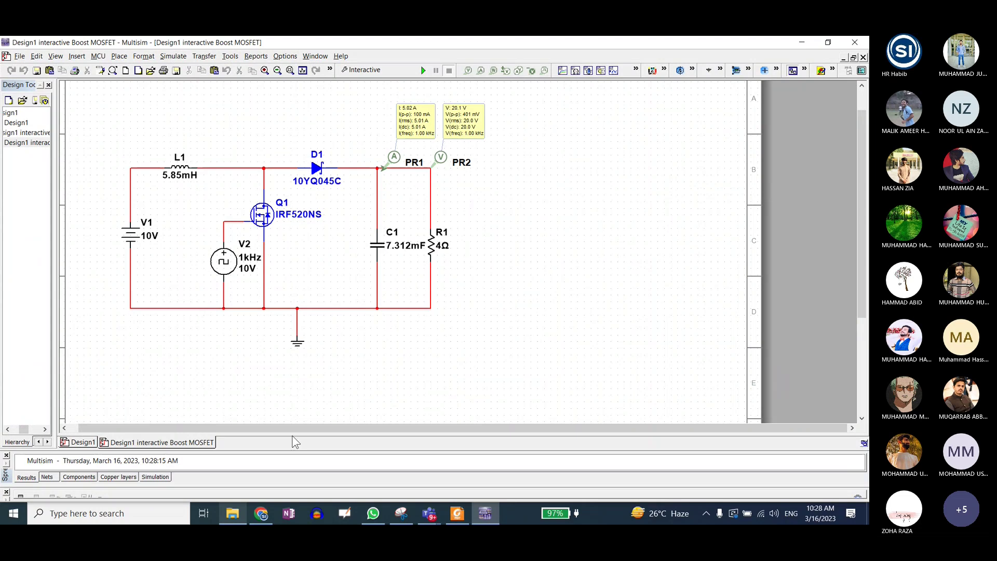
# Browse to the selected folder inside Lab4 and close the Design1 interactive Boost MOSFET design
pyautogui.click(237, 520)
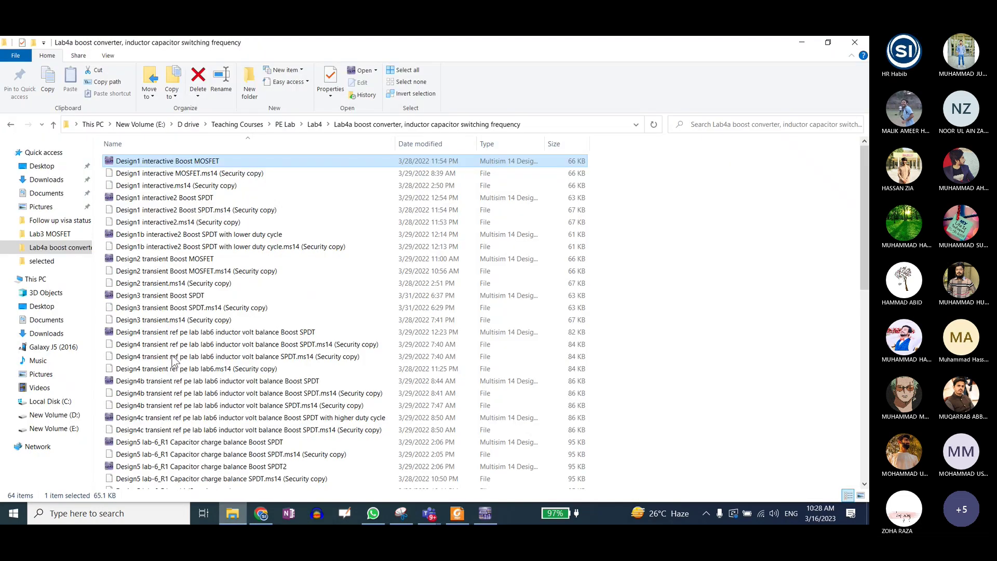
pyautogui.click(53, 126)
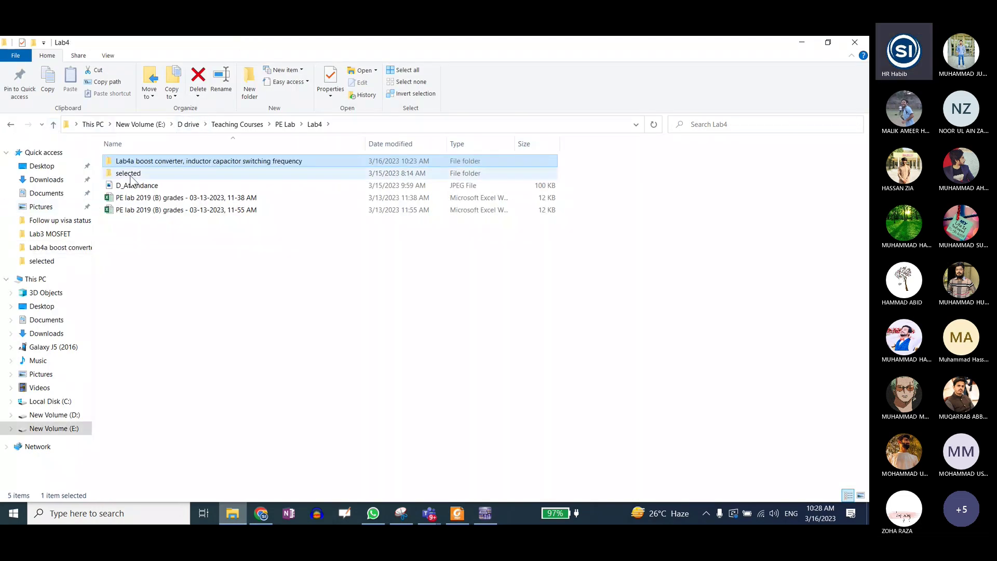
pyautogui.doubleClick(132, 171)
pyautogui.click(486, 514)
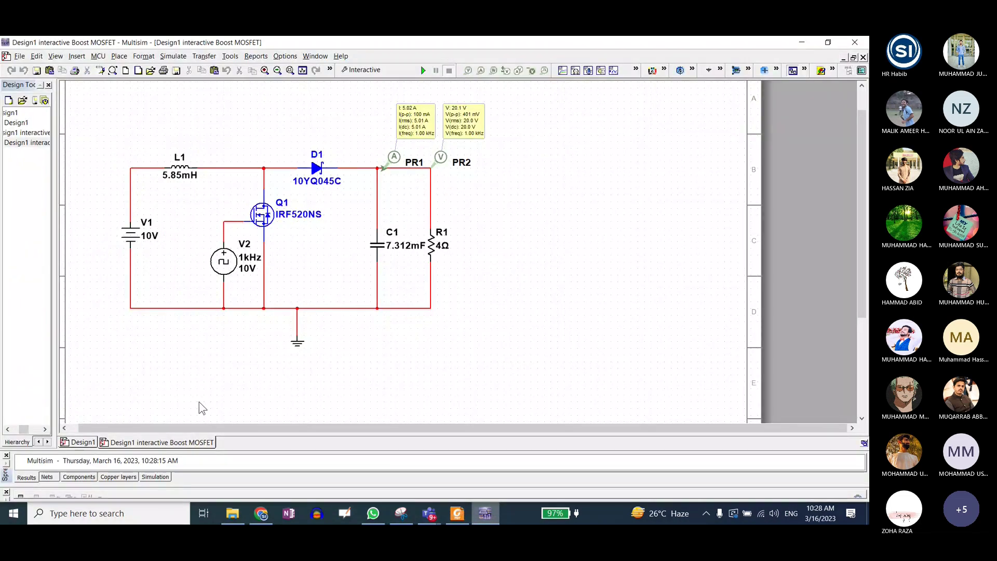
pyautogui.click(864, 58)
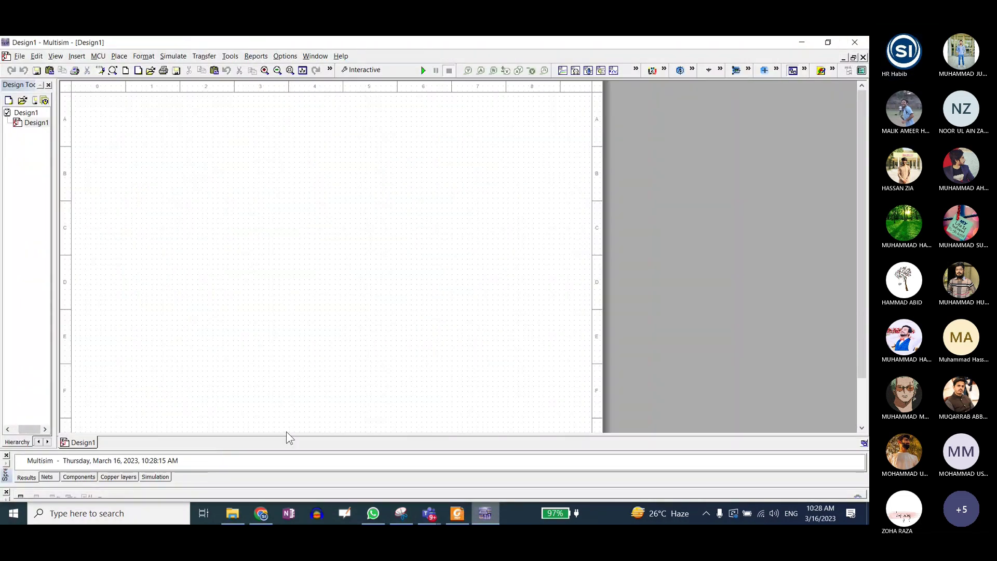
# Open the design 1Design6 how to use capacitor from the selected folder and enlarge its circuit
pyautogui.click(234, 513)
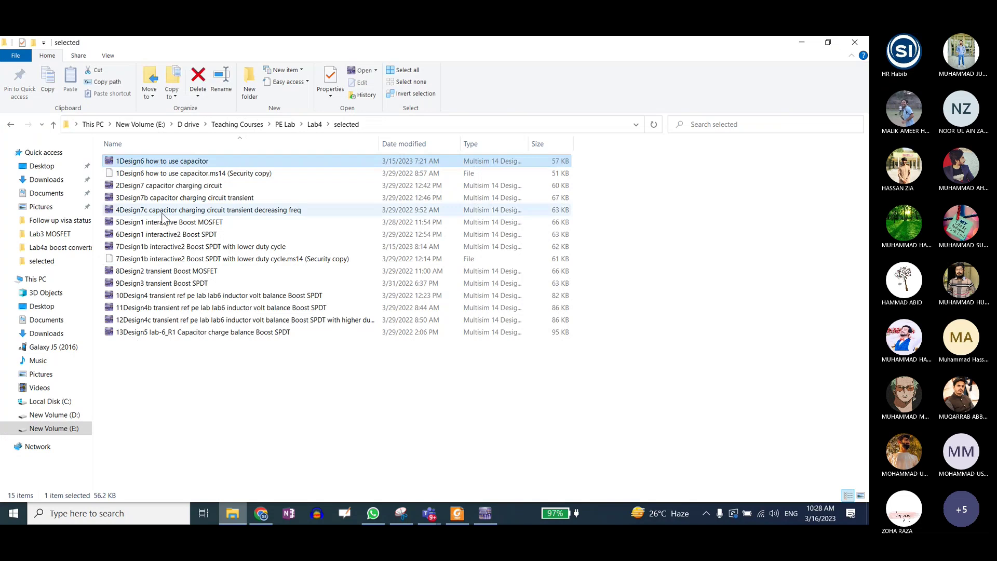
pyautogui.press('Return')
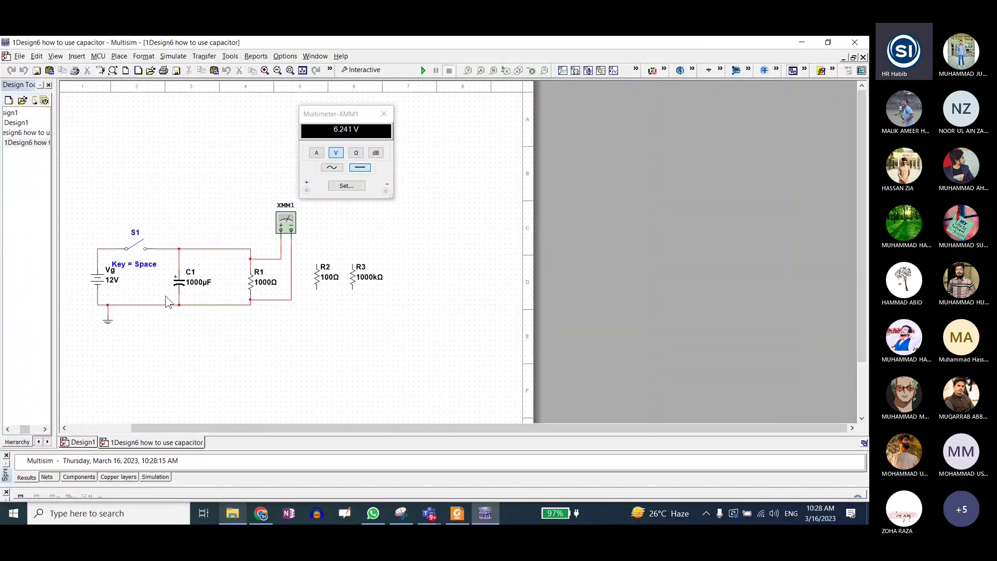
pyautogui.scroll(2, 94, 264)
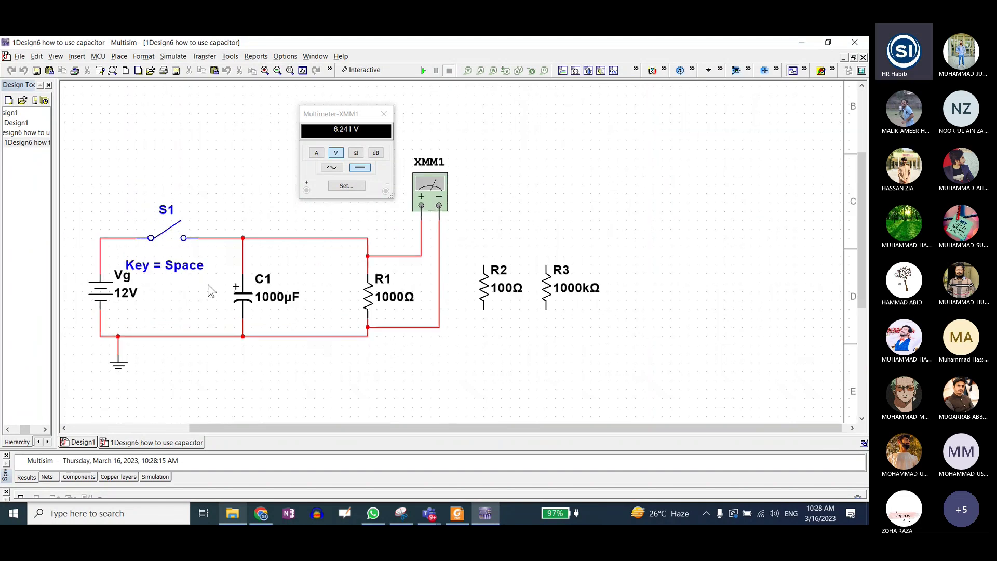
pyautogui.scroll(2, 129, 262)
pyautogui.scroll(-1, 129, 262)
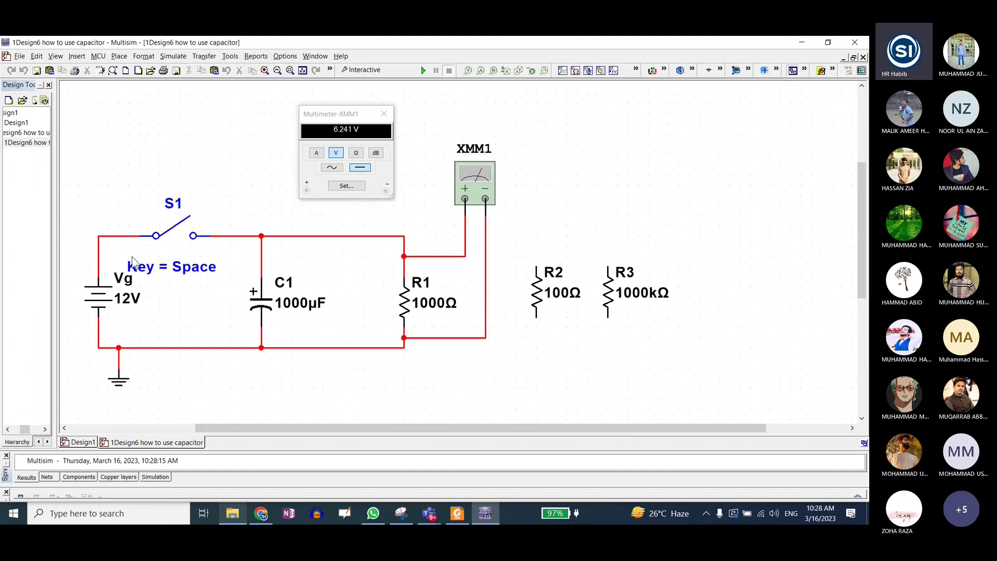
# Examine the circuit's source Vg, capacitor C1, resistor R1 and switch S1 one after another
pyautogui.click(102, 303)
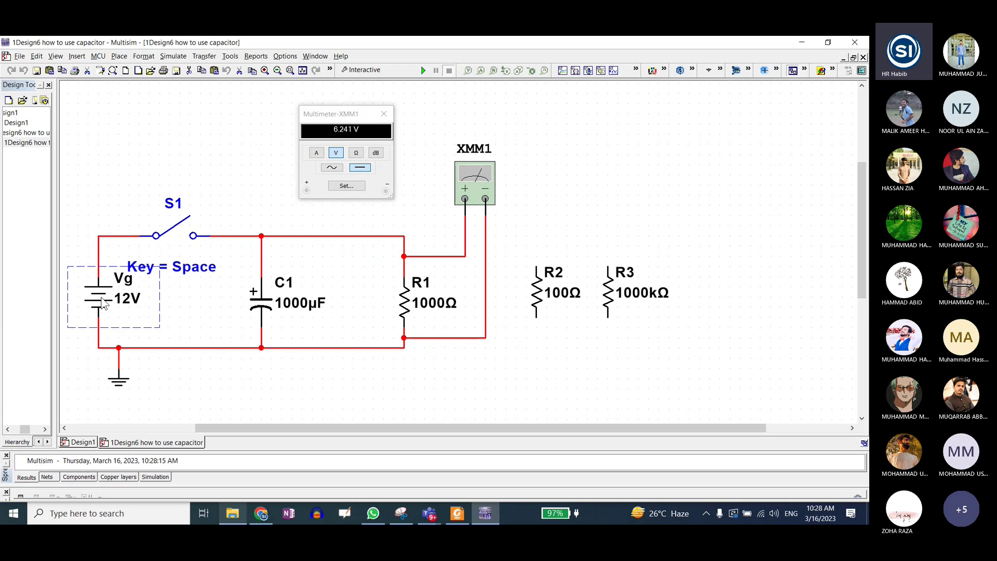
pyautogui.click(262, 310)
pyautogui.click(408, 307)
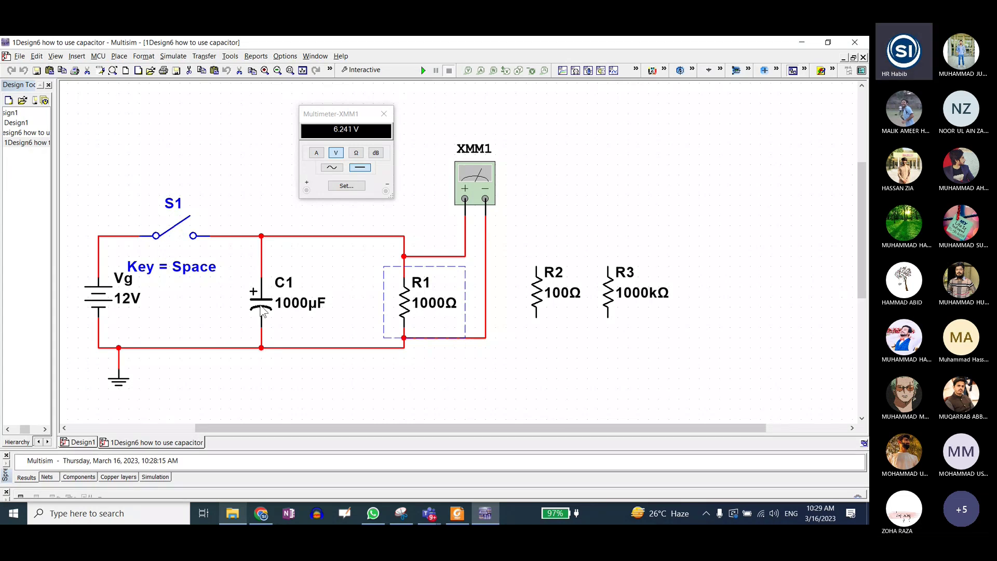
pyautogui.click(179, 230)
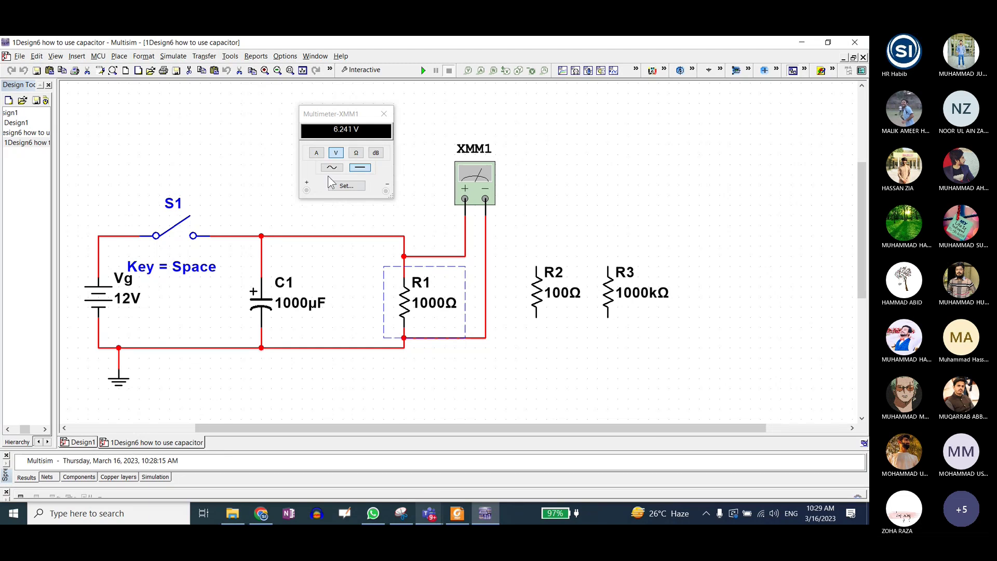
# Switch to the PE Lab meeting in Teams, unmute the microphone and return to the circuit in Multisim
pyautogui.click(429, 513)
pyautogui.click(447, 454)
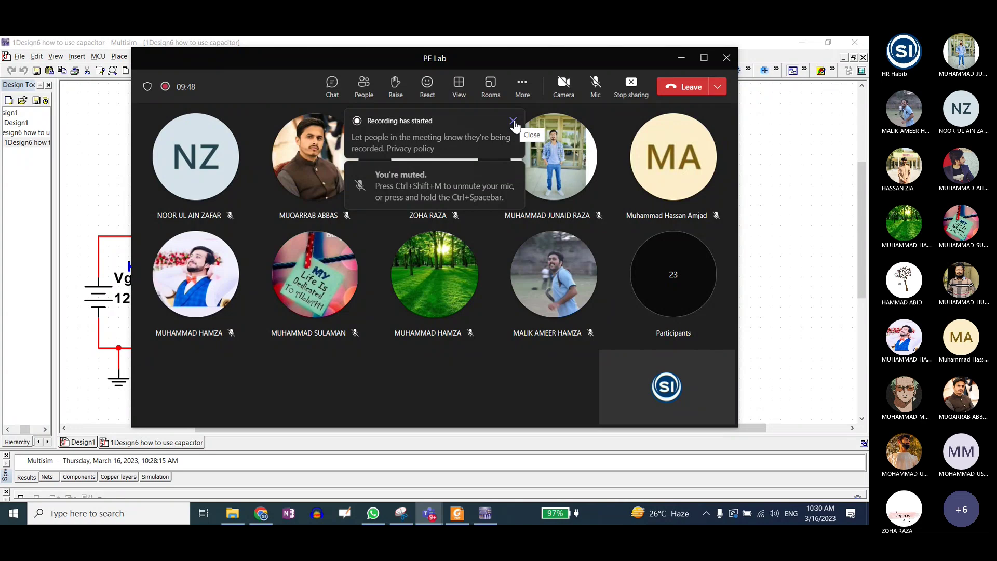
pyautogui.click(596, 83)
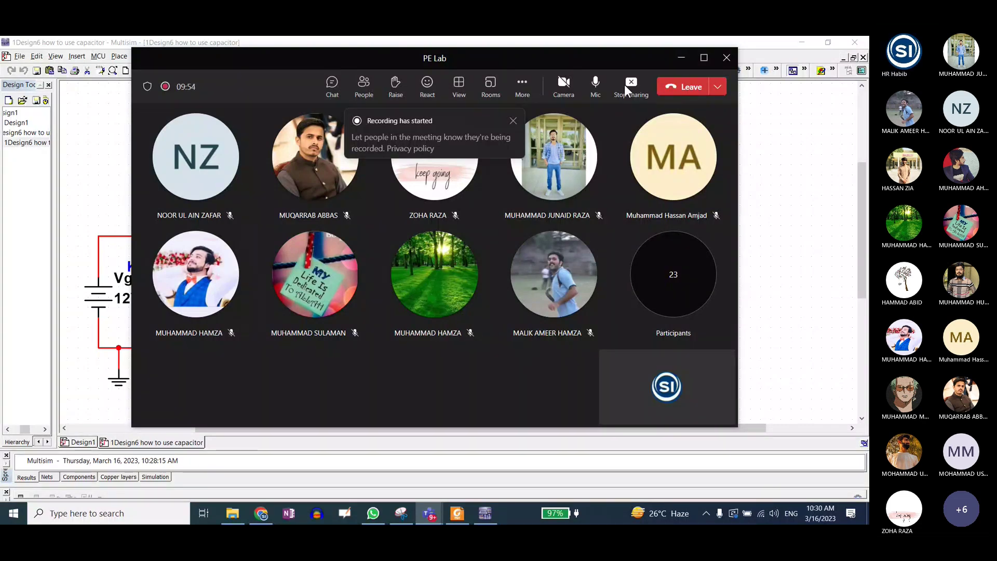
pyautogui.click(783, 145)
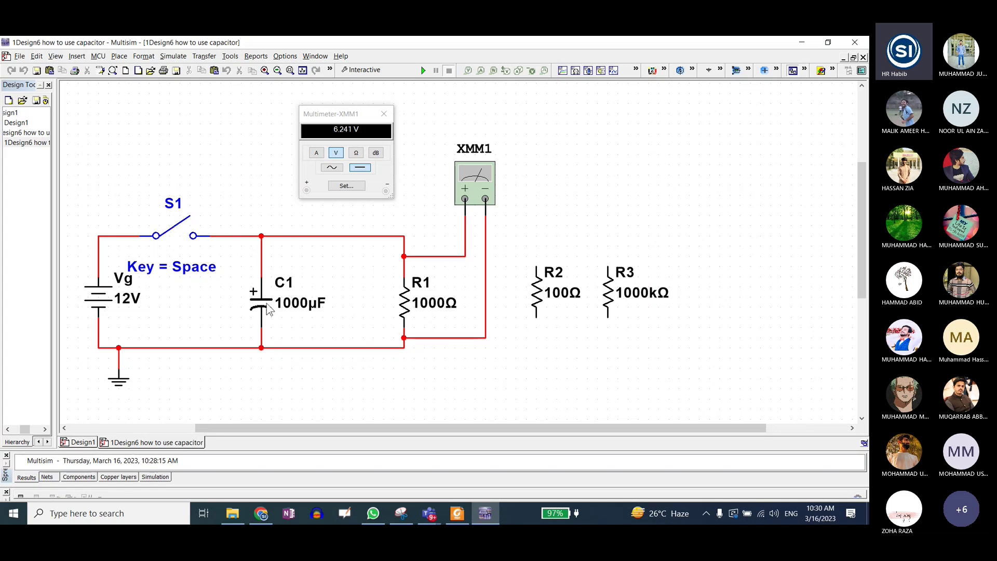
# Run the interactive simulation, toggle switch S1 closed and open again to charge and discharge C1, and stop the simulation
pyautogui.click(424, 70)
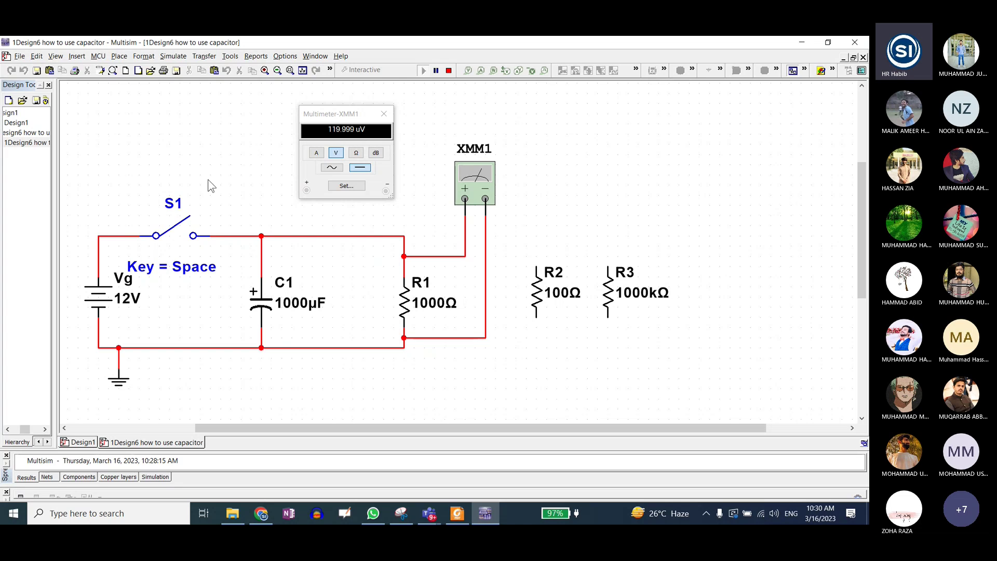
pyautogui.click(179, 233)
pyautogui.click(176, 238)
pyautogui.scroll(-10, 325, 303)
pyautogui.scroll(8, 405, 295)
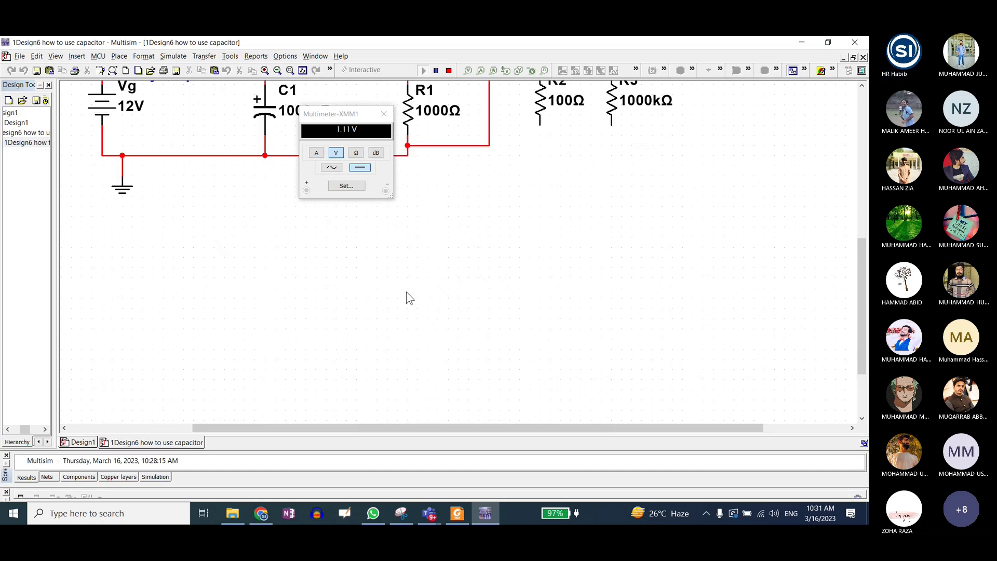
pyautogui.scroll(-2, 419, 363)
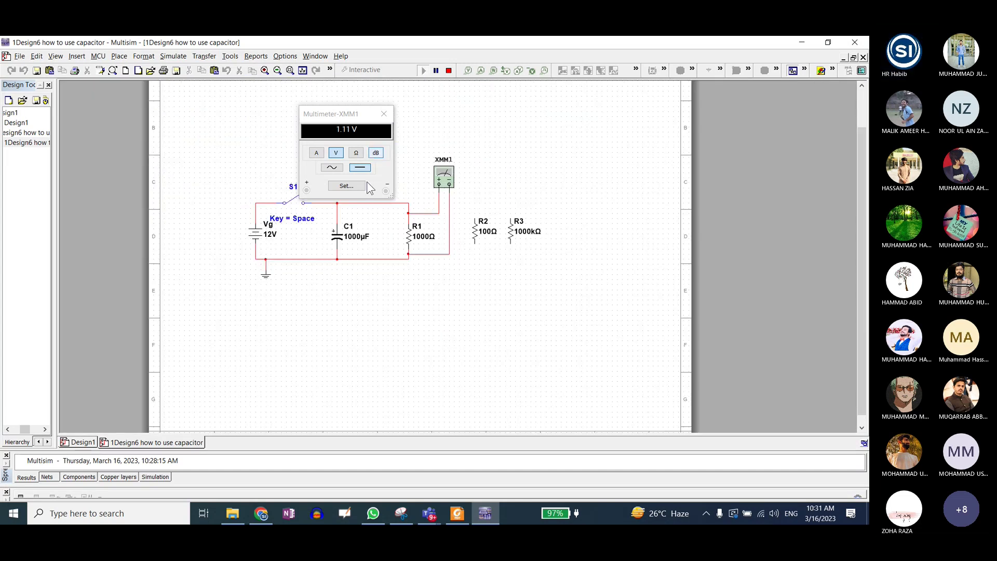
pyautogui.scroll(2, 435, 210)
pyautogui.scroll(3, 435, 204)
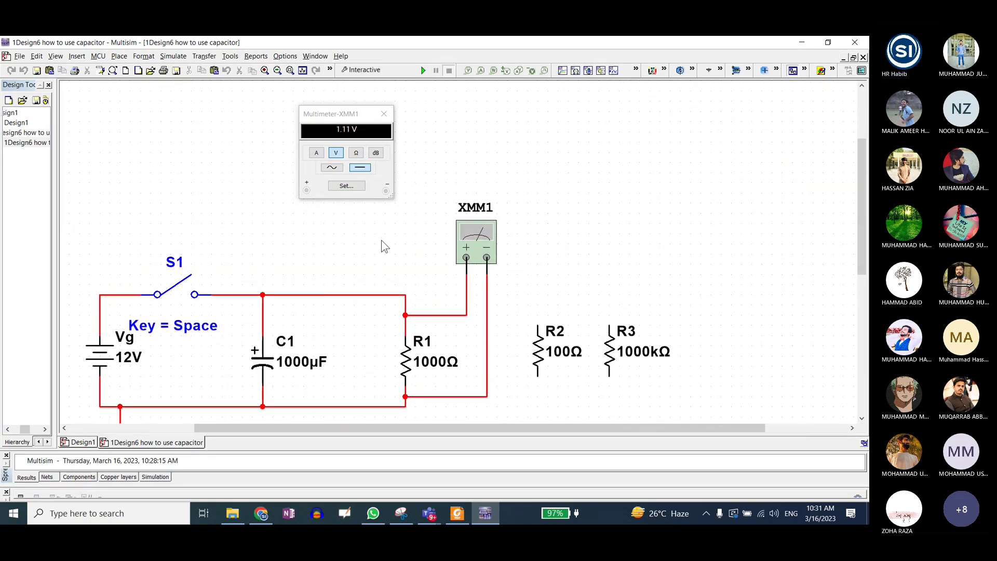
# Move the XMM1 multimeter readout window clear of the wiring, beside the XMM1 instrument above R2 and R3
pyautogui.scroll(-1, 357, 274)
pyautogui.scroll(-1, 413, 285)
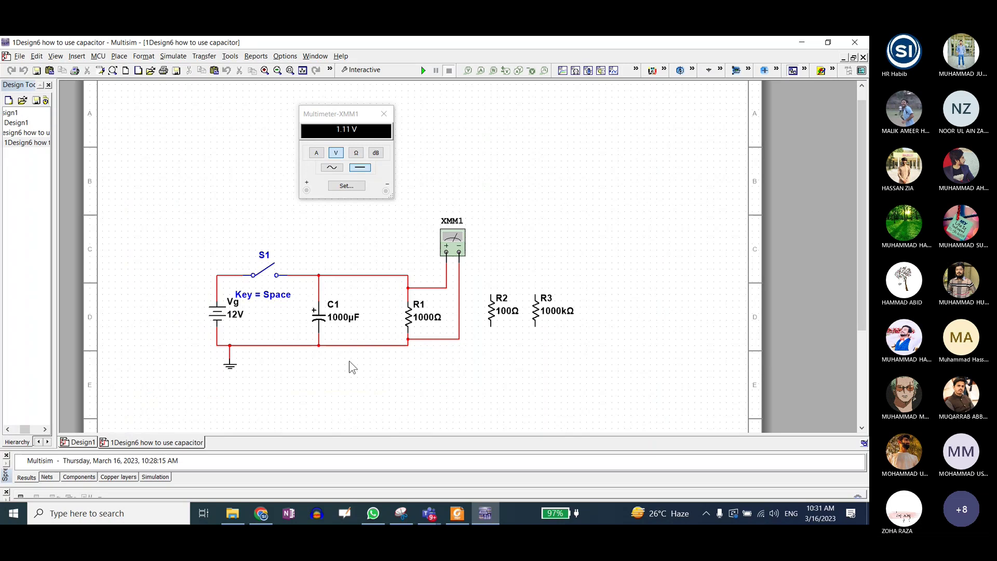
pyautogui.scroll(1, 349, 361)
pyautogui.moveTo(355, 118); pyautogui.dragTo(648, 137)
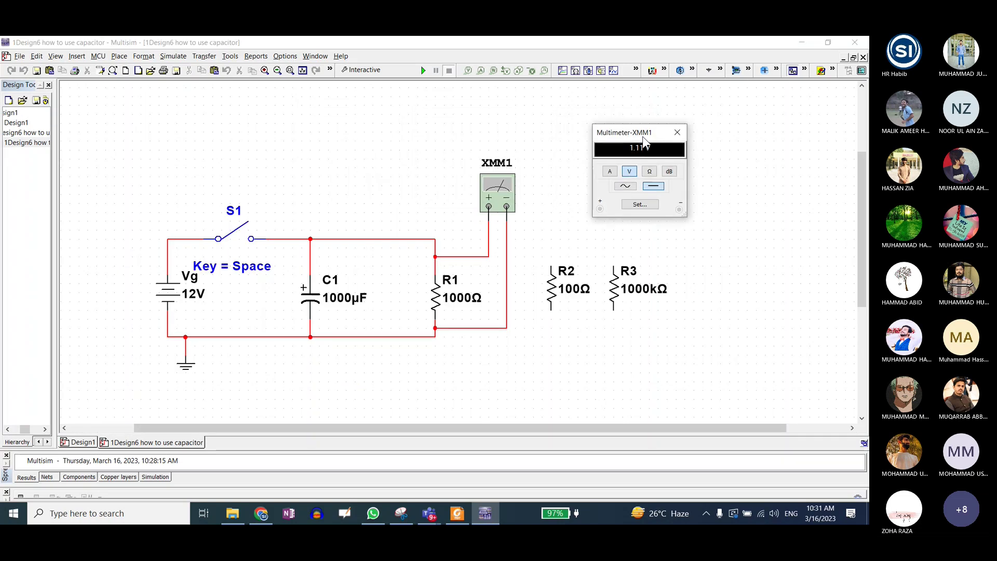
pyautogui.scroll(1, 348, 245)
pyautogui.click(358, 206)
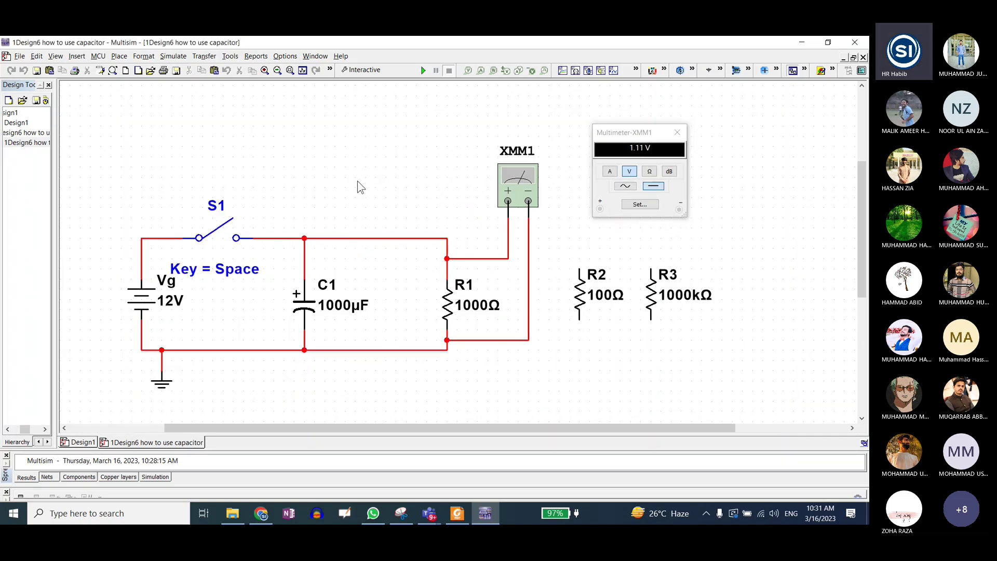
# Open the Windows Calculator alongside the capacitor circuit
pyautogui.click(127, 521)
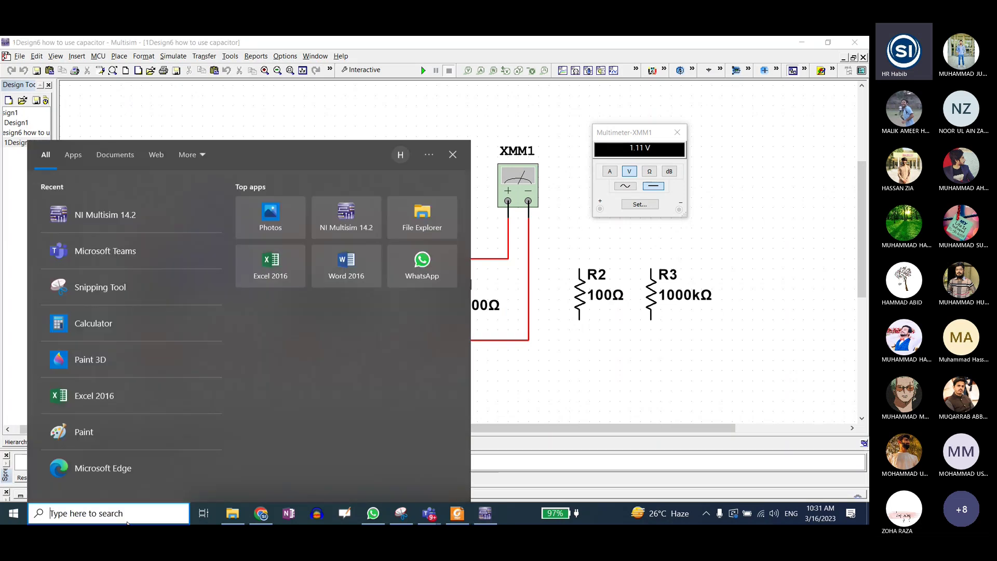
pyautogui.write('calc')
pyautogui.press('Return')
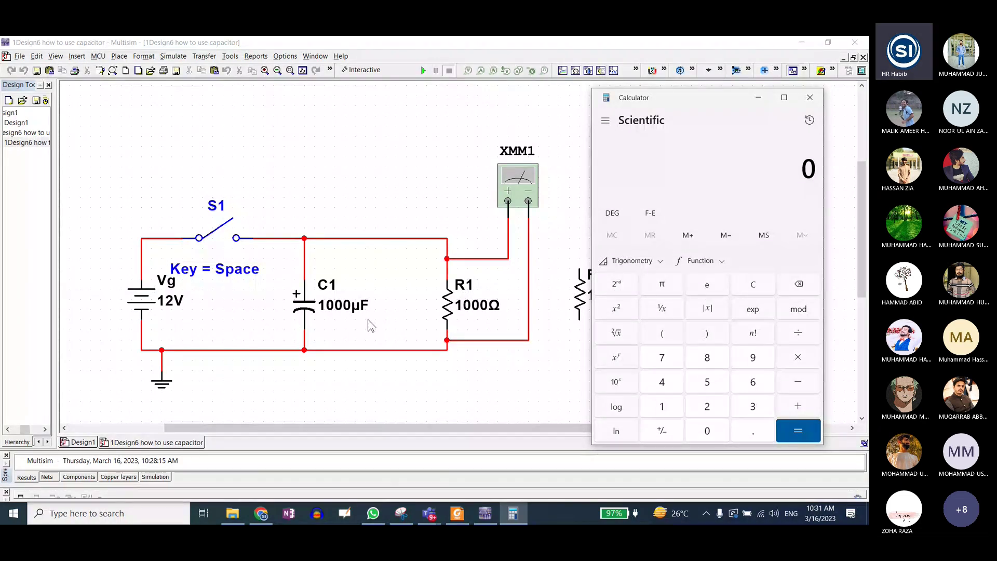
pyautogui.click(758, 97)
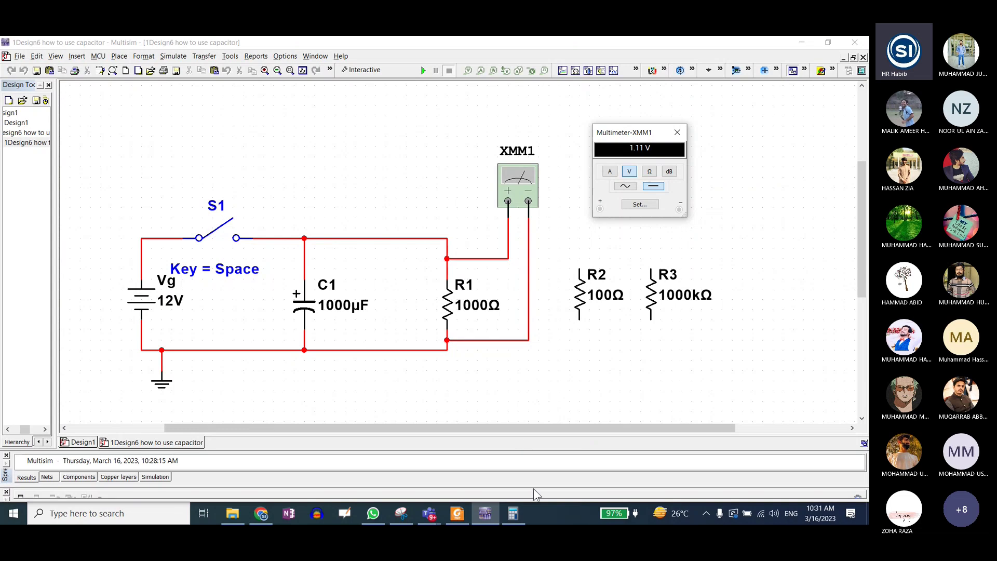
pyautogui.click(513, 514)
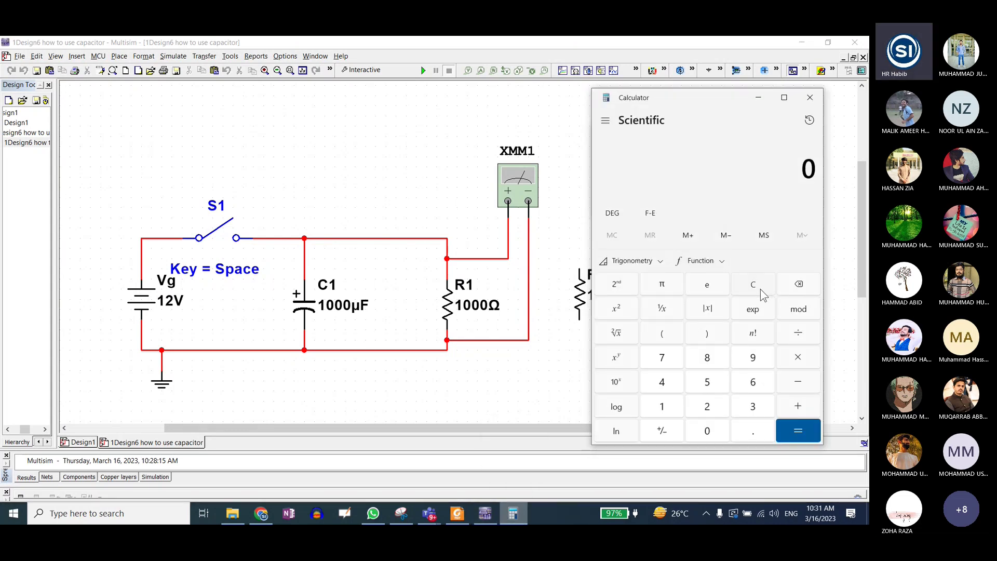
pyautogui.write('63.')
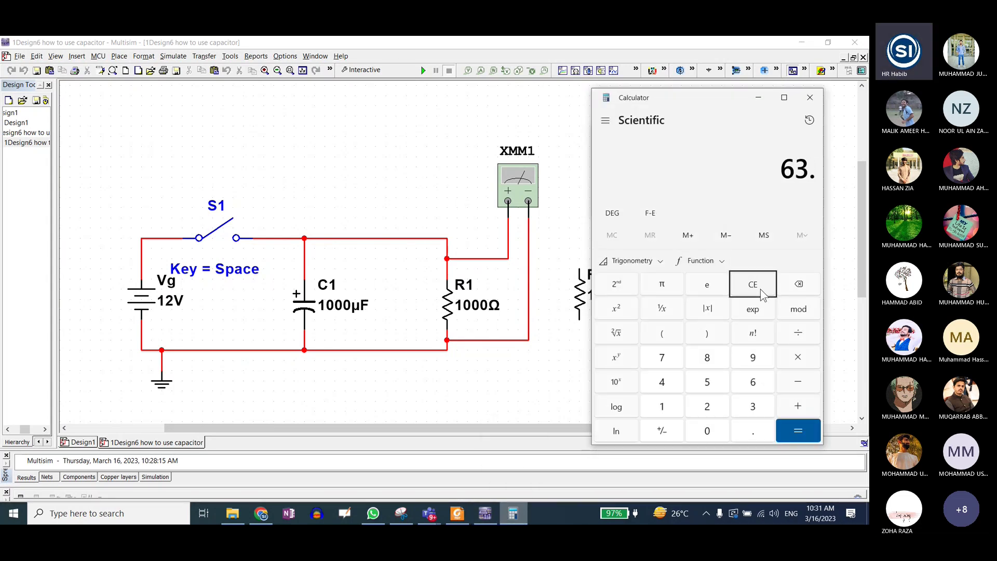
pyautogui.write('2')
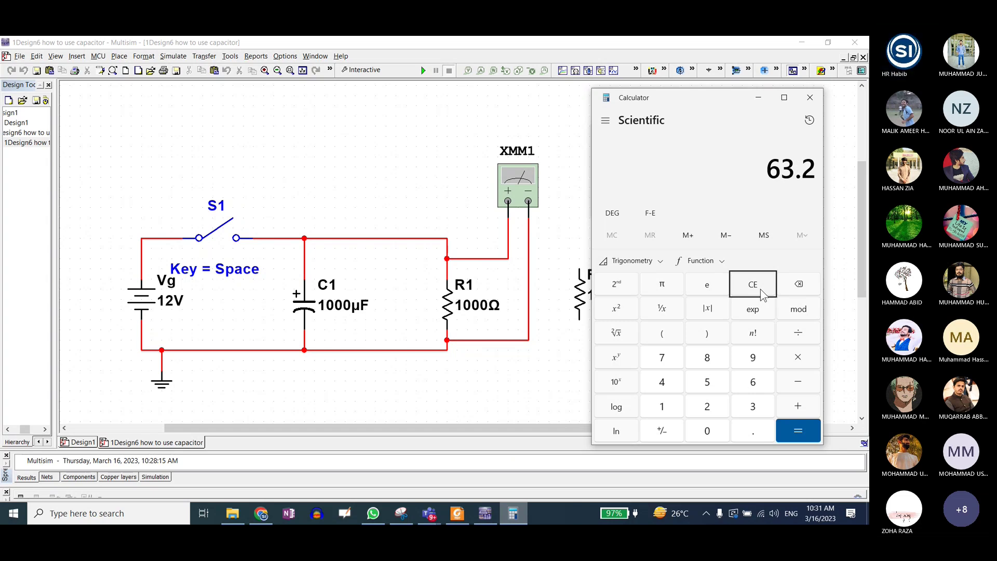
pyautogui.click(761, 289)
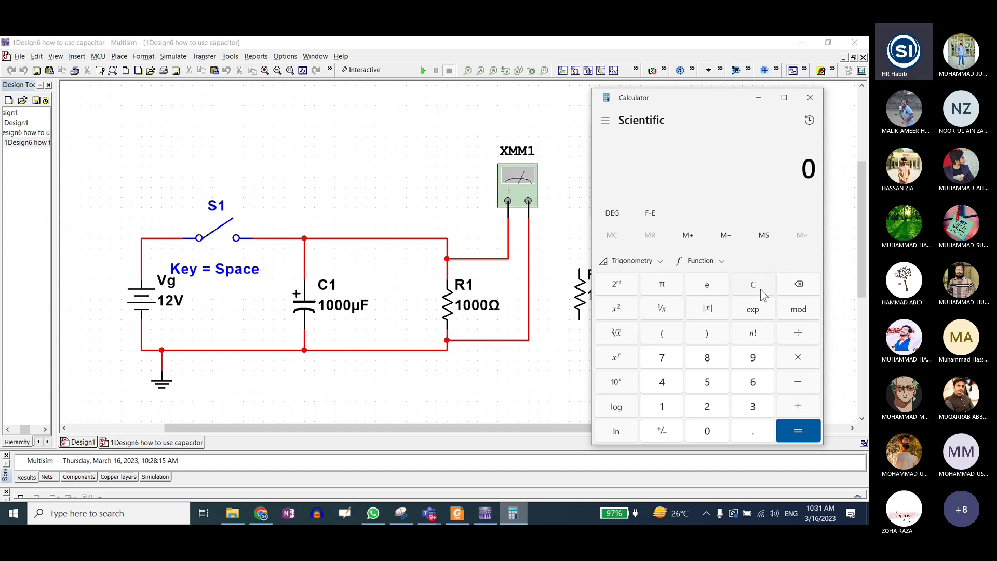
# Switch to Chrome and load the Google home page in a new tab
pyautogui.click(261, 514)
pyautogui.click(731, 47)
pyautogui.write('goo')
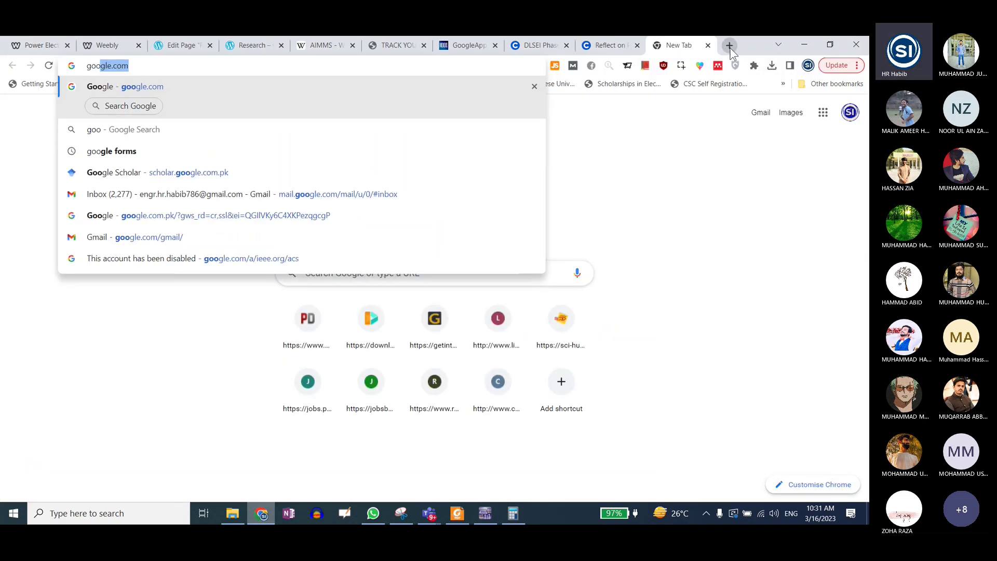
pyautogui.press('Return')
pyautogui.click(430, 516)
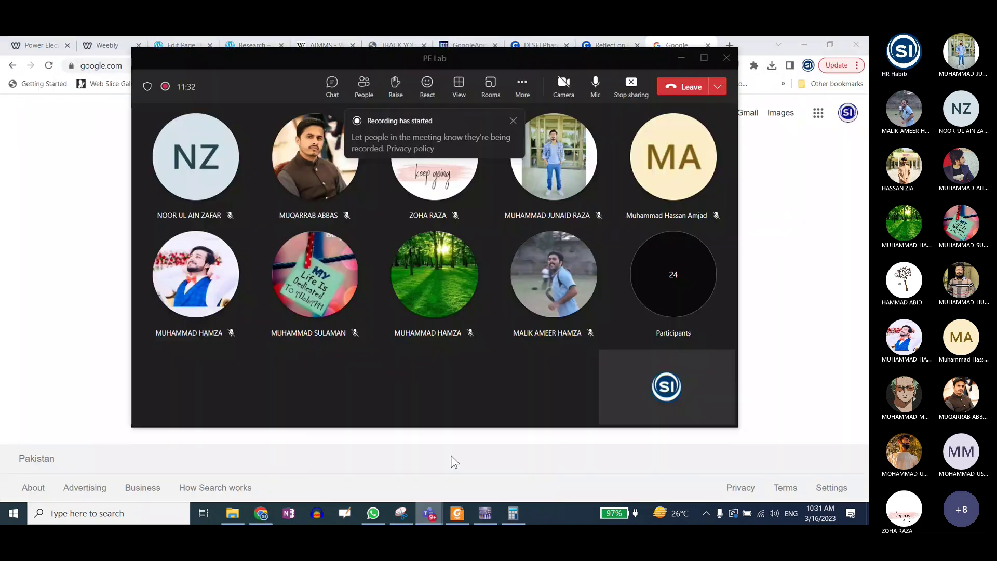
pyautogui.click(764, 39)
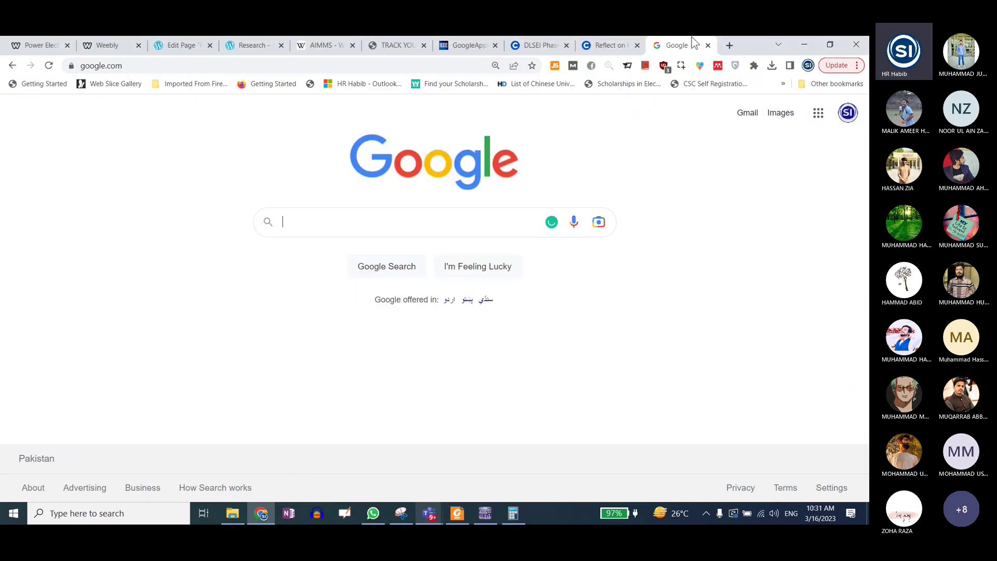
# Search Google Images for "capacitor discharge time T" and preview WebAssign's "Lab 4 - Charge and Discharge of a Capacitor" graph
pyautogui.click(379, 228)
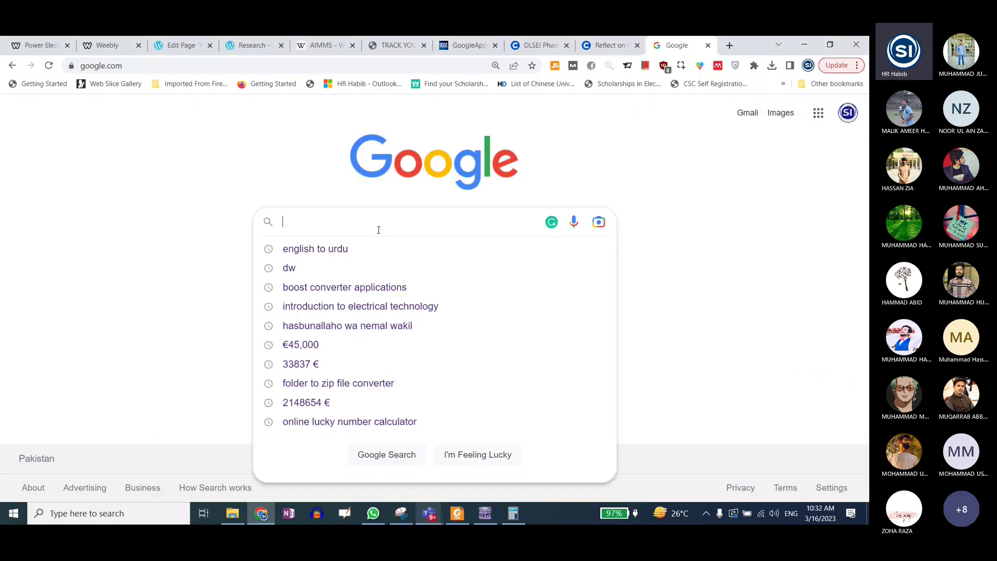
pyautogui.write('capci')
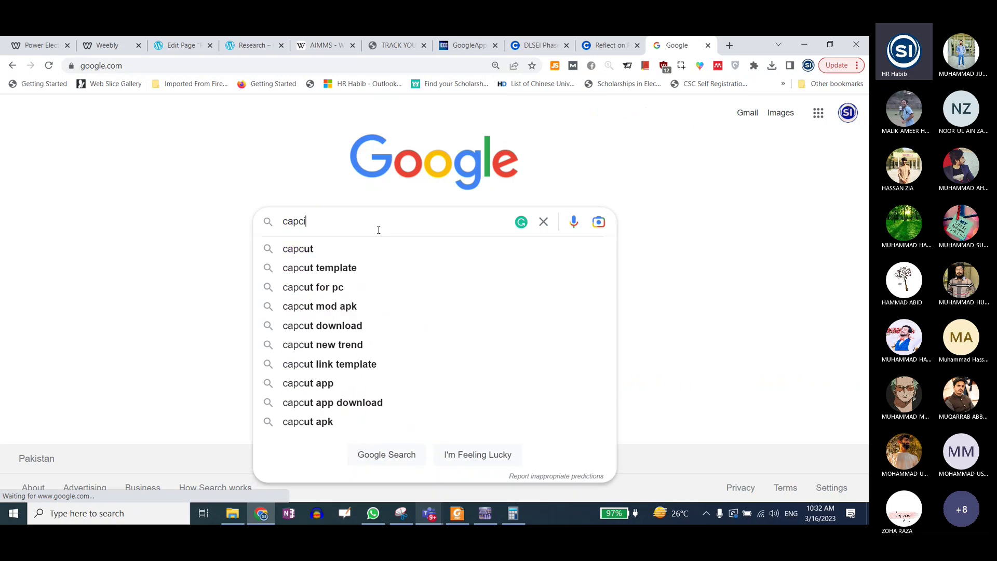
pyautogui.write('tor dischar')
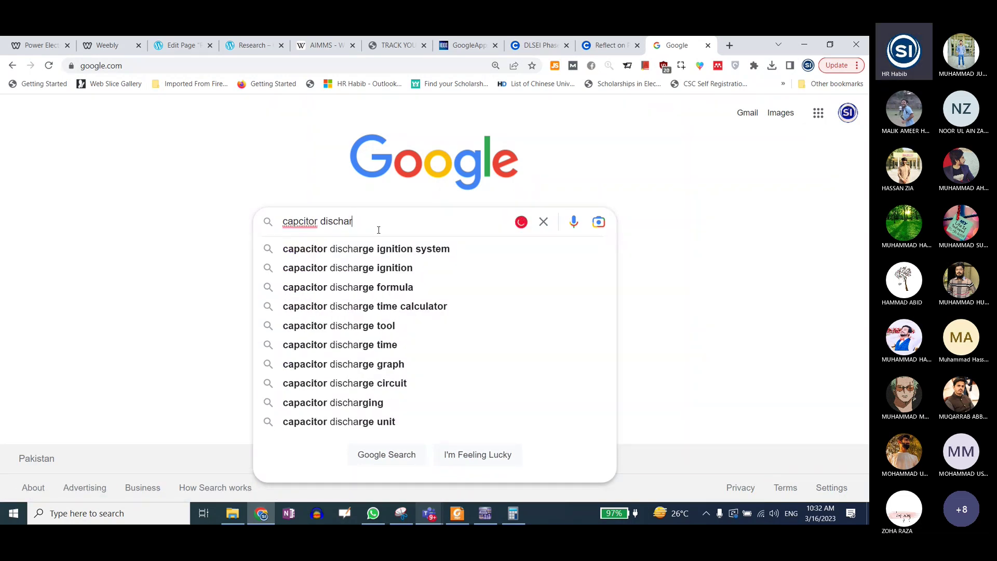
pyautogui.write('ge time')
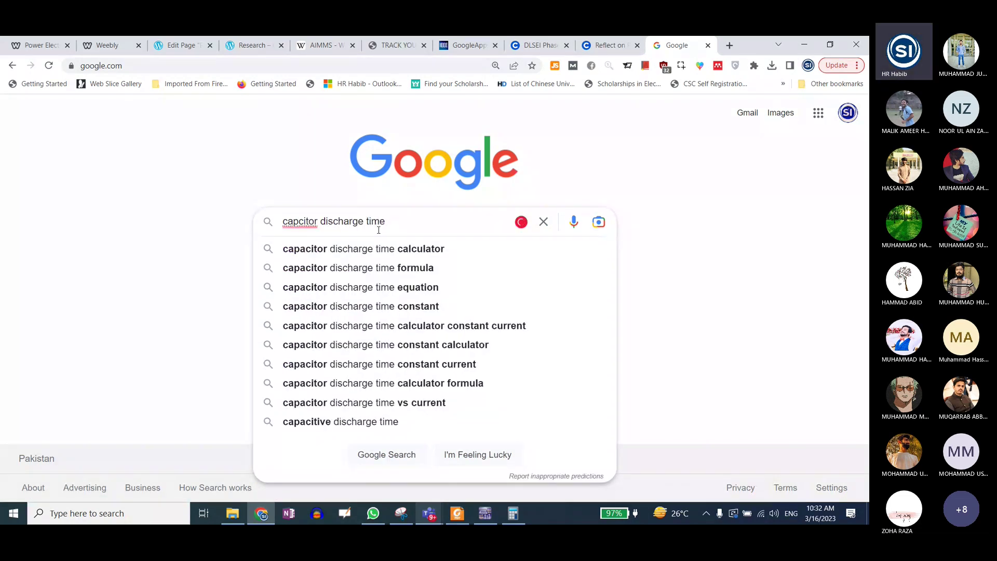
pyautogui.write(' T')
pyautogui.press('Return')
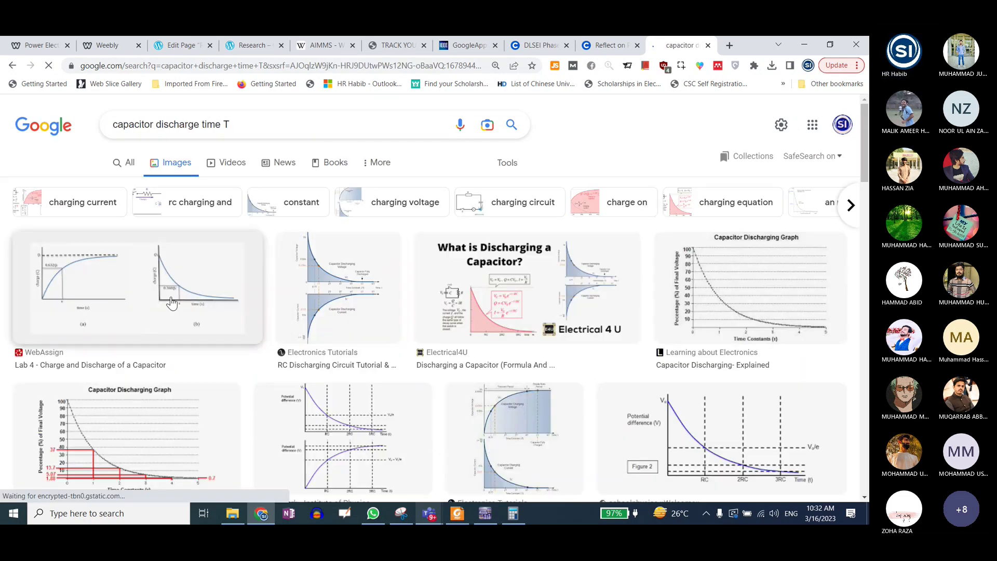
pyautogui.click(51, 272)
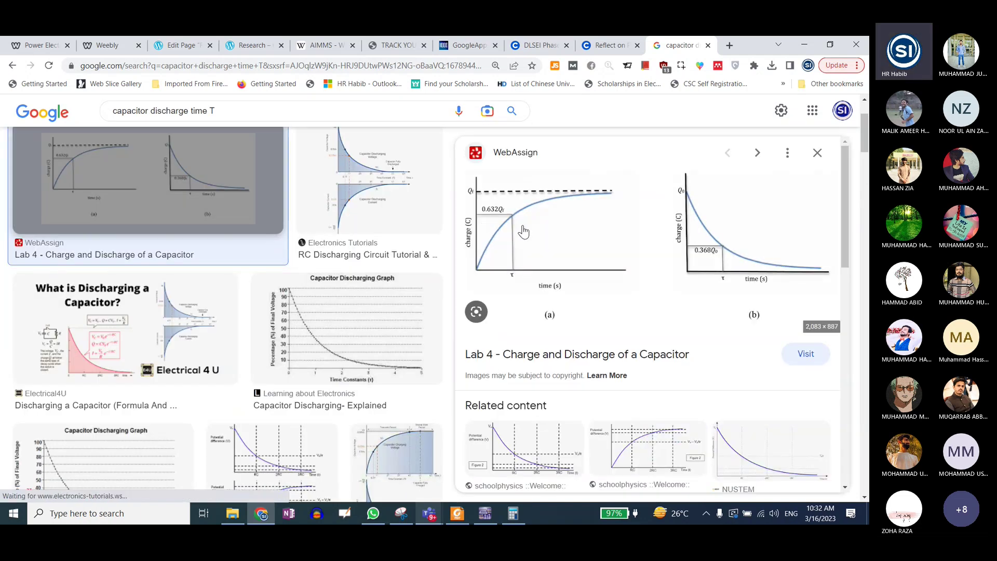
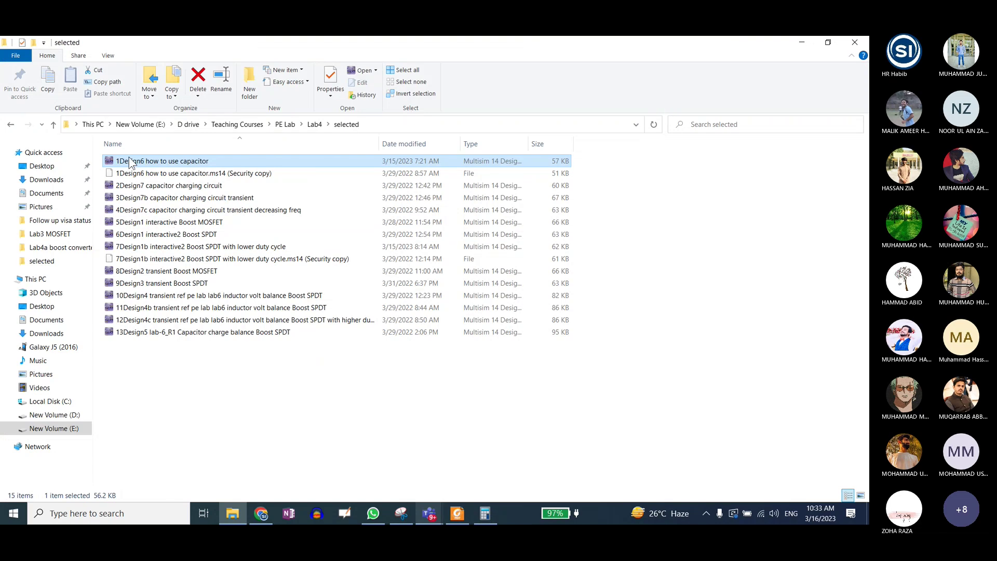
# Open the Multisim design "1Design6 how to use capacitor" from the Lab4 selected folder and set R1's resistance to 1000k Ω
pyautogui.doubleClick(129, 163)
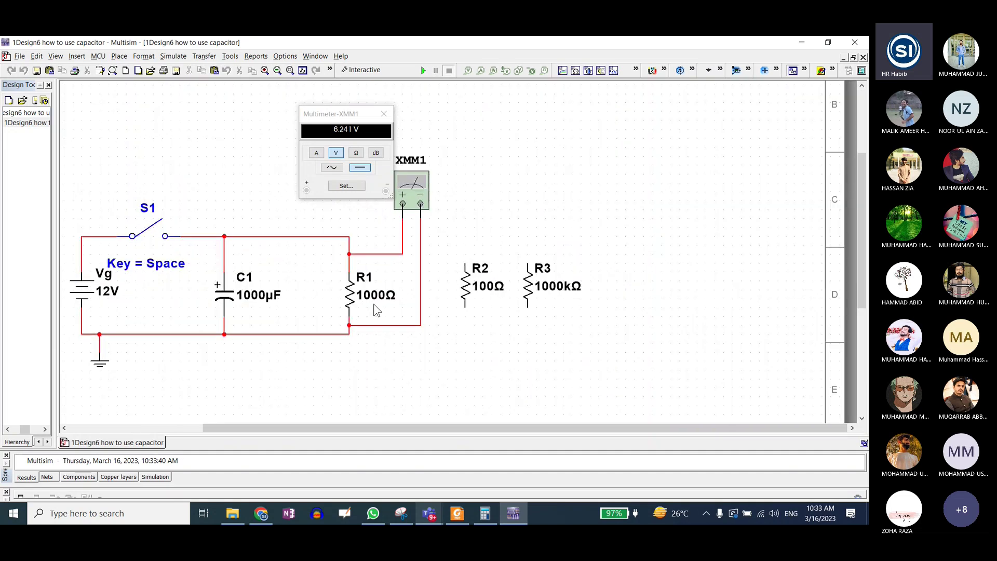
pyautogui.doubleClick(357, 299)
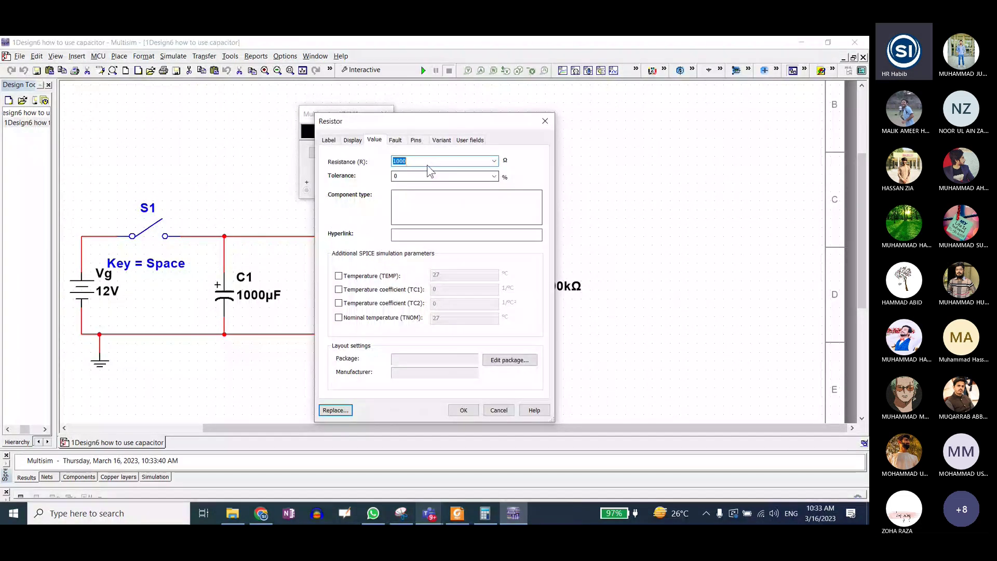
pyautogui.click(434, 161)
pyautogui.write('k')
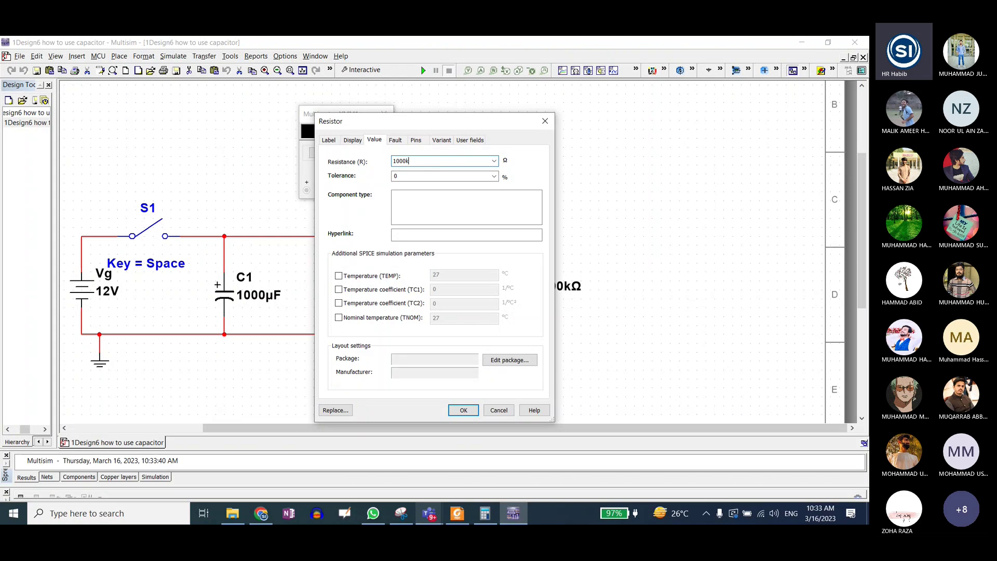
pyautogui.press('Return')
# Move the multimeter readout away from XMM1, and simulate charging and discharging C1 by closing and reopening S1 before stopping the run
pyautogui.moveTo(348, 114); pyautogui.dragTo(312, 114)
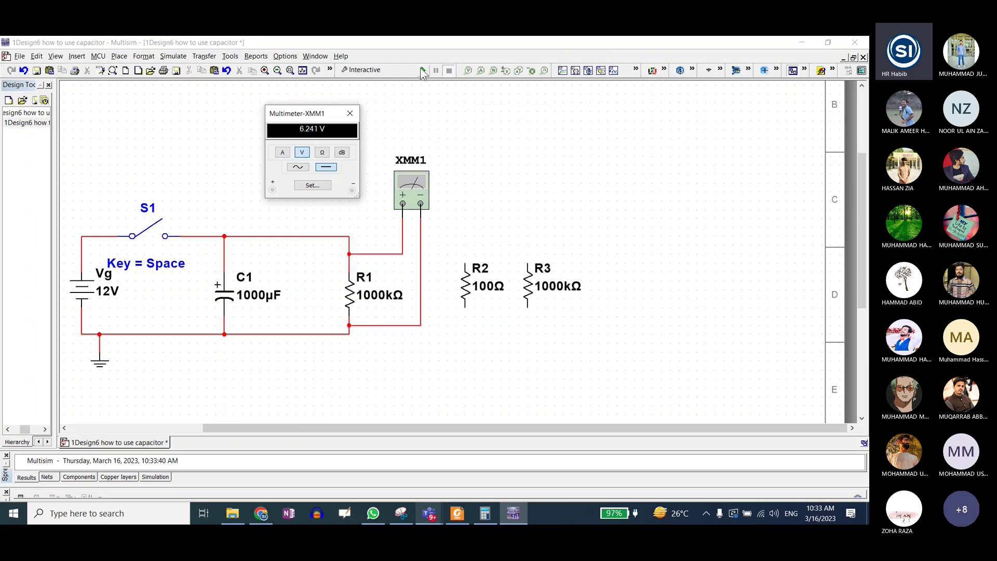
pyautogui.click(423, 71)
pyautogui.click(149, 236)
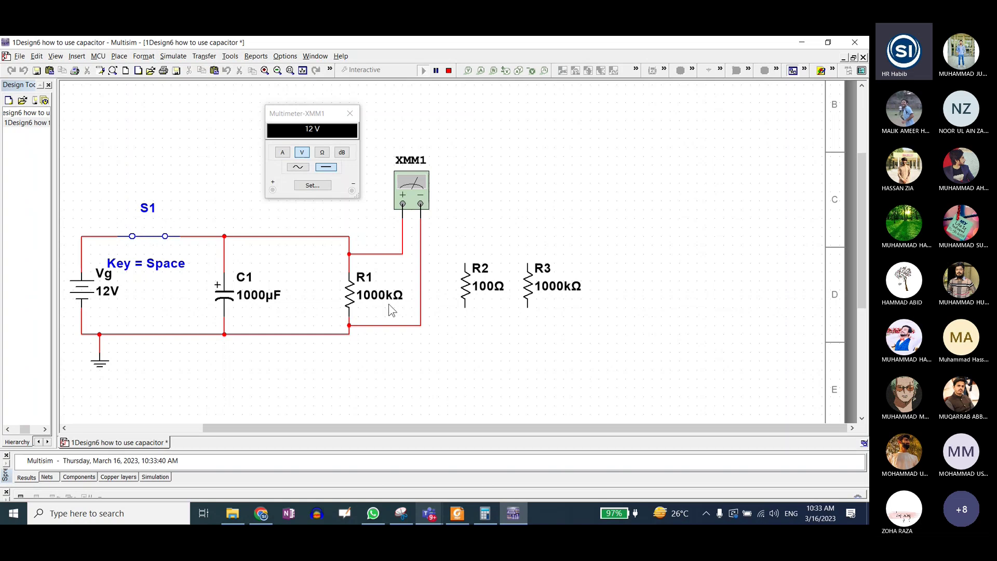
pyautogui.click(150, 240)
pyautogui.click(448, 71)
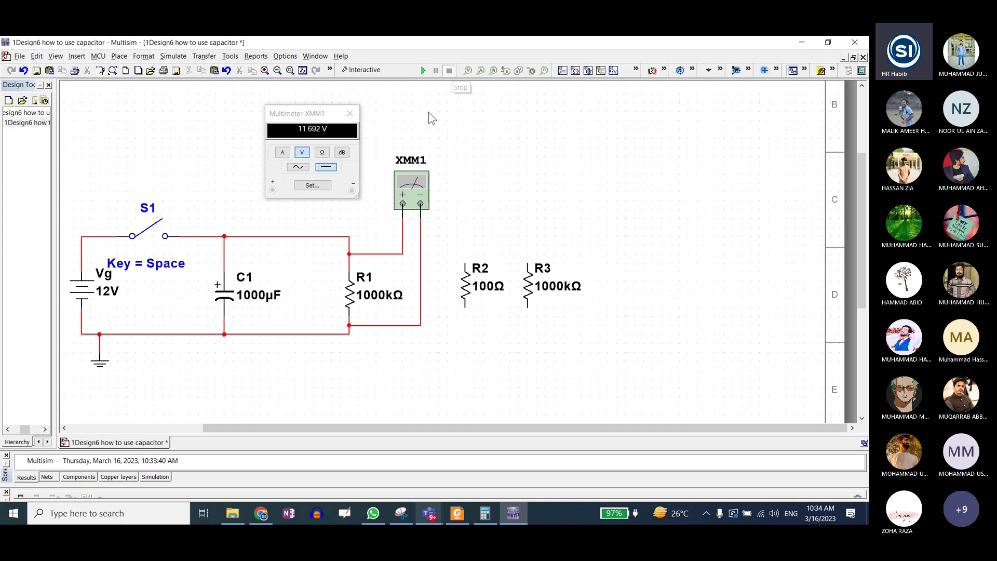
# Set resistor R1's resistance to 100 Ω
pyautogui.doubleClick(351, 300)
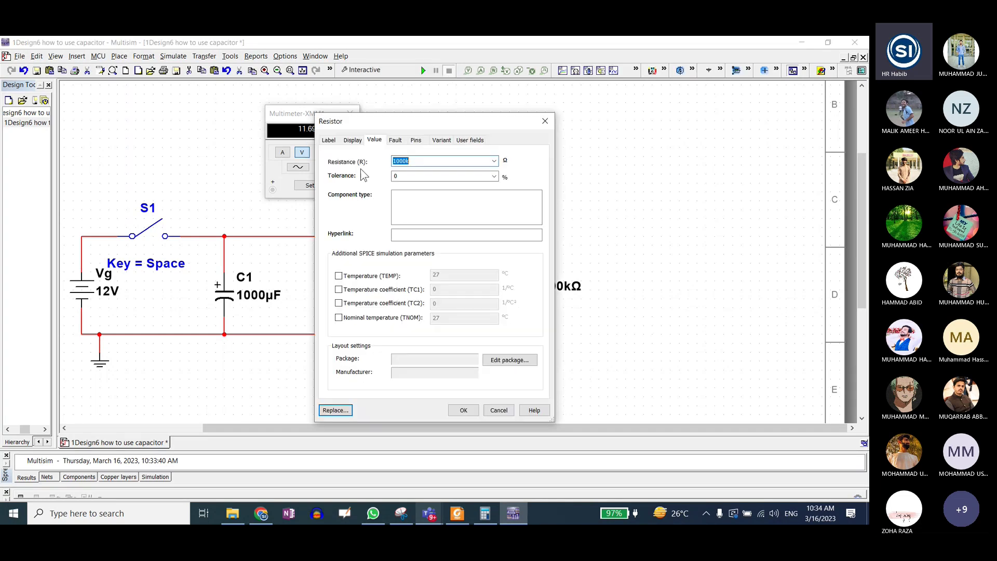
pyautogui.click(411, 161)
pyautogui.moveTo(436, 121); pyautogui.dragTo(311, 120)
pyautogui.doubleClick(296, 163)
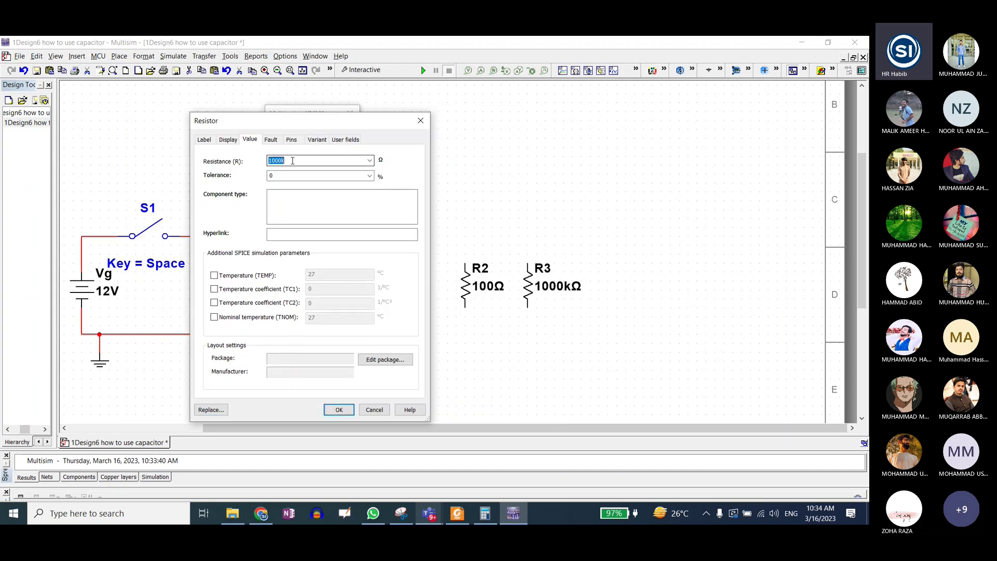
pyautogui.write('100')
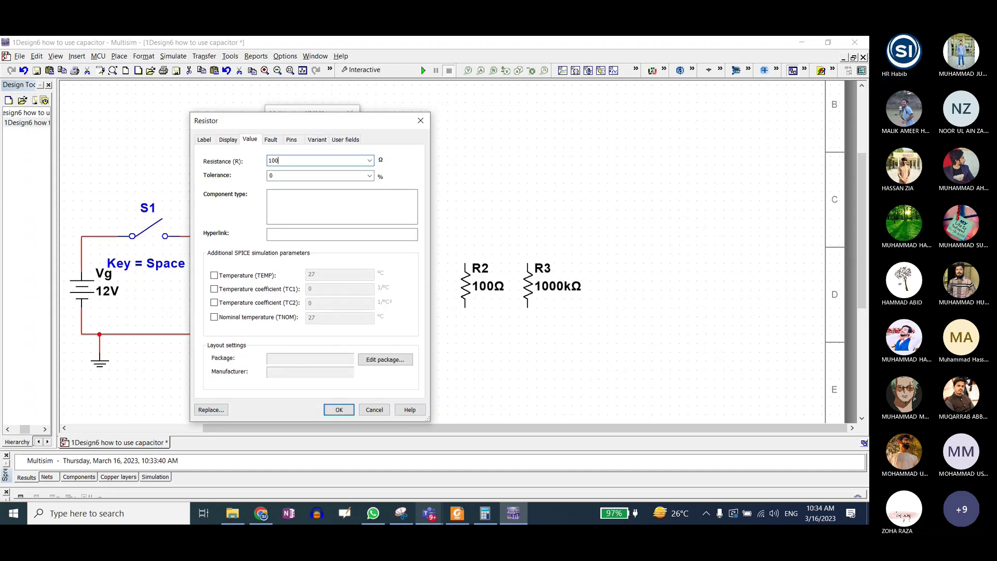
pyautogui.click(339, 410)
# Run the simulation again, close and reopen switch S1 to discharge C1 through R1, and stop the simulation
pyautogui.click(423, 72)
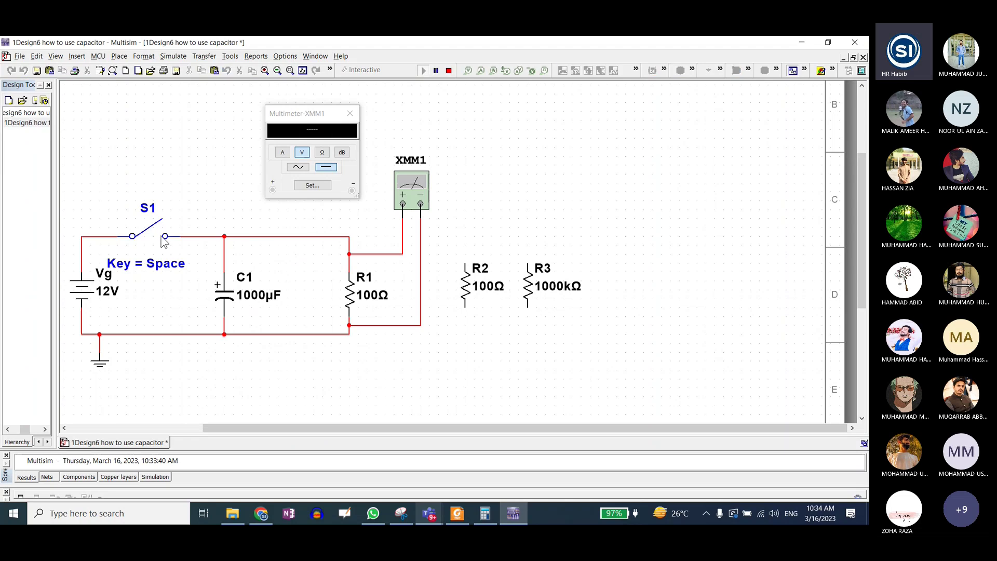
pyautogui.click(149, 235)
pyautogui.click(150, 234)
pyautogui.scroll(3, 453, 85)
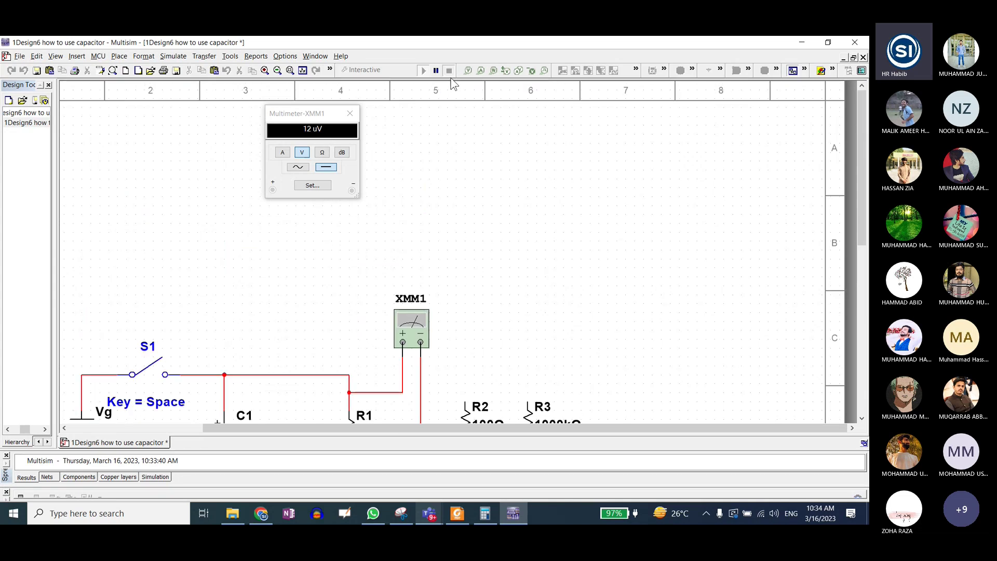
pyautogui.click(450, 70)
# Switch to File Explorer and open the Multisim design "2Design7 capacitor charging circuit" from the Lab4 selected folder
pyautogui.scroll(-5, 525, 264)
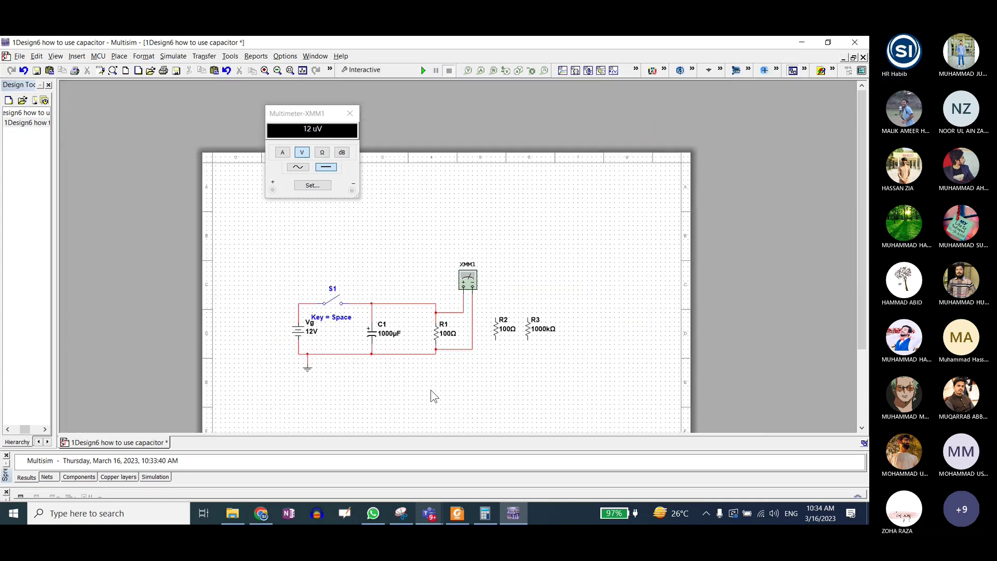
pyautogui.scroll(2, 431, 411)
pyautogui.moveTo(232, 513)
pyautogui.click(236, 490)
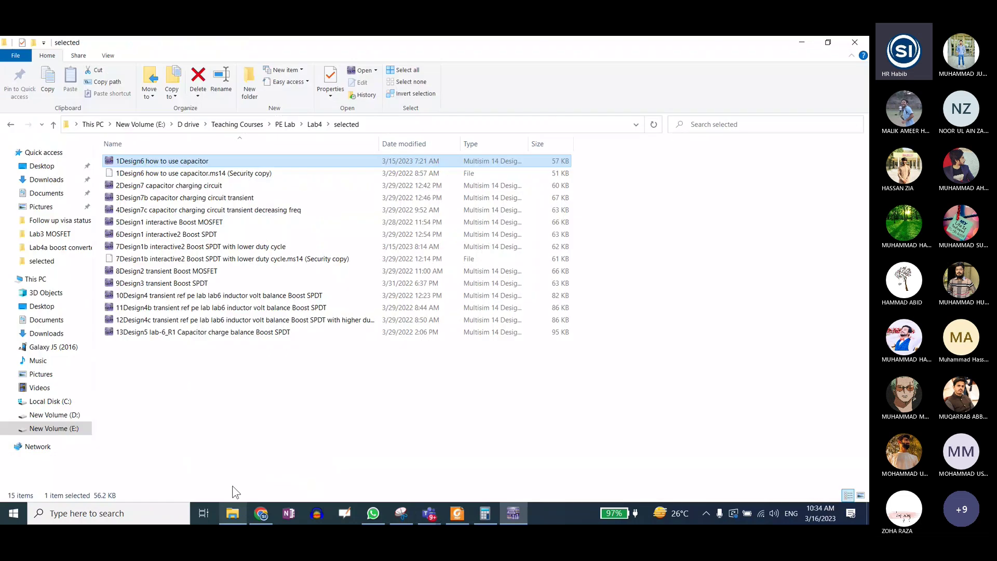
pyautogui.doubleClick(139, 186)
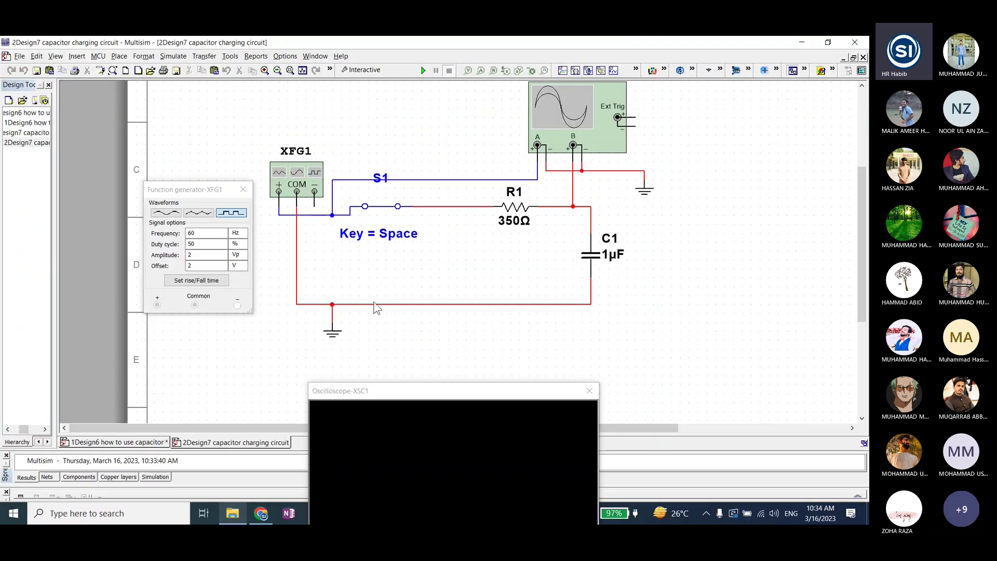
# Move the function generator window up beside XFG1 and bring up XFG1's signal settings
pyautogui.moveTo(861, 201); pyautogui.dragTo(860, 183)
pyautogui.moveTo(201, 193); pyautogui.dragTo(185, 146)
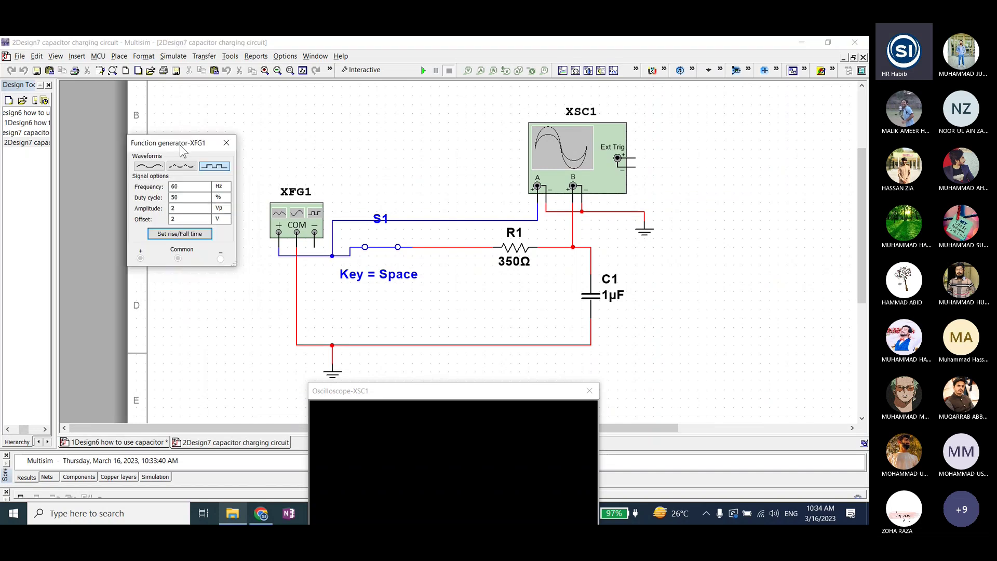
pyautogui.click(294, 218)
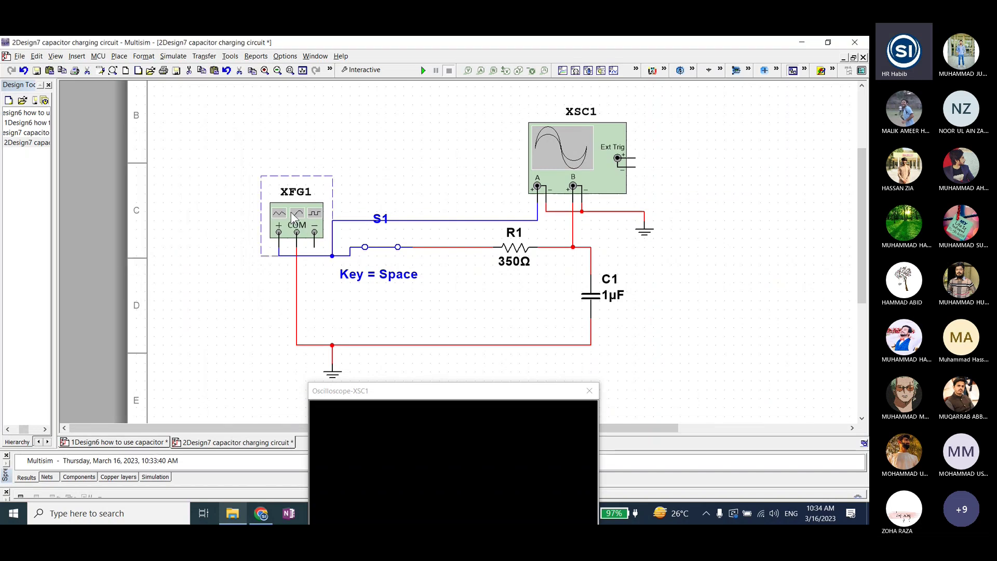
pyautogui.doubleClick(294, 217)
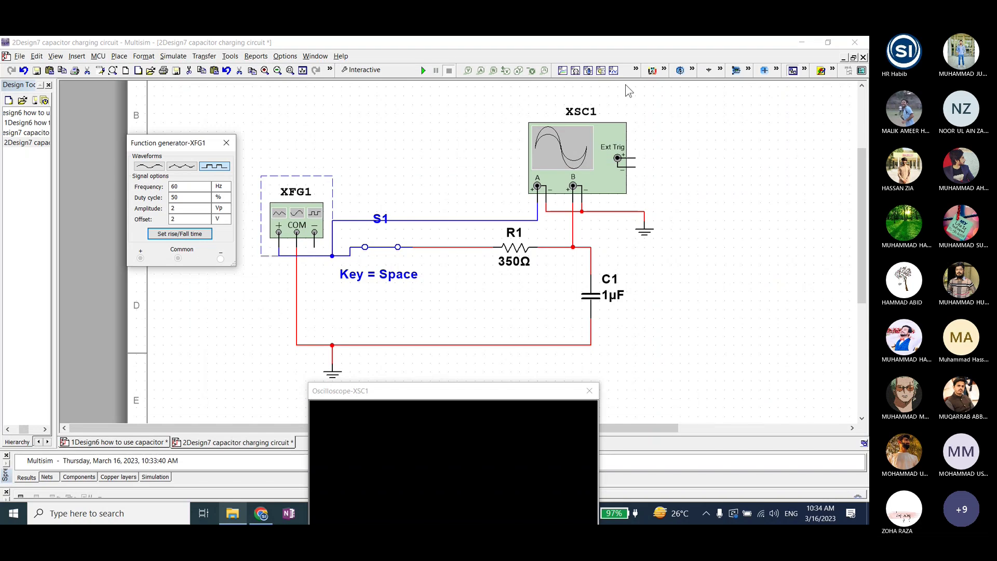
# Review the available simulation instruments, including the oscilloscope, and bring up XSC1's display and XFG1's square waveform setting
pyautogui.click(173, 57)
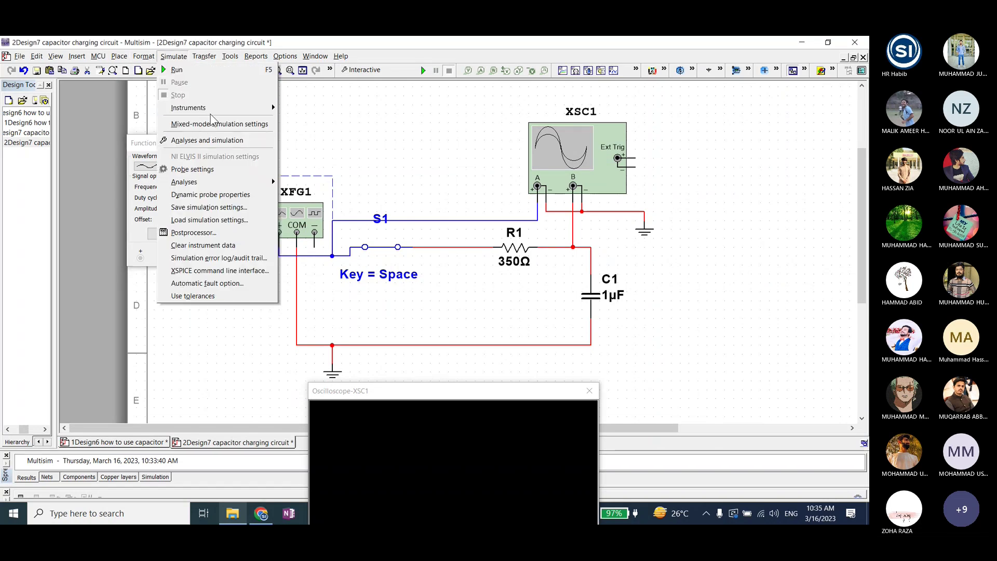
pyautogui.moveTo(218, 107)
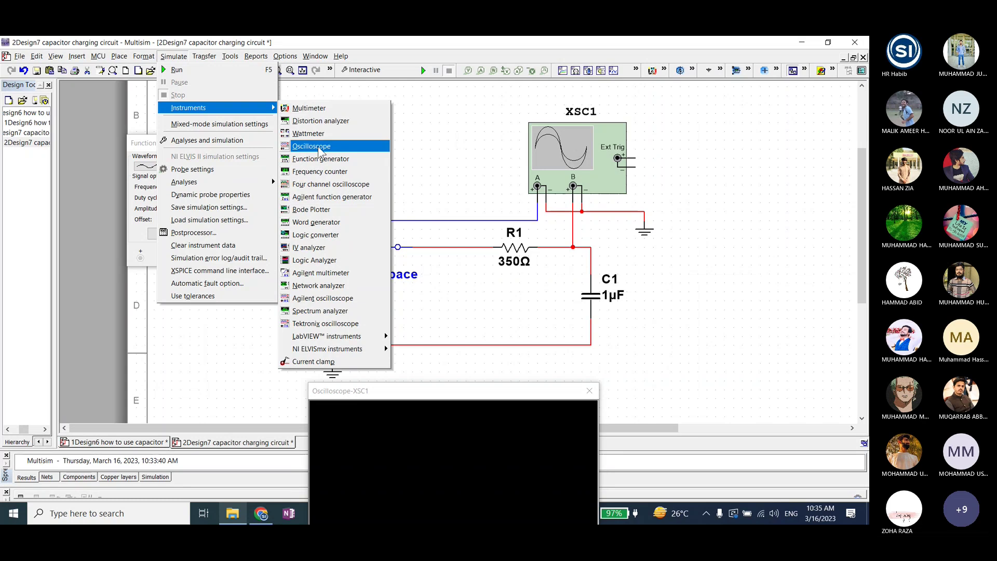
pyautogui.click(451, 275)
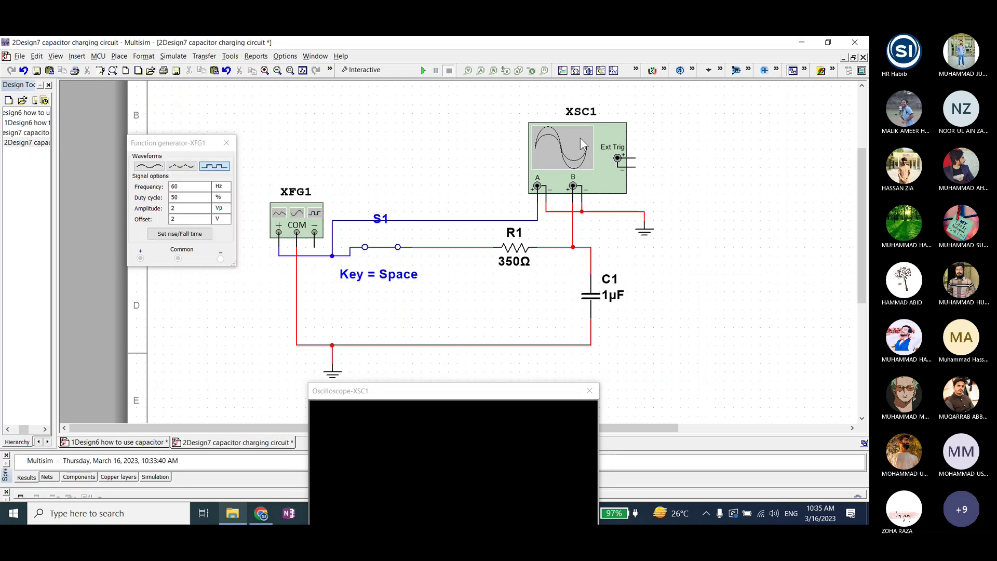
pyautogui.doubleClick(572, 154)
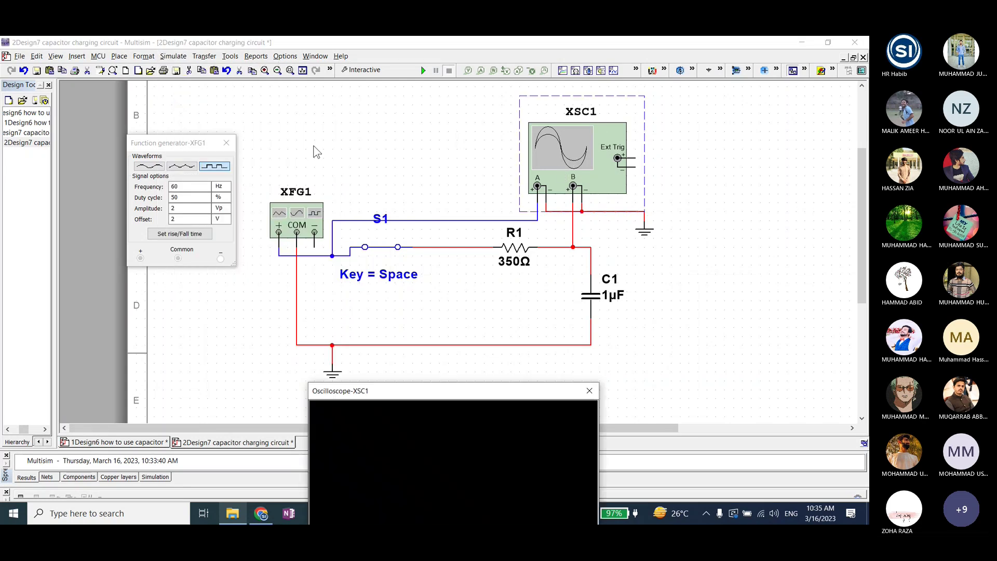
pyautogui.click(212, 167)
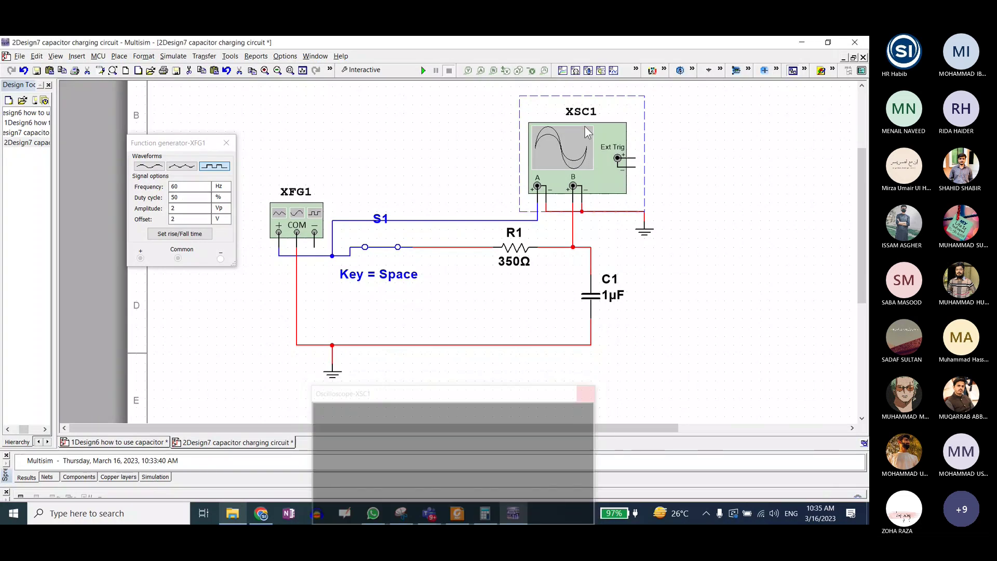
# Switch to the PE Lab meeting in Microsoft Teams, unmute the microphone, and minimize the meeting window
pyautogui.moveTo(435, 518)
pyautogui.click(466, 441)
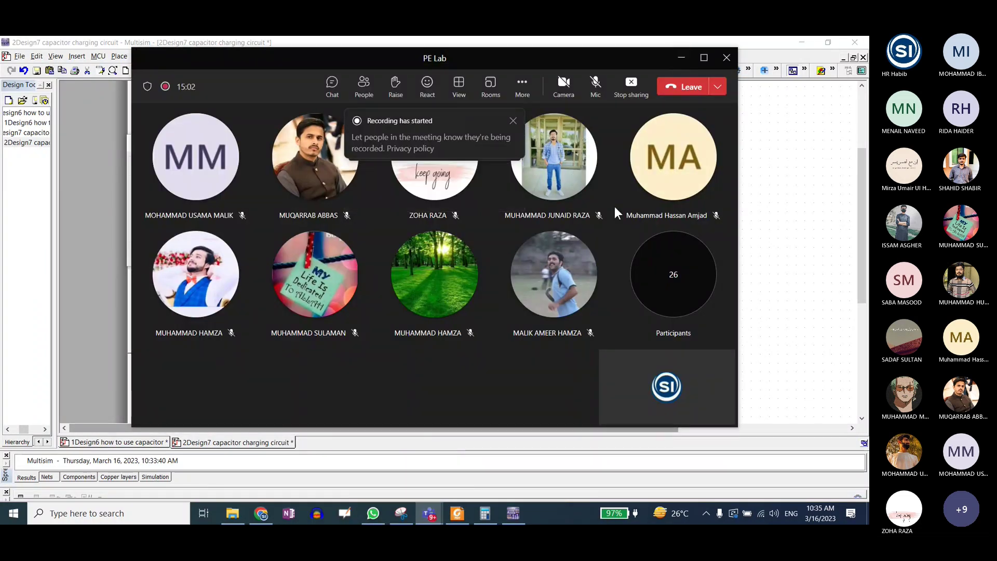
pyautogui.click(596, 83)
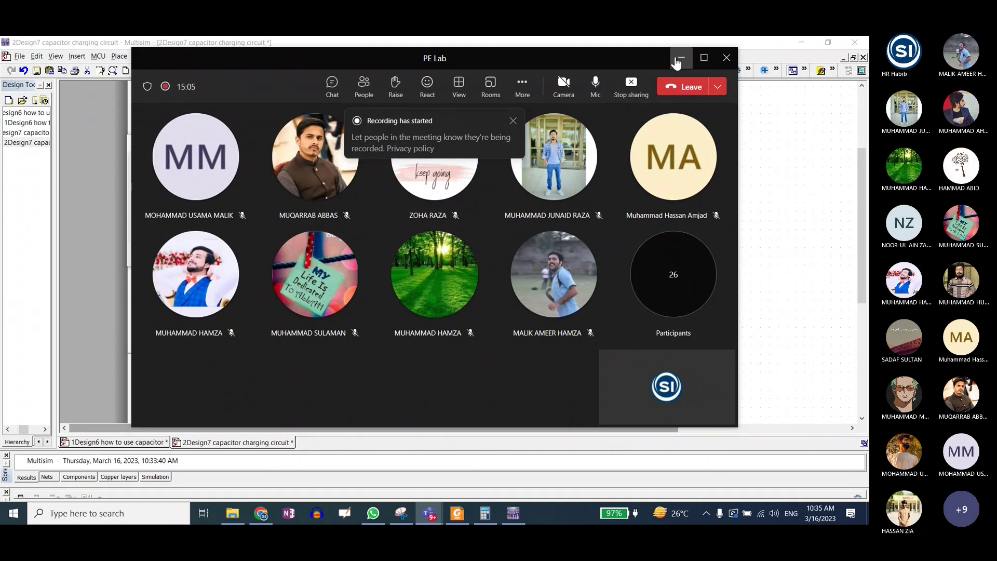
pyautogui.click(681, 58)
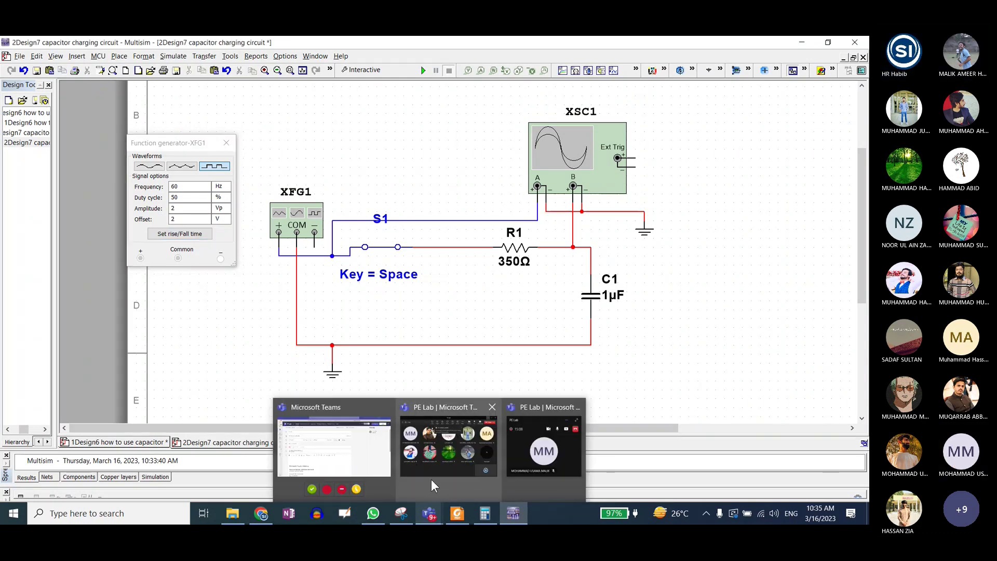
pyautogui.moveTo(435, 438)
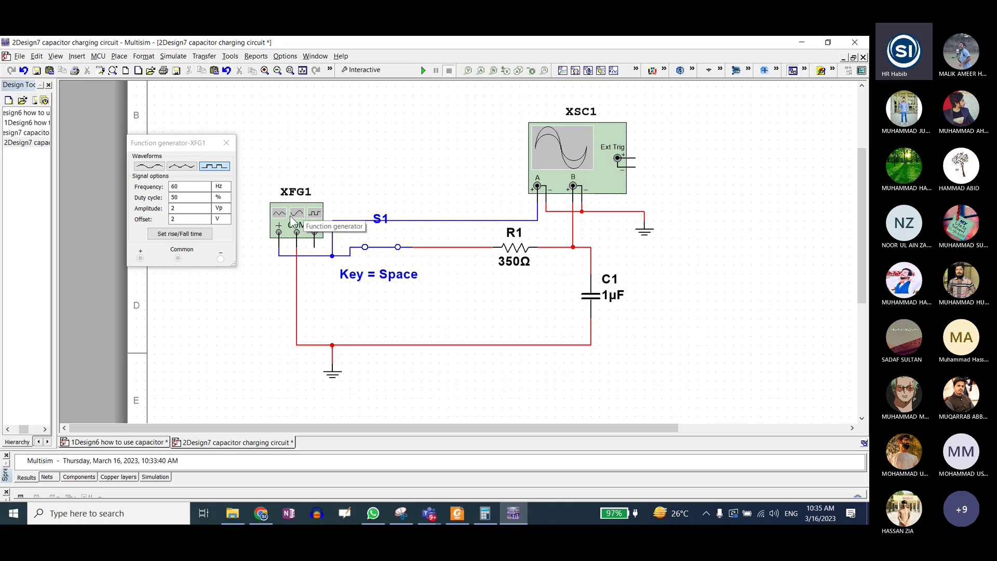
# Examine XFG1's square wave settings, going through the frequency, amplitude and offset values
pyautogui.click(188, 190)
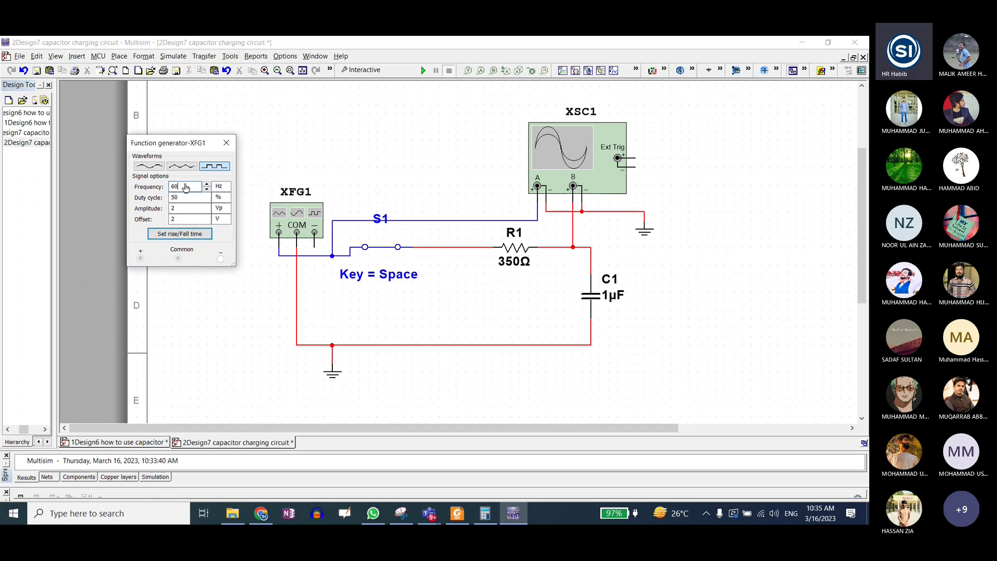
pyautogui.moveTo(186, 188); pyautogui.dragTo(143, 190)
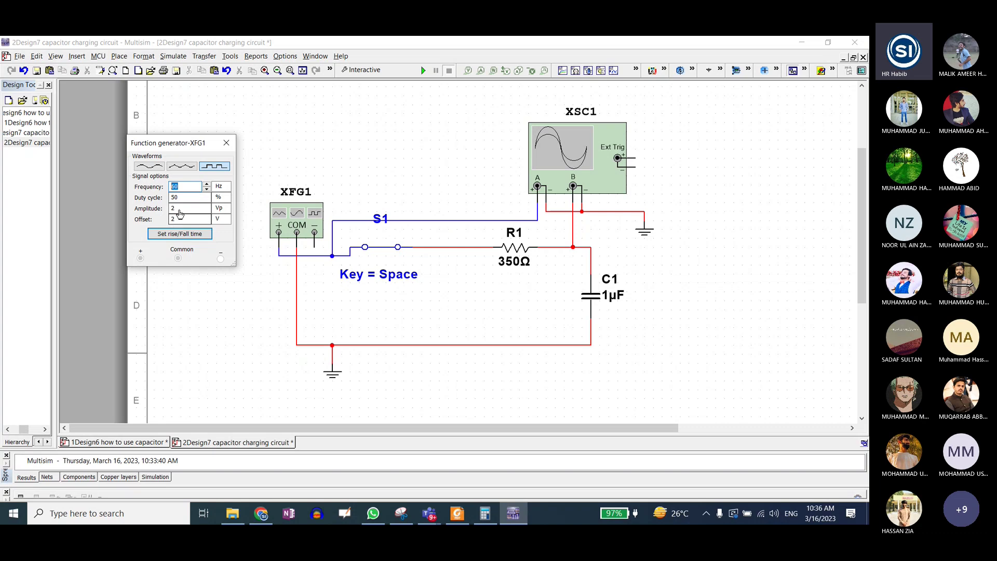
pyautogui.click(225, 208)
pyautogui.click(219, 237)
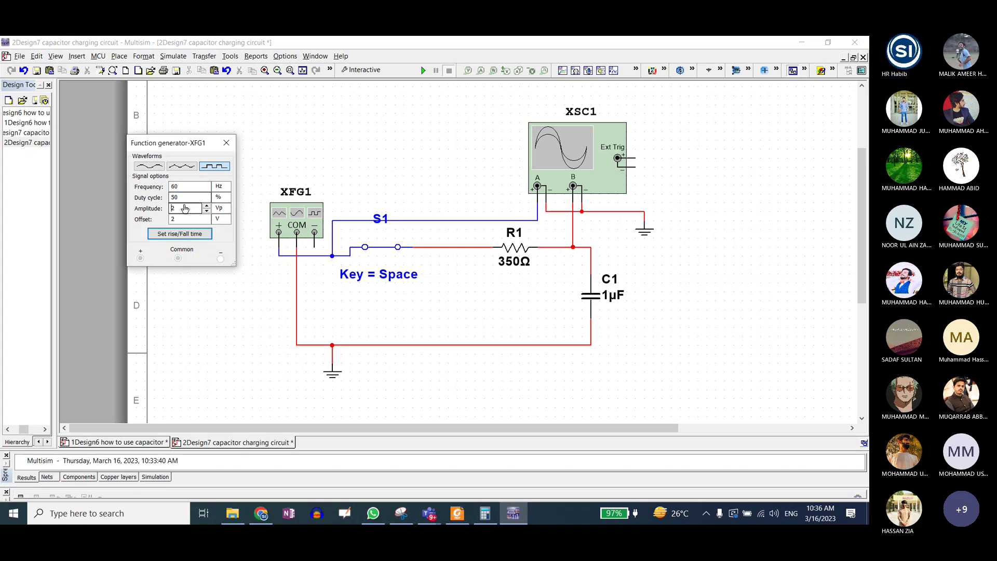
pyautogui.click(174, 208)
pyautogui.click(176, 224)
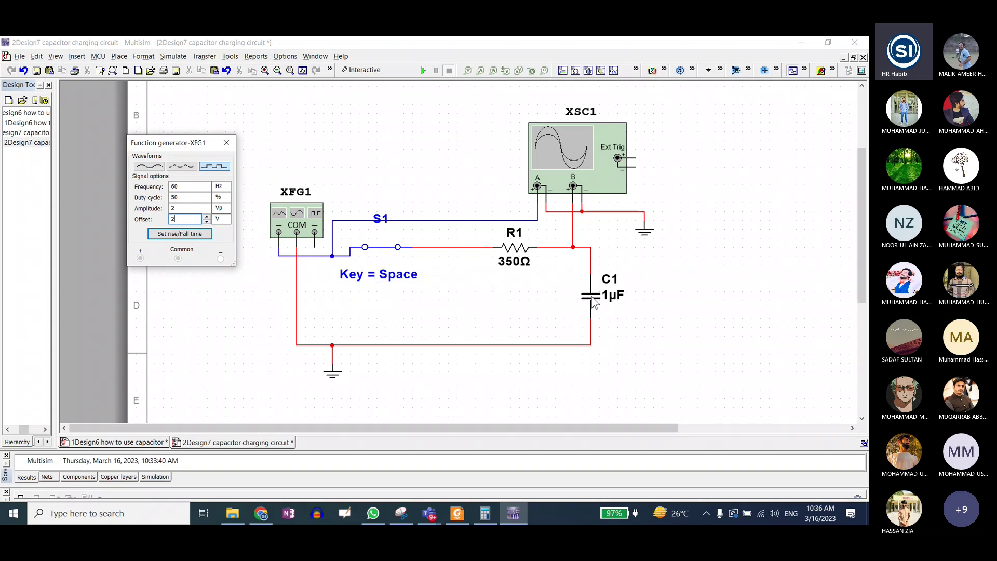
# Bring up XSC1's oscilloscope display, run the simulation, and move the oscilloscope window up into full view over the schematic
pyautogui.doubleClick(540, 188)
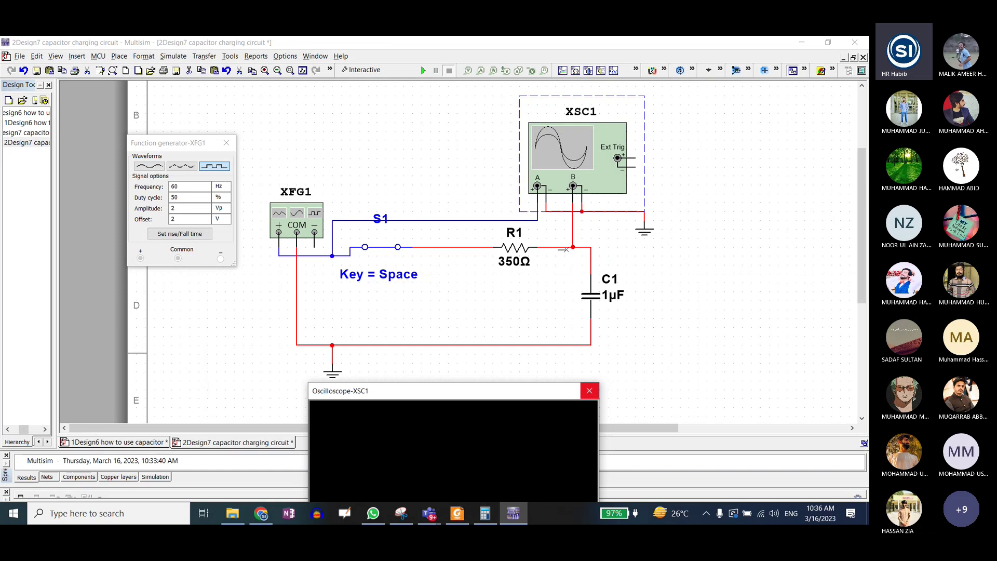
pyautogui.click(423, 70)
pyautogui.moveTo(422, 395); pyautogui.dragTo(646, 147)
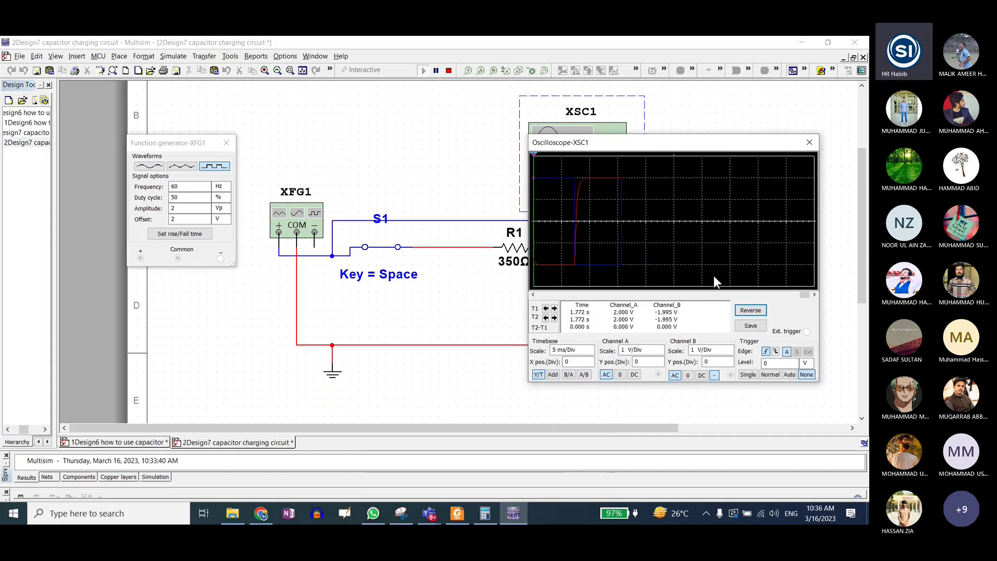
# Set the oscilloscope trigger to Normal on the rising edge and reverse the display background to white
pyautogui.click(770, 374)
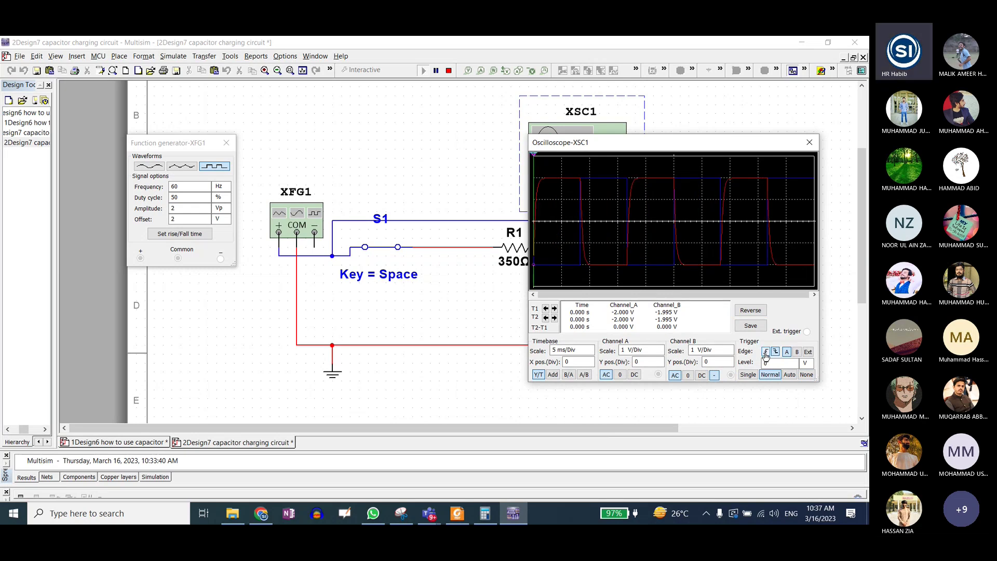
pyautogui.click(766, 353)
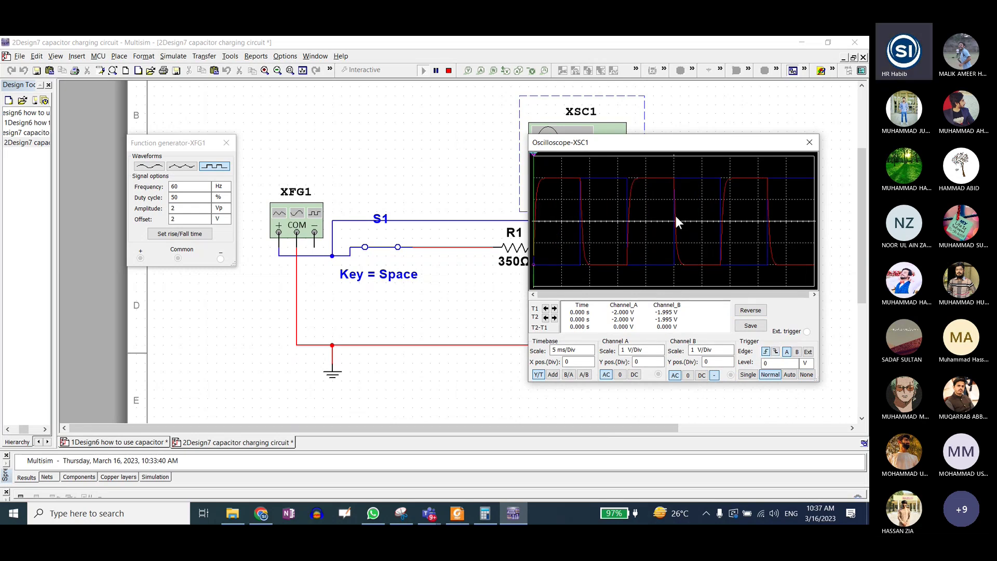
pyautogui.click(751, 310)
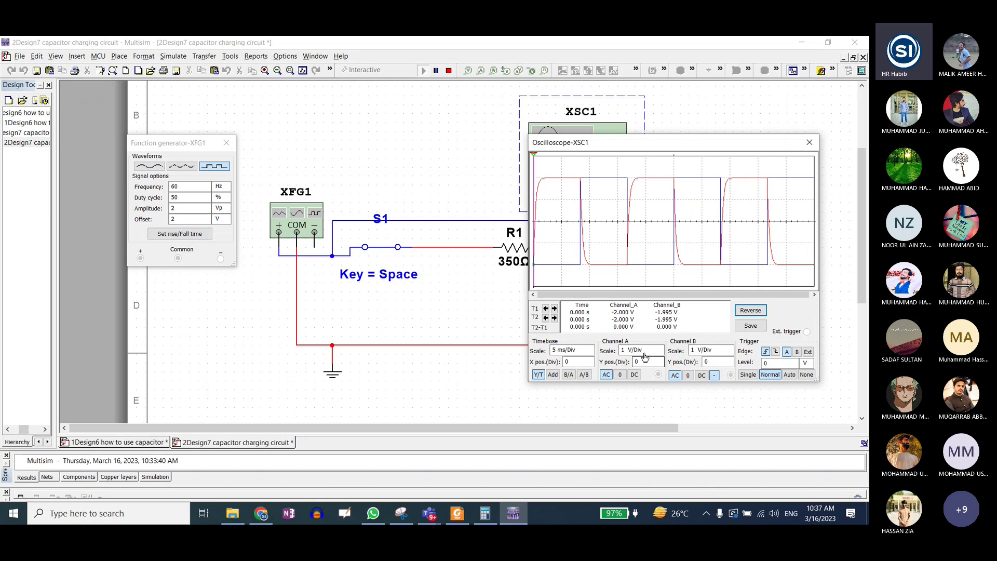
# View the input and capacitor waveforms separately by grounding channel B and channel A in turn, restoring AC coupling and repositioning the oscilloscope window
pyautogui.click(688, 375)
pyautogui.moveTo(663, 142); pyautogui.dragTo(662, 172)
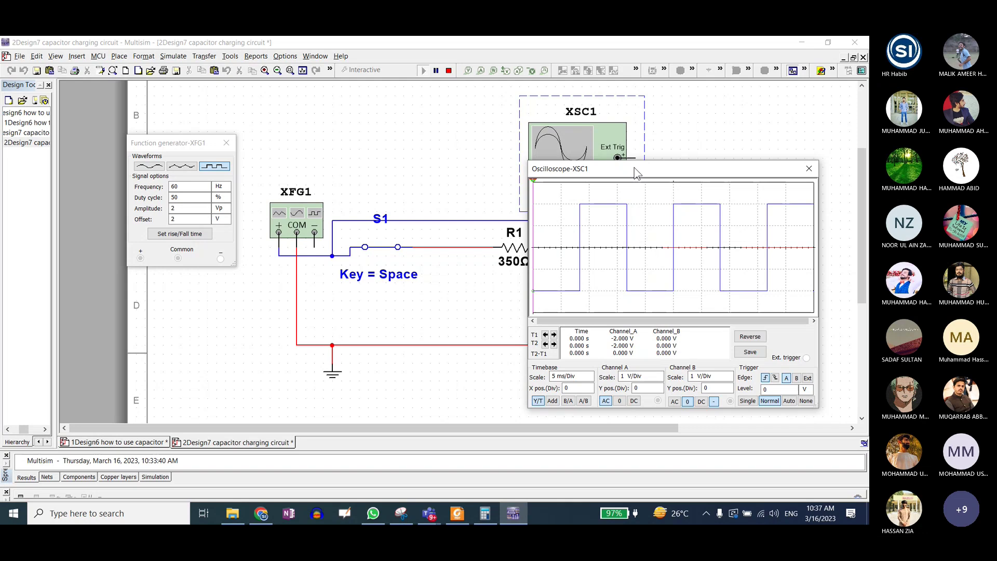
pyautogui.click(674, 401)
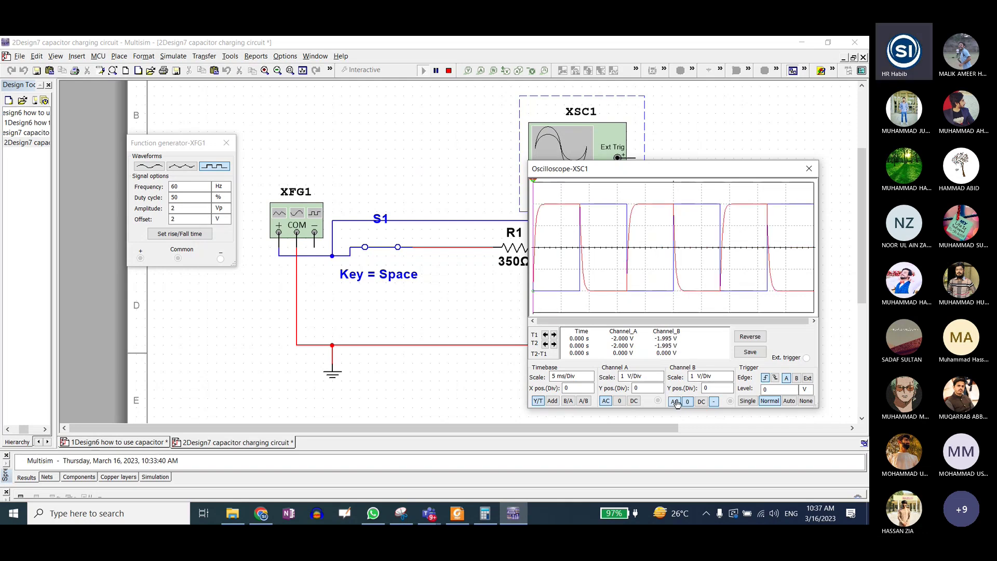
pyautogui.click(620, 401)
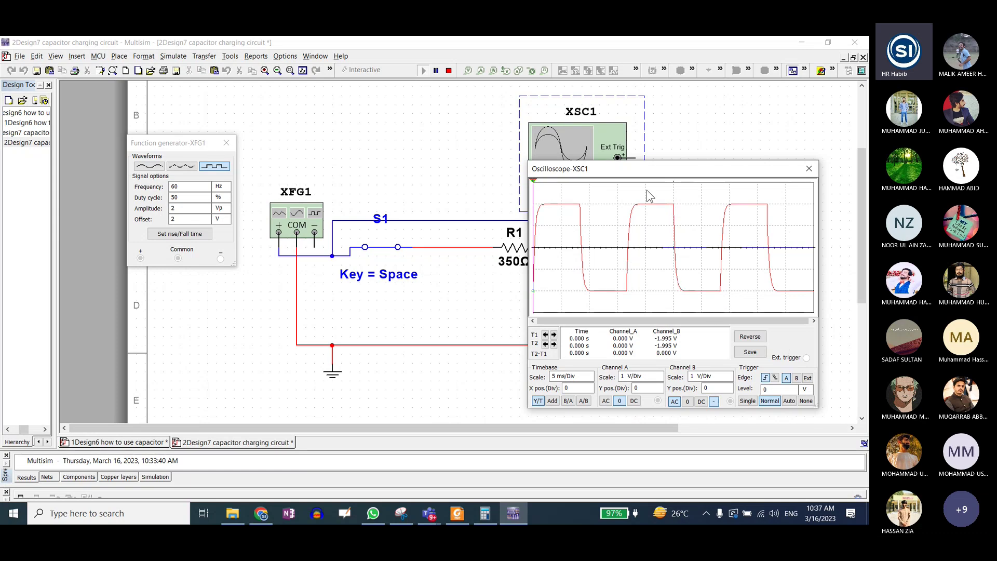
pyautogui.moveTo(670, 169); pyautogui.dragTo(601, 151)
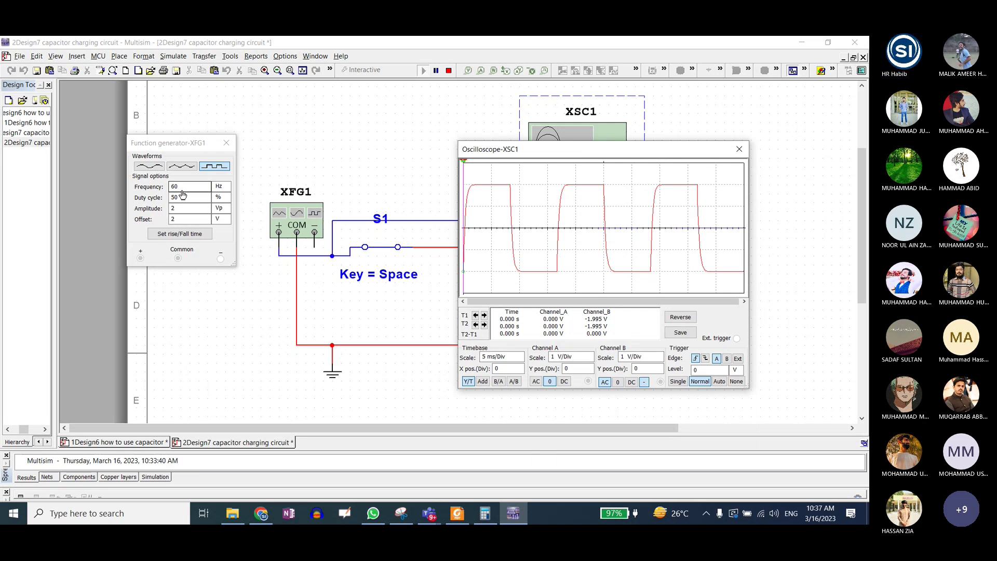
pyautogui.click(619, 383)
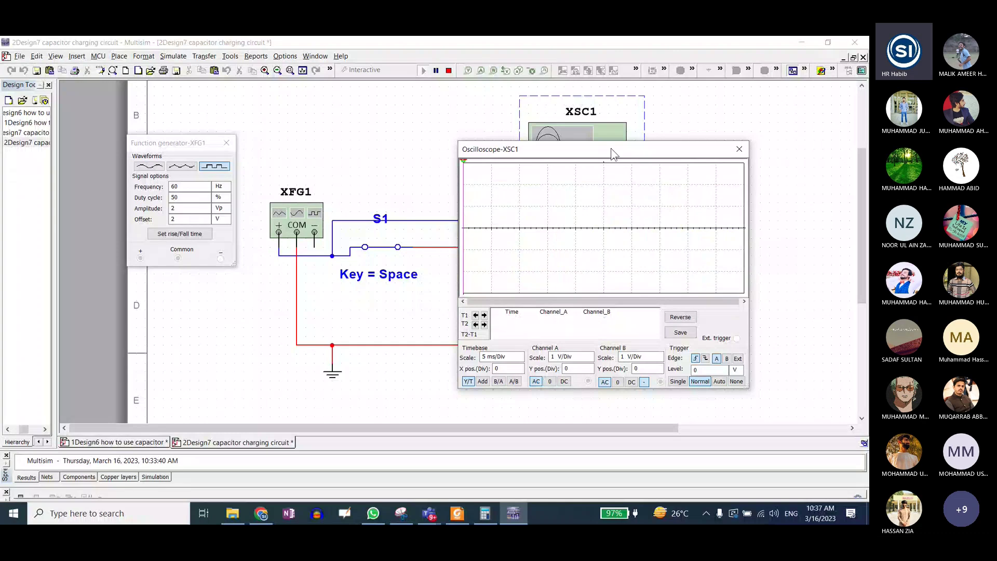
pyautogui.moveTo(612, 149); pyautogui.dragTo(566, 144)
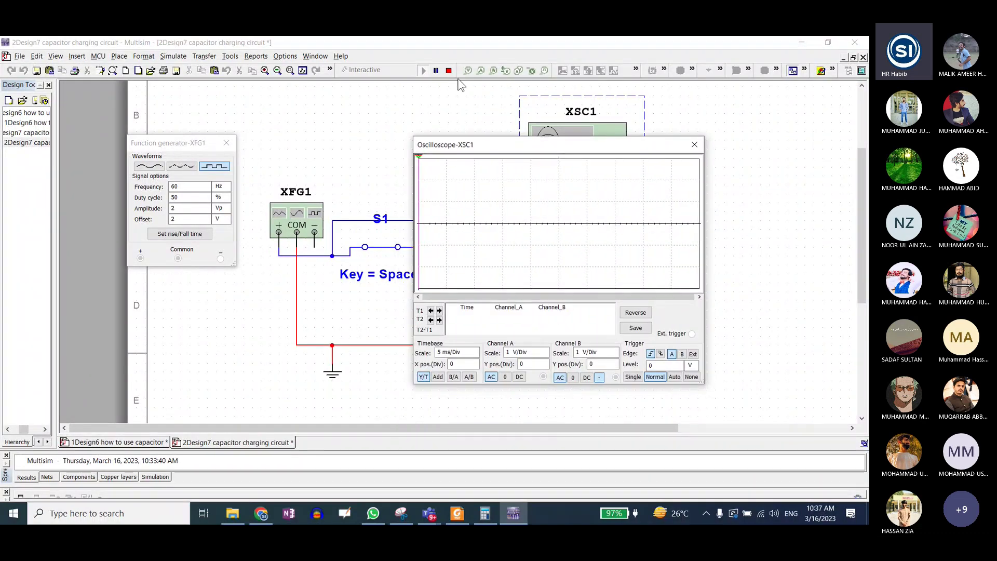
# Open the design "3Design7b capacitor charging circuit transient" from the Lab4 selected folder in File Explorer and move the function generator window clear of XFG1
pyautogui.click(239, 512)
pyautogui.click(147, 201)
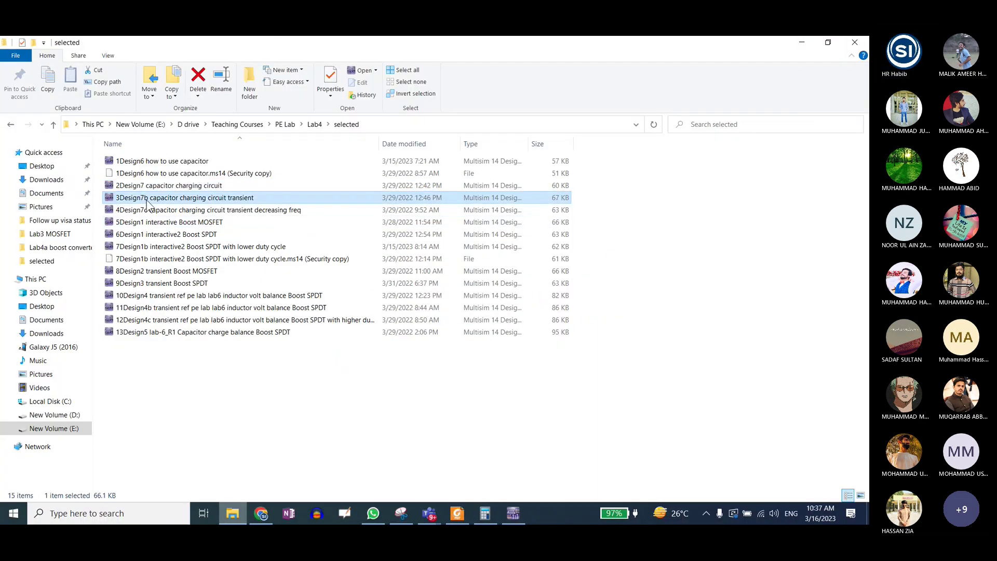
pyautogui.doubleClick(147, 202)
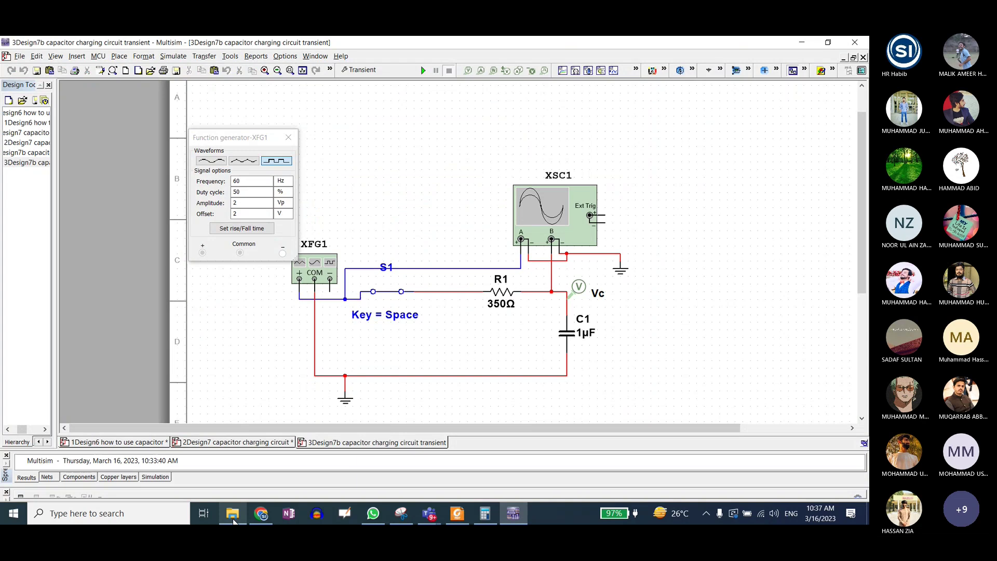
pyautogui.click(406, 121)
pyautogui.scroll(-3, 534, 389)
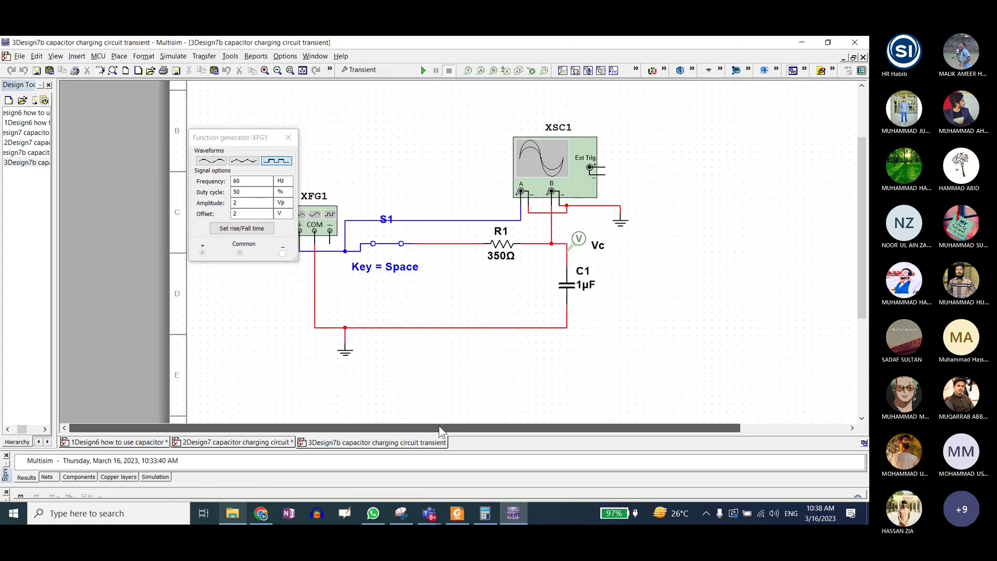
pyautogui.moveTo(230, 145); pyautogui.dragTo(205, 135)
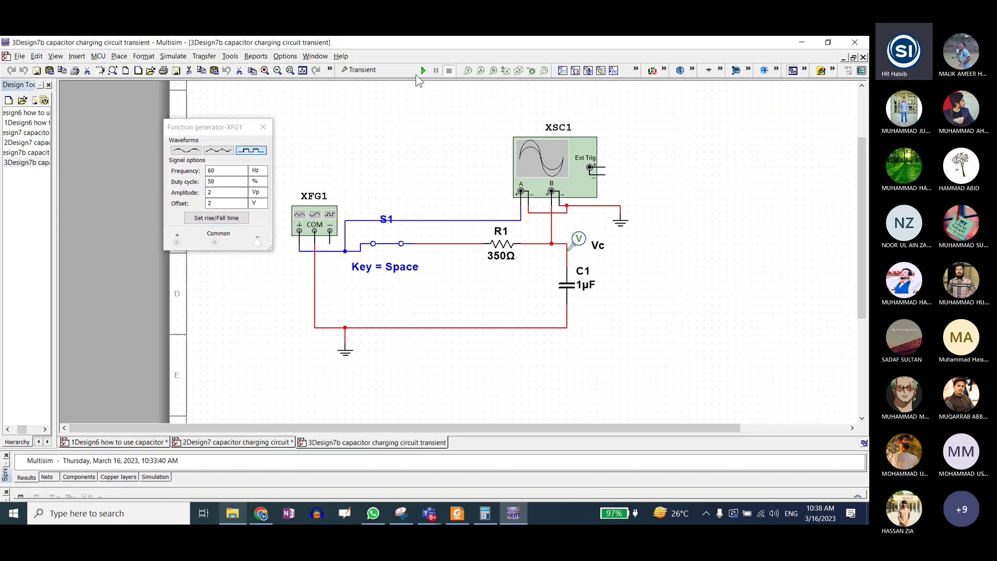
# Check the Transient analysis parameters against the function generator settings and run the analysis from 0 to 0.01 s
pyautogui.click(387, 70)
pyautogui.moveTo(422, 196); pyautogui.dragTo(413, 196)
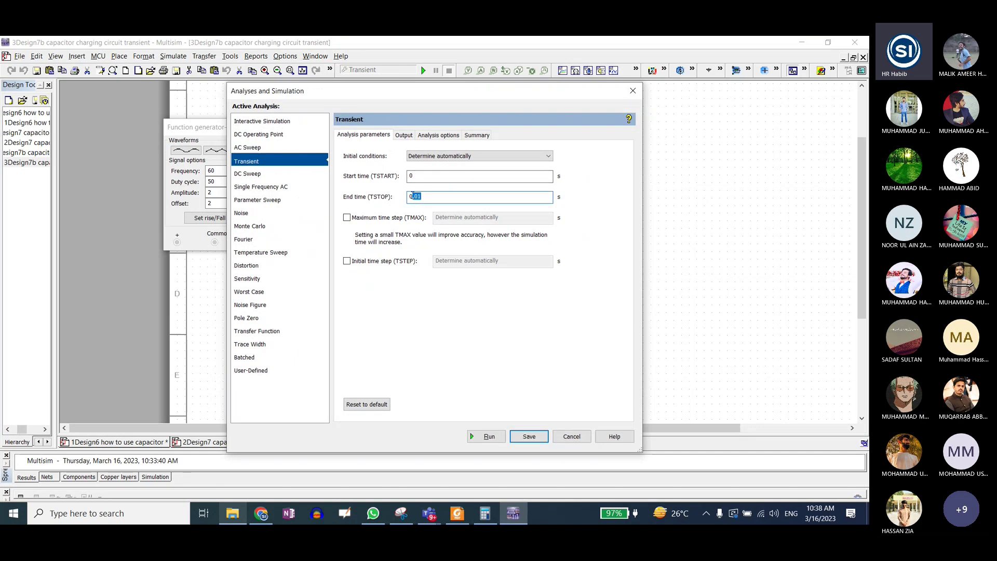
pyautogui.click(423, 197)
pyautogui.moveTo(413, 101); pyautogui.dragTo(647, 125)
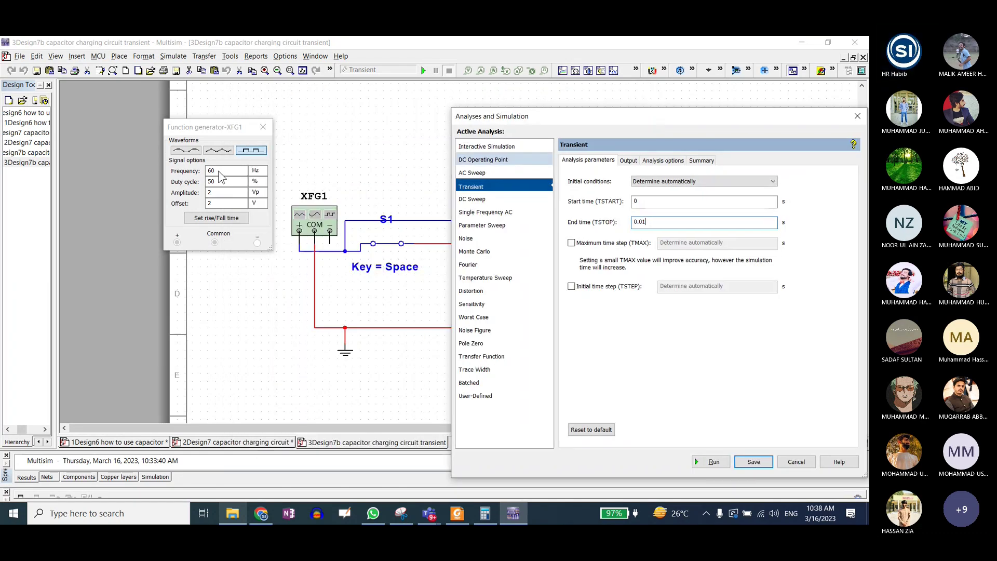
pyautogui.click(703, 461)
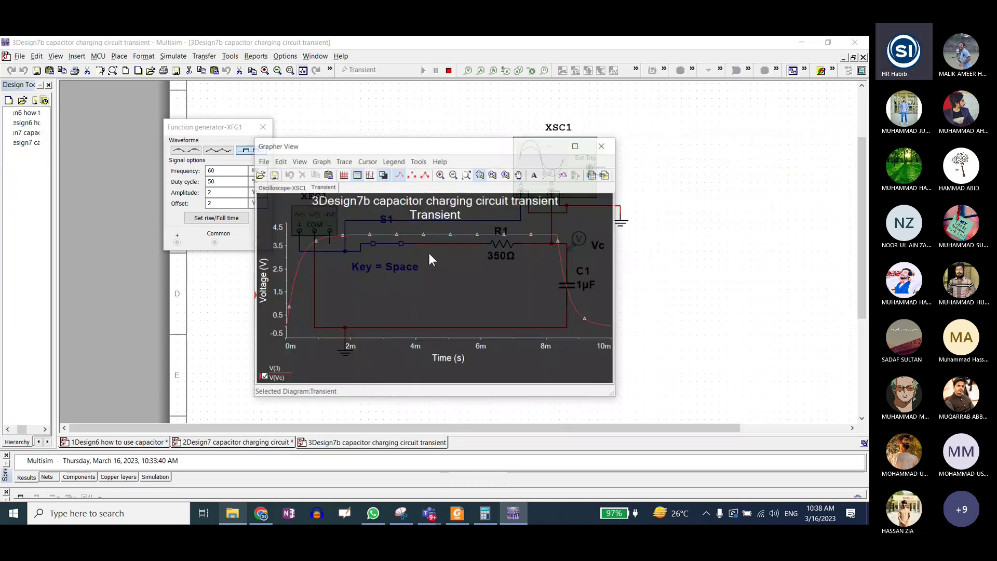
# Switch the transient plot to a white background and reposition the Grapher window so XFG1 stays visible beside the Vc trace
pyautogui.moveTo(479, 156); pyautogui.dragTo(594, 157)
pyautogui.click(502, 176)
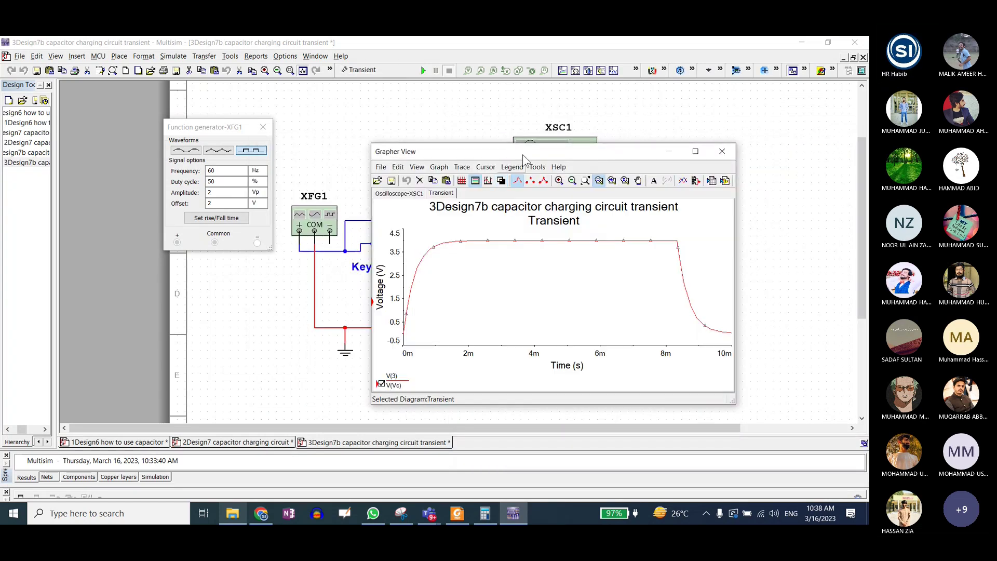
pyautogui.moveTo(522, 155)
pyautogui.mouseDown()
pyautogui.moveTo(525, 227)
pyautogui.moveTo(613, 120)
pyautogui.mouseUp()
pyautogui.click(491, 284)
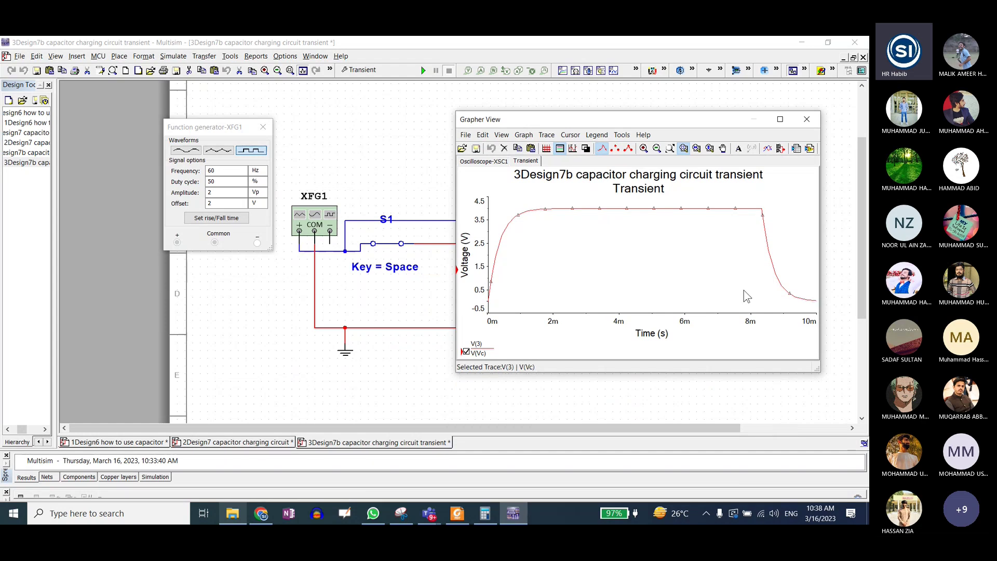
pyautogui.moveTo(669, 127); pyautogui.dragTo(642, 130)
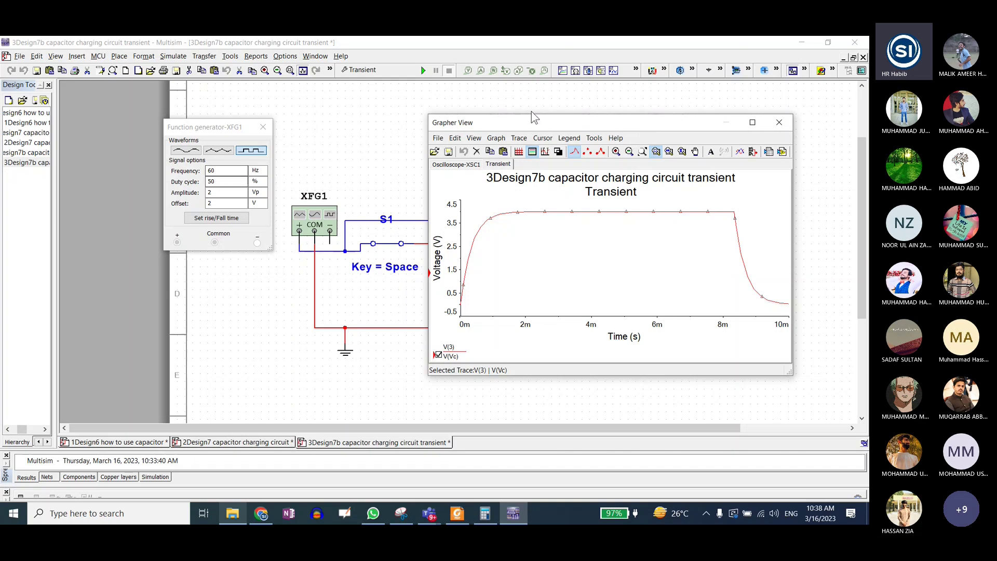
pyautogui.moveTo(540, 127); pyautogui.dragTo(514, 147)
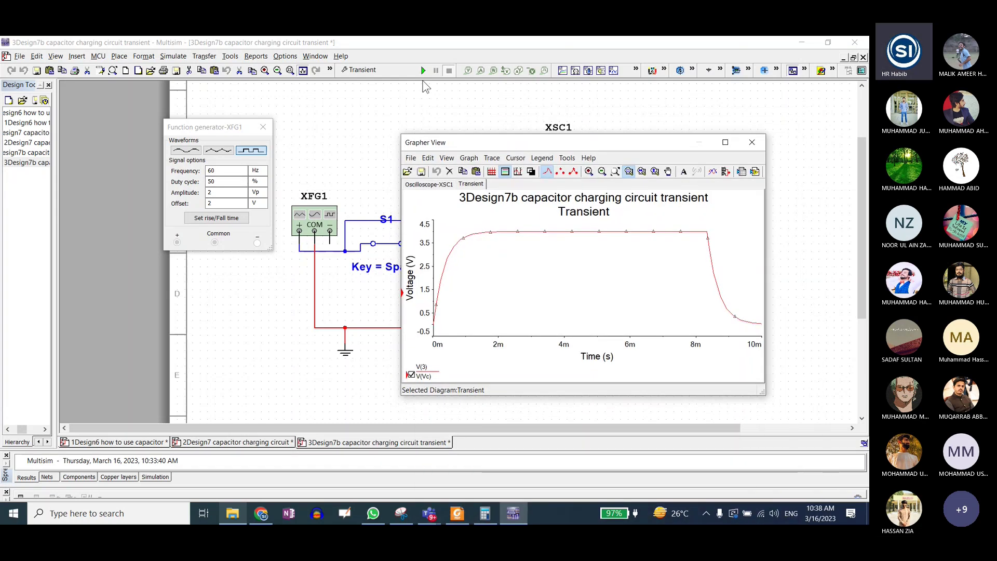
# Set XFG1's frequency to 50 Hz and rerun the Transient analysis
pyautogui.click(217, 175)
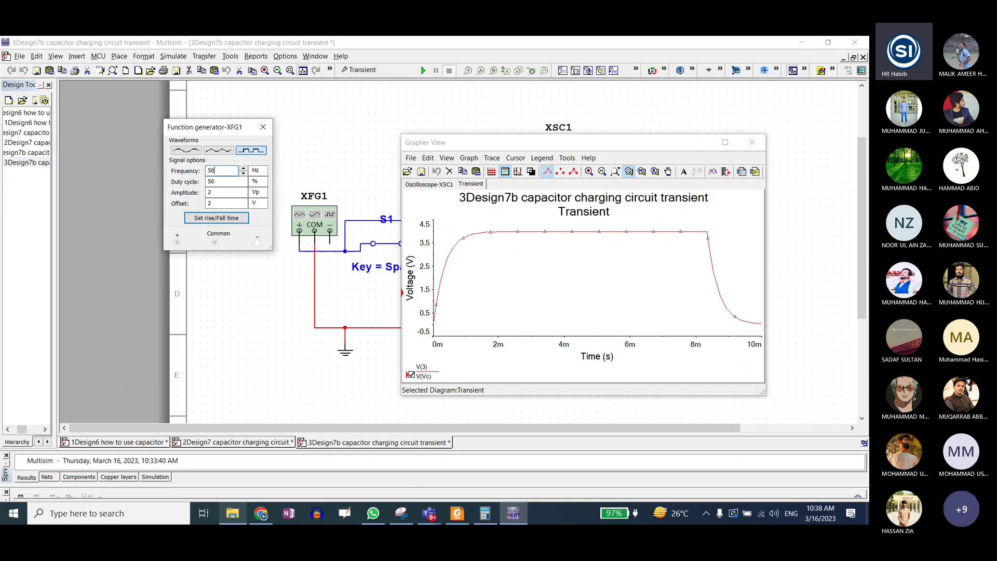
pyautogui.click(302, 381)
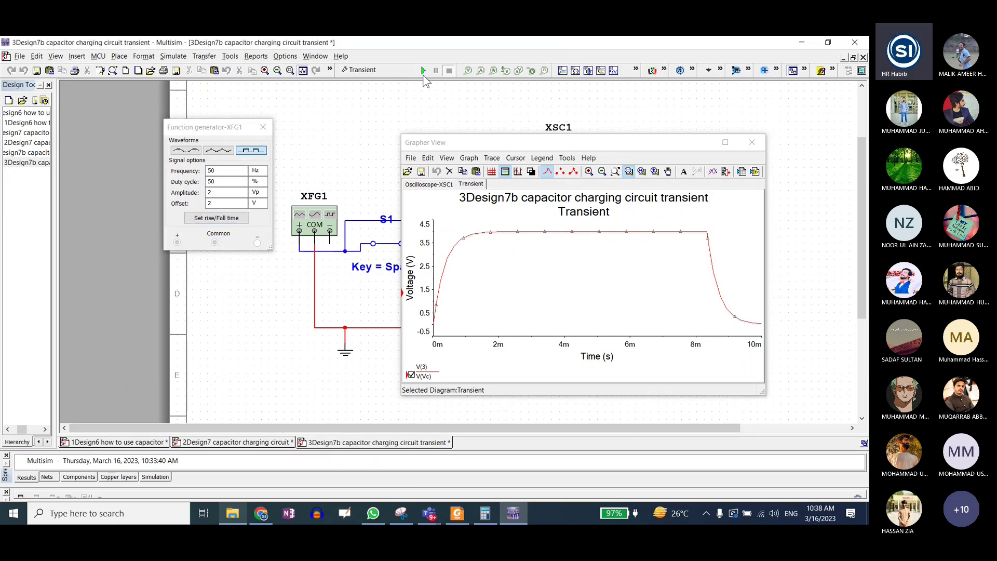
pyautogui.click(424, 76)
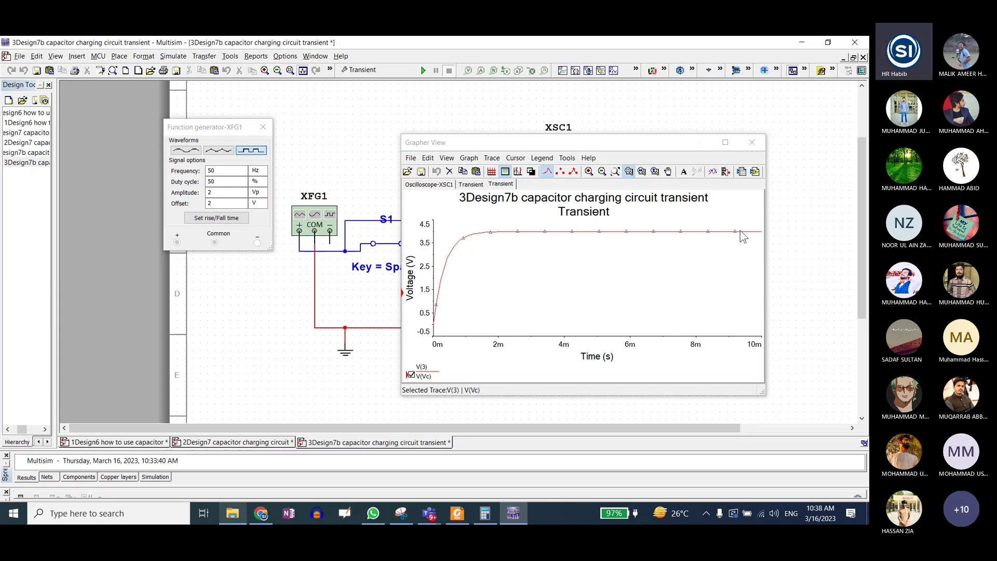
# Set the Transient analysis end time to 0.02 s, run it, and shift the Grapher window away from switch S1
pyautogui.click(370, 71)
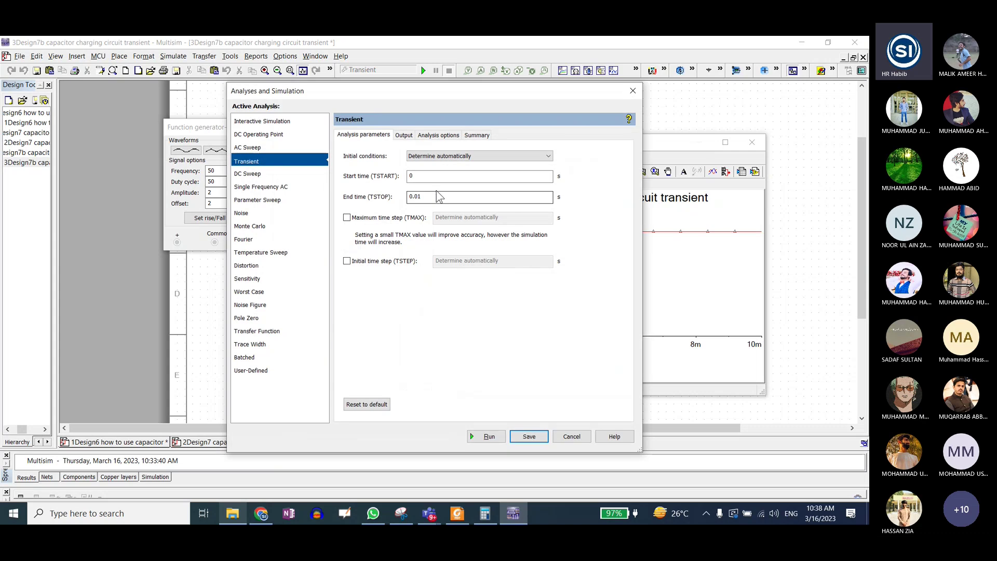
pyautogui.moveTo(438, 196); pyautogui.dragTo(417, 195)
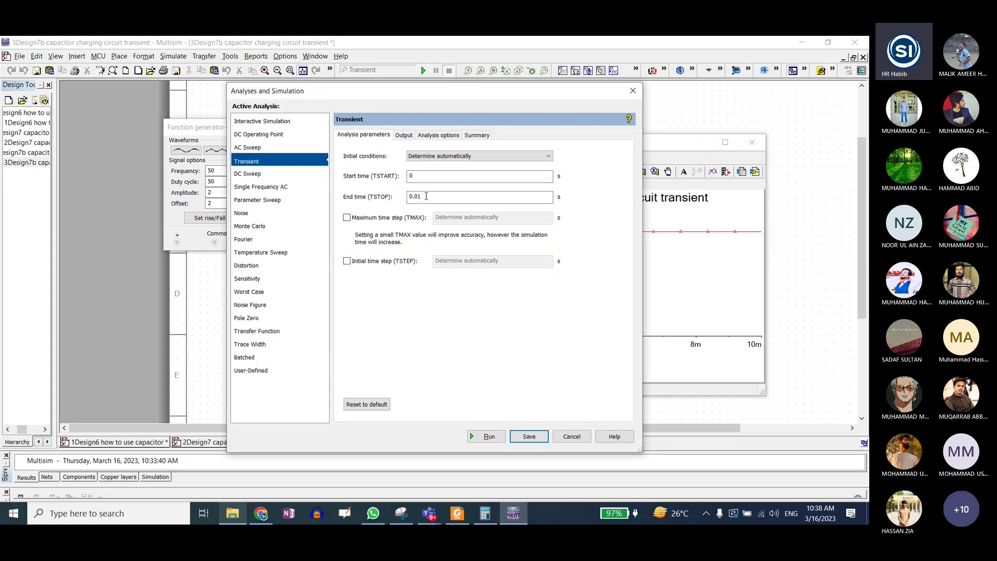
pyautogui.write('02')
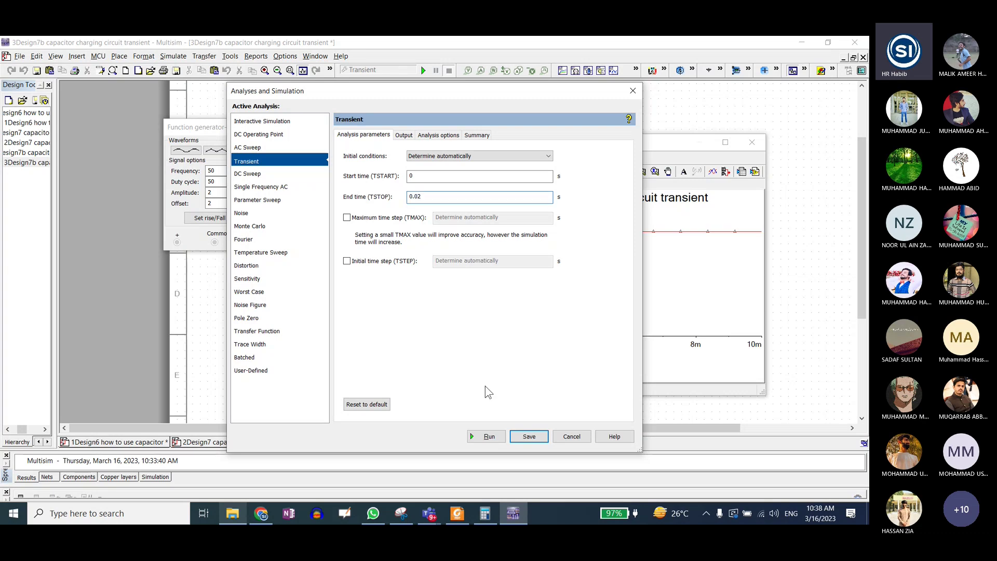
pyautogui.click(488, 436)
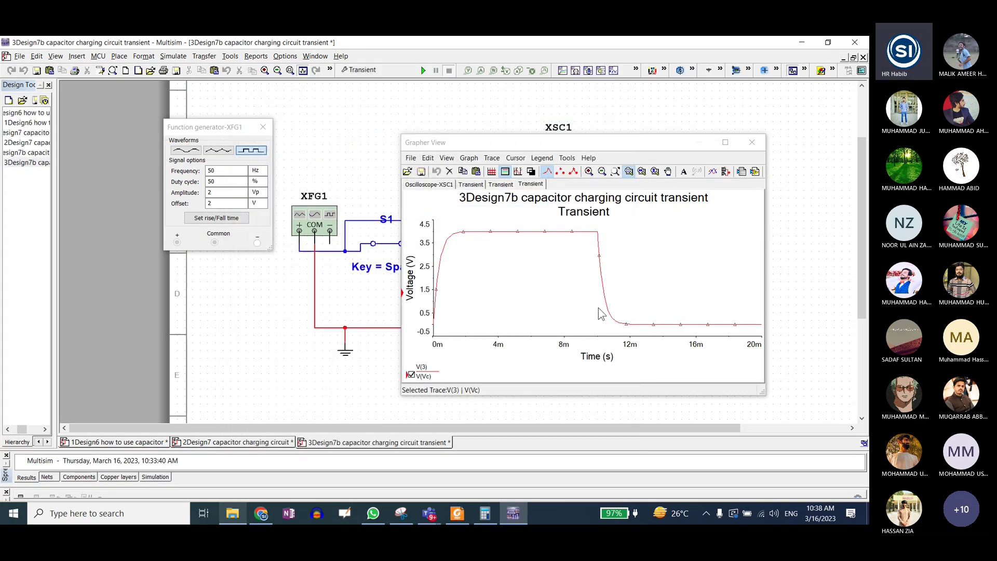
pyautogui.moveTo(589, 139); pyautogui.dragTo(622, 130)
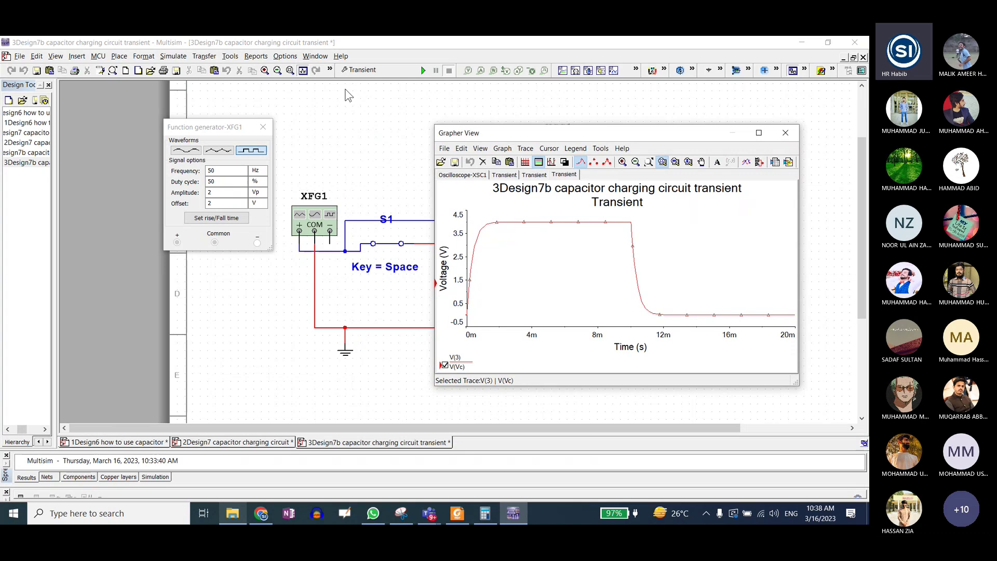
# Set the Transient analysis end time to 0.04 s and run it
pyautogui.click(358, 70)
pyautogui.press('BackSpace')
pyautogui.write('4')
pyautogui.click(488, 436)
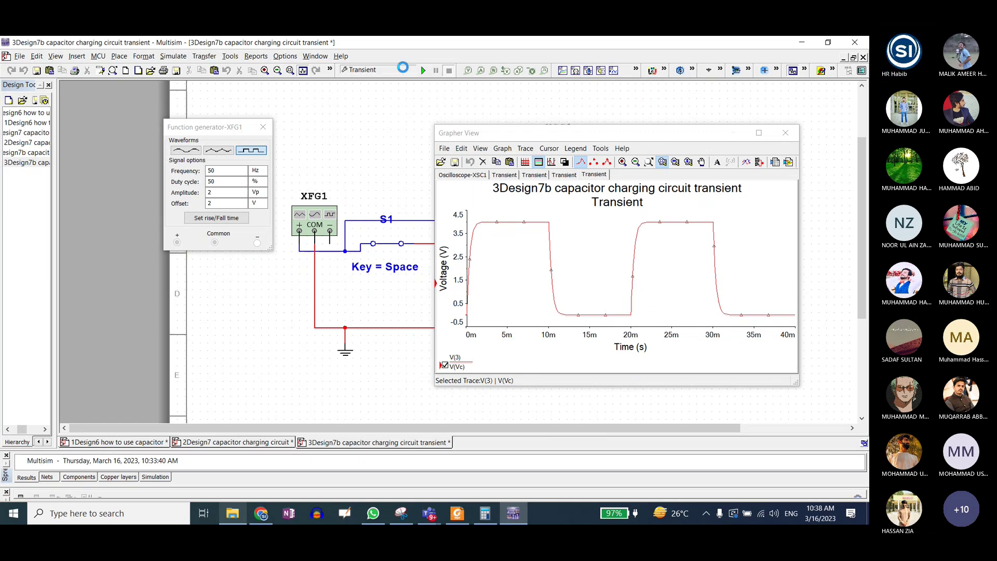
# Set the Transient analysis end time to 0.02 s and run it
pyautogui.click(360, 69)
pyautogui.click(418, 196)
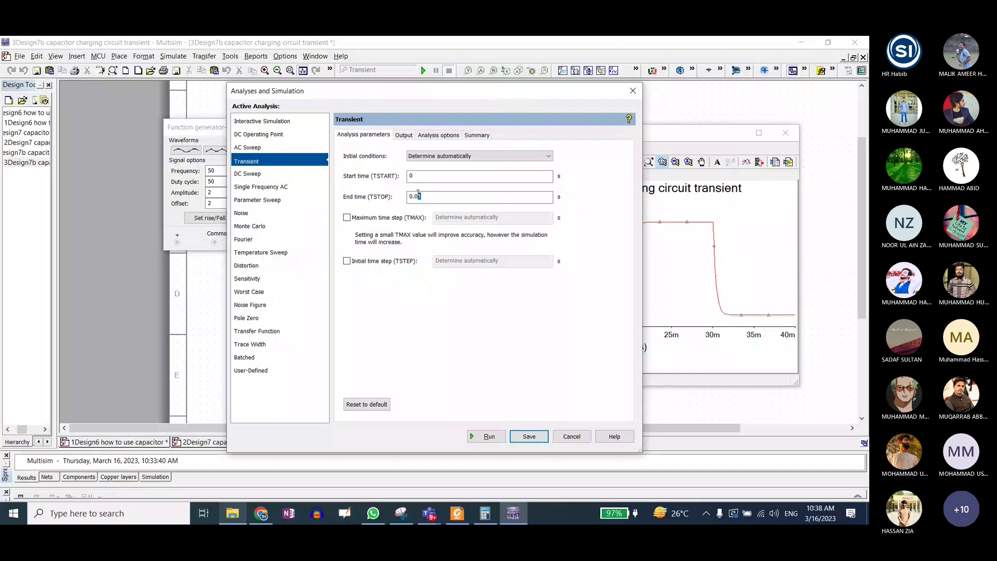
pyautogui.press('Return')
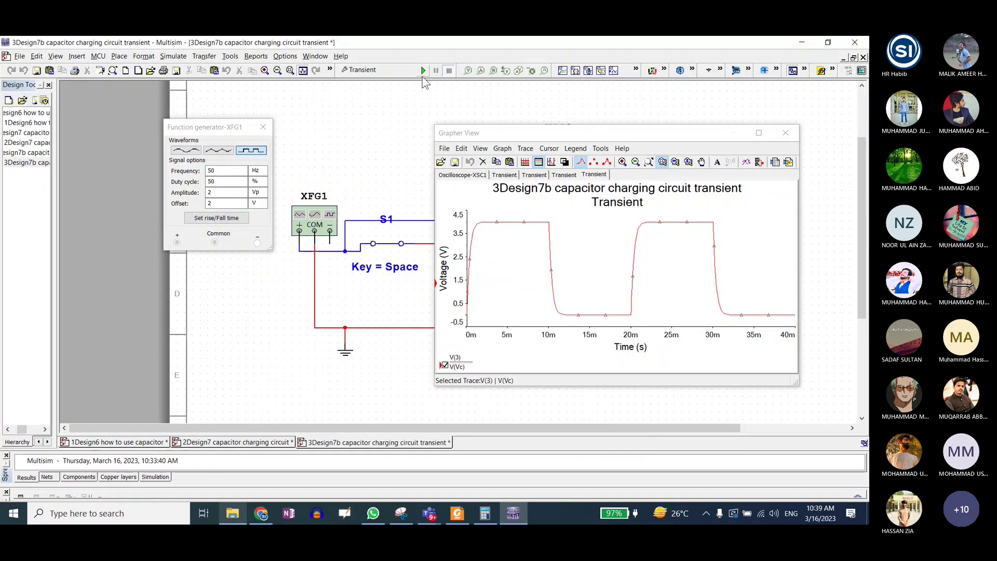
pyautogui.click(422, 71)
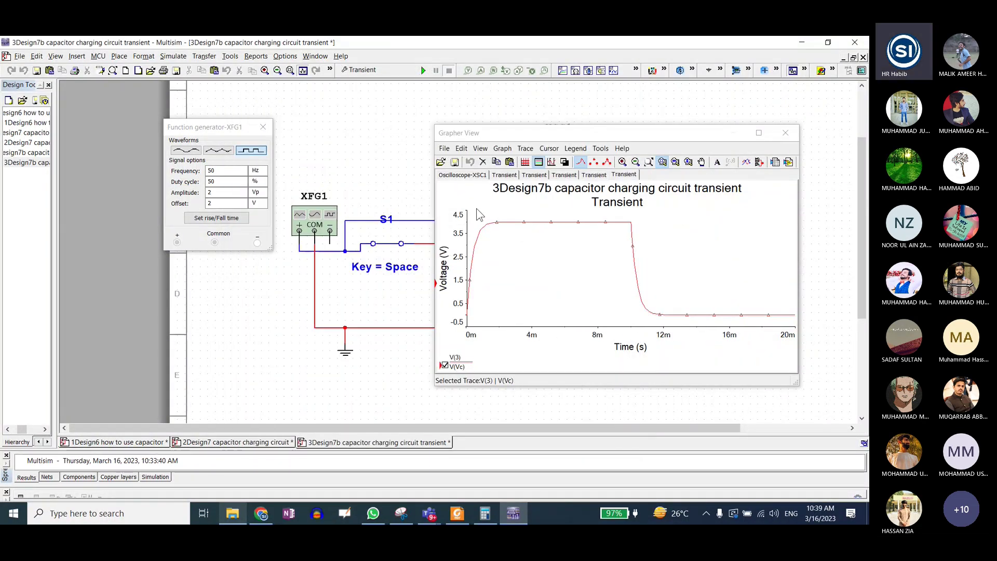
pyautogui.click(479, 236)
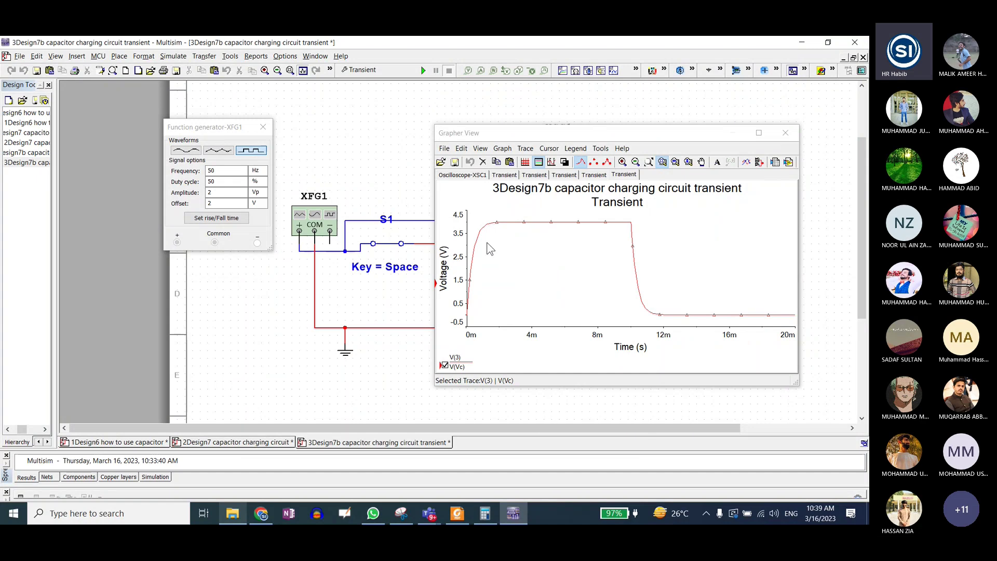
# Set XFG1's duty cycle to 80 % and rerun the Transient analysis
pyautogui.moveTo(552, 132); pyautogui.dragTo(552, 126)
pyautogui.click(207, 181)
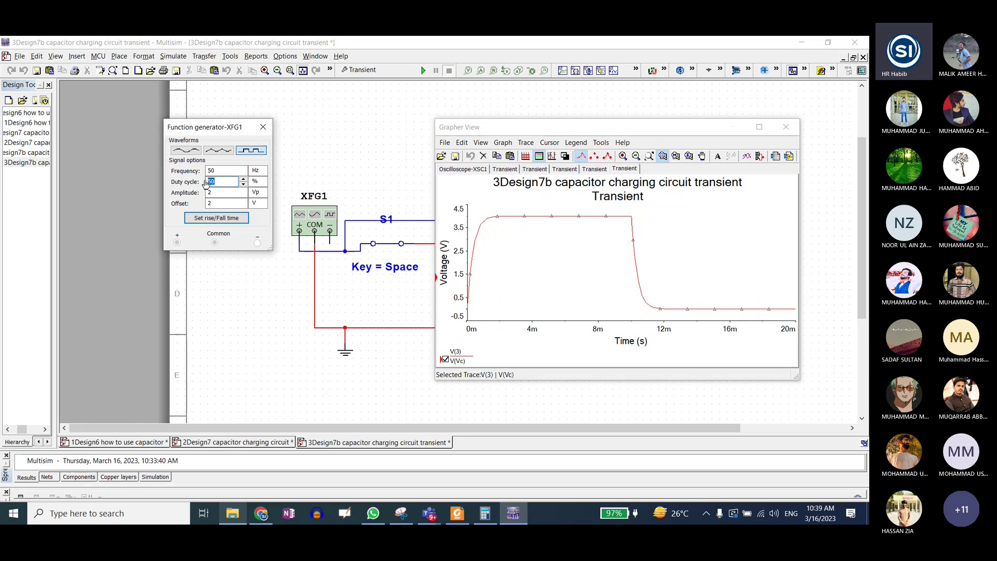
pyautogui.write('8')
pyautogui.click(423, 71)
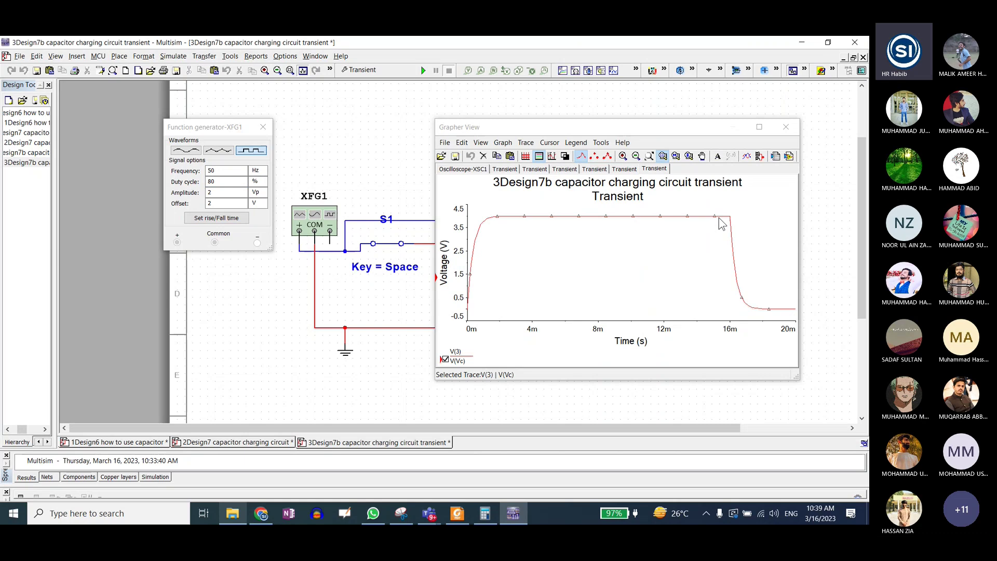
# Set XFG1's duty cycle to 50 %, and toggle switch S1 closed and open again
pyautogui.click(213, 181)
pyautogui.write('50')
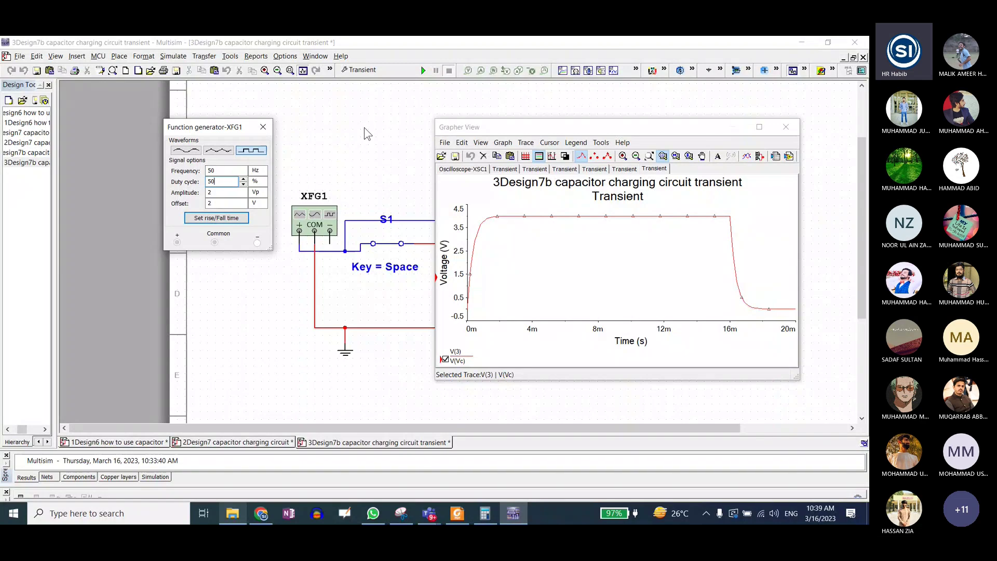
pyautogui.doubleClick(216, 194)
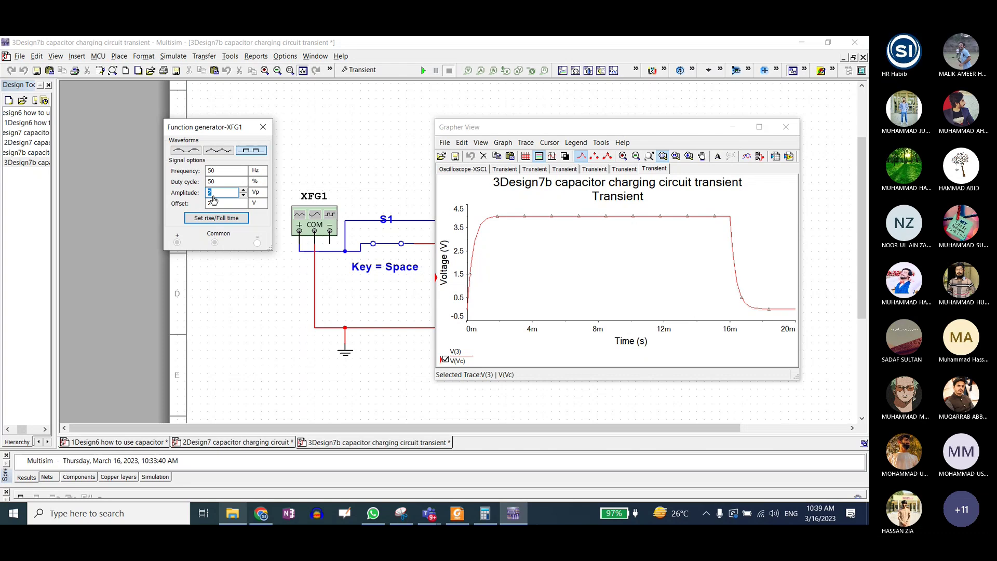
pyautogui.press('space')
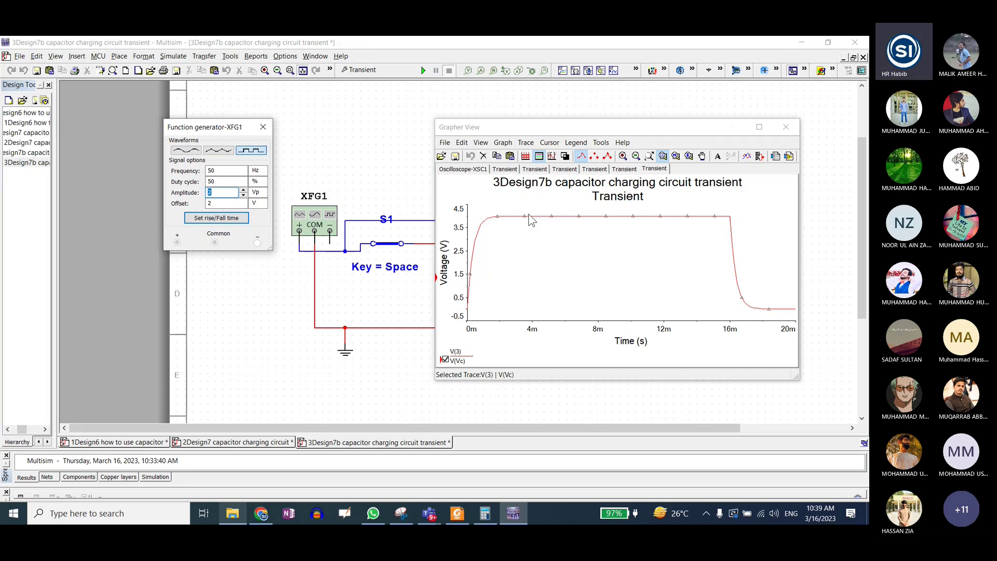
pyautogui.press('space')
# Rerun the Transient analysis with XFG1's offset at 0 V and show the grid on the resulting plot
pyautogui.doubleClick(210, 203)
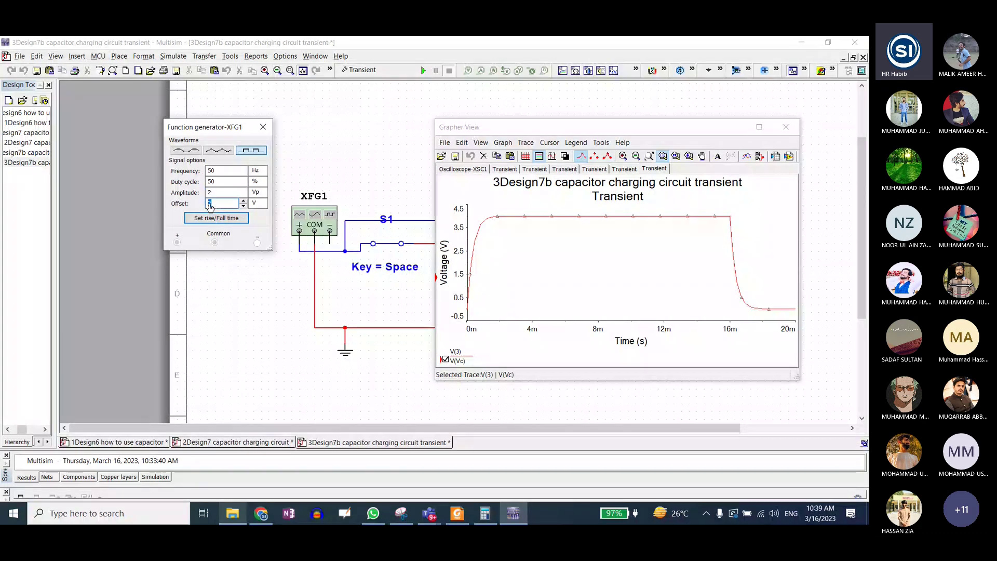
pyautogui.write('0')
pyautogui.click(470, 294)
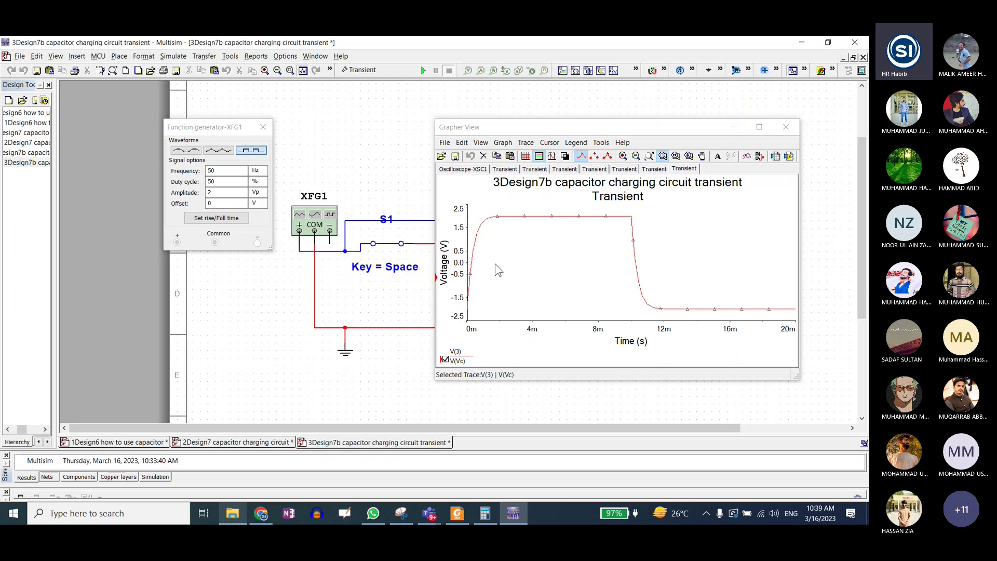
pyautogui.click(525, 155)
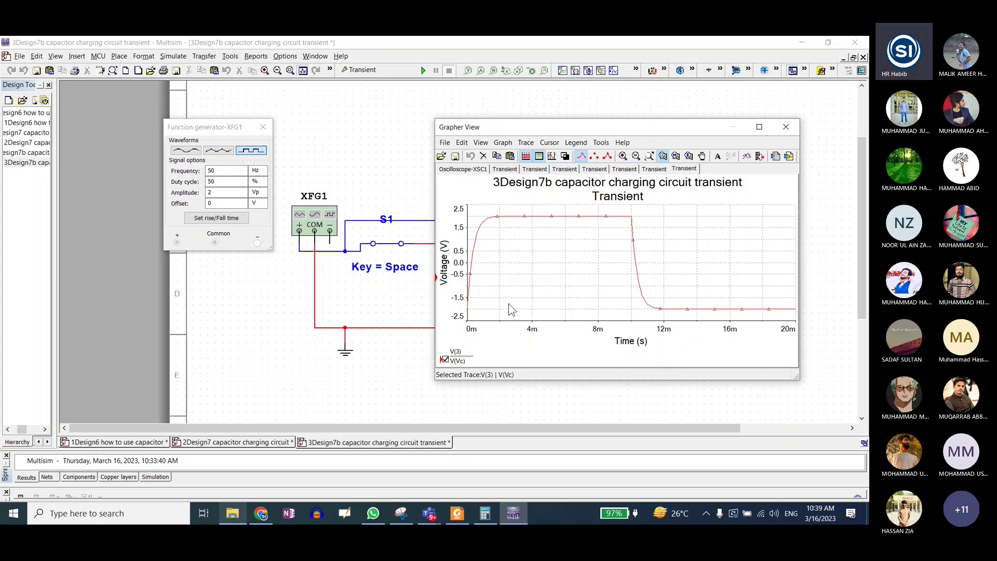
# Set XFG1's offset to 2 V and rerun the Transient analysis
pyautogui.click(229, 203)
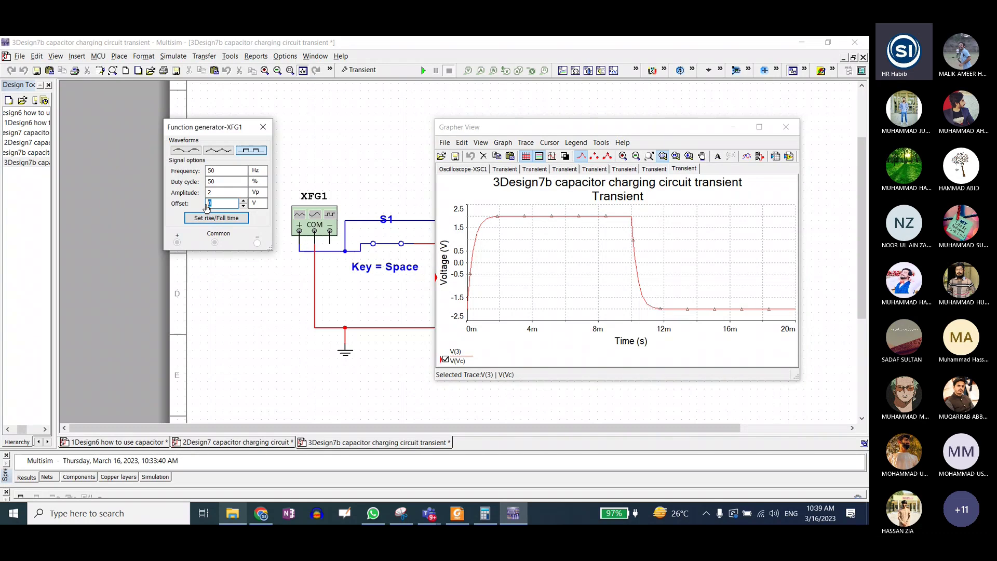
pyautogui.write('2')
pyautogui.click(423, 70)
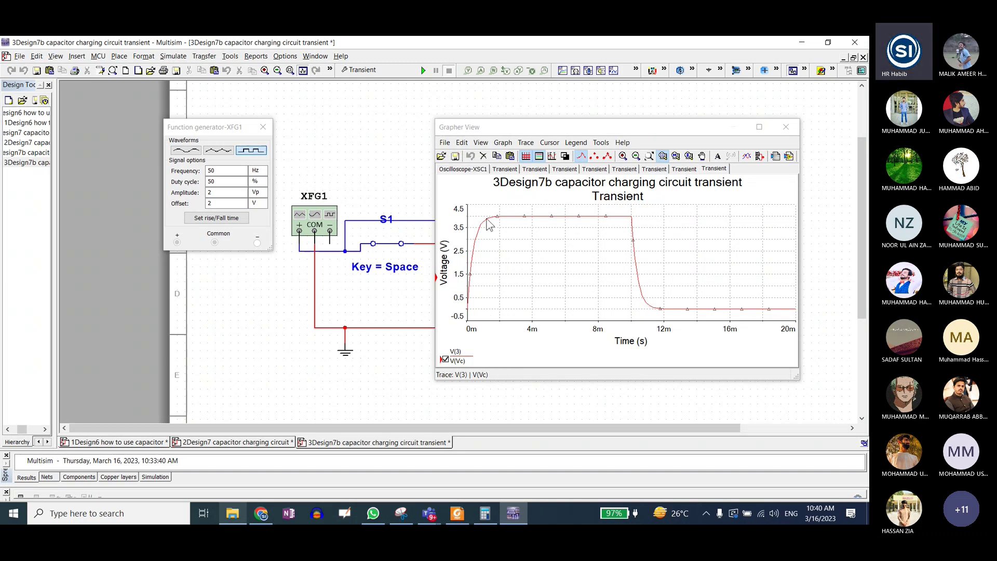
# Change XFG1's offset to 0 V and move the Grapher window further away from switch S1
pyautogui.click(223, 203)
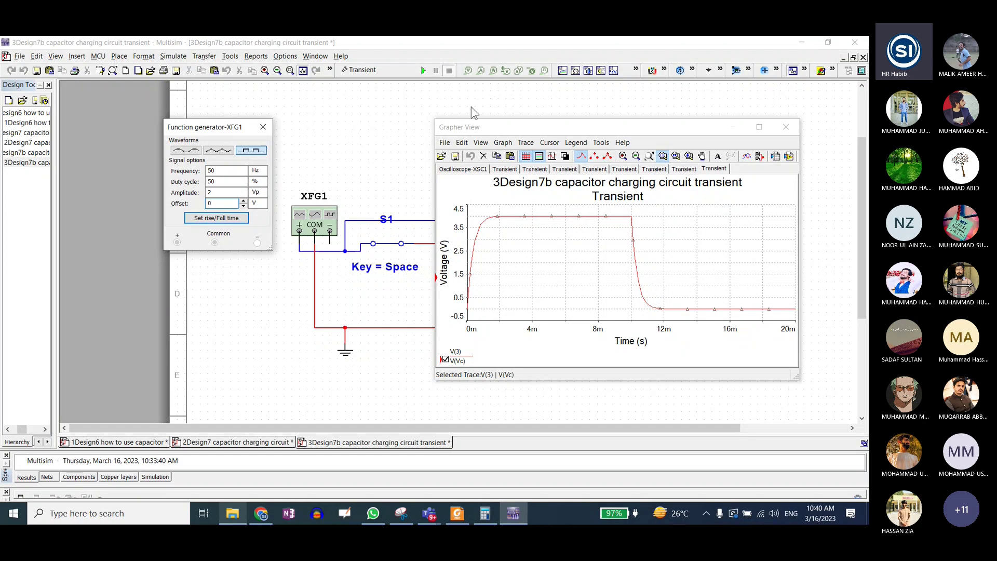
pyautogui.moveTo(574, 132); pyautogui.dragTo(603, 114)
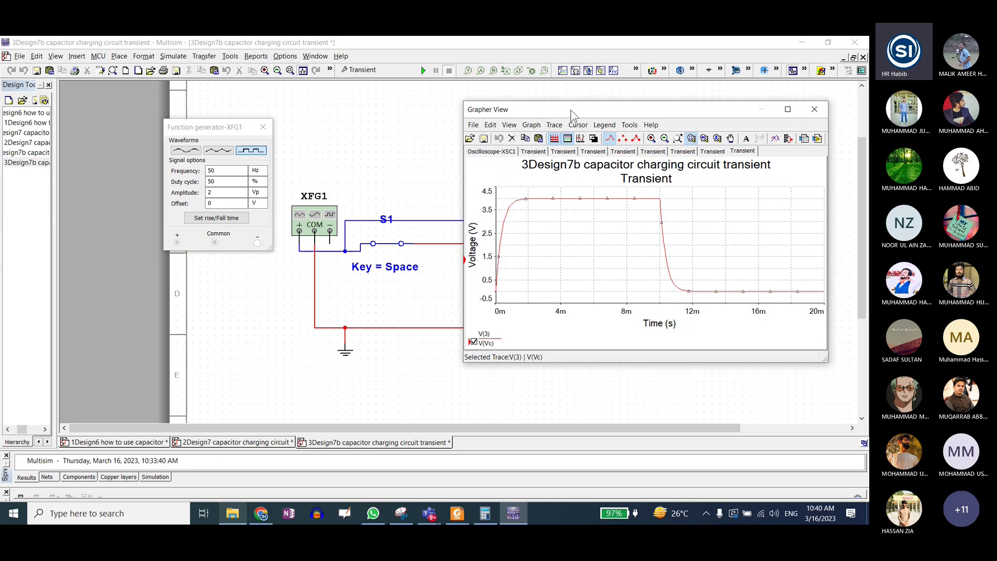
pyautogui.moveTo(570, 110); pyautogui.dragTo(534, 311)
pyautogui.moveTo(571, 157); pyautogui.dragTo(568, 106)
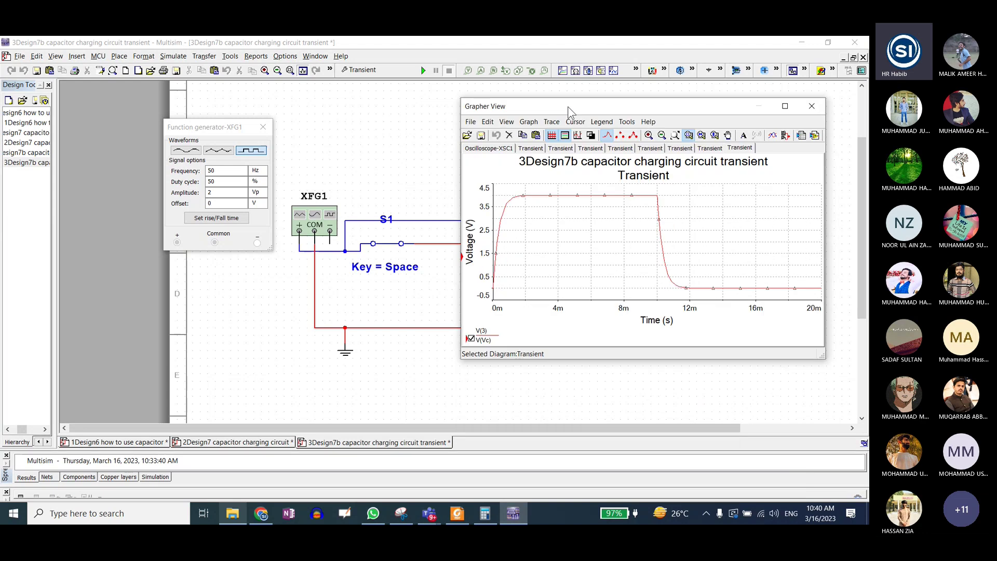
# Switch to Calculator, enter 0.350 as the time constant figure, and return to the Grapher plot
pyautogui.click(484, 513)
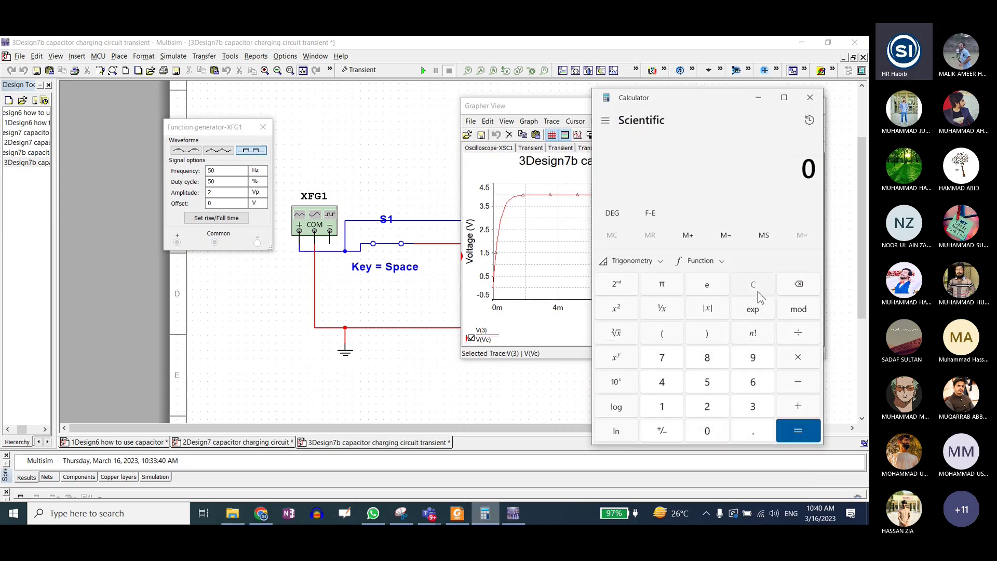
pyautogui.write('350')
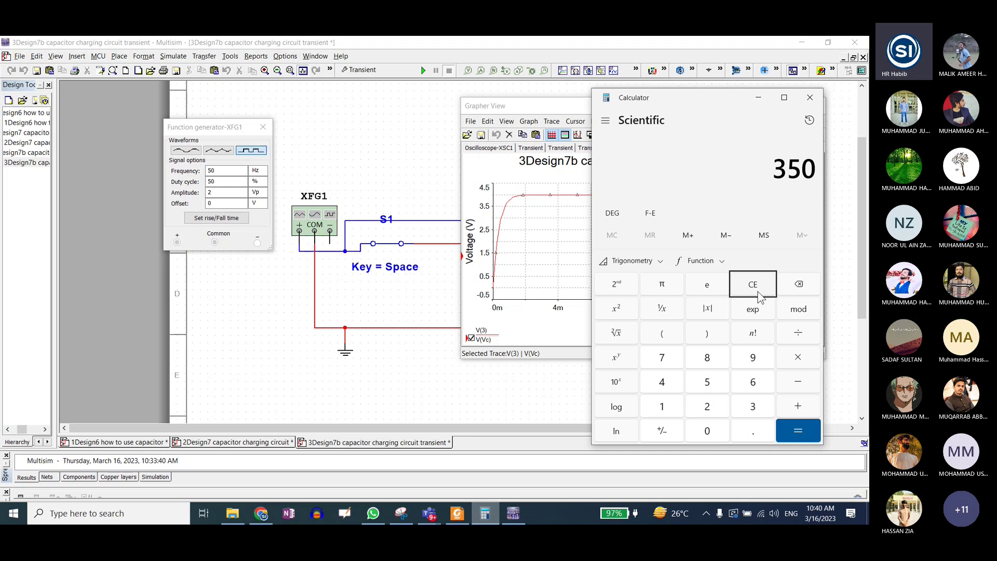
pyautogui.click(759, 294)
pyautogui.write('.3')
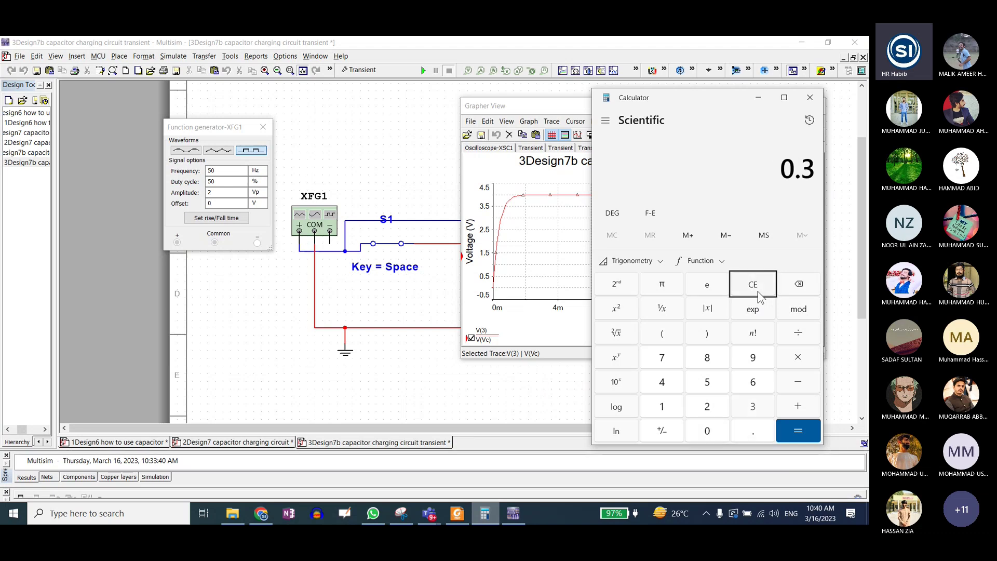
pyautogui.write('50')
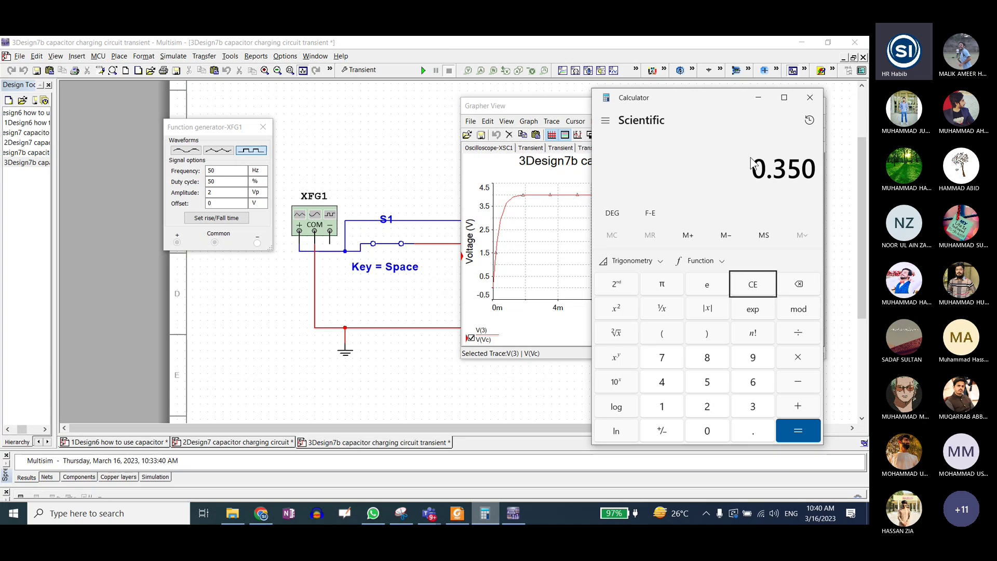
pyautogui.moveTo(747, 98); pyautogui.dragTo(729, 98)
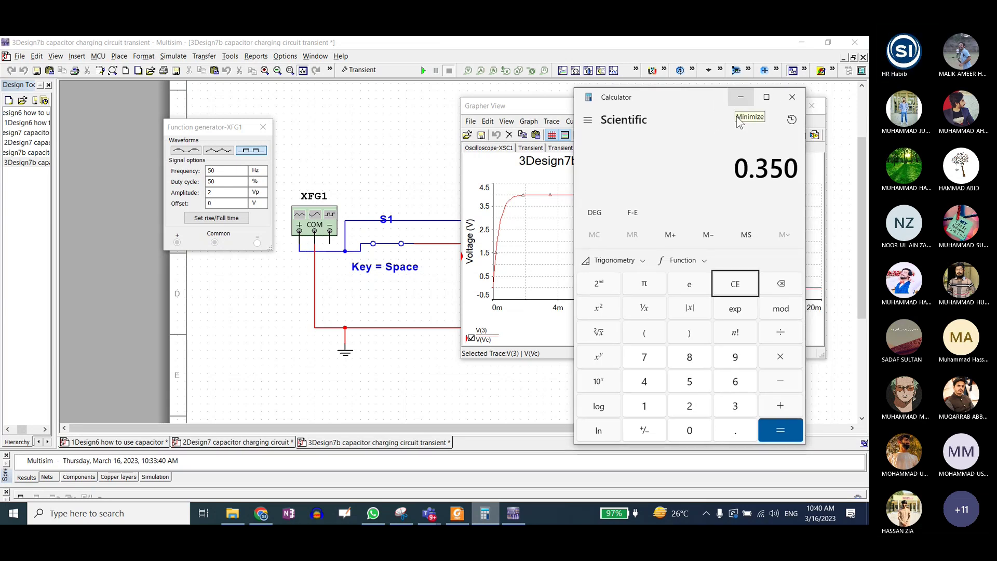
pyautogui.click(804, 177)
pyautogui.click(750, 98)
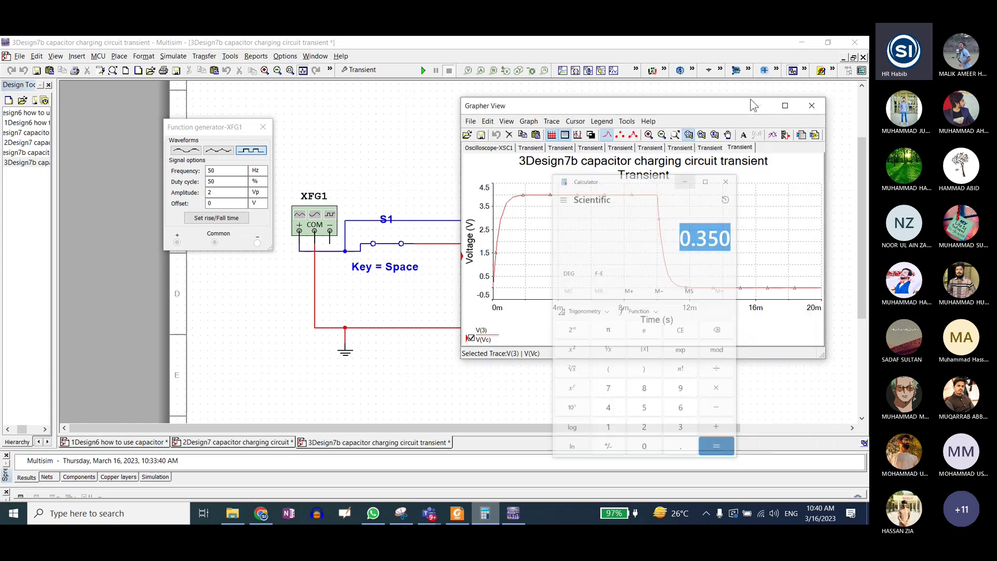
# Show the cursors on the Vc plot, set cursor 2's X value to 350 µs, and move the readout clear of the plot
pyautogui.click(575, 136)
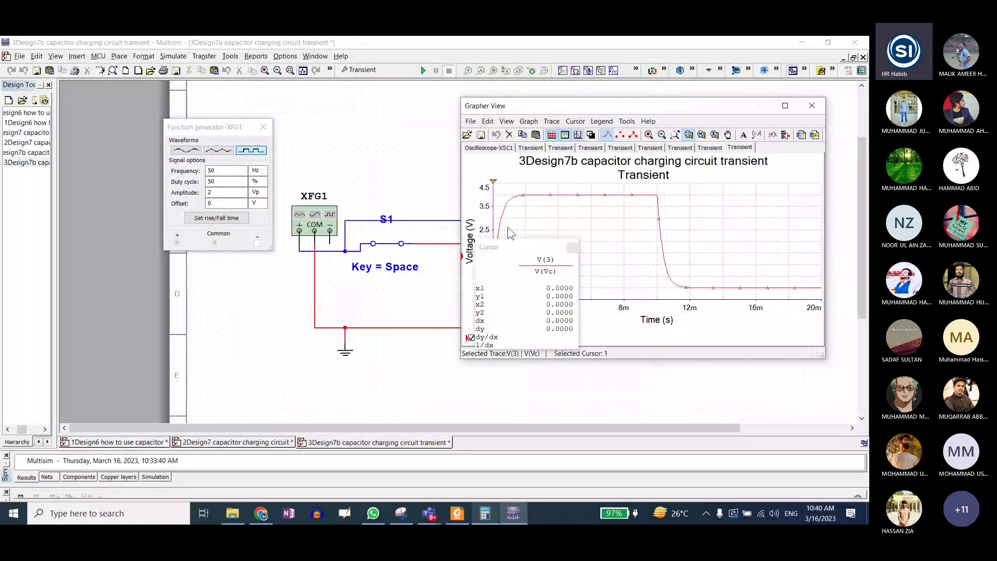
pyautogui.moveTo(509, 185); pyautogui.dragTo(503, 183)
pyautogui.rightClick(503, 182)
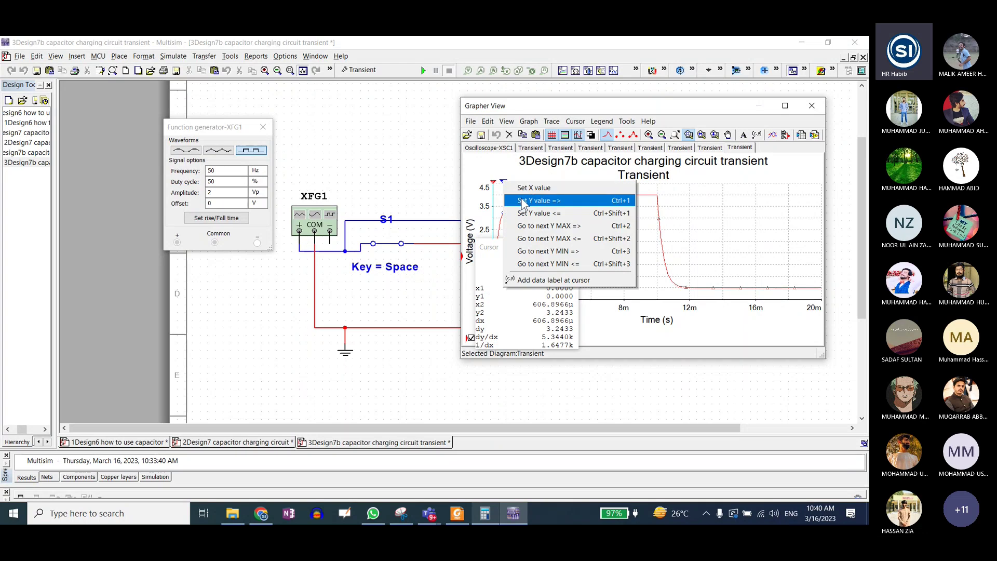
pyautogui.click(532, 188)
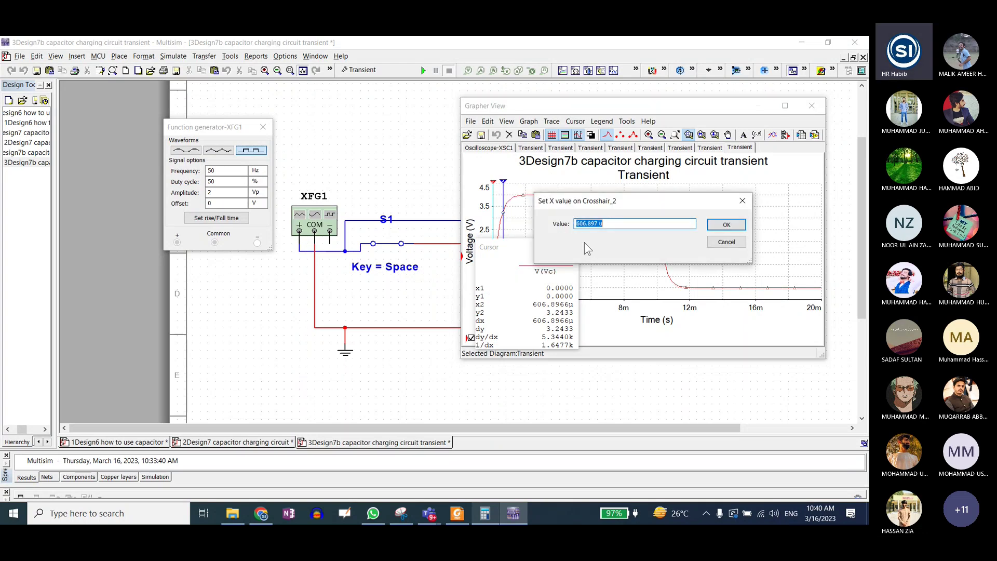
pyautogui.moveTo(598, 224); pyautogui.dragTo(576, 224)
pyautogui.write('350')
pyautogui.press('Return')
pyautogui.moveTo(523, 250); pyautogui.dragTo(392, 304)
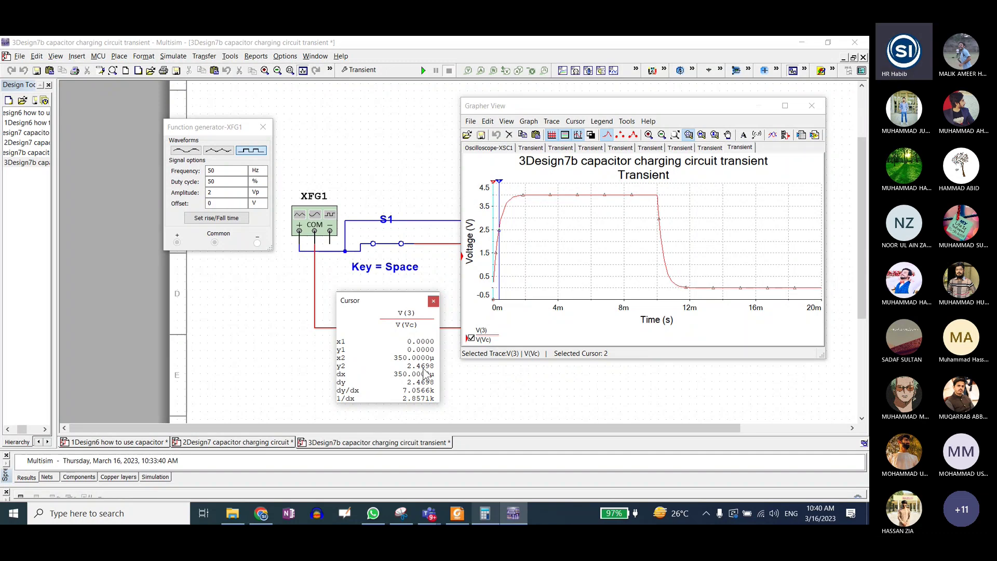
# Calculate 0.632 × 4 in Calculator to check the Vc reading, and return to the Grapher plot
pyautogui.click(485, 513)
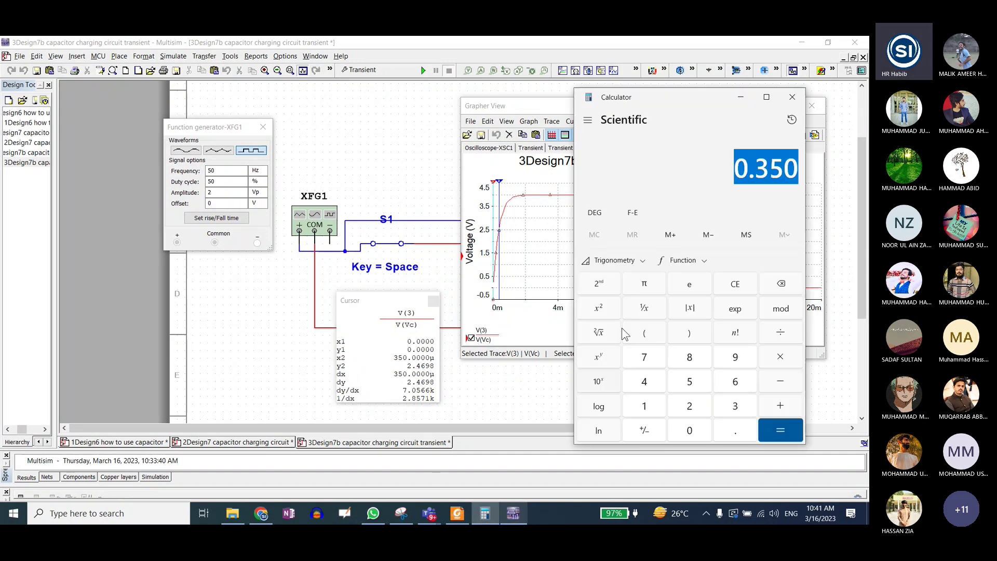
pyautogui.click(738, 287)
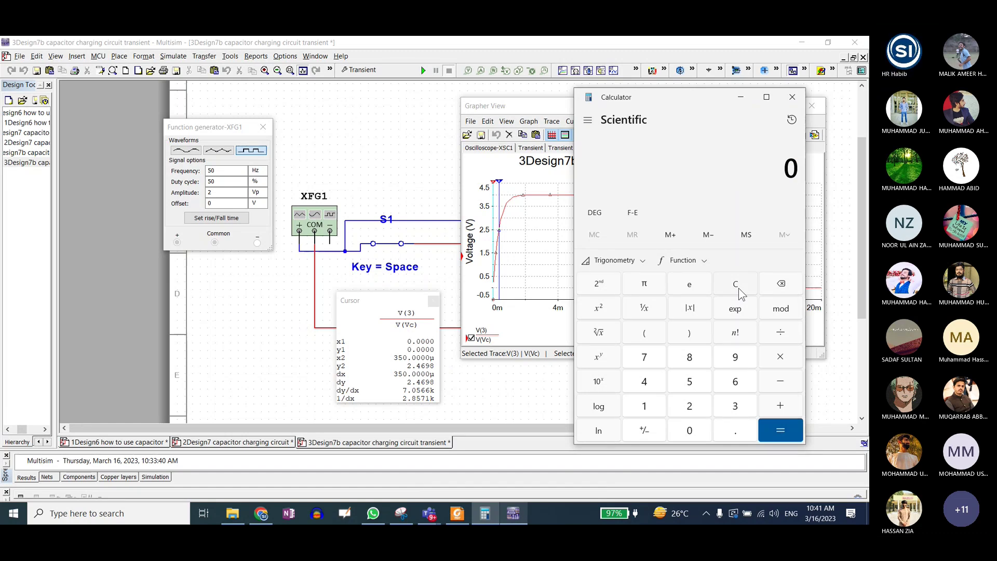
pyautogui.write('0.632')
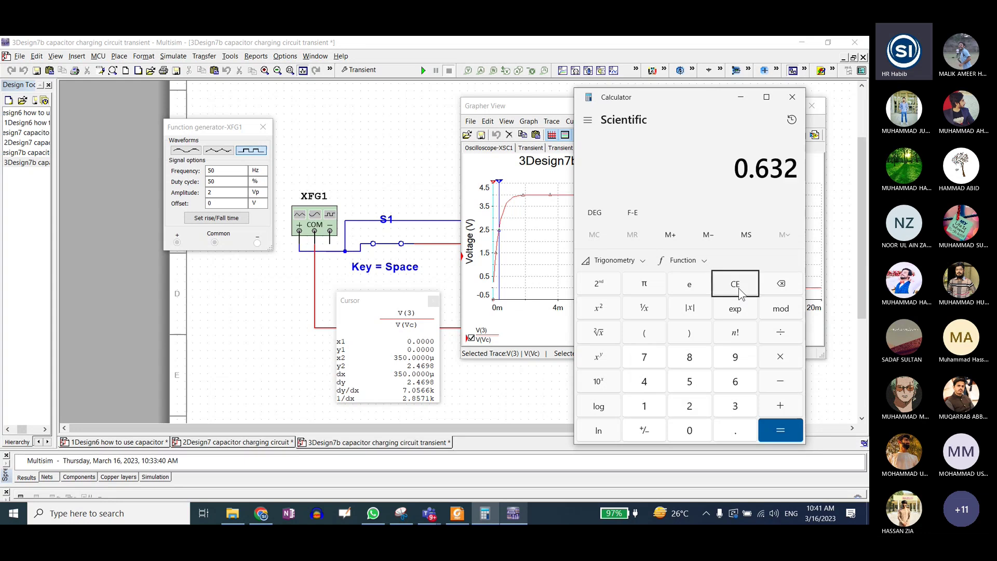
pyautogui.press('*')
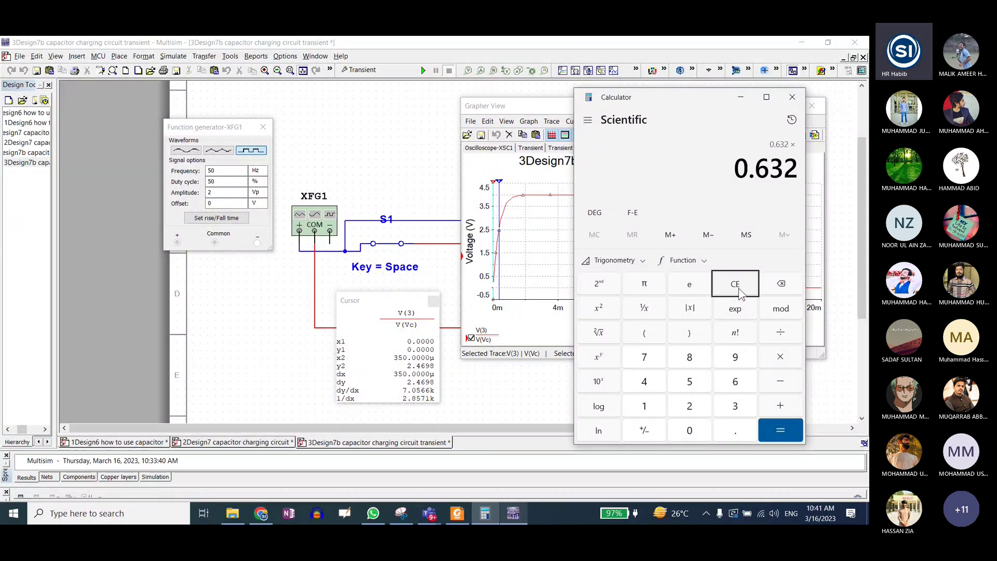
pyautogui.write('4')
pyautogui.press('Return')
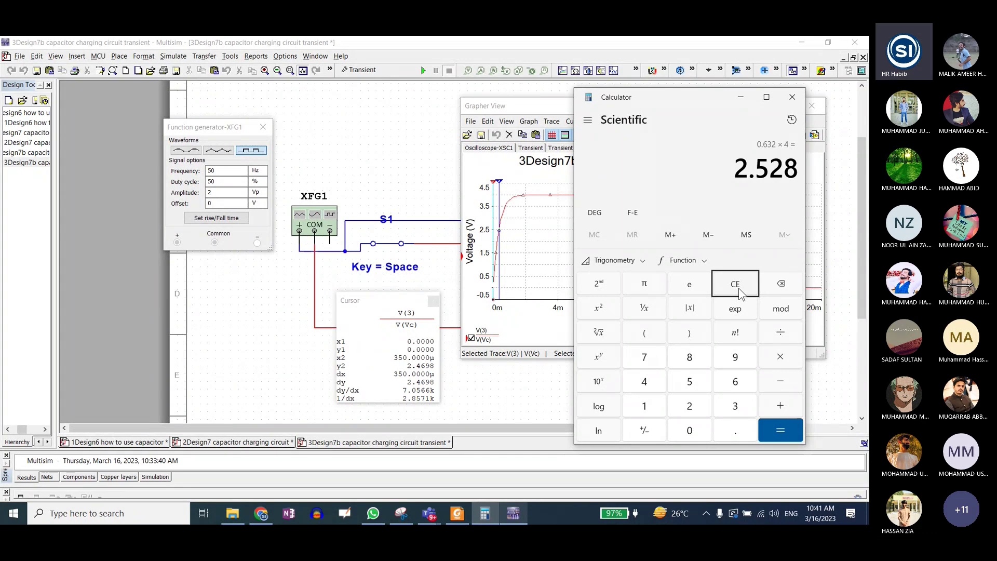
pyautogui.click(740, 97)
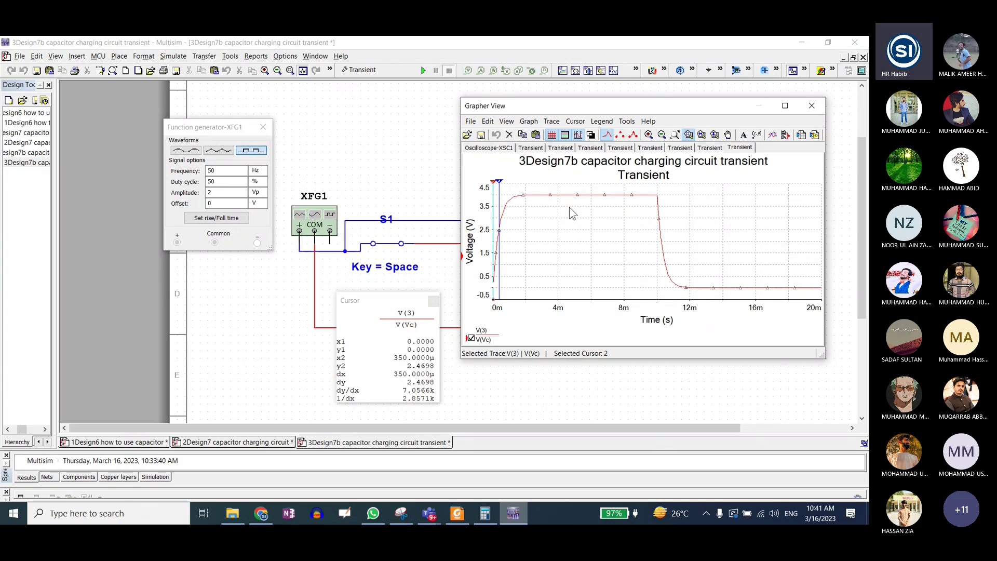
# Calculate 350 × 5 in Calculator to get five time constants in microseconds, and return to the Grapher plot
pyautogui.click(484, 513)
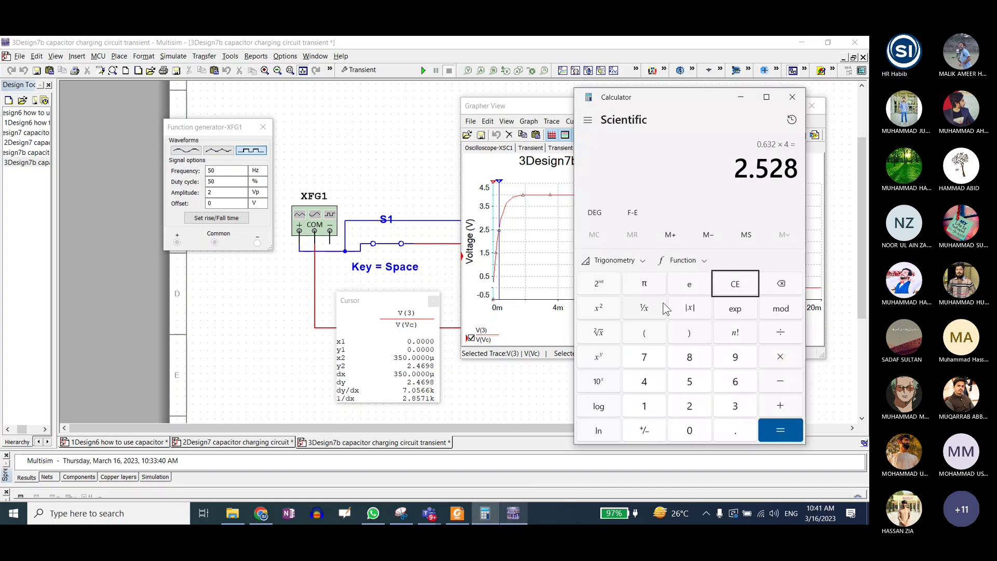
pyautogui.click(748, 287)
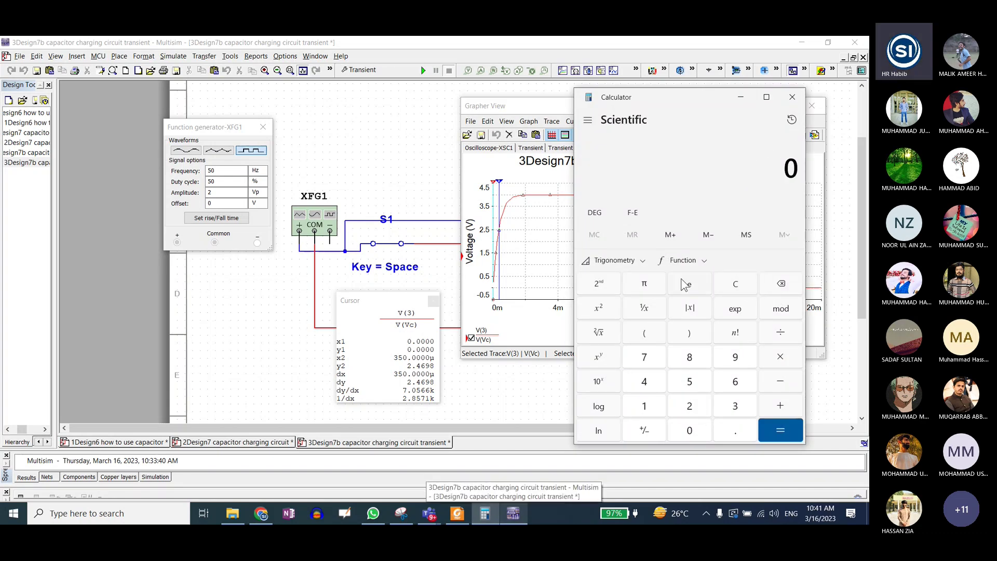
pyautogui.click(735, 405)
pyautogui.click(691, 383)
pyautogui.click(690, 429)
pyautogui.click(780, 357)
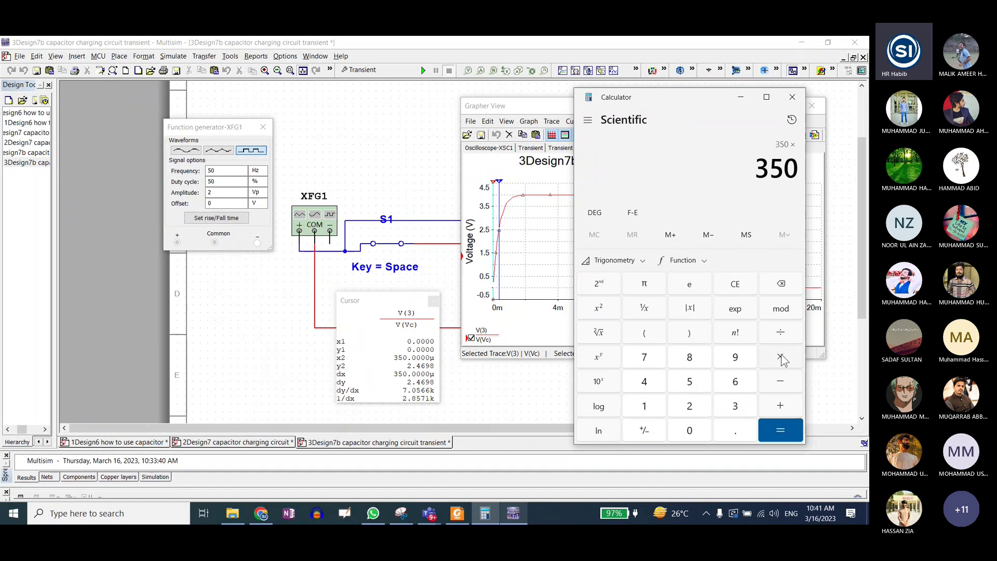
pyautogui.click(691, 383)
pyautogui.click(781, 429)
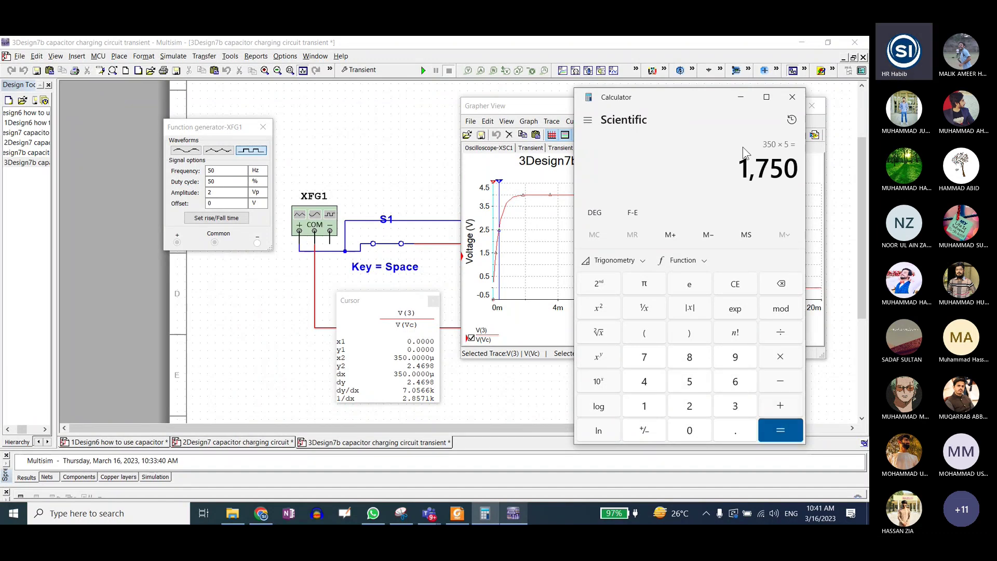
pyautogui.click(740, 97)
# Set cursor 2's X value to 1750 µs on the Vc plot and move the cursor readout slightly over the schematic
pyautogui.rightClick(499, 185)
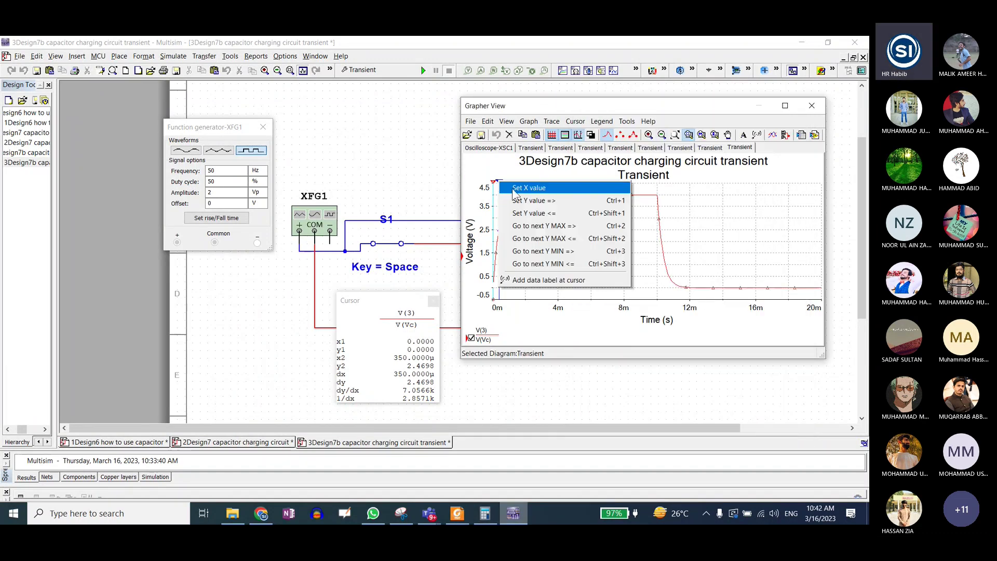
pyautogui.click(520, 187)
pyautogui.click(589, 223)
pyautogui.press('BackSpace')
pyautogui.press('BackSpace')
pyautogui.press('BackSpace')
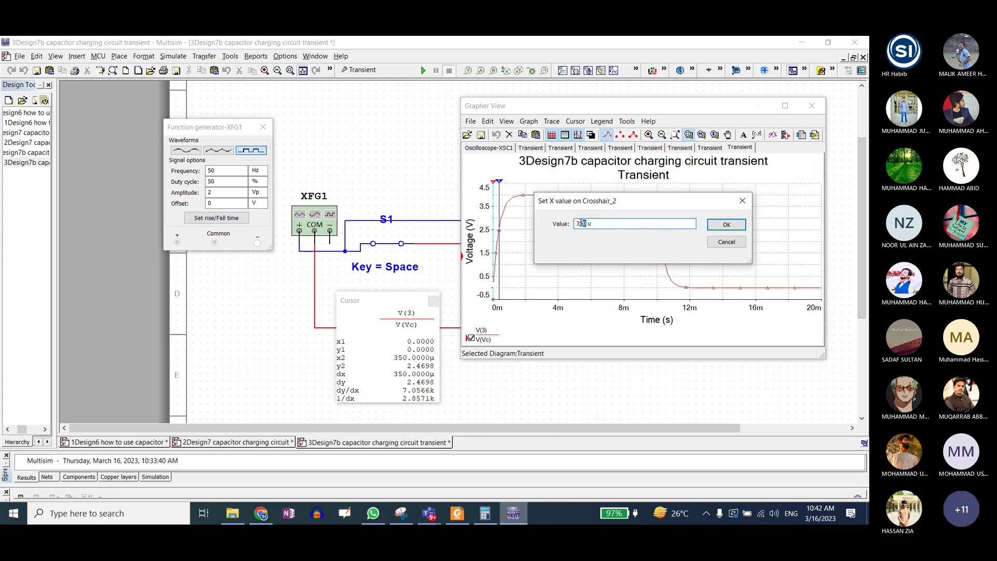
pyautogui.write('17u')
pyautogui.write('50')
pyautogui.press('Return')
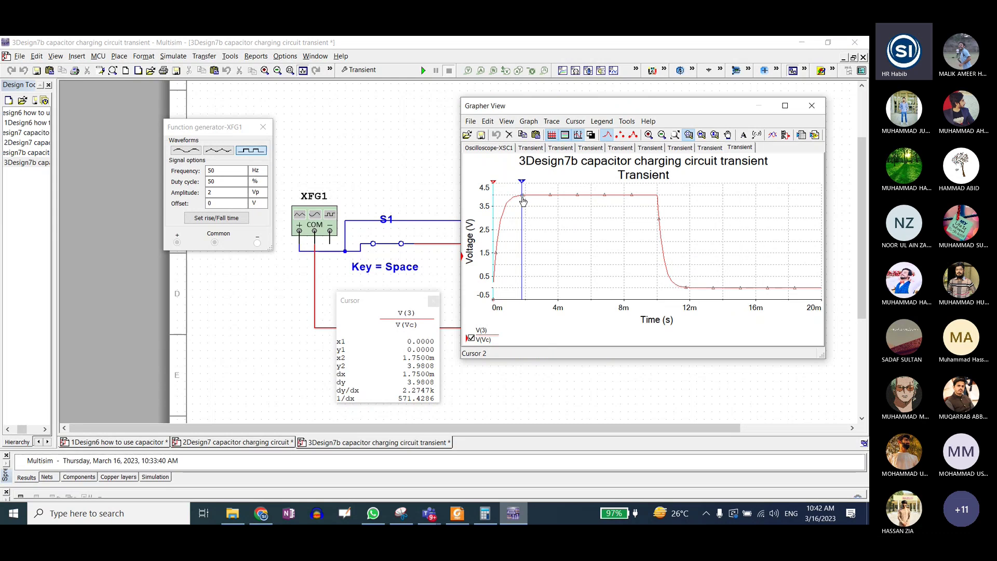
pyautogui.moveTo(393, 297); pyautogui.dragTo(371, 282)
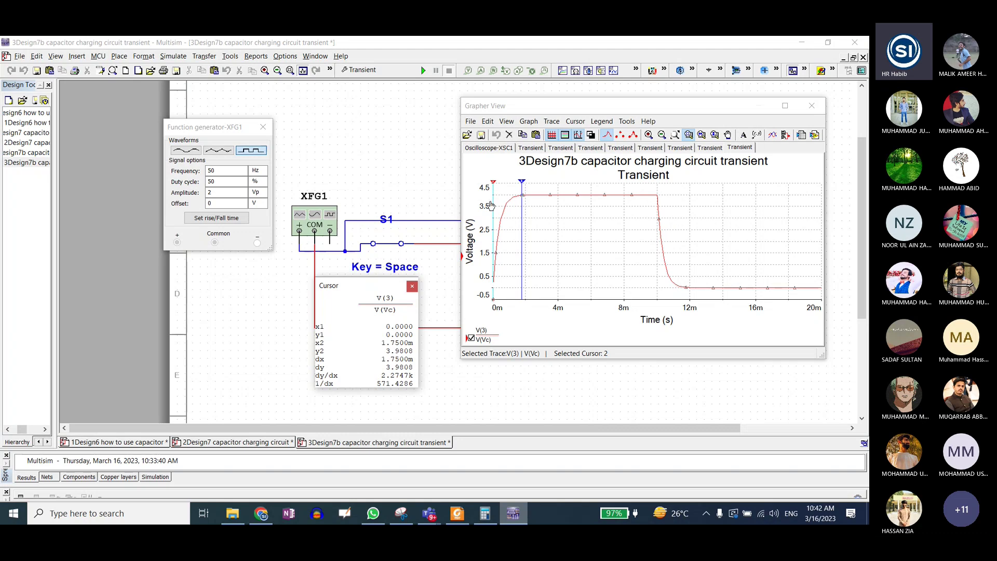
# Close the Grapher View and rerun the transient analysis with the generator's 0 V offset
pyautogui.click(811, 107)
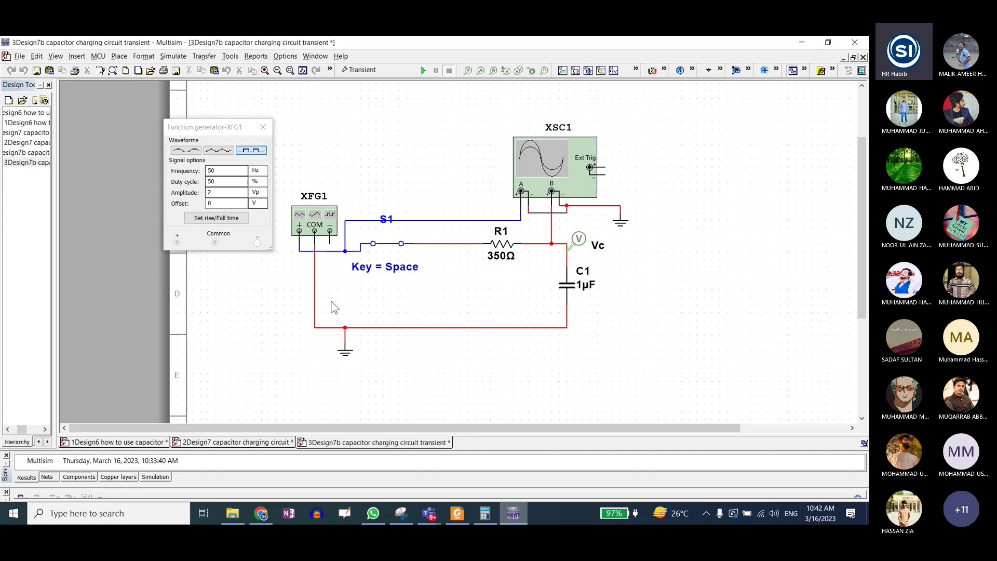
pyautogui.click(241, 514)
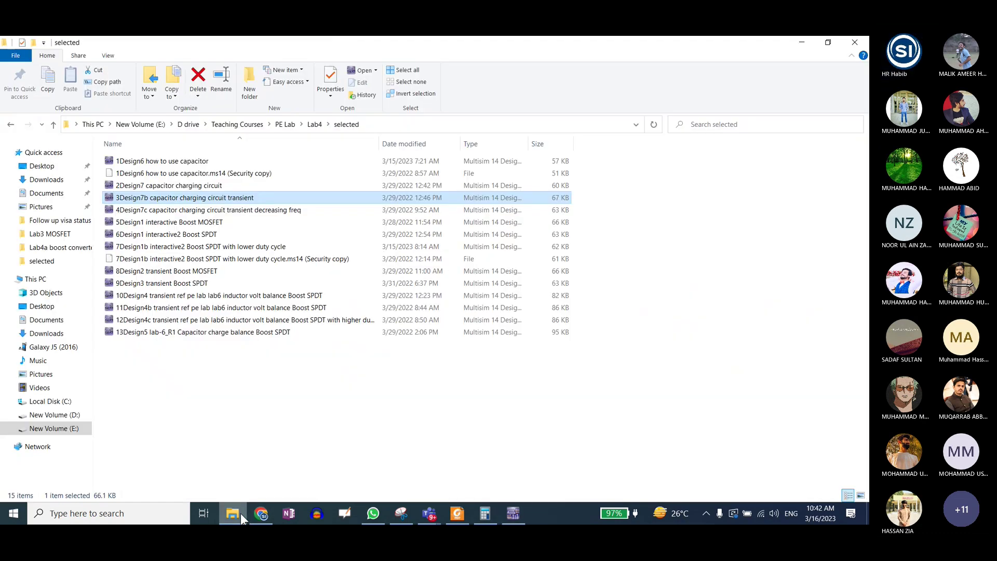
pyautogui.click(241, 513)
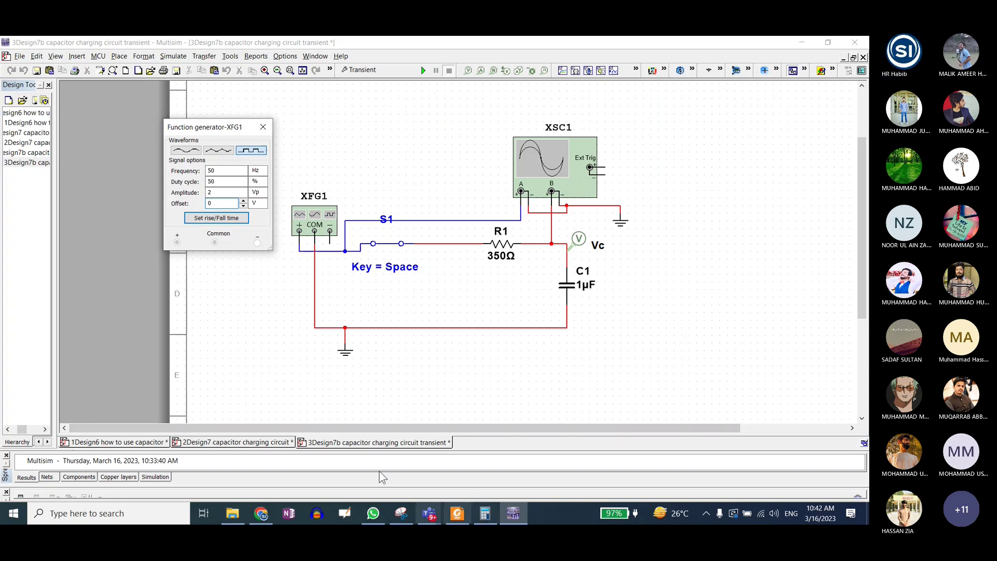
pyautogui.click(423, 70)
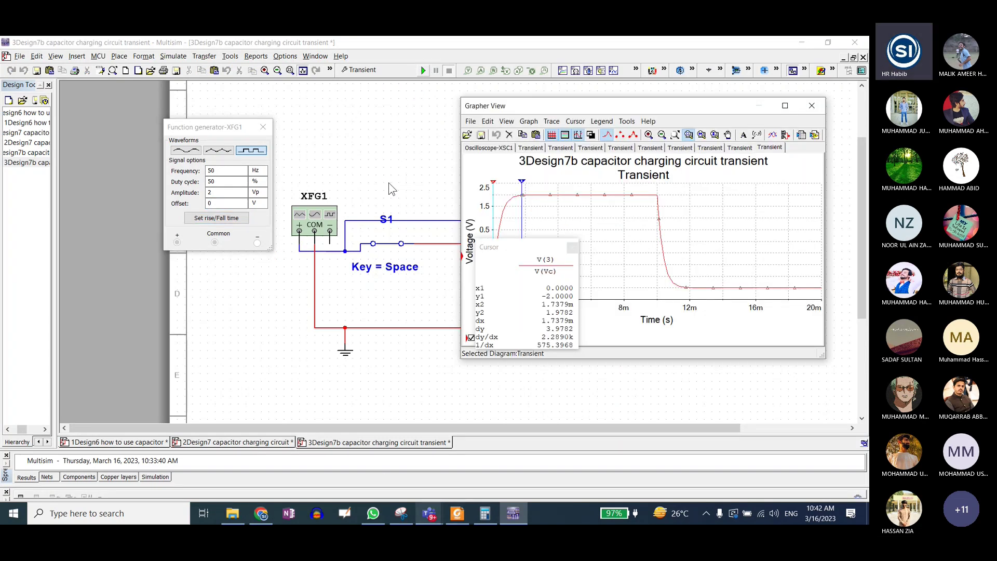
# Set XFG1's frequency to 25 Hz, rerun the transient analysis, and move the cursor readout off the plot
pyautogui.click(199, 175)
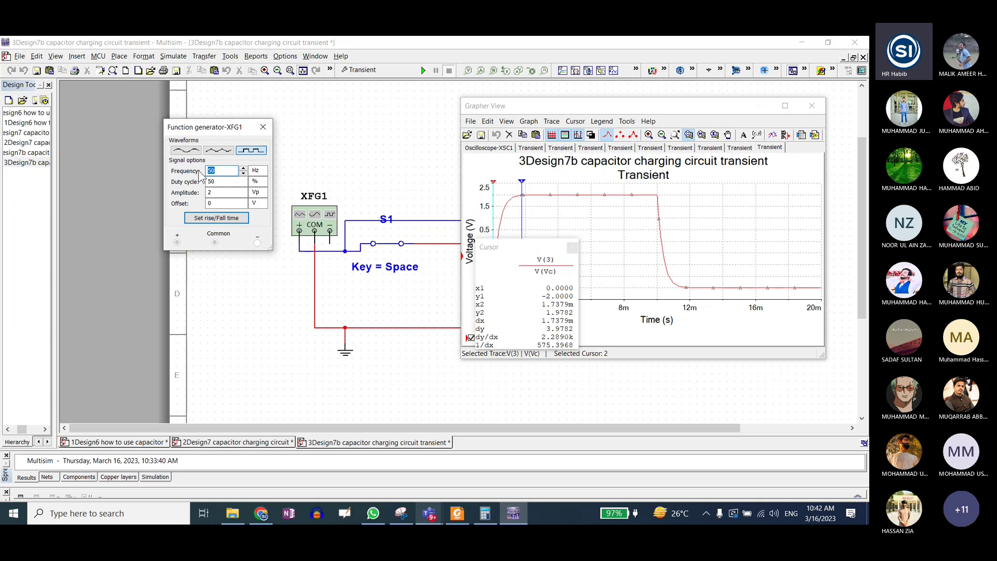
pyautogui.write('6')
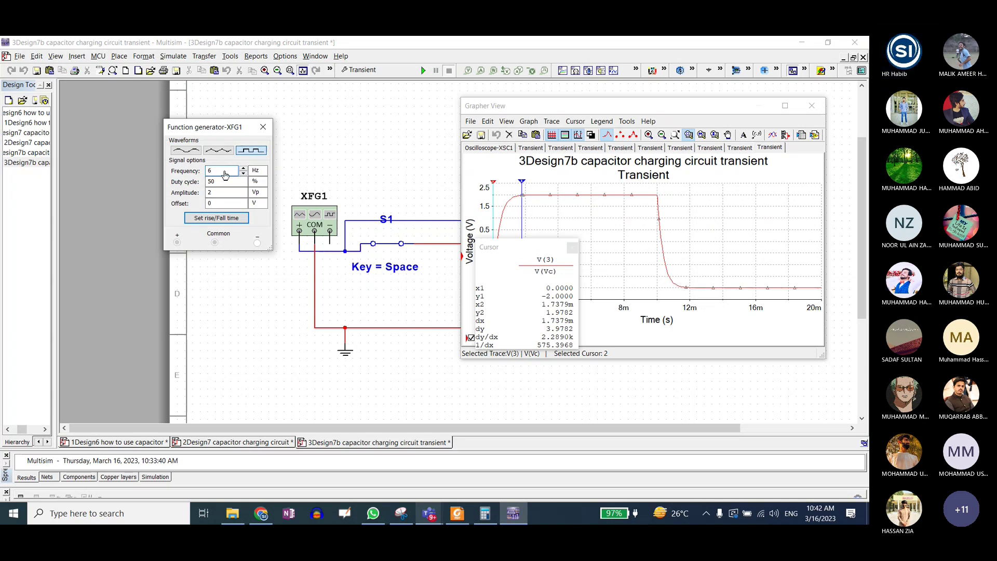
pyautogui.moveTo(224, 175); pyautogui.dragTo(201, 175)
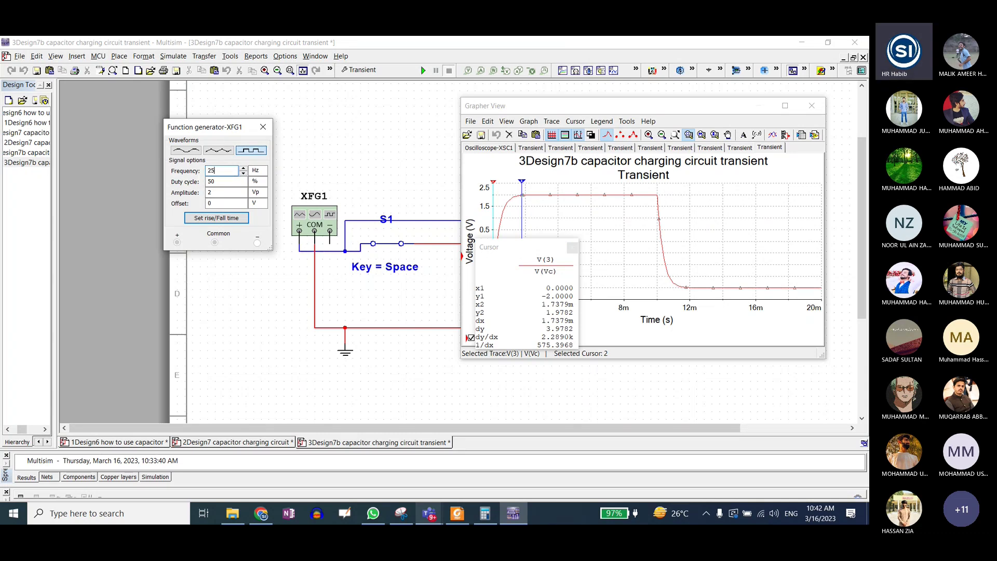
pyautogui.click(369, 116)
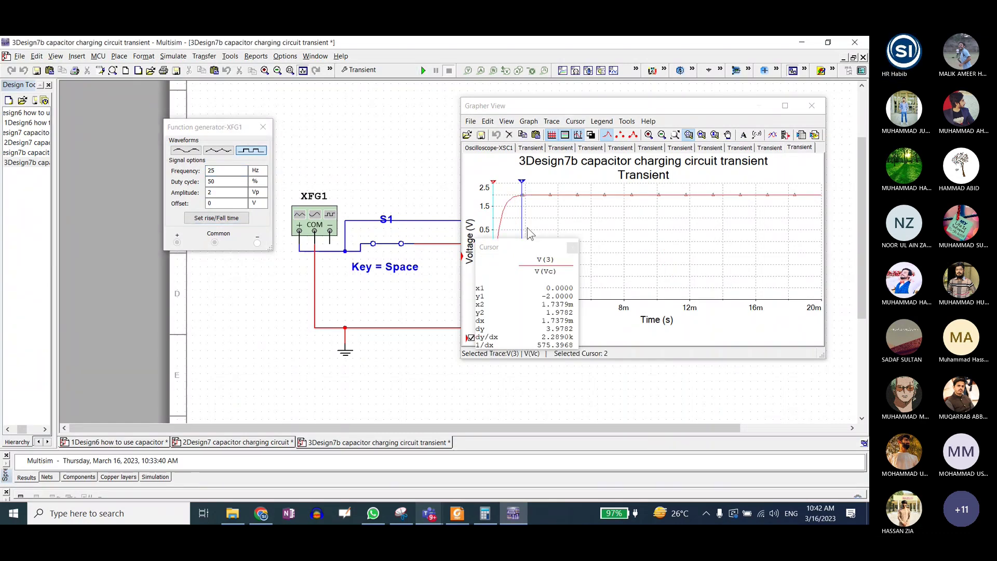
pyautogui.moveTo(520, 247); pyautogui.dragTo(378, 255)
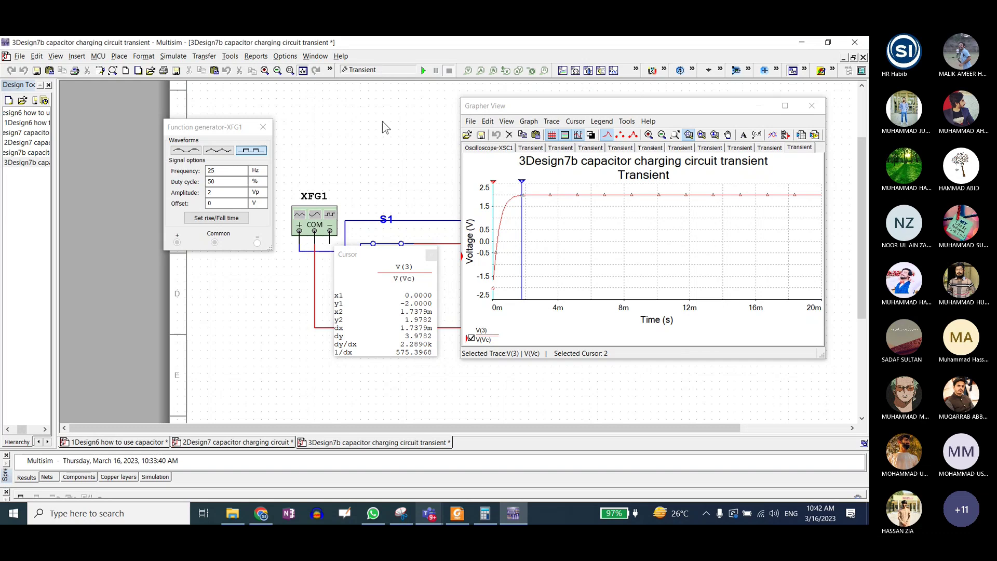
# Set the transient analysis end time (TSTOP) to 0.08 s and run it
pyautogui.click(362, 70)
pyautogui.moveTo(431, 197); pyautogui.dragTo(416, 196)
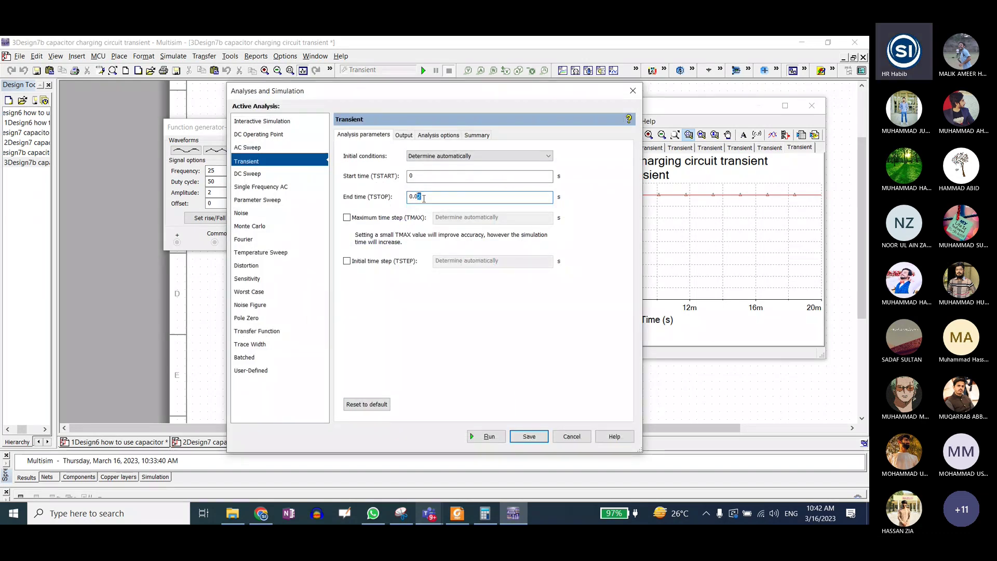
pyautogui.write('8')
pyautogui.click(488, 437)
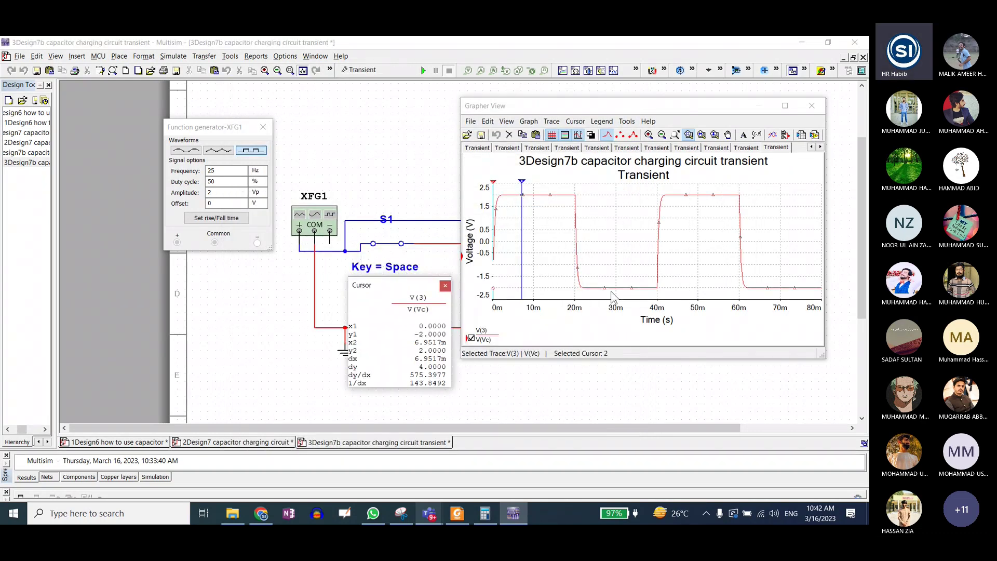
# Rerun the transient analysis with XFG1 at 50 Hz and move cursor 2 to about 1.77 ms on the Vc plot
pyautogui.doubleClick(212, 171)
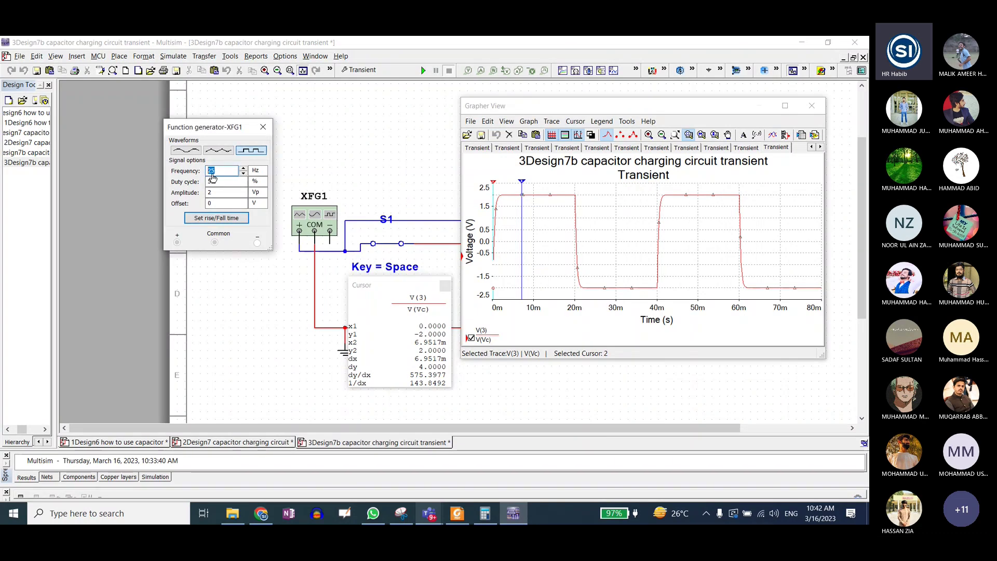
pyautogui.write('50')
pyautogui.click(283, 198)
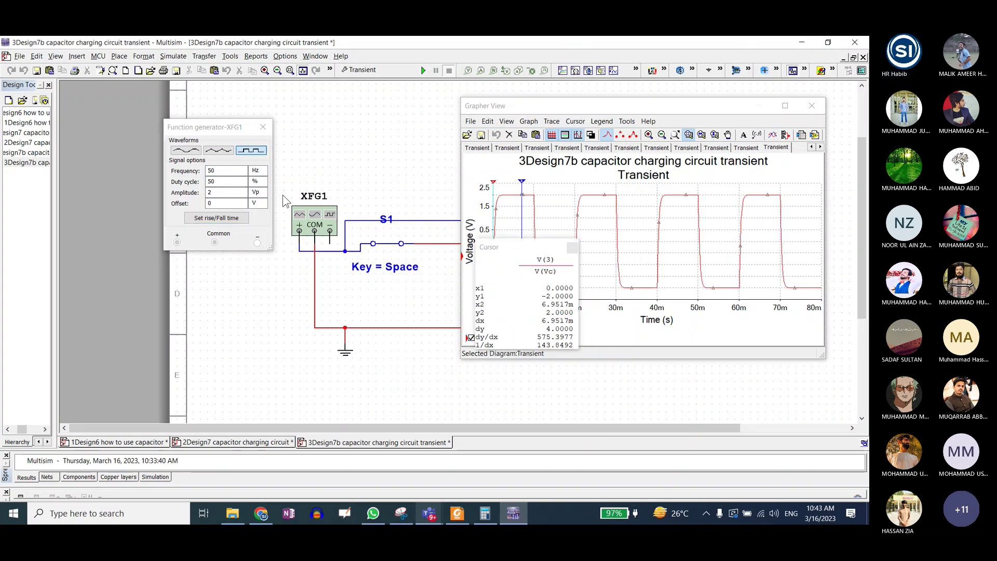
pyautogui.moveTo(522, 247); pyautogui.dragTo(412, 111)
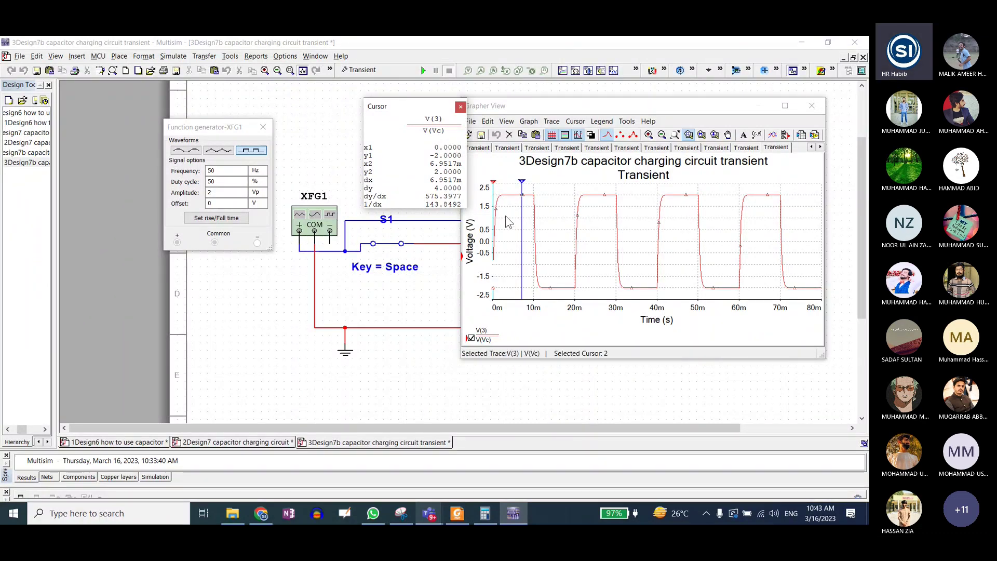
pyautogui.moveTo(522, 186); pyautogui.dragTo(500, 187)
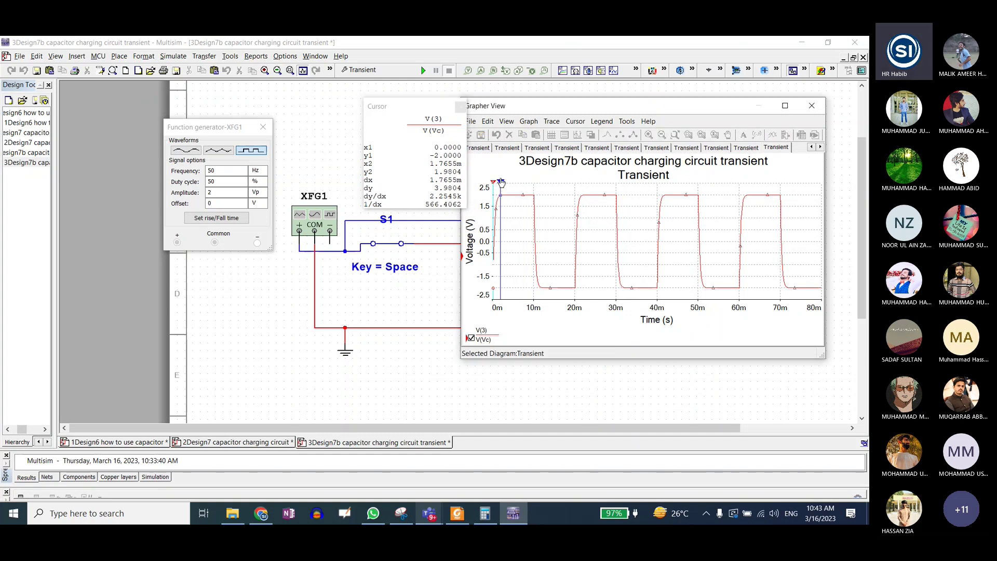
# Set XFG1's frequency back to 25 Hz, rerun the transient analysis, and keep the cursor readout clear of the plot
pyautogui.doubleClick(243, 174)
pyautogui.write('25')
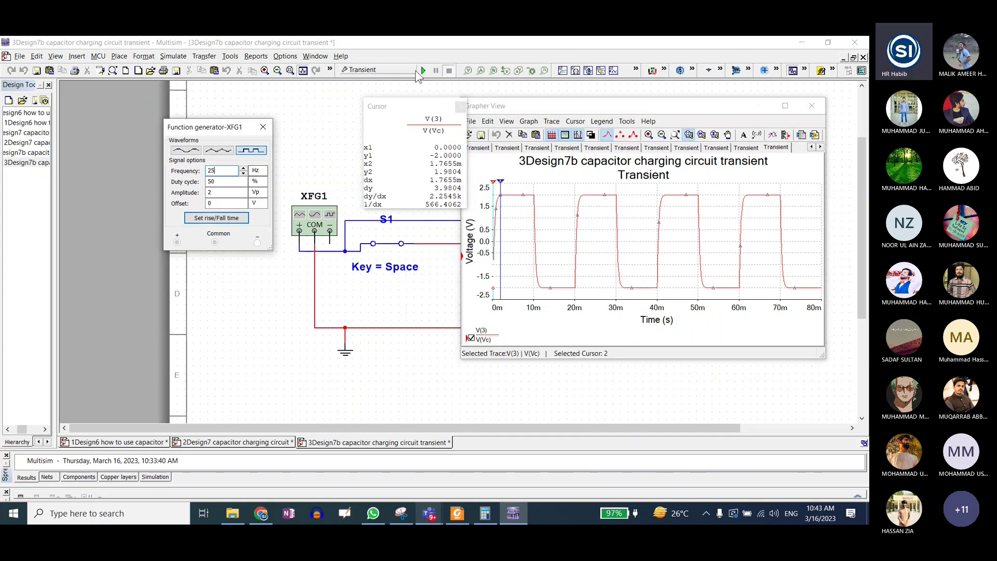
pyautogui.moveTo(407, 108)
pyautogui.mouseDown()
pyautogui.moveTo(541, 247)
pyautogui.moveTo(518, 257)
pyautogui.moveTo(462, 327)
pyautogui.moveTo(399, 111)
pyautogui.mouseUp()
# Lower XFG1's frequency to 5 Hz, rerun the transient analysis, and move the cursor readout off the plot
pyautogui.doubleClick(209, 175)
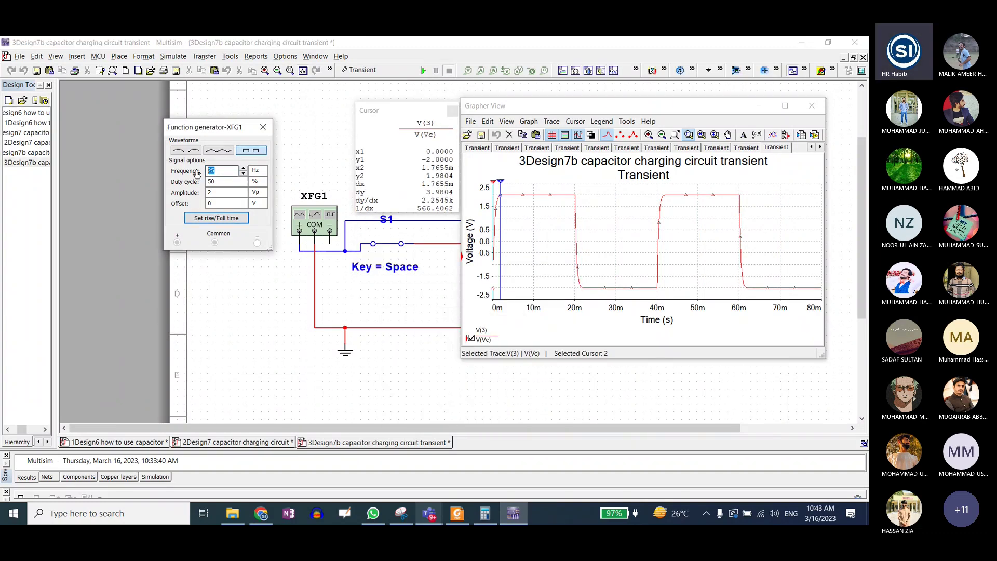
pyautogui.write('5')
pyautogui.click(424, 70)
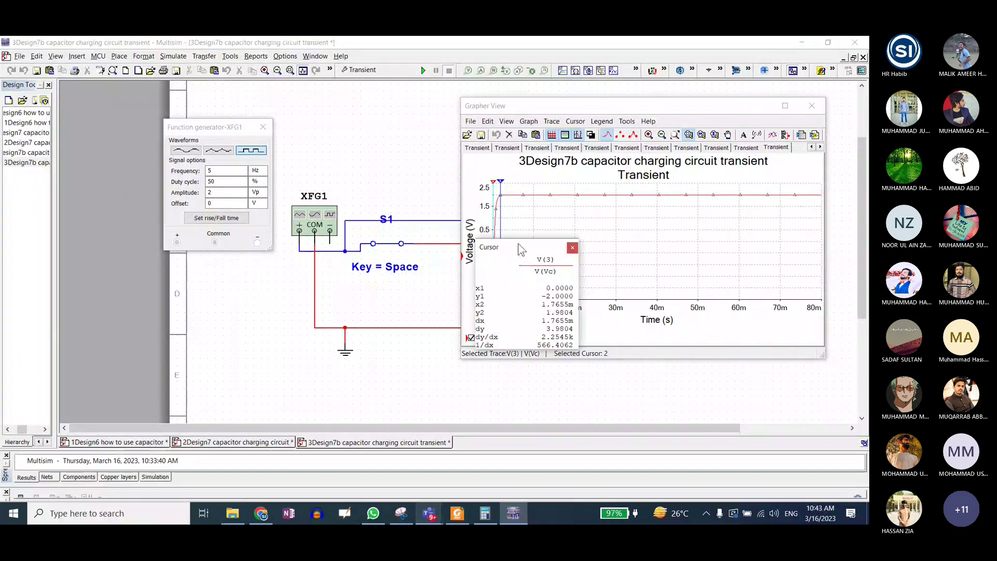
pyautogui.moveTo(522, 272); pyautogui.dragTo(371, 321)
# Raise XFG1's frequency to 100 Hz, rerun the transient analysis, and place the cursor readout above switch S1
pyautogui.click(179, 176)
pyautogui.write('50')
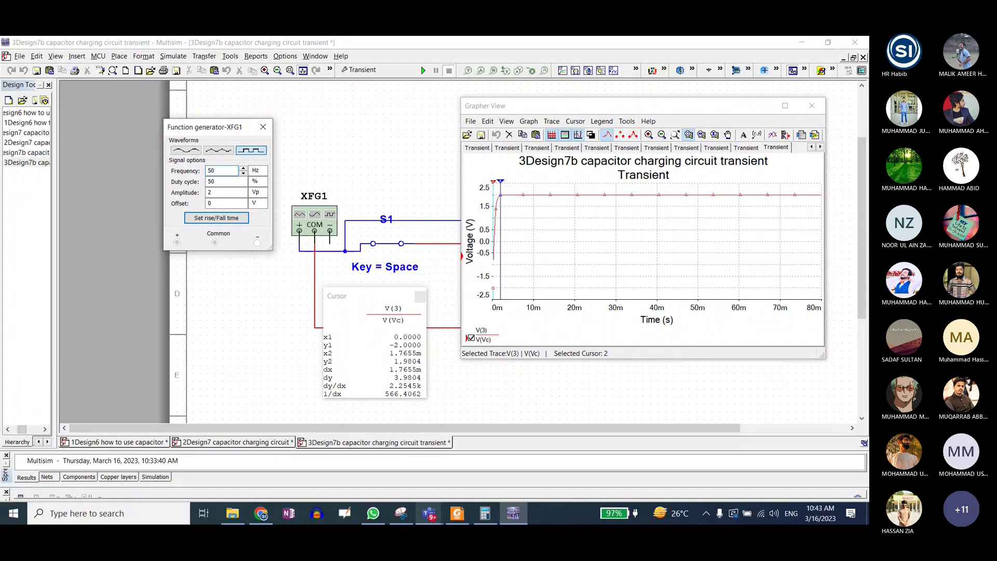
pyautogui.write('100')
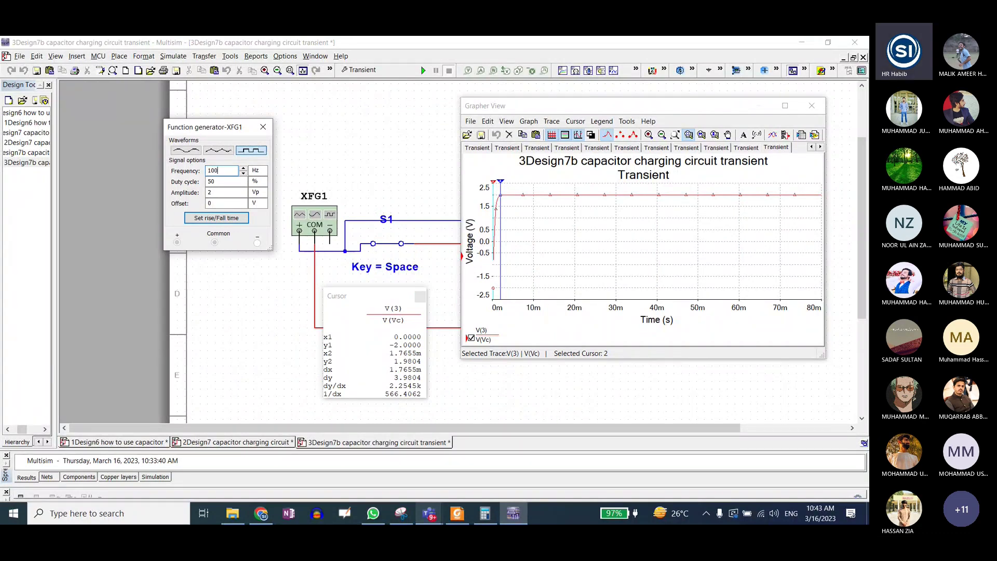
pyautogui.click(423, 71)
pyautogui.moveTo(528, 247); pyautogui.dragTo(411, 124)
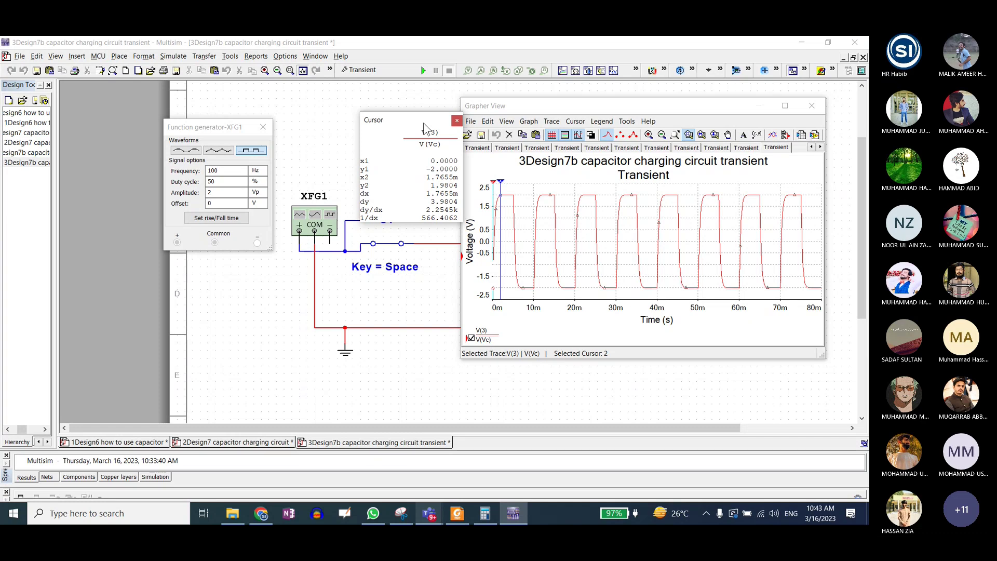
pyautogui.moveTo(412, 118); pyautogui.dragTo(396, 100)
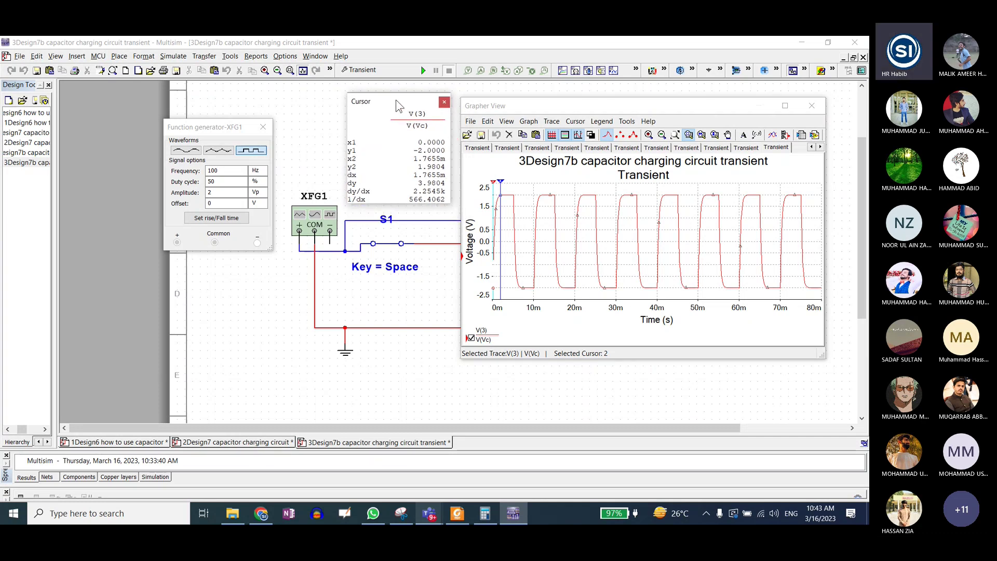
# Set XFG1's frequency to 500 Hz, rerun the transient analysis, and enlarge the Vc waveform between about 7 and 17 ms
pyautogui.click(217, 171)
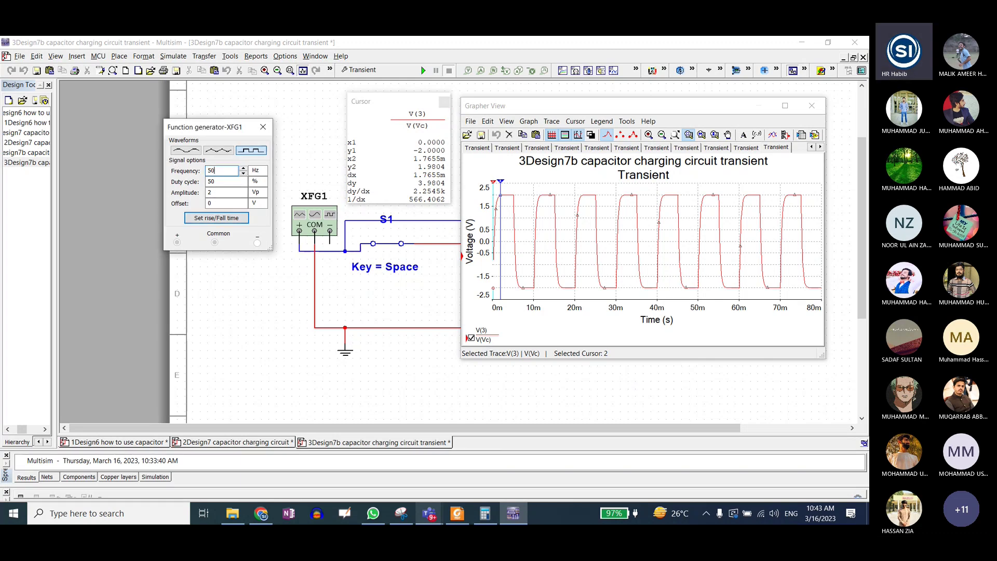
pyautogui.write('500')
pyautogui.click(480, 44)
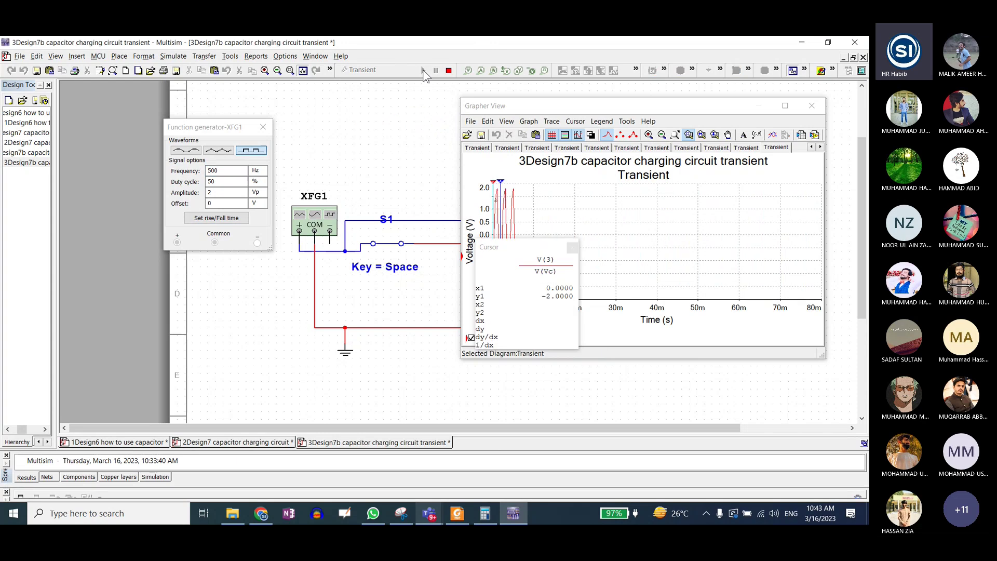
pyautogui.moveTo(525, 246); pyautogui.dragTo(385, 294)
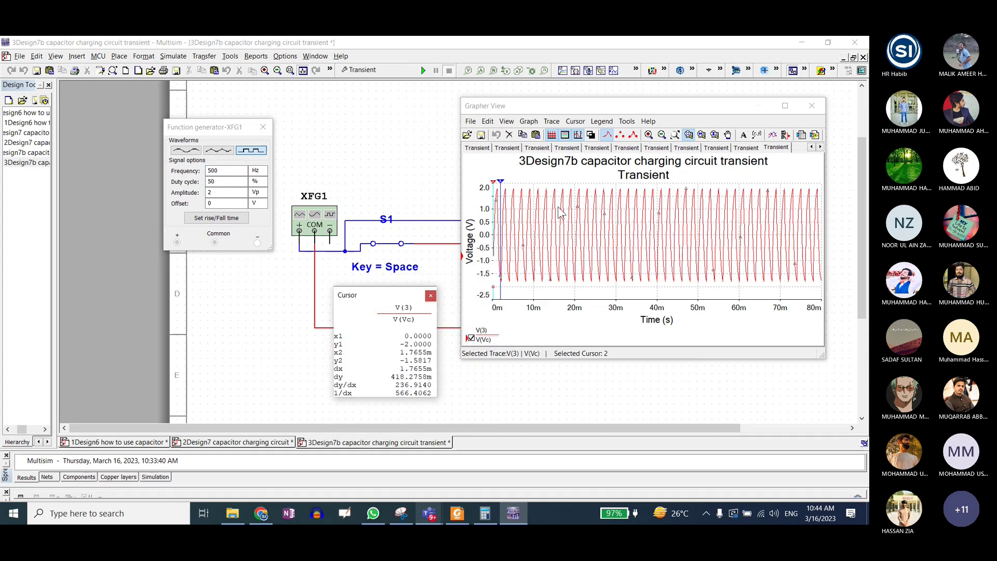
pyautogui.moveTo(523, 183); pyautogui.dragTo(562, 289)
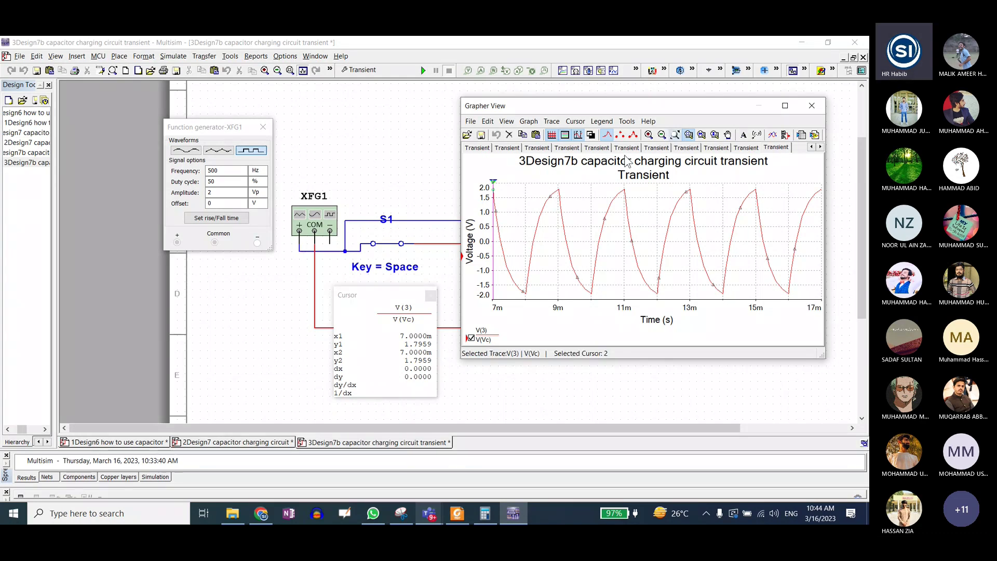
# Switch to File Explorer and open the design 5Design1 interactive Boost MOSFET from the Lab4 selected folder
pyautogui.click(233, 515)
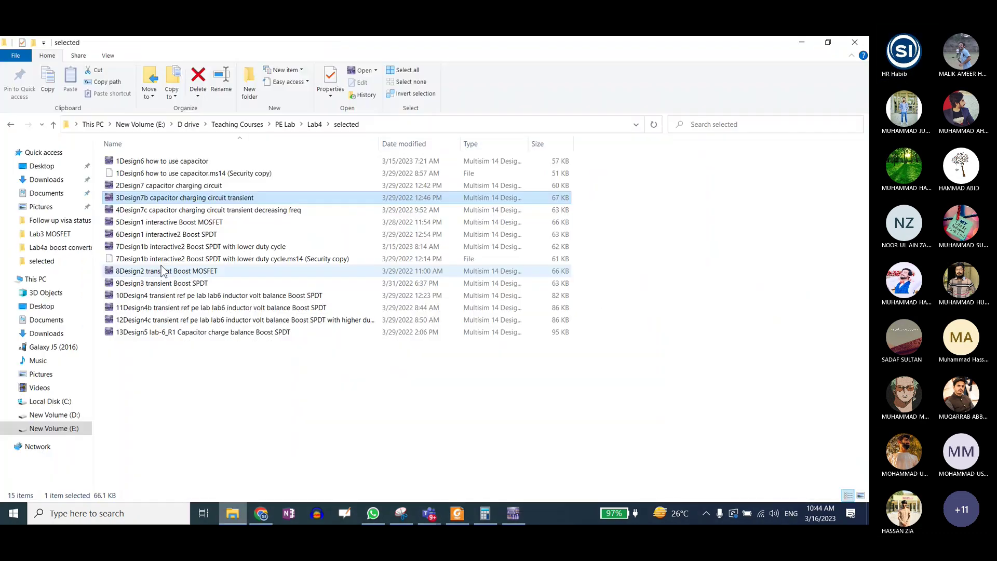
pyautogui.click(159, 225)
pyautogui.doubleClick(158, 224)
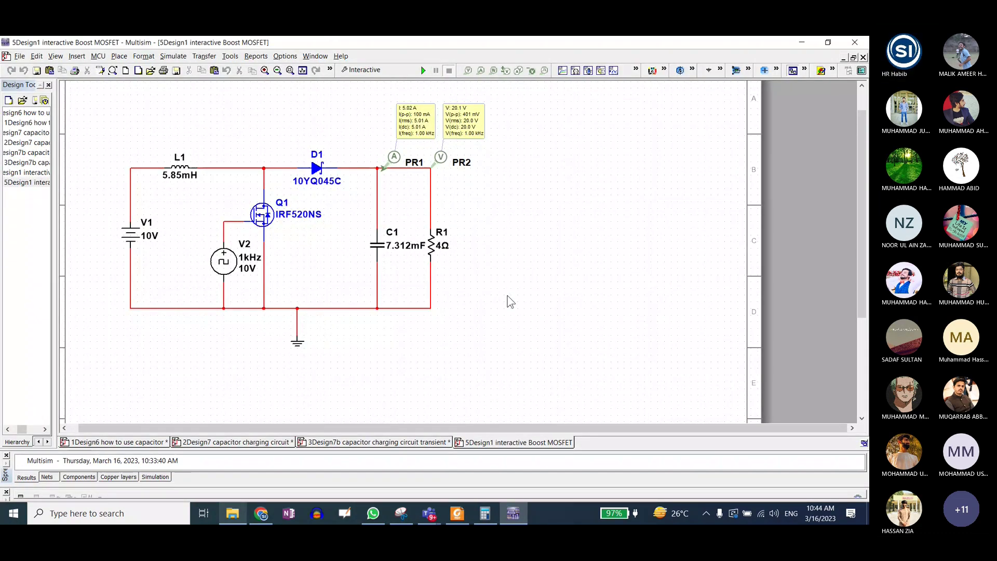
# Switch to the PE Lab meeting in Teams, unmute the microphone, and minimize the meeting window
pyautogui.click(429, 515)
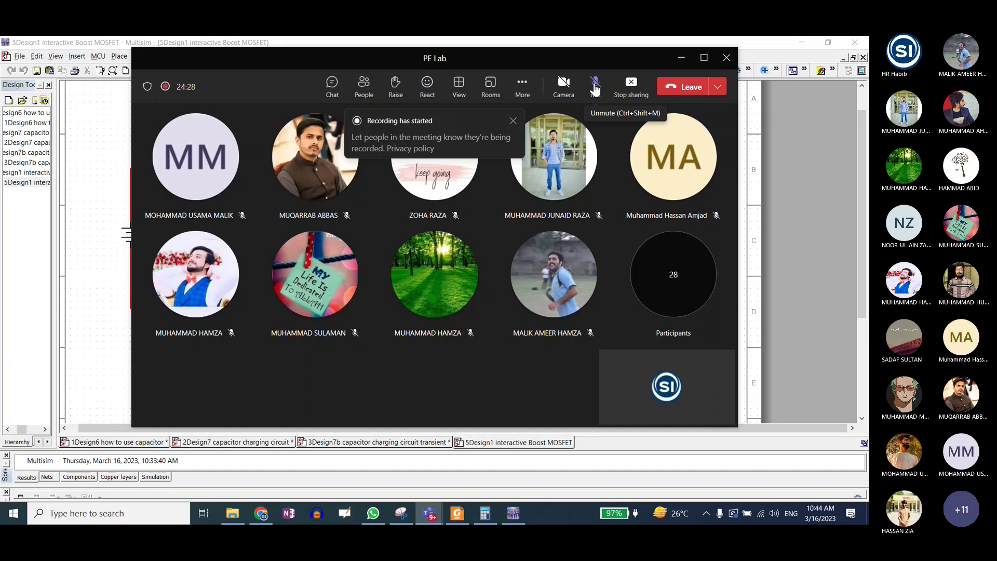
pyautogui.click(595, 86)
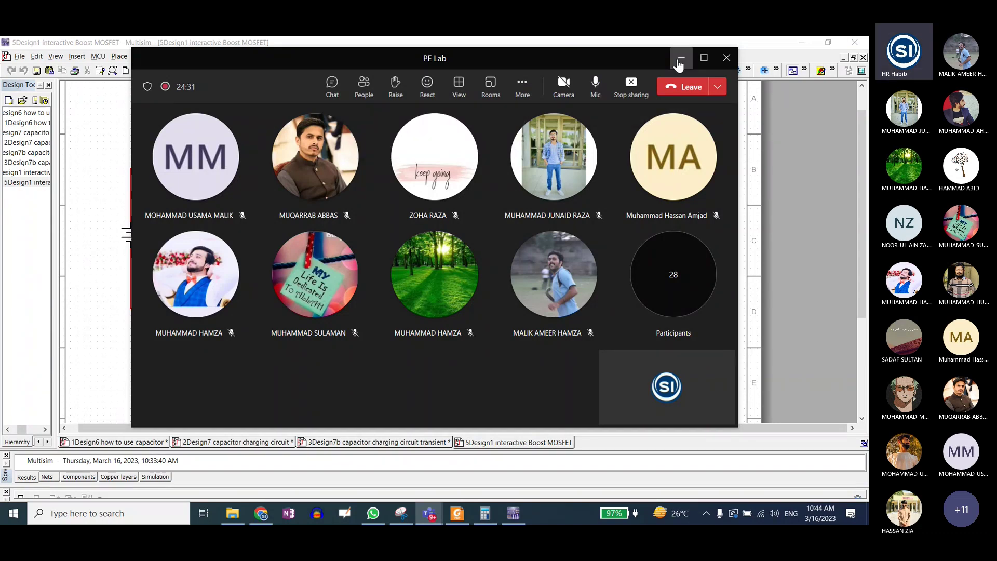
pyautogui.click(680, 58)
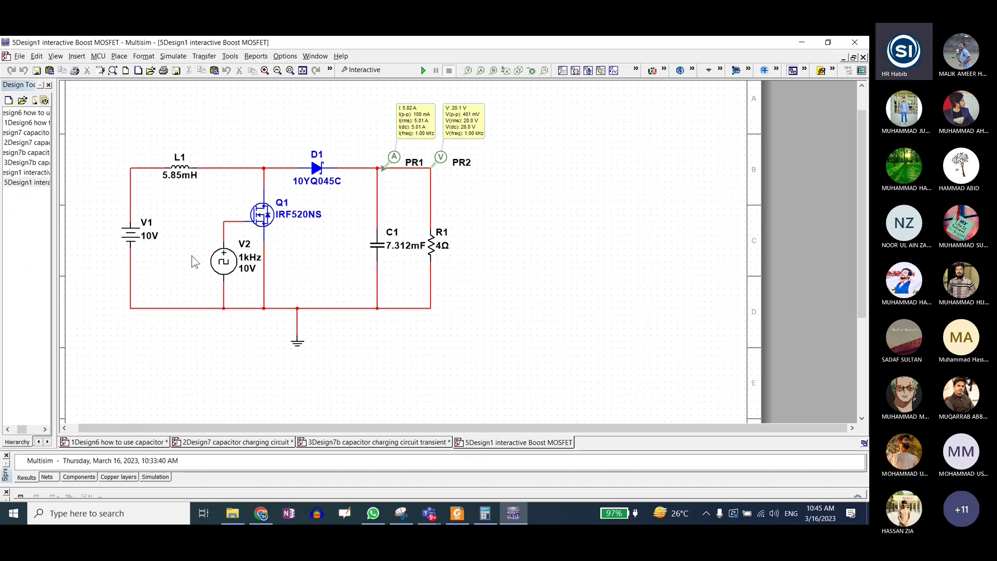
# Examine the component properties of MOSFET Q1 in the boost converter, then close them without editing
pyautogui.scroll(1, 192, 256)
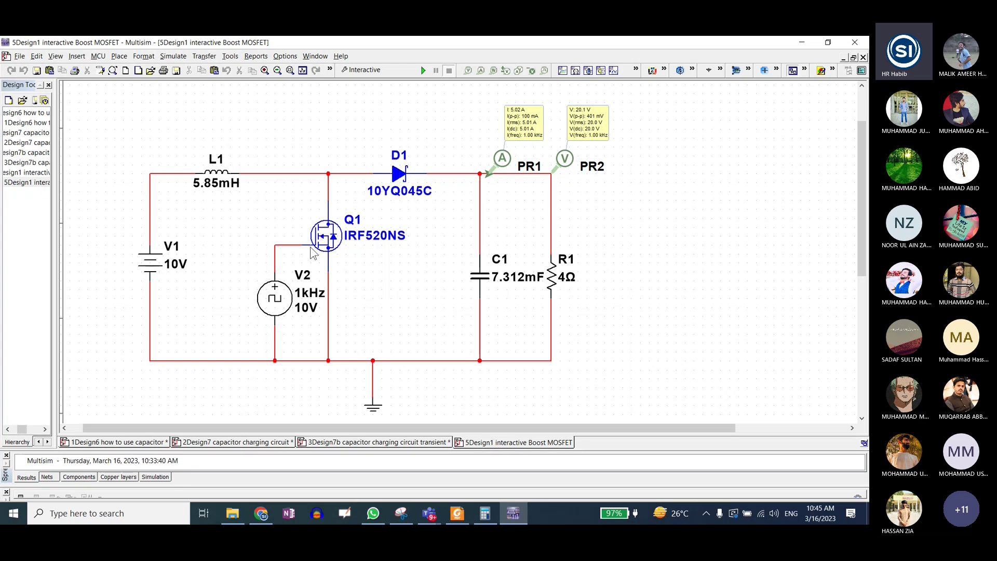
pyautogui.click(220, 183)
pyautogui.click(333, 240)
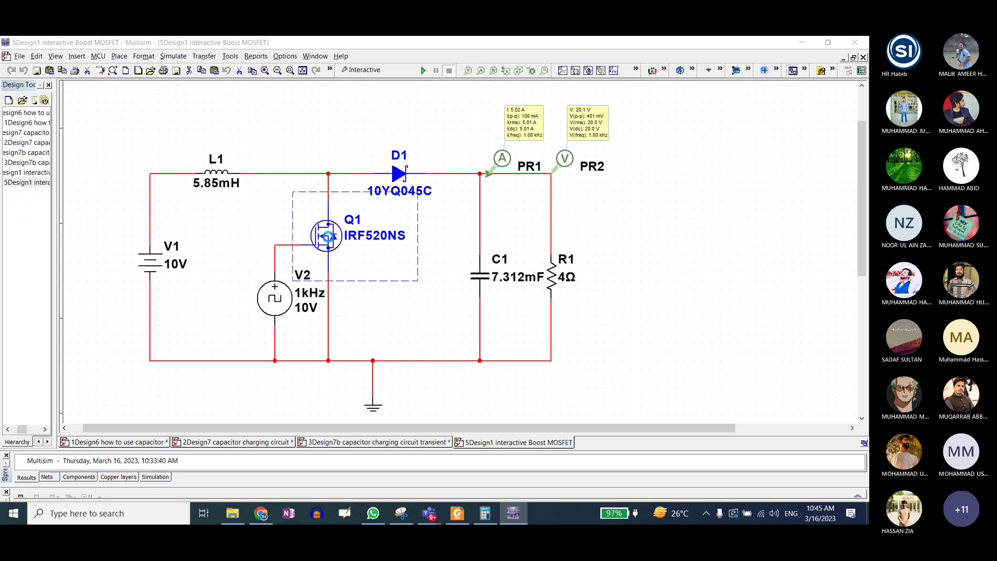
pyautogui.doubleClick(333, 240)
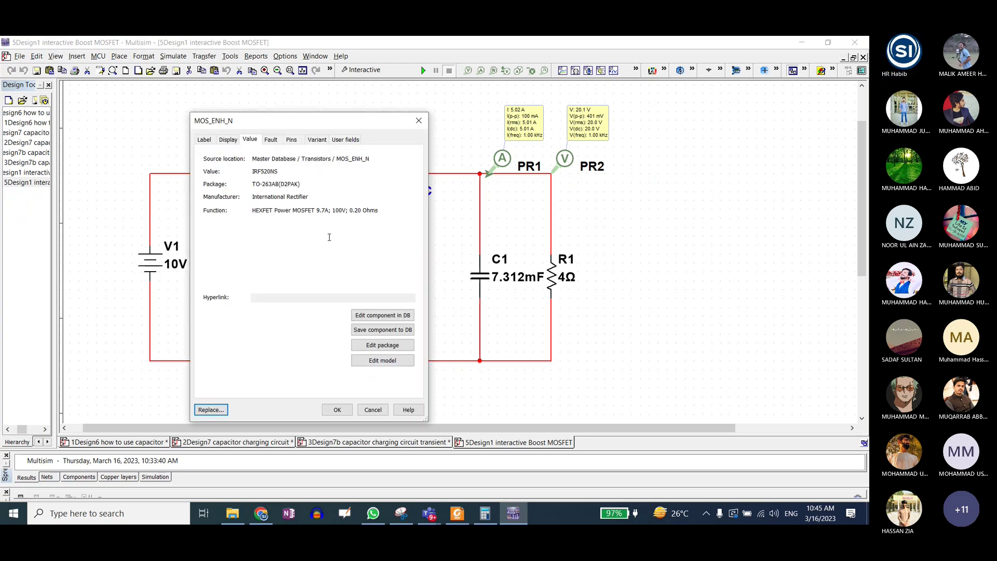
pyautogui.click(420, 121)
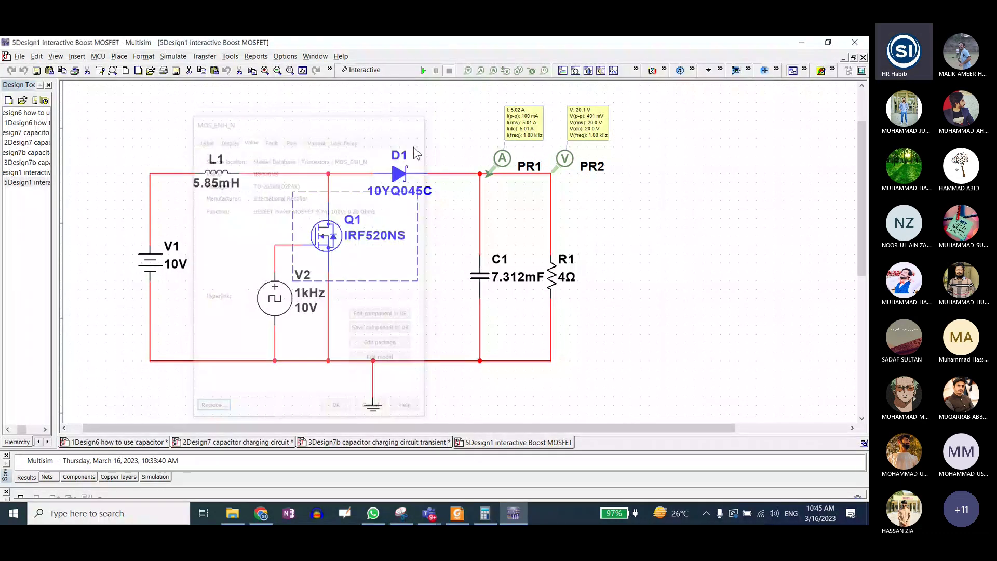
# Inspect diode D1 and the clock settings of gate source V2, then cancel the properties dialog
pyautogui.click(400, 176)
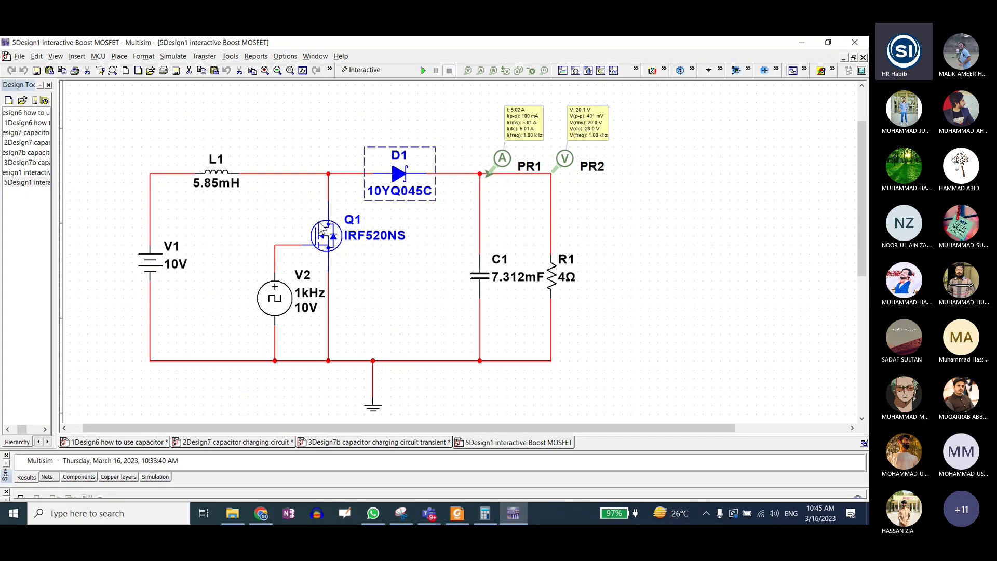
pyautogui.doubleClick(271, 305)
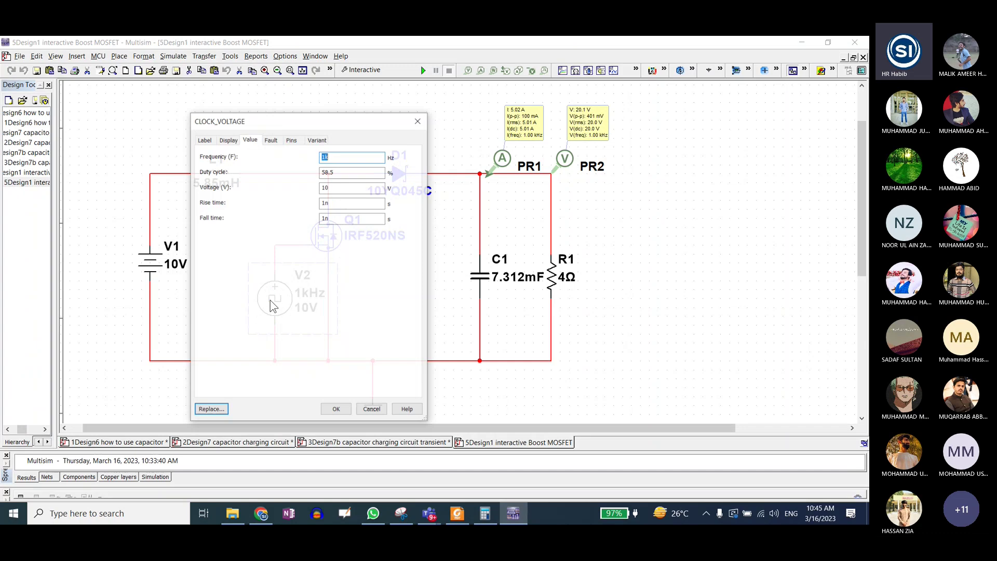
pyautogui.click(374, 407)
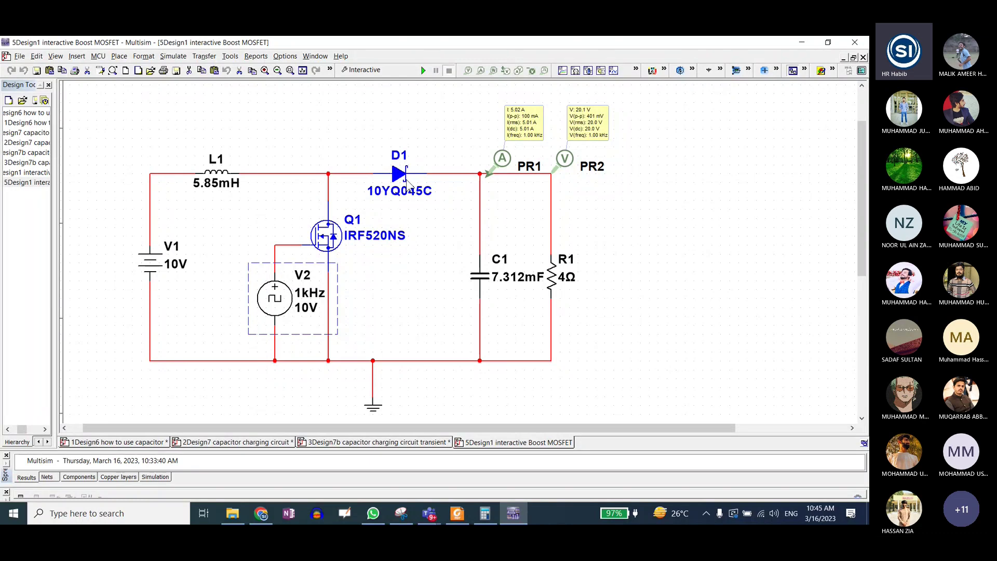
pyautogui.click(282, 272)
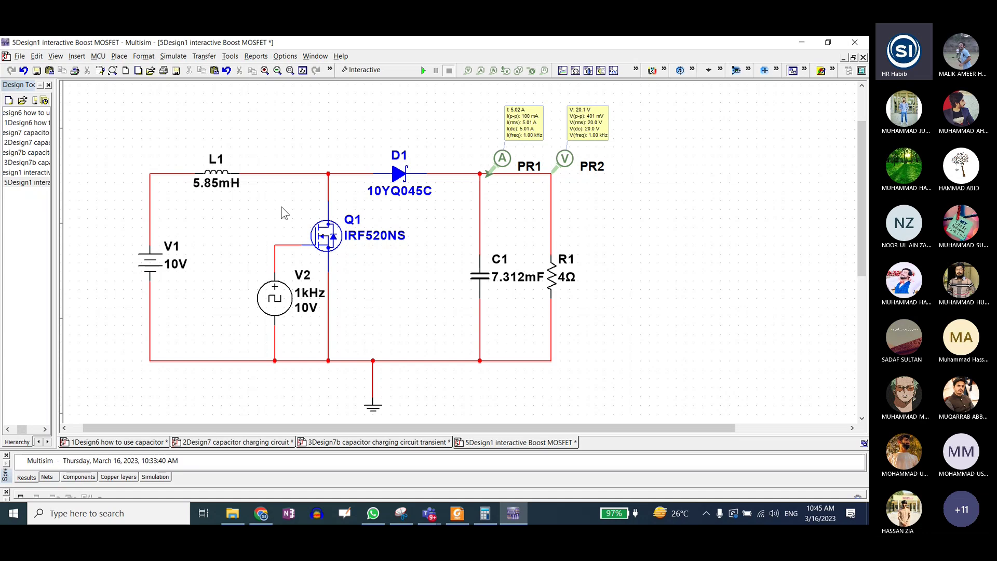
pyautogui.click(407, 176)
pyautogui.click(318, 139)
pyautogui.moveTo(305, 134); pyautogui.dragTo(425, 256)
pyautogui.click(325, 105)
# Review V2's frequency, duty cycle and voltage settings again, with its properties dialog moved aside, and leave without editing
pyautogui.click(272, 300)
pyautogui.doubleClick(272, 304)
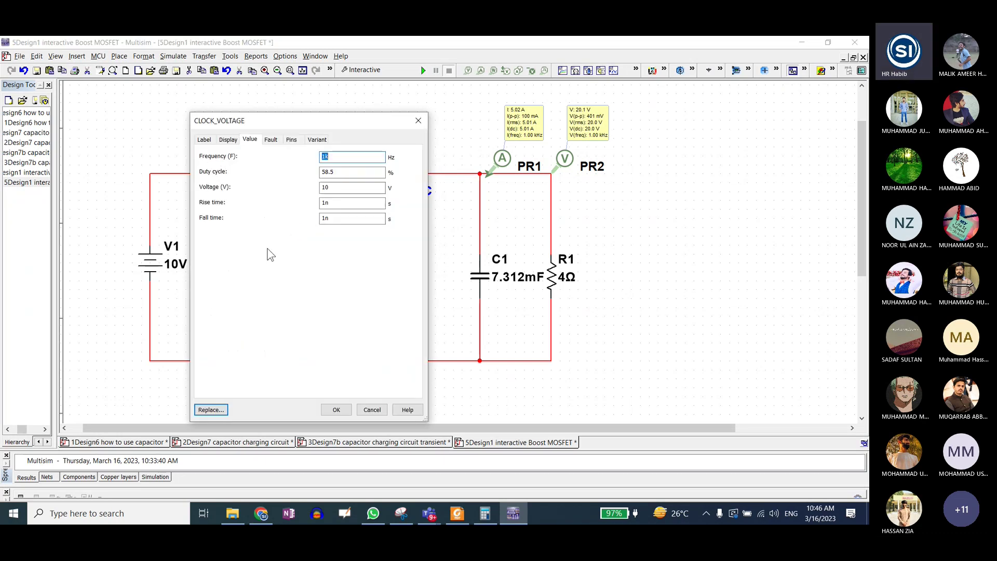
pyautogui.moveTo(306, 115); pyautogui.dragTo(222, 101)
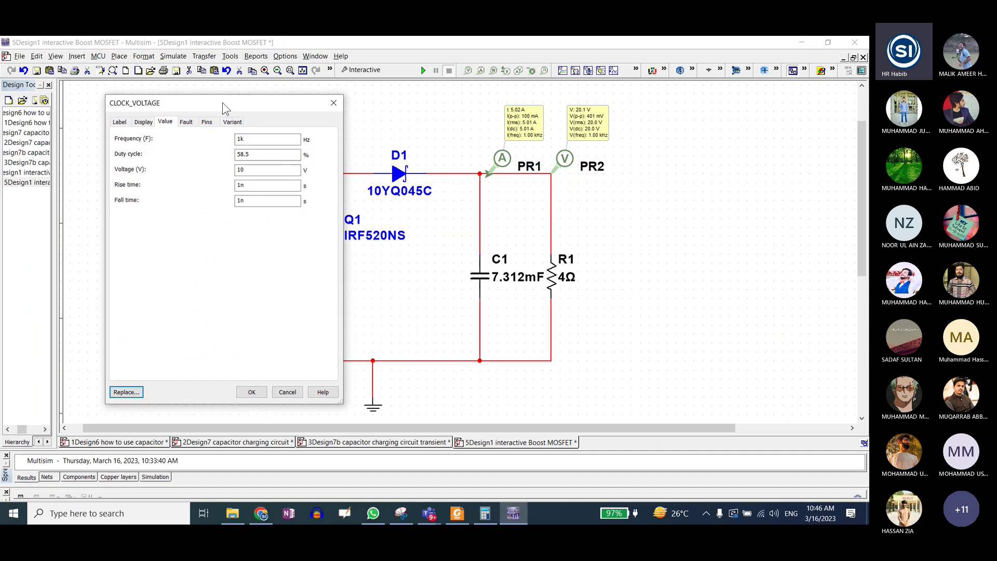
pyautogui.click(335, 106)
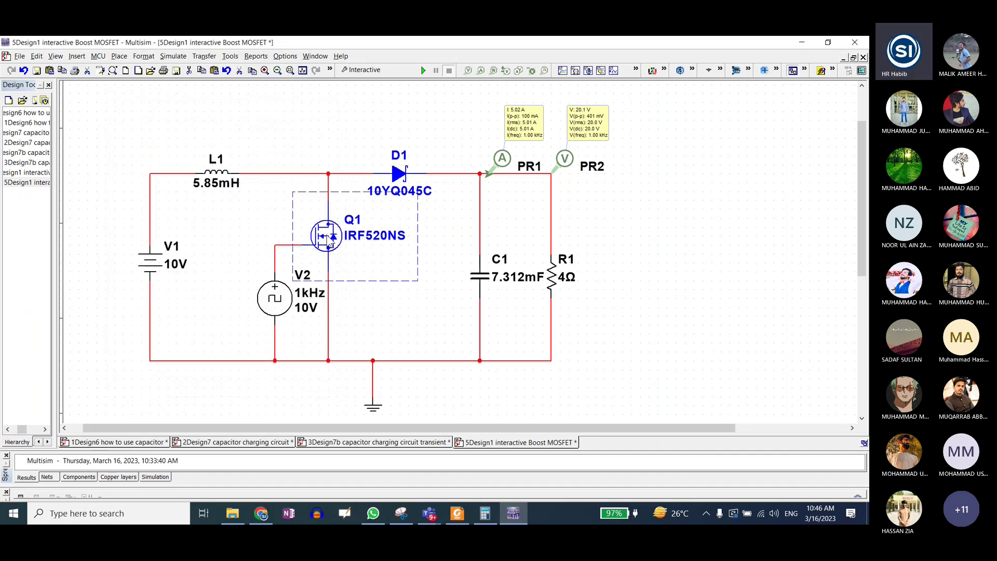
pyautogui.click(319, 253)
pyautogui.doubleClick(277, 301)
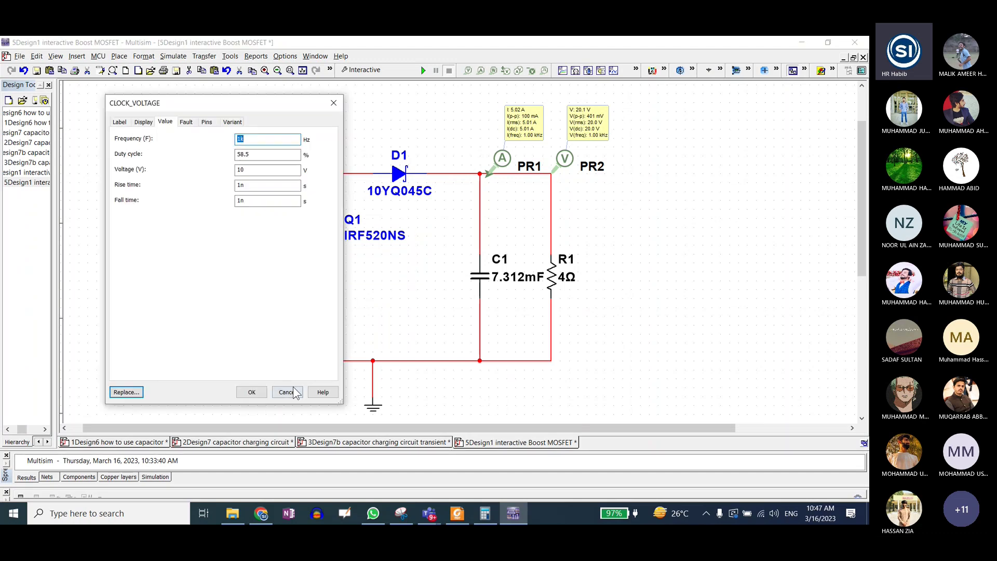
pyautogui.click(292, 387)
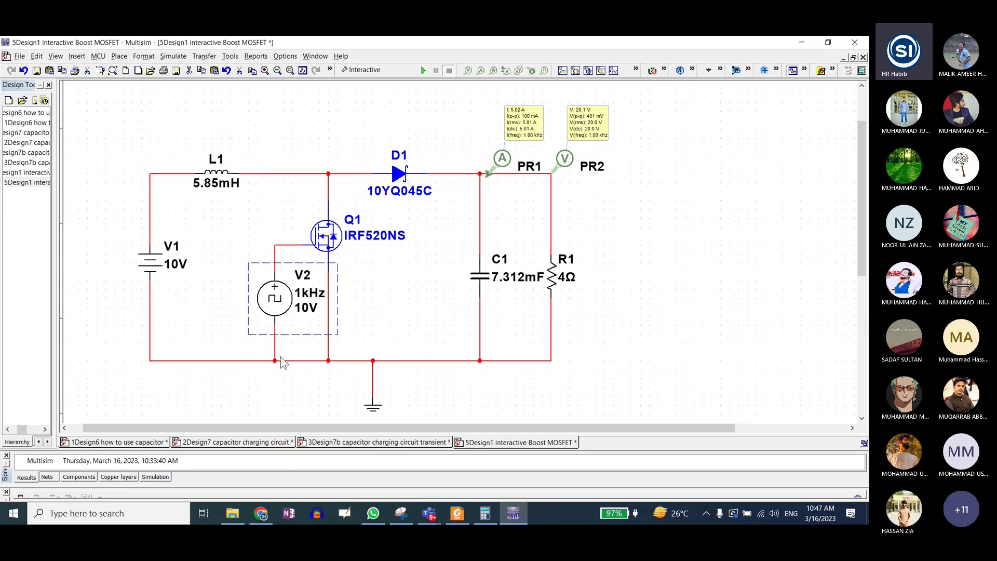
# Open the design 6Design1 interactive2 Boost SPDT from the selected folder in File Explorer
pyautogui.click(236, 502)
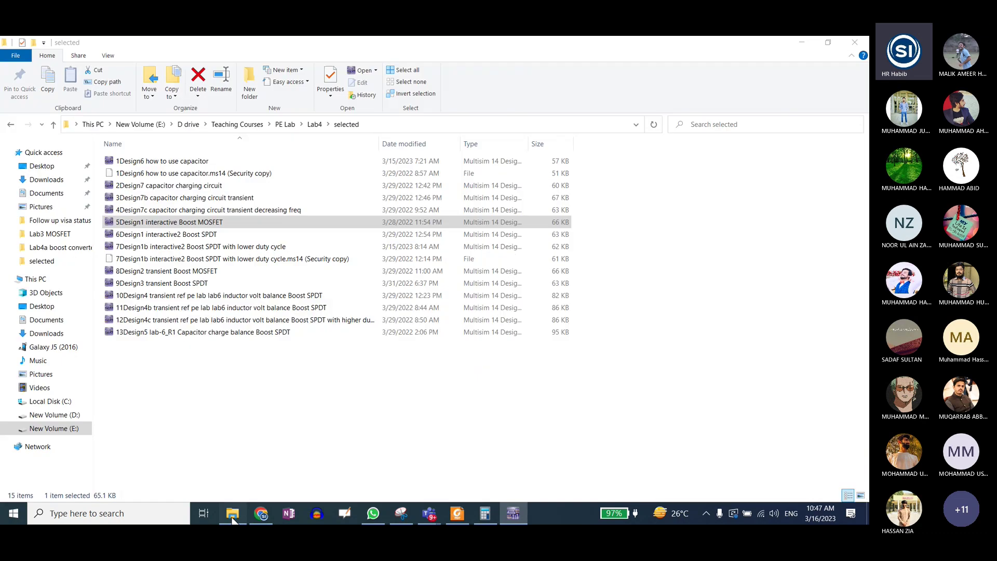
pyautogui.click(166, 238)
pyautogui.doubleClick(167, 238)
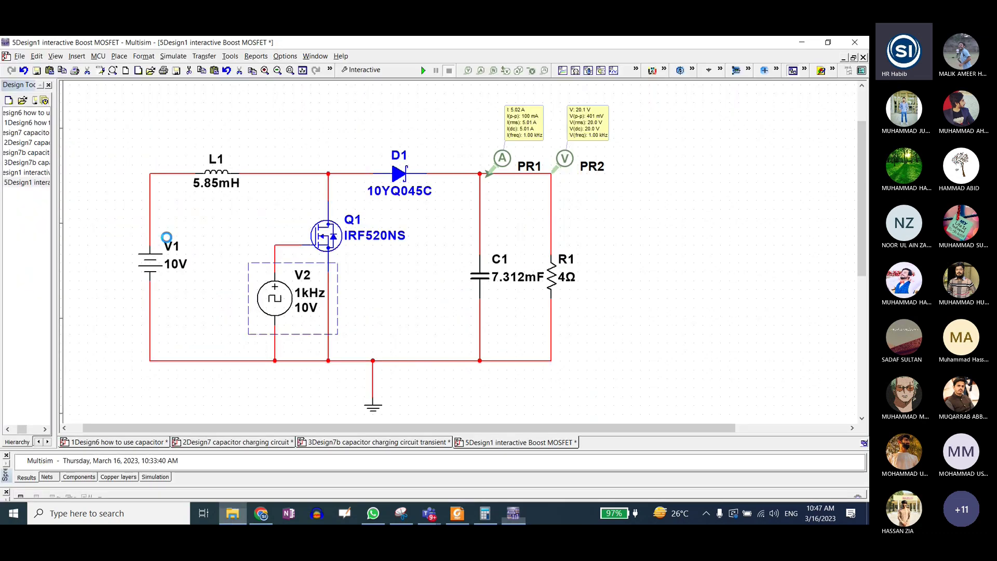
pyautogui.scroll(1, 138, 189)
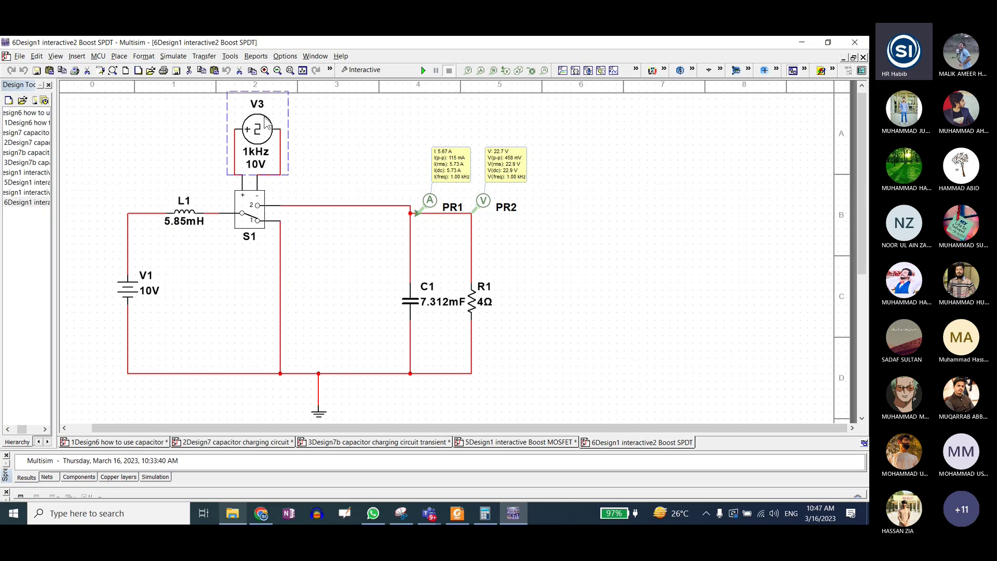
# Examine switch S1's on-state voltages and resistances and its VOLTAGE_CONTROLLED_SPDT library entry, without replacing the component
pyautogui.doubleClick(240, 207)
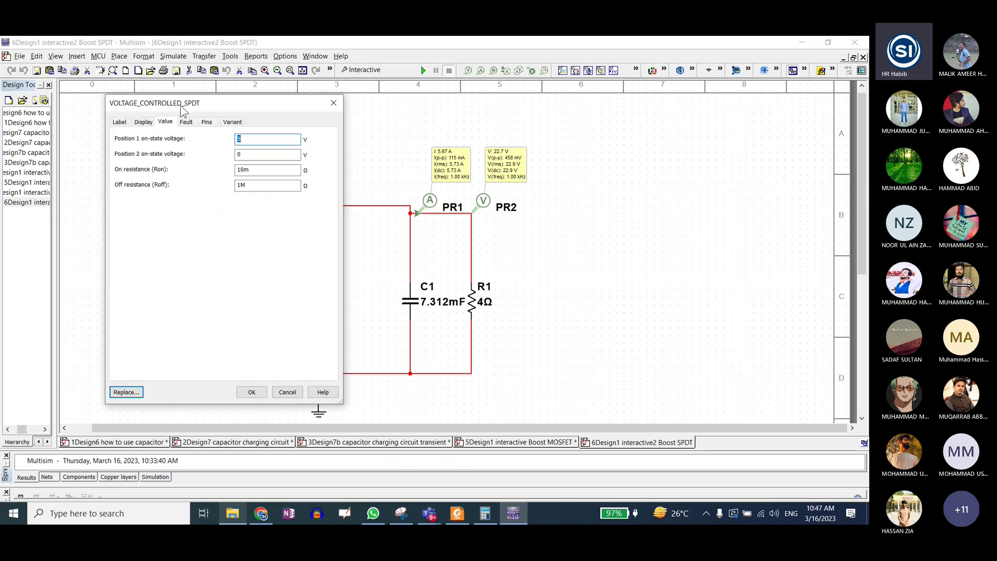
pyautogui.moveTo(194, 106); pyautogui.dragTo(569, 128)
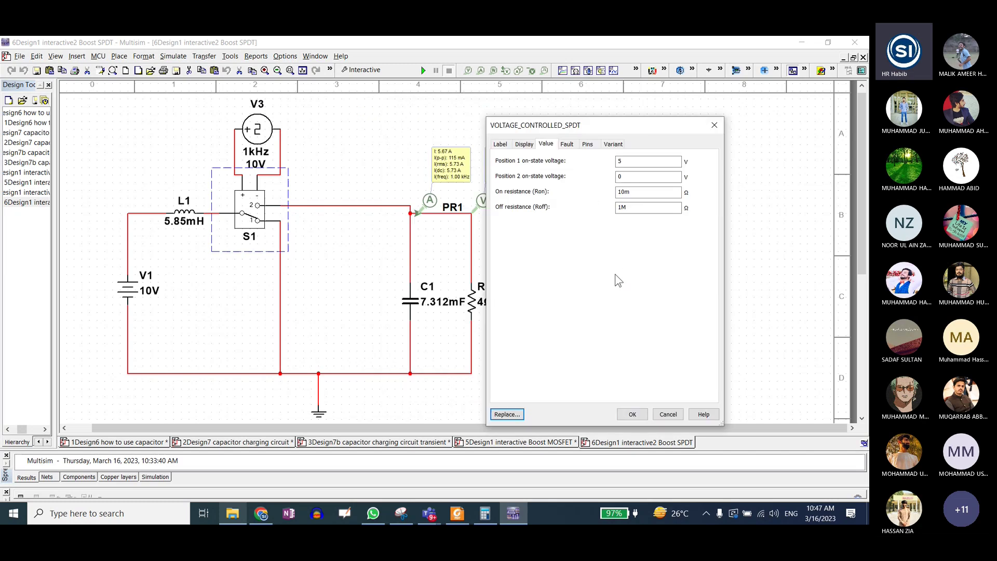
pyautogui.click(516, 418)
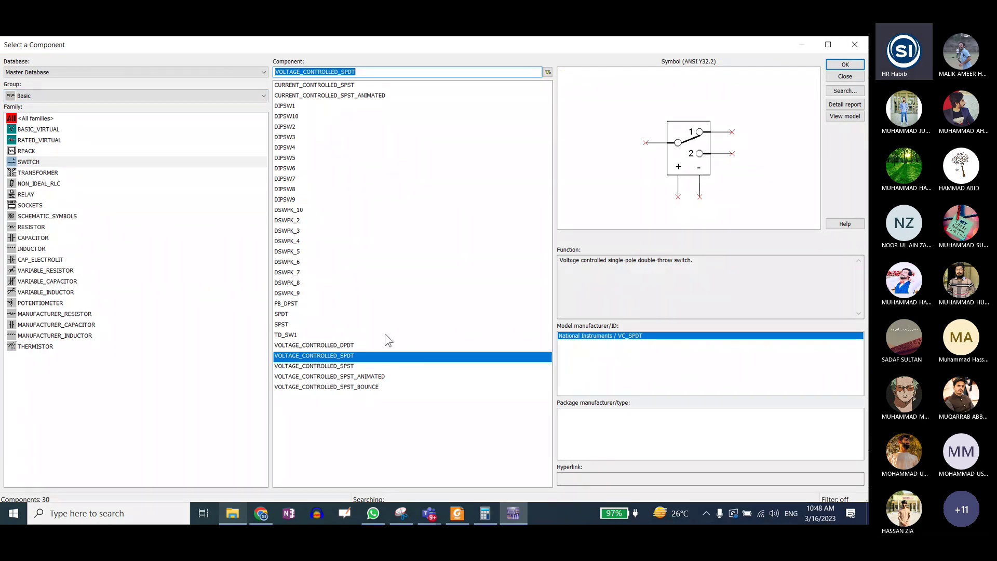
pyautogui.click(855, 45)
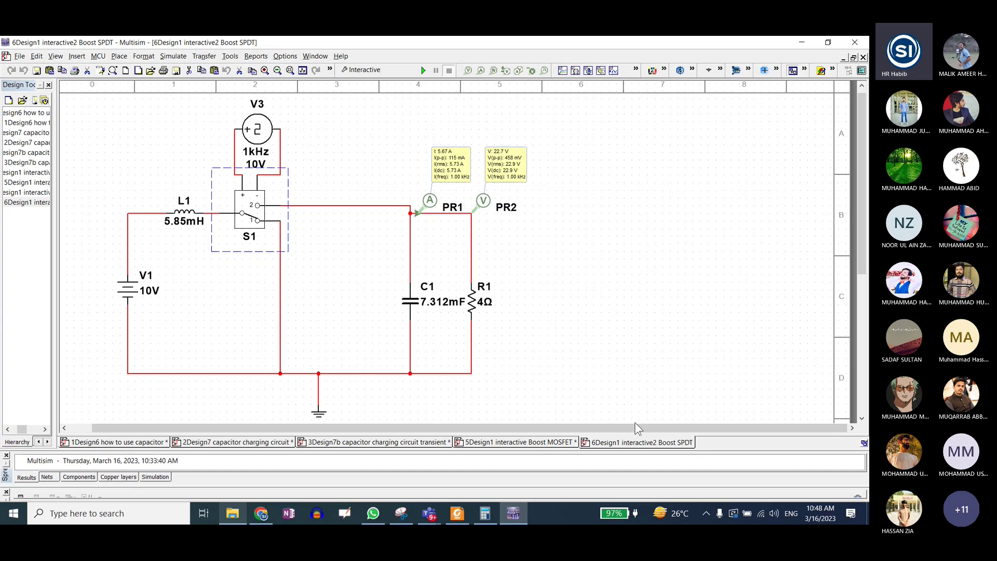
# Compare the 5Design1 Boost MOSFET schematic with the 6Design1 Boost SPDT schematic, ending on the SPDT design
pyautogui.click(512, 442)
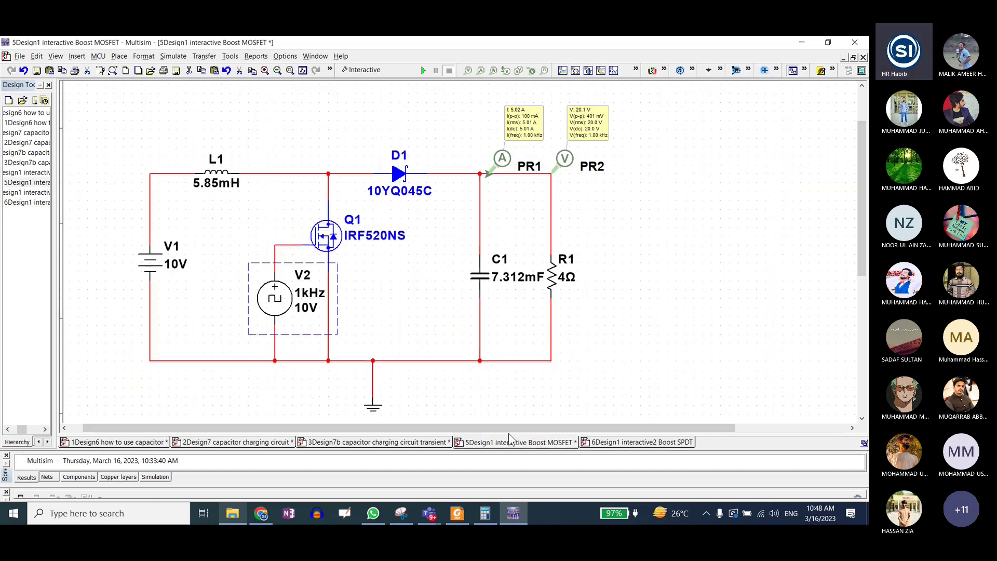
pyautogui.click(609, 443)
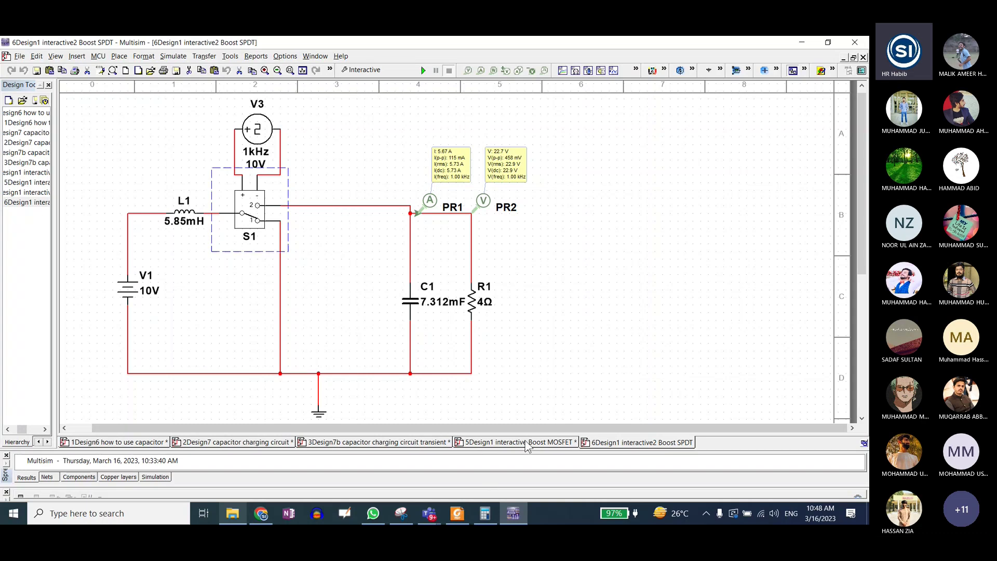
pyautogui.click(472, 443)
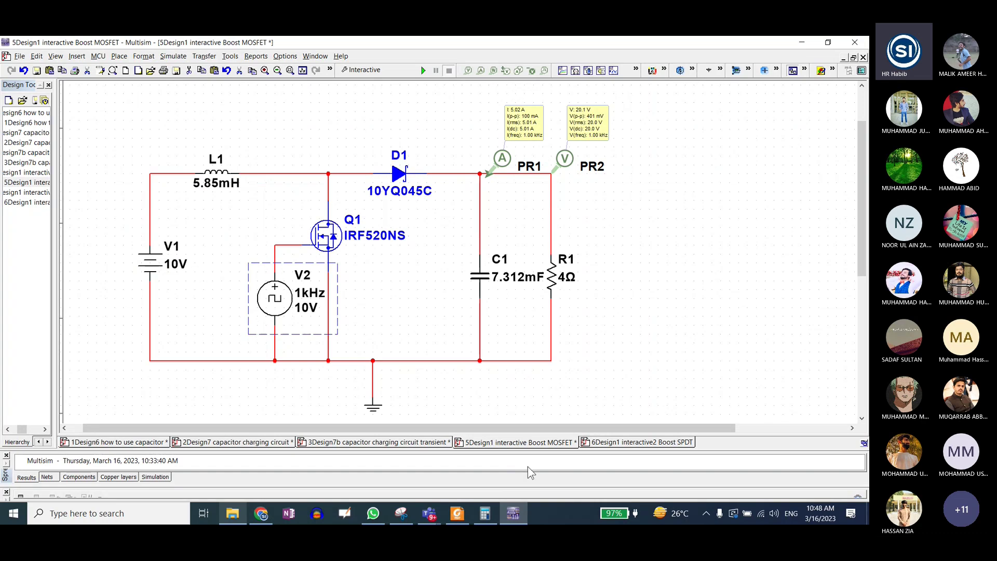
pyautogui.click(611, 443)
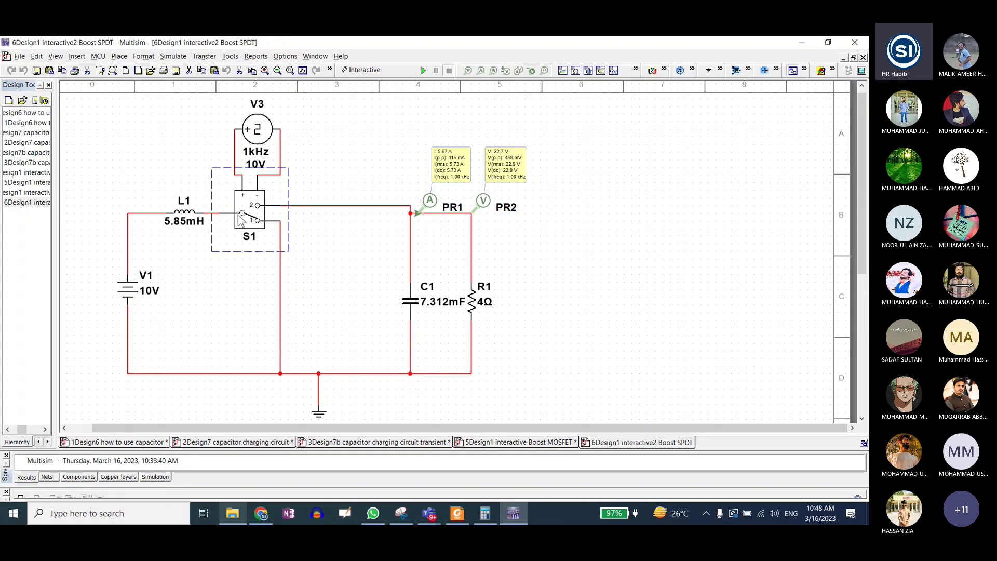
# Review clock source V3's frequency, duty cycle, voltage, rise time and fall time, then cancel the properties dialog
pyautogui.doubleClick(263, 138)
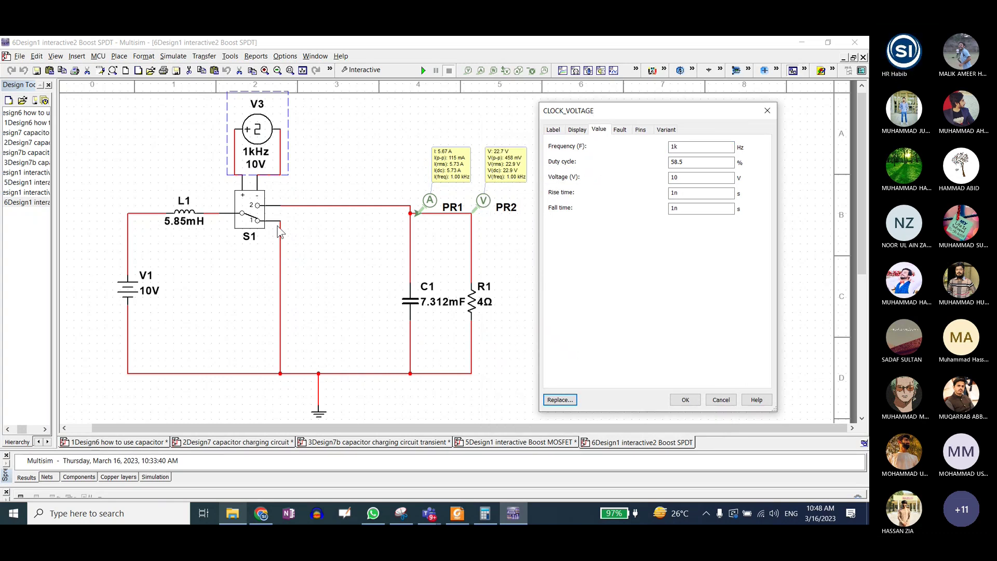
pyautogui.click(682, 159)
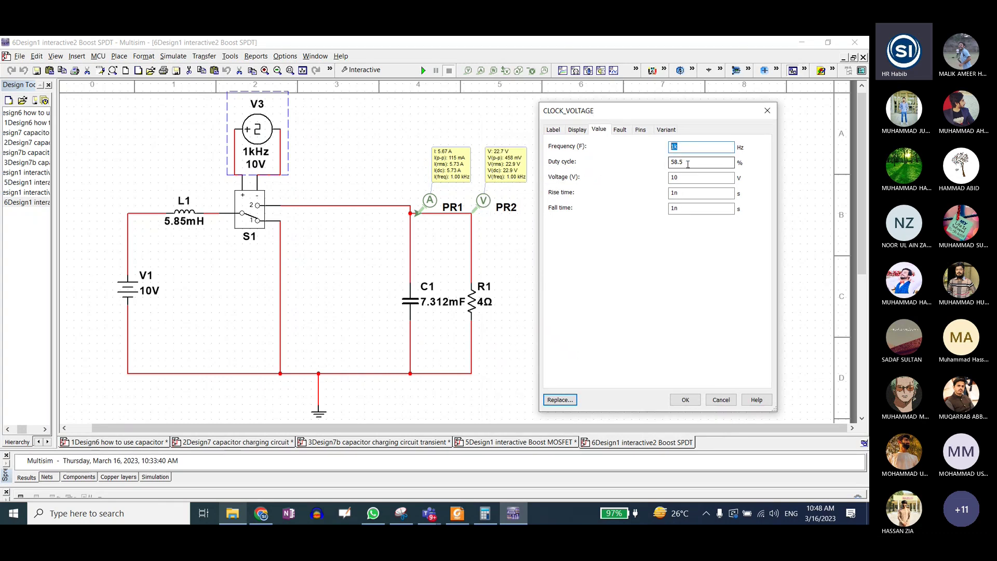
pyautogui.moveTo(683, 161); pyautogui.dragTo(673, 163)
pyautogui.click(678, 161)
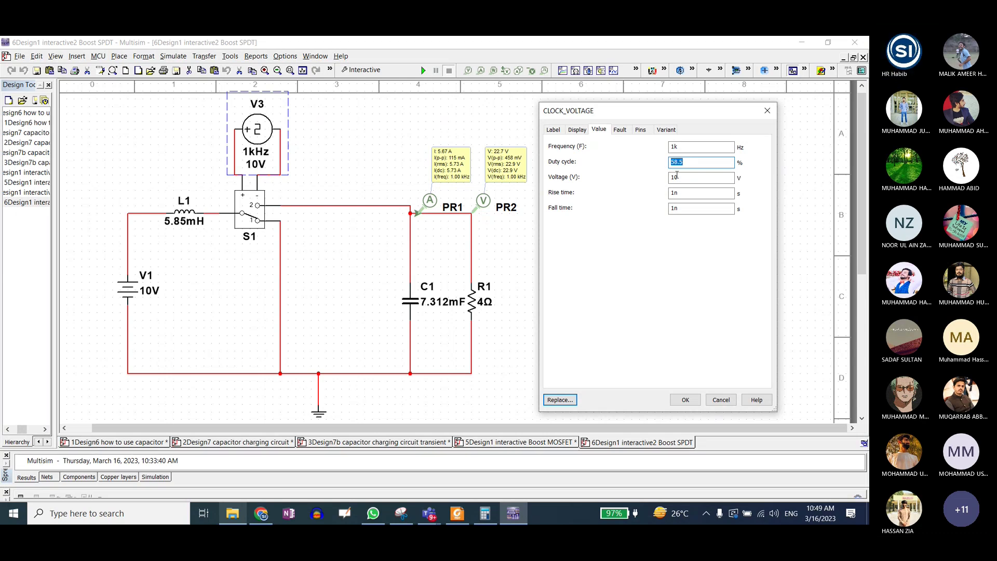
pyautogui.press('Tab')
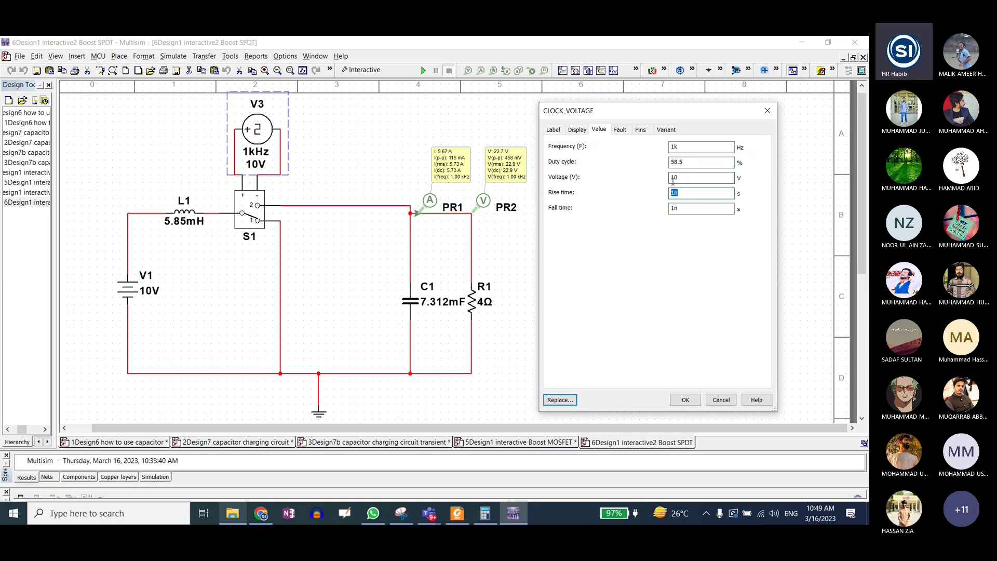
pyautogui.click(679, 177)
pyautogui.press('Tab')
pyautogui.click(685, 208)
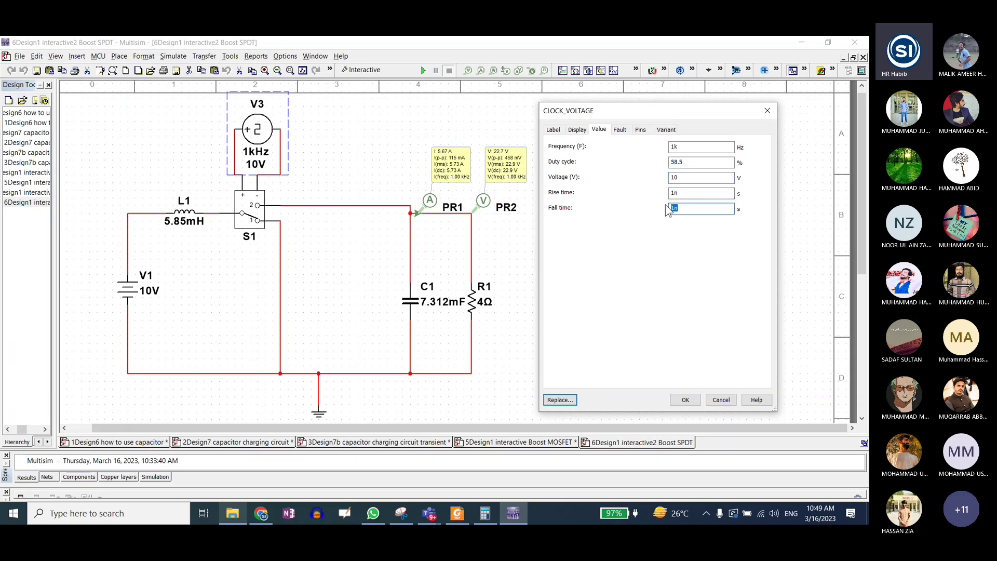
pyautogui.click(721, 401)
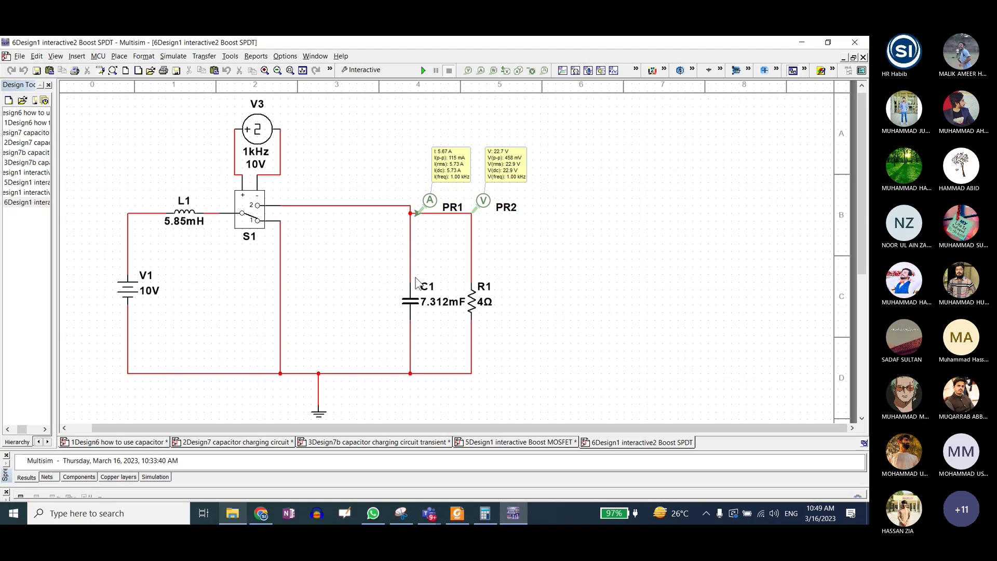
# Run the interactive simulation of the Boost SPDT circuit to read probes PR1 and PR2, then stop it
pyautogui.click(423, 71)
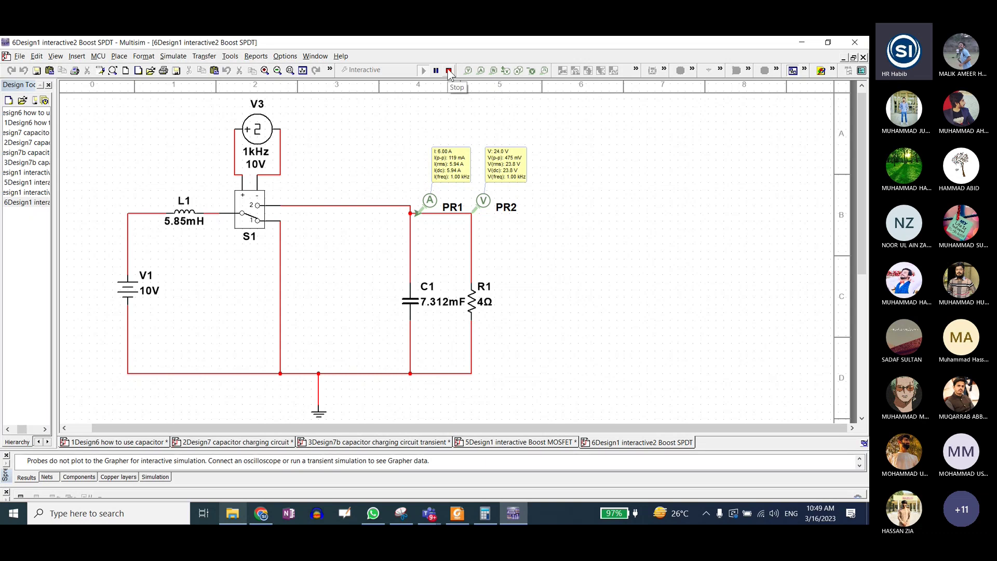
pyautogui.click(191, 211)
pyautogui.click(411, 307)
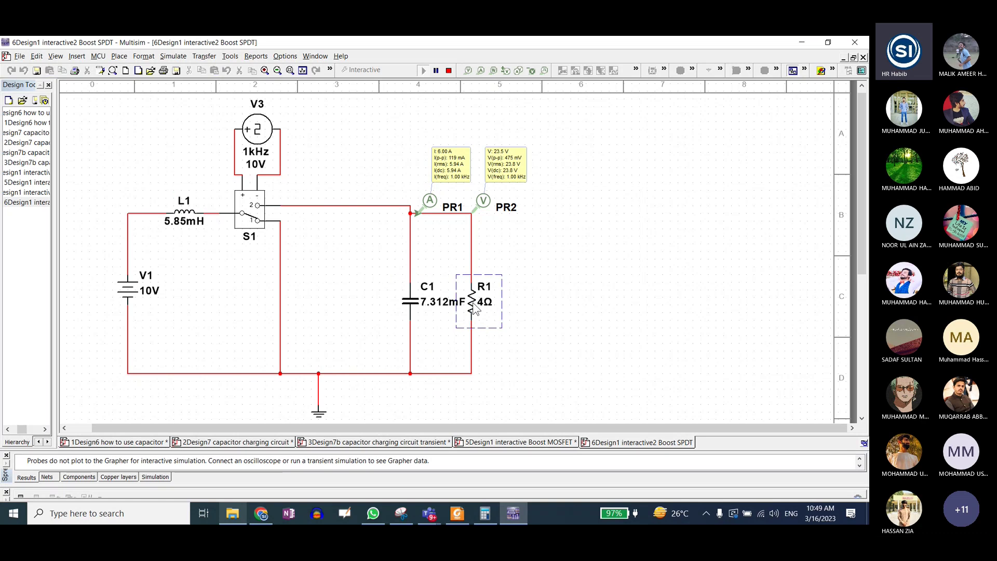
pyautogui.click(449, 70)
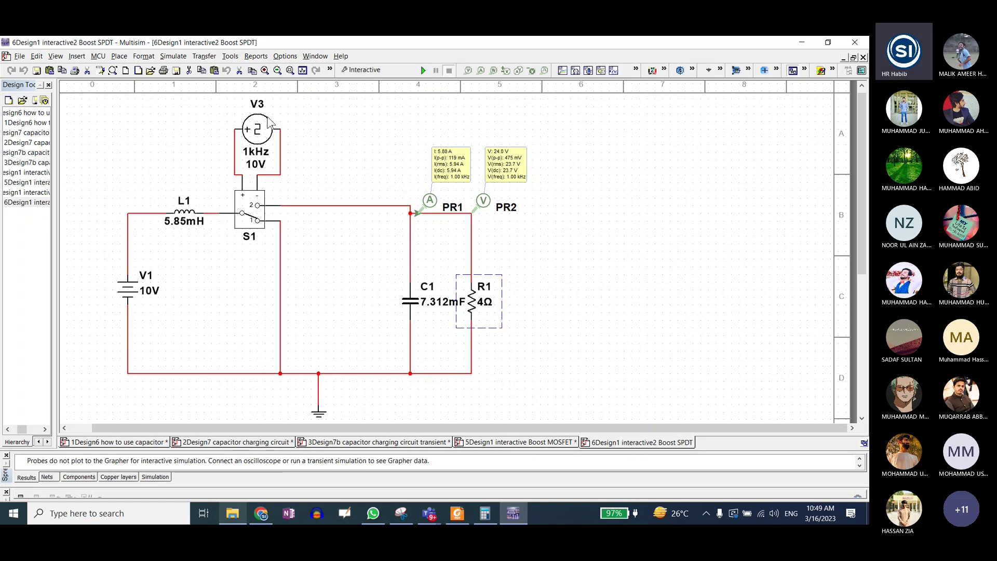
# Check clock source V3's duty cycle without changing it, and consult the Boost Converter given data in Notes.pdf in Foxit Reader
pyautogui.doubleClick(260, 130)
pyautogui.press('Tab')
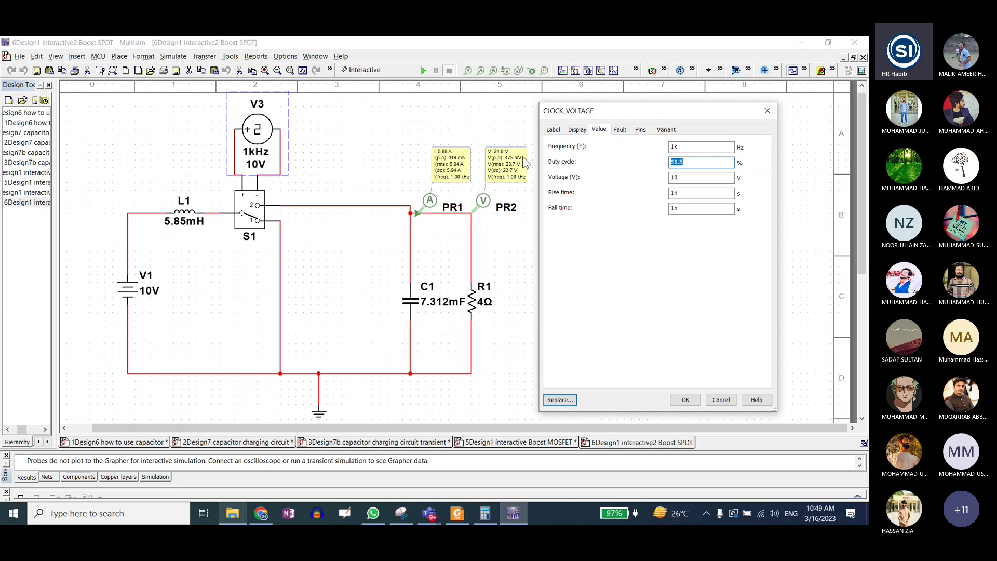
pyautogui.click(722, 400)
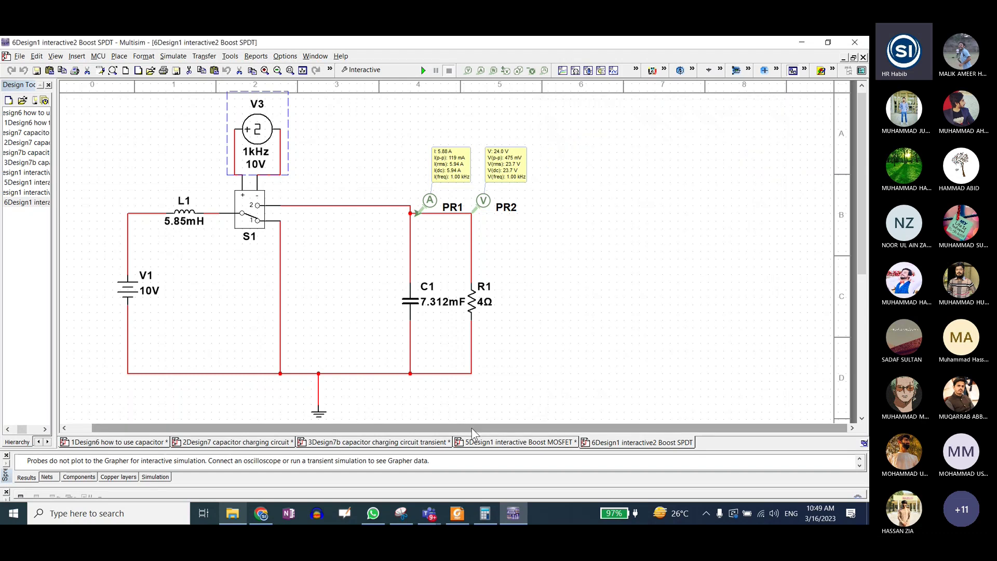
pyautogui.click(456, 515)
pyautogui.scroll(-1, 389, 257)
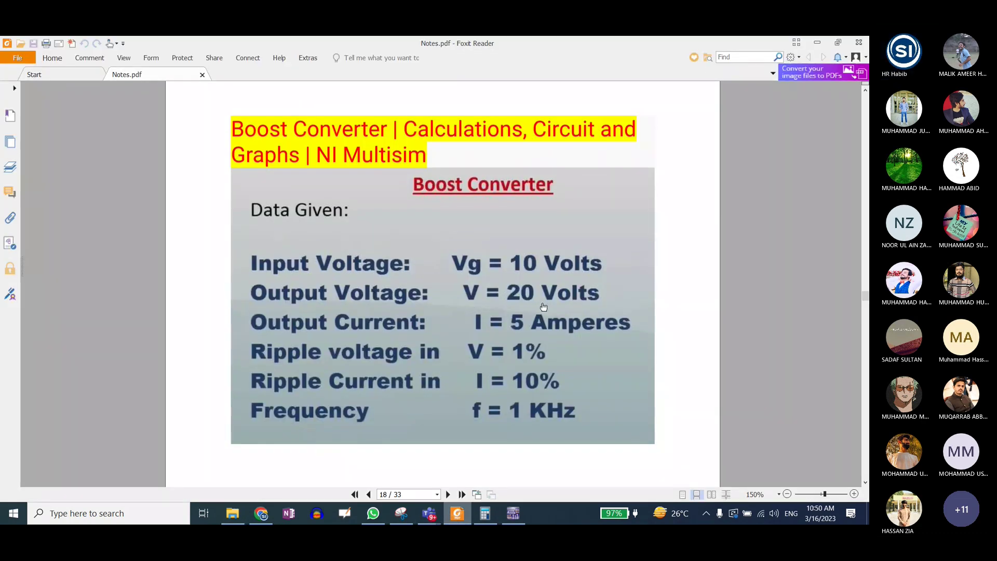
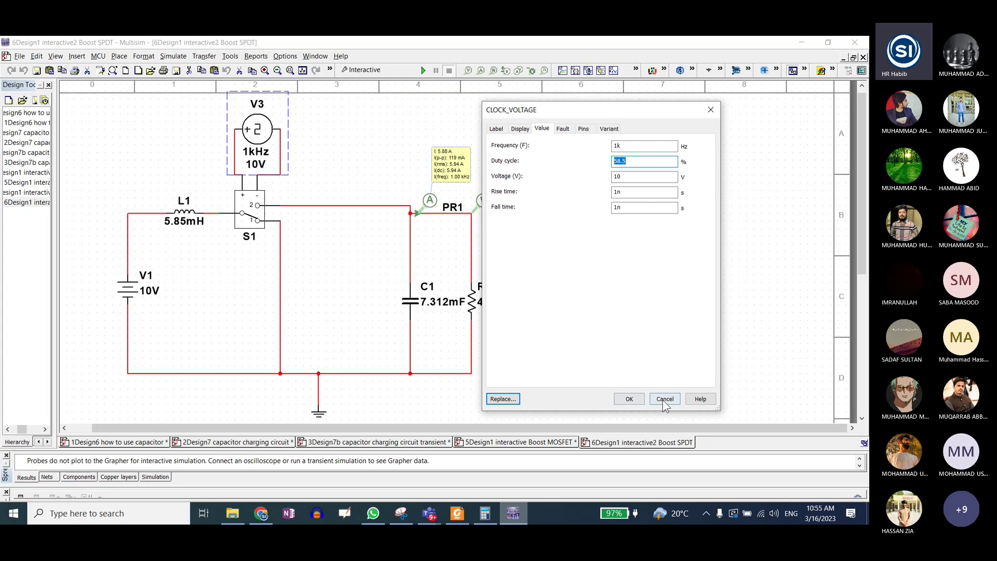
# Cancel clock source V3's properties and review capacitor C1, inductor L1 and DC source V1's voltage setting without changes
pyautogui.click(664, 399)
pyautogui.click(416, 304)
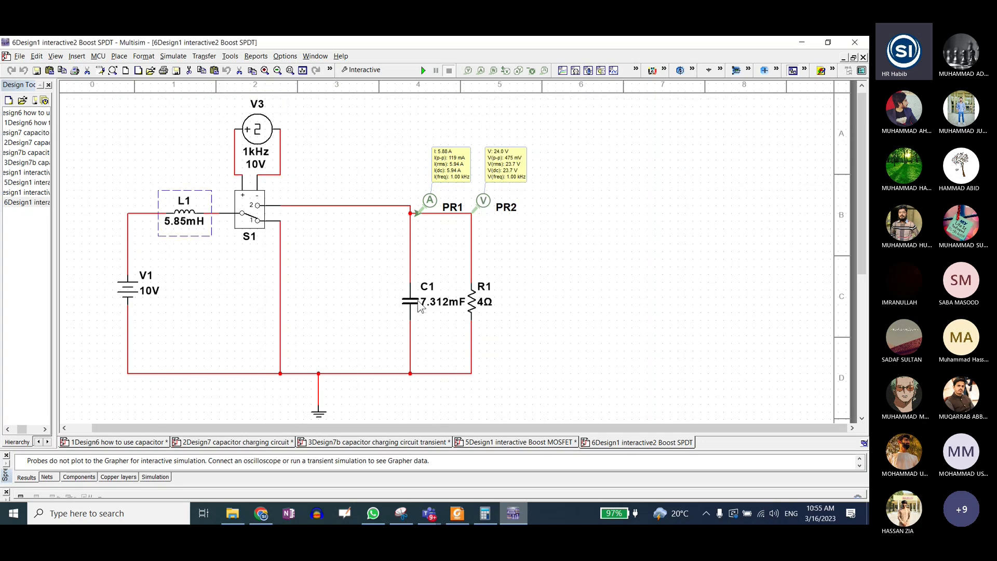
pyautogui.click(510, 311)
pyautogui.click(411, 303)
pyautogui.click(197, 213)
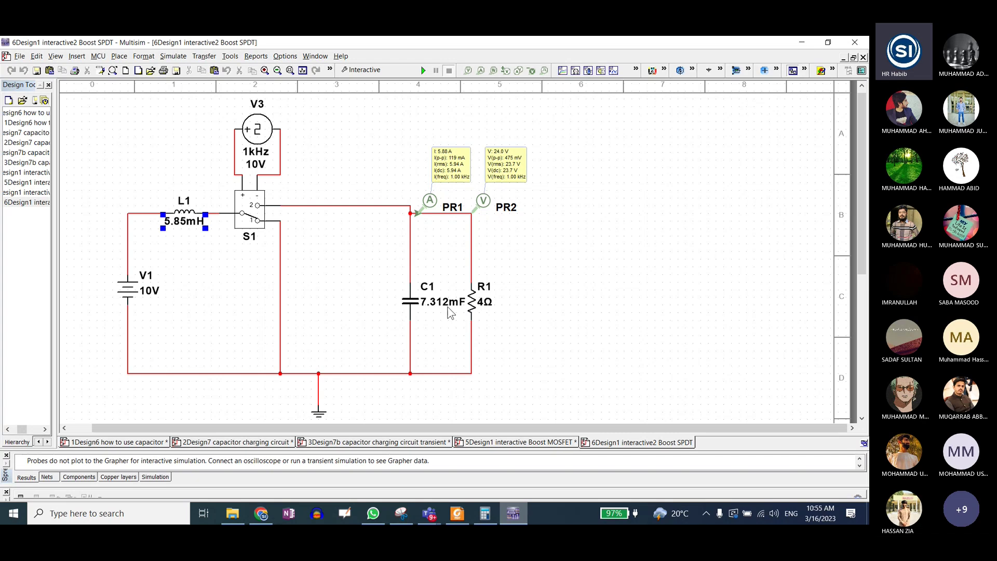
pyautogui.doubleClick(148, 297)
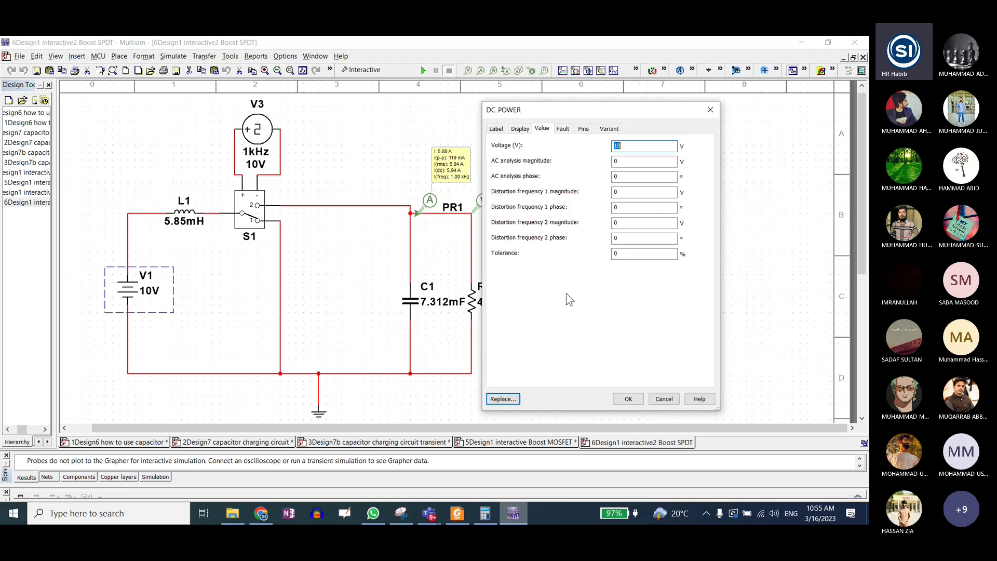
pyautogui.click(664, 398)
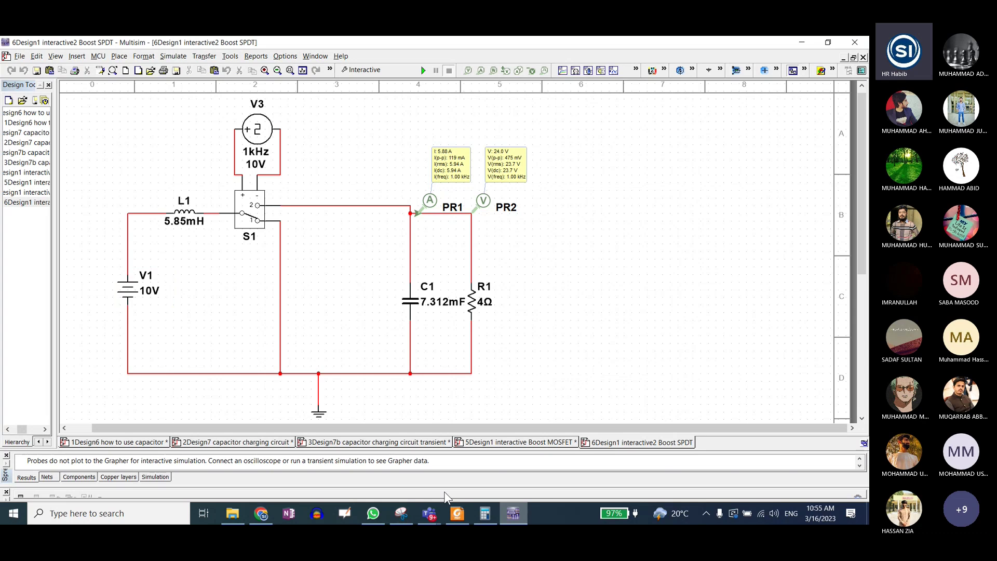
# Compare the Boost Converter given data in Notes.pdf with the SPDT schematic, and review the Duty Cycle derivation in the notes
pyautogui.click(457, 513)
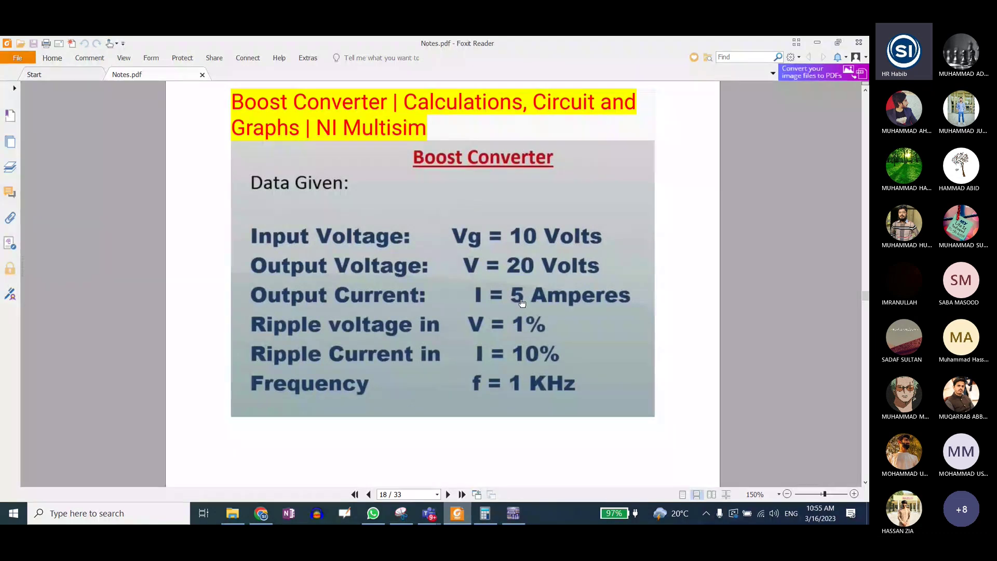
pyautogui.click(515, 516)
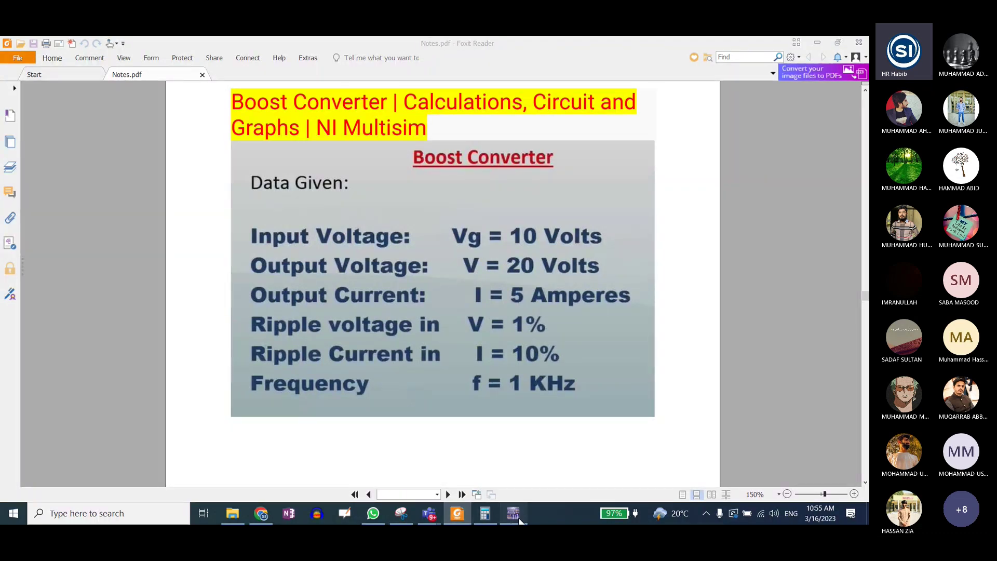
pyautogui.scroll(-2, 395, 316)
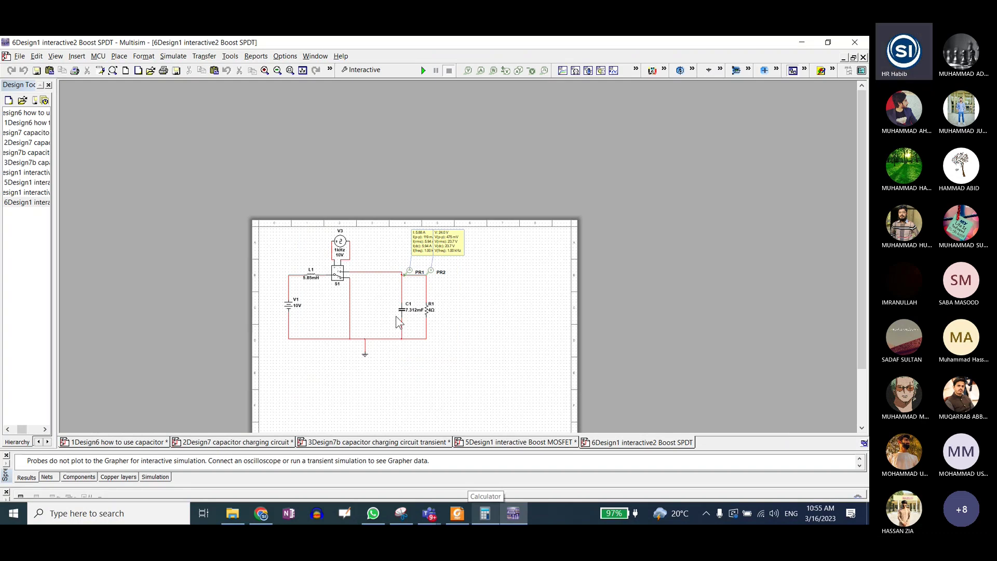
pyautogui.scroll(2, 395, 316)
pyautogui.click(457, 513)
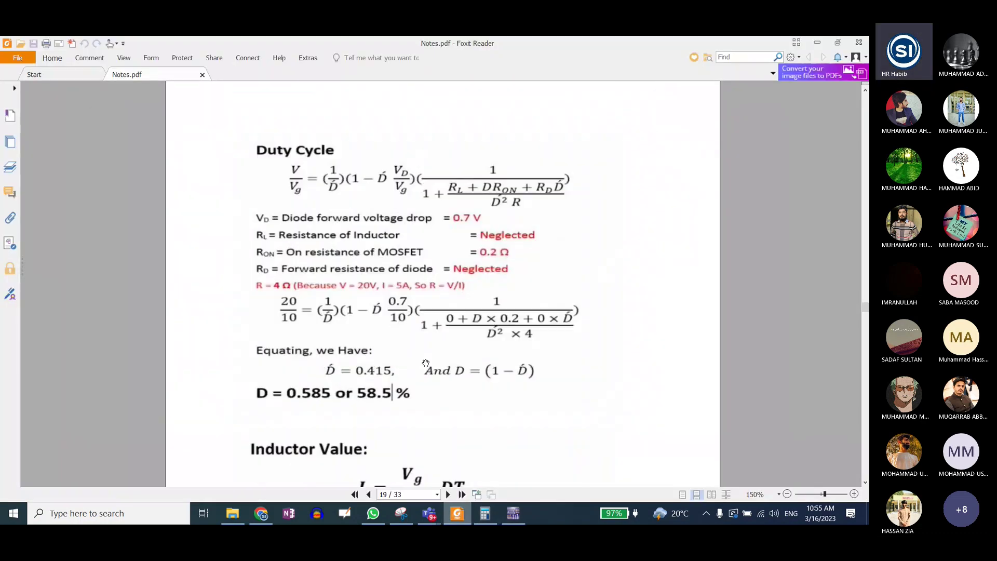
pyautogui.scroll(-1, 426, 362)
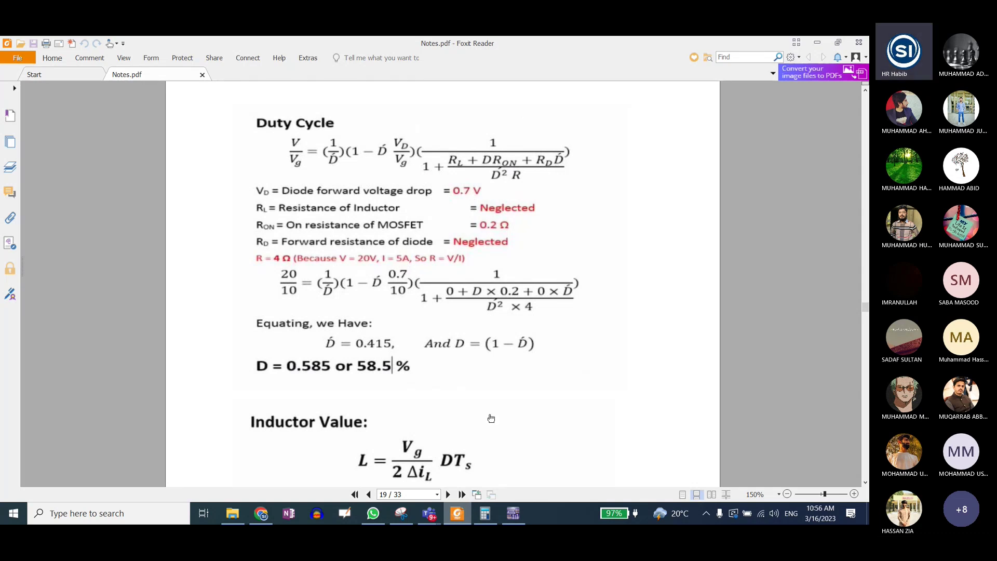
# Compare switch S1 with diode D1 in the 5Design1 Boost MOSFET design, checking the notes' diode drop and MOSFET on-resistance assumptions
pyautogui.click(514, 513)
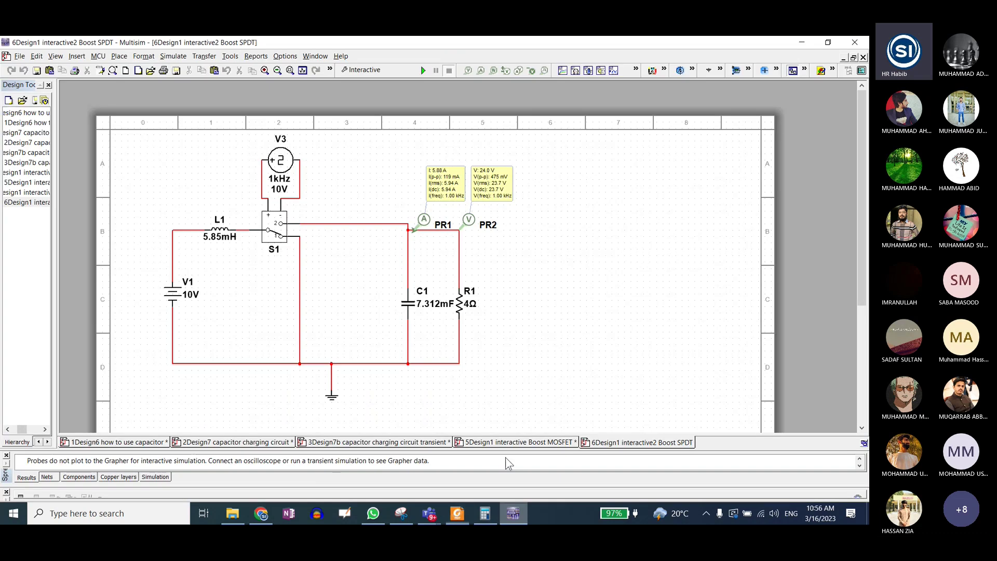
pyautogui.click(272, 227)
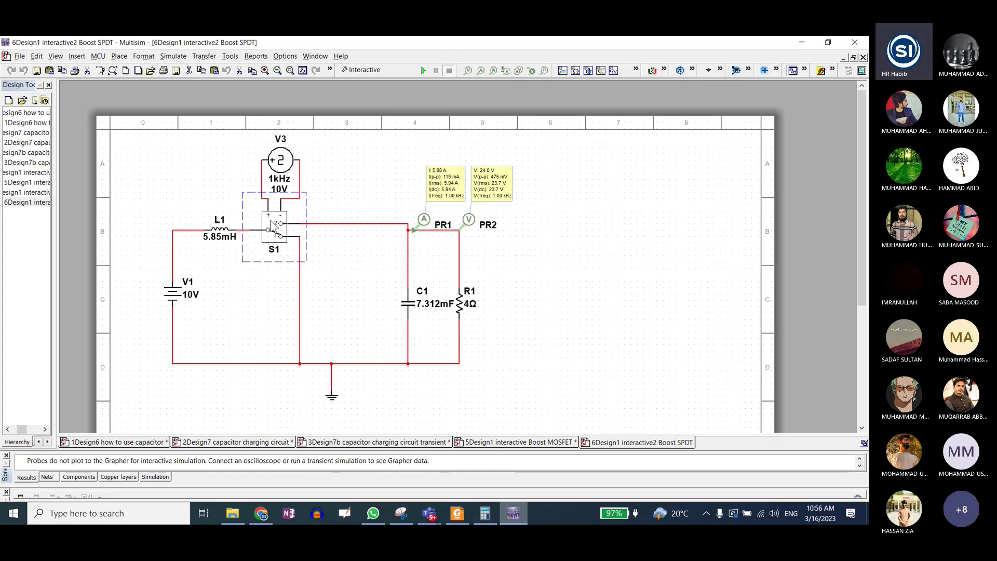
pyautogui.hotkey('ctrl', 'Tab')
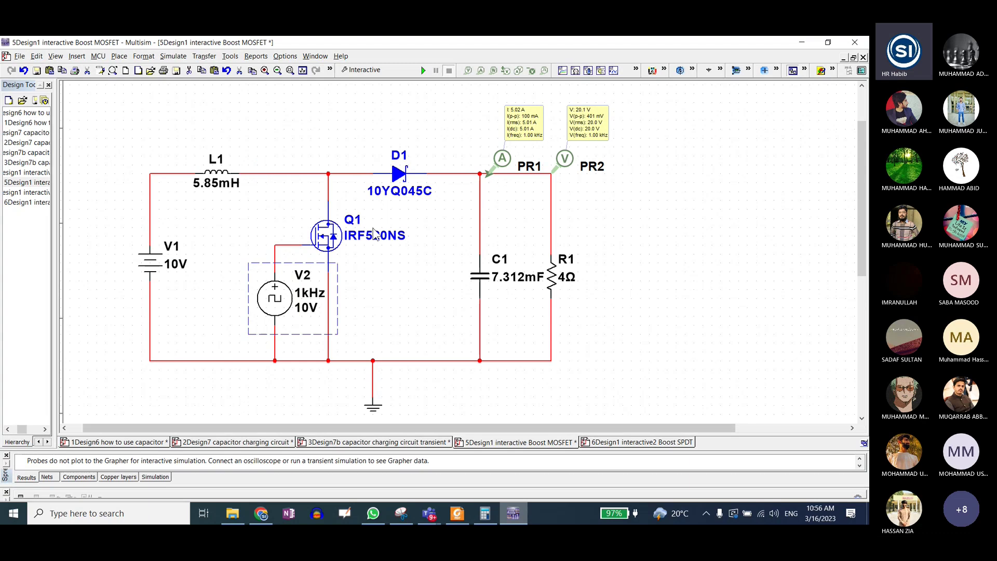
pyautogui.click(399, 175)
pyautogui.doubleClick(398, 174)
pyautogui.click(663, 399)
pyautogui.click(460, 513)
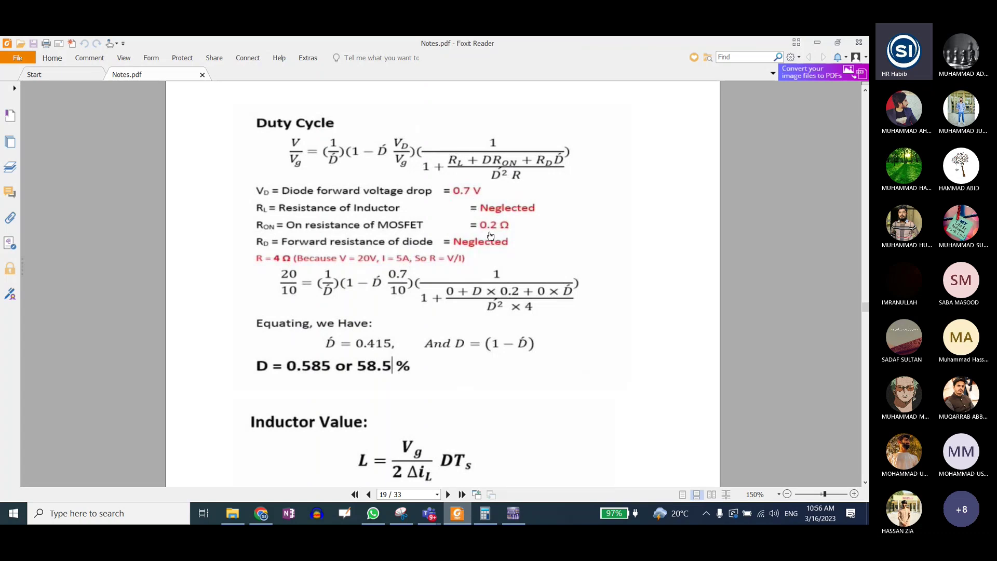
pyautogui.click(513, 515)
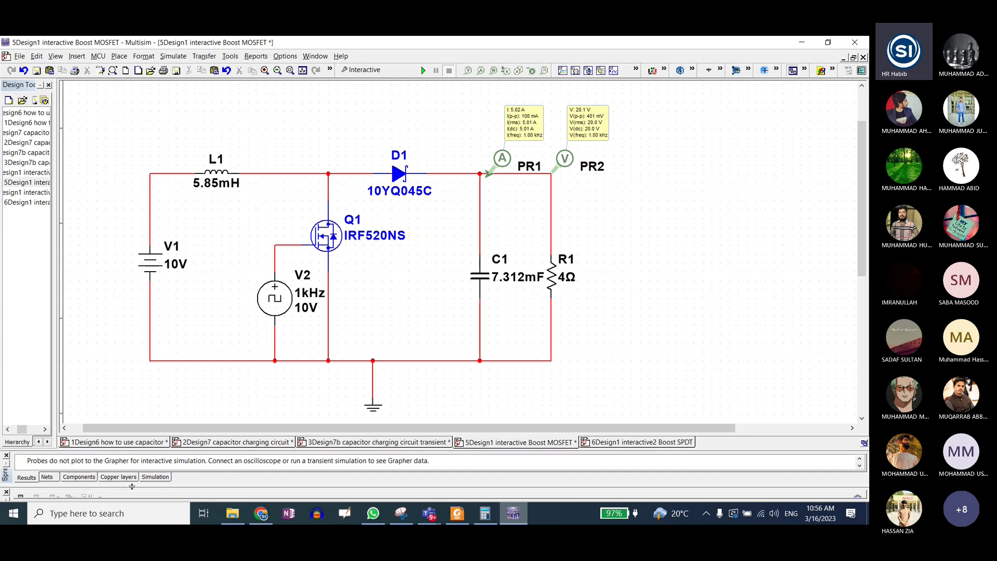
# Open the irf3808.pdf datasheet from the Lab3 MOSFET folder in File Explorer and select its RDS(on) specification
pyautogui.click(232, 514)
pyautogui.click(53, 124)
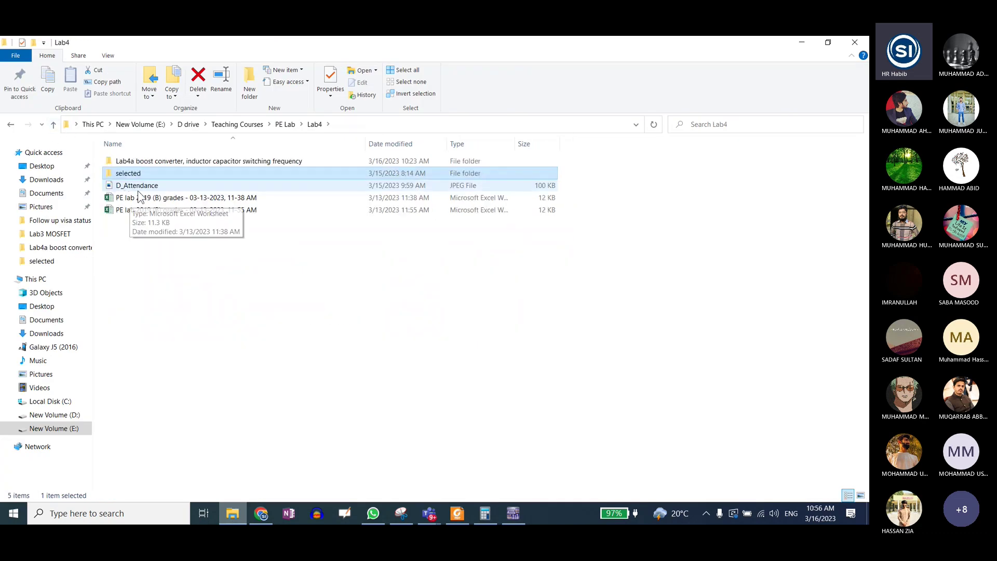
pyautogui.click(53, 124)
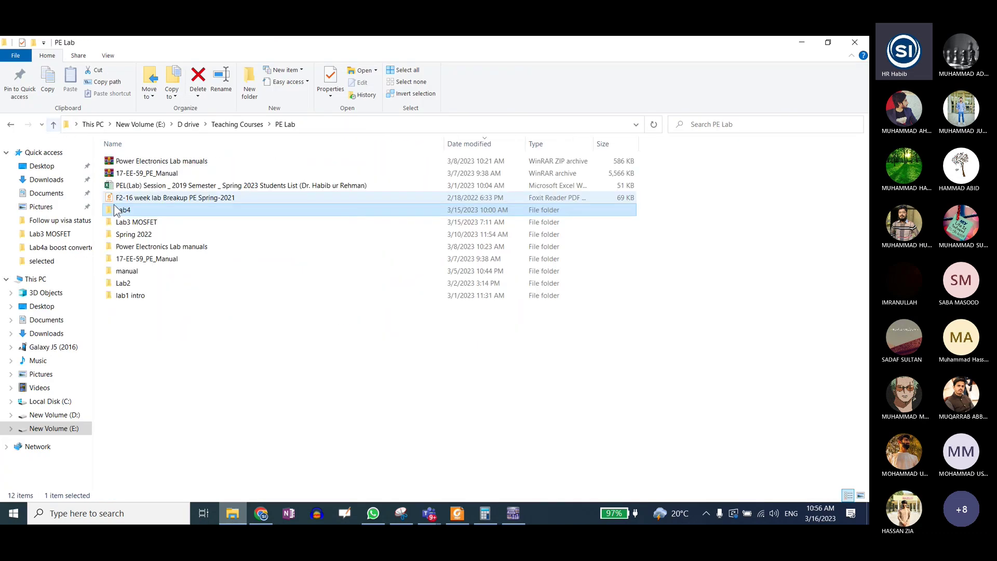
pyautogui.doubleClick(142, 225)
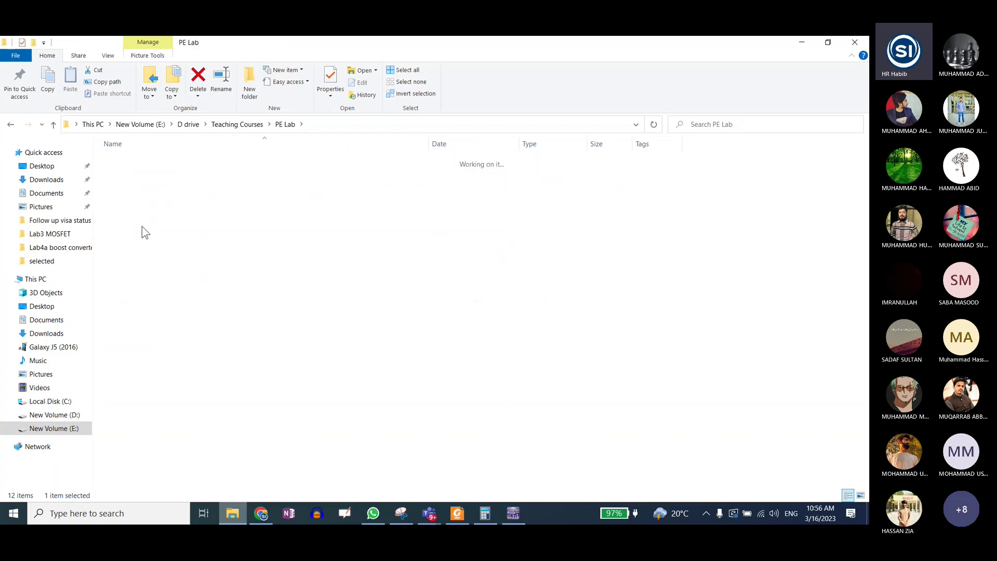
pyautogui.doubleClick(129, 308)
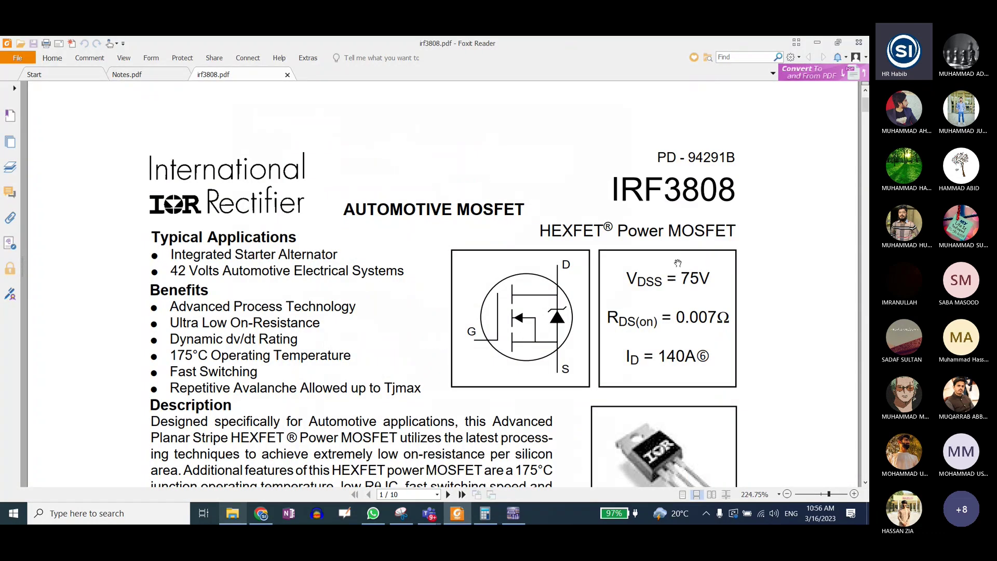
pyautogui.moveTo(608, 318); pyautogui.dragTo(730, 320)
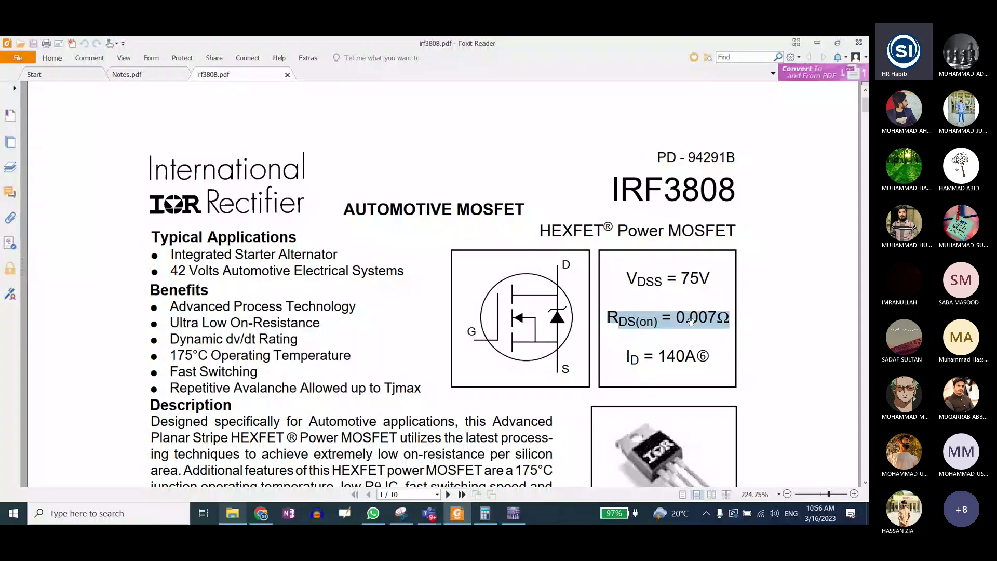
# Check the MOSFET on-resistance in the Notes.pdf duty cycle calculation, then switch to the 6Design1 Boost SPDT design in Multisim
pyautogui.click(460, 515)
pyautogui.click(456, 514)
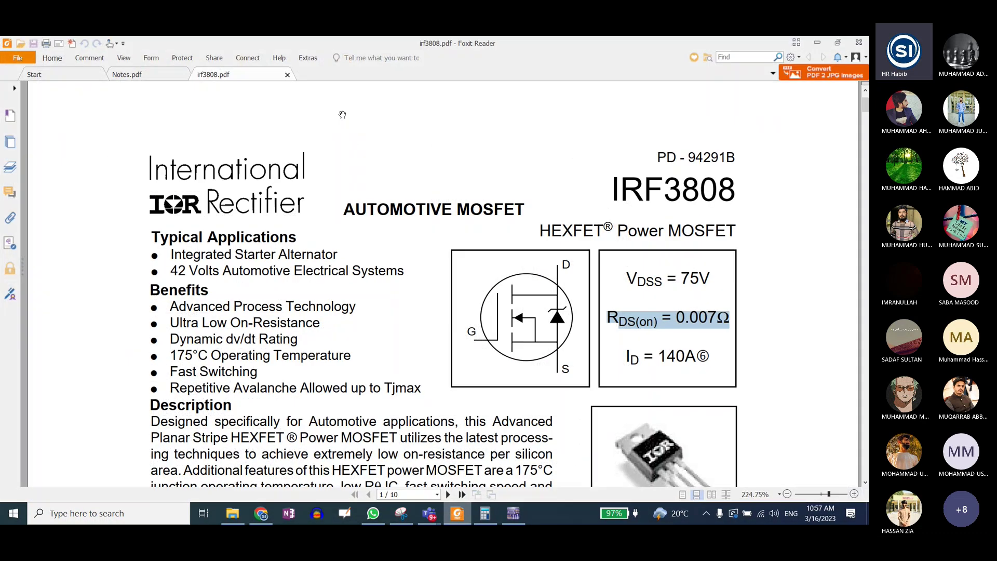
pyautogui.click(163, 76)
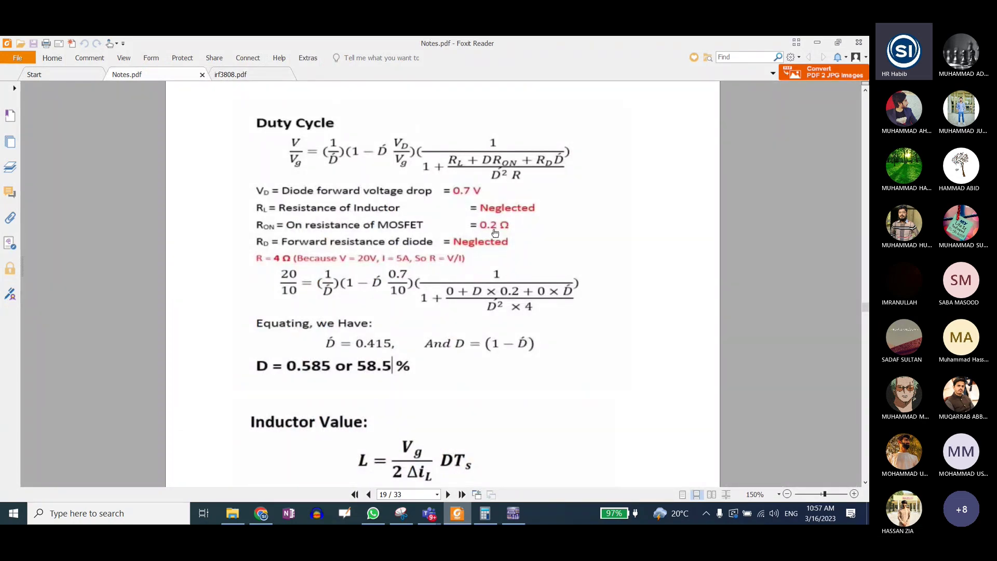
pyautogui.click(513, 514)
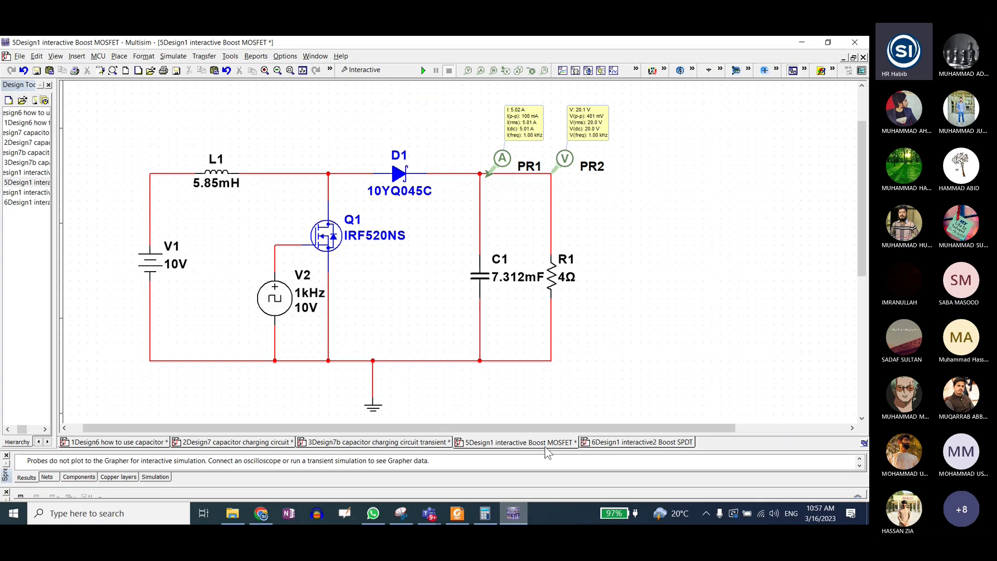
pyautogui.click(637, 442)
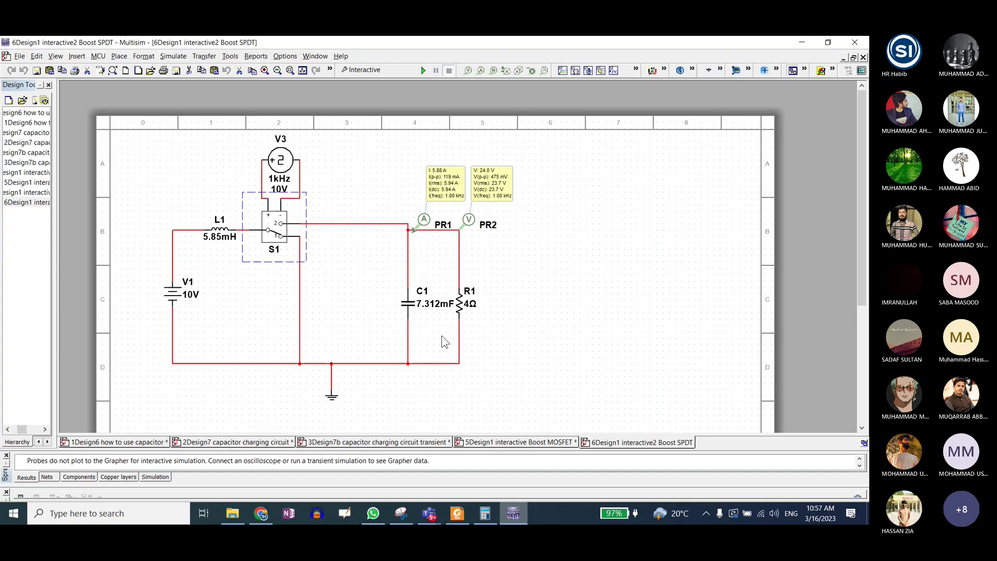
# Calculate 10 ÷ 20 in Calculator beside the Duty Cycle notes, then return to the Boost SPDT schematic in Multisim
pyautogui.hotkey('alt', 'Tab')
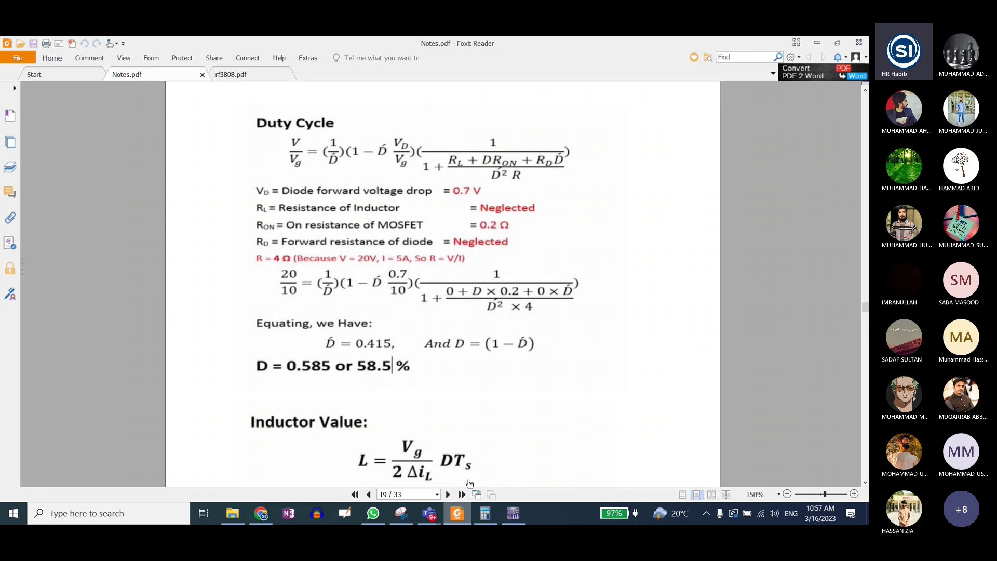
pyautogui.click(485, 513)
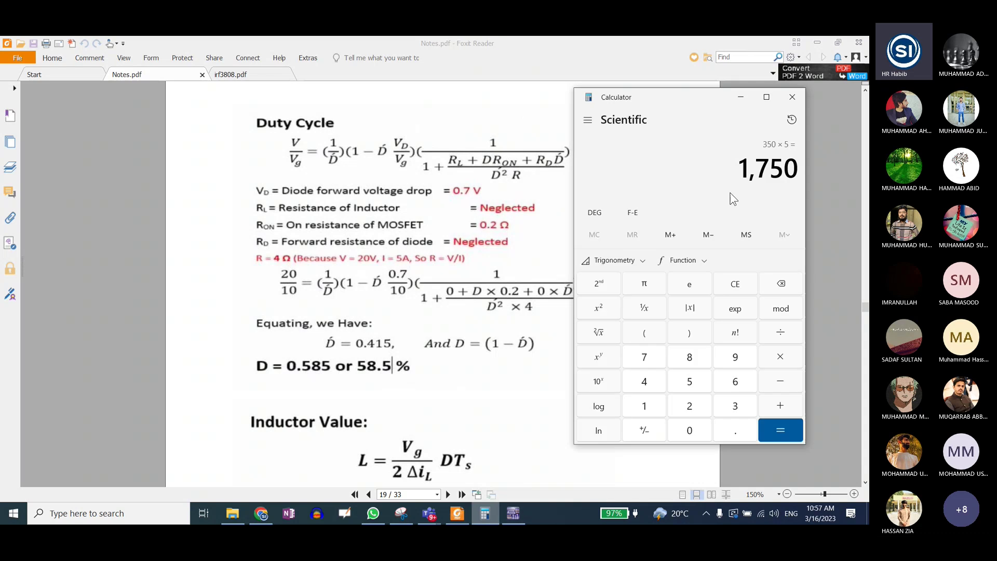
pyautogui.click(691, 284)
pyautogui.write('10/20')
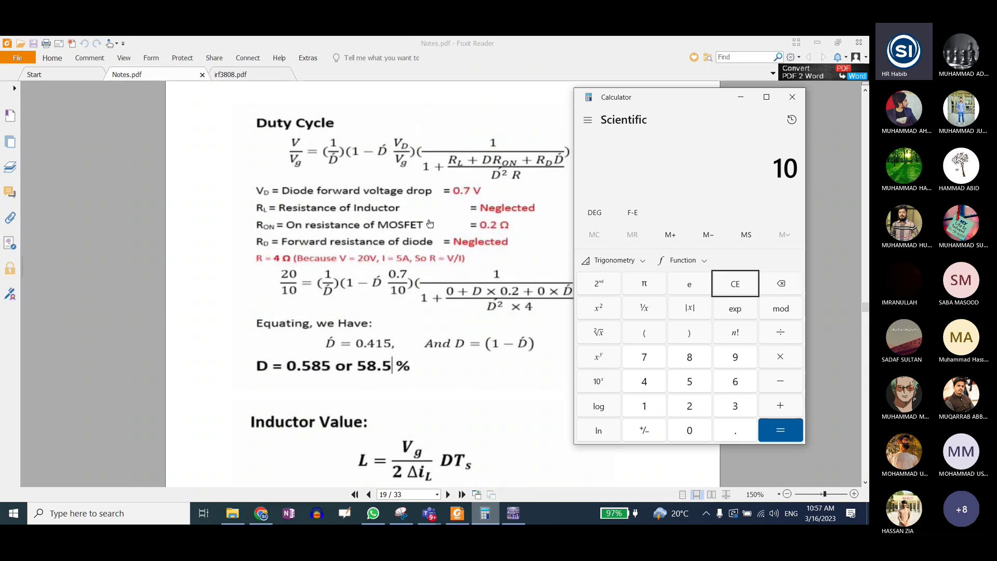
pyautogui.press('Return')
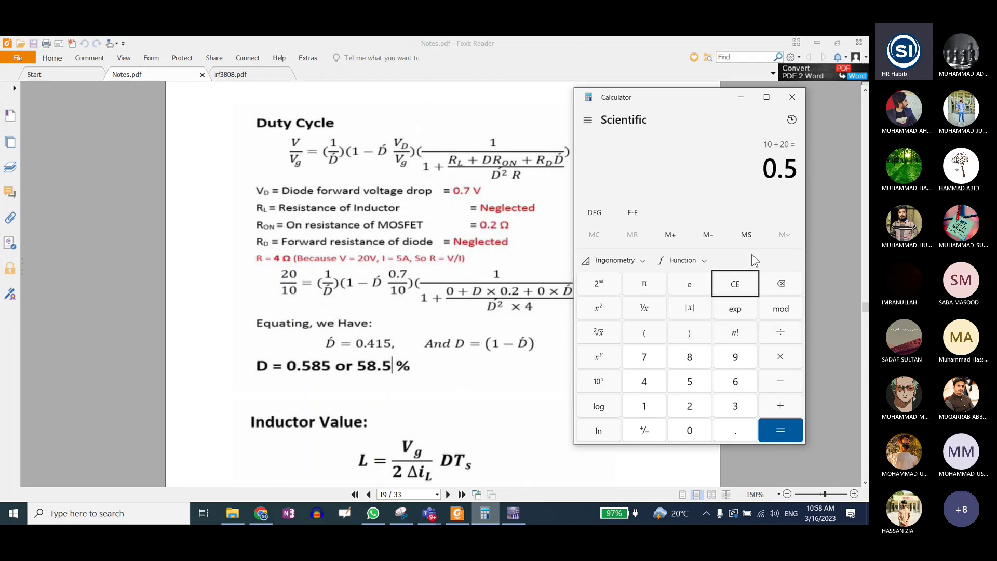
pyautogui.click(741, 97)
pyautogui.click(514, 513)
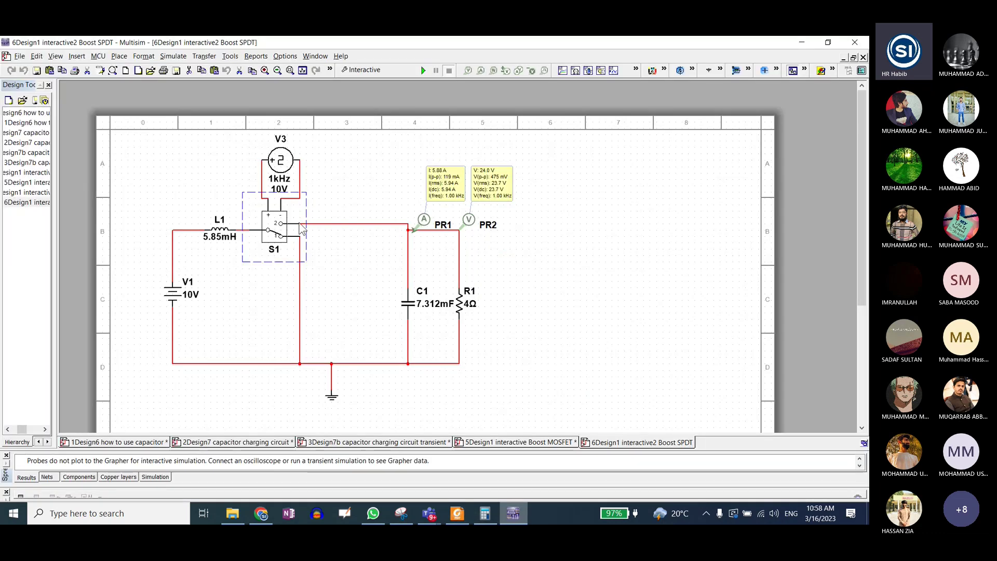
# Set the duty cycle of clock voltage source V3 to 50%
pyautogui.doubleClick(280, 160)
pyautogui.doubleClick(621, 162)
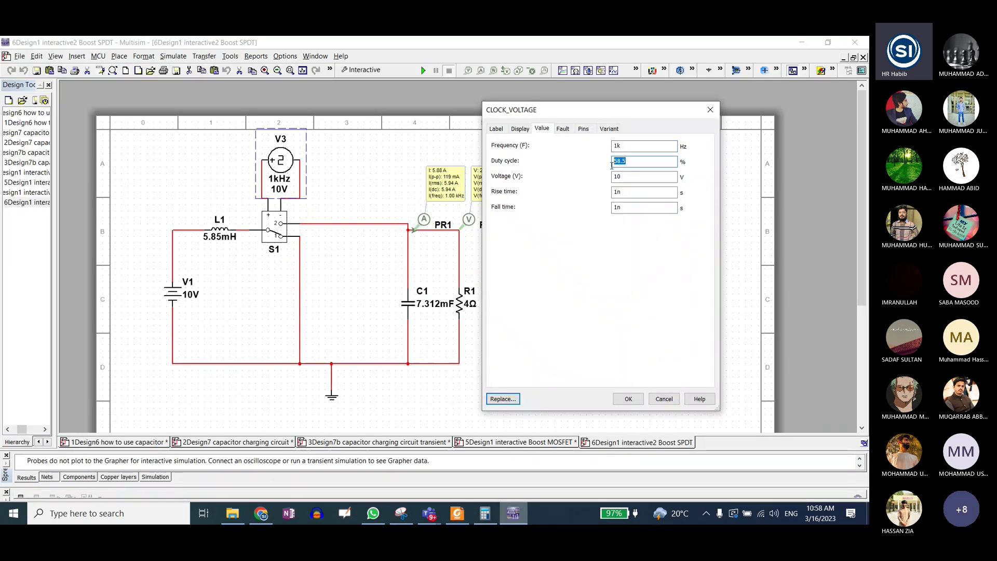
pyautogui.write('50')
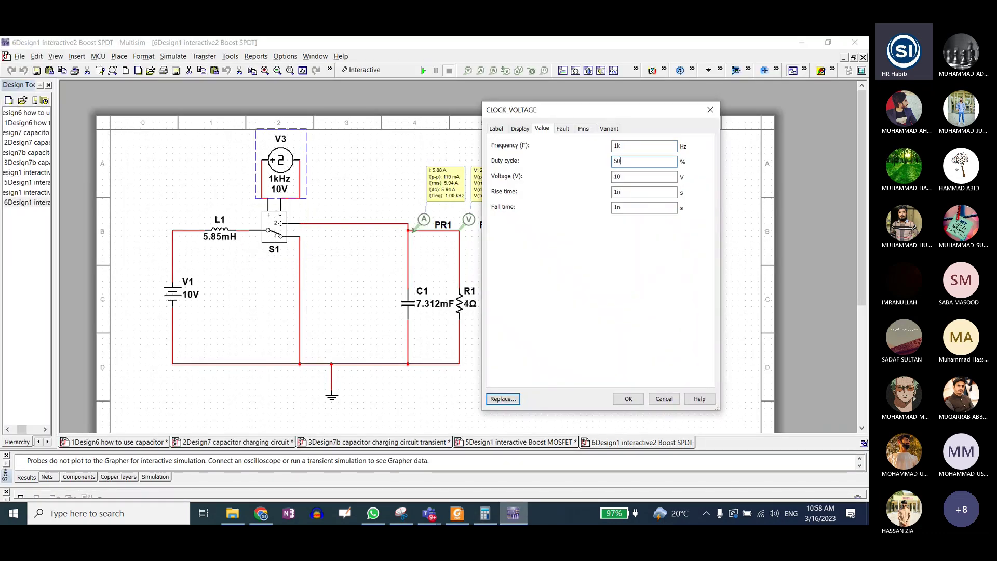
pyautogui.click(628, 399)
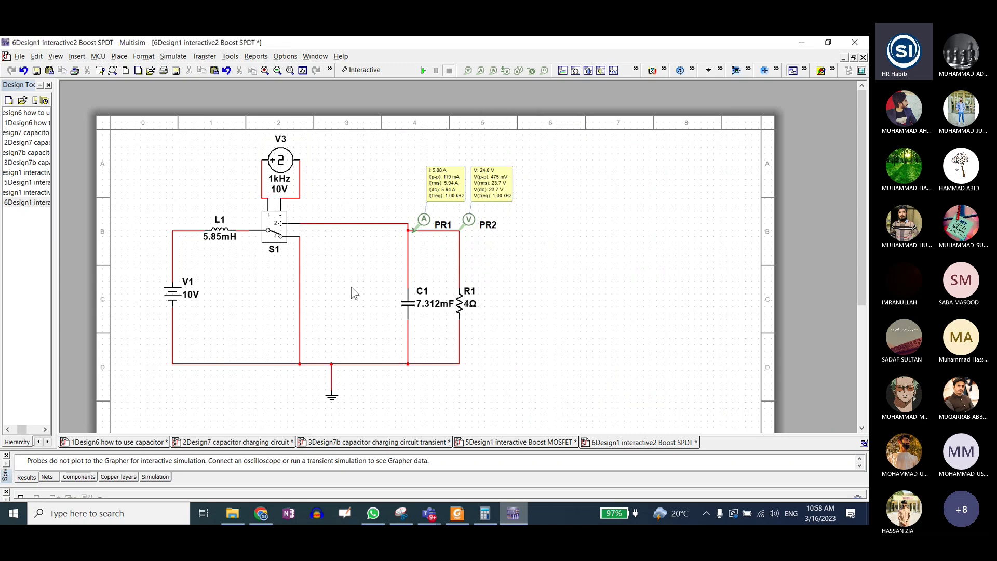
# Check capacitor C1 and resistor R1, then review the boost converter's given data and Inductor Value calculation in Notes.pdf
pyautogui.click(408, 305)
pyautogui.click(460, 303)
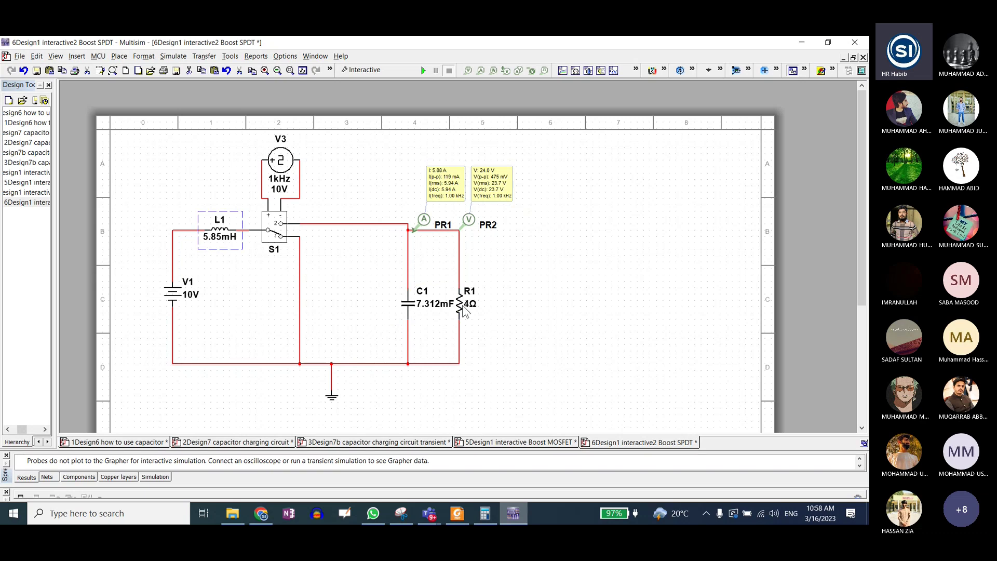
pyautogui.click(457, 514)
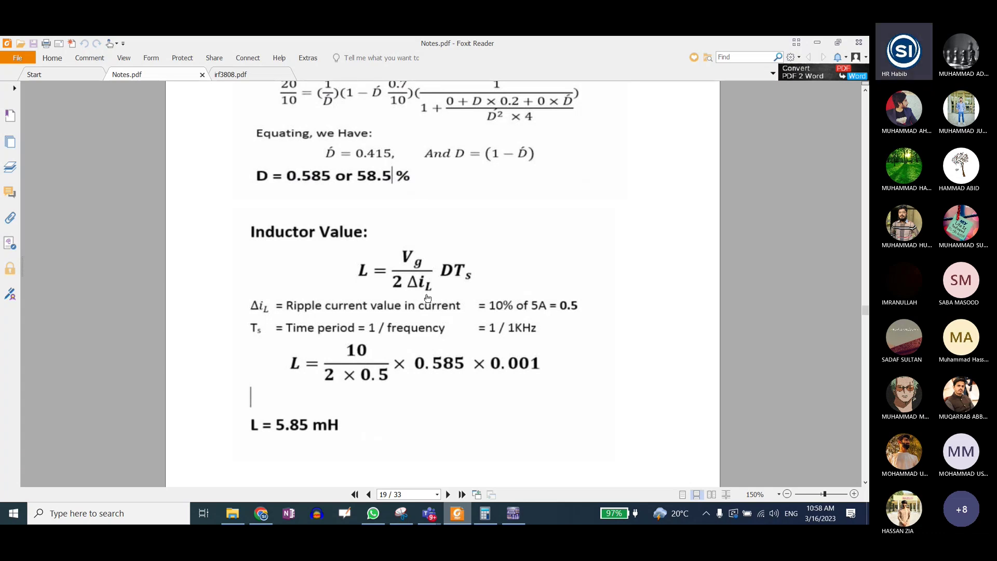
pyautogui.scroll(10, 428, 297)
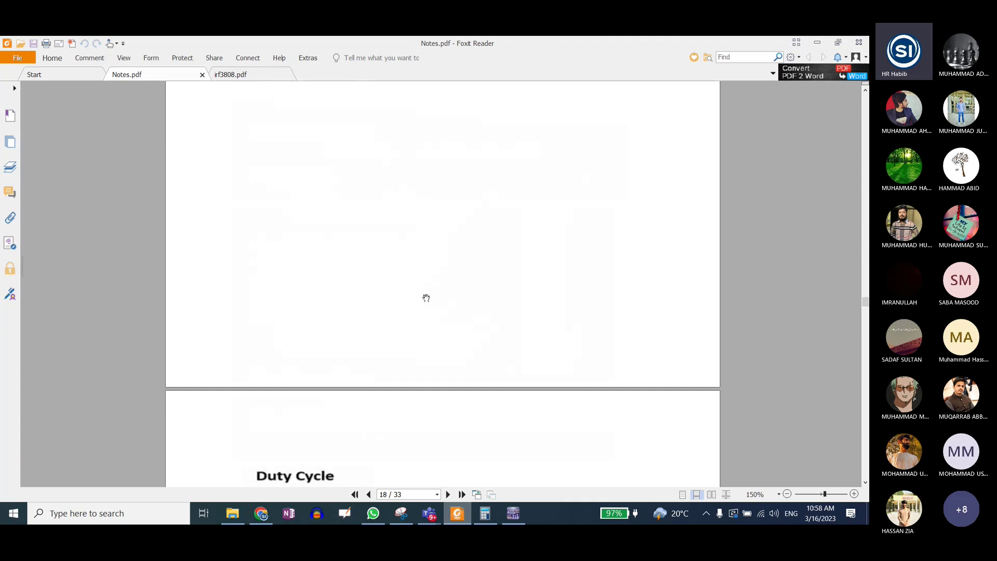
pyautogui.scroll(1, 563, 289)
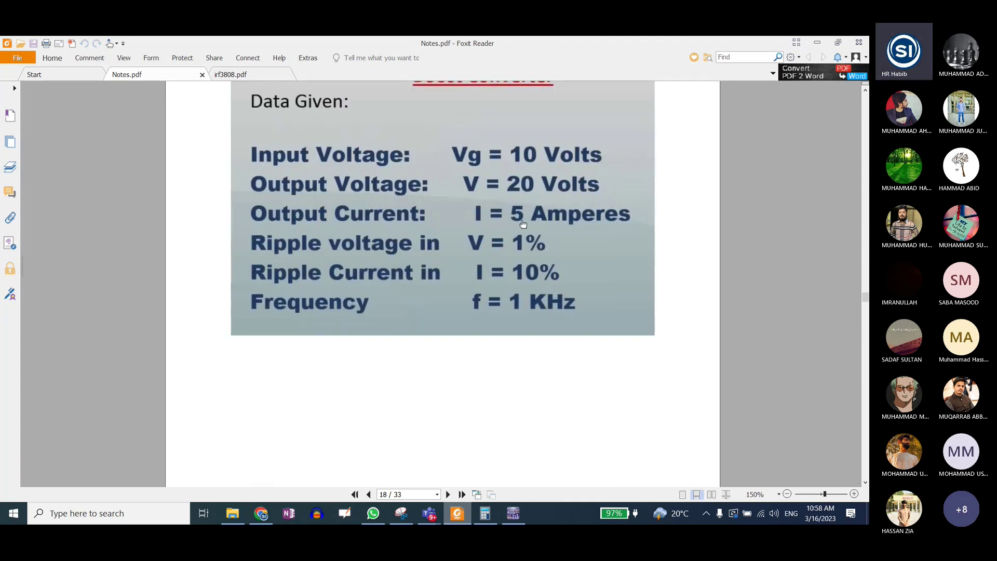
pyautogui.scroll(-10, 523, 224)
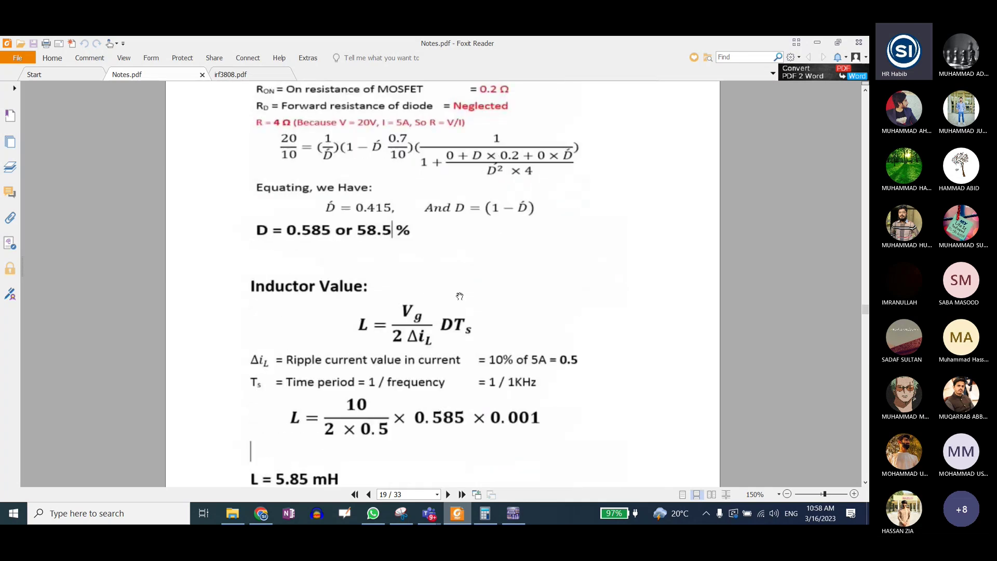
pyautogui.scroll(-1, 460, 302)
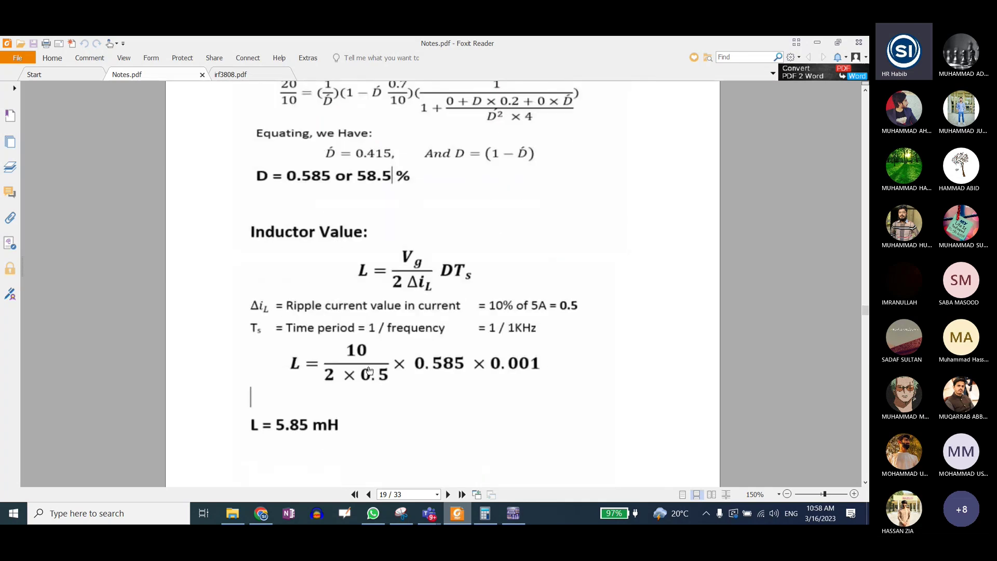
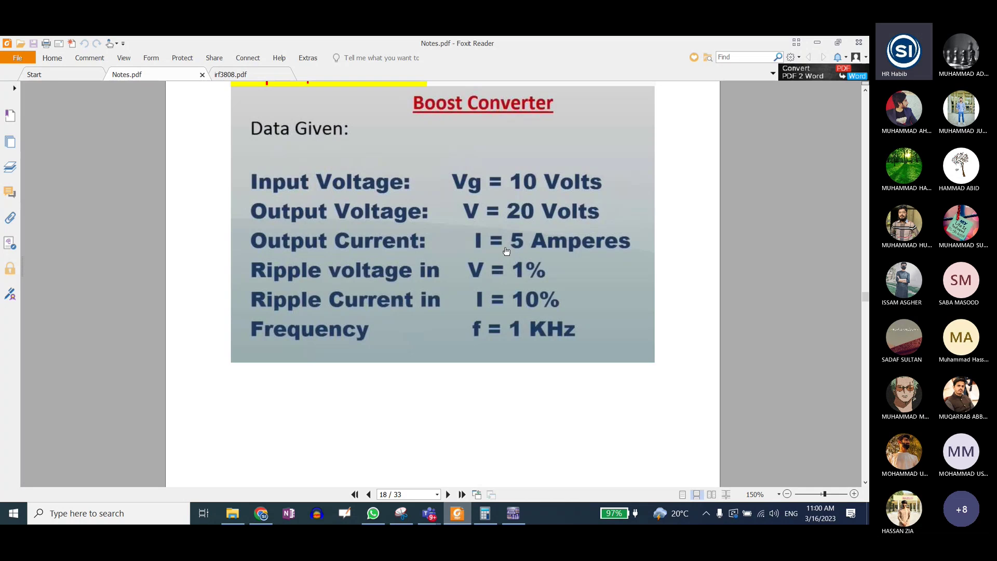
# Go past the duty cycle and inductor calculations in Notes.pdf to review the Capacitor Value formula
pyautogui.scroll(-10, 525, 308)
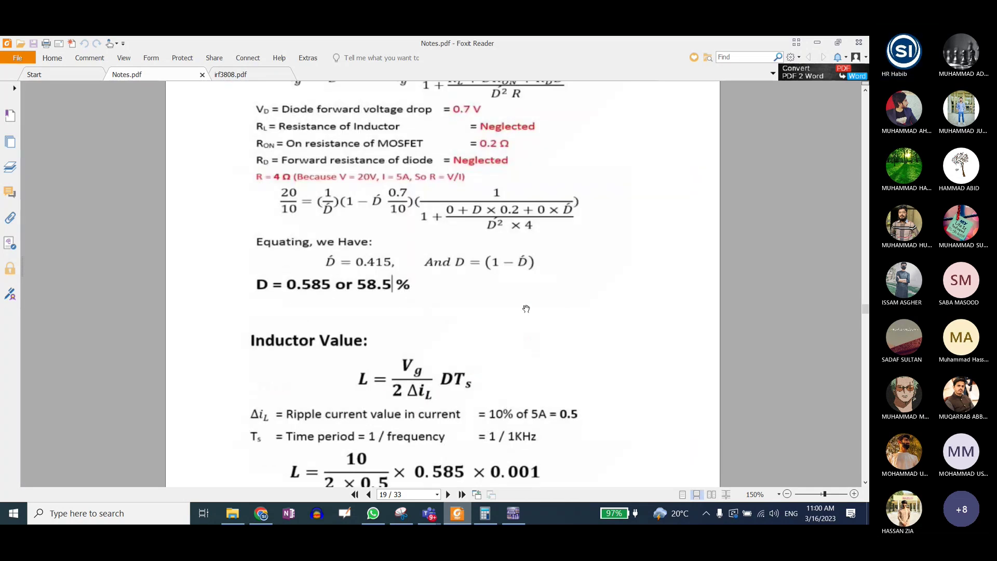
pyautogui.scroll(3, 526, 308)
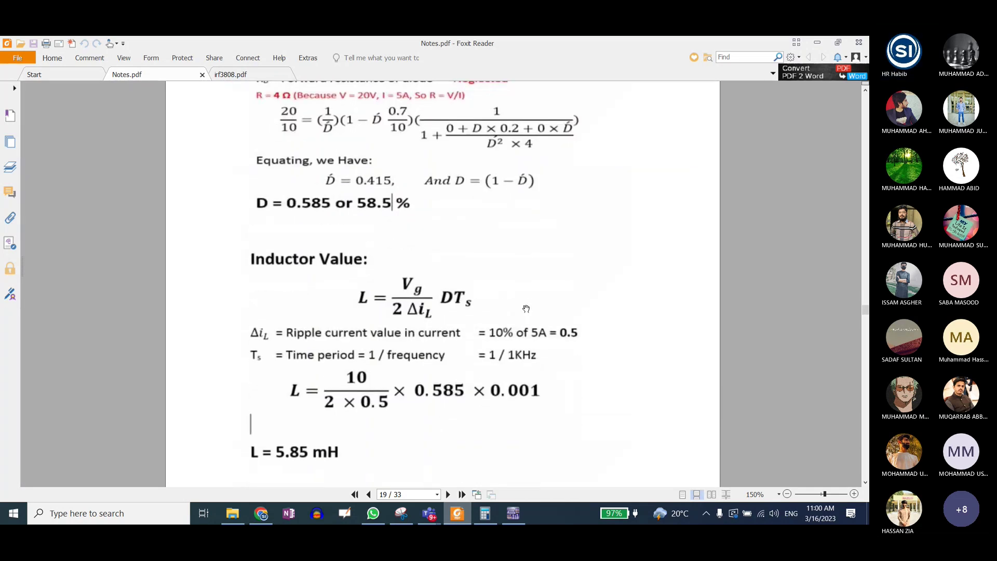
pyautogui.scroll(-6, 526, 309)
pyautogui.scroll(-5, 526, 308)
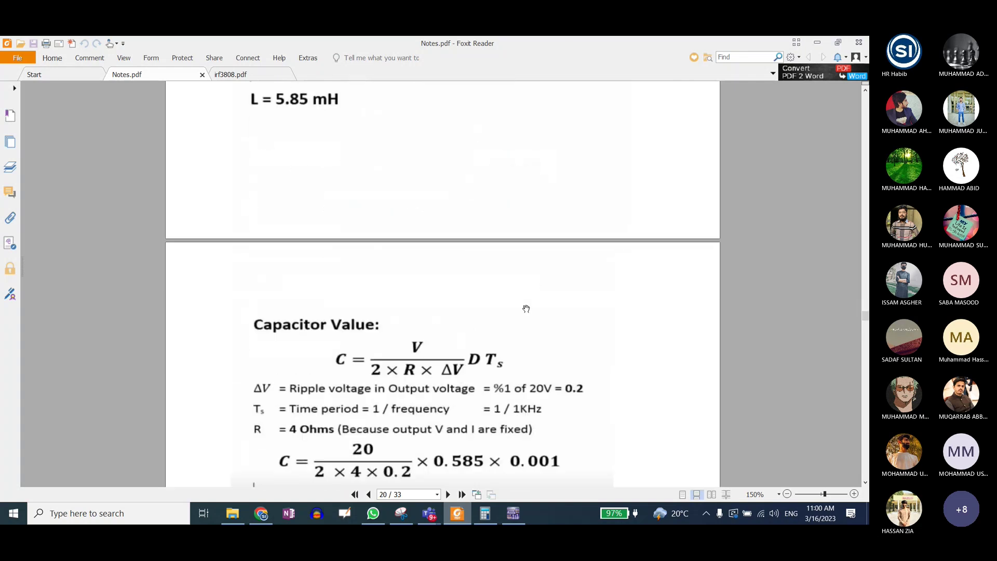
pyautogui.scroll(-1, 526, 308)
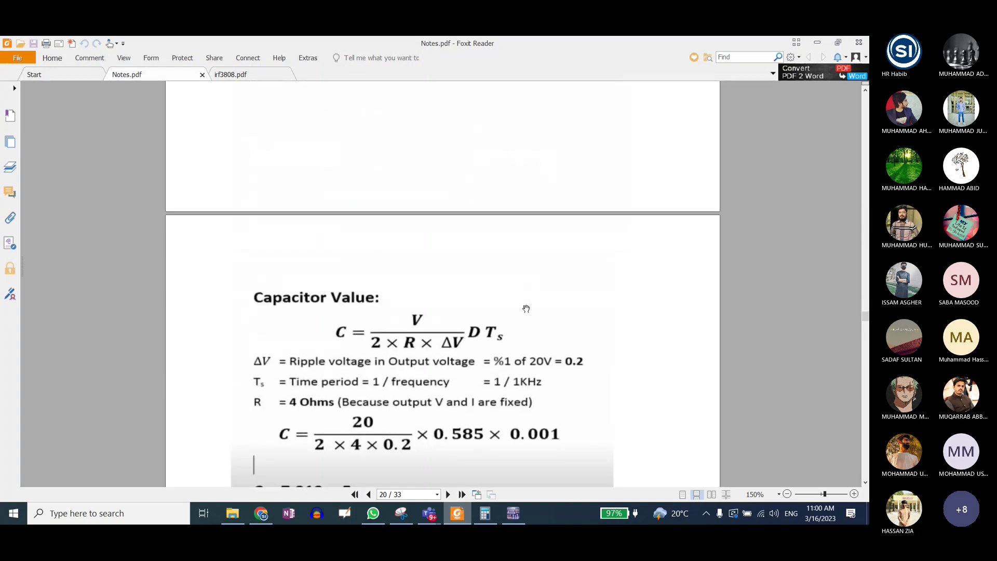
# Calculate 117 ÷ 100 in Calculator beside the Capacitor Value notes, then put Calculator away
pyautogui.hotkey('alt', 'Tab')
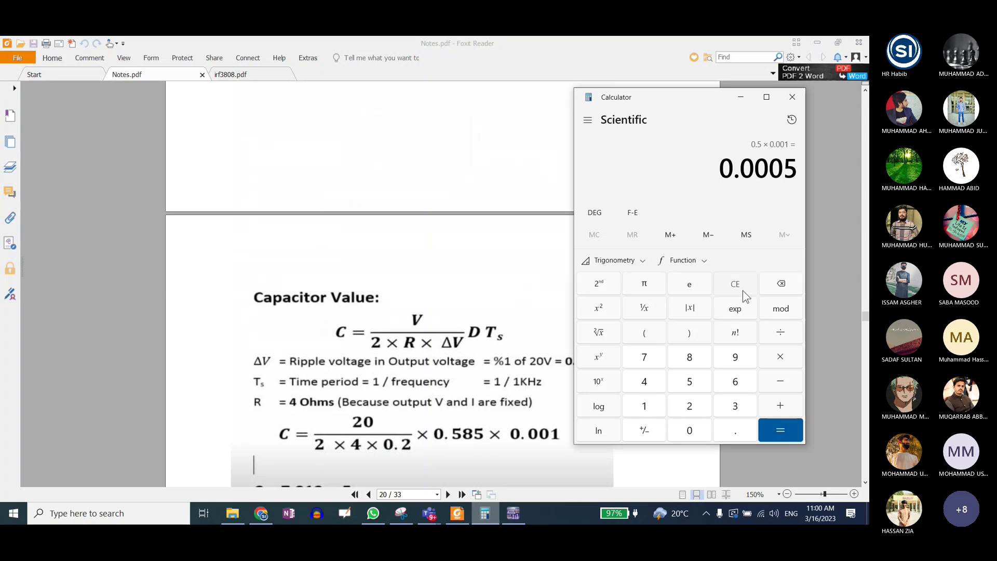
pyautogui.click(743, 291)
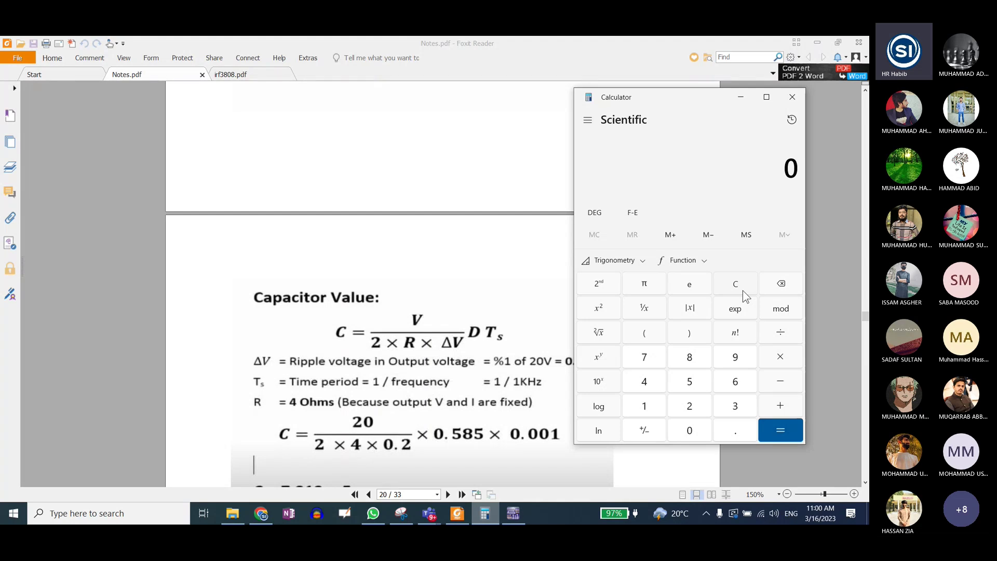
pyautogui.write('117')
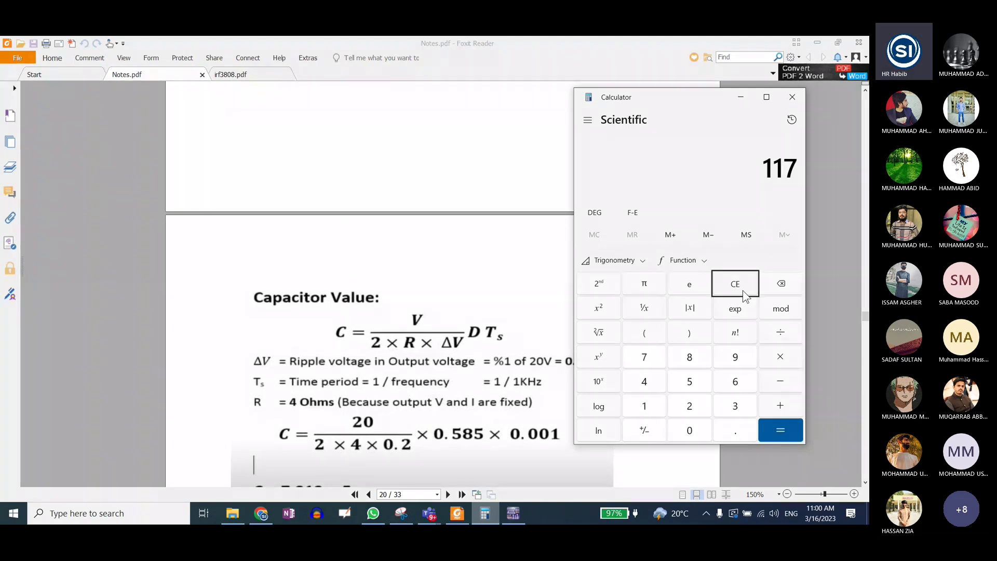
pyautogui.write('/100')
pyautogui.press('Return')
pyautogui.click(741, 97)
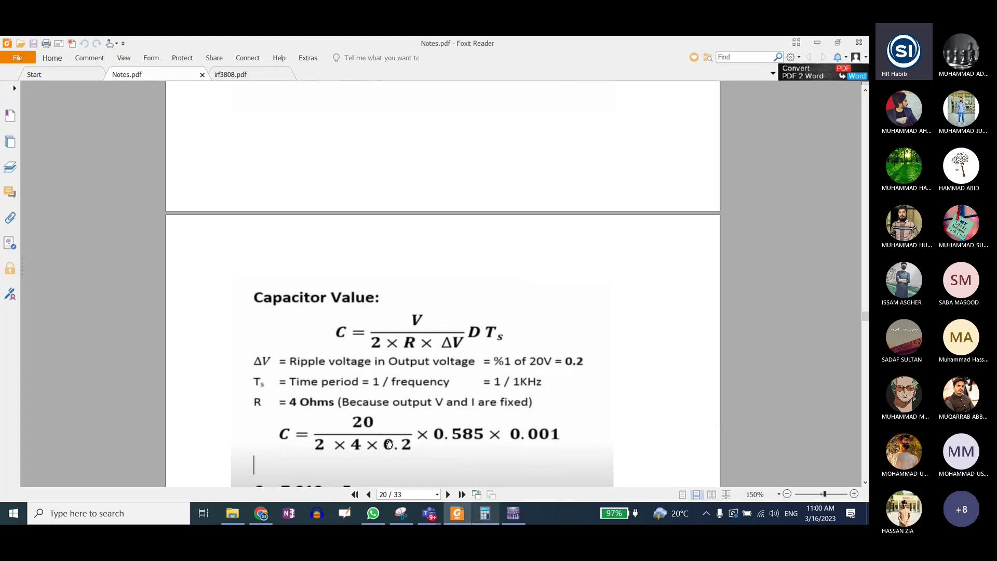
# Recalculate the capacitor value in Calculator as 20 ÷ 1.6 × 0.5 × 0.001, following the Capacitor Value formula
pyautogui.scroll(-1, 389, 444)
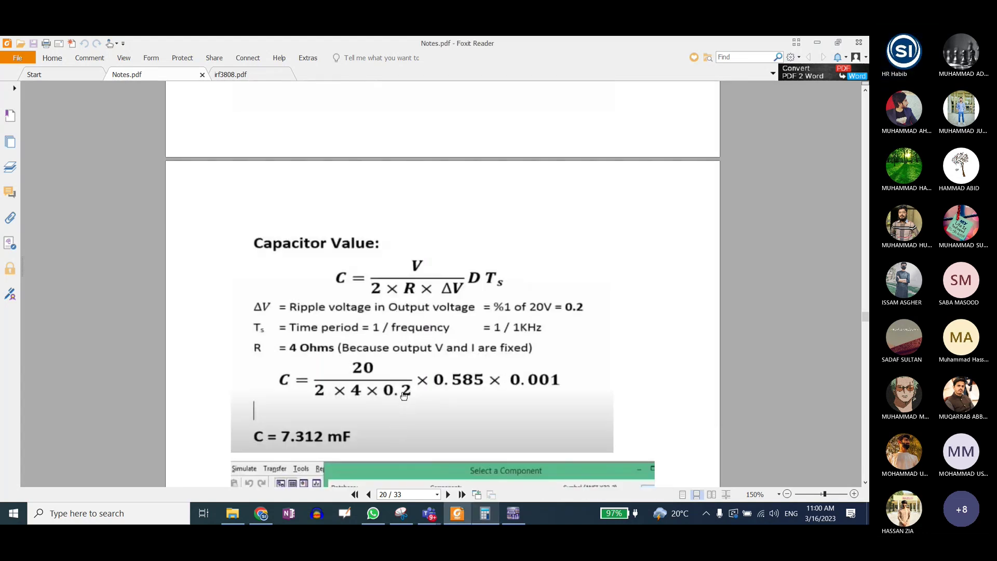
pyautogui.click(485, 514)
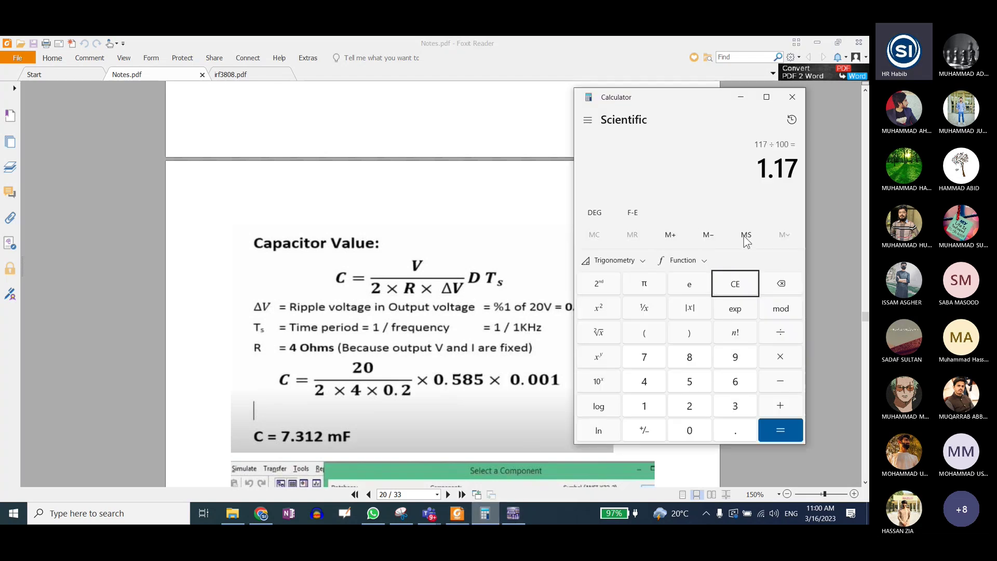
pyautogui.click(735, 284)
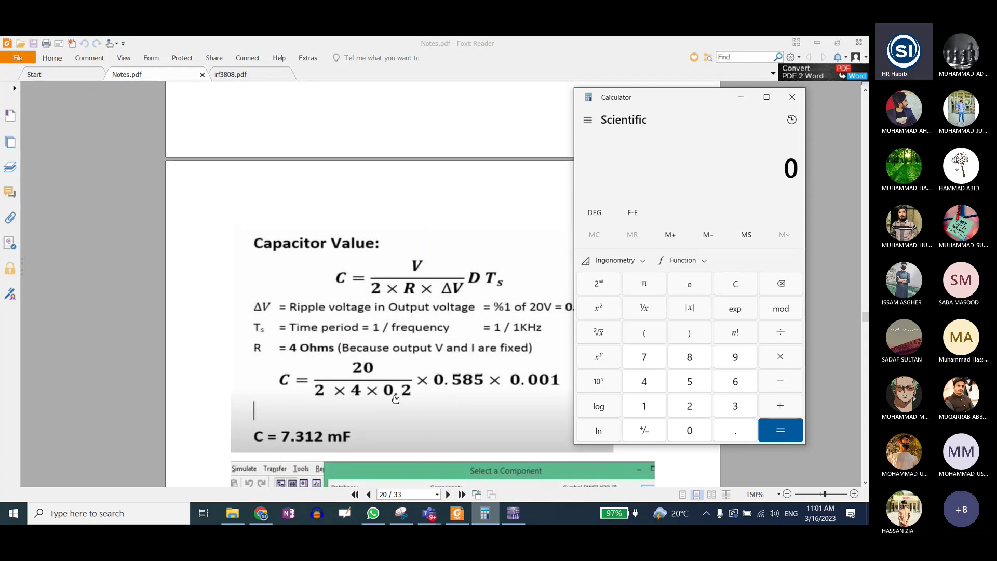
pyautogui.write('20')
pyautogui.write('/1.6')
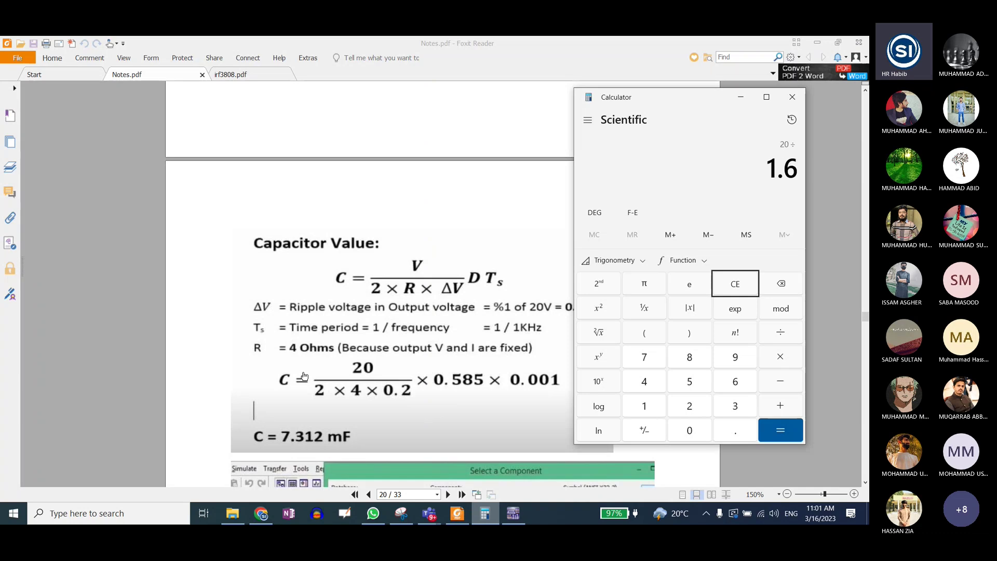
pyautogui.write('*0.5*0.001')
pyautogui.press('Return')
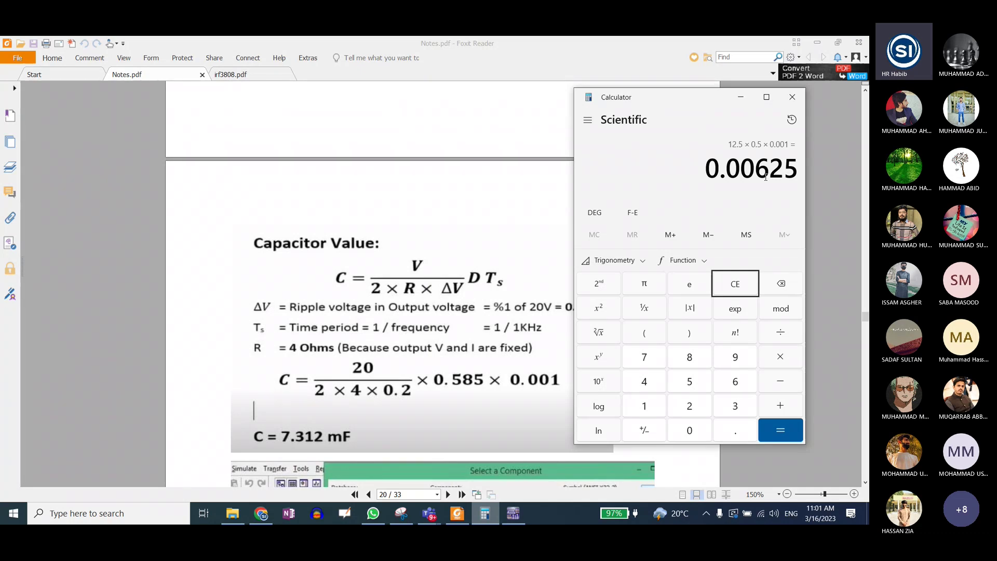
# Return to the Boost SPDT design in Multisim and set capacitor C1's capacitance to 6.25 m, accepting the entry despite the syntax warning
pyautogui.click(513, 513)
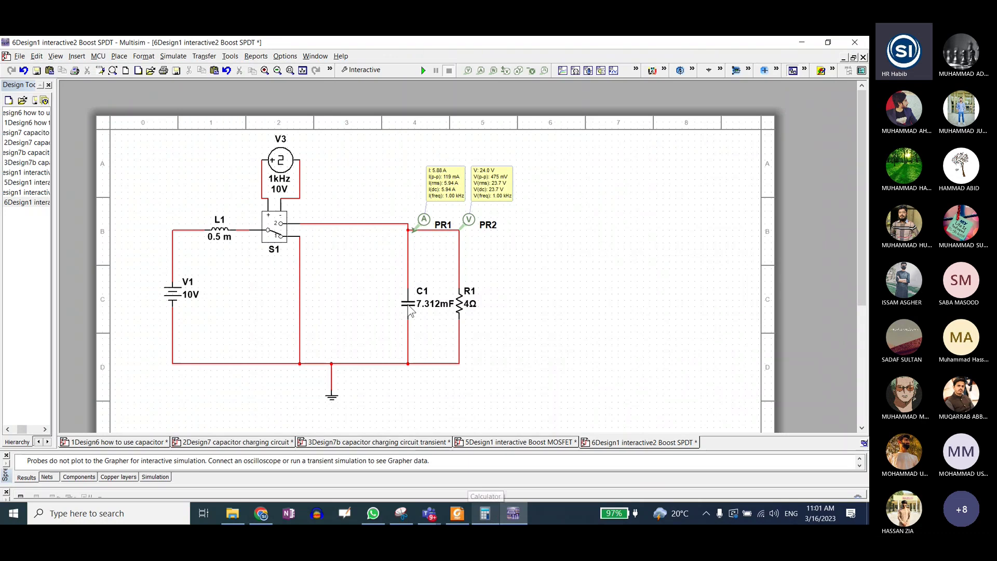
pyautogui.doubleClick(423, 304)
pyautogui.moveTo(573, 151); pyautogui.dragTo(555, 153)
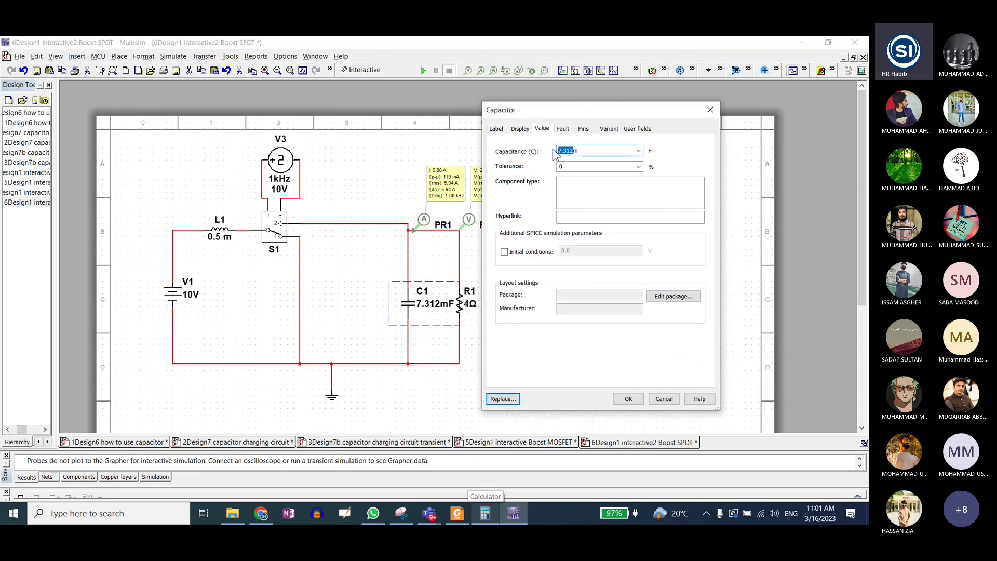
pyautogui.write('6.25')
pyautogui.press('Return')
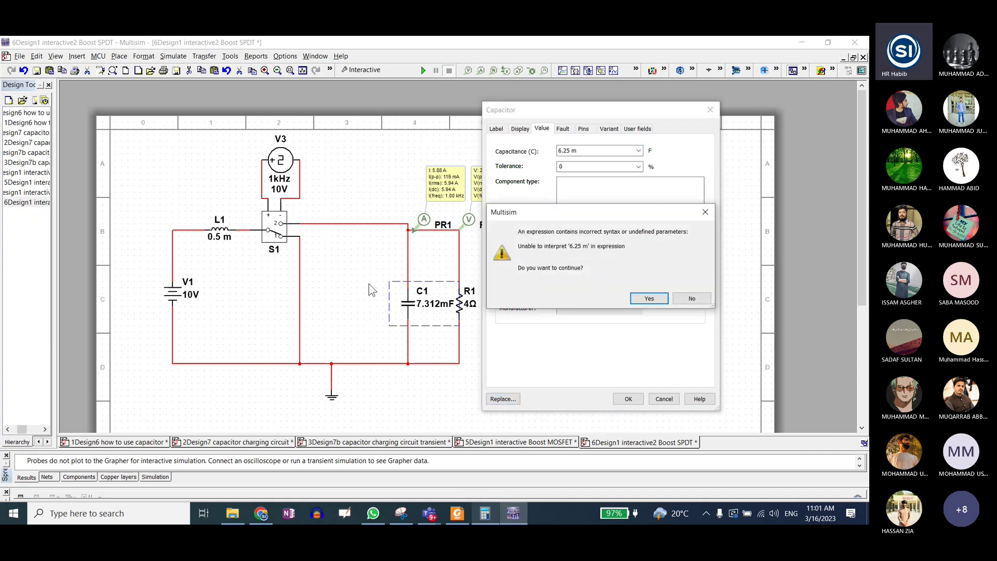
pyautogui.press('Return')
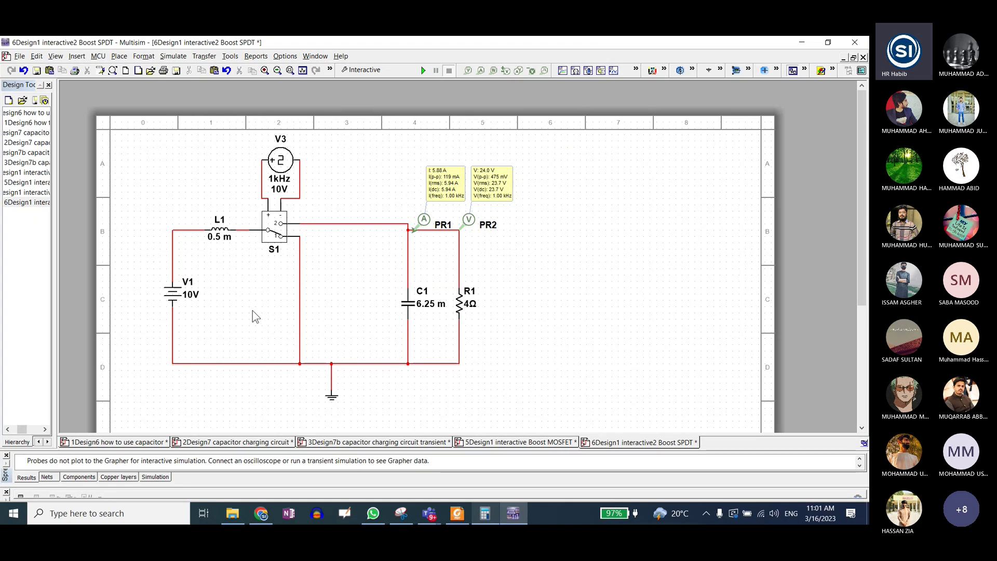
# Run the interactive simulation twice, continuing past the netlist error, and stop it after checking the probes and the netlist check report
pyautogui.click(174, 298)
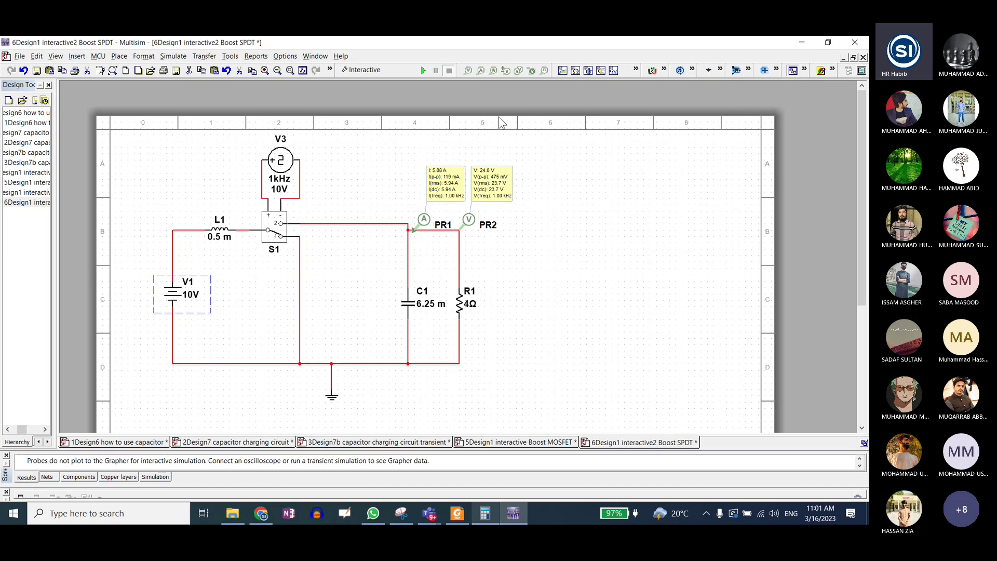
pyautogui.click(424, 70)
pyautogui.press('Return')
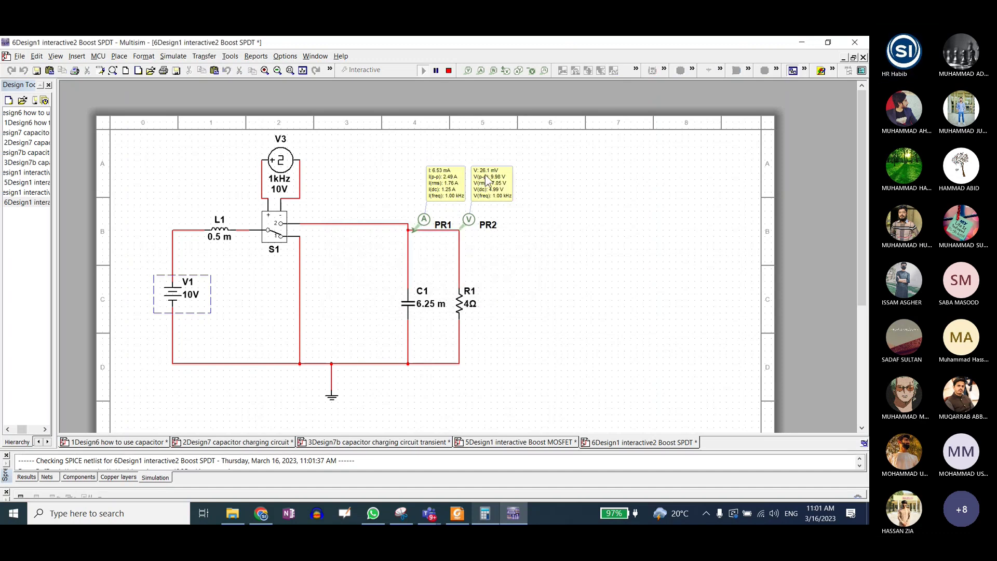
pyautogui.click(449, 71)
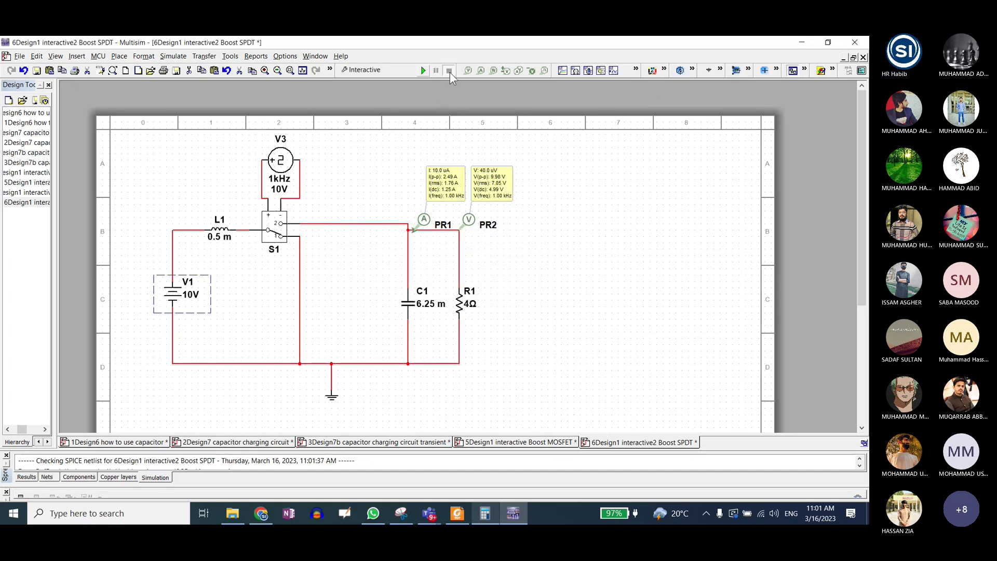
pyautogui.click(424, 70)
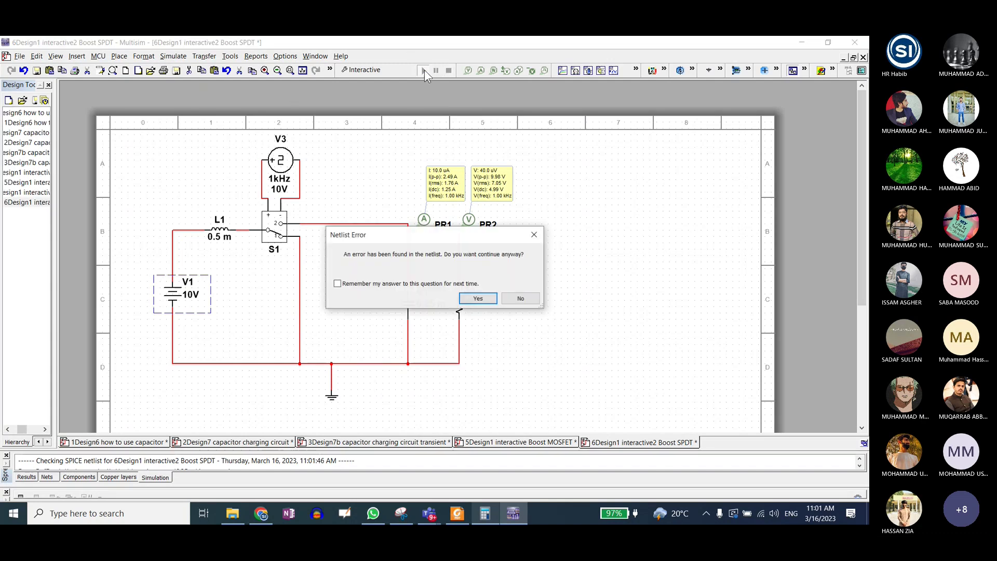
pyautogui.click(468, 298)
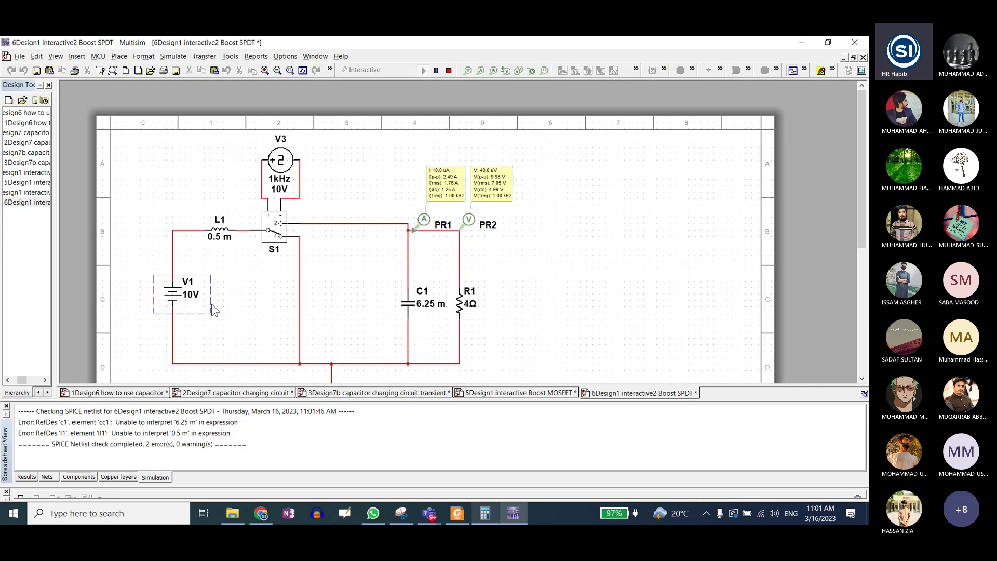
pyautogui.click(449, 70)
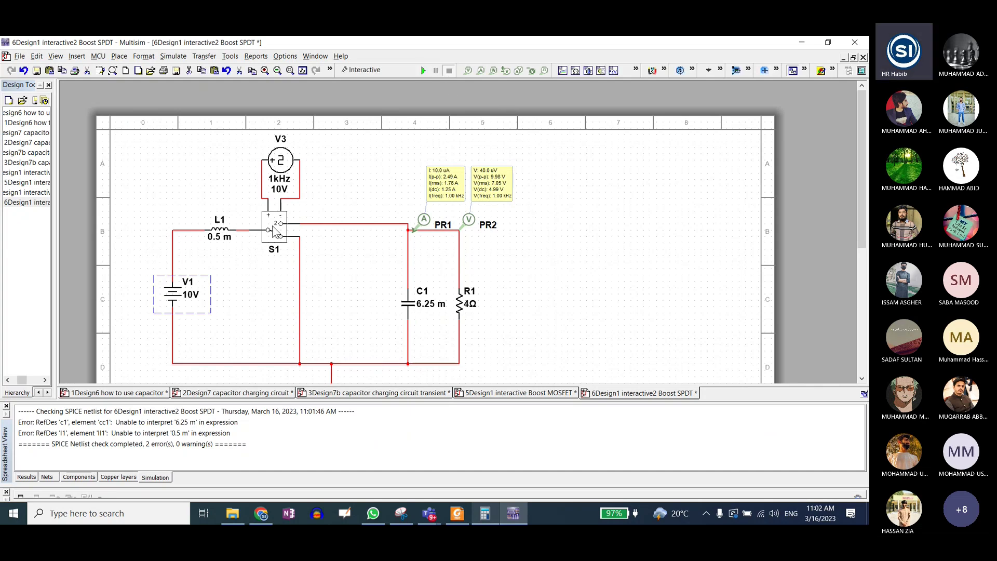
# Set inductor L1's inductance to 0.5m, with no space before the unit prefix
pyautogui.doubleClick(220, 231)
pyautogui.click(572, 153)
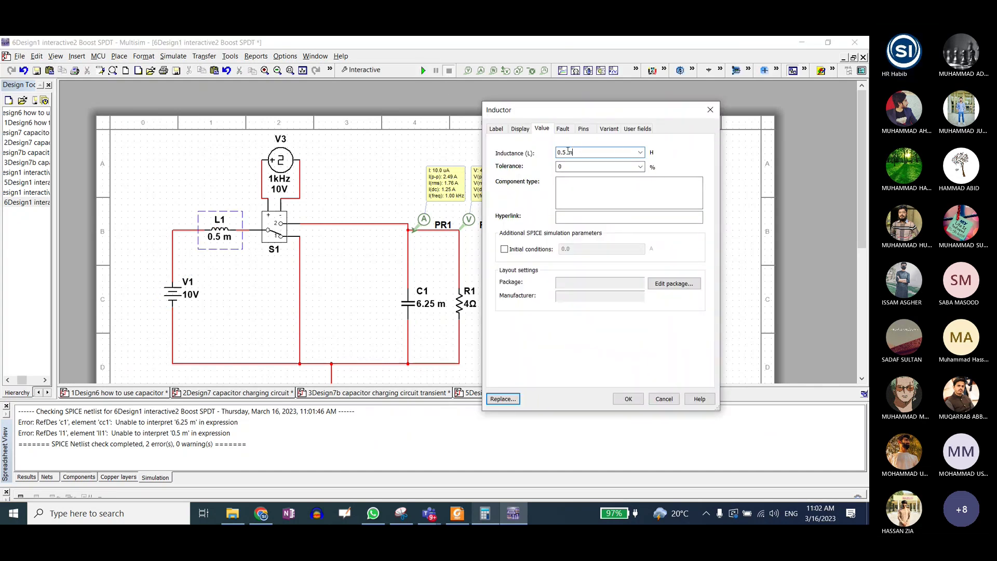
pyautogui.press('BackSpace')
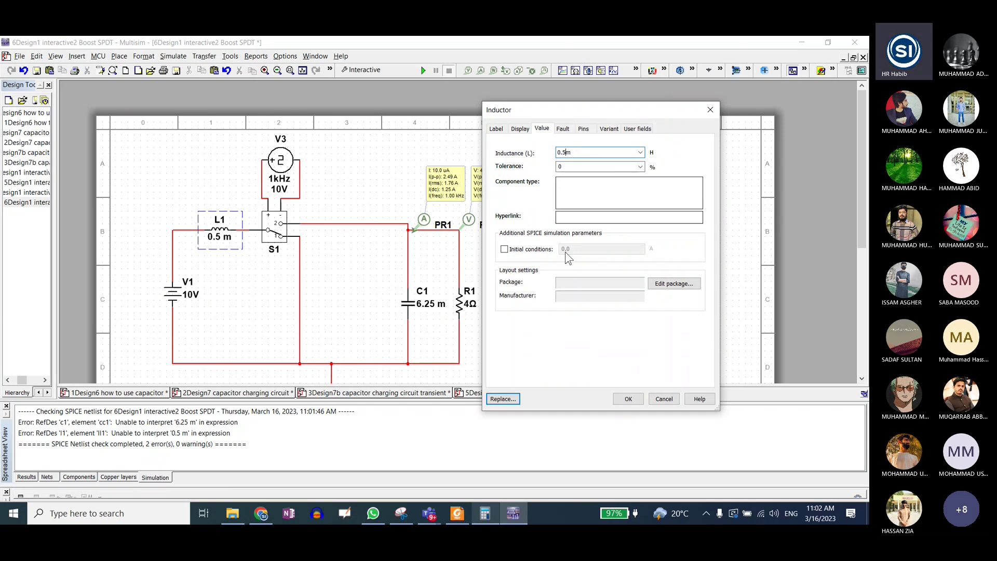
pyautogui.click(629, 399)
# Set capacitor C1's capacitance to 6.25m without a space and run the interactive simulation
pyautogui.doubleClick(437, 307)
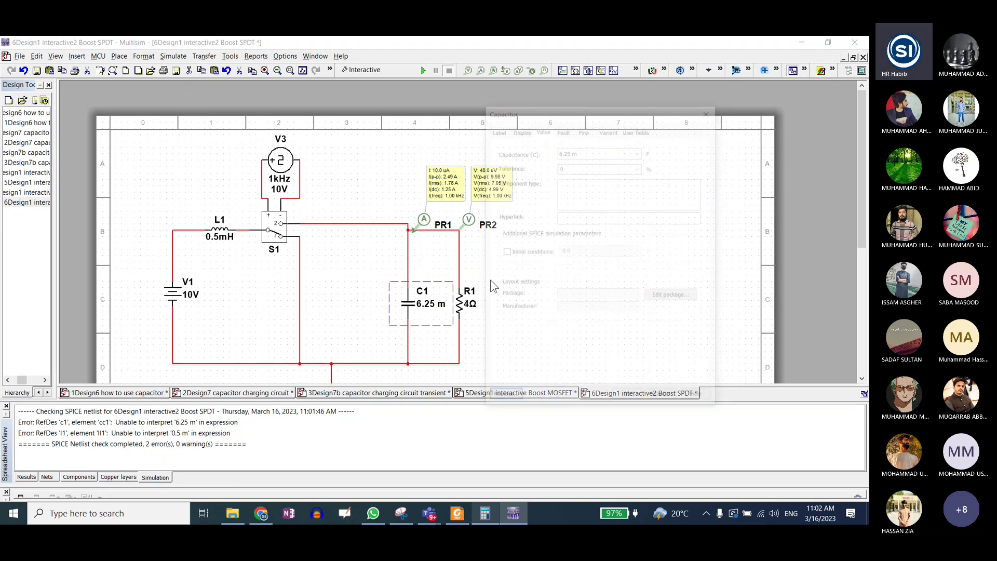
pyautogui.click(573, 150)
pyautogui.press('BackSpace')
pyautogui.write('F')
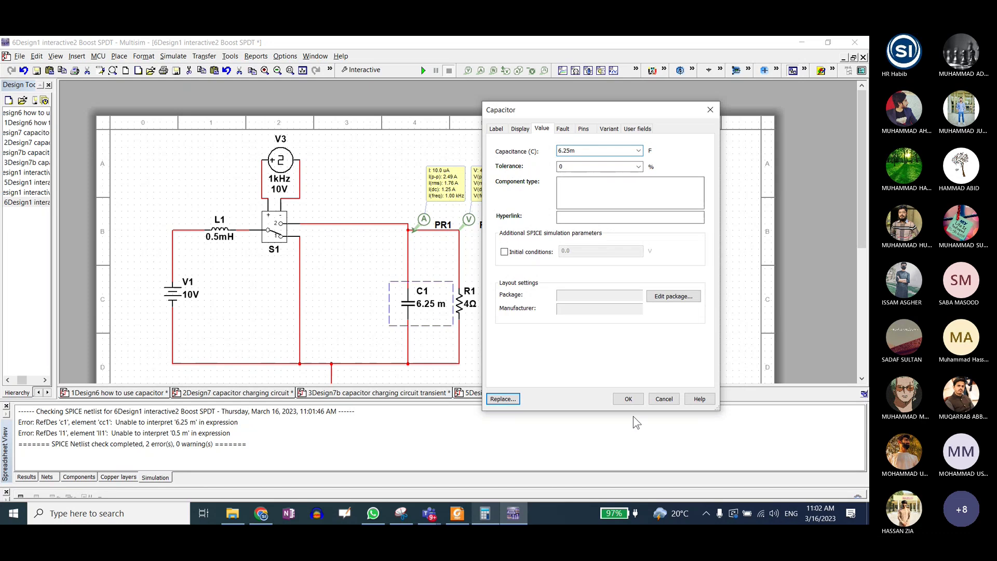
pyautogui.press('Return')
pyautogui.click(424, 70)
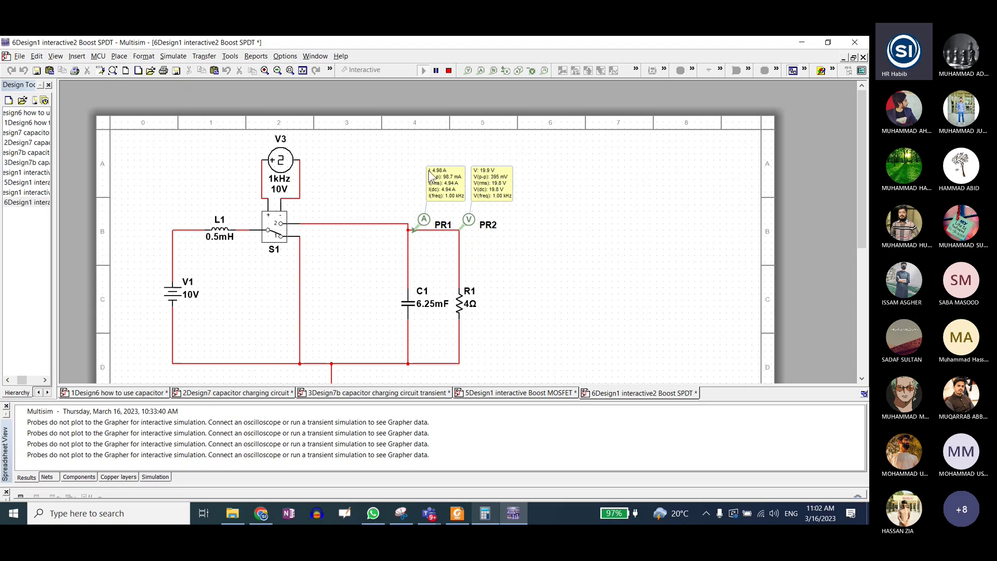
# Compare the probe readings with the Boost Converter given data in Notes.pdf, and view the Power Electronics Lab 4 web page in the browser
pyautogui.click(457, 513)
pyautogui.scroll(15, 456, 332)
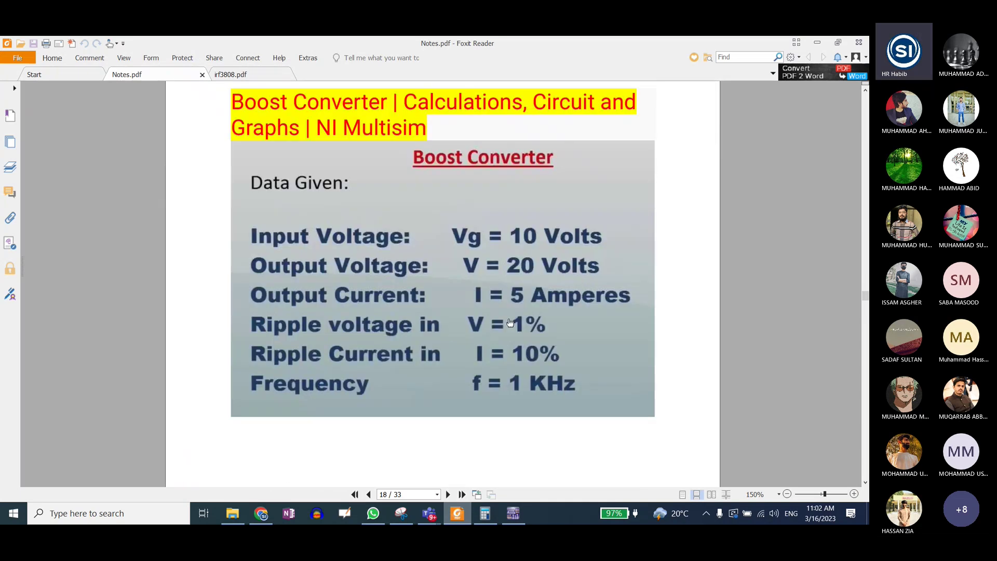
pyautogui.click(513, 513)
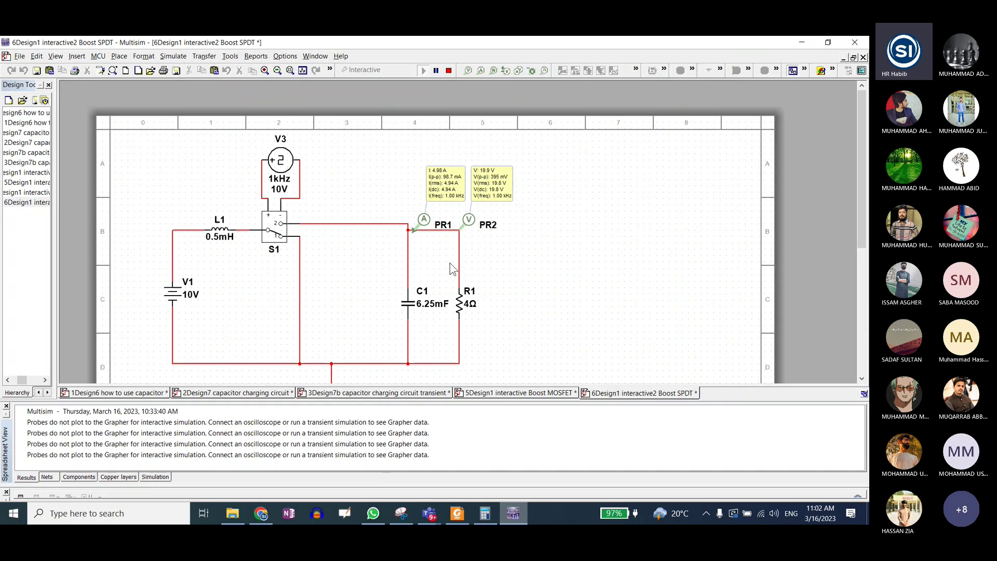
pyautogui.click(266, 511)
pyautogui.click(52, 46)
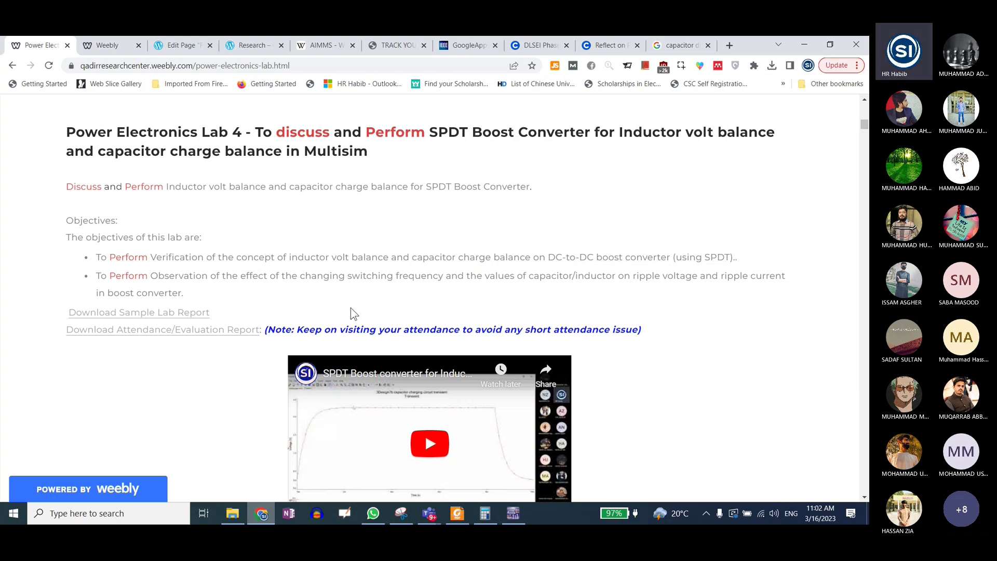
pyautogui.click(463, 513)
# Switch to File Explorer and open the "selected" folder inside PE Lab's Lab4 folder
pyautogui.click(232, 514)
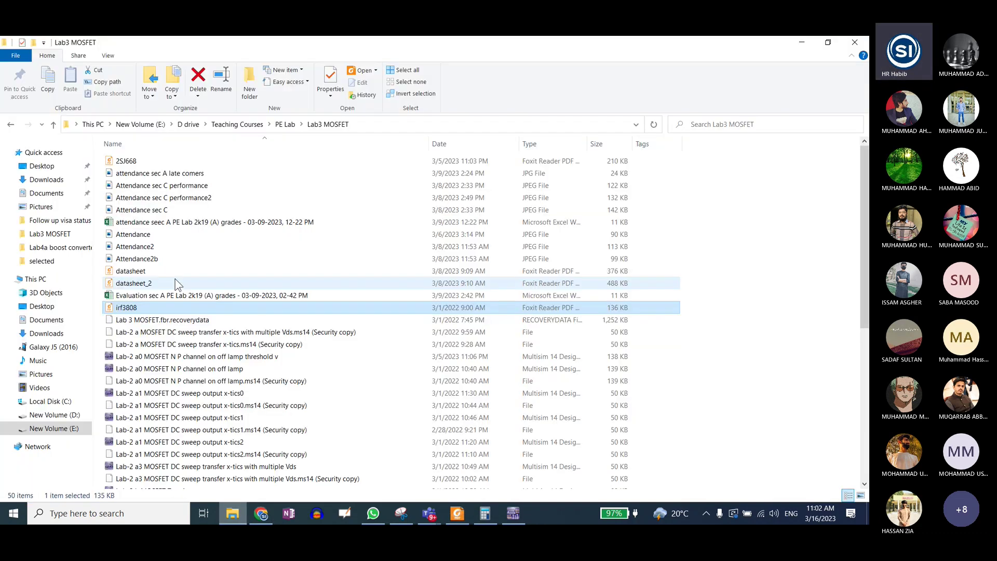
pyautogui.click(53, 125)
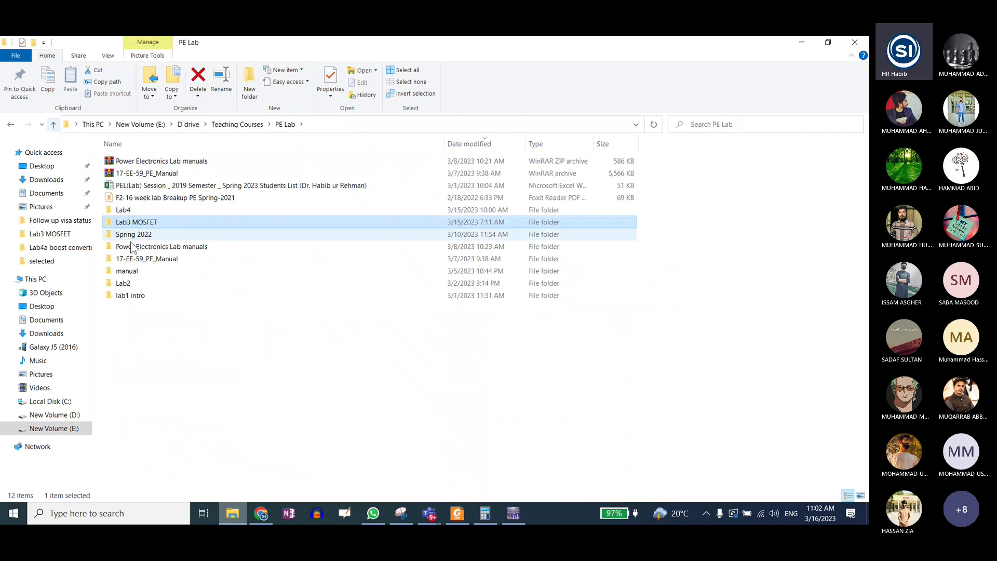
pyautogui.doubleClick(133, 212)
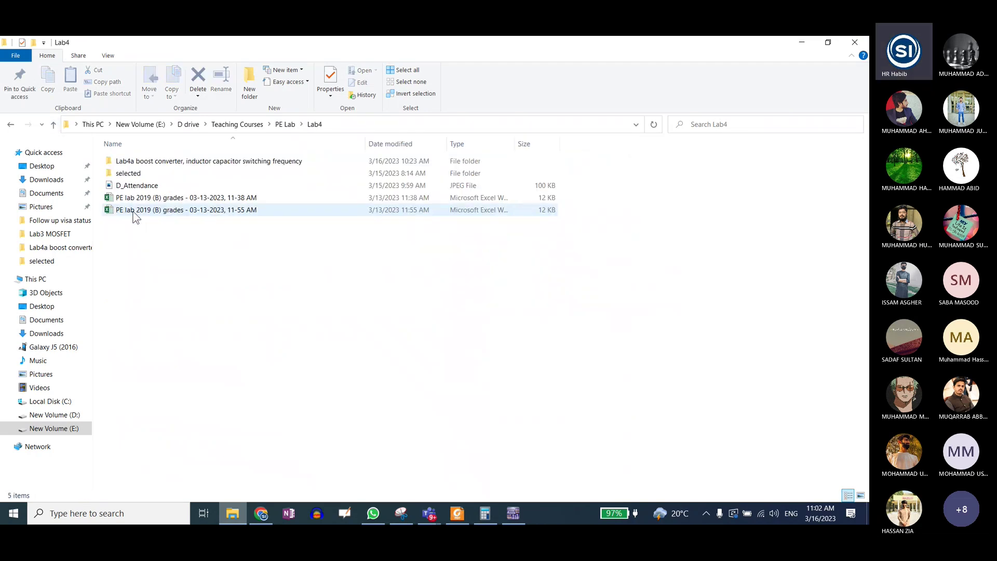
pyautogui.doubleClick(144, 175)
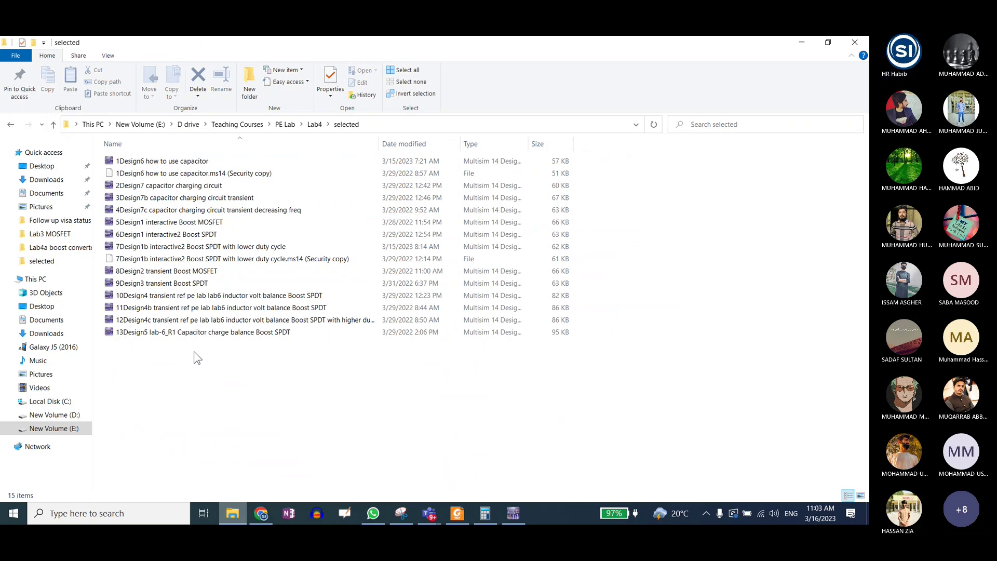
# Back in Multisim, stop the running simulation, set clock source V3's duty cycle to 80 %, and simulate the boost circuit again
pyautogui.click(522, 520)
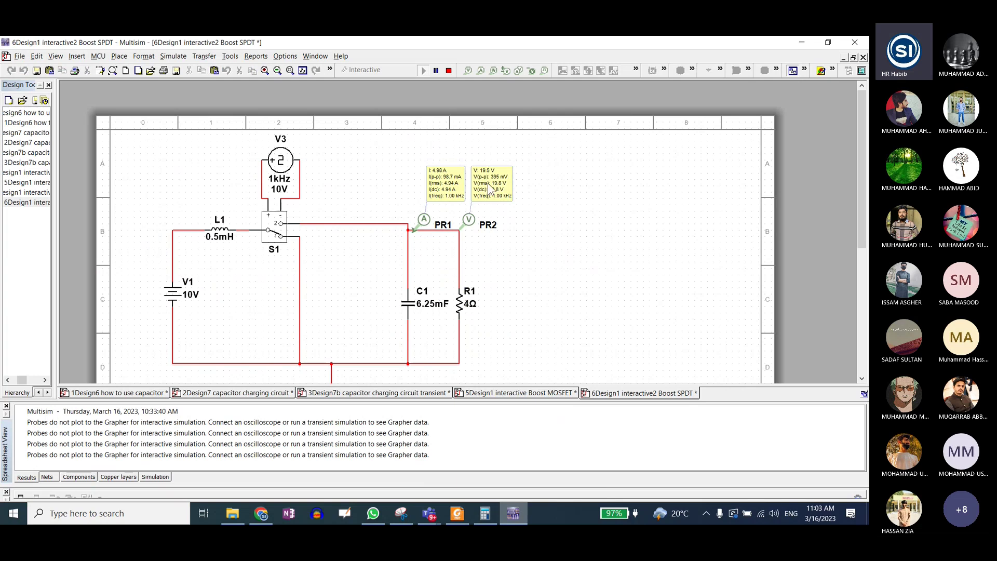
pyautogui.click(449, 70)
pyautogui.doubleClick(280, 161)
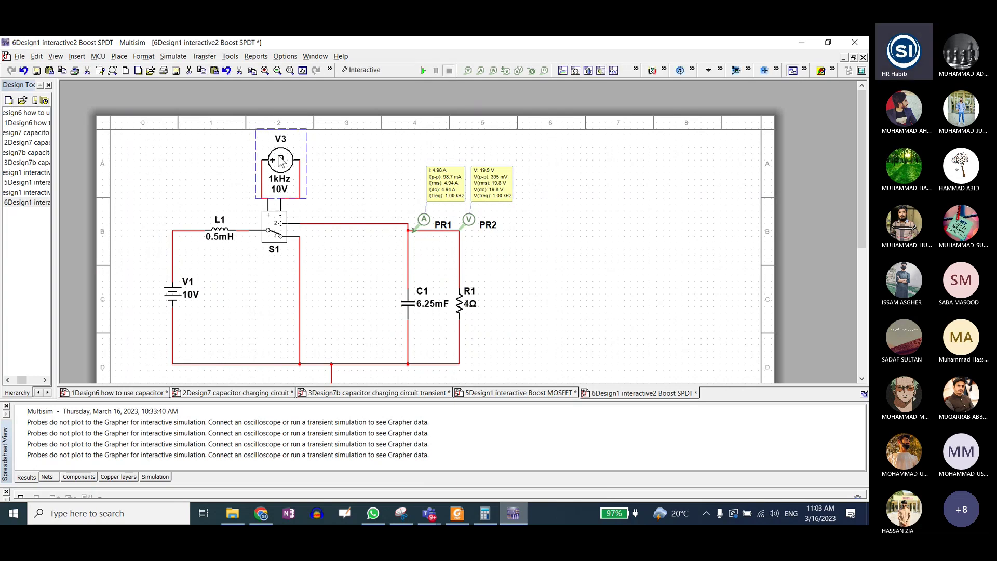
pyautogui.moveTo(602, 110); pyautogui.dragTo(247, 117)
pyautogui.doubleClick(320, 170)
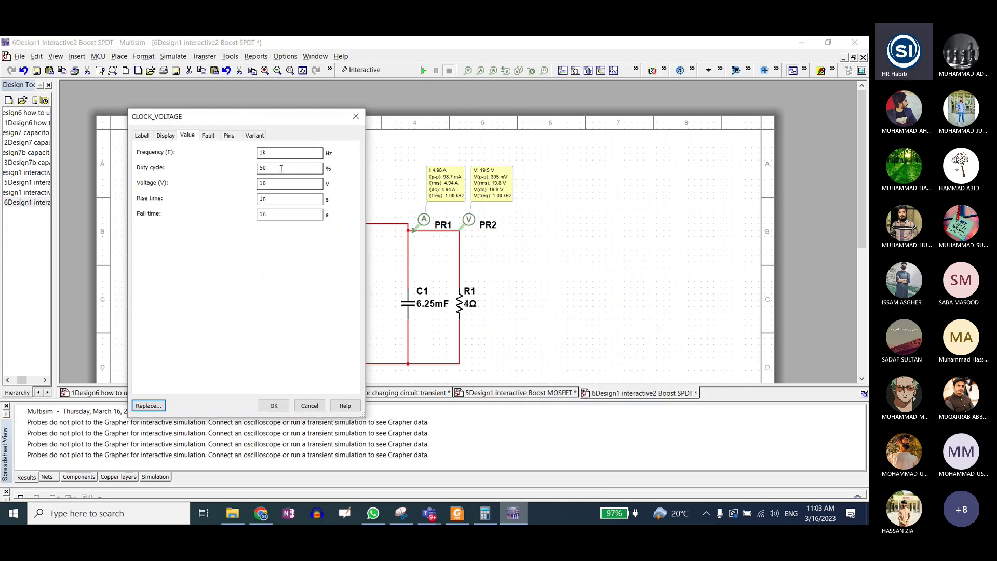
pyautogui.write('80')
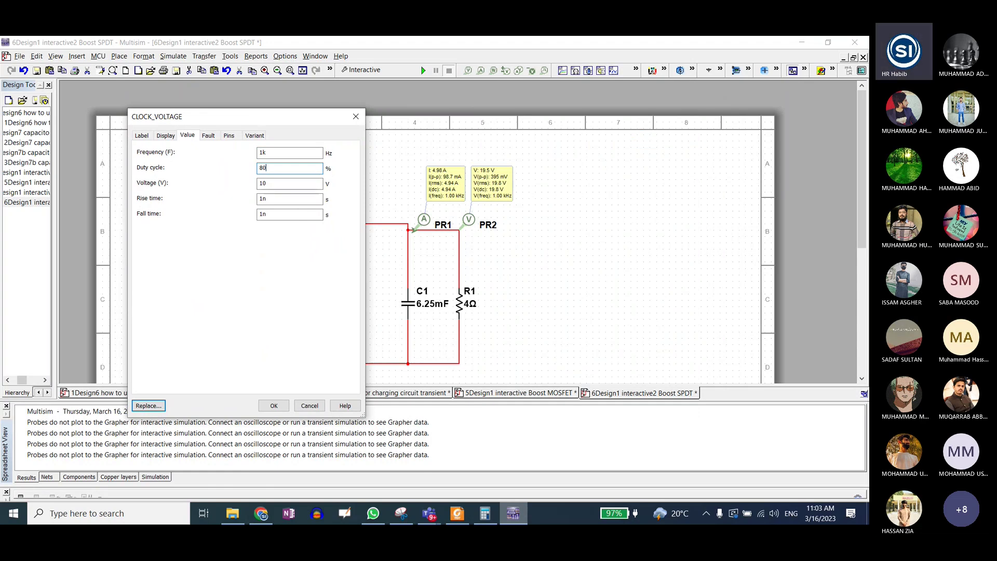
pyautogui.click(274, 406)
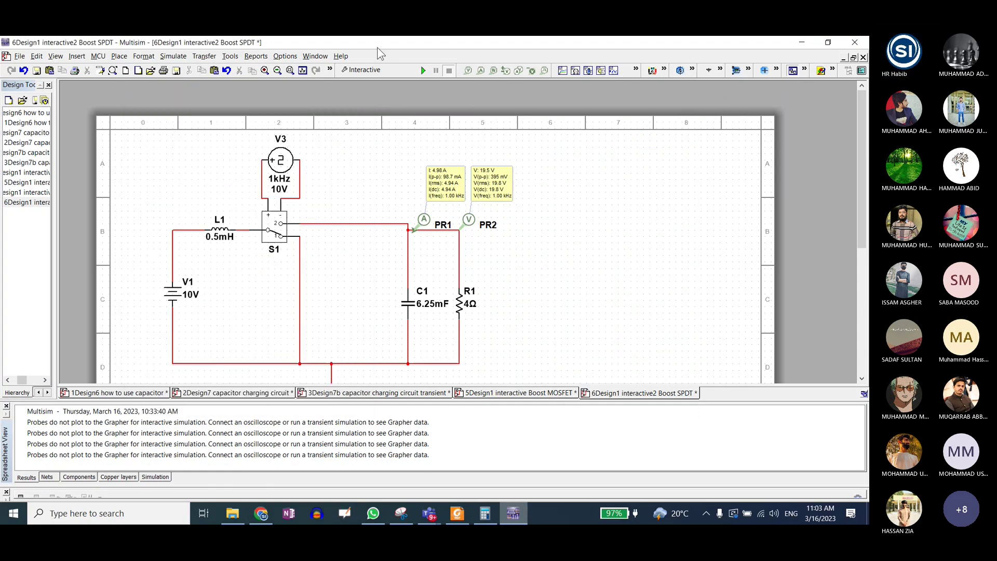
pyautogui.click(425, 71)
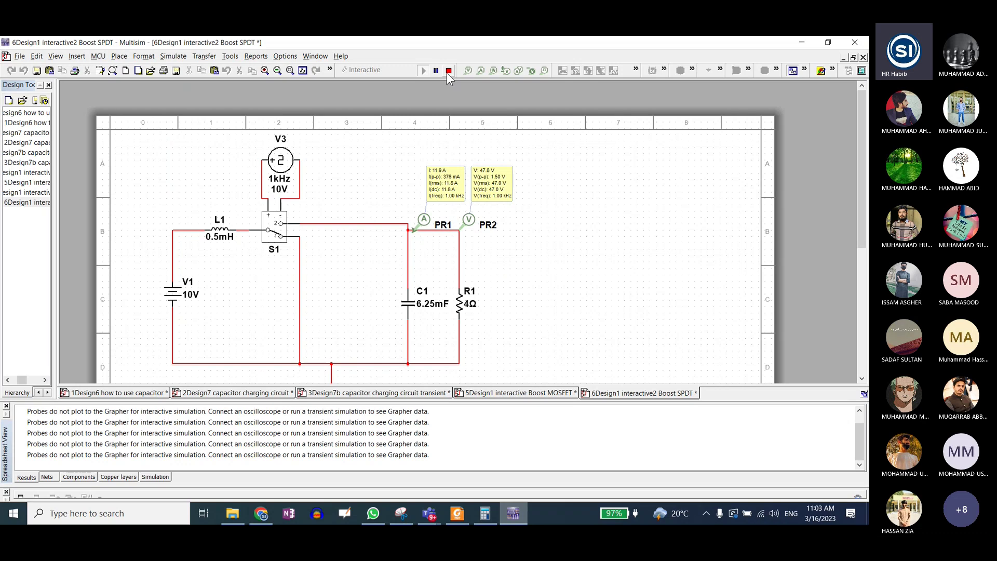
pyautogui.click(447, 71)
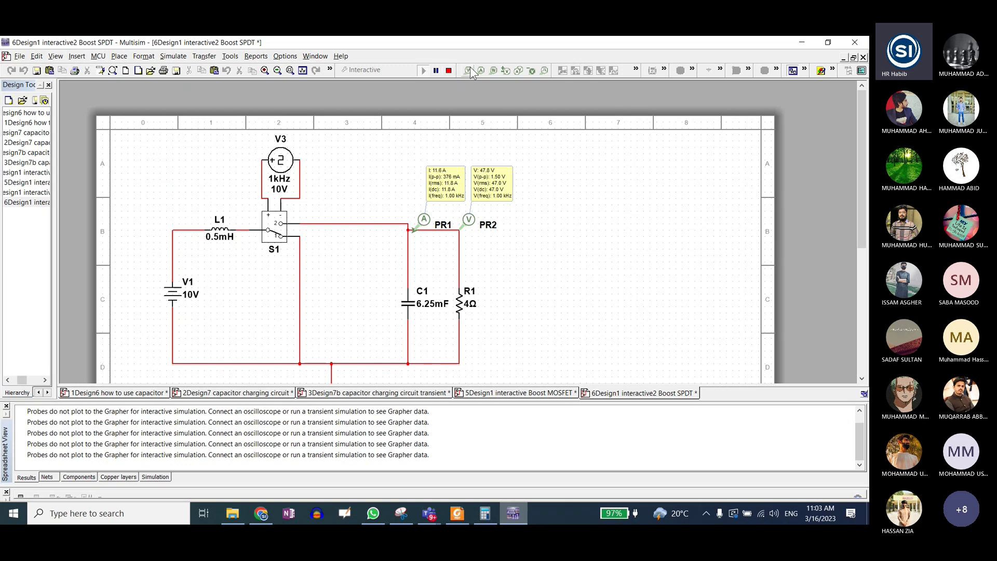
# Set clock source V3's duty cycle to 5 %, then run and stop the interactive simulation
pyautogui.doubleClick(271, 163)
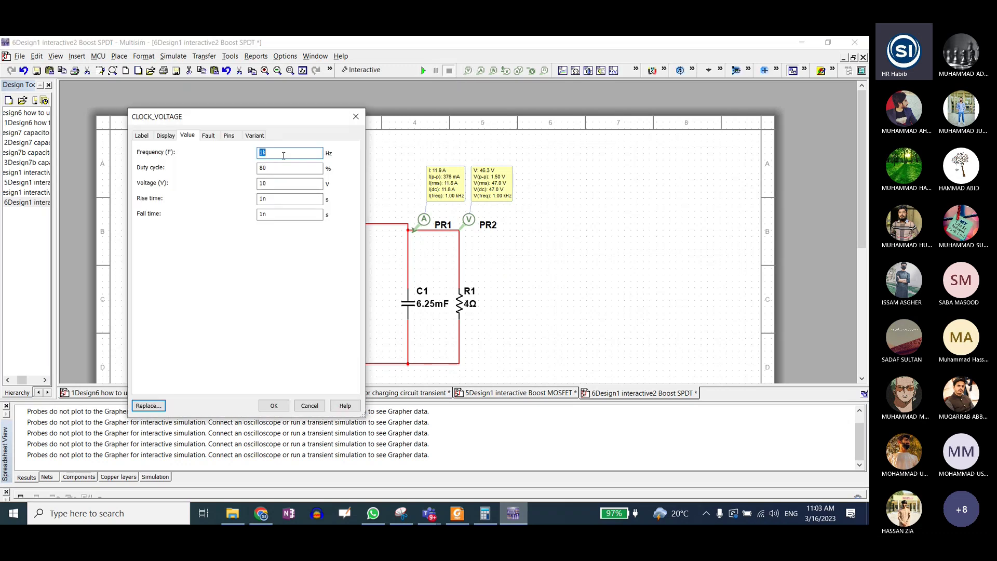
pyautogui.doubleClick(275, 168)
pyautogui.click(273, 405)
pyautogui.click(424, 70)
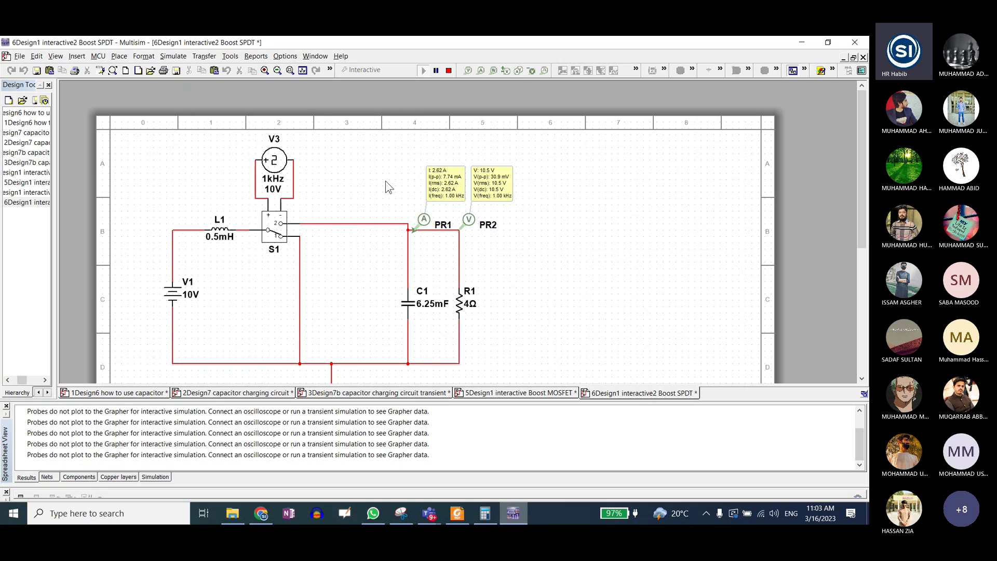
pyautogui.click(449, 70)
# Set clock source V3's duty cycle to 1 %, then run and stop the interactive simulation
pyautogui.doubleClick(274, 160)
pyautogui.press('Tab')
pyautogui.press('Tab')
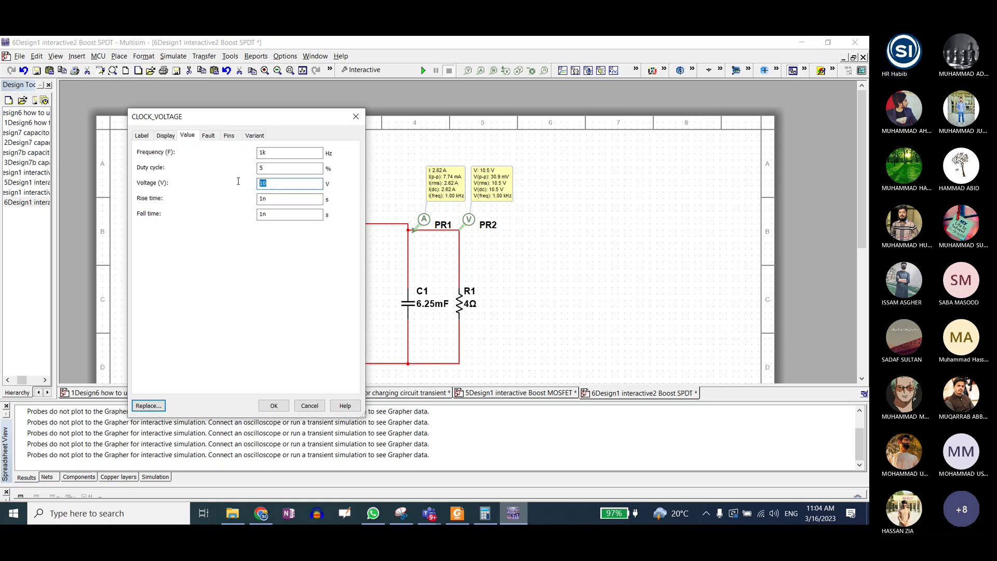
pyautogui.hotkey('shift', 'Tab')
pyautogui.write('1')
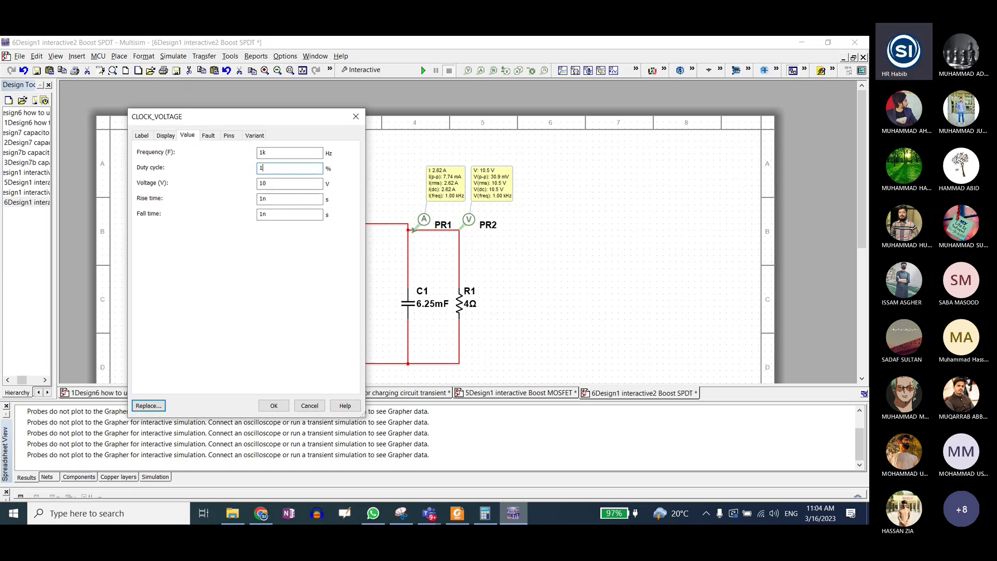
pyautogui.click(283, 410)
pyautogui.click(424, 70)
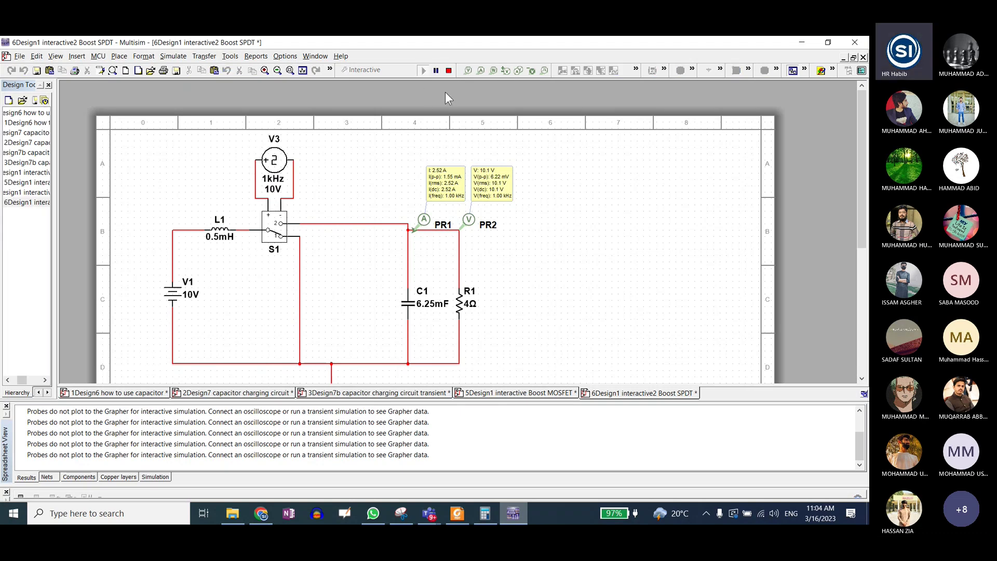
pyautogui.click(449, 70)
# Set clock source V3's duty cycle back to 50 %, then run and stop the interactive simulation
pyautogui.doubleClick(273, 167)
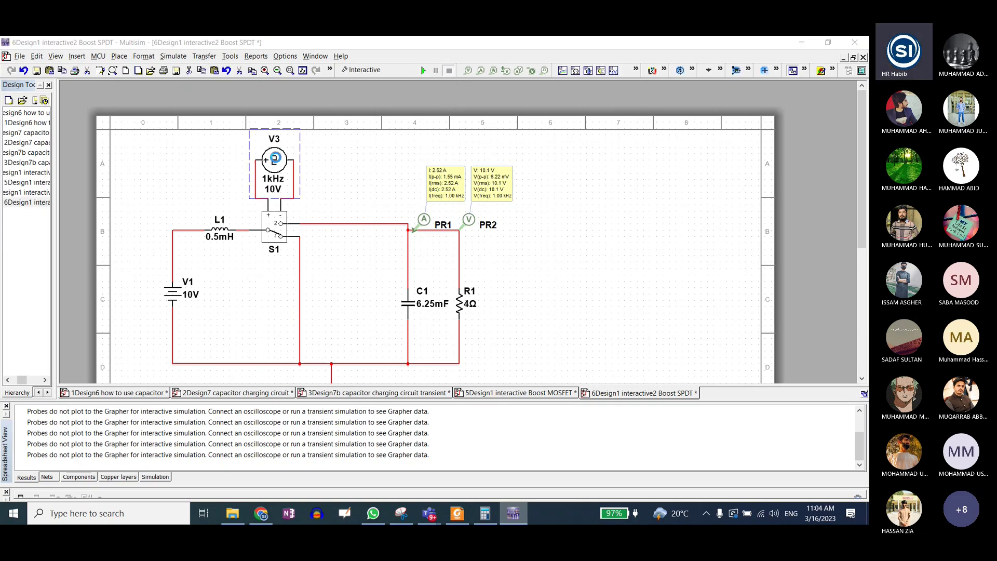
pyautogui.press('Tab')
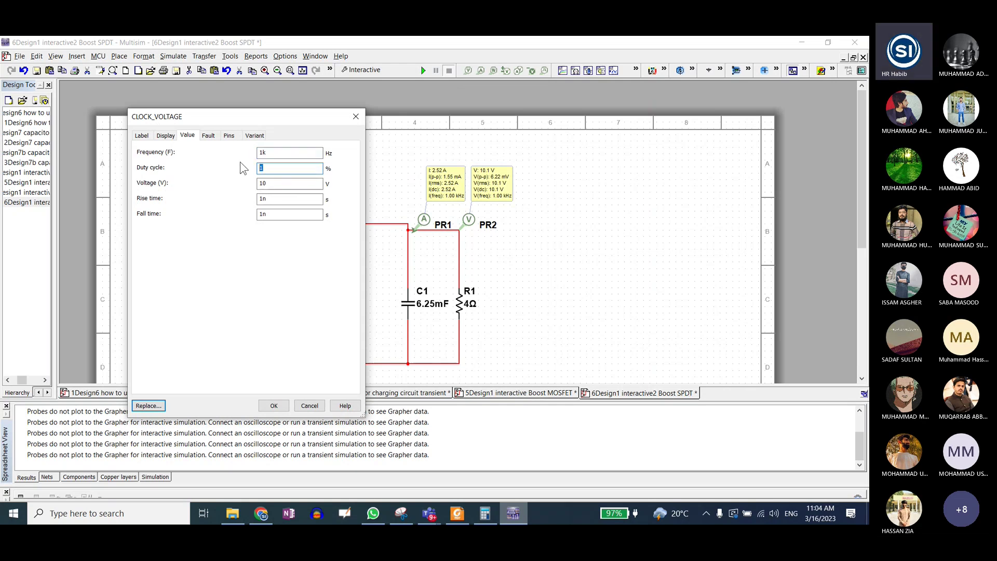
pyautogui.write('50')
pyautogui.click(273, 405)
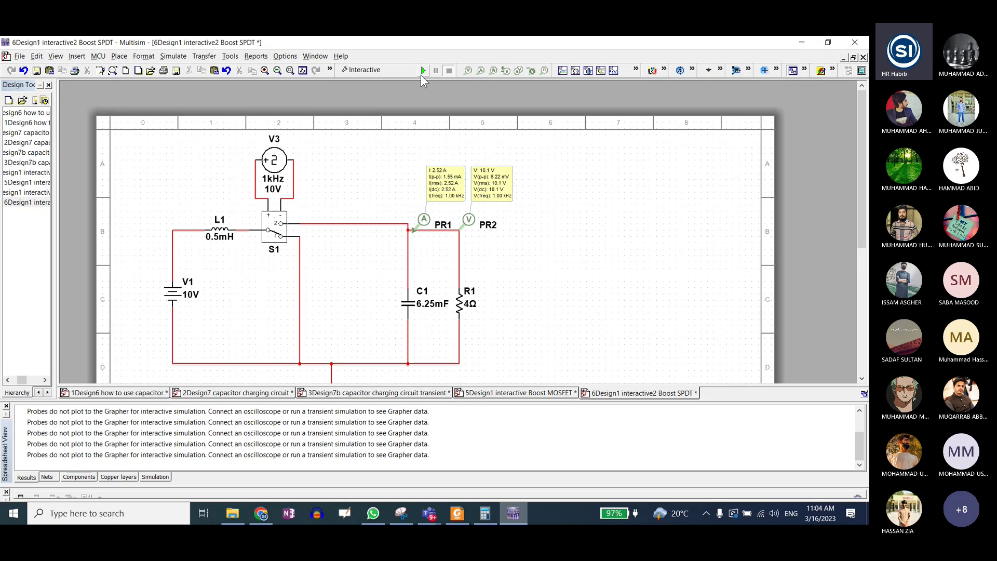
pyautogui.click(423, 71)
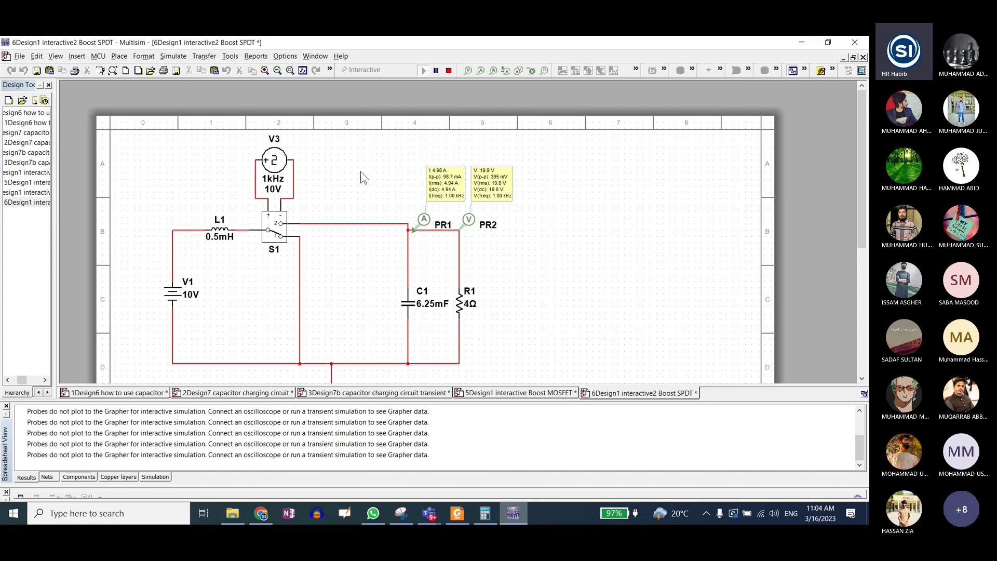
pyautogui.click(448, 72)
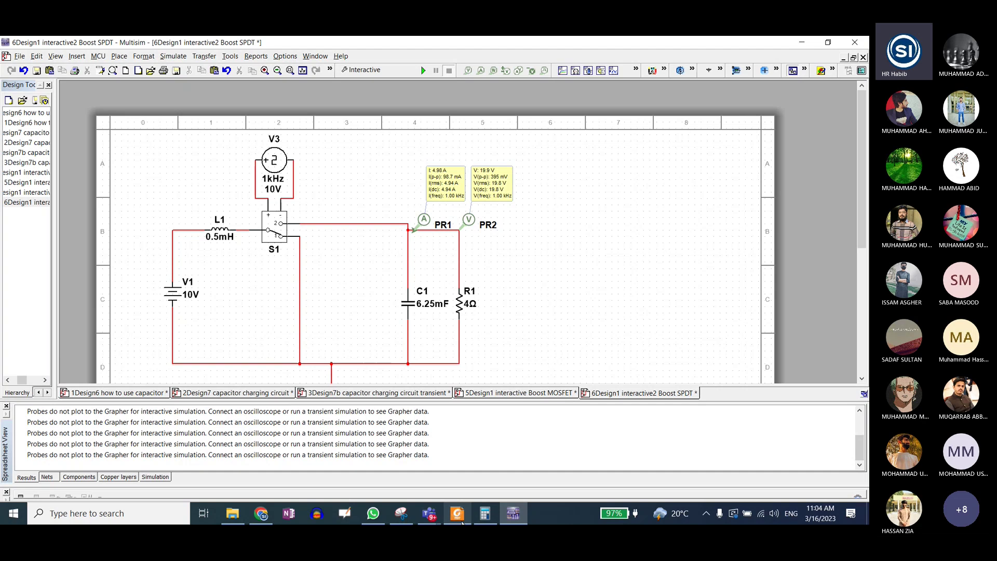
# Open the 8Design2 transient Boost MOSFET design from the "selected" folder and select MOSFET Q1 in its circuit
pyautogui.click(235, 506)
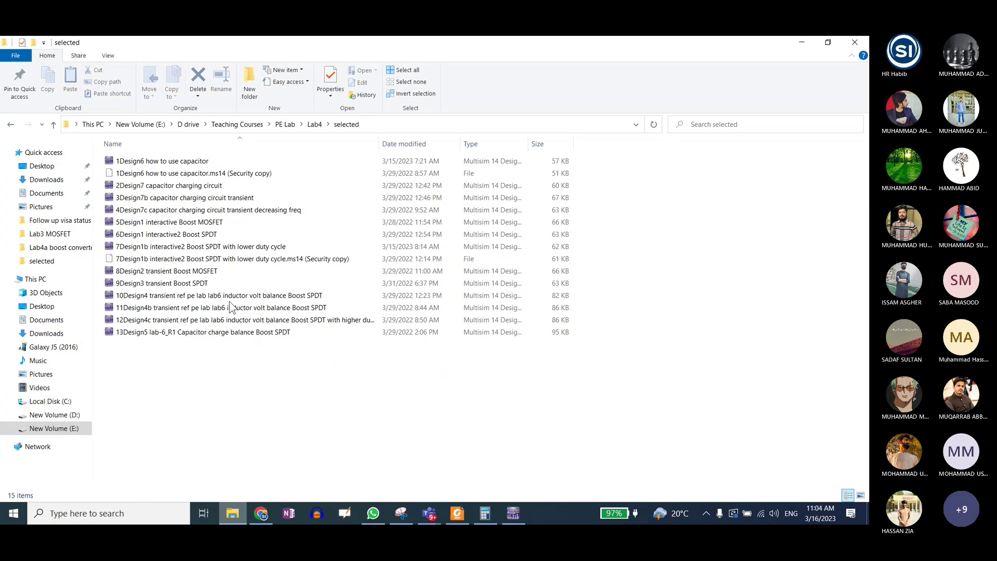
pyautogui.doubleClick(217, 266)
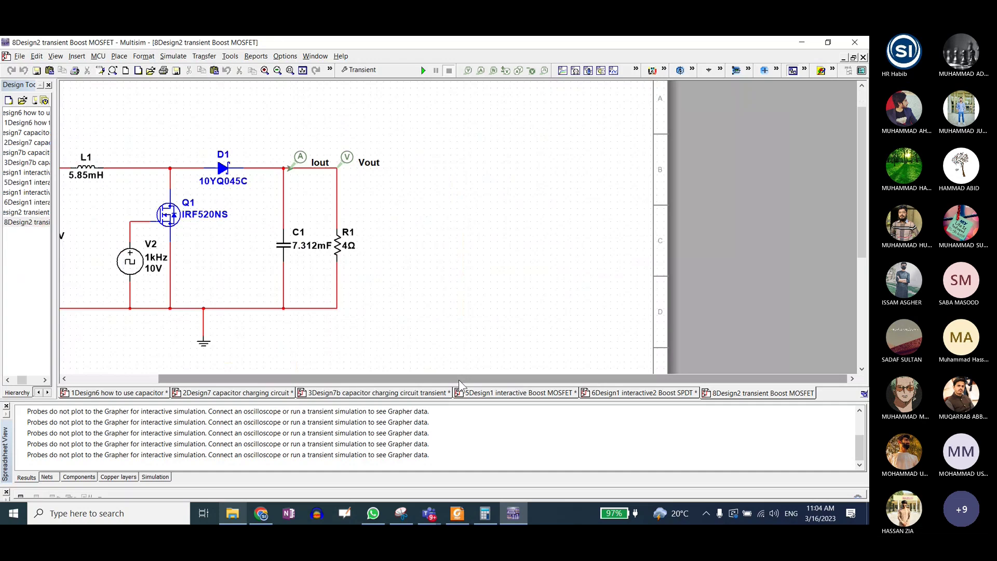
pyautogui.hscroll(-3, 459, 379)
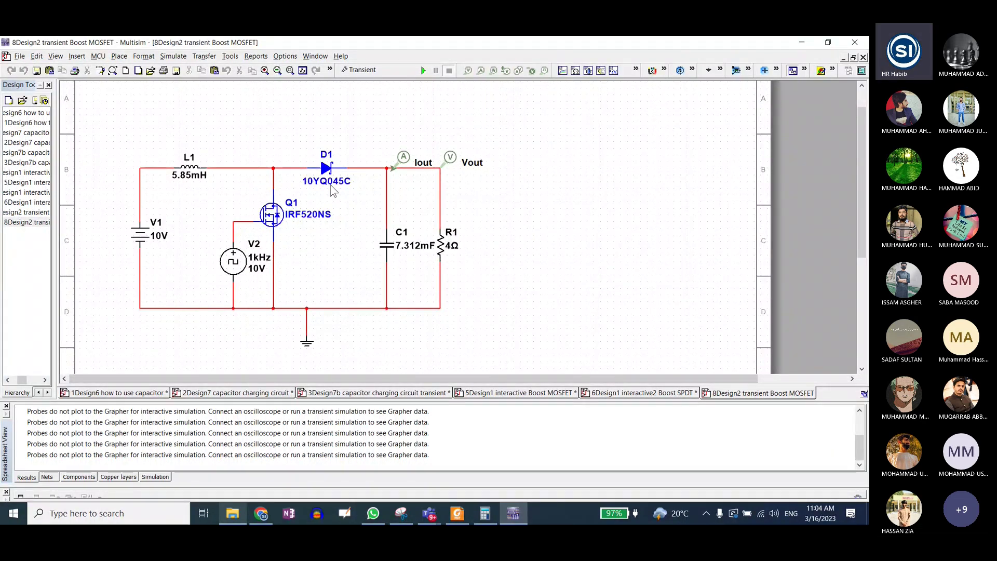
pyautogui.click(268, 220)
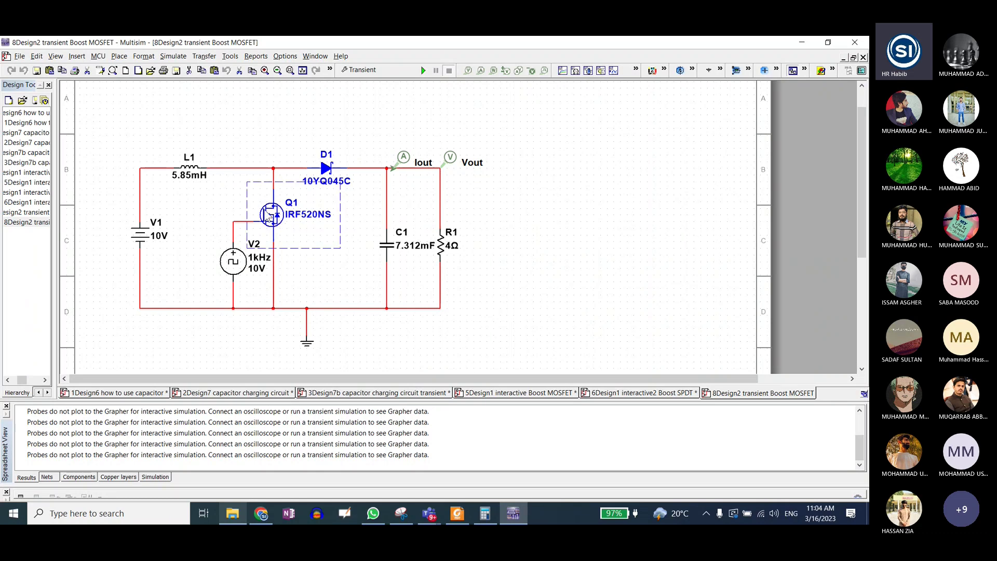
# Open the 9Design3 transient Boost SPDT design from the "selected" folder and bring its whole circuit into view
pyautogui.click(233, 514)
pyautogui.doubleClick(161, 283)
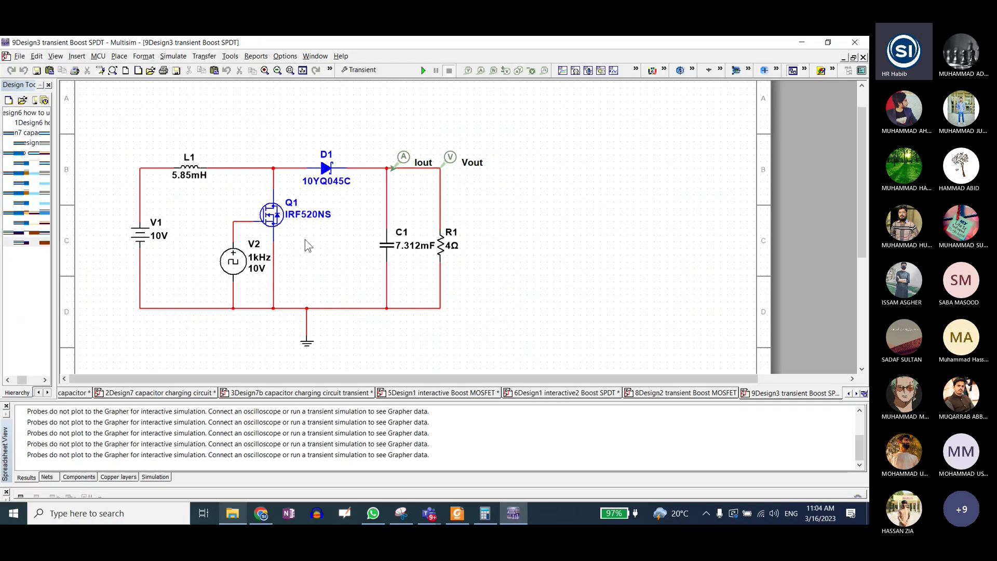
pyautogui.scroll(3, 98, 220)
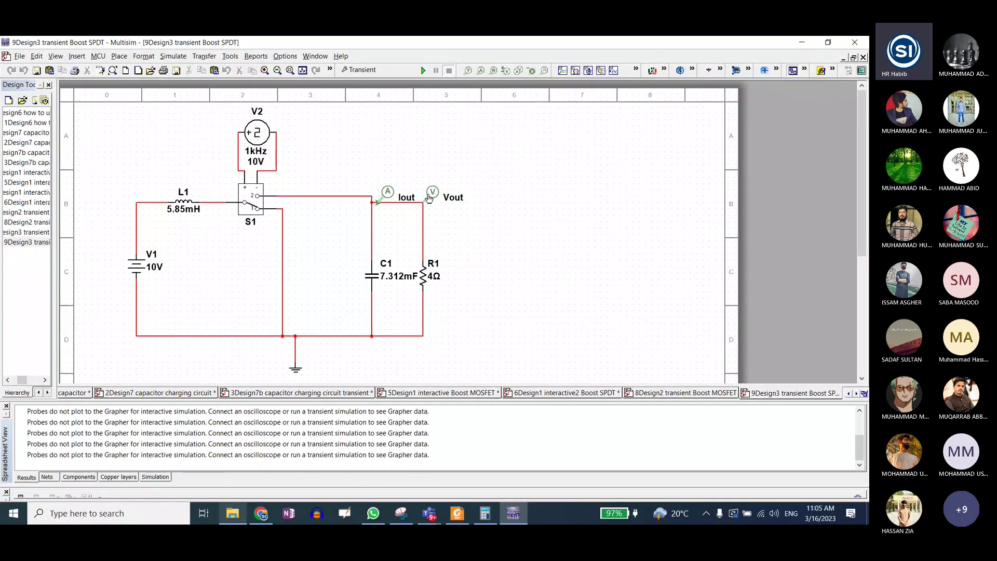
# Run the transient analysis of the 9Design3 transient Boost SPDT design after a look at 6Design1 interactive2 Boost SPDT
pyautogui.click(609, 394)
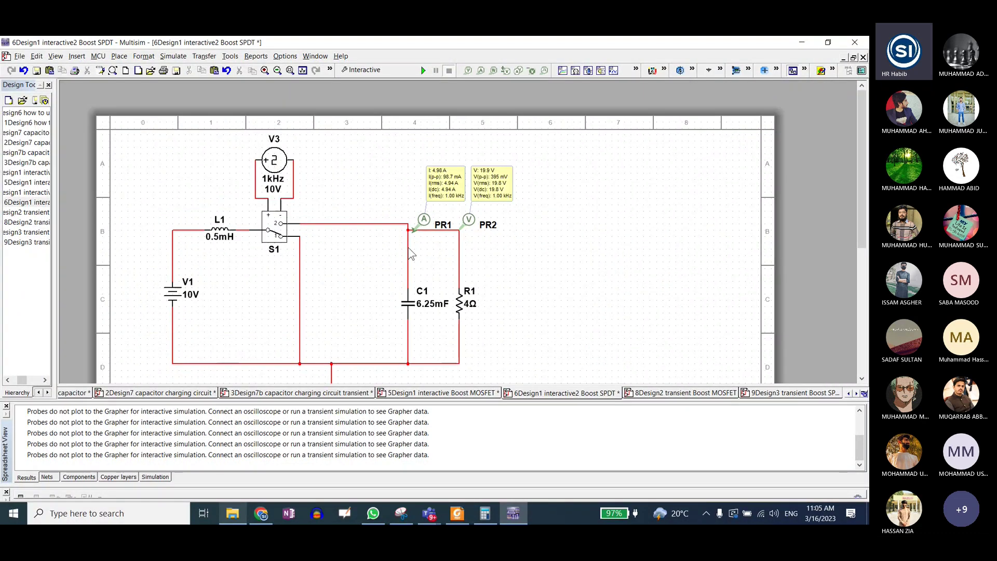
pyautogui.click(772, 393)
pyautogui.click(384, 71)
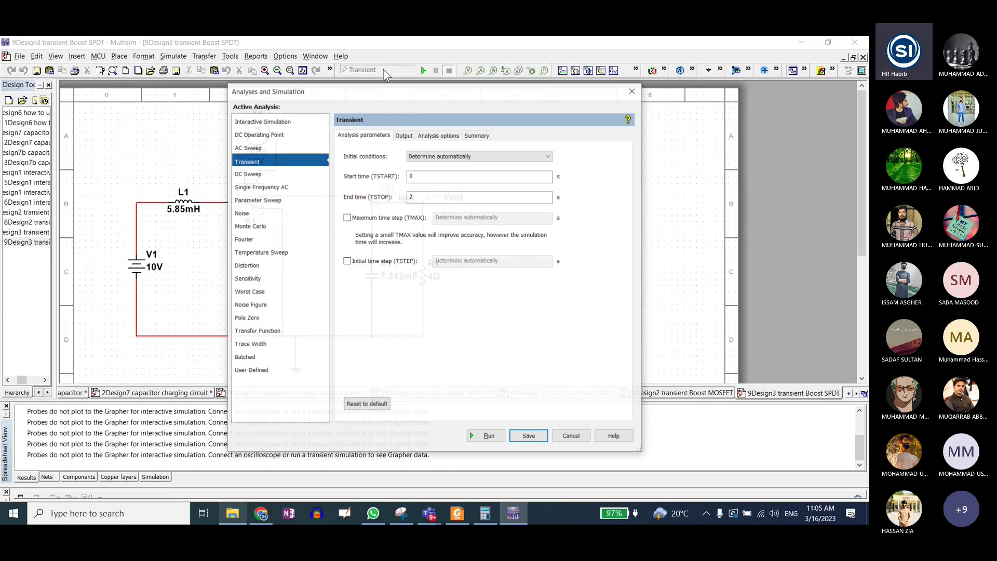
pyautogui.click(487, 436)
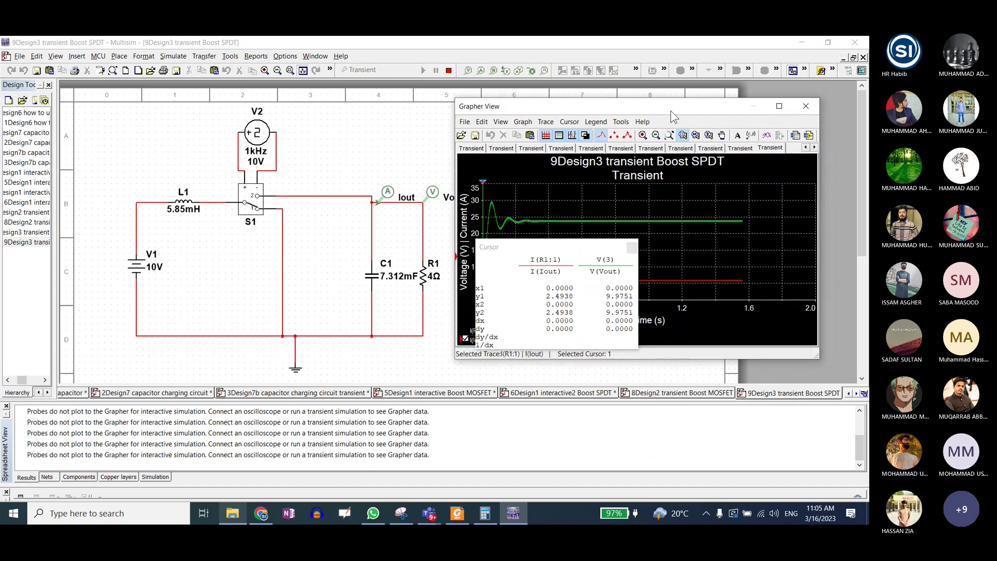
# Give the Grapher plot a white background, hide its cursors and place the window beside the circuit
pyautogui.moveTo(671, 110); pyautogui.dragTo(549, 119)
pyautogui.click(468, 143)
pyautogui.moveTo(533, 245); pyautogui.dragTo(228, 292)
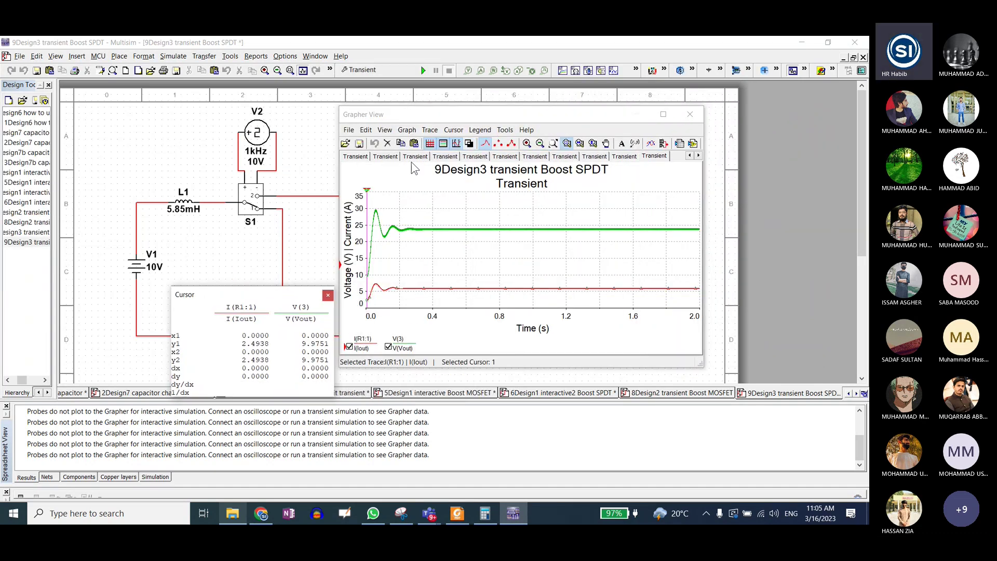
pyautogui.click(456, 143)
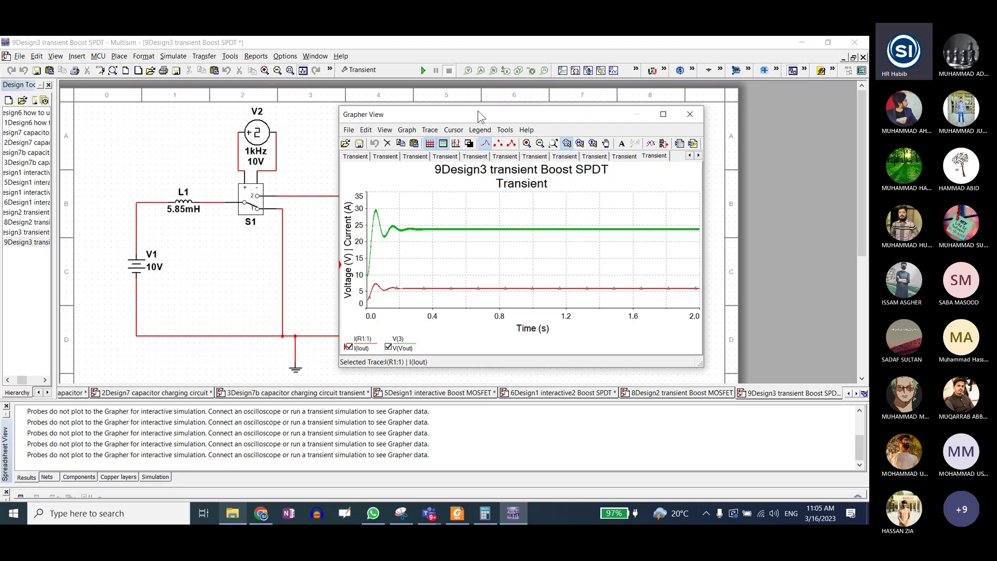
pyautogui.moveTo(478, 114); pyautogui.dragTo(609, 135)
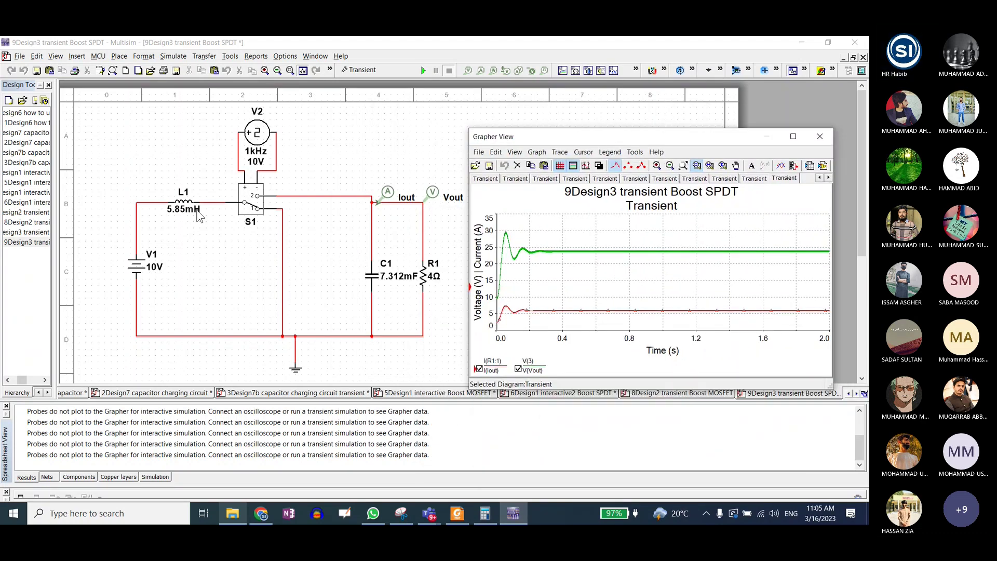
# Zoom in on the steady parts of the output voltage and output current traces, restoring the full plot after each look
pyautogui.click(531, 265)
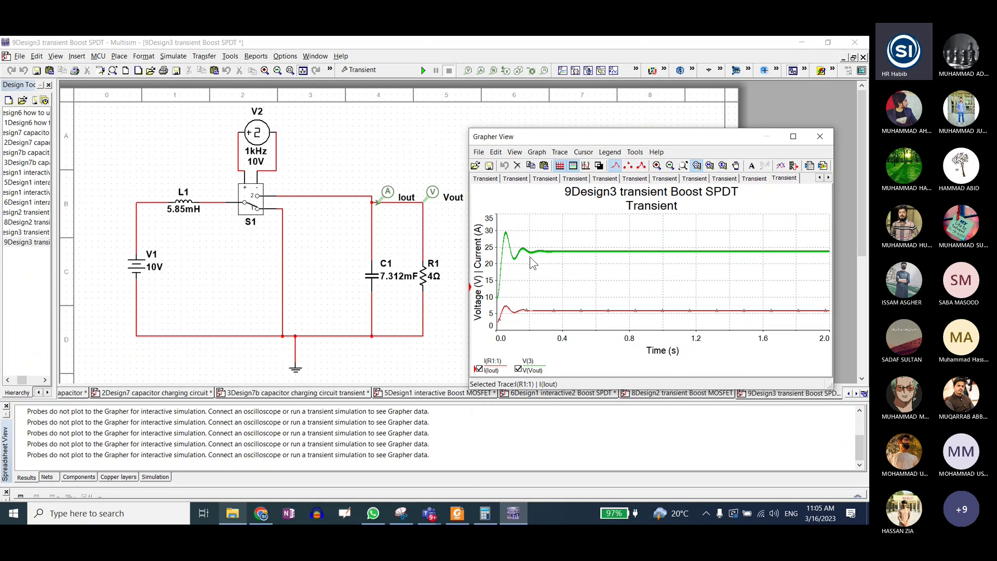
pyautogui.moveTo(553, 244); pyautogui.dragTo(609, 262)
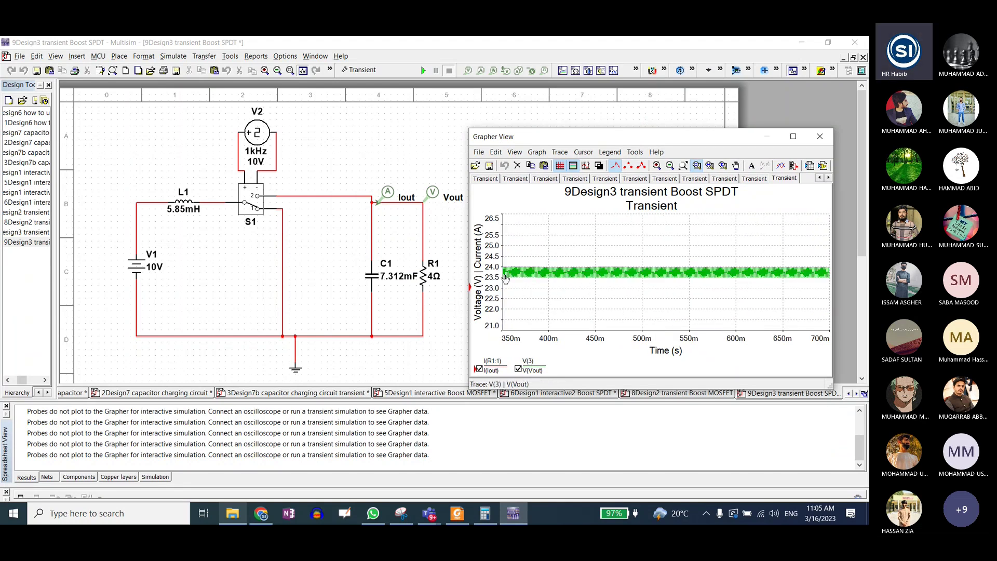
pyautogui.click(682, 166)
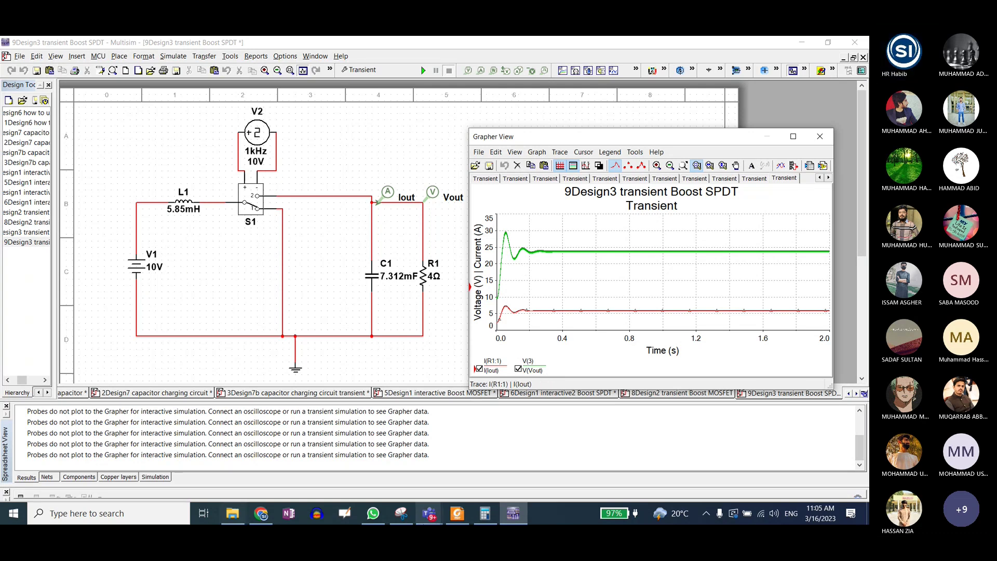
pyautogui.click(602, 309)
pyautogui.moveTo(596, 304); pyautogui.dragTo(627, 325)
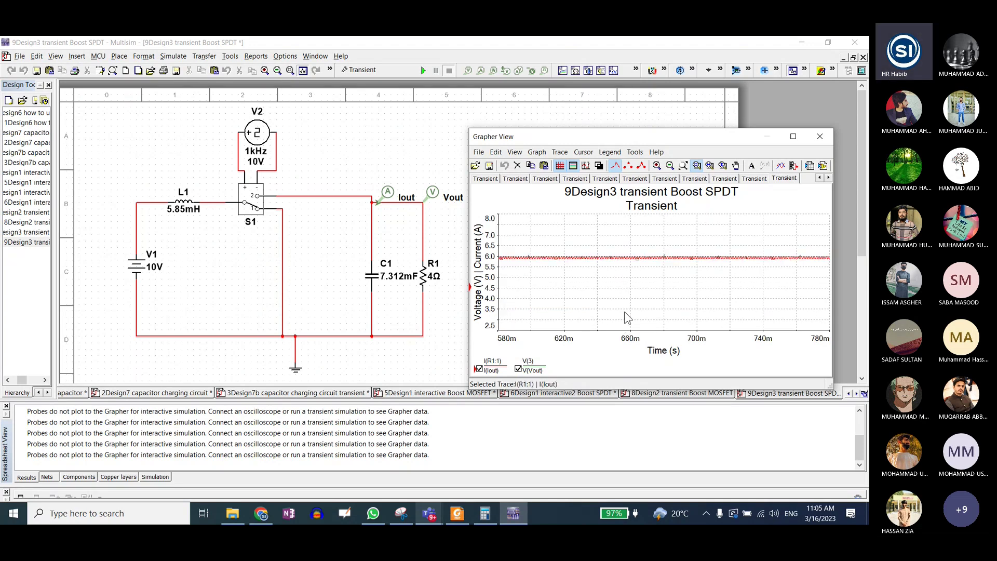
pyautogui.click(683, 165)
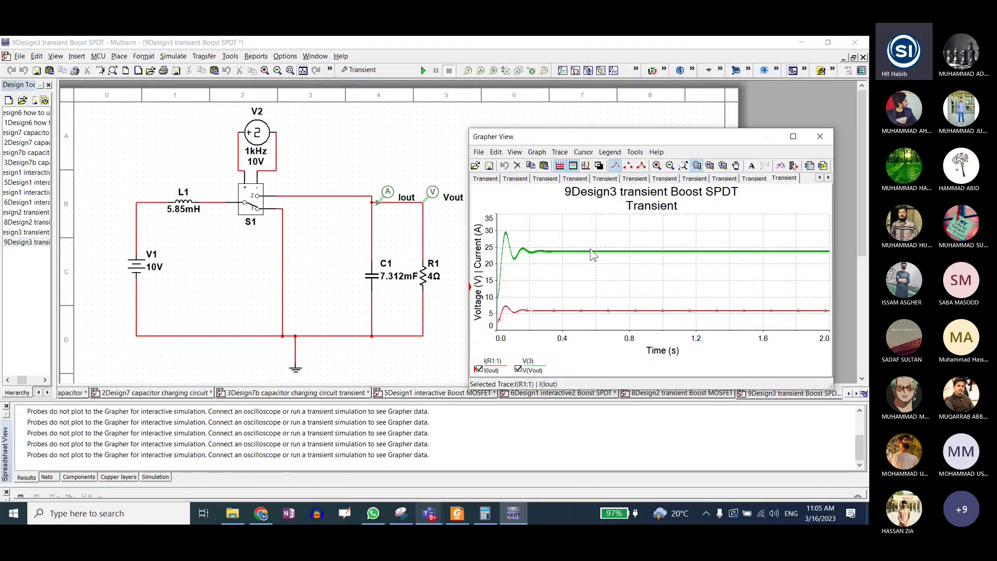
pyautogui.moveTo(595, 247)
pyautogui.mouseDown()
pyautogui.moveTo(629, 259)
pyautogui.moveTo(626, 286)
pyautogui.moveTo(619, 283)
pyautogui.mouseUp()
pyautogui.click(684, 166)
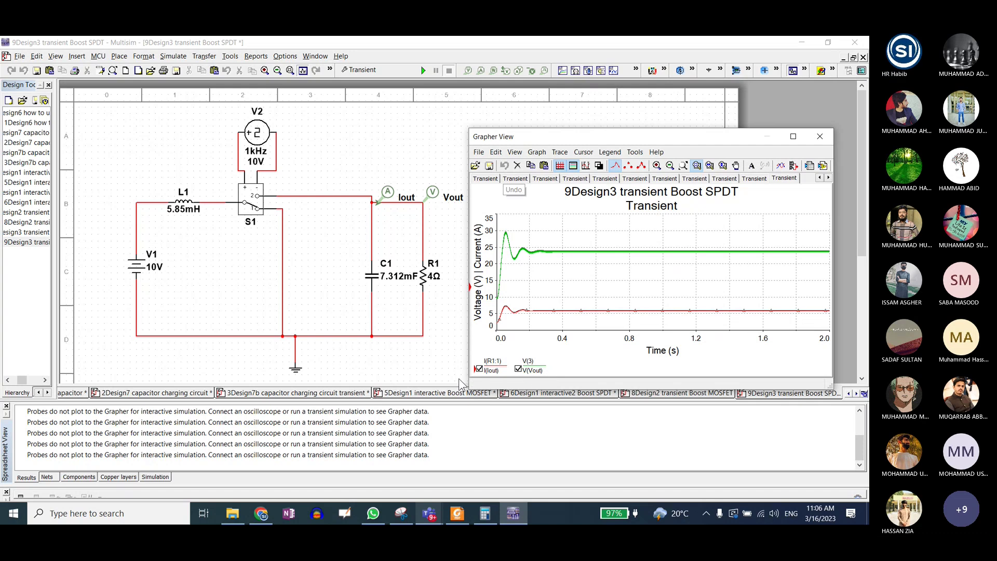
# Compare the component values of the 6Design1 interactive2 Boost SPDT and 9Design3 transient Boost SPDT circuits, keeping the Grapher window clear of them
pyautogui.moveTo(661, 134); pyautogui.dragTo(657, 91)
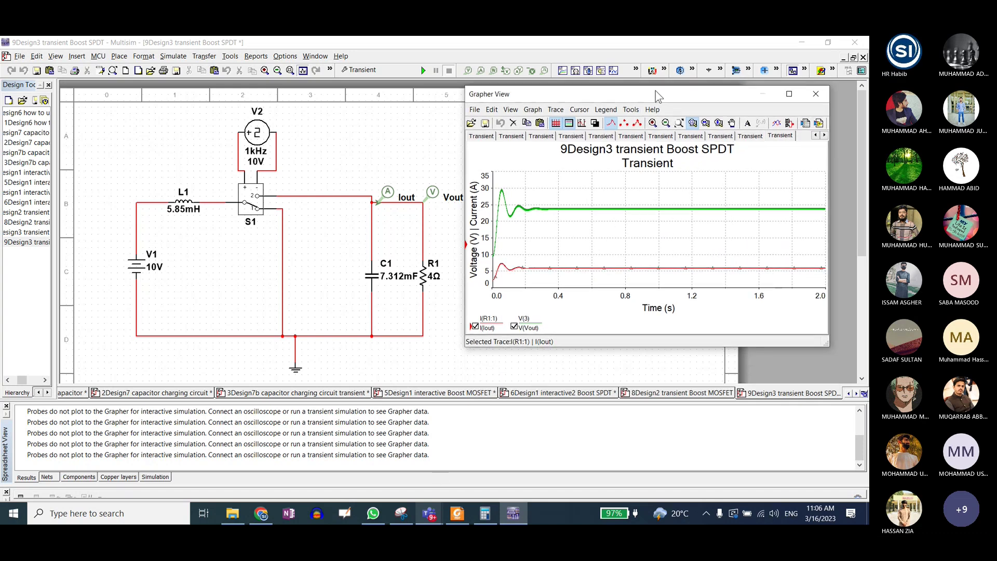
pyautogui.click(582, 395)
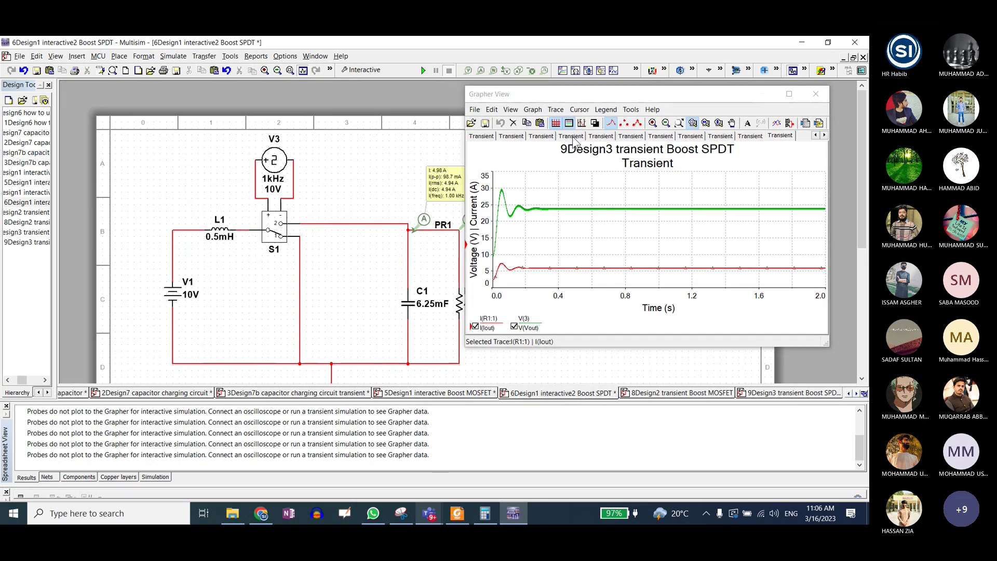
pyautogui.moveTo(599, 94); pyautogui.dragTo(628, 91)
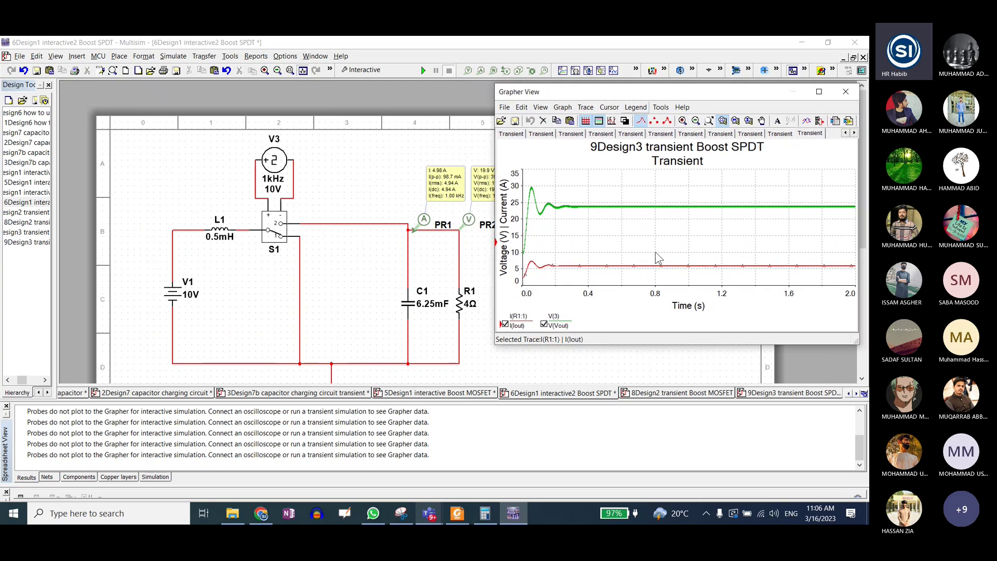
pyautogui.moveTo(667, 400)
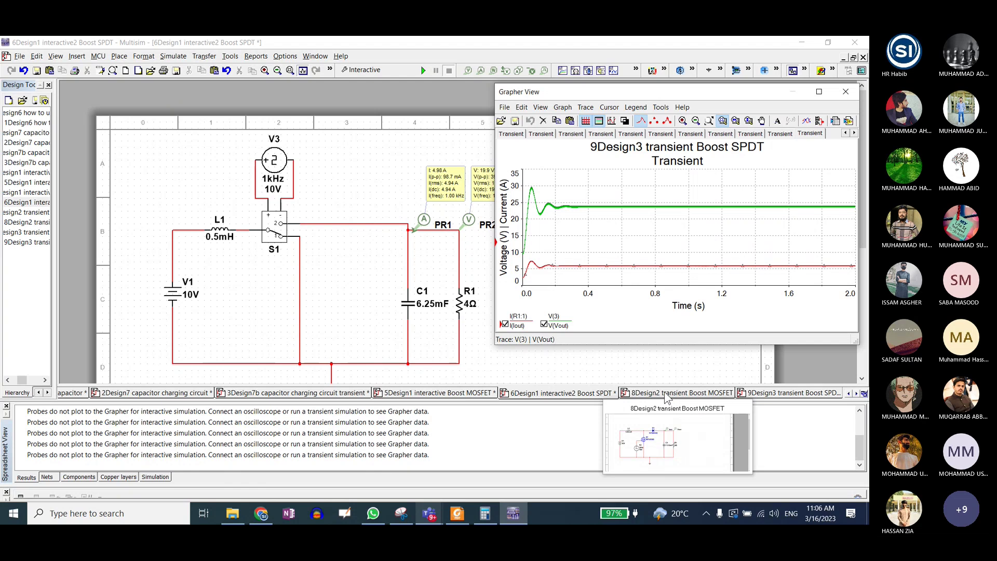
pyautogui.click(668, 396)
pyautogui.click(772, 396)
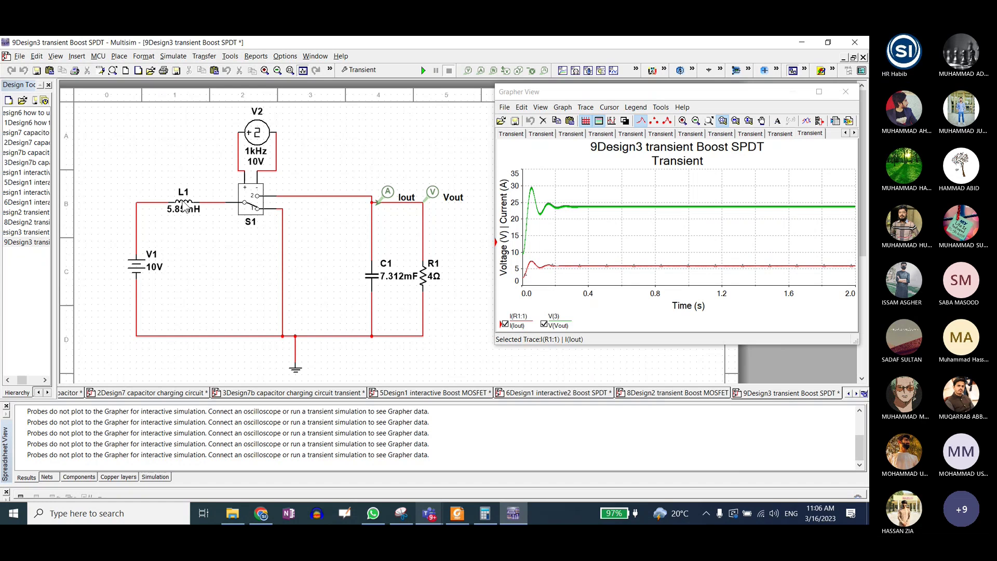
pyautogui.click(550, 393)
pyautogui.click(809, 394)
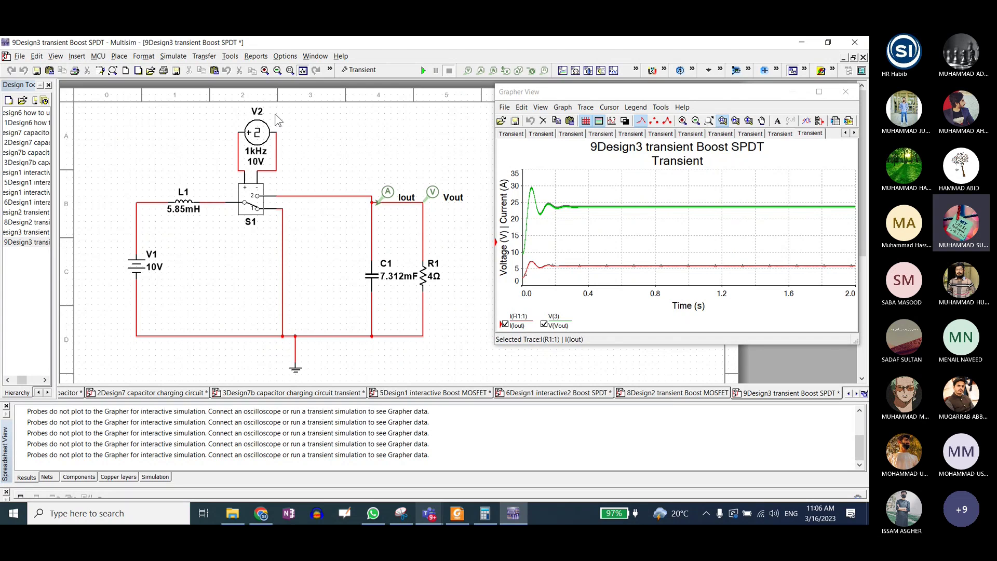
# Set clock source V2's duty cycle to 50 %, rerun the transient analysis and inspect the output voltage ripple
pyautogui.doubleClick(260, 146)
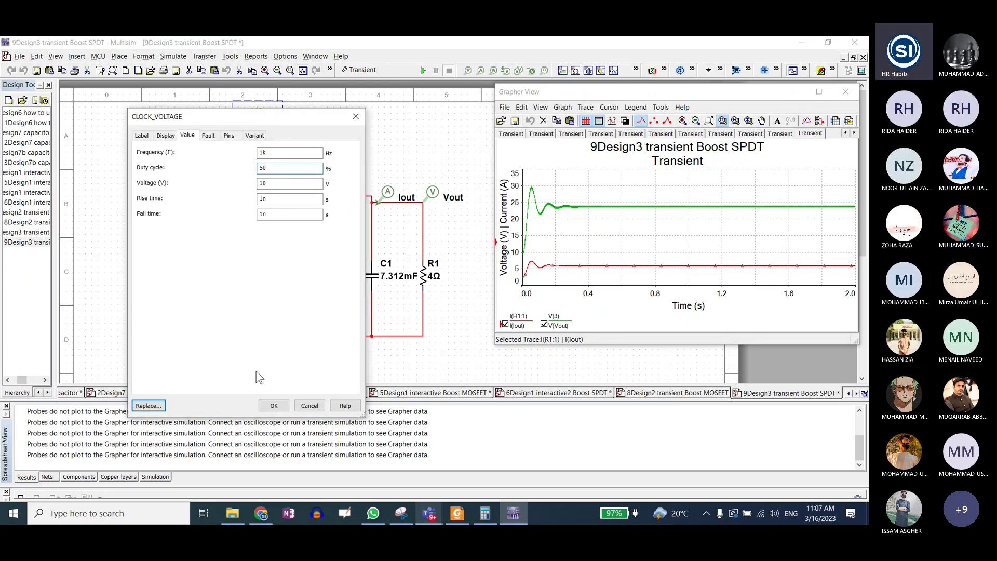
pyautogui.click(274, 405)
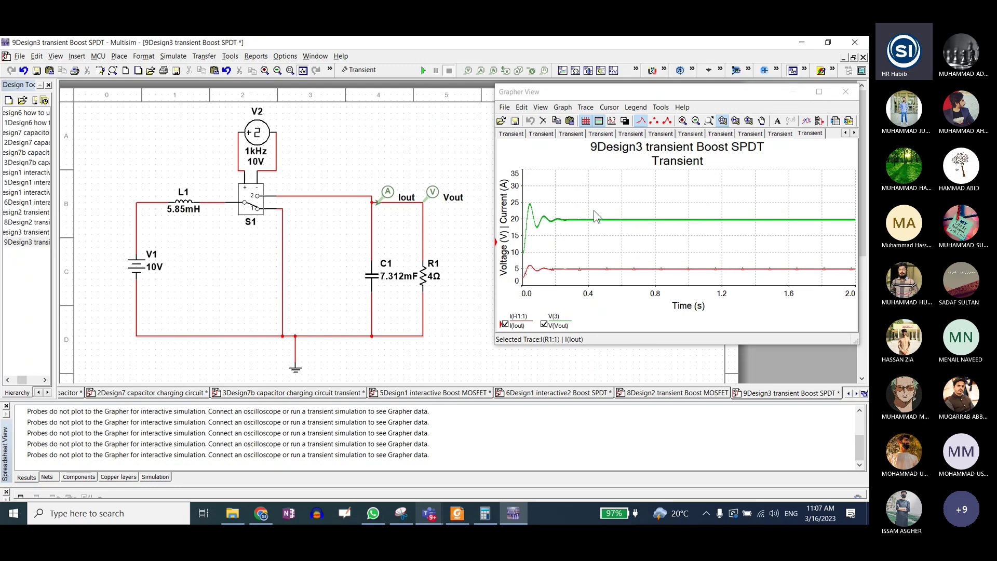
pyautogui.moveTo(594, 211); pyautogui.dragTo(628, 225)
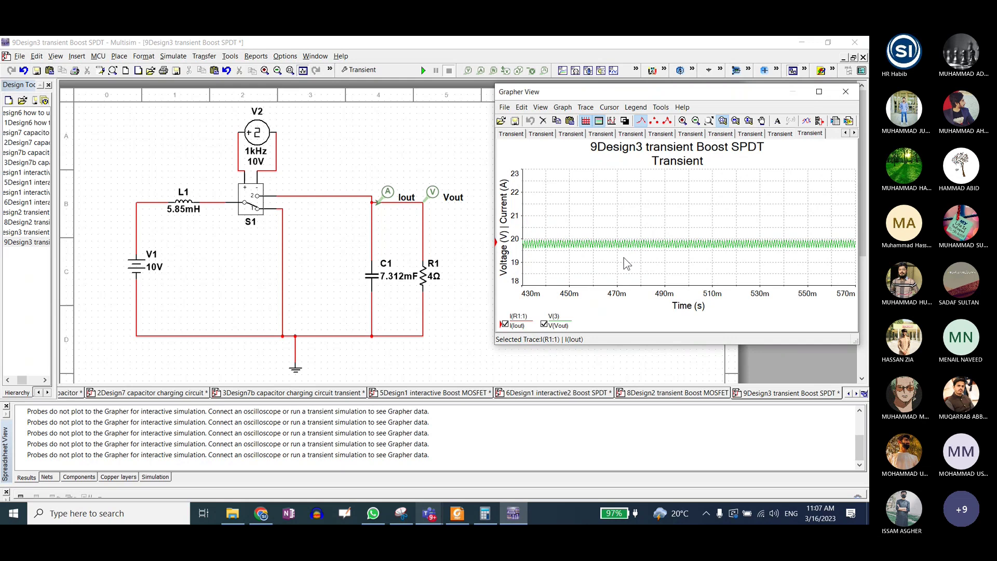
pyautogui.click(709, 121)
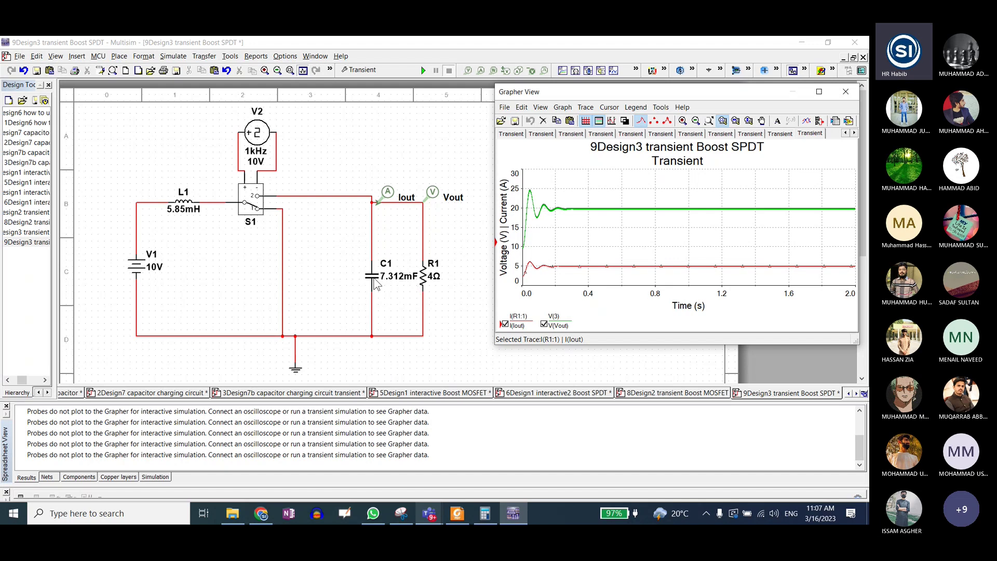
# Set inductor L1 in 9Design3 to 0.5 mH to match the 6Design1 interactive2 Boost SPDT circuit
pyautogui.click(579, 395)
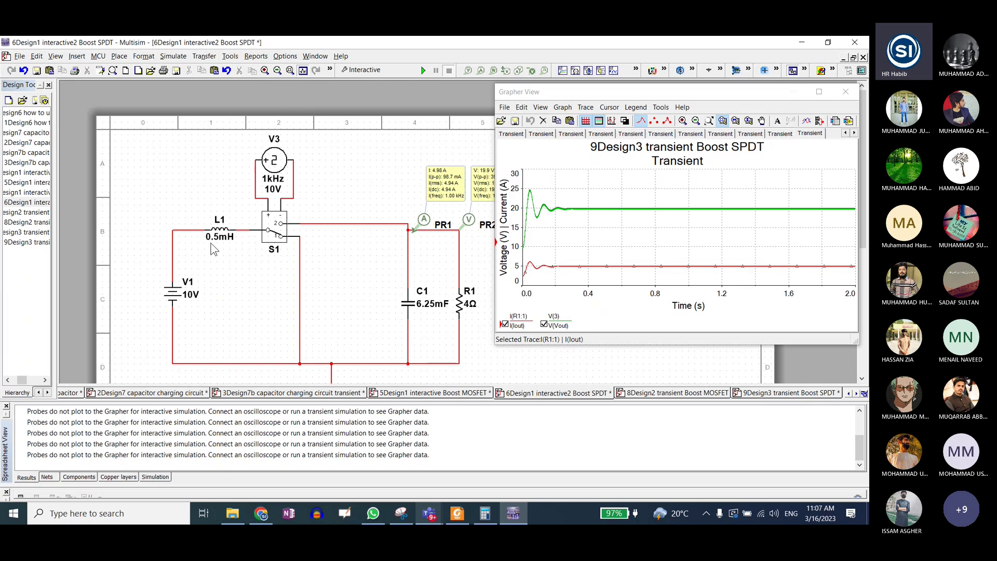
pyautogui.click(768, 393)
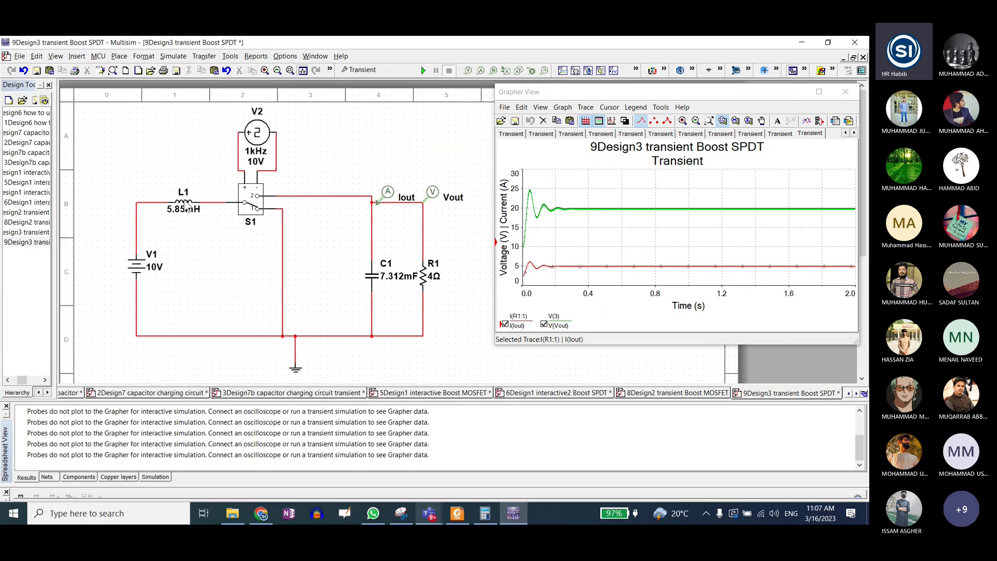
pyautogui.doubleClick(182, 201)
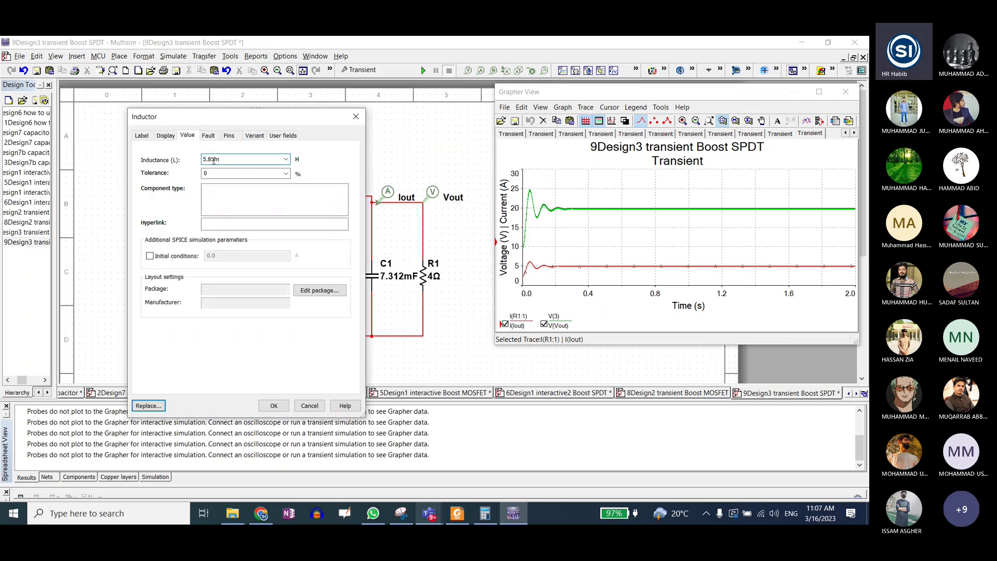
pyautogui.moveTo(214, 161); pyautogui.dragTo(205, 162)
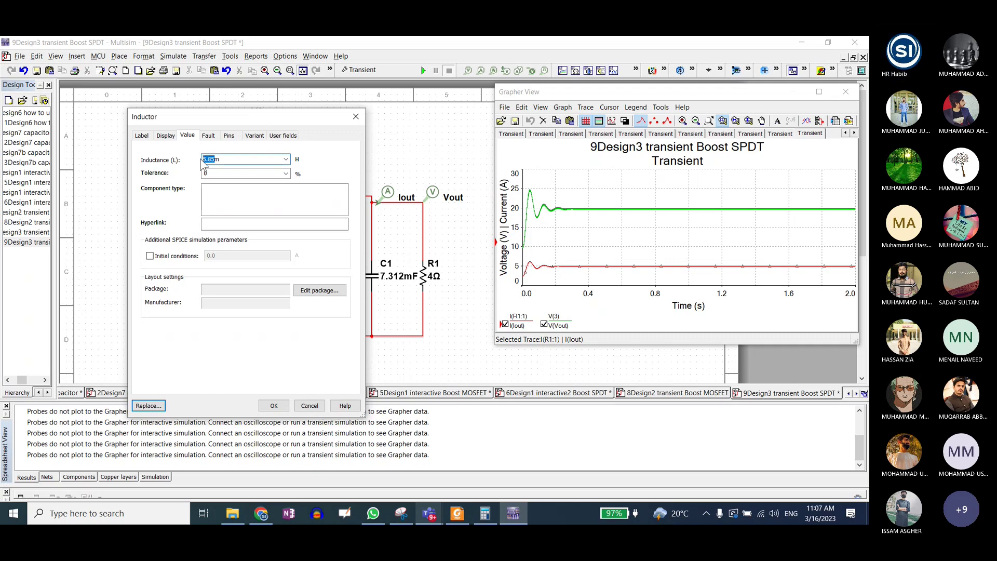
pyautogui.write('0.5')
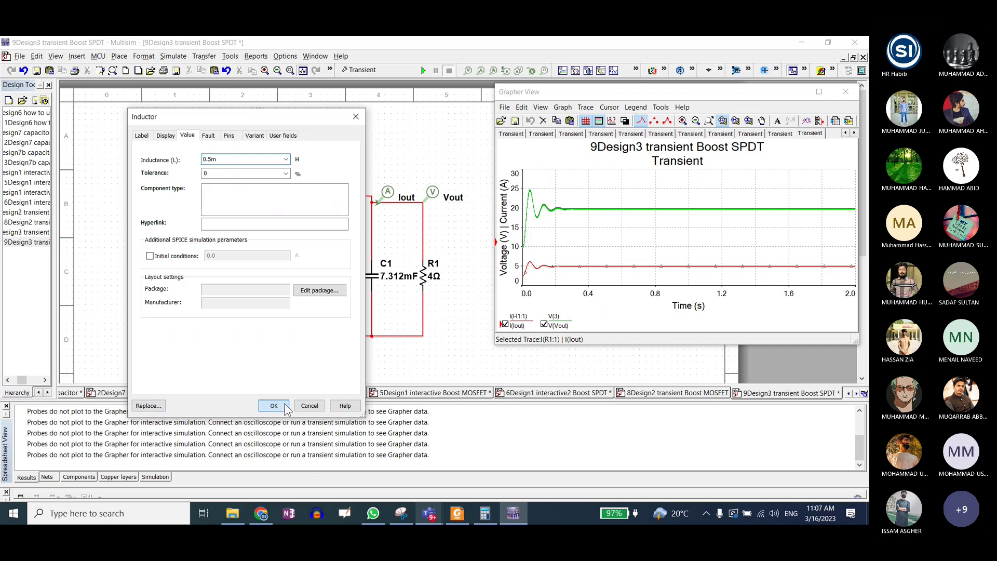
pyautogui.click(273, 406)
# Set capacitor C1 to 6.25 mF and rerun the transient analysis
pyautogui.doubleClick(373, 276)
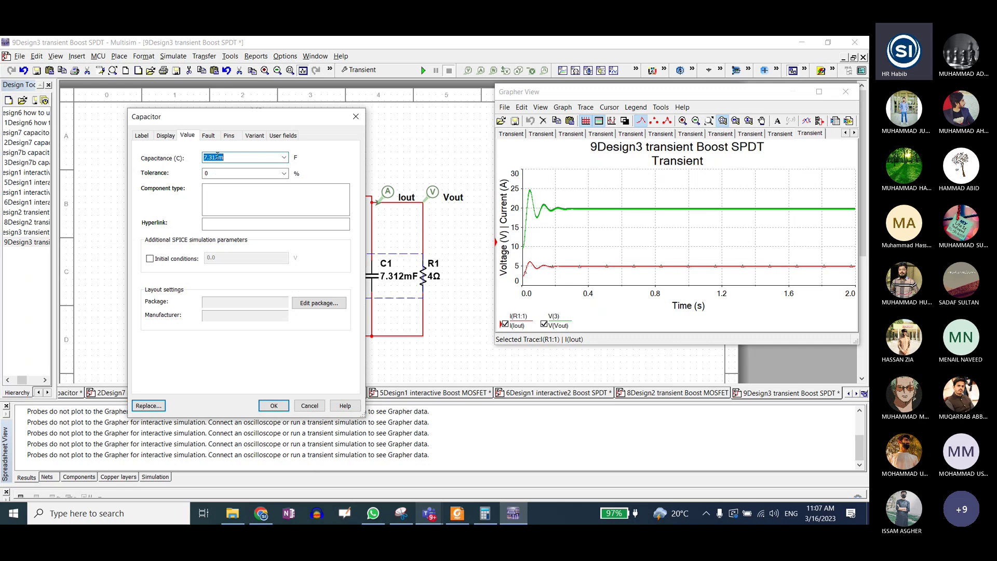
pyautogui.moveTo(219, 157); pyautogui.dragTo(197, 164)
pyautogui.write('6.25')
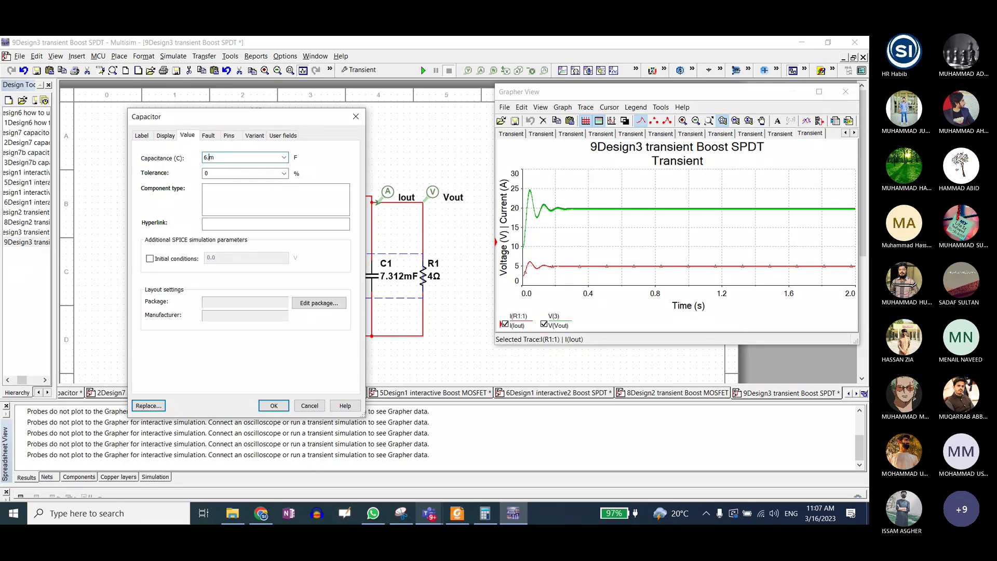
pyautogui.click(273, 405)
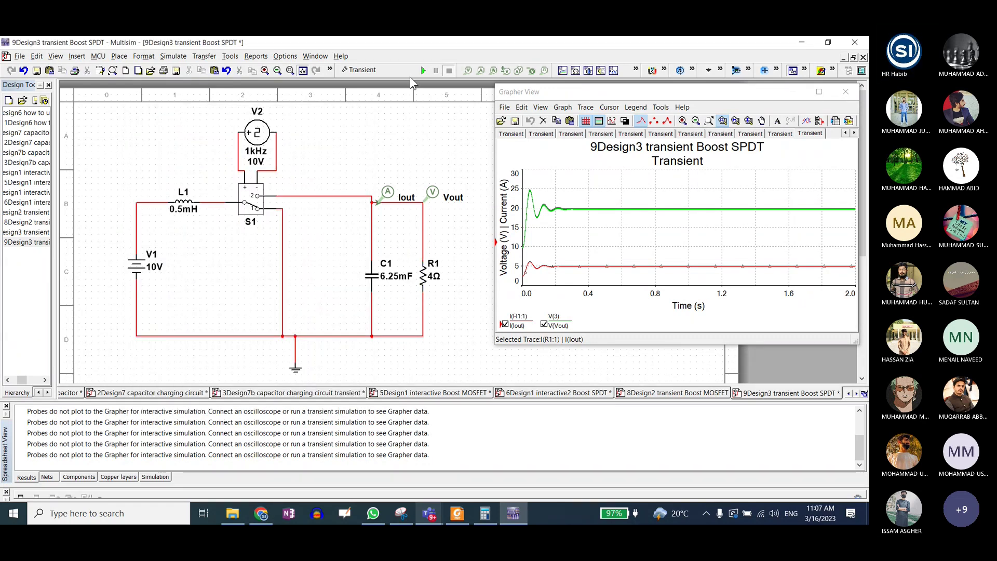
pyautogui.click(424, 70)
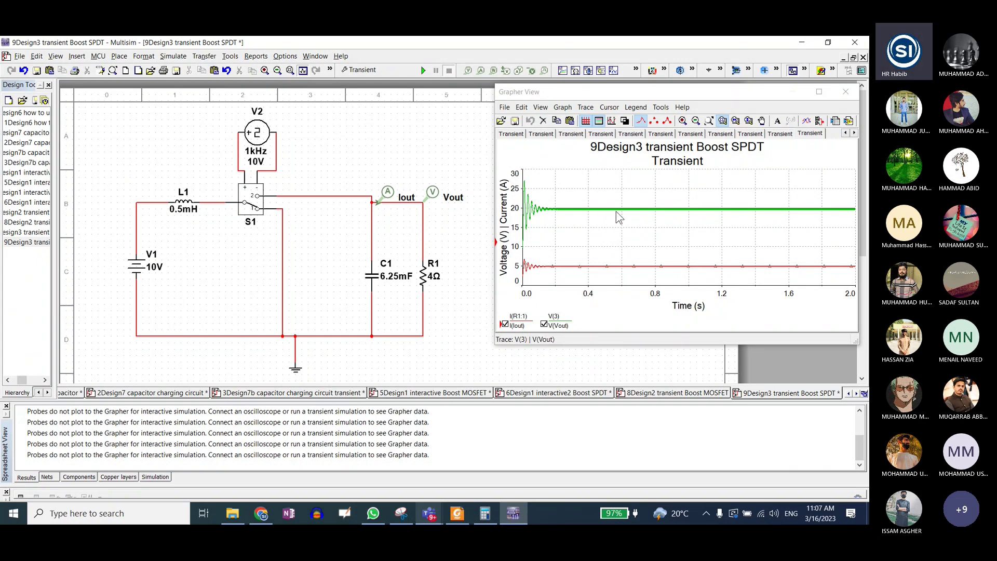
# Check the boost converter's given ripple voltage and current data in Notes.pdf in Foxit Reader, and return to Multisim
pyautogui.click(457, 513)
pyautogui.scroll(-1, 487, 247)
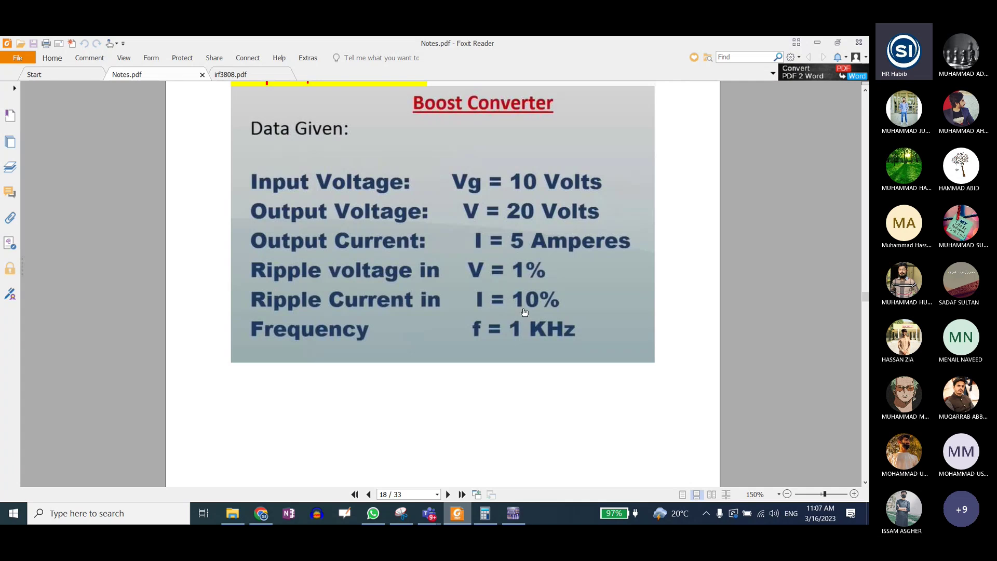
pyautogui.click(513, 513)
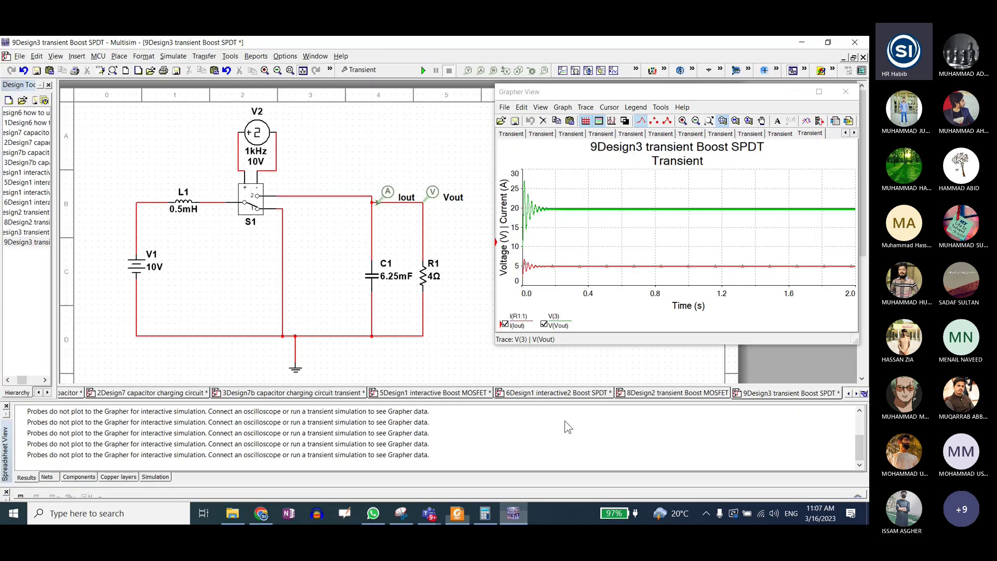
# Switch to the Power Electronics Lab 4 page in Chrome and highlight the objective's words about capacitor/inductor effects on ripple voltage
pyautogui.click(234, 515)
pyautogui.click(258, 515)
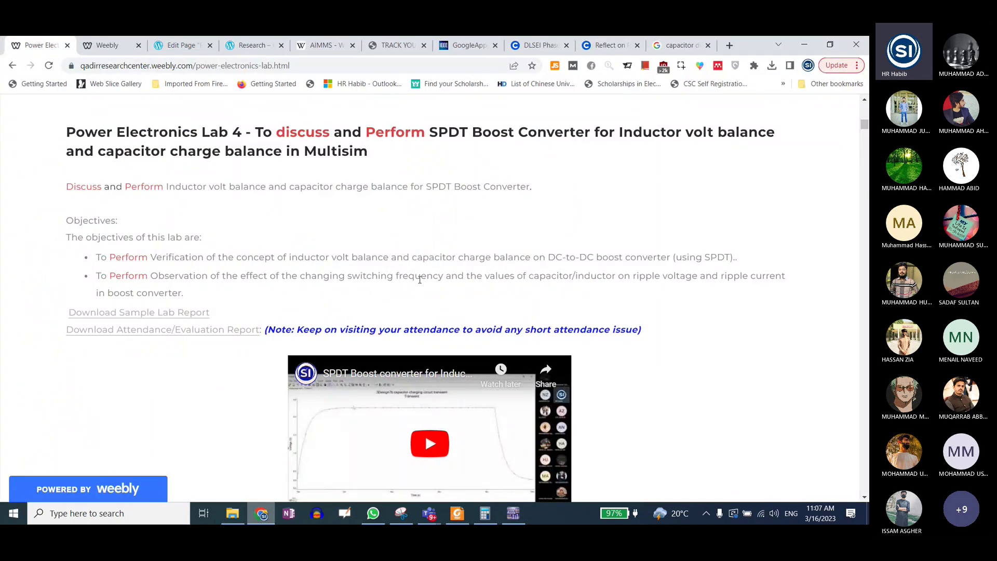
pyautogui.moveTo(534, 276); pyautogui.dragTo(680, 276)
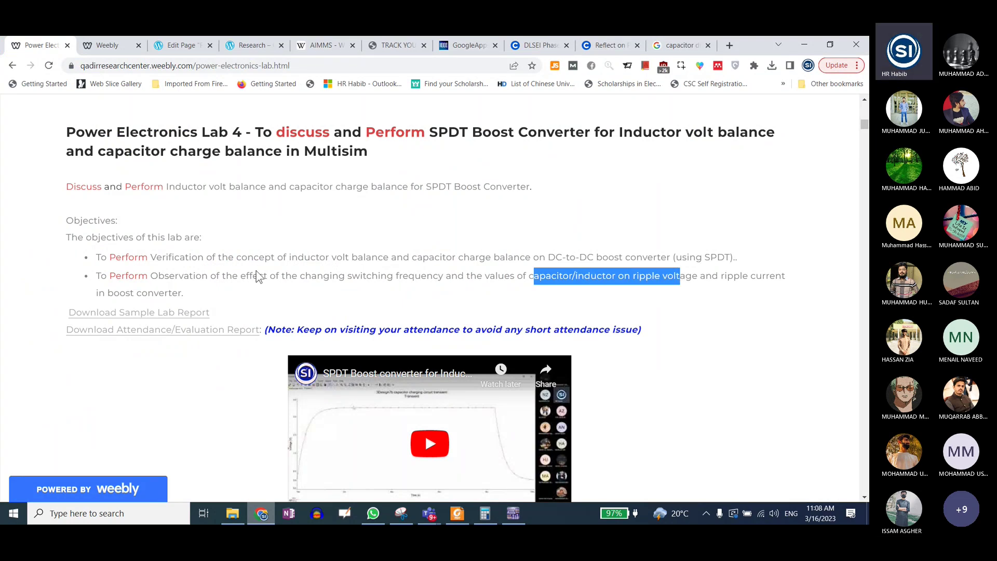
# Highlight the second objective's words on switching frequency and capacitor/inductor values, and return to Multisim to magnify the output voltage ripple around 0.69 s
pyautogui.moveTo(175, 276); pyautogui.dragTo(613, 283)
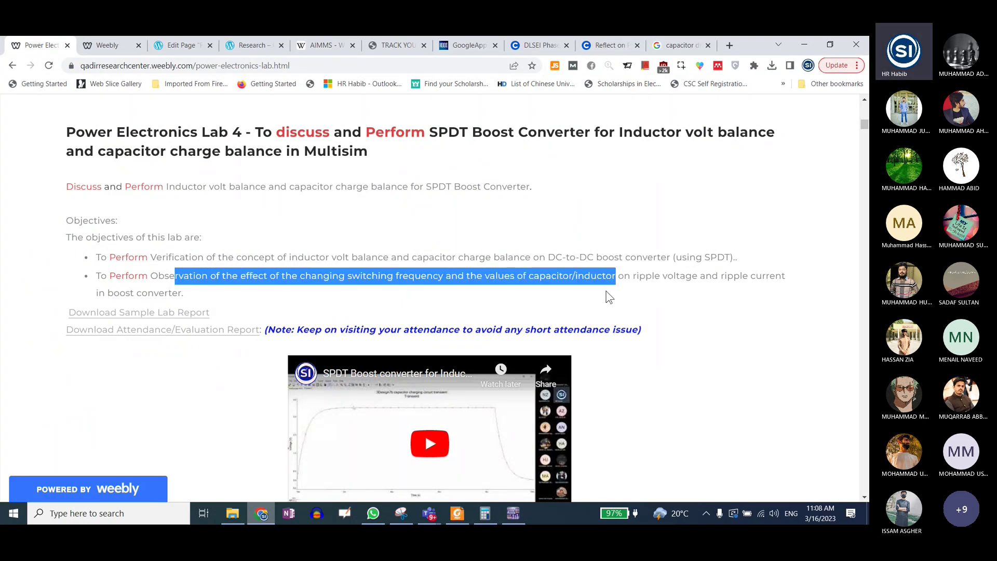
pyautogui.click(512, 513)
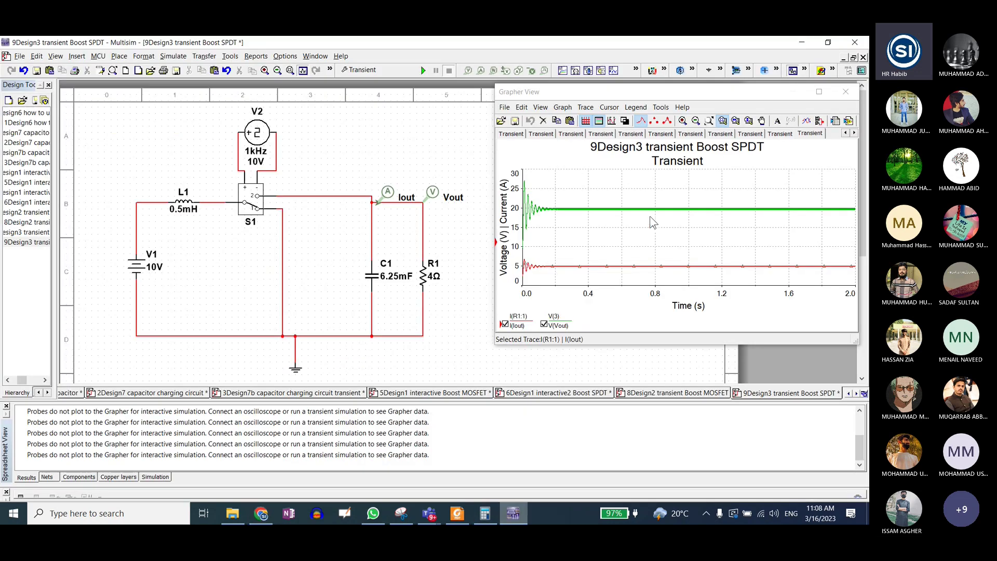
pyautogui.moveTo(643, 211); pyautogui.dragTo(691, 216)
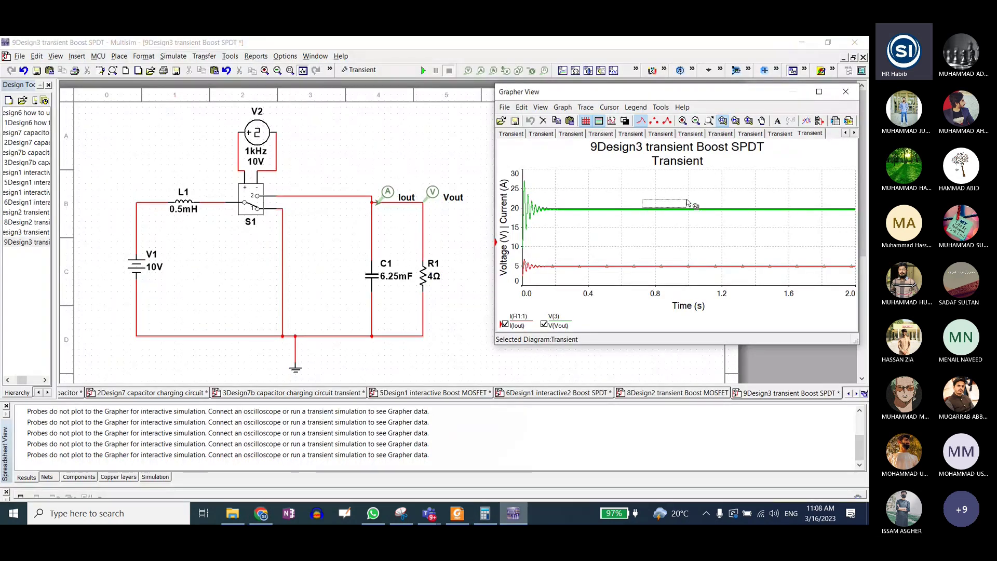
pyautogui.click(709, 120)
pyautogui.moveTo(632, 198)
pyautogui.mouseDown()
pyautogui.moveTo(649, 217)
pyautogui.moveTo(643, 258)
pyautogui.mouseUp()
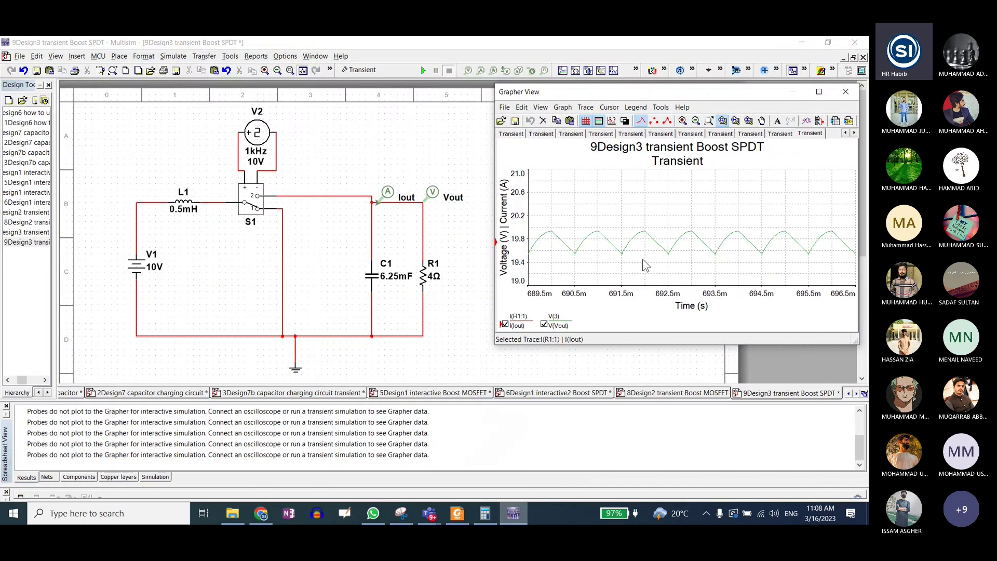
pyautogui.click(598, 252)
# Show the Grapher cursors and place cursor 2 on the output voltage ripple minimum at 691.5 ms
pyautogui.click(613, 120)
pyautogui.moveTo(553, 178); pyautogui.dragTo(557, 178)
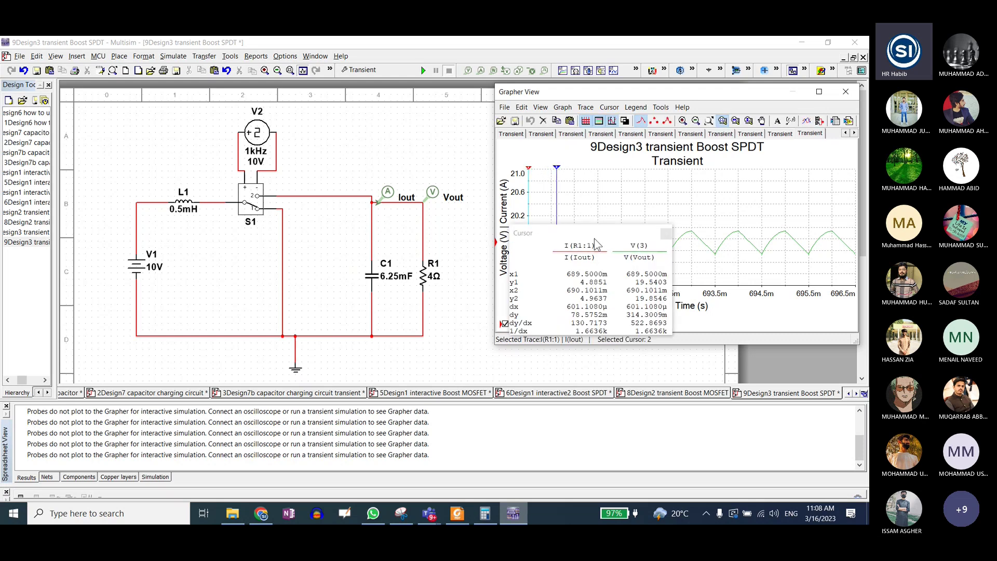
pyautogui.moveTo(593, 234); pyautogui.dragTo(392, 191)
pyautogui.moveTo(557, 171); pyautogui.dragTo(603, 179)
pyautogui.rightClick(604, 179)
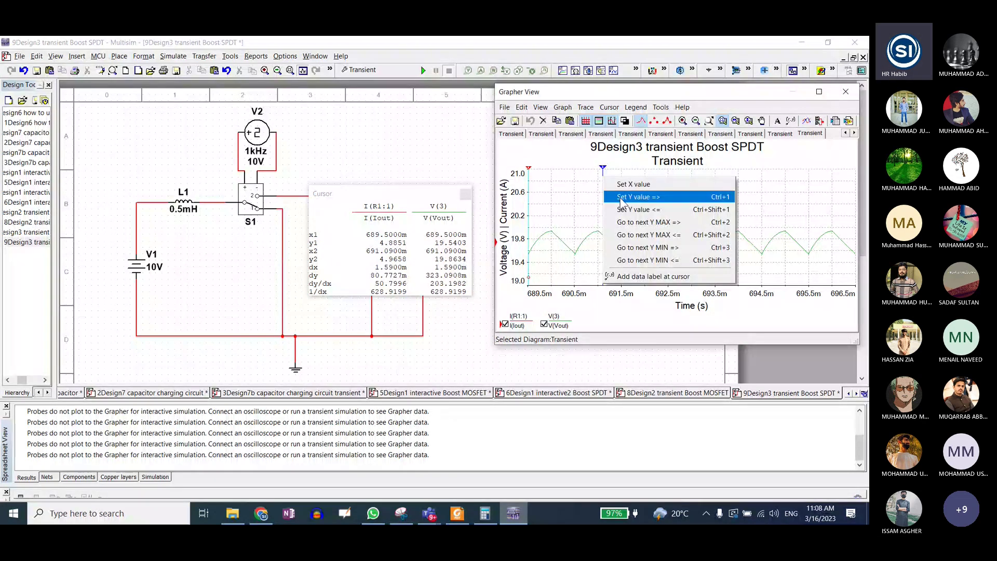
pyautogui.click(640, 248)
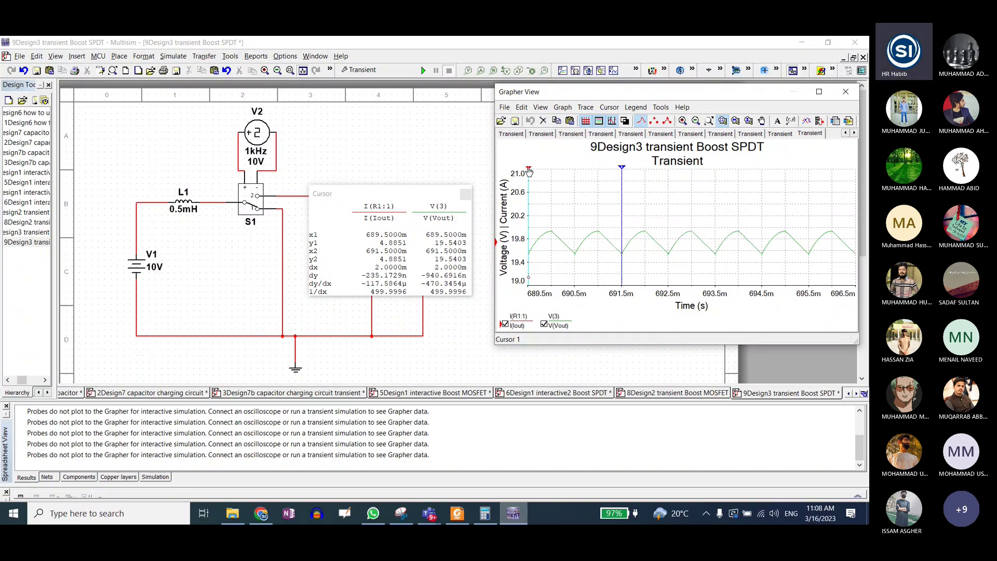
# Place cursor 1 on the ripple maximum at 691 ms and move the cursor readings clear of the capacitor label
pyautogui.moveTo(528, 174); pyautogui.dragTo(583, 176)
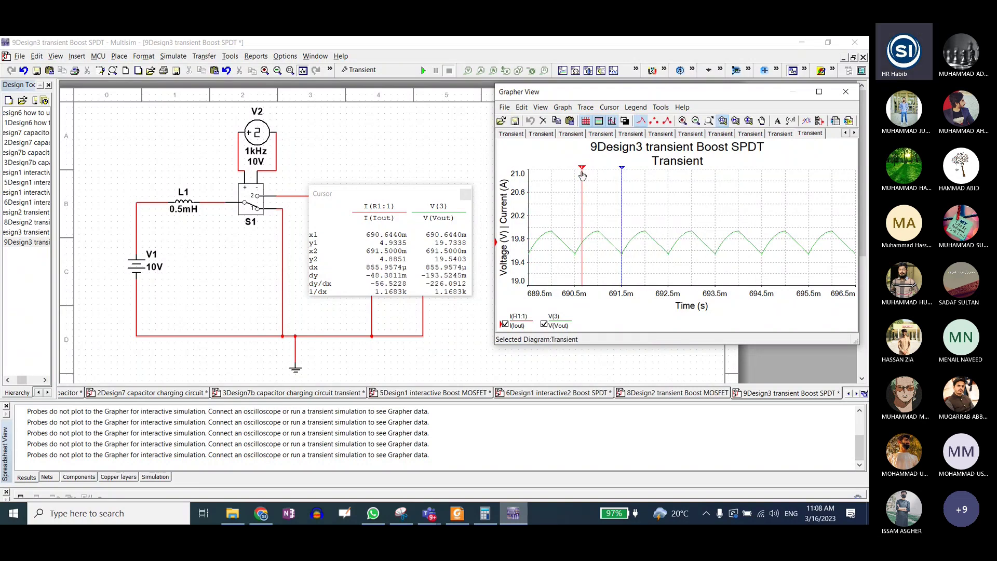
pyautogui.rightClick(582, 176)
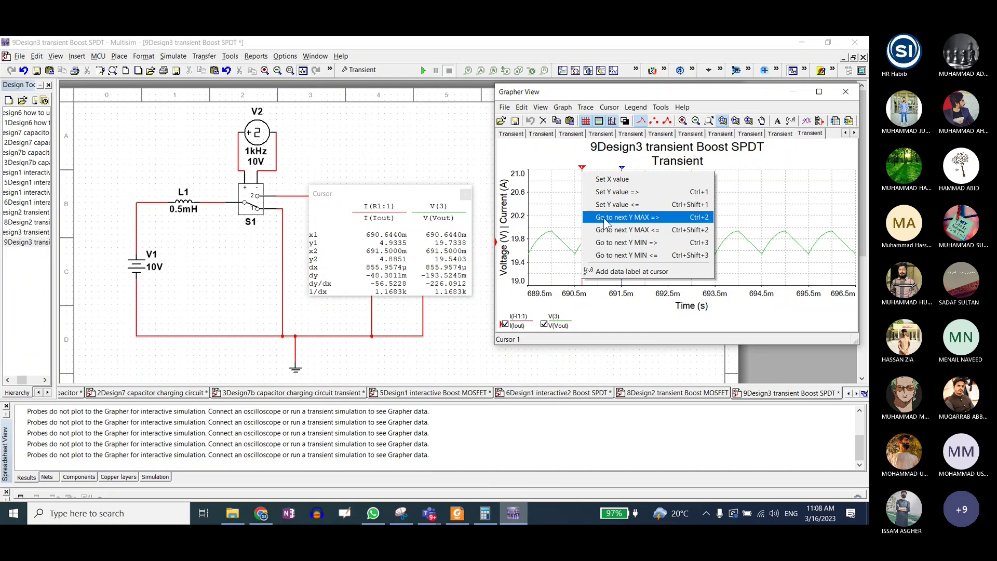
pyautogui.click(605, 223)
pyautogui.moveTo(393, 196); pyautogui.dragTo(383, 170)
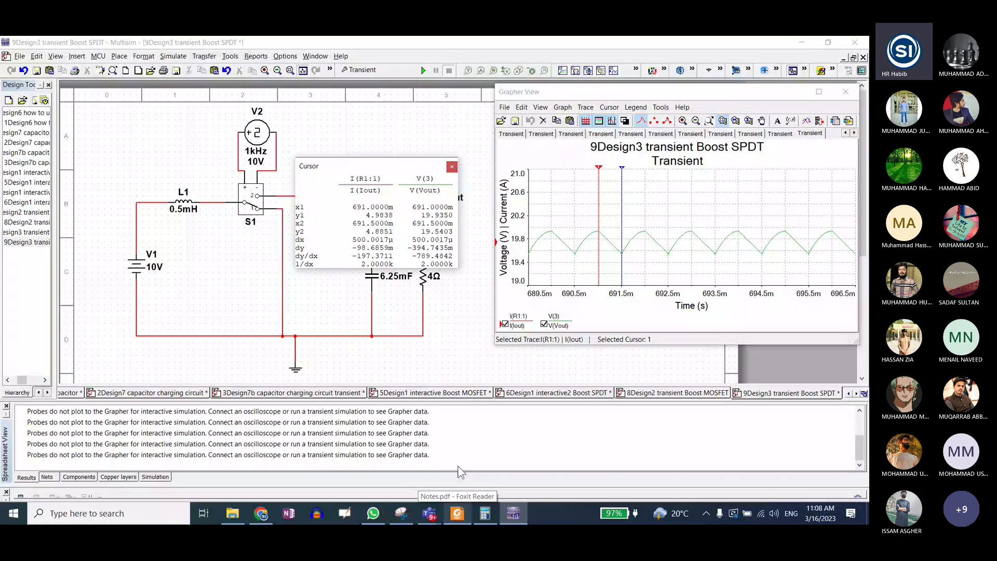
# Check the boost converter's given output voltage and ripple percentage in Notes.pdf in Foxit Reader, and return to Multisim
pyautogui.click(457, 514)
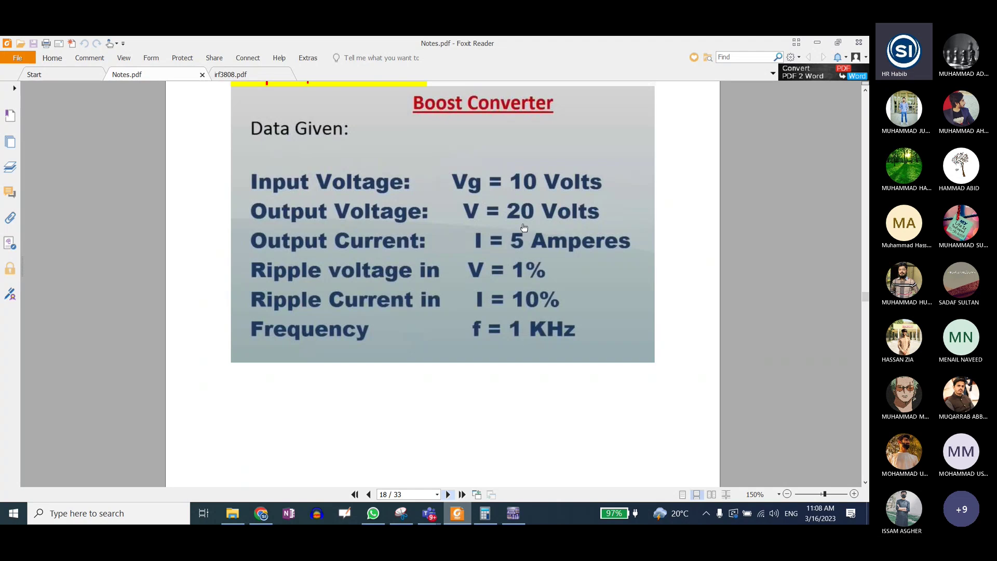
pyautogui.click(514, 513)
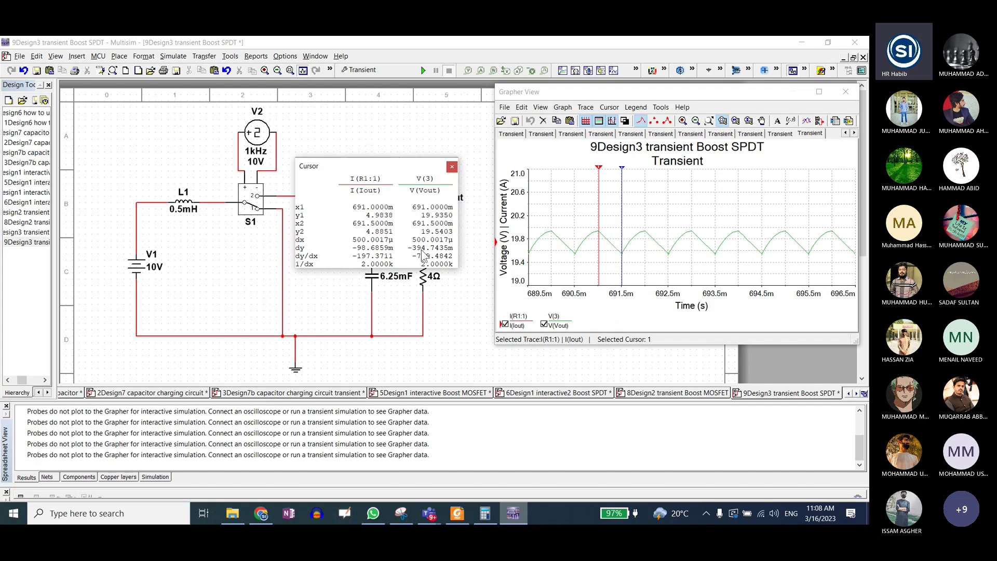
# Bring up Calculator, place it beside the cursor readings and clear the previous calculation
pyautogui.click(485, 514)
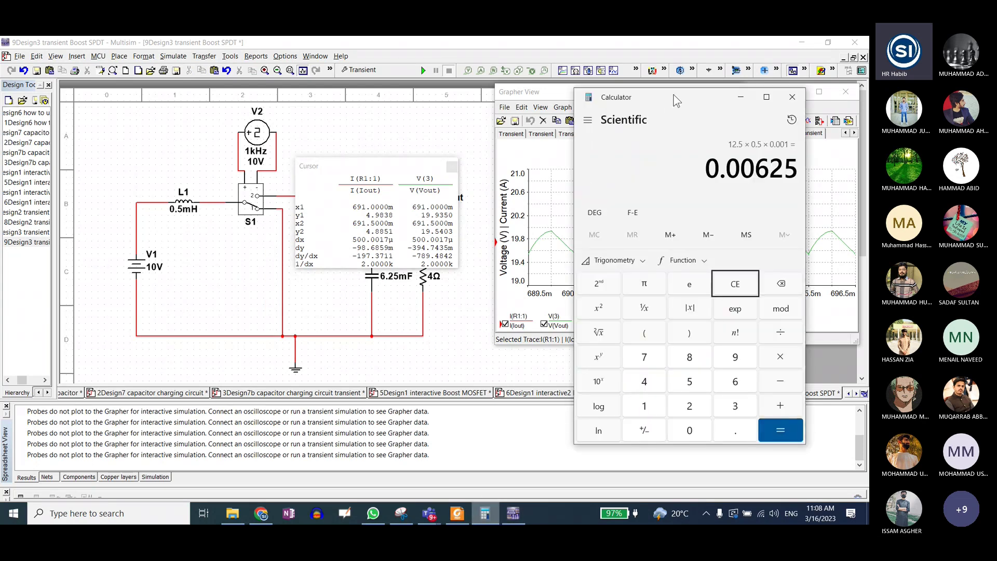
pyautogui.moveTo(675, 101); pyautogui.dragTo(73, 80)
pyautogui.click(130, 271)
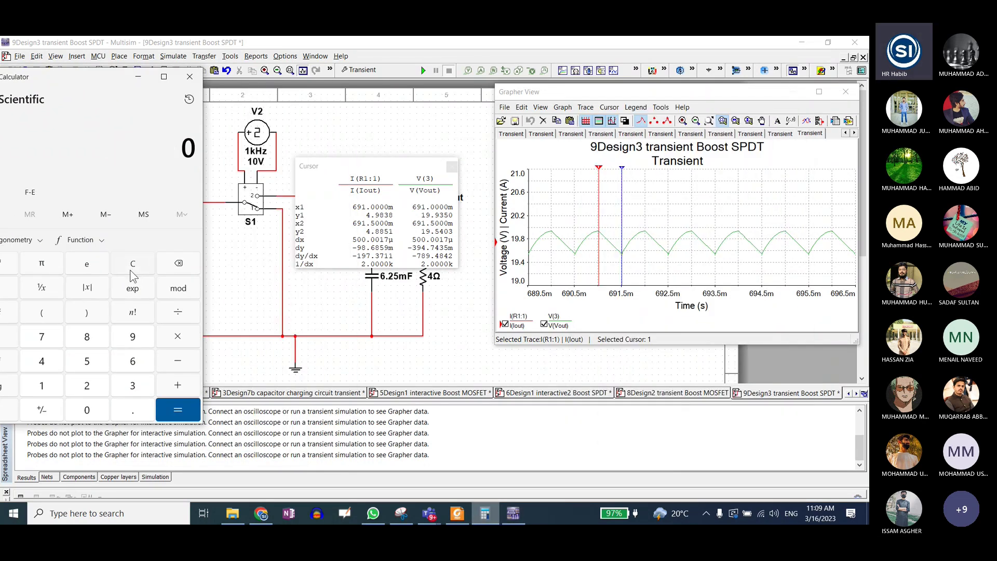
# Divide 0.3947 by 2 in the calculator and check the ripple voltage specification in Notes.pdf
pyautogui.write('.394')
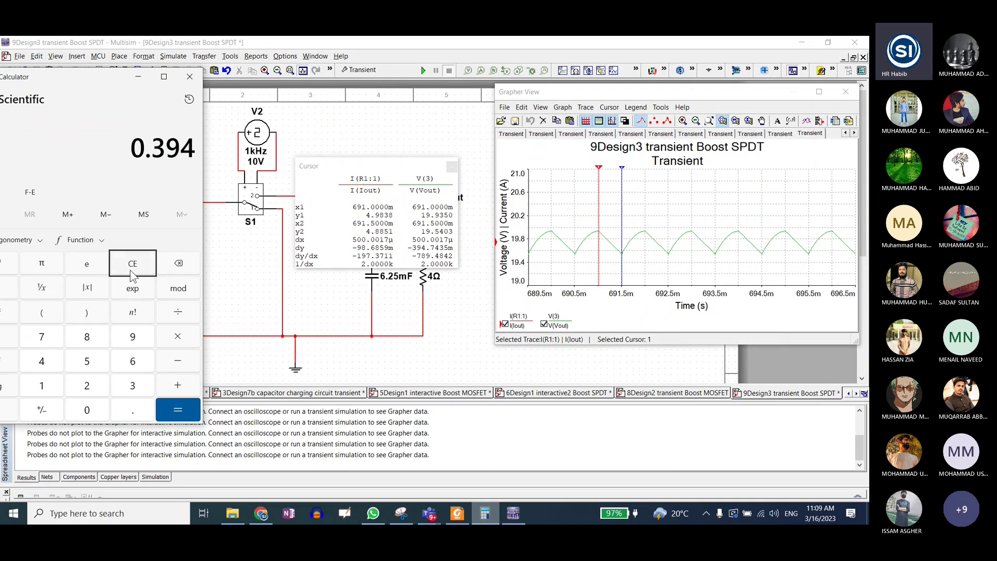
pyautogui.write('7')
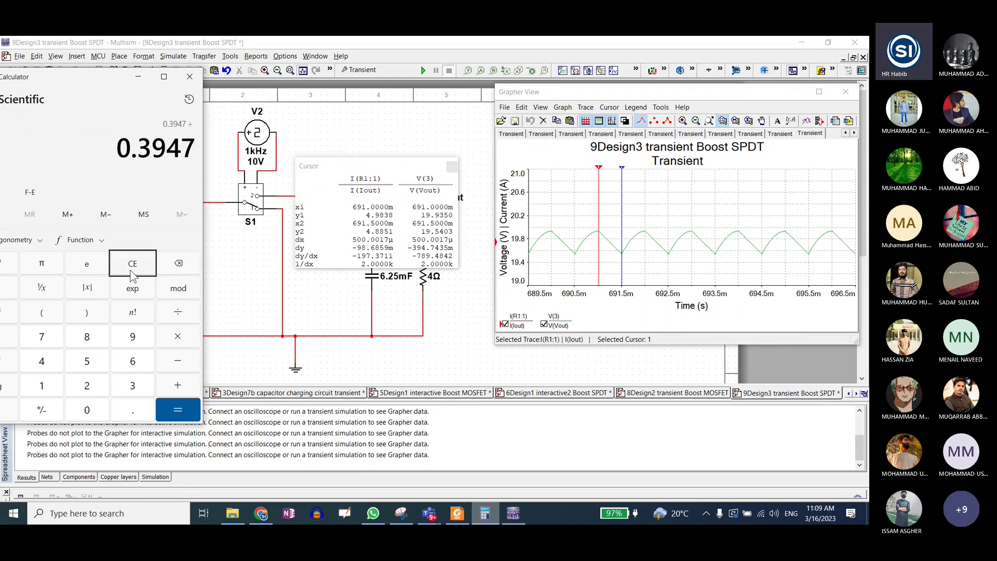
pyautogui.write('/2')
pyautogui.press('Return')
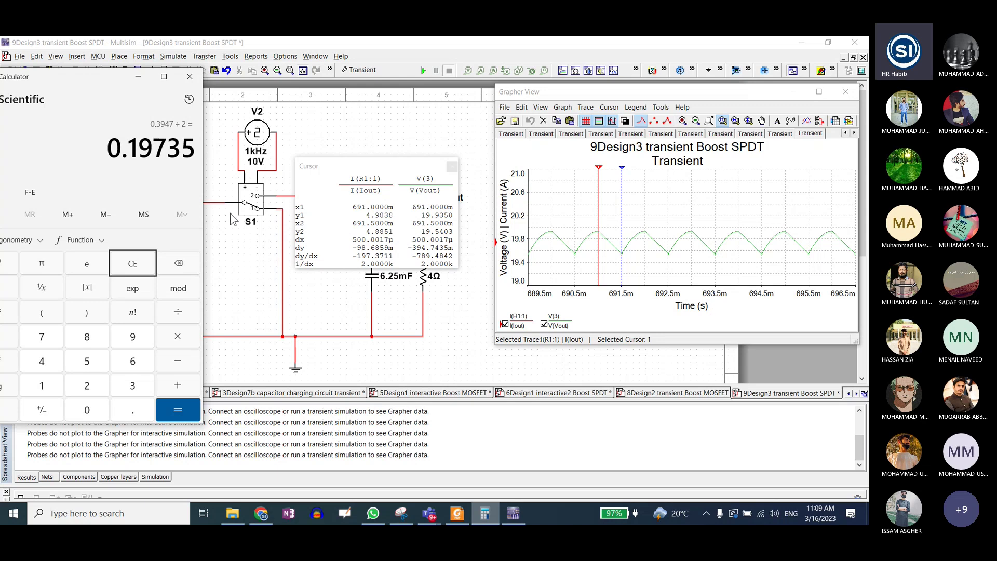
pyautogui.click(457, 513)
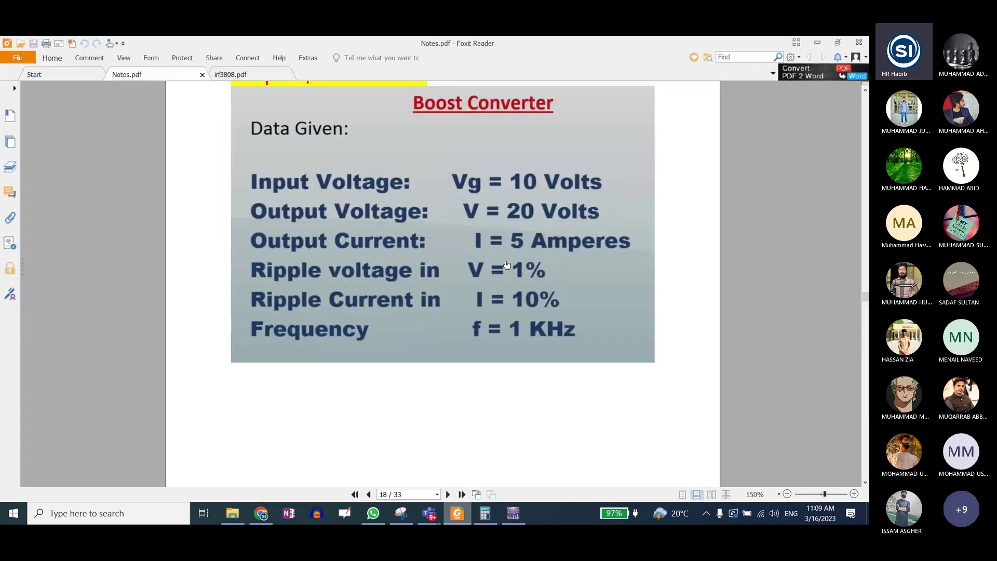
# Switch back to Multisim, restore the full transient graph and zoom in on the output current ripple at about 742 to 746 ms
pyautogui.click(512, 516)
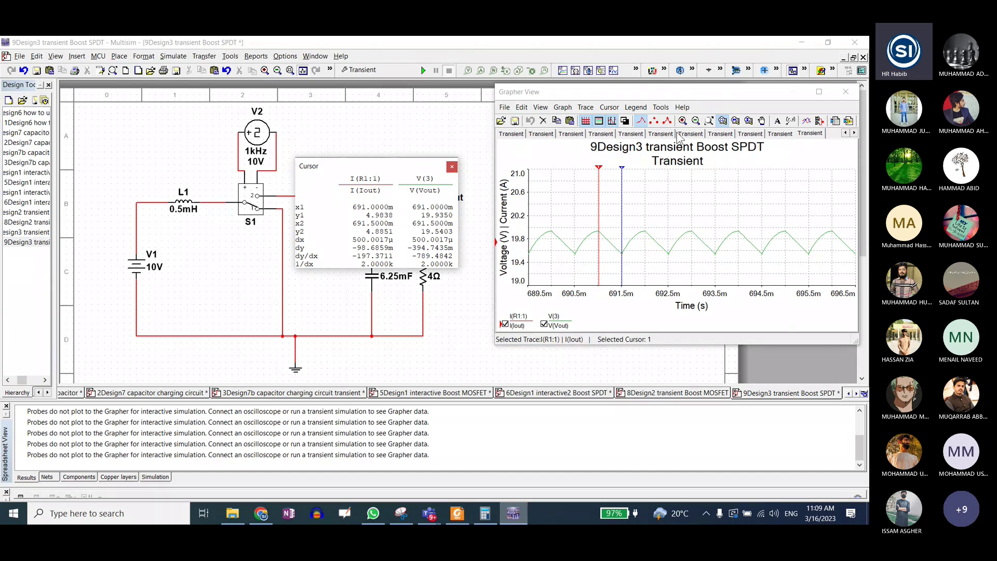
pyautogui.click(709, 121)
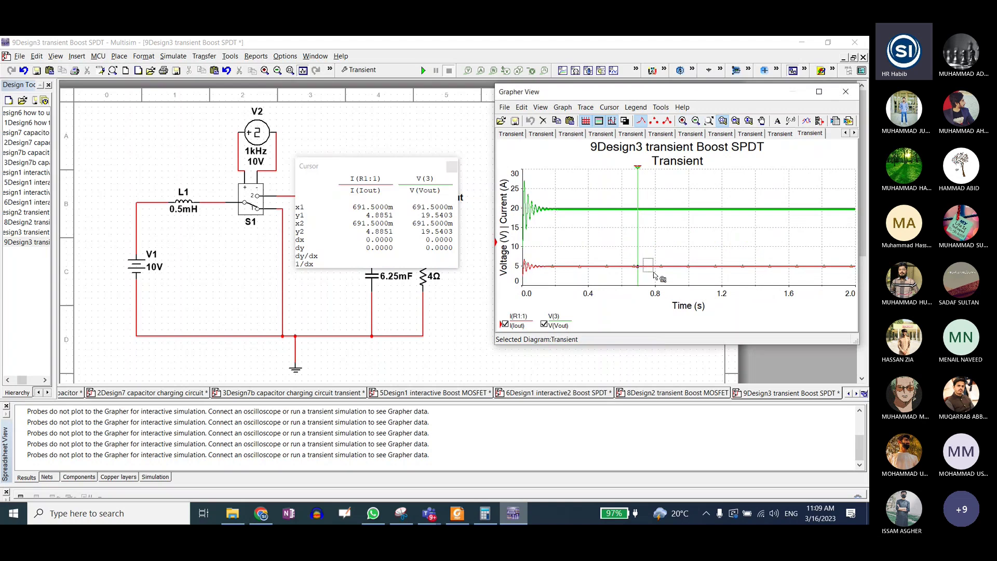
pyautogui.moveTo(644, 261); pyautogui.dragTo(647, 263)
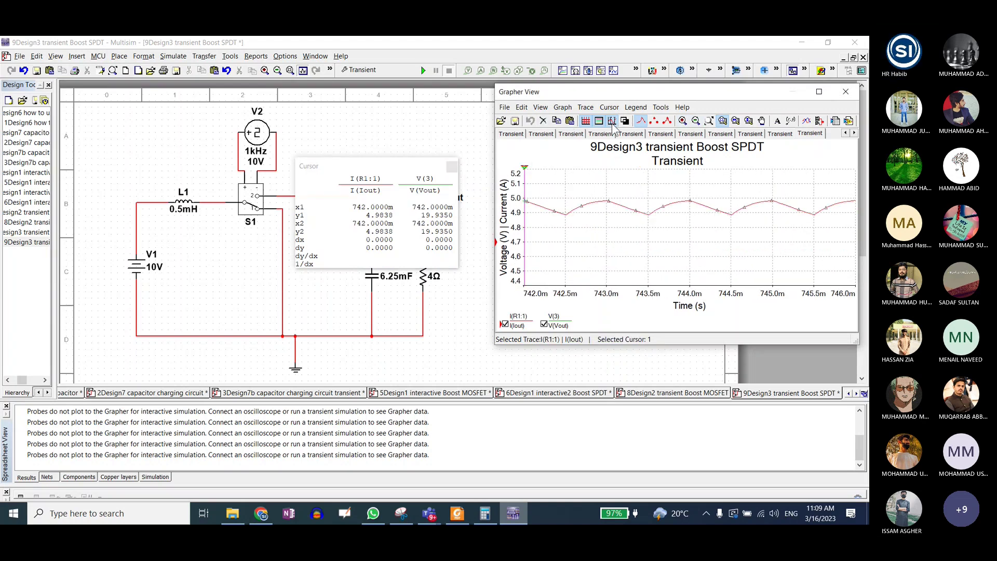
# Place one graph cursor on the next minimum of the output current ripple and the other on the next maximum
pyautogui.moveTo(525, 168); pyautogui.dragTo(618, 178)
pyautogui.rightClick(618, 178)
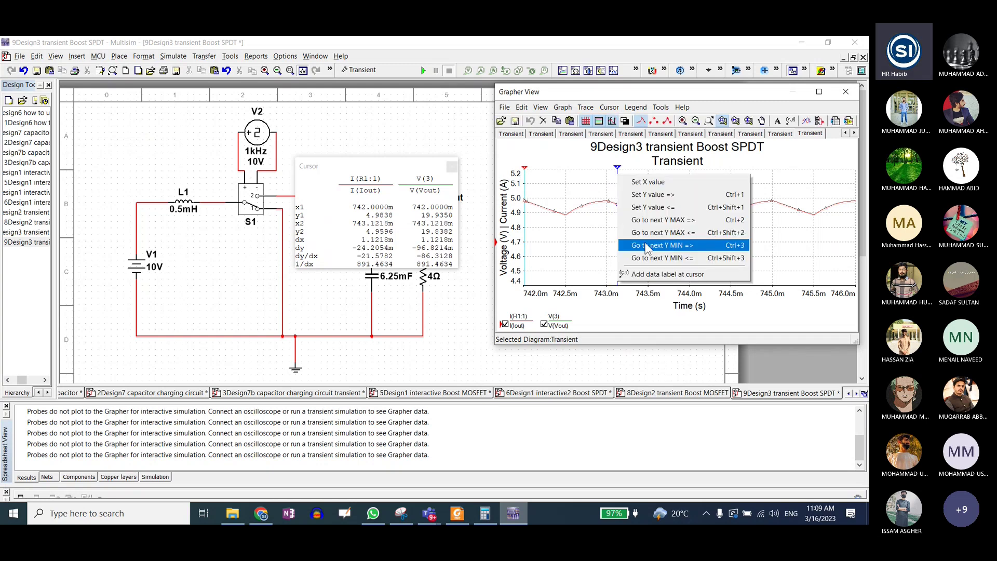
pyautogui.click(654, 245)
pyautogui.moveTo(524, 171); pyautogui.dragTo(587, 182)
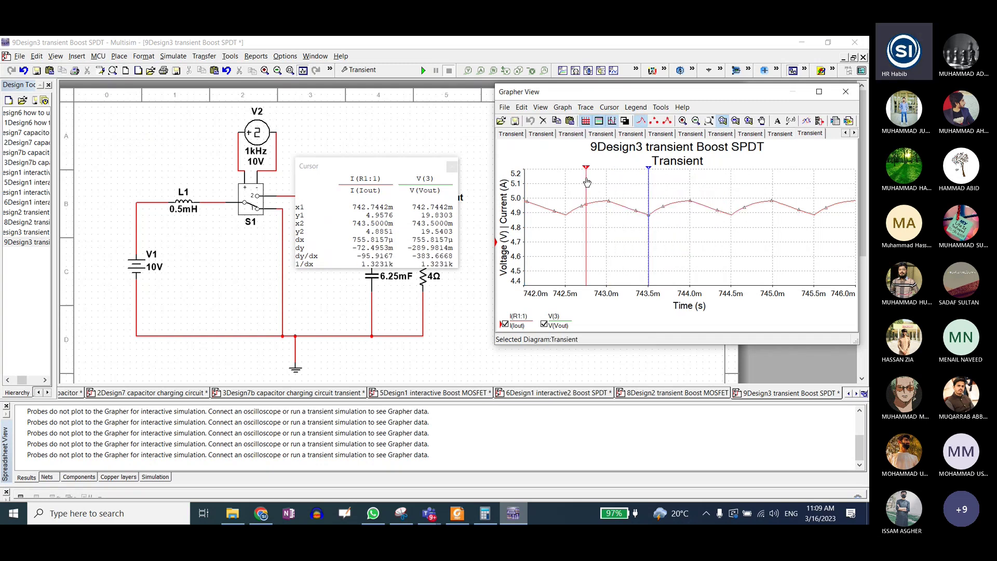
pyautogui.rightClick(587, 182)
pyautogui.click(616, 235)
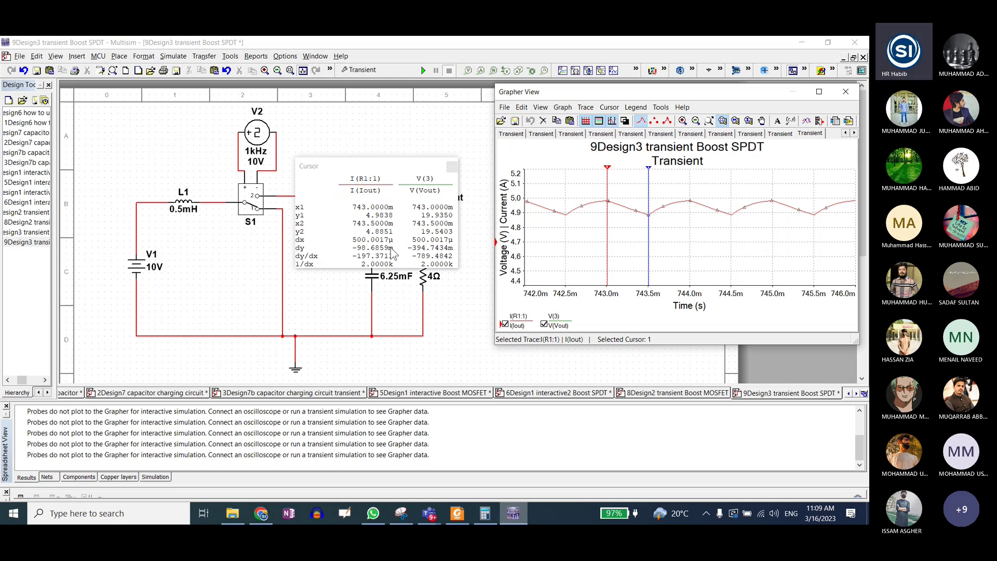
# Clear the calculator, divide 0.098 by 2, and check the output current and ripple specifications in Notes.pdf
pyautogui.click(483, 513)
pyautogui.click(140, 267)
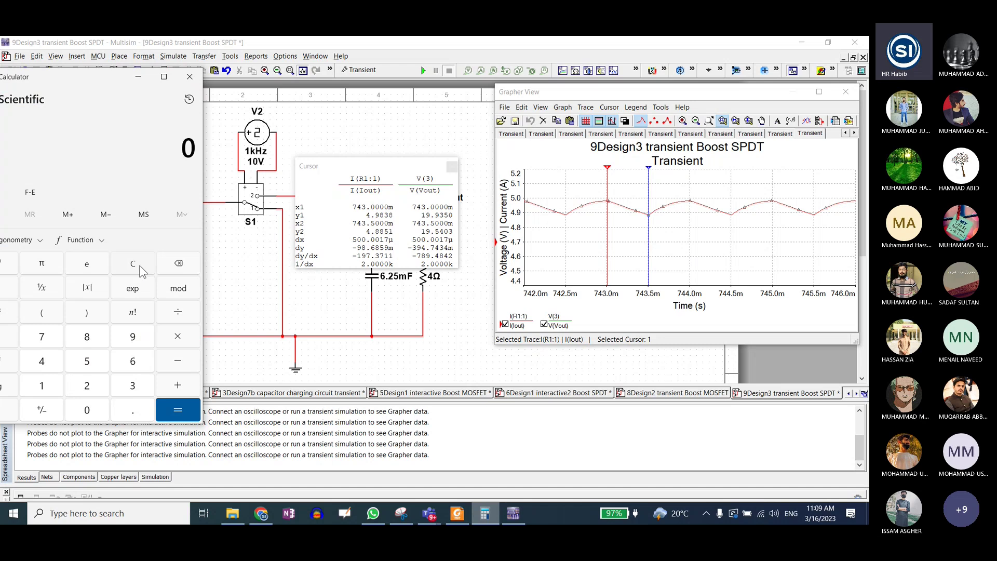
pyautogui.write('.098/2')
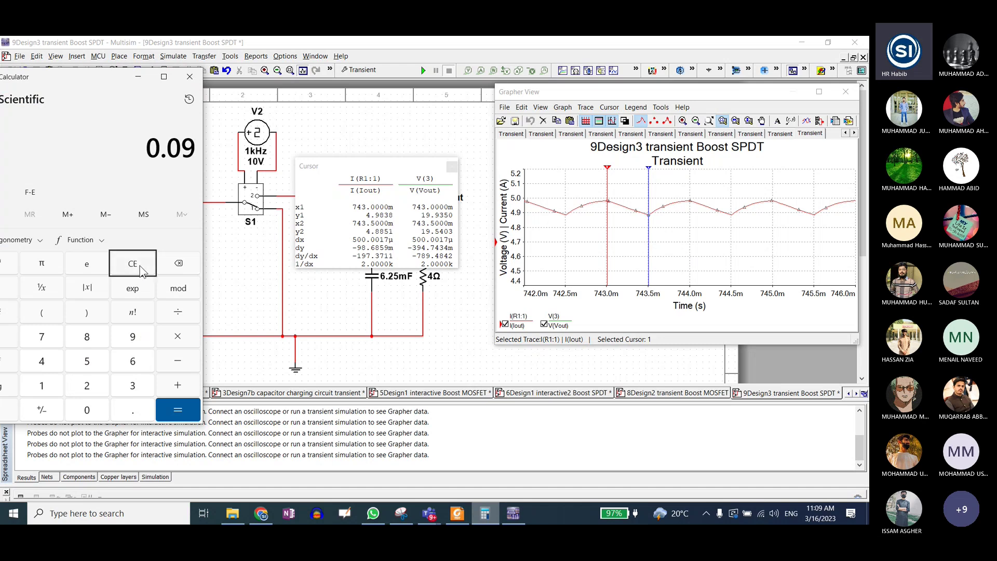
pyautogui.press('Return')
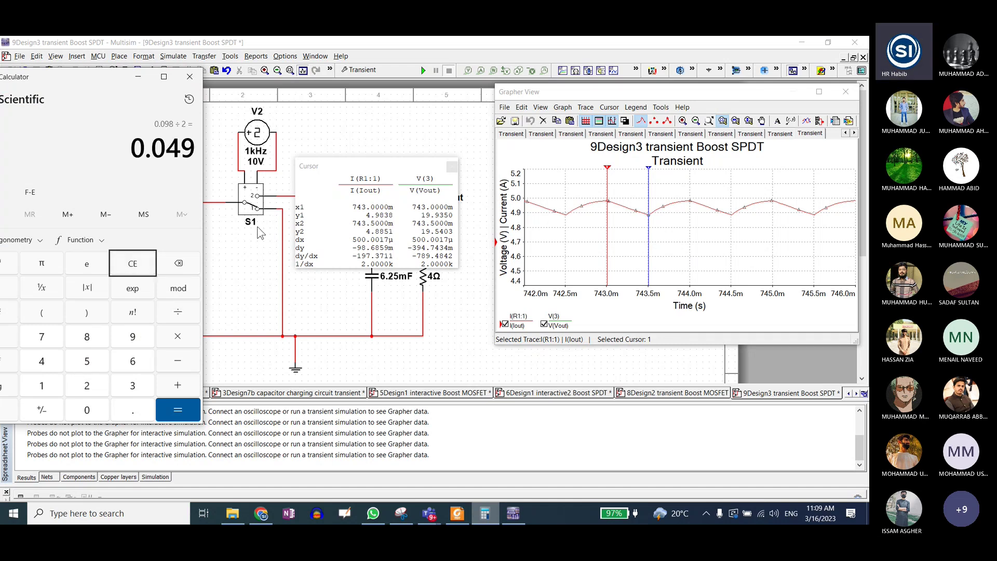
pyautogui.click(454, 511)
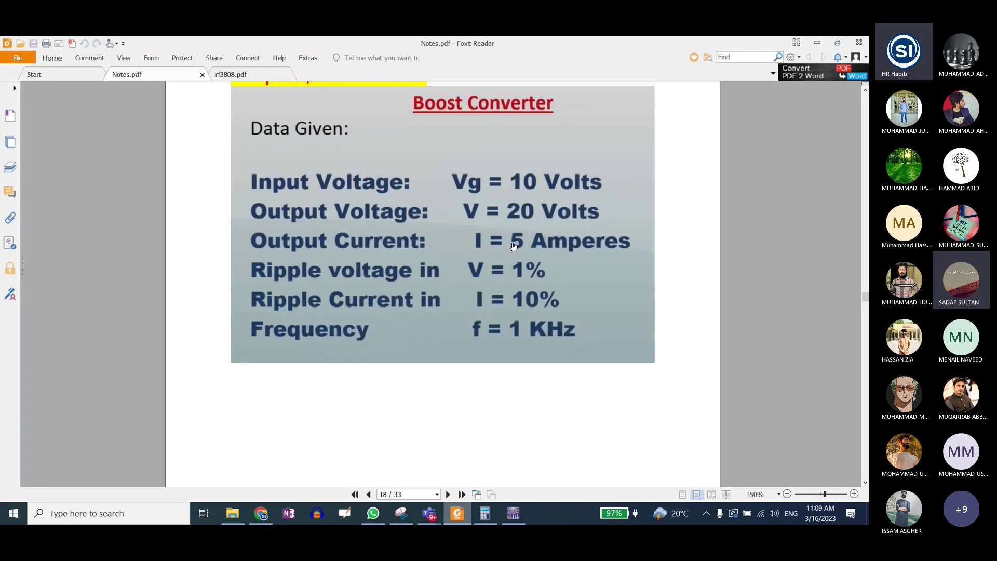
# Return to Multisim with the calculator minimised, restore the full transient graph and move the cursor readout window away from the output probes
pyautogui.click(513, 513)
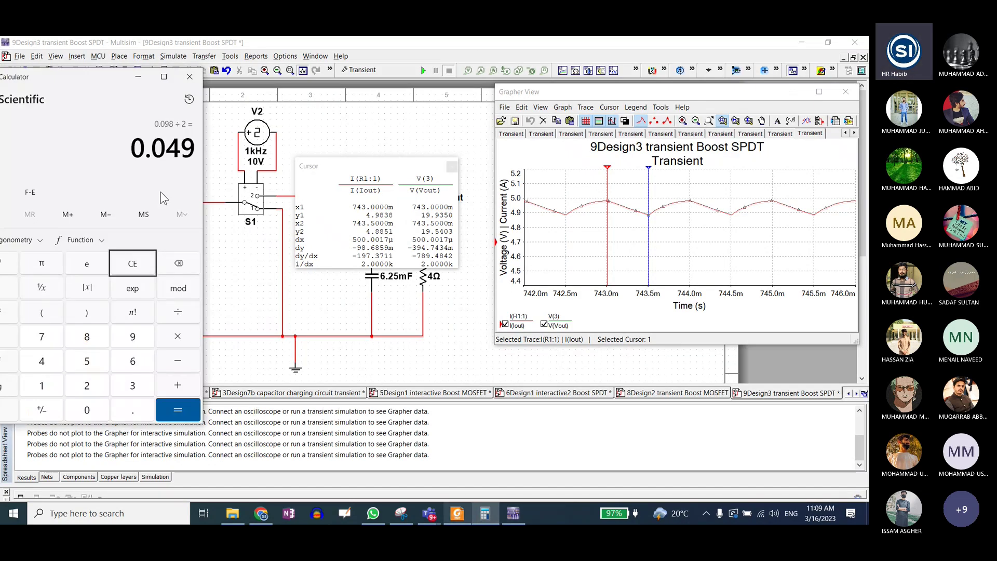
pyautogui.click(138, 77)
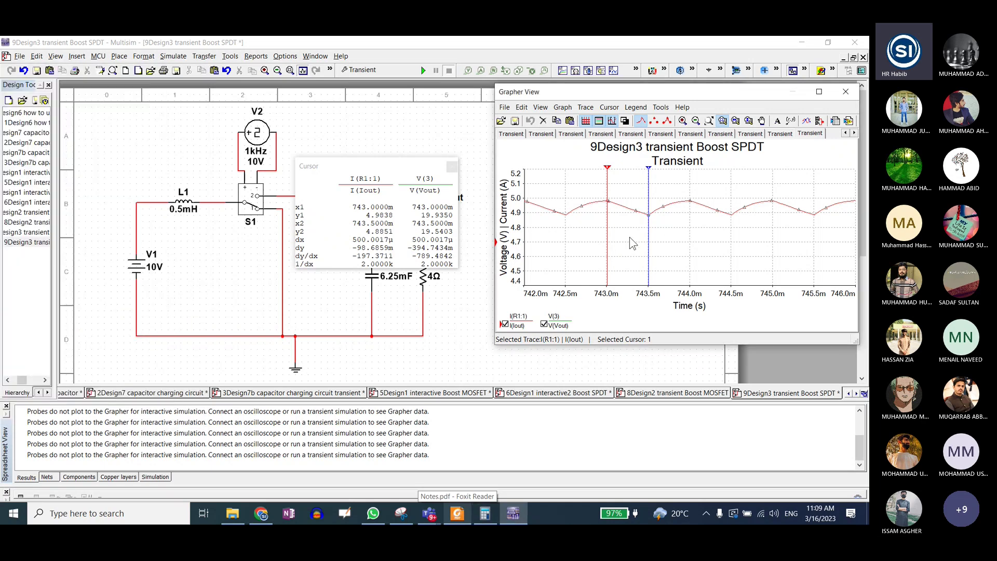
pyautogui.click(709, 122)
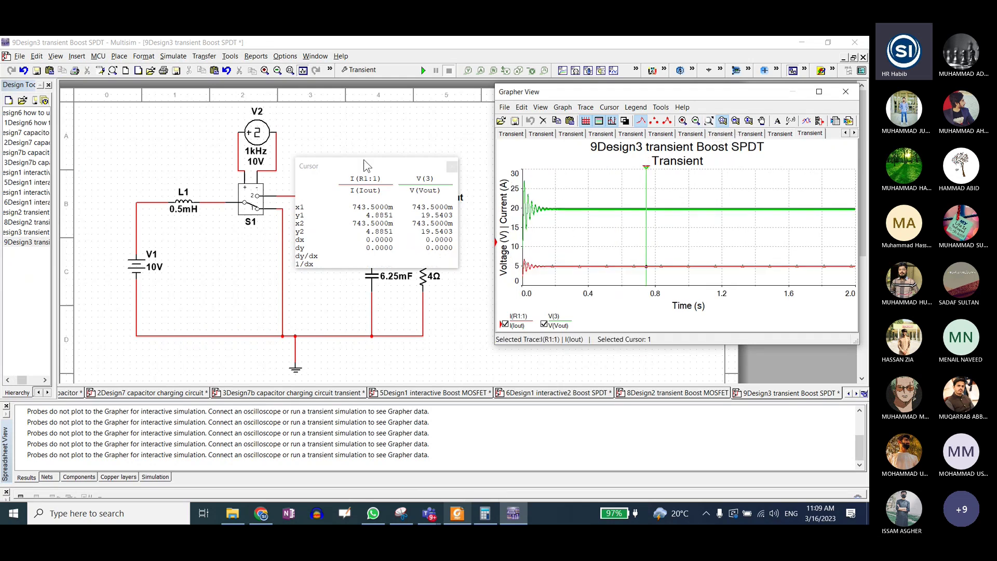
pyautogui.moveTo(363, 162); pyautogui.dragTo(366, 89)
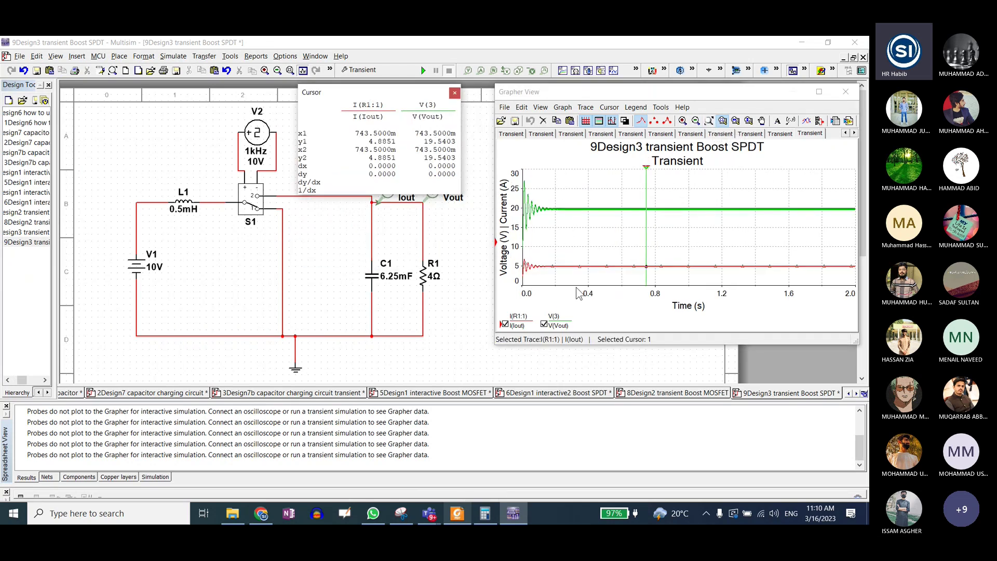
pyautogui.moveTo(376, 91); pyautogui.dragTo(247, 261)
# Switch to Chrome and review the Lab 4 objective on how switching frequency and capacitor/inductor values affect ripple voltage and current
pyautogui.click(263, 515)
pyautogui.click(371, 270)
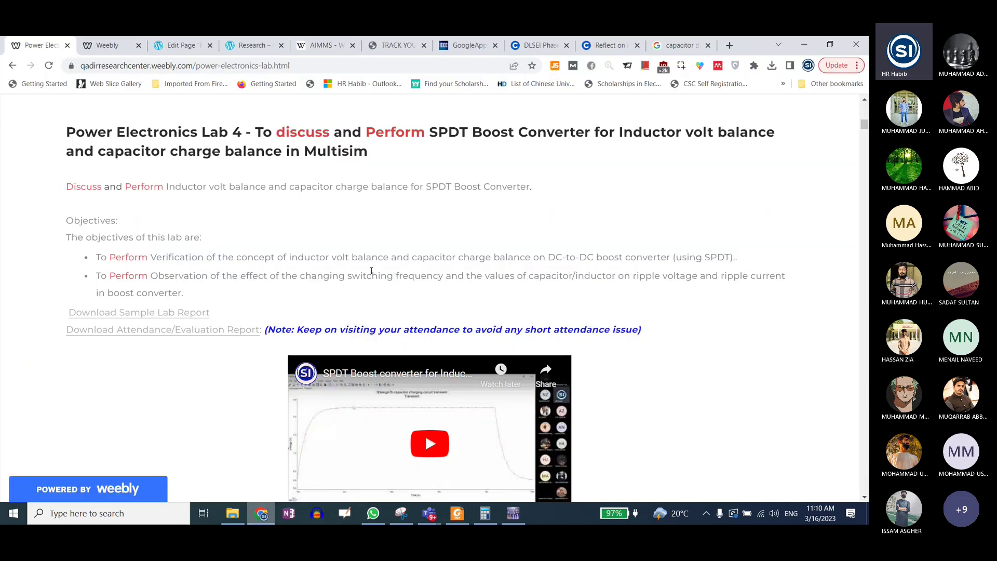
pyautogui.moveTo(440, 277); pyautogui.dragTo(751, 277)
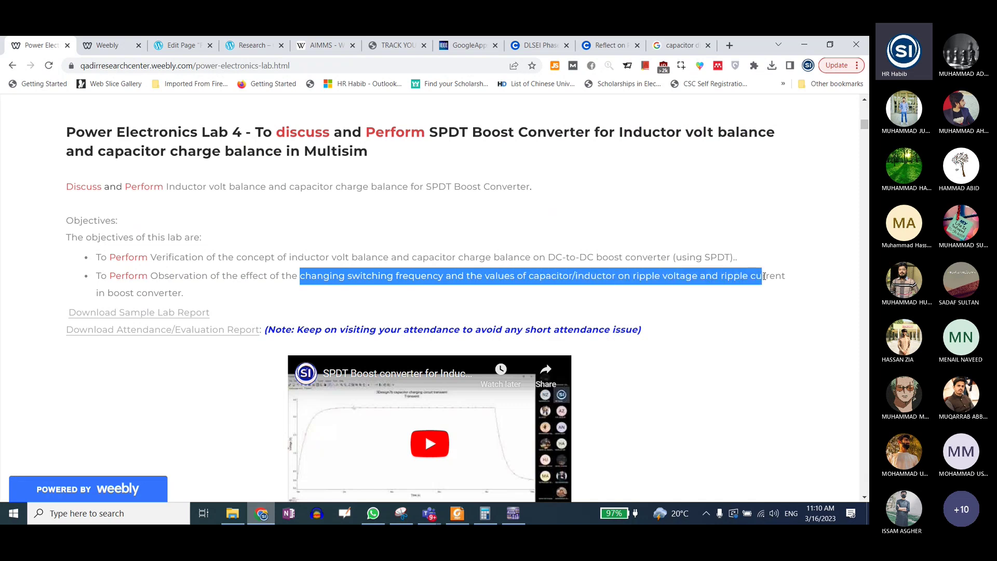
pyautogui.click(776, 279)
pyautogui.moveTo(633, 276); pyautogui.dragTo(791, 283)
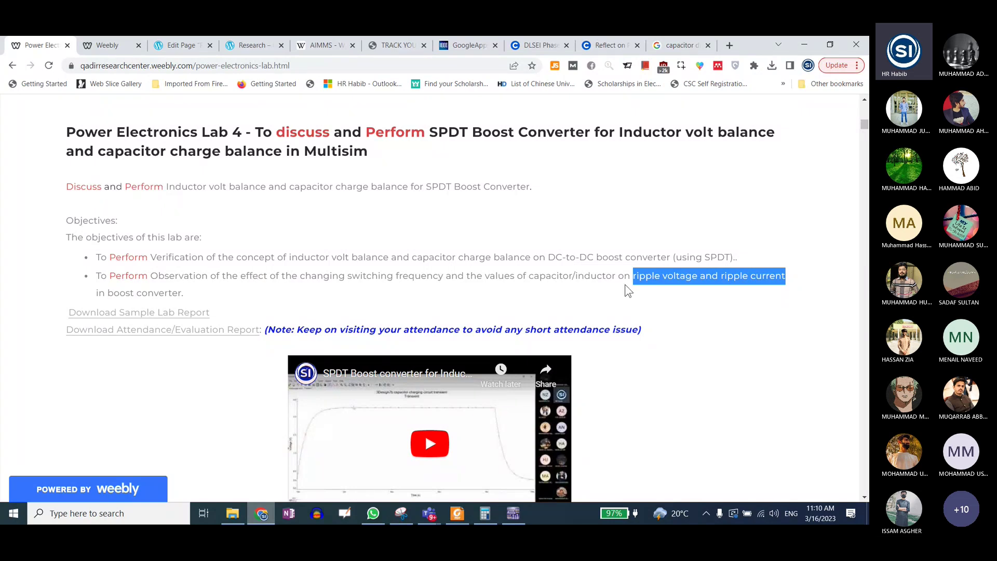
pyautogui.moveTo(535, 279); pyautogui.dragTo(785, 279)
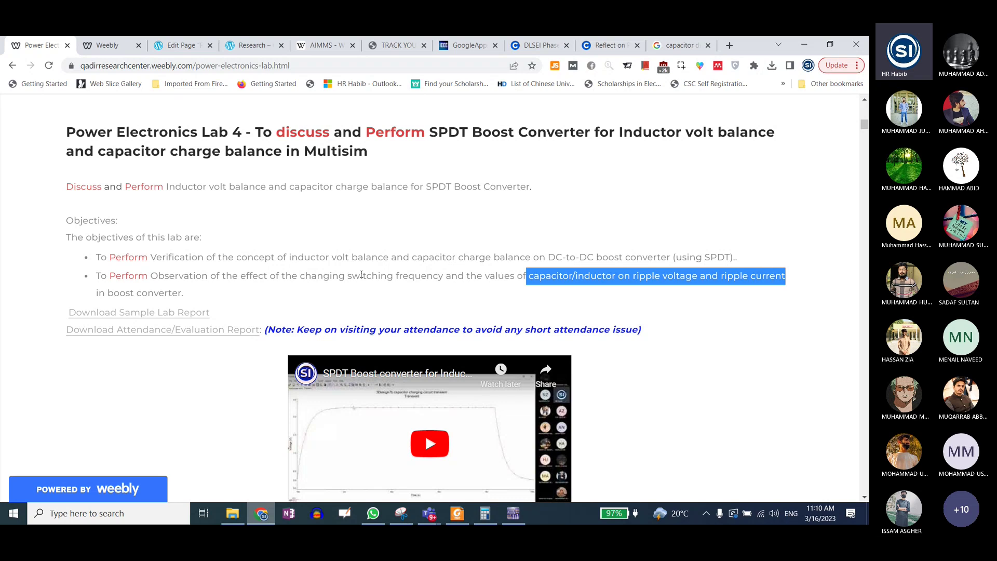
pyautogui.moveTo(347, 276); pyautogui.dragTo(751, 275)
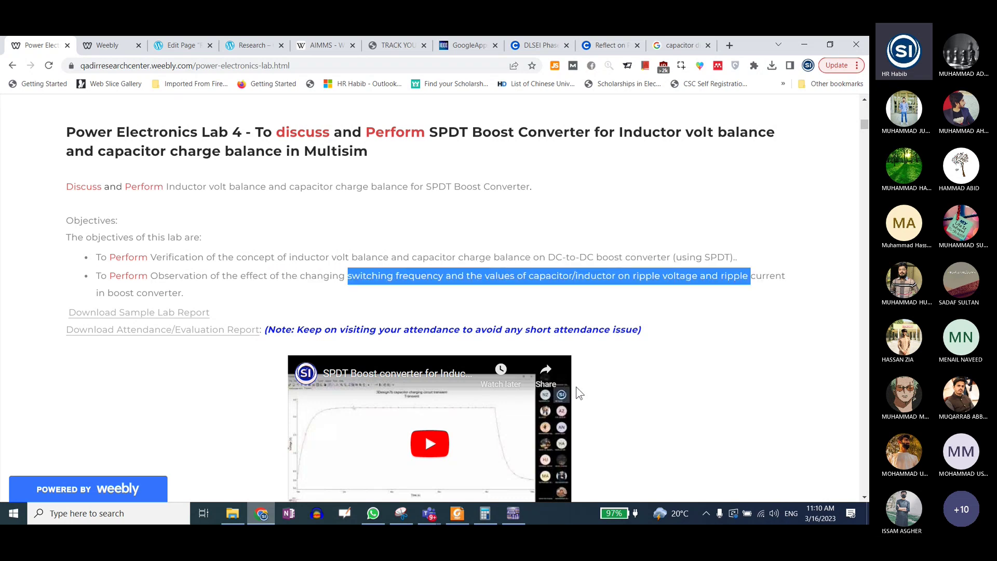
# Switch to Notes.pdf in Foxit Reader and review the boost converter's duty cycle and inductor value calculations
pyautogui.click(457, 513)
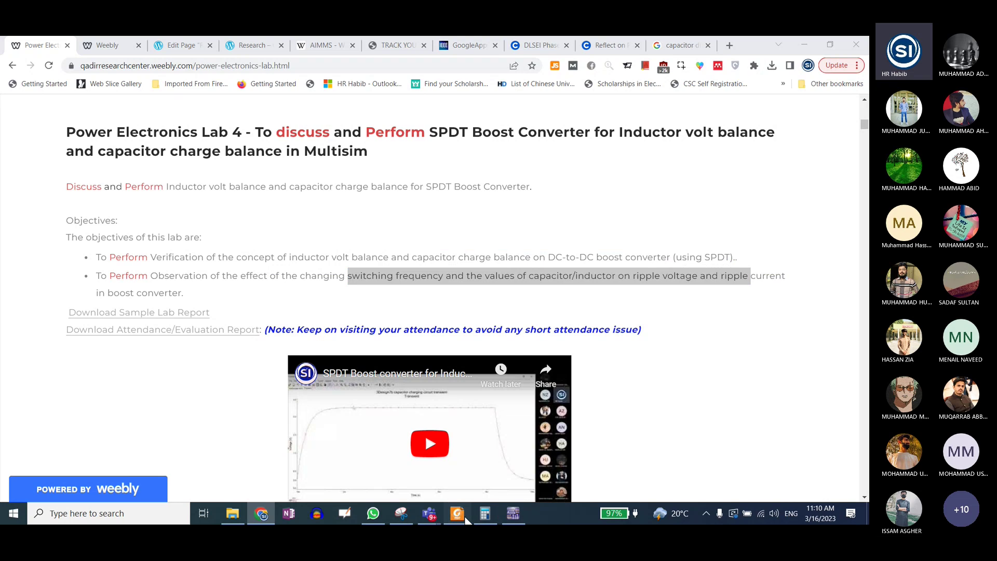
pyautogui.scroll(-5, 452, 320)
pyautogui.scroll(-5, 450, 316)
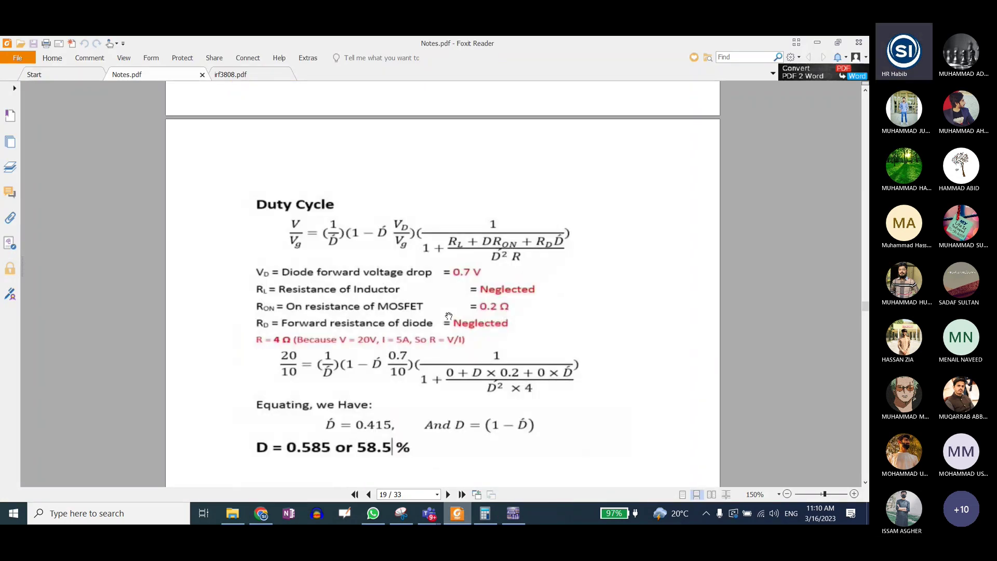
pyautogui.scroll(-5, 448, 317)
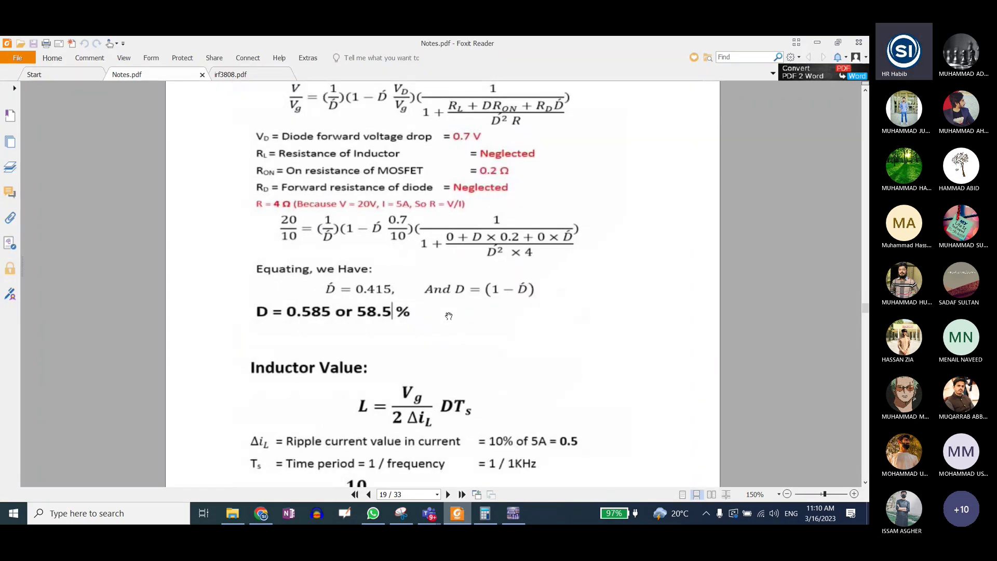
pyautogui.scroll(-5, 449, 316)
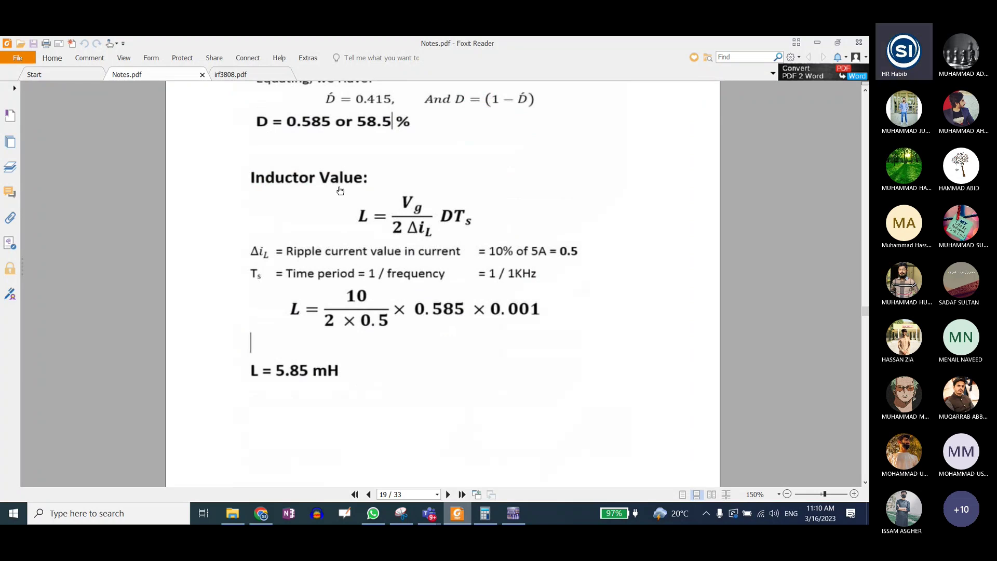
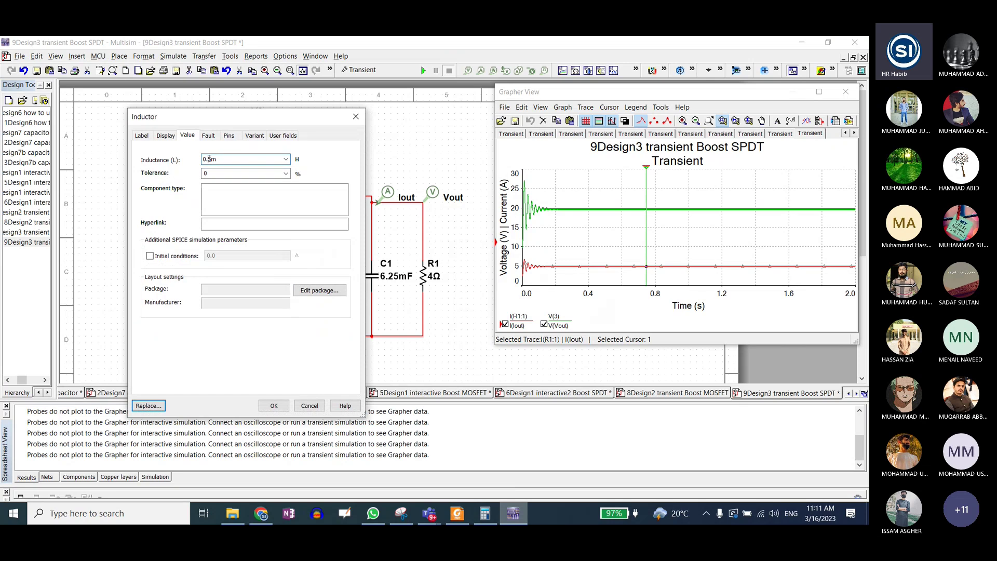
# Set the inductance of inductor L1 to 50 mH
pyautogui.click(209, 158)
pyautogui.press('BackSpace')
pyautogui.press('BackSpace')
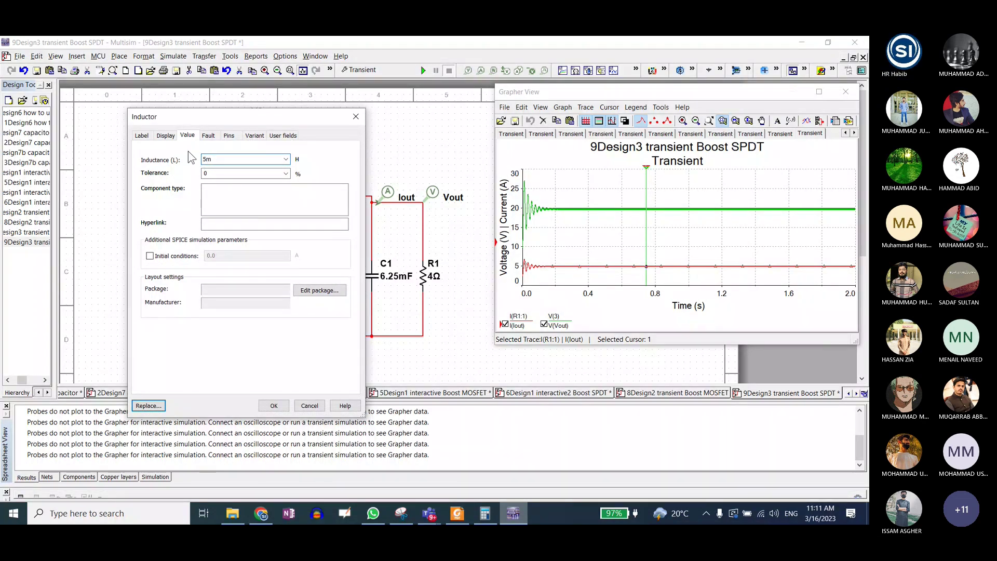
pyautogui.write('0')
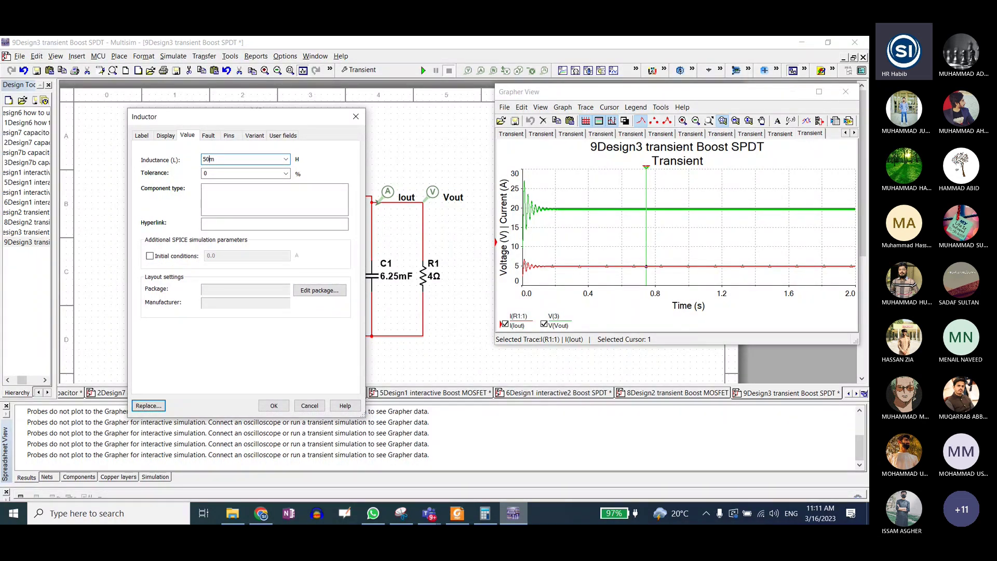
pyautogui.click(272, 408)
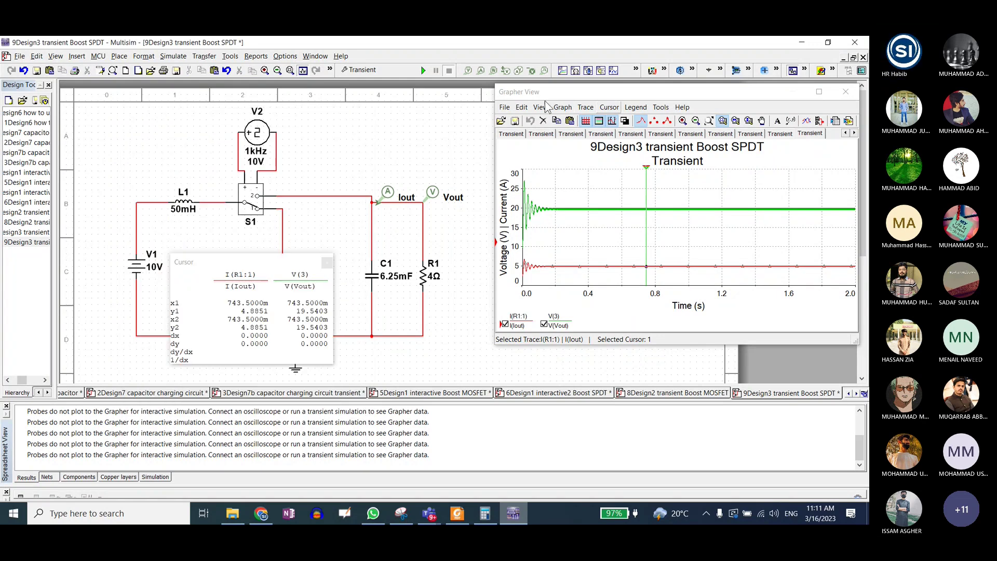
# Run the transient simulation and zoom the graph in on the steady-state output current ripple at about 942 to 947.5 ms
pyautogui.click(423, 70)
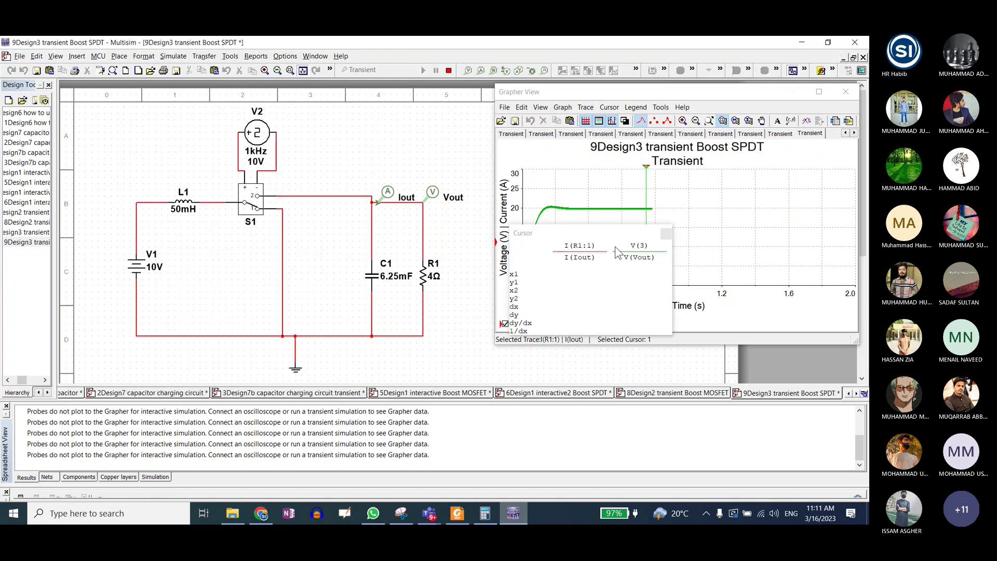
pyautogui.moveTo(421, 212); pyautogui.dragTo(397, 176)
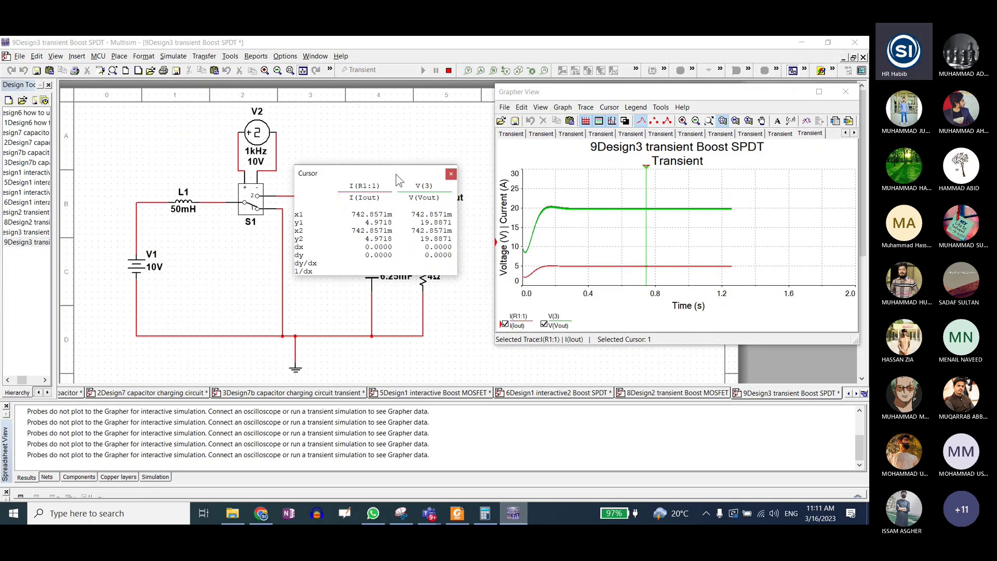
pyautogui.click(689, 267)
pyautogui.scroll(3, 646, 229)
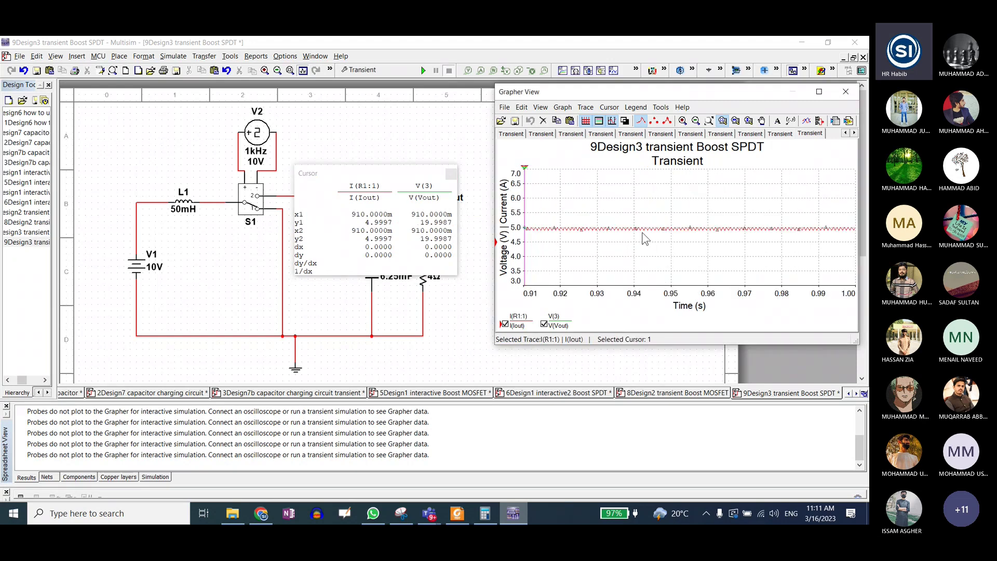
pyautogui.scroll(3, 641, 222)
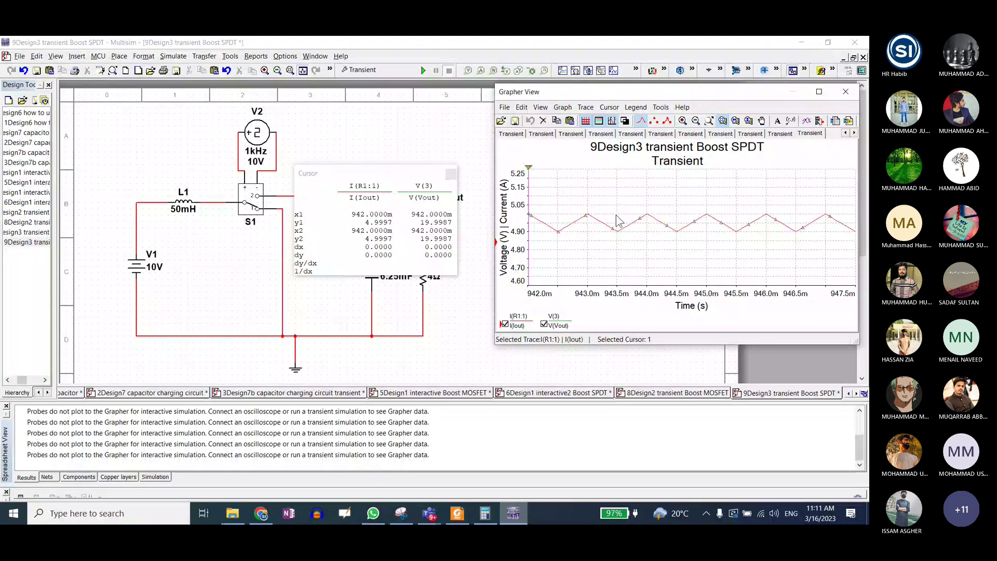
# Turn the grapher cursors off and on again and place cursor 2 on the output current trough at 943.5 ms
pyautogui.click(612, 121)
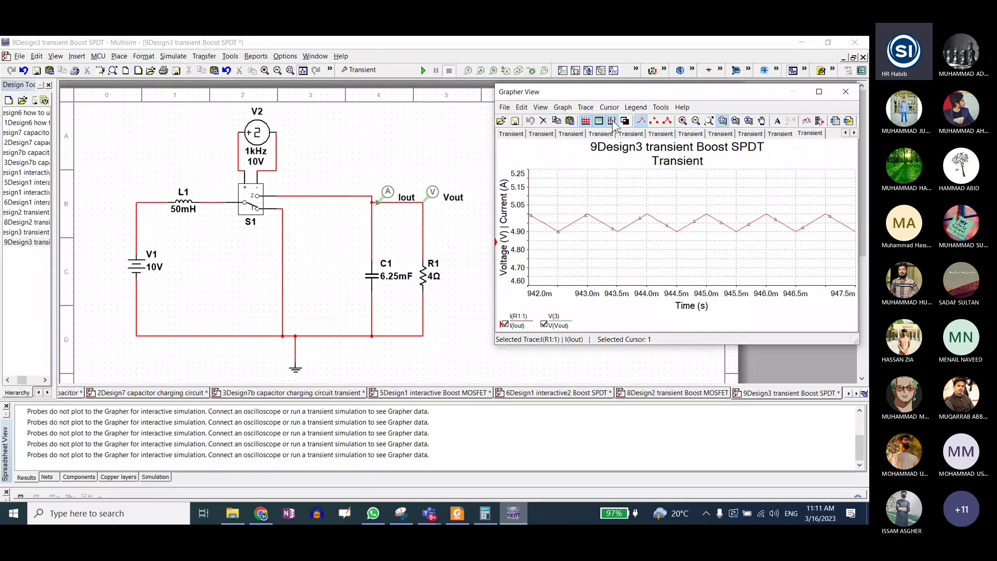
pyautogui.click(612, 120)
pyautogui.moveTo(532, 170); pyautogui.dragTo(596, 171)
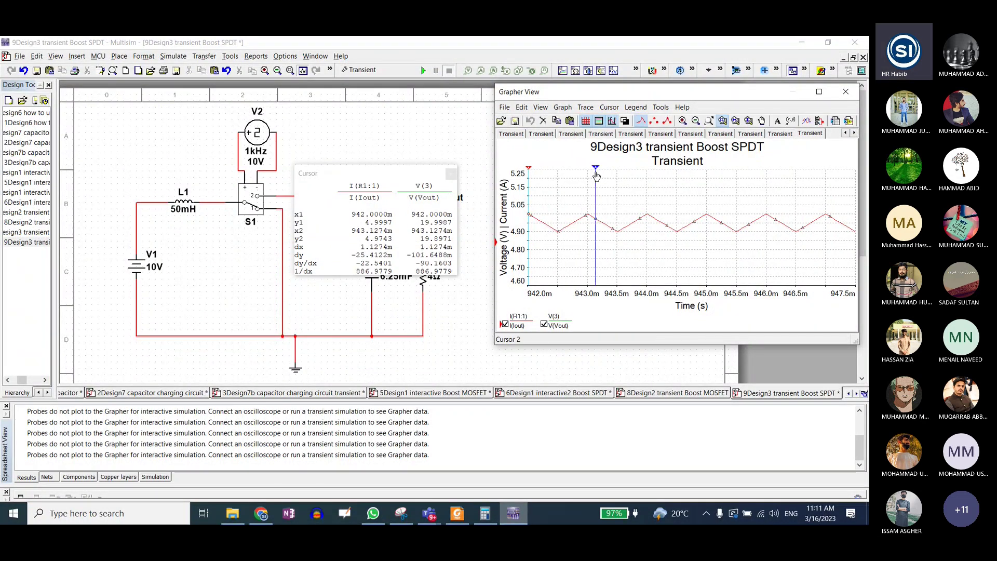
pyautogui.rightClick(597, 173)
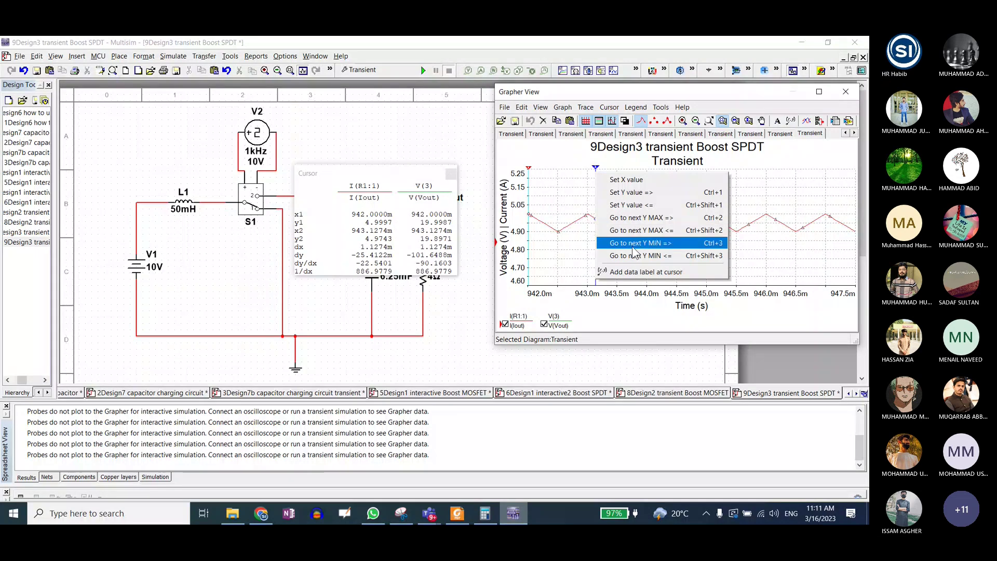
pyautogui.click(635, 218)
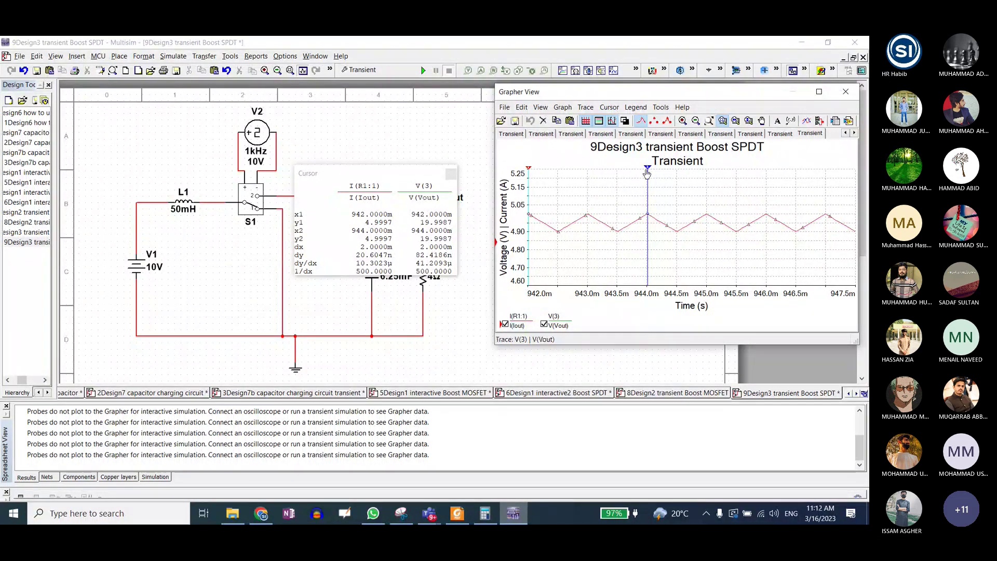
pyautogui.moveTo(648, 167); pyautogui.dragTo(606, 167)
pyautogui.rightClick(606, 166)
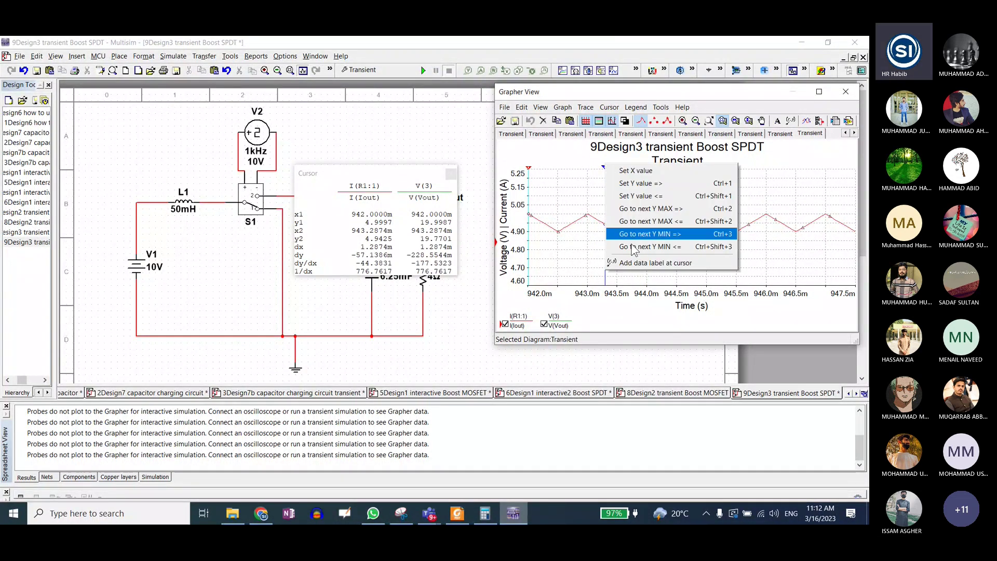
pyautogui.click(635, 233)
# Place cursor 1 on the output current peak at 943 ms and uncover the schematic by moving the cursor readings aside
pyautogui.moveTo(528, 168); pyautogui.dragTo(574, 167)
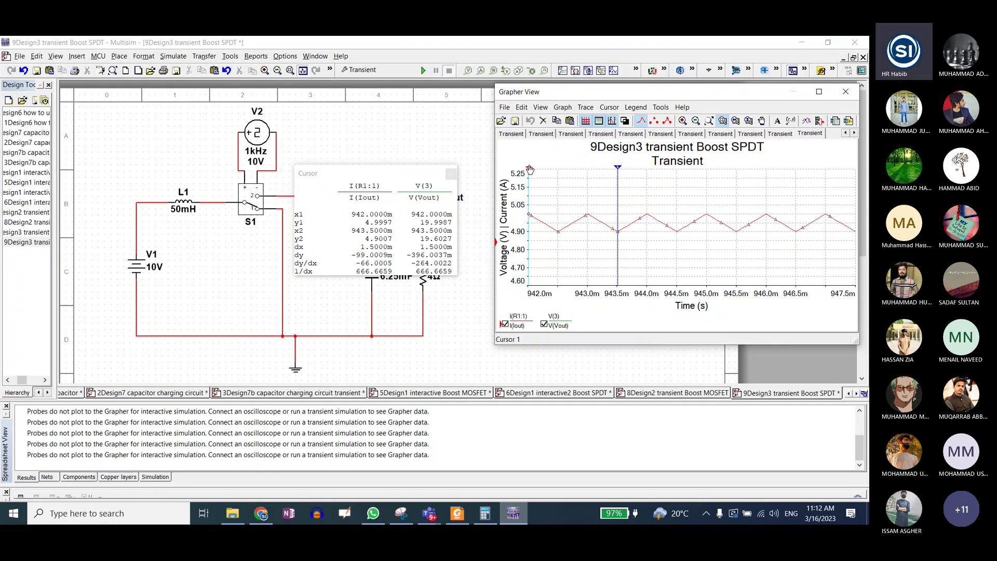
pyautogui.rightClick(573, 167)
pyautogui.click(599, 215)
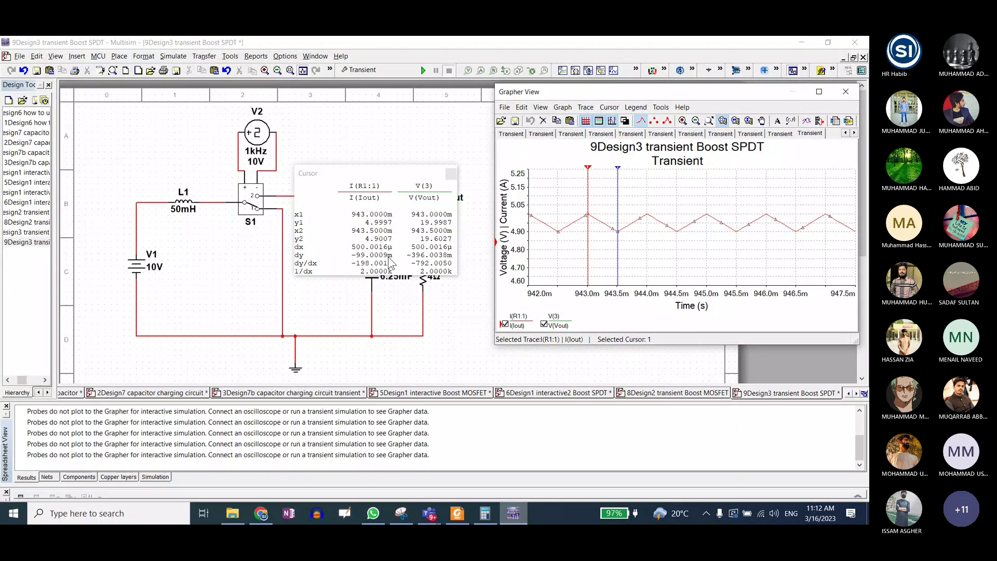
pyautogui.moveTo(369, 167); pyautogui.dragTo(267, 241)
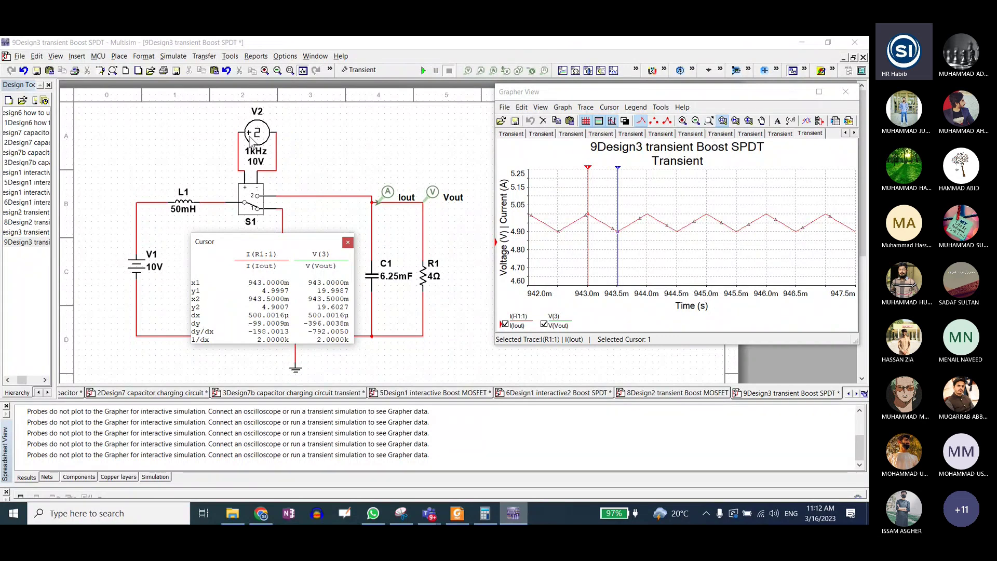
# Set the inductance of inductor L1 to 50 H
pyautogui.doubleClick(179, 202)
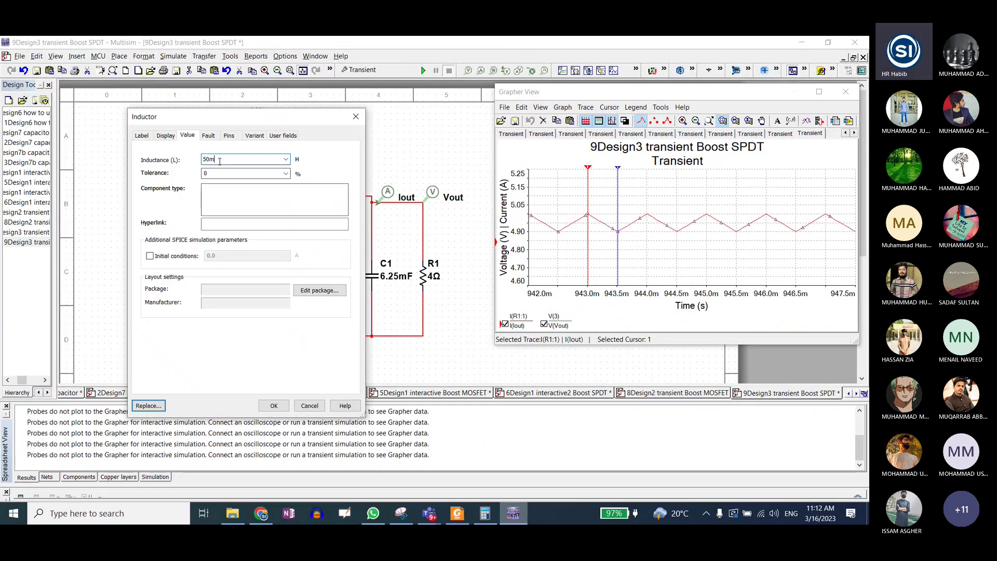
pyautogui.moveTo(204, 160); pyautogui.dragTo(211, 160)
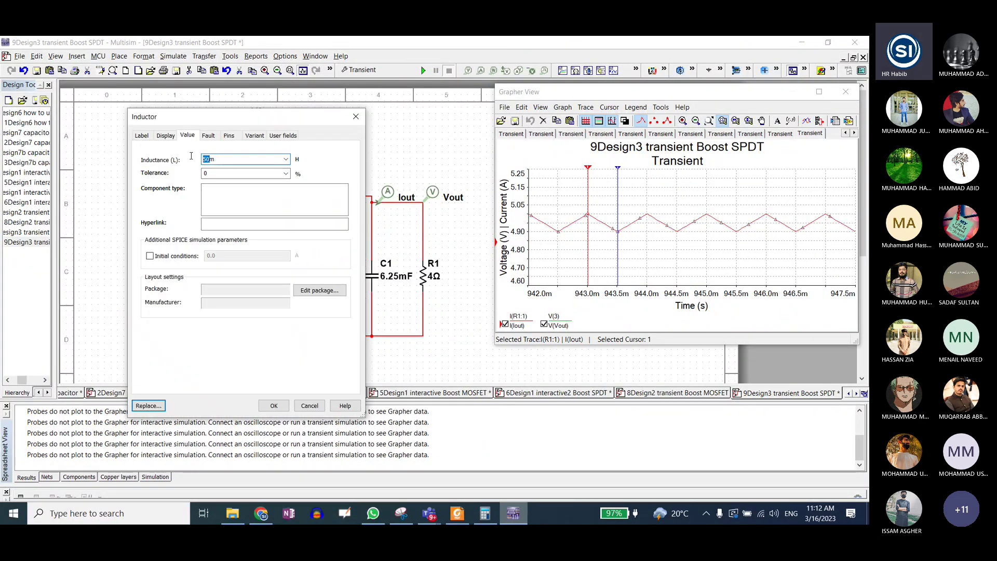
pyautogui.click(218, 160)
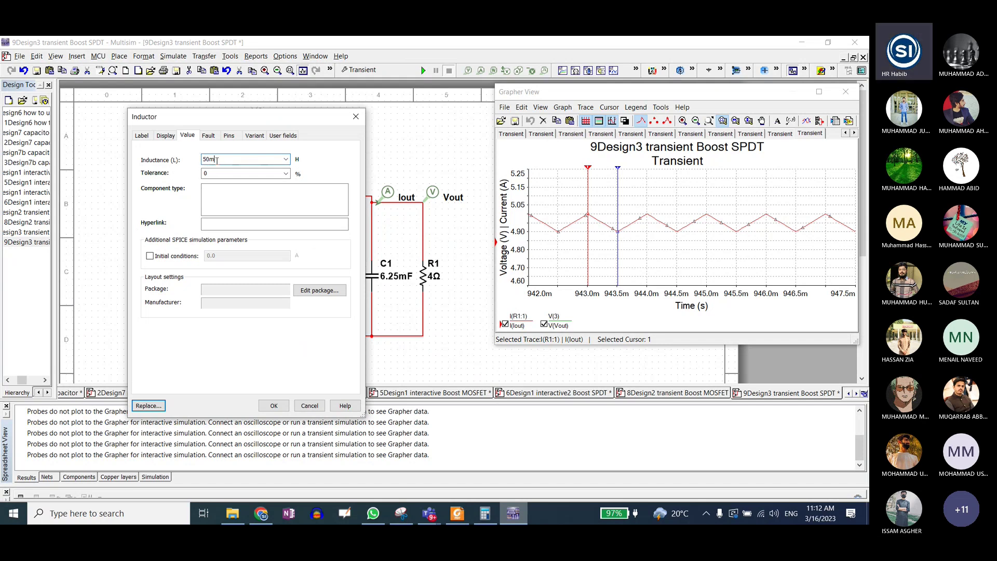
pyautogui.press('BackSpace')
pyautogui.press('Return')
# Rerun the transient simulation, restore the full graph and zoom in on the output current ripple at about 941 to 947 ms
pyautogui.press('F5')
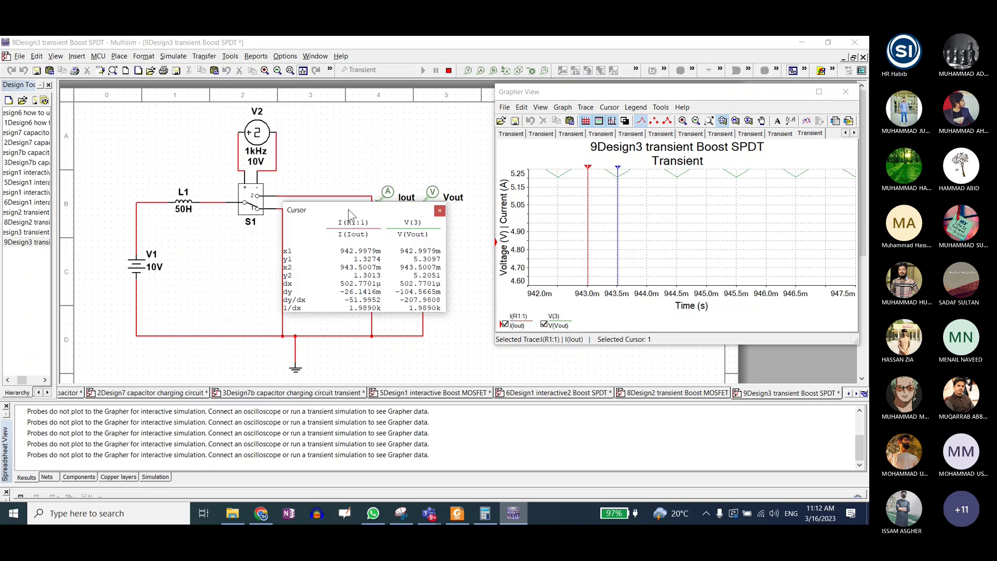
pyautogui.click(709, 121)
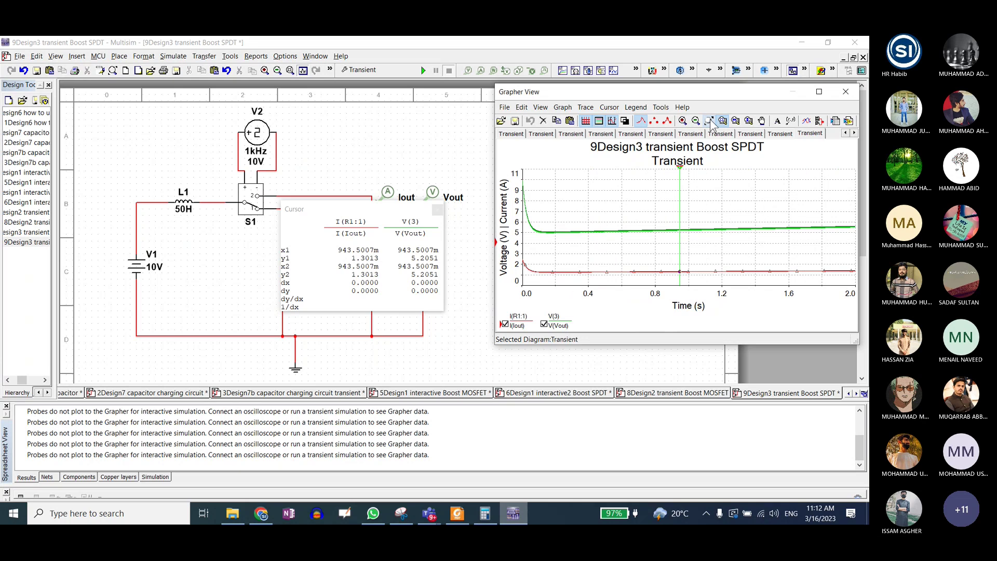
pyautogui.moveTo(675, 264); pyautogui.dragTo(688, 279)
pyautogui.click(657, 249)
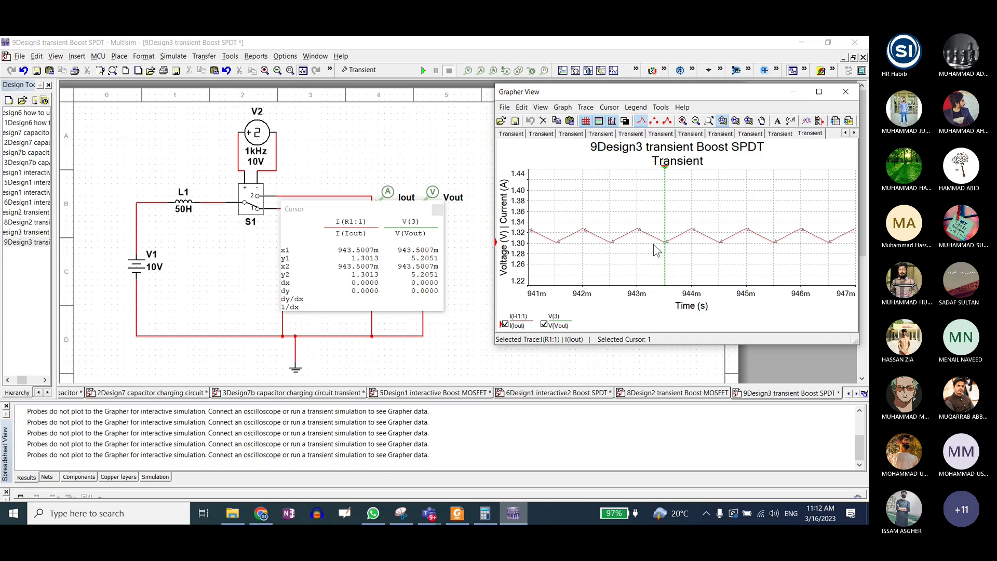
# Measure the ripple with one cursor on the current trough at 943.5 ms and the other on the peak at 943 ms
pyautogui.moveTo(665, 167); pyautogui.dragTo(646, 171)
pyautogui.rightClick(655, 171)
pyautogui.click(691, 240)
pyautogui.rightClick(646, 171)
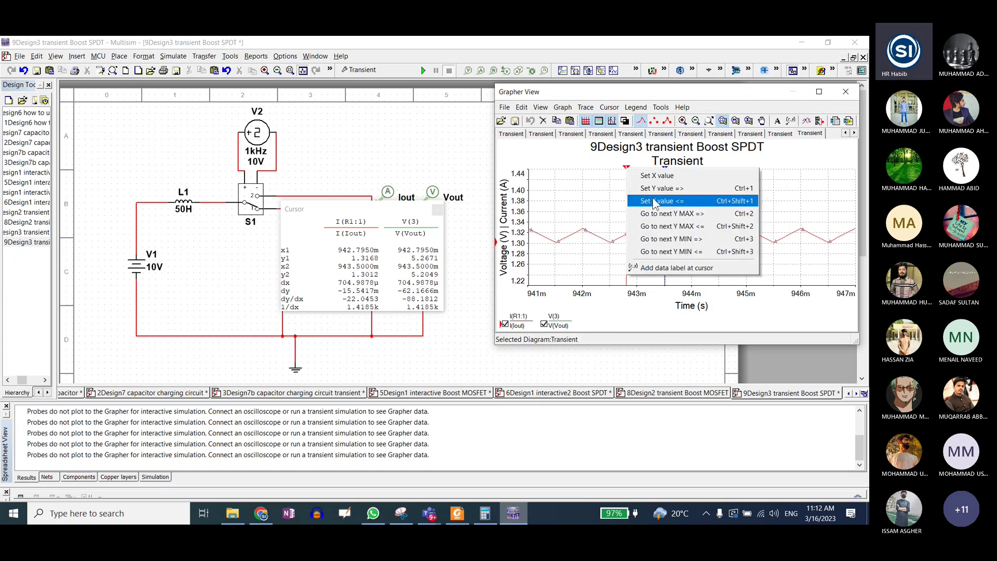
pyautogui.click(680, 227)
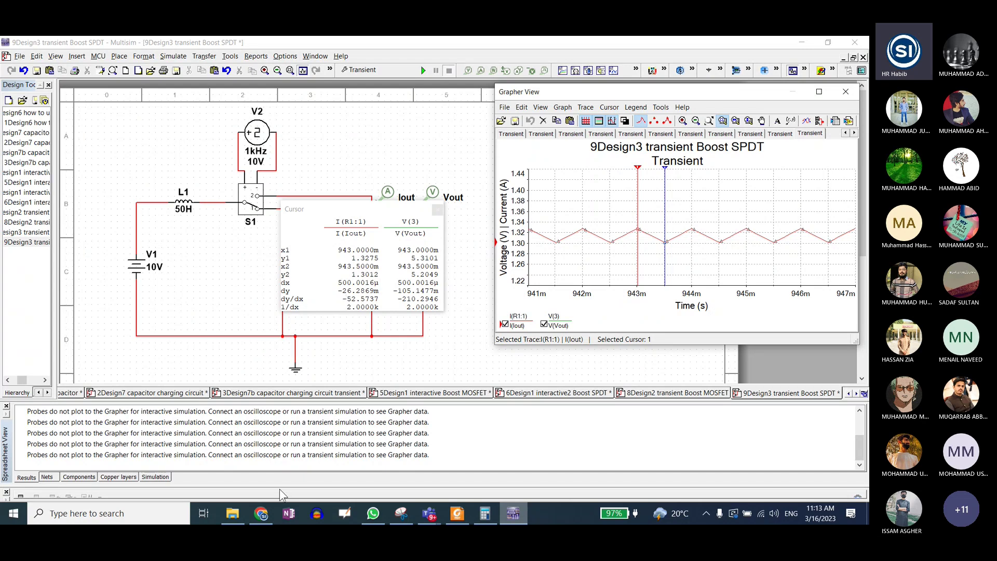
# Switch to Chrome, highlight "ripple current" in the Lab 4 objective, and return to Multisim
pyautogui.click(262, 513)
pyautogui.moveTo(575, 276); pyautogui.dragTo(618, 276)
pyautogui.moveTo(719, 276); pyautogui.dragTo(795, 281)
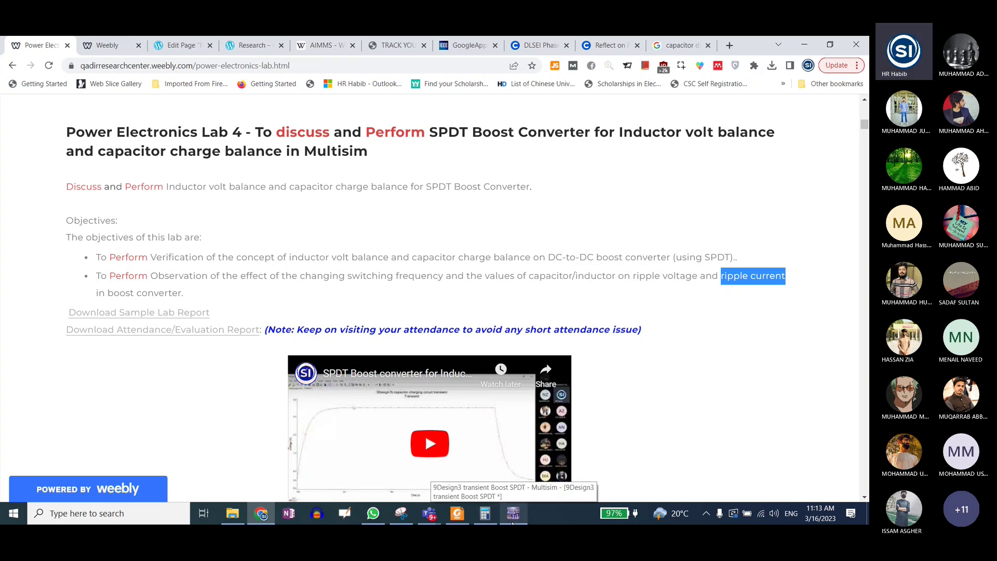
pyautogui.click(513, 514)
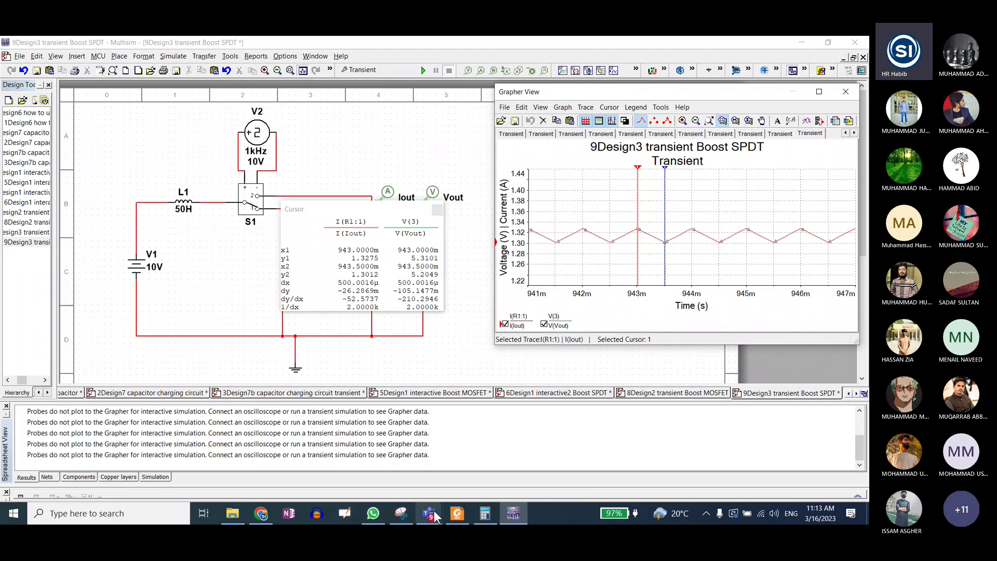
# Switch to Notes.pdf in Foxit Reader, review the capacitor value calculation, and return to Multisim
pyautogui.click(457, 515)
pyautogui.scroll(-5, 448, 302)
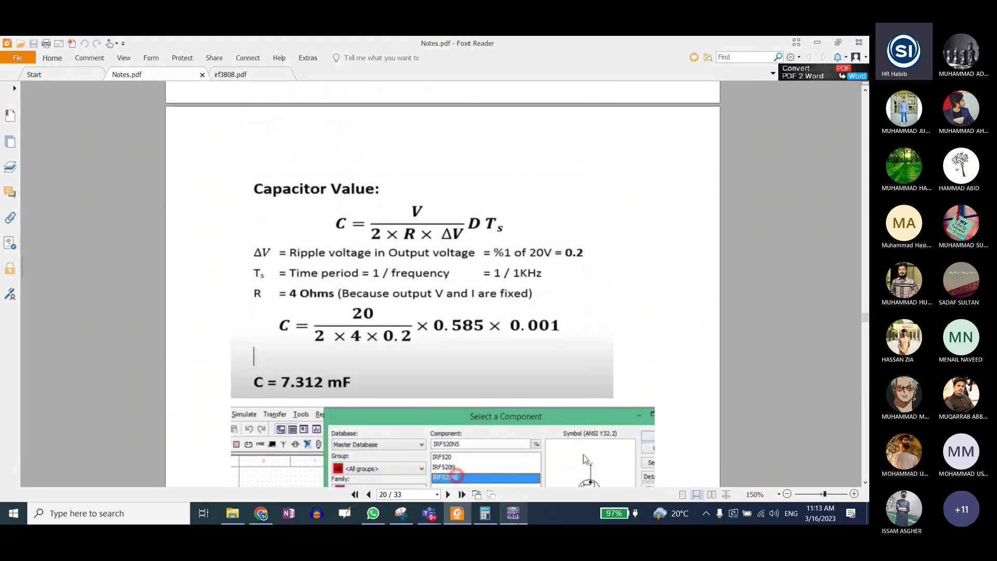
pyautogui.click(513, 515)
# Move the cursor readings clear of the circuit and set the inductance of inductor L1 to 0.5 mH
pyautogui.moveTo(332, 250); pyautogui.dragTo(283, 271)
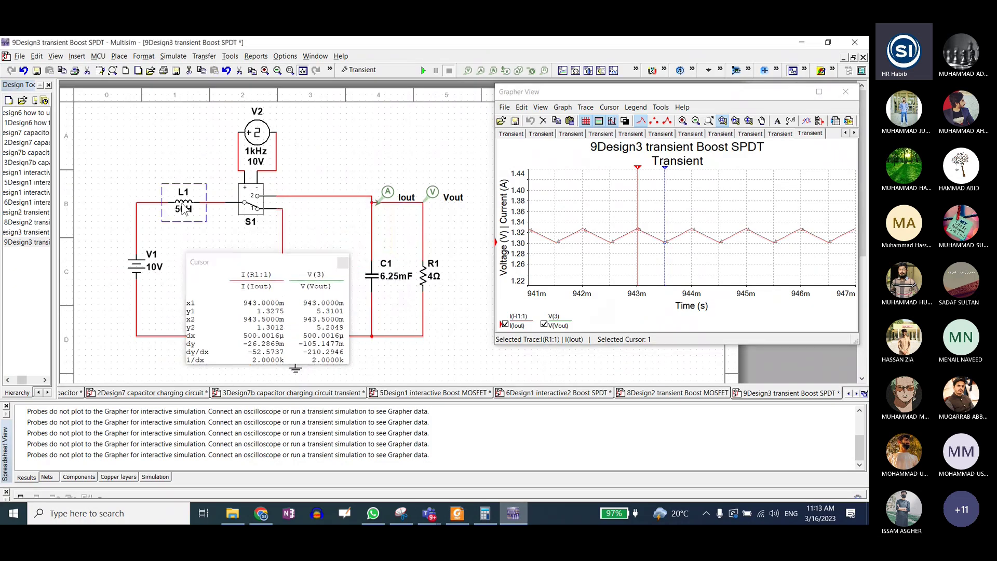
pyautogui.doubleClick(184, 201)
pyautogui.click(215, 164)
pyautogui.doubleClick(215, 164)
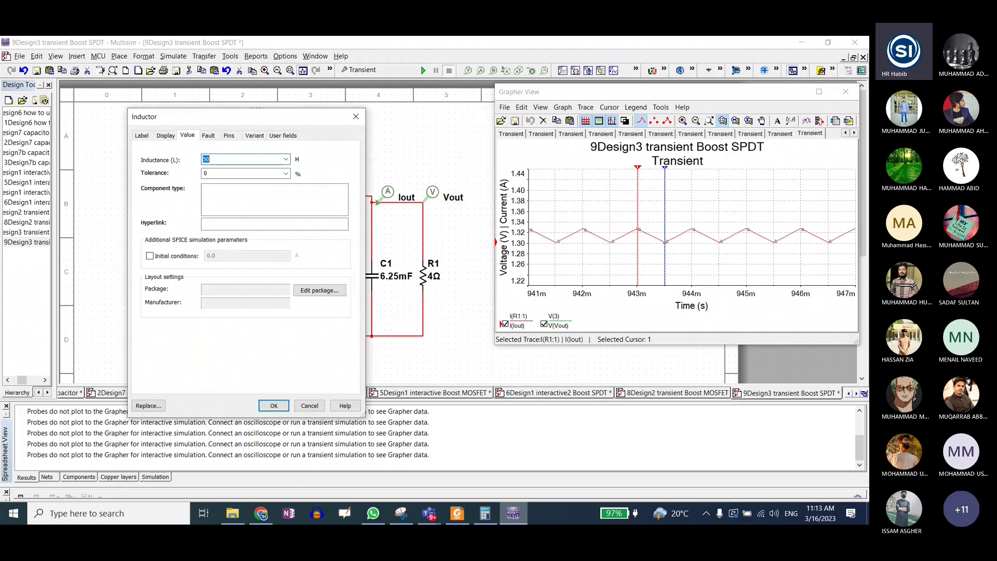
pyautogui.write('0.5m')
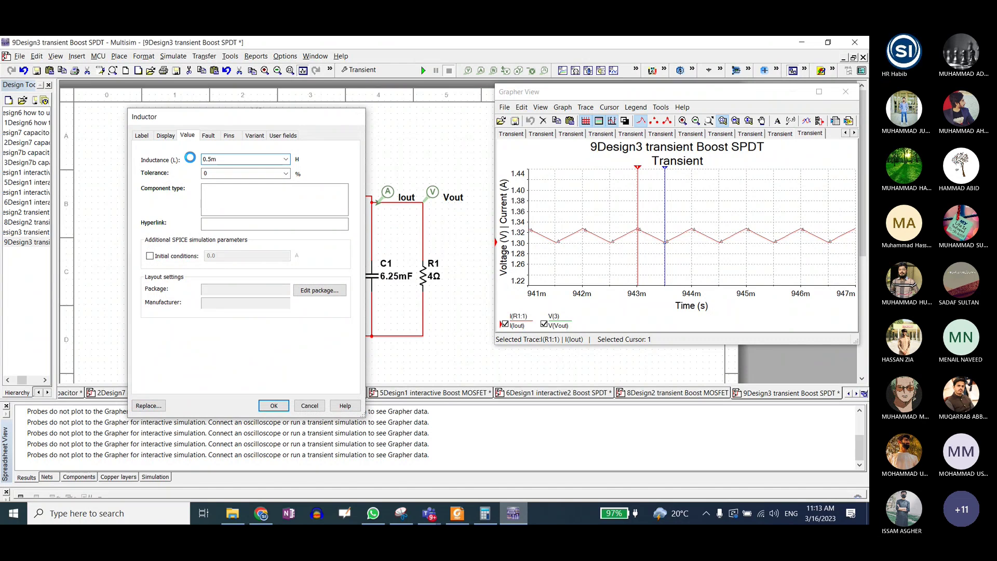
pyautogui.press('Return')
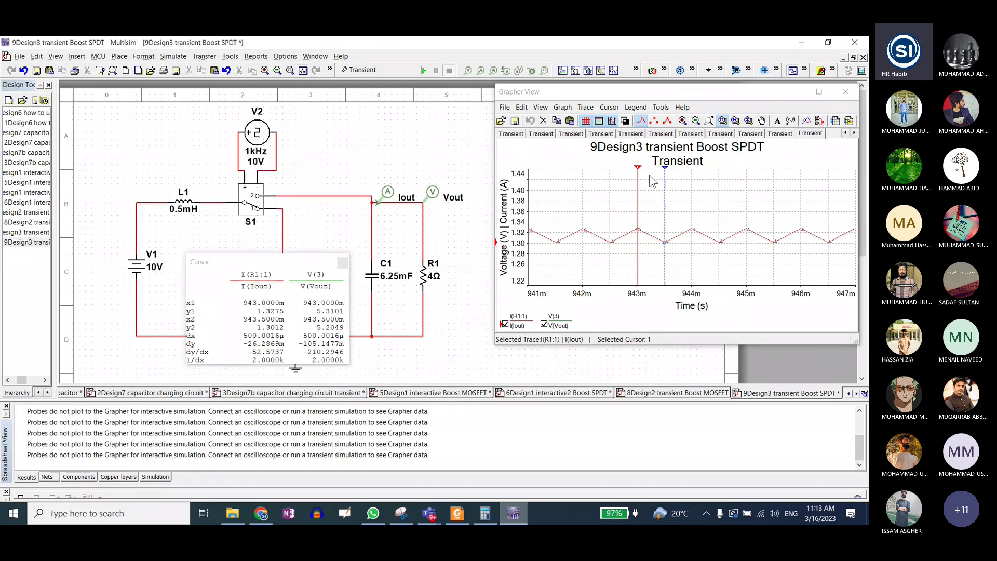
# Run the transient simulation and zoom in on the output voltage ripple at about 779.5 to 785.5 ms
pyautogui.click(423, 70)
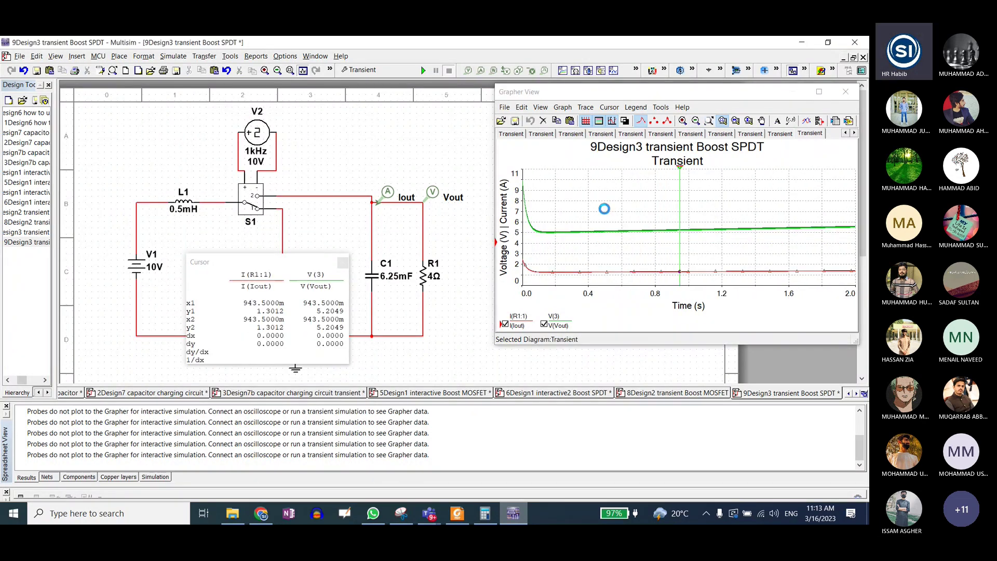
pyautogui.moveTo(635, 230); pyautogui.dragTo(473, 114)
pyautogui.moveTo(650, 203); pyautogui.dragTo(668, 245)
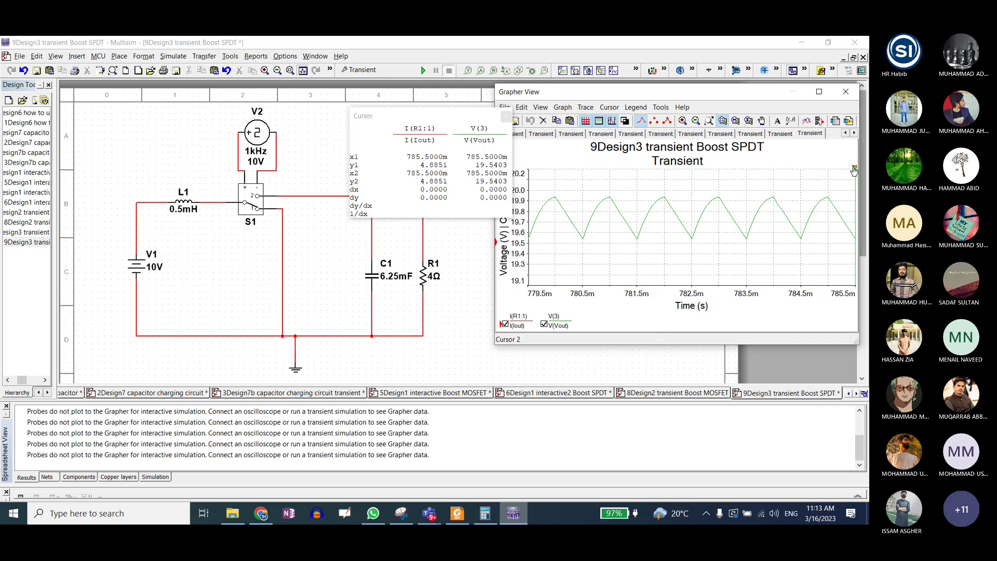
# Measure the output voltage ripple with cursor 1 on the trough at 782.5 ms and cursor 2 on the peak at 782 ms
pyautogui.moveTo(856, 168); pyautogui.dragTo(633, 169)
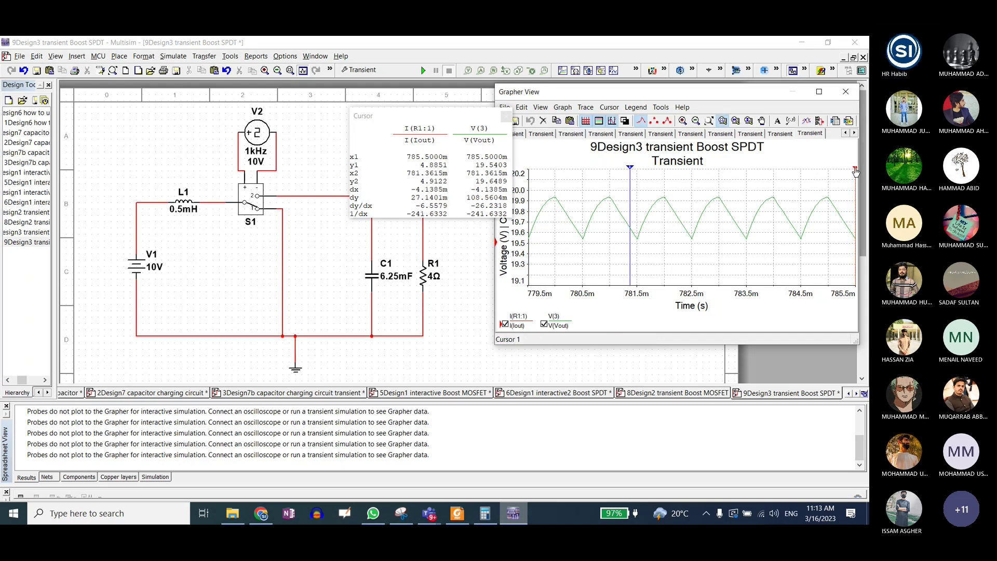
pyautogui.moveTo(856, 167); pyautogui.dragTo(648, 176)
pyautogui.rightClick(671, 176)
pyautogui.press('Escape')
pyautogui.rightClick(648, 175)
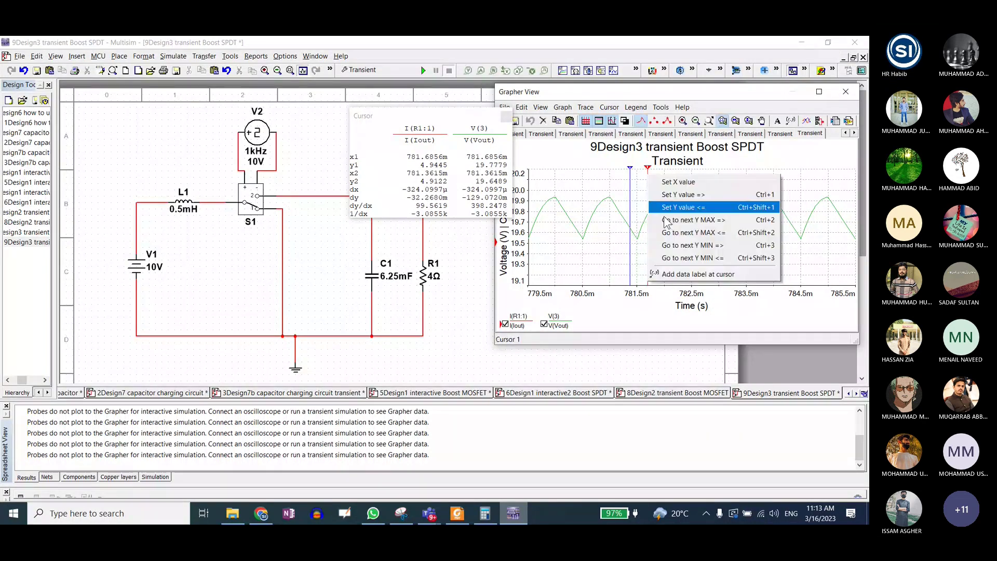
pyautogui.click(675, 245)
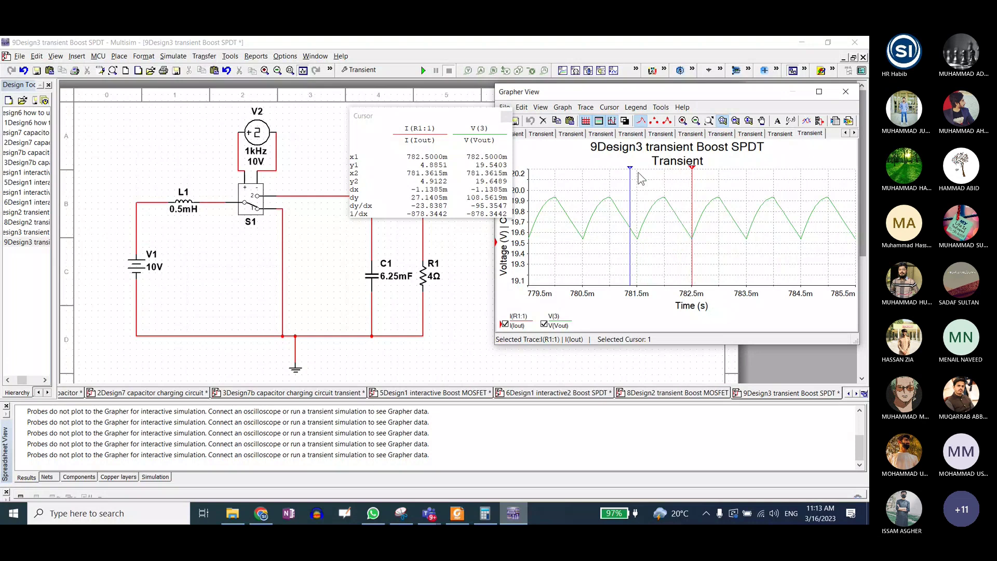
pyautogui.rightClick(649, 166)
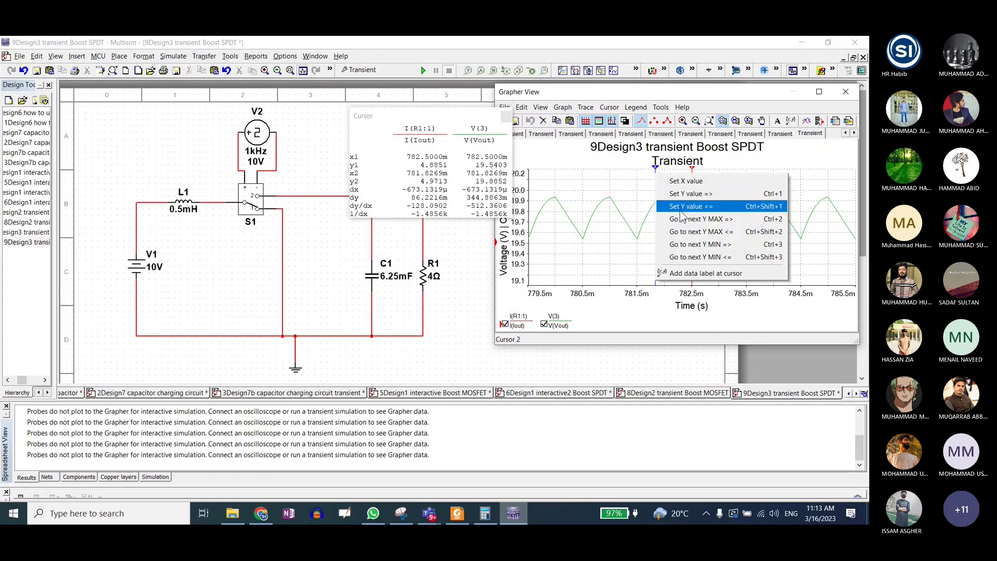
pyautogui.click(682, 230)
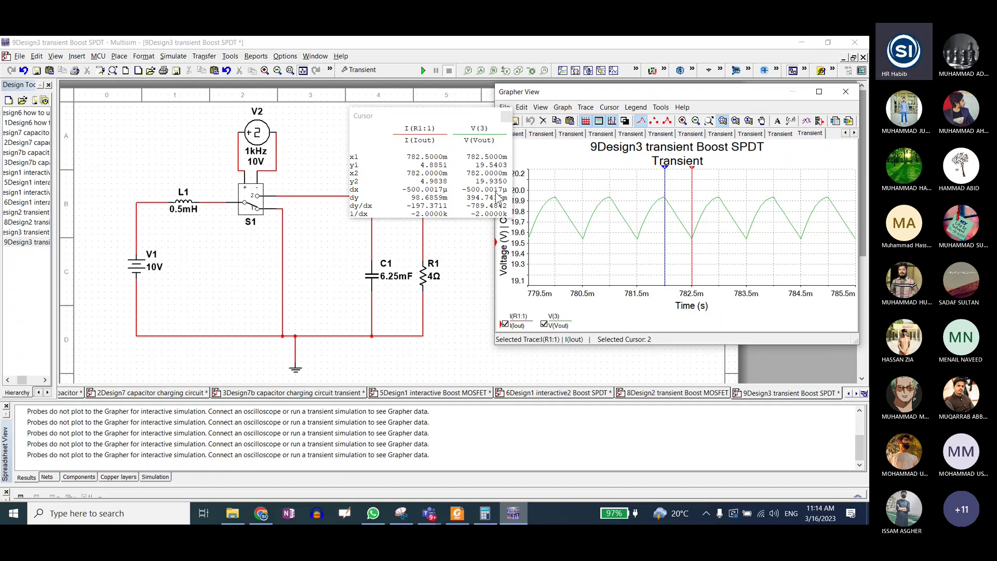
# Set the capacitance of capacitor C1 to 60 F and run the transient simulation
pyautogui.click(371, 274)
pyautogui.doubleClick(371, 274)
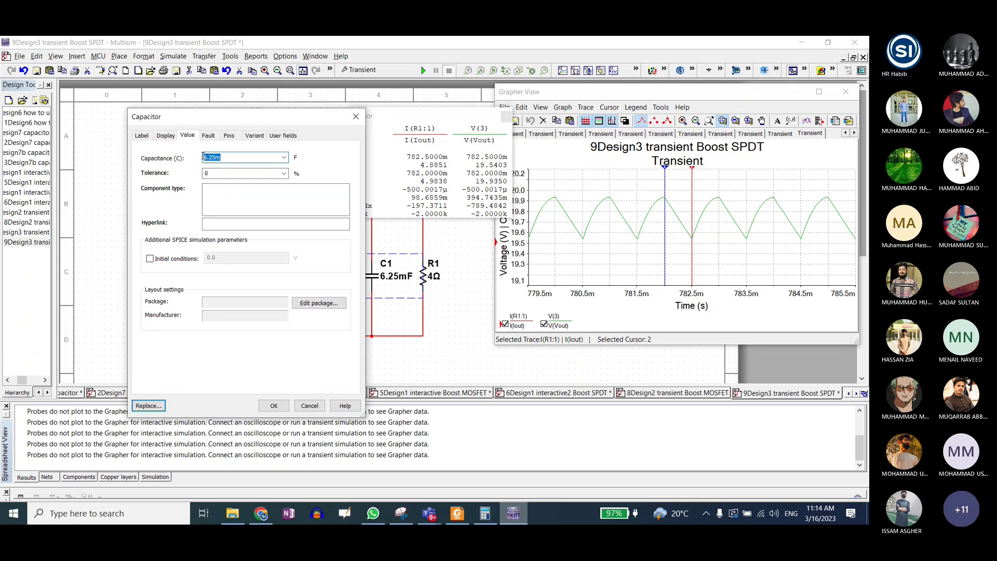
pyautogui.moveTo(220, 157); pyautogui.dragTo(203, 156)
pyautogui.write('60')
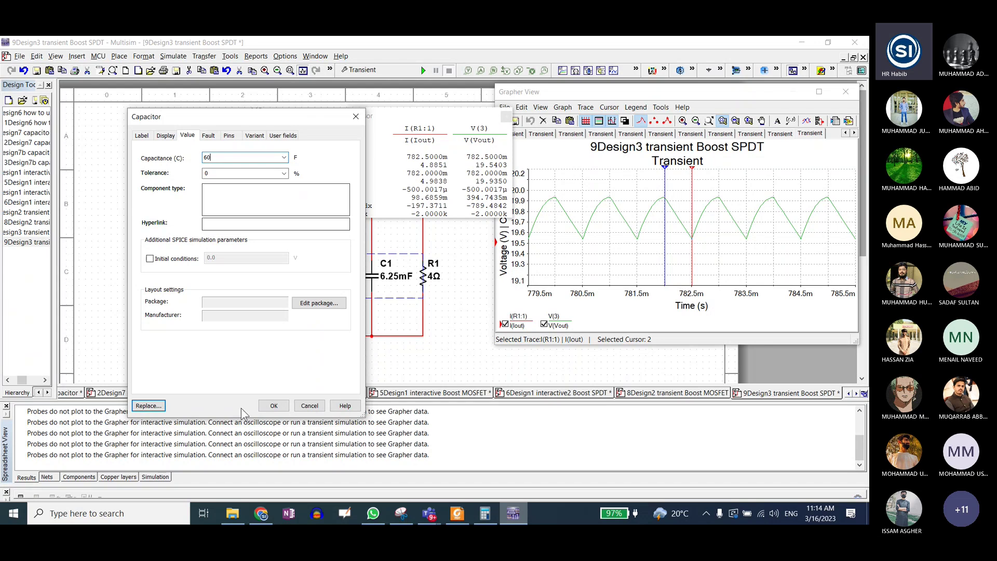
pyautogui.click(273, 406)
pyautogui.click(424, 71)
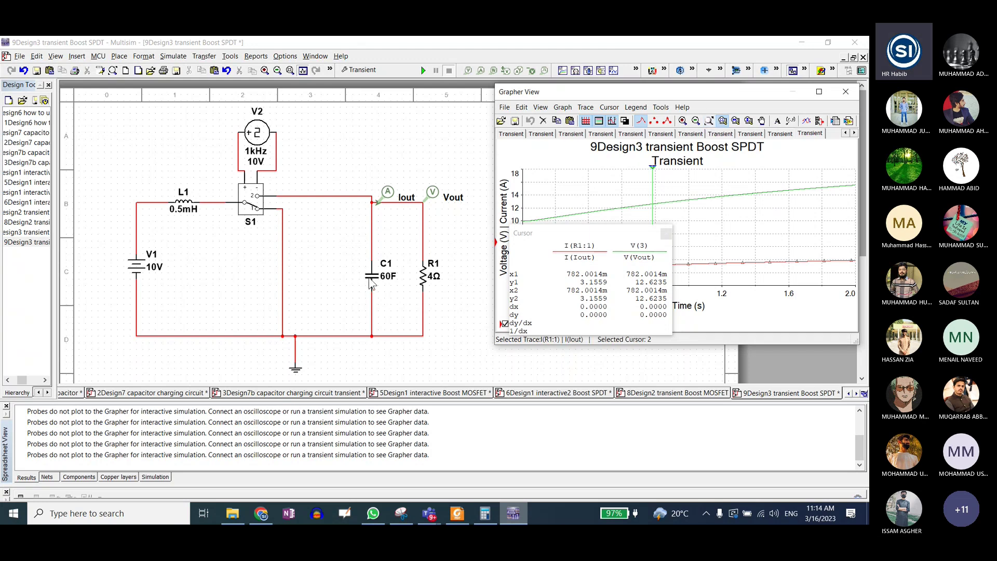
# Set the capacitance of capacitor C1 to 60 mF and run the transient simulation
pyautogui.doubleClick(370, 281)
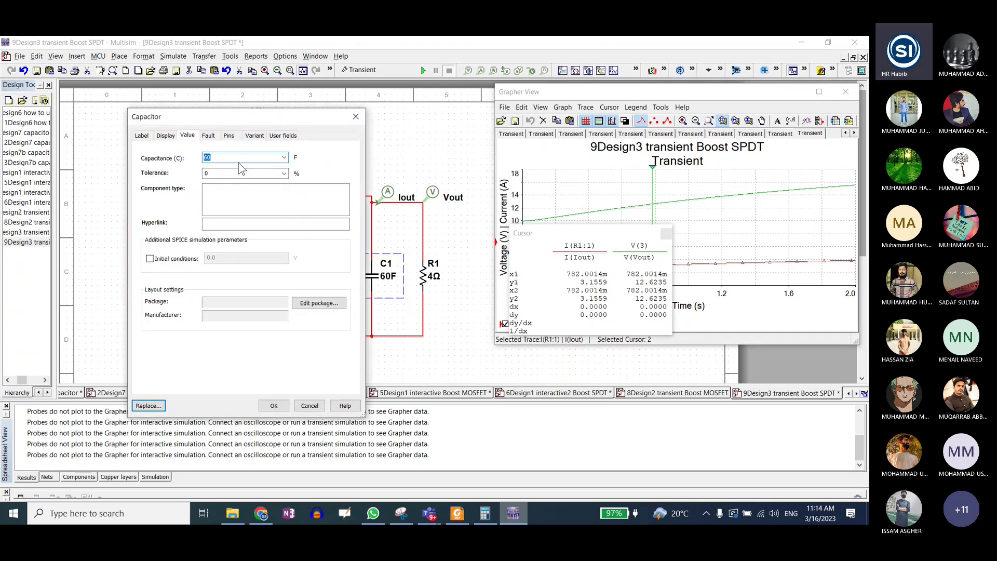
pyautogui.press('BackSpace')
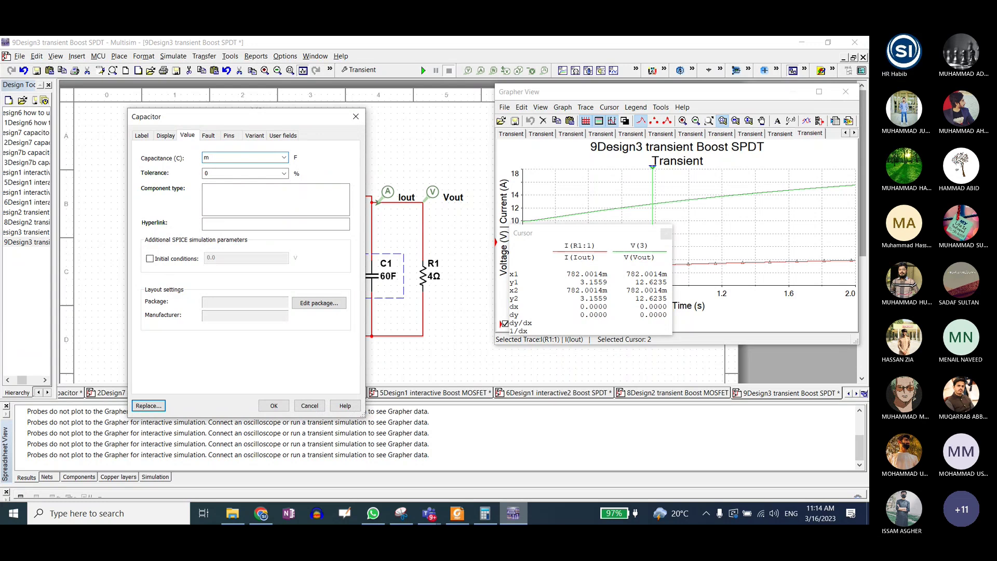
pyautogui.write('60.')
pyautogui.press('Return')
pyautogui.click(423, 70)
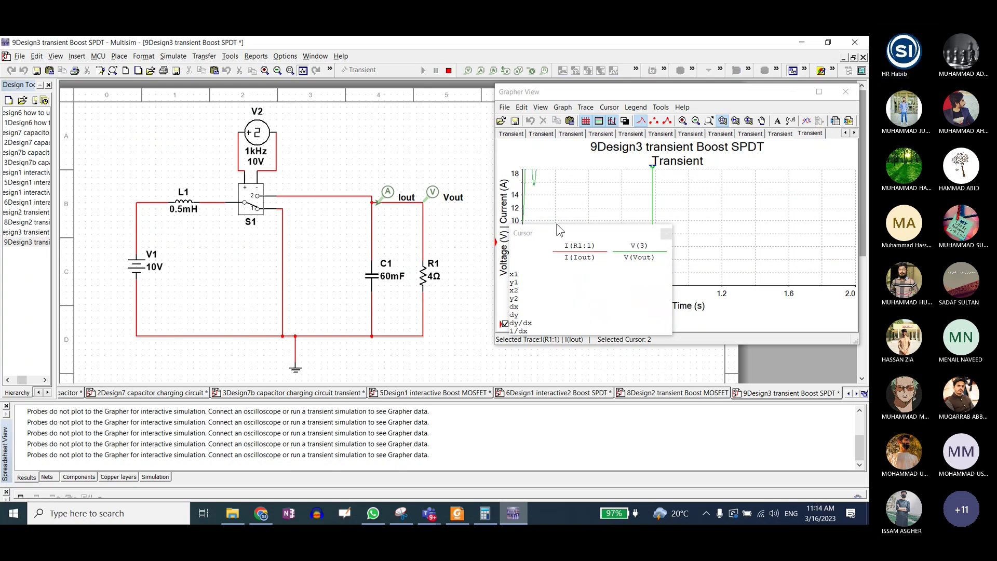
# Move the cursor readings off the graph and zoom in on the output voltage ripple at about 778.5 to 784 ms
pyautogui.moveTo(596, 232); pyautogui.dragTo(389, 171)
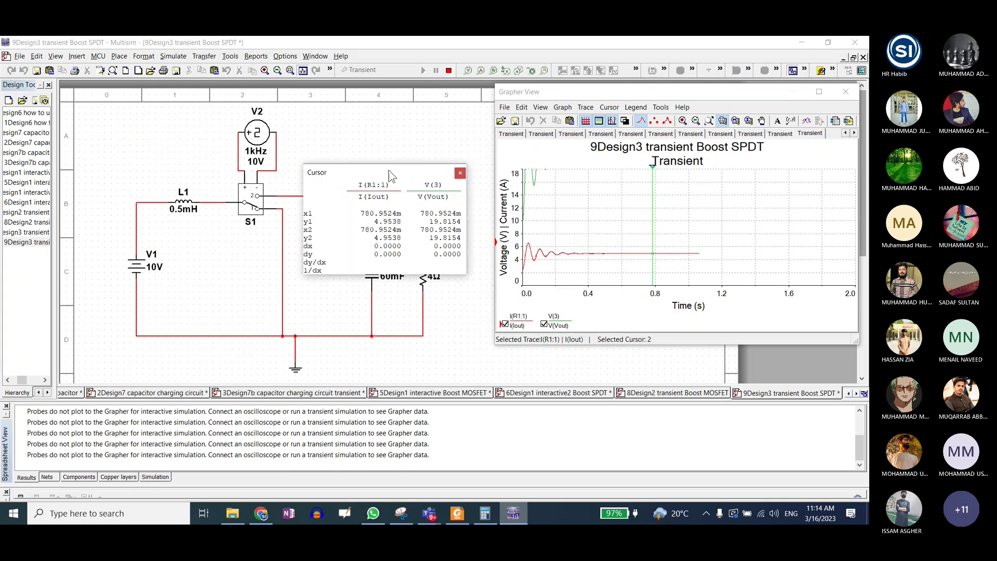
pyautogui.click(709, 121)
pyautogui.moveTo(649, 204); pyautogui.dragTo(687, 232)
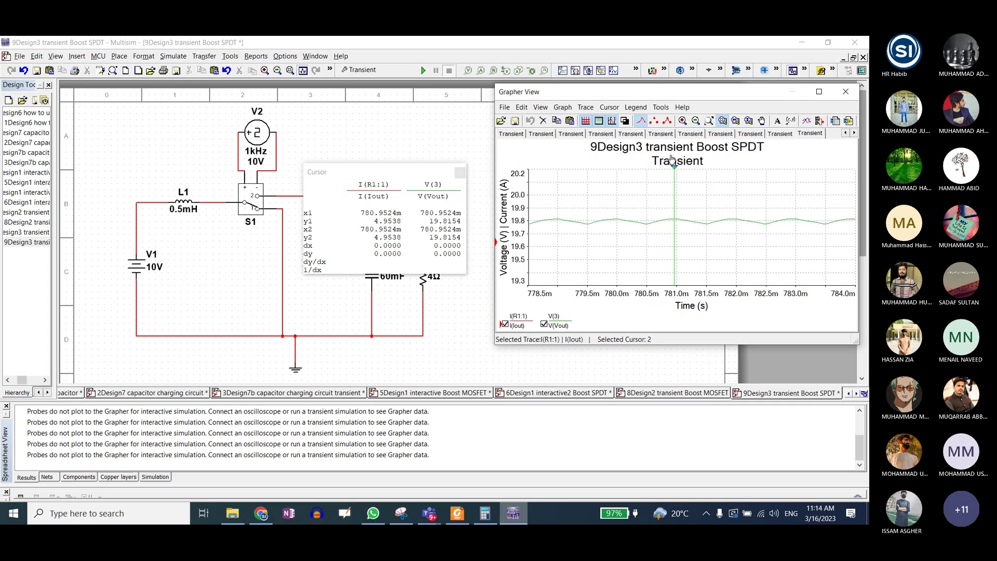
# Measure the output voltage ripple with cursor 2 on the trough at 781.5 ms and cursor 1 on the peak at 781 ms
pyautogui.moveTo(674, 166); pyautogui.dragTo(688, 167)
pyautogui.rightClick(688, 171)
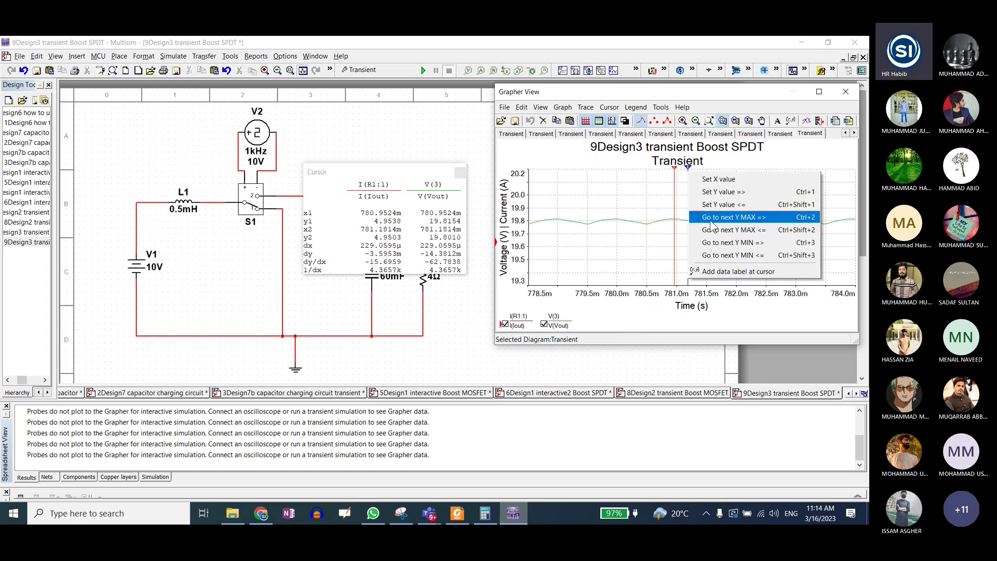
pyautogui.click(727, 242)
pyautogui.moveTo(674, 168); pyautogui.dragTo(666, 171)
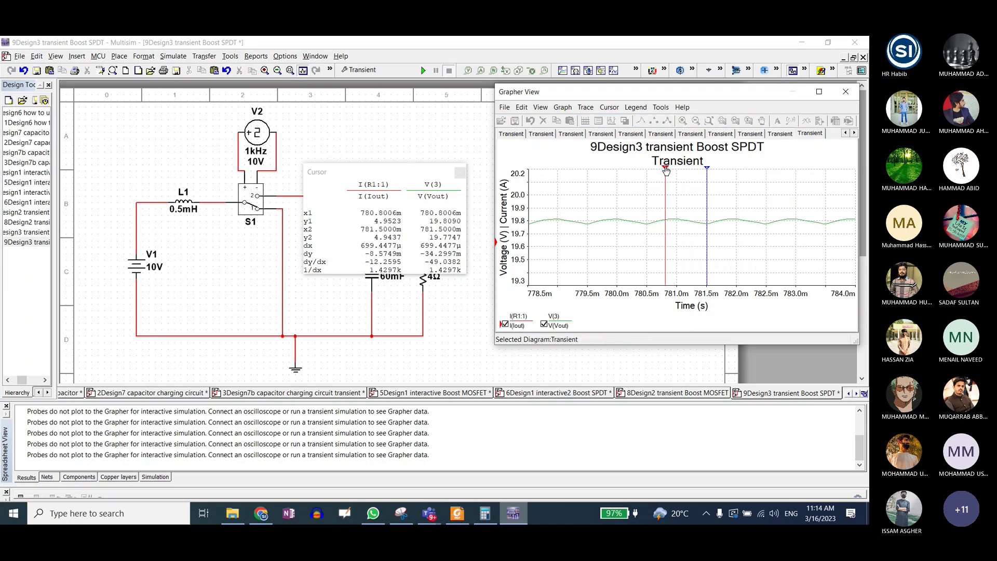
pyautogui.rightClick(666, 170)
pyautogui.click(690, 224)
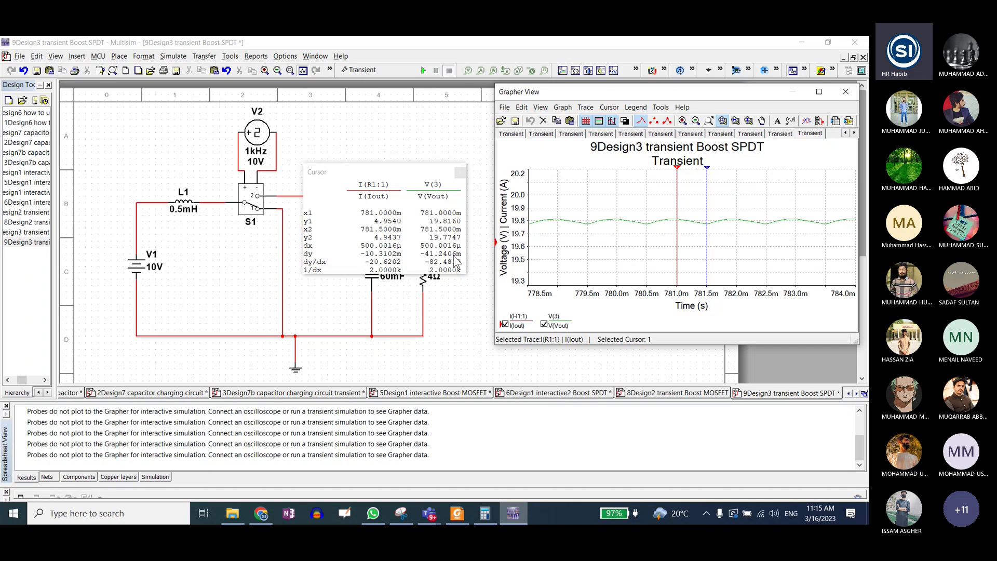
# Switch to Chrome and highlight "ripple voltage" and "switching frequency" in the second objective of Power Electronics Lab 4
pyautogui.click(262, 514)
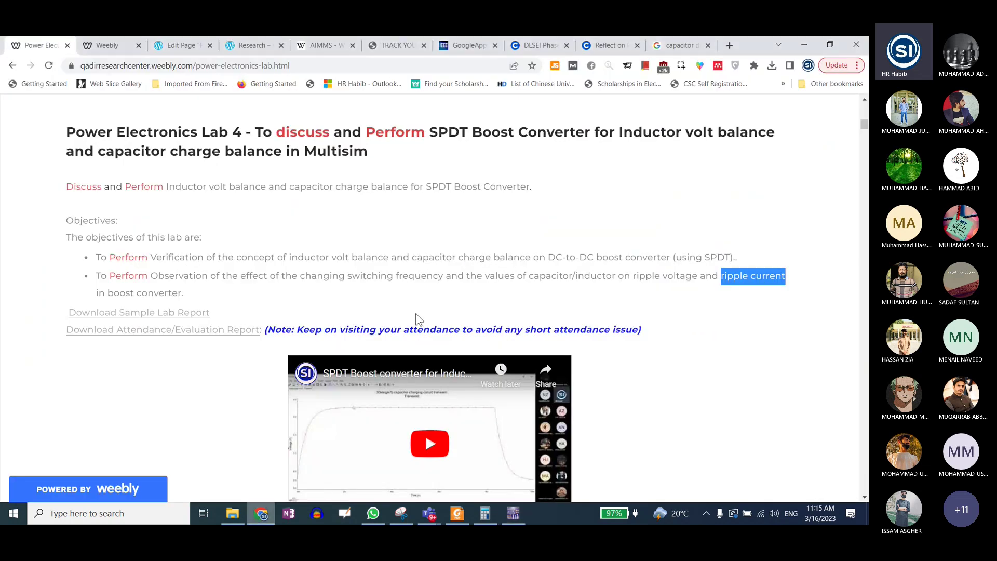
pyautogui.click(567, 275)
pyautogui.moveTo(530, 277); pyautogui.dragTo(696, 276)
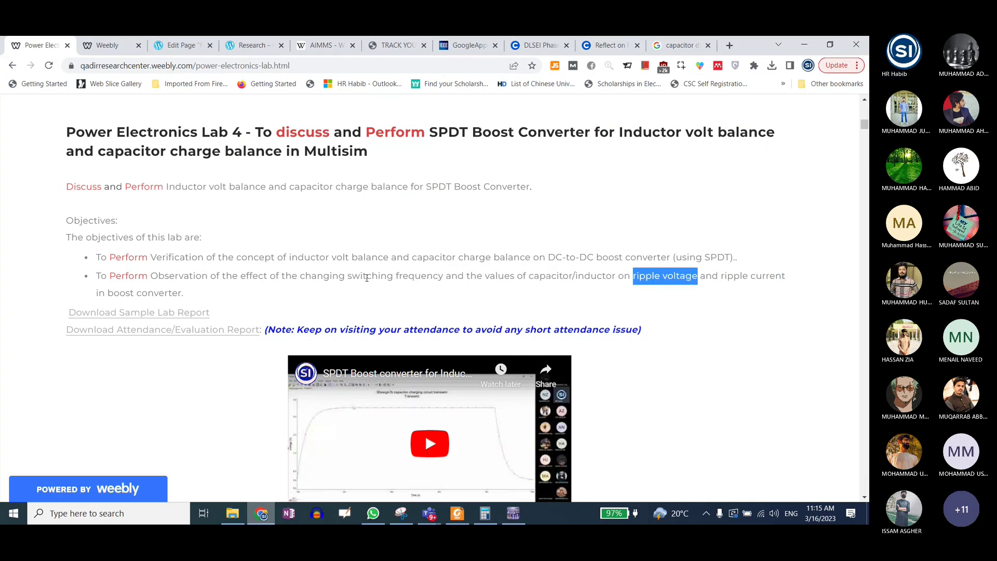
pyautogui.moveTo(347, 276); pyautogui.dragTo(435, 277)
# Return to Multisim, set the capacitance of capacitor C1 to 6.25 mF and run the transient simulation
pyautogui.click(513, 513)
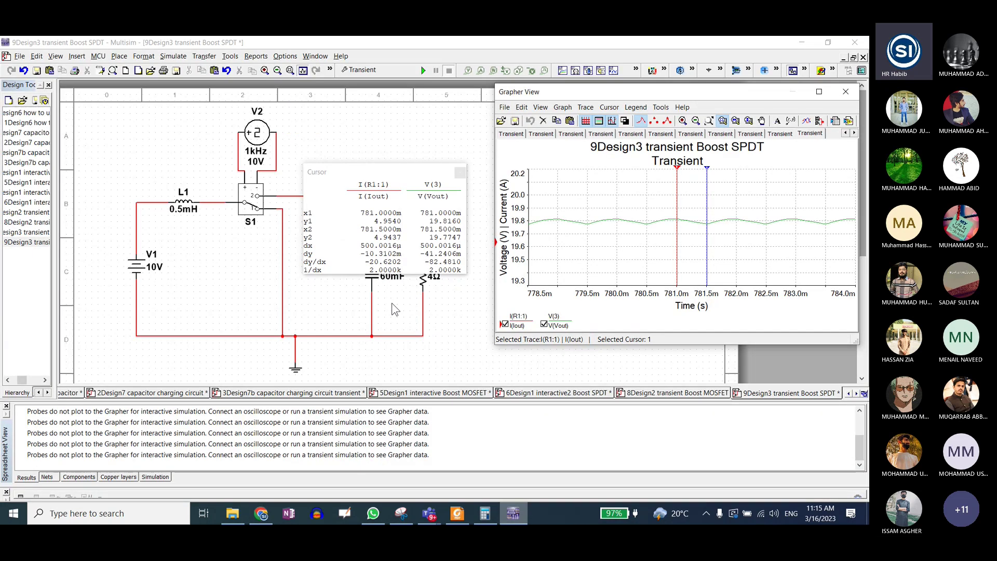
pyautogui.moveTo(363, 172); pyautogui.dragTo(432, 68)
pyautogui.click(367, 279)
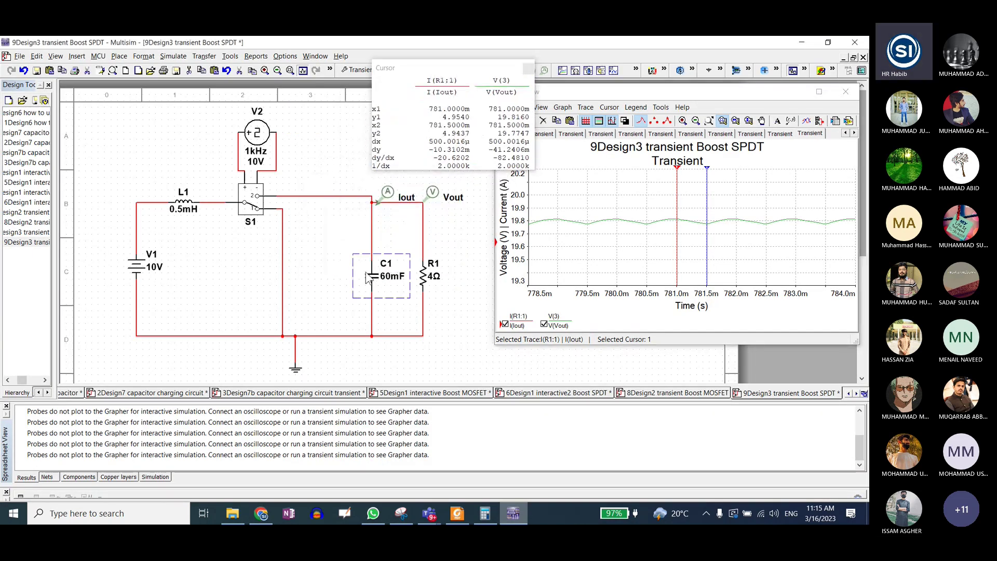
pyautogui.doubleClick(368, 278)
pyautogui.moveTo(213, 158); pyautogui.dragTo(195, 161)
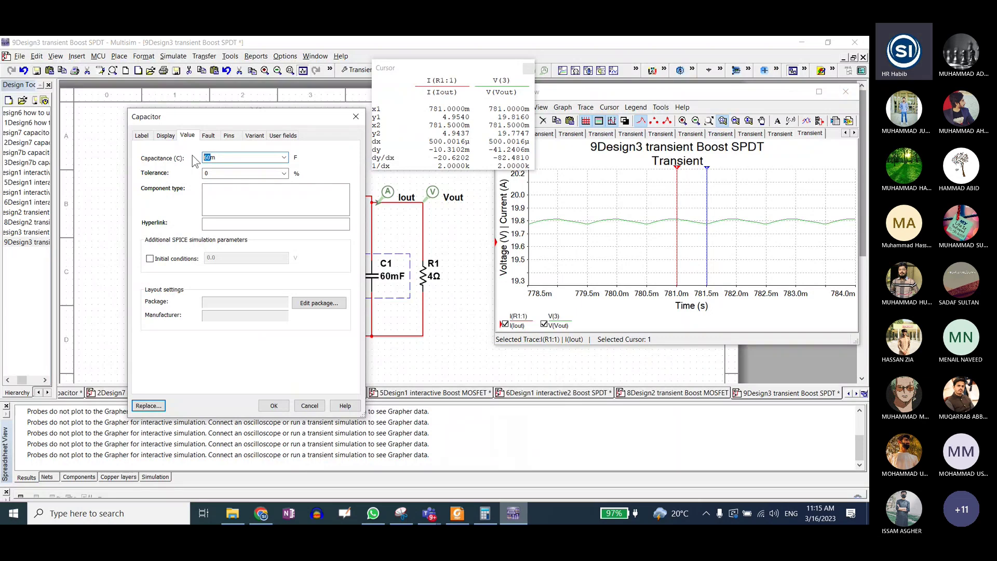
pyautogui.write('6')
pyautogui.press('Return')
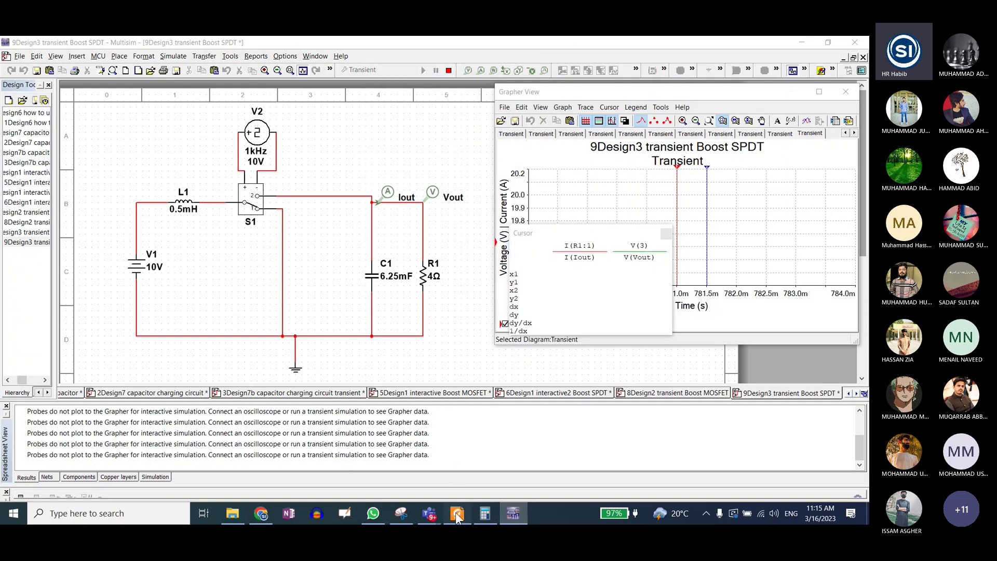
# Switch to Notes.pdf in Foxit Reader and review the capacitor and inductor value formulas on pages 19 and 20
pyautogui.hotkey('alt', 'Tab')
pyautogui.scroll(2, 466, 274)
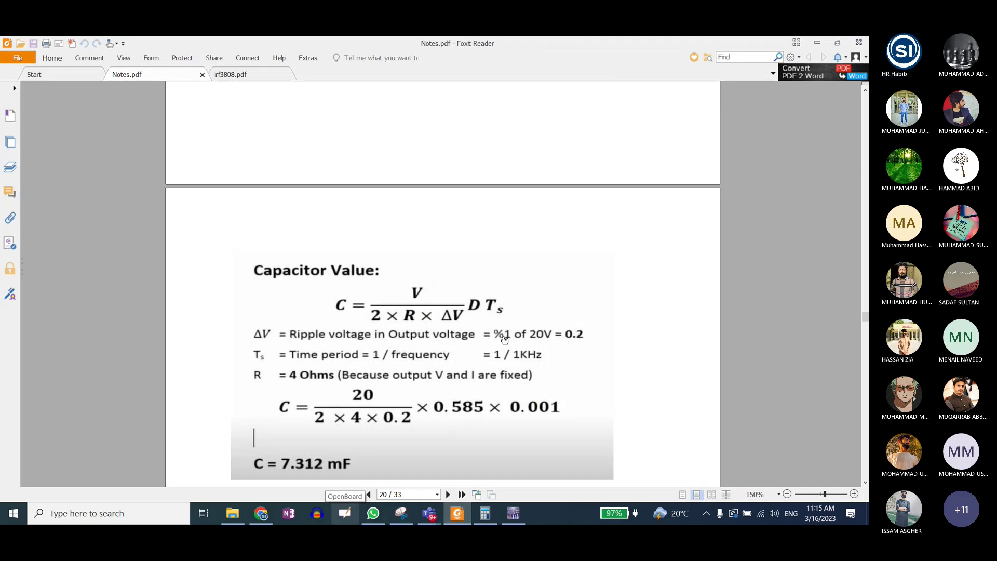
pyautogui.scroll(10, 504, 341)
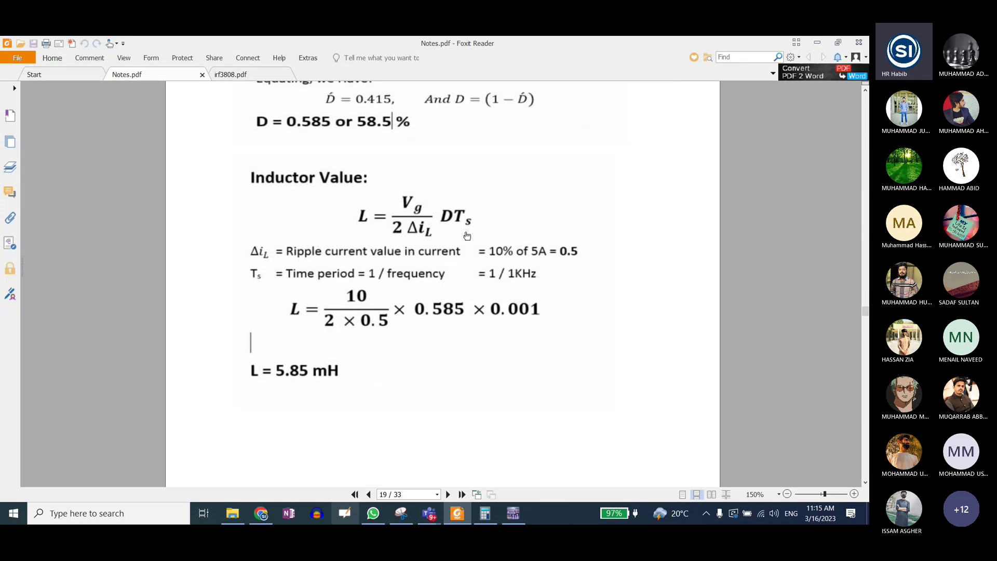
pyautogui.scroll(-8, 467, 236)
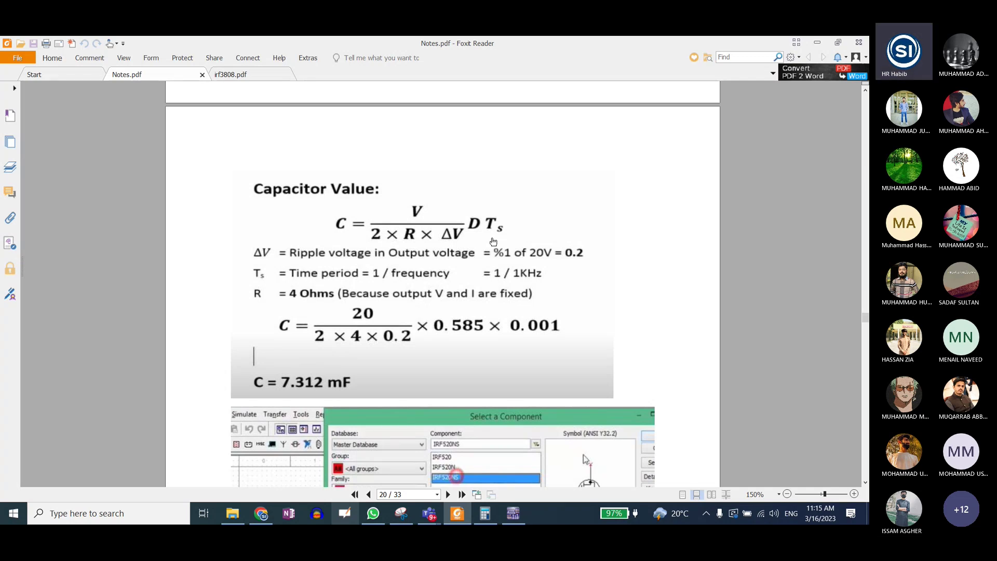
# Return to Multisim, move the cursor readings off the graph and zoom in on the output voltage ripple at about 776 to 787 ms
pyautogui.click(513, 514)
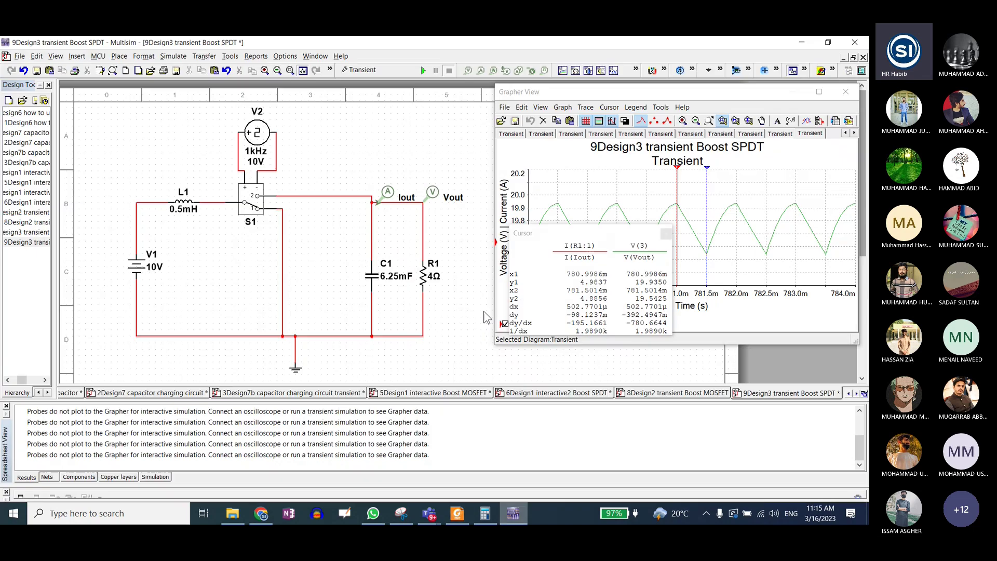
pyautogui.click(710, 121)
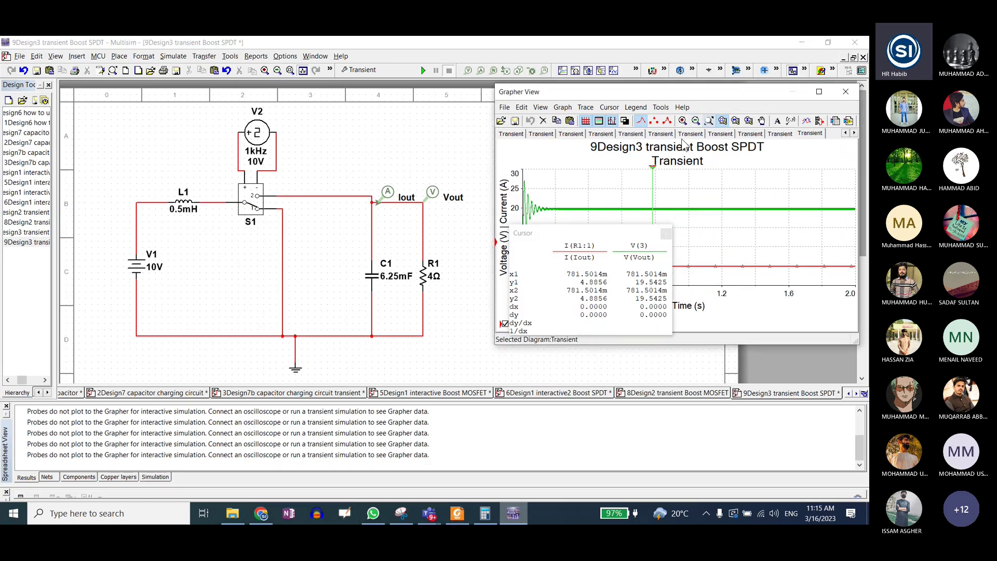
pyautogui.moveTo(604, 232)
pyautogui.mouseDown()
pyautogui.moveTo(572, 306)
pyautogui.moveTo(518, 315)
pyautogui.mouseUp()
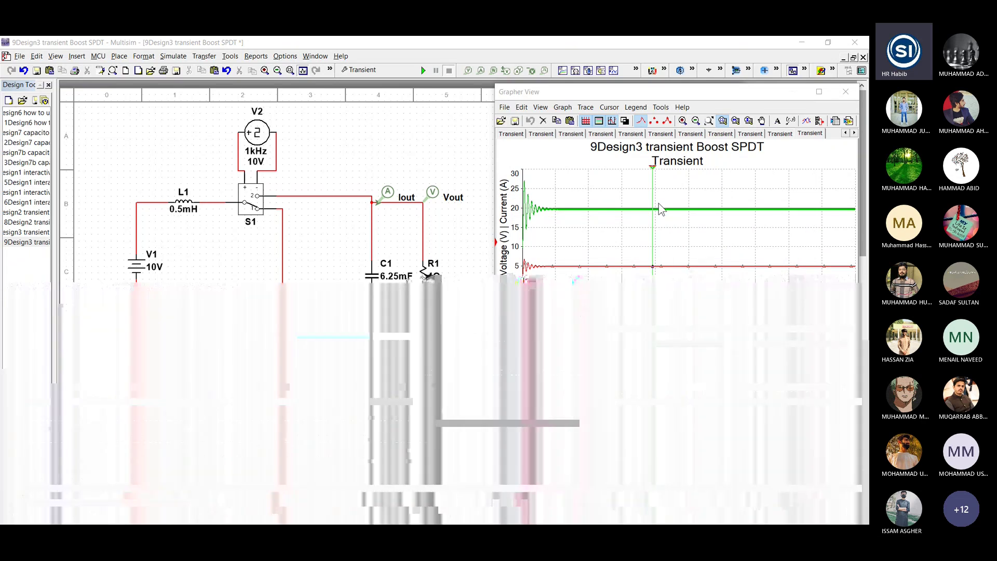
pyautogui.click(648, 204)
pyautogui.scroll(1, 649, 208)
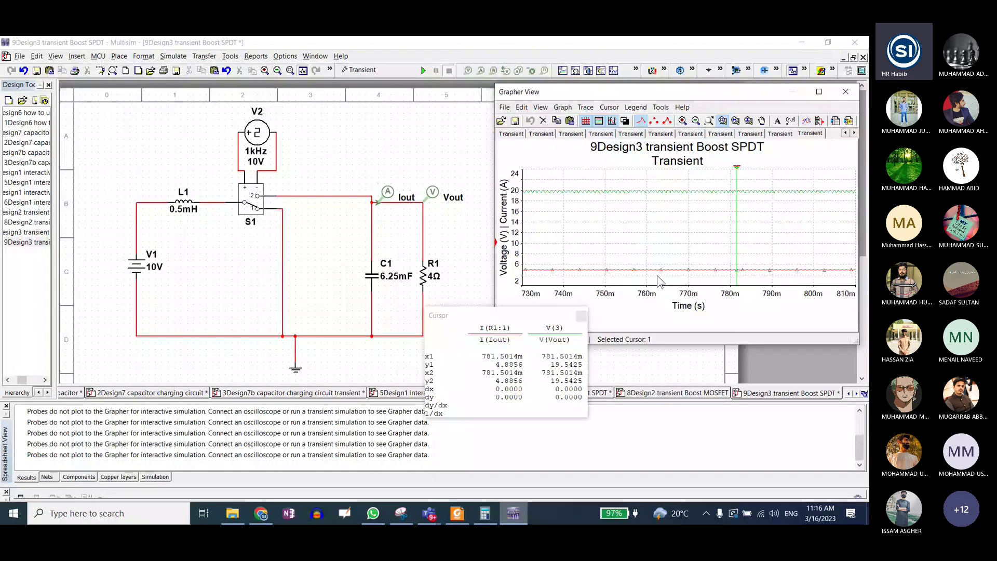
pyautogui.click(709, 120)
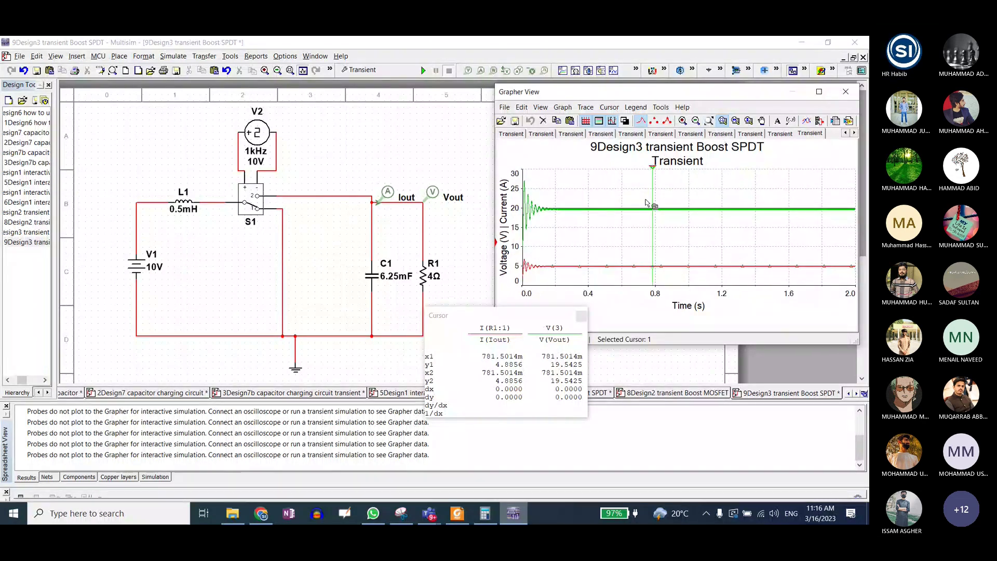
pyautogui.moveTo(646, 199); pyautogui.dragTo(656, 230)
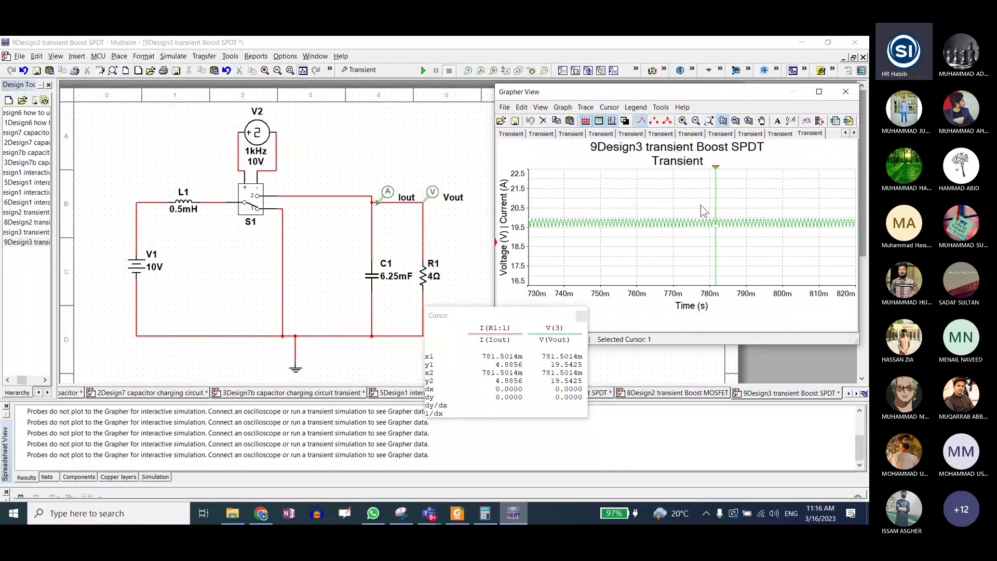
pyautogui.moveTo(701, 205); pyautogui.dragTo(731, 244)
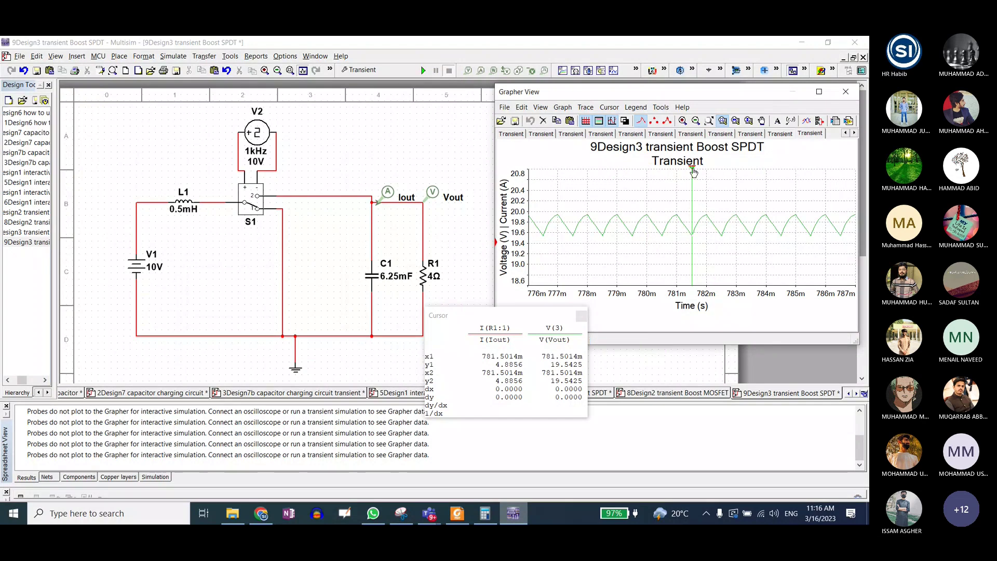
# Measure the output voltage ripple with cursor 1 on the trough at 781.5 ms and cursor 2 on the peak at 782 ms
pyautogui.moveTo(692, 167); pyautogui.dragTo(669, 167)
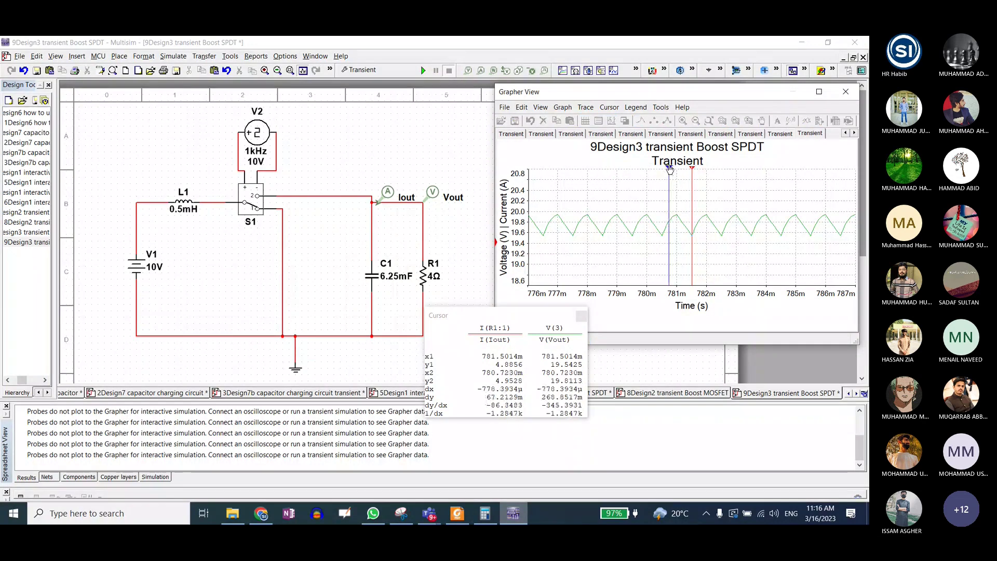
pyautogui.rightClick(668, 167)
pyautogui.click(699, 238)
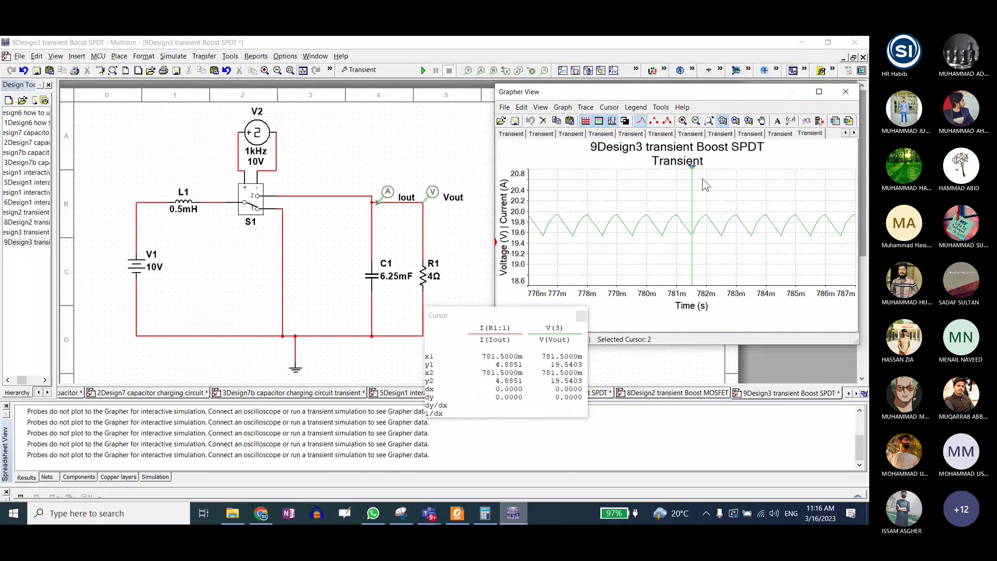
pyautogui.moveTo(692, 168); pyautogui.dragTo(703, 167)
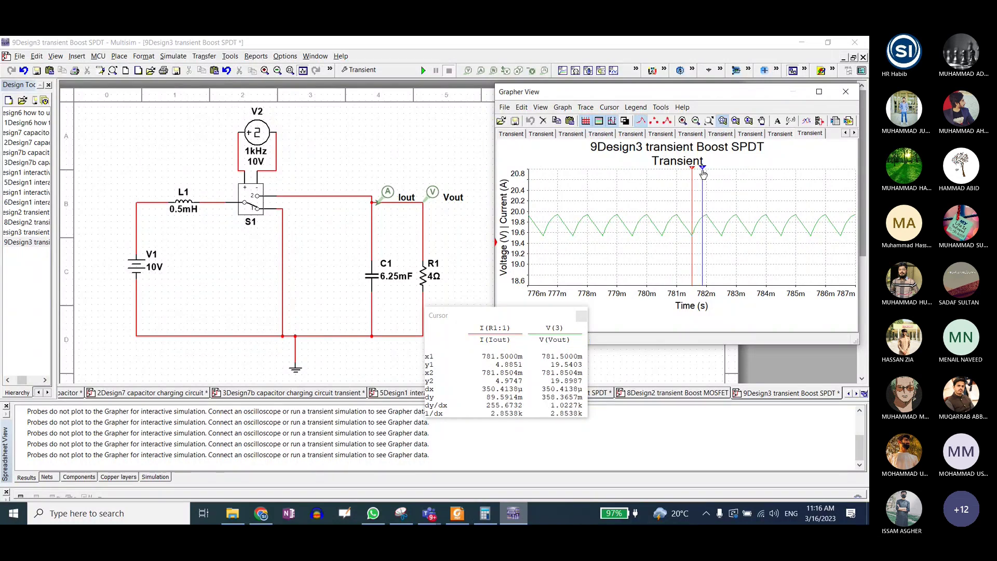
pyautogui.rightClick(703, 169)
pyautogui.click(721, 216)
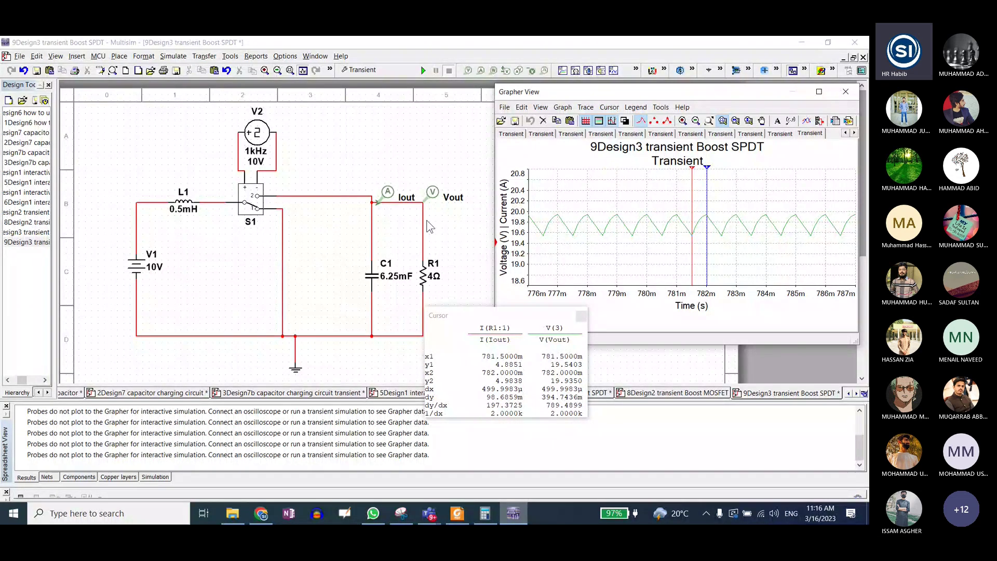
# Set the frequency of clock source V2 to 100 kHz and run the transient simulation
pyautogui.doubleClick(243, 145)
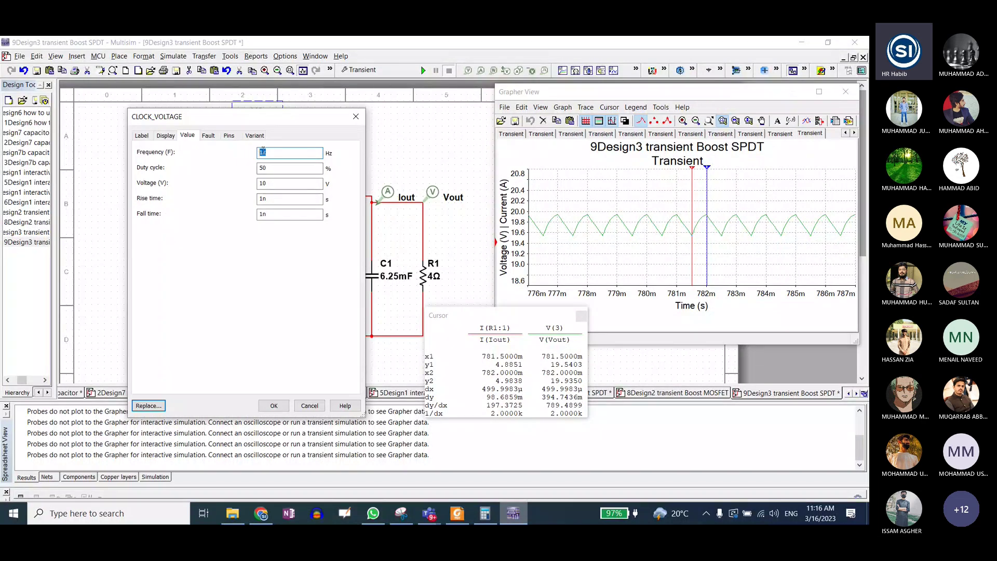
pyautogui.write('00')
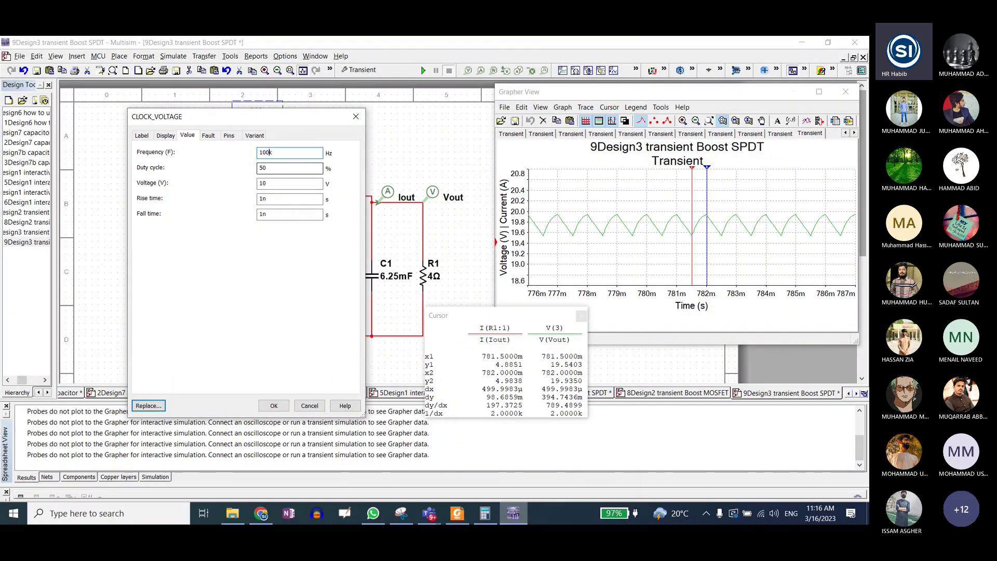
pyautogui.click(274, 406)
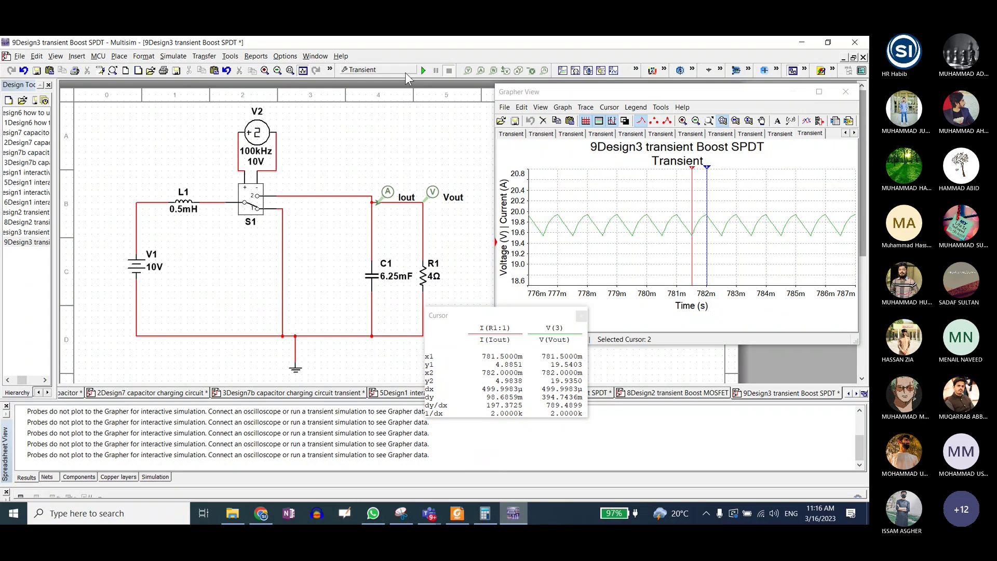
pyautogui.click(423, 73)
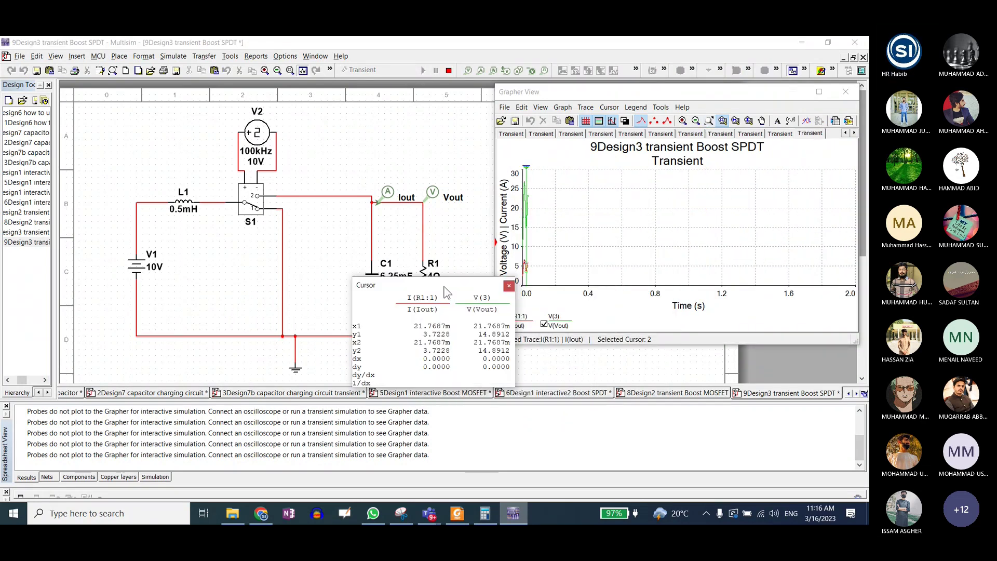
pyautogui.click(334, 119)
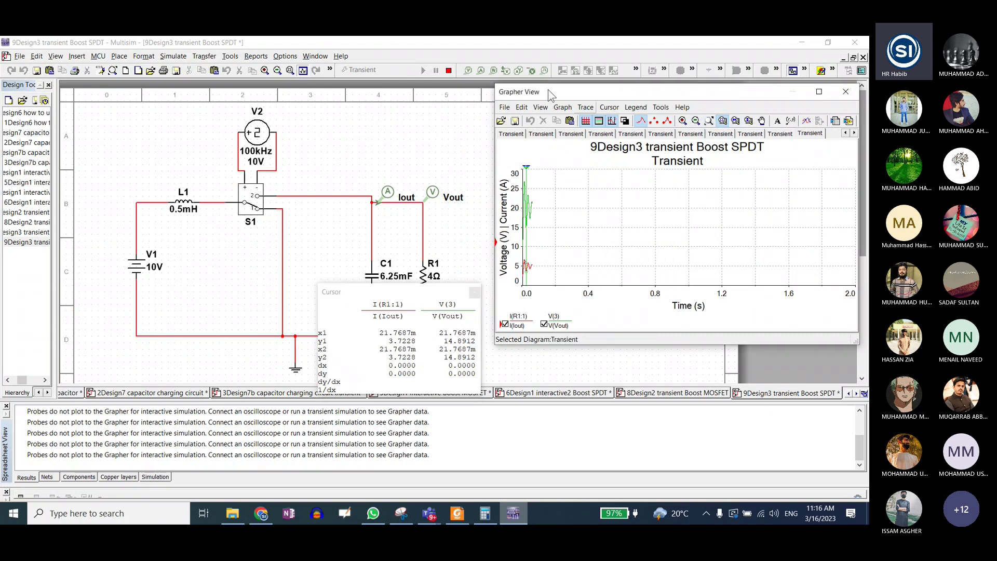
# Set the frequency of clock source V2 to 10 kHz and run the transient simulation
pyautogui.doubleClick(257, 132)
pyautogui.click(265, 152)
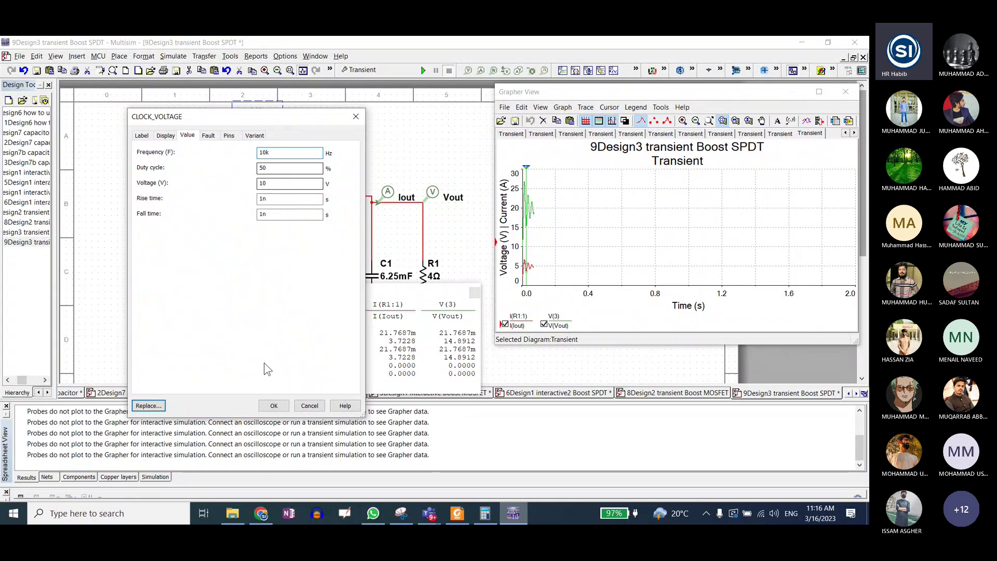
pyautogui.click(274, 406)
pyautogui.press('F5')
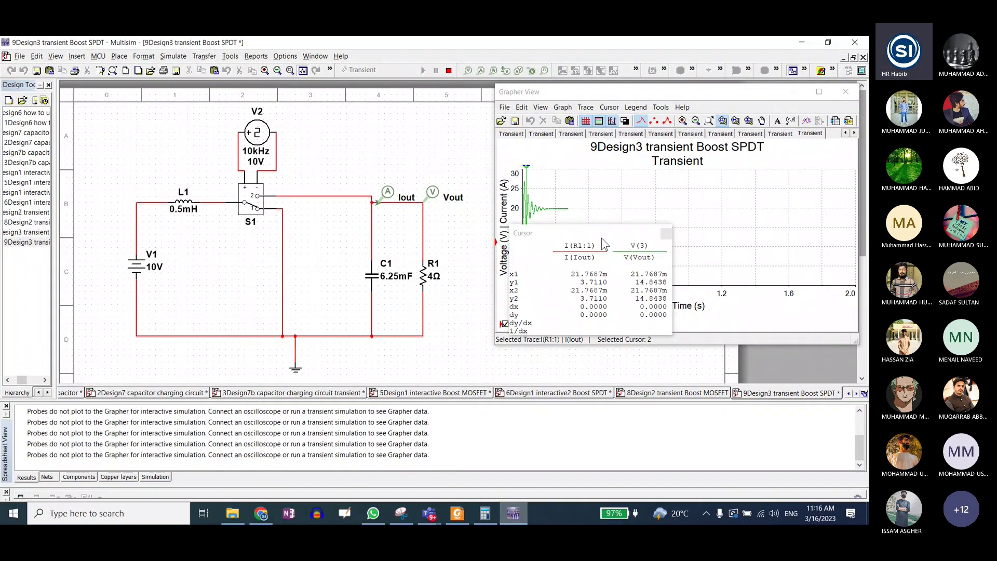
# Stop the transient simulation and zoom in on the output voltage ripple at about 648.34 to 648.66 ms
pyautogui.moveTo(624, 228); pyautogui.dragTo(457, 227)
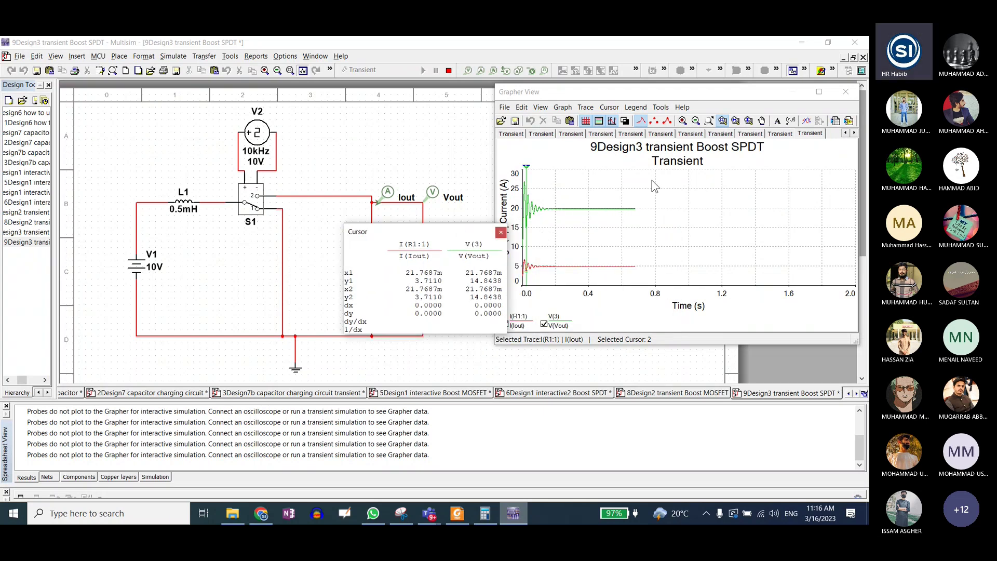
pyautogui.click(449, 71)
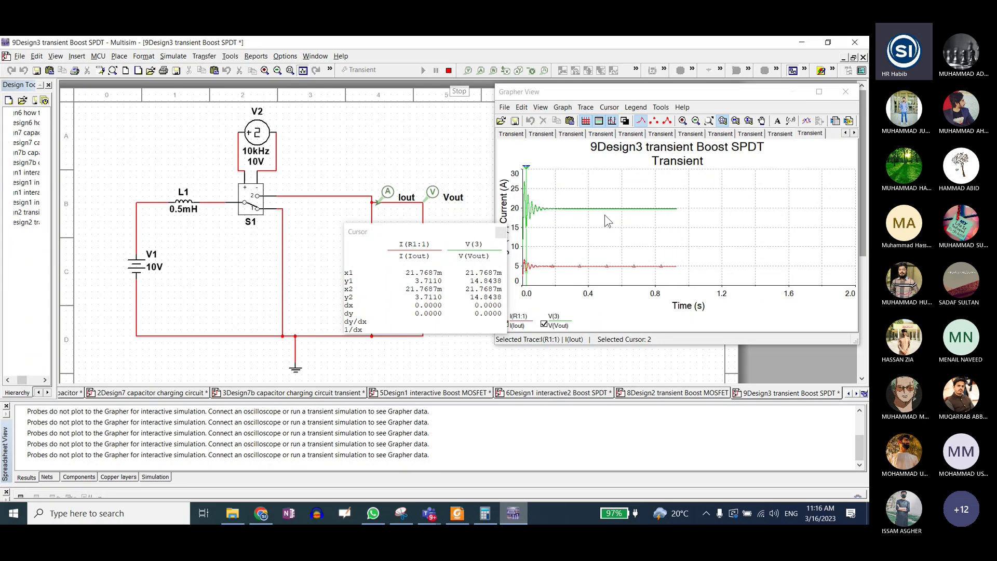
pyautogui.click(605, 214)
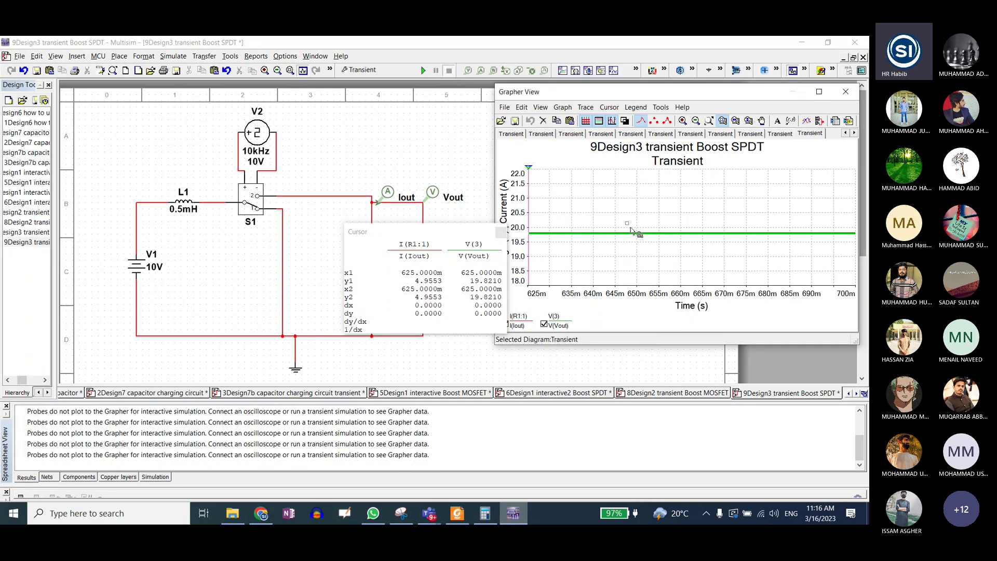
pyautogui.moveTo(644, 246); pyautogui.dragTo(625, 222)
pyautogui.scroll(3, 630, 223)
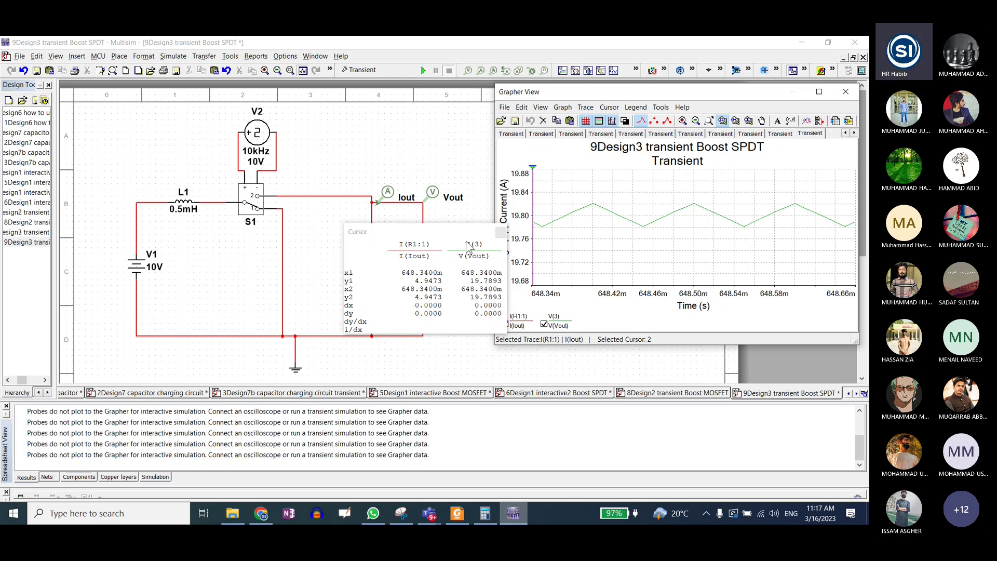
# Measure the output voltage ripple with cursor 2 on the trough at 648.45 ms and cursor 1 on the peak at 648.40 ms
pyautogui.click(528, 175)
pyautogui.moveTo(529, 176); pyautogui.dragTo(610, 176)
pyautogui.rightClick(612, 177)
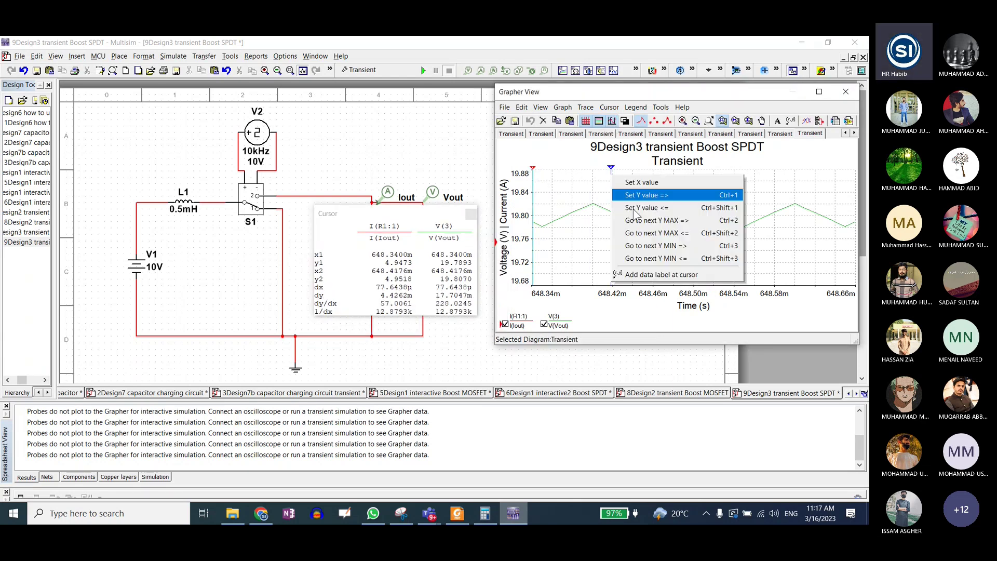
pyautogui.click(655, 245)
pyautogui.moveTo(533, 171); pyautogui.dragTo(560, 172)
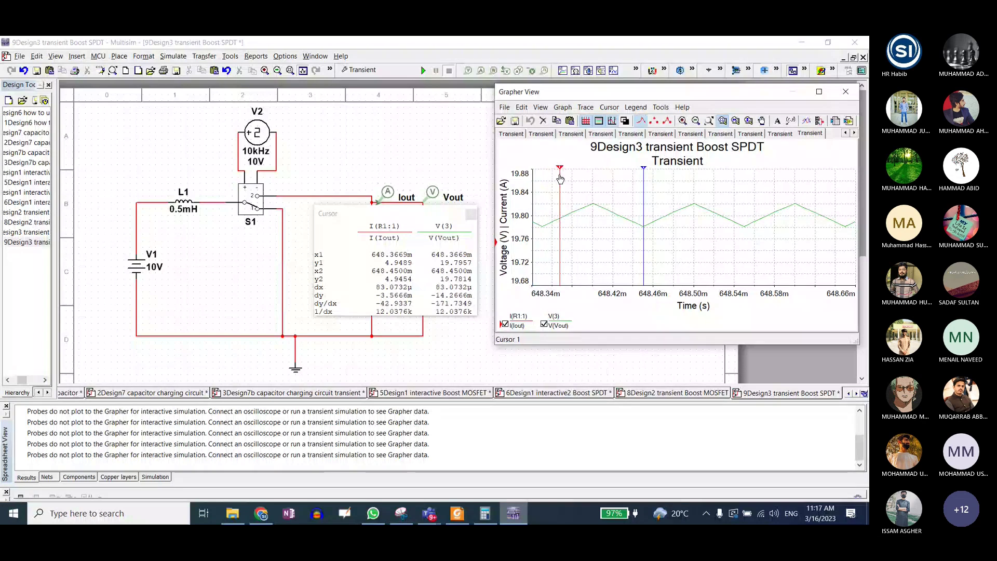
pyautogui.rightClick(560, 176)
pyautogui.click(589, 222)
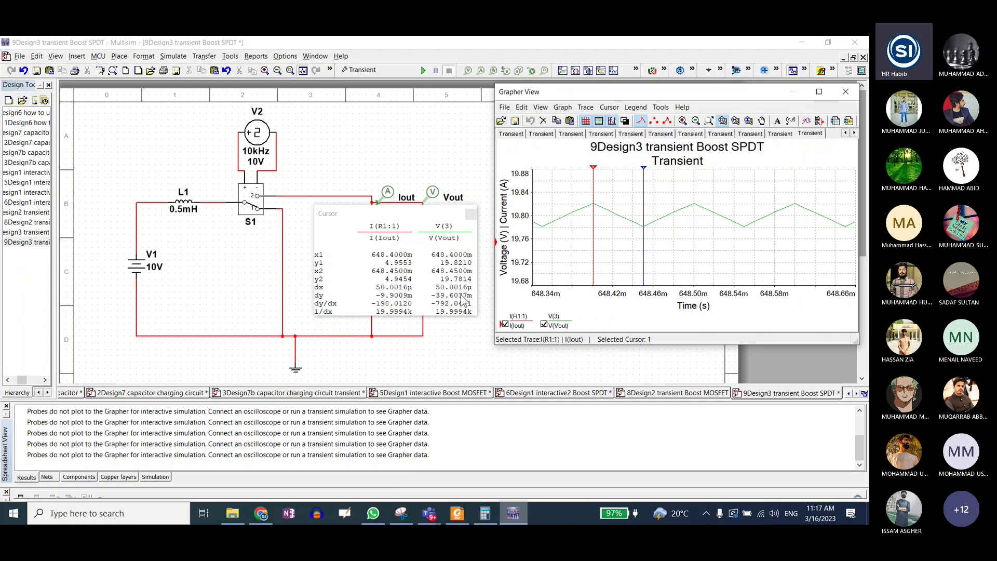
# Set the frequency of clock source V2 to 1 kHz and run the transient simulation
pyautogui.click(709, 121)
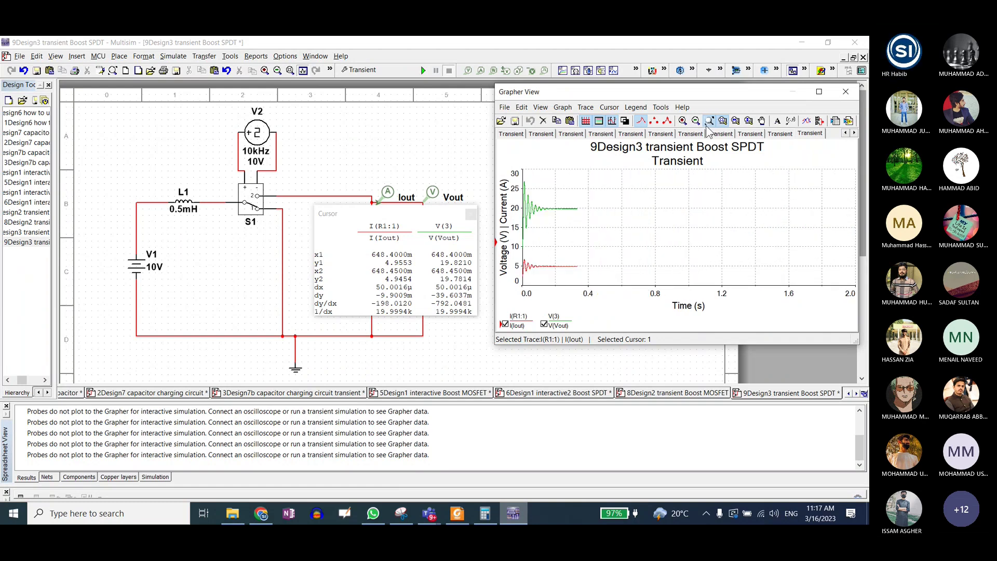
pyautogui.click(629, 271)
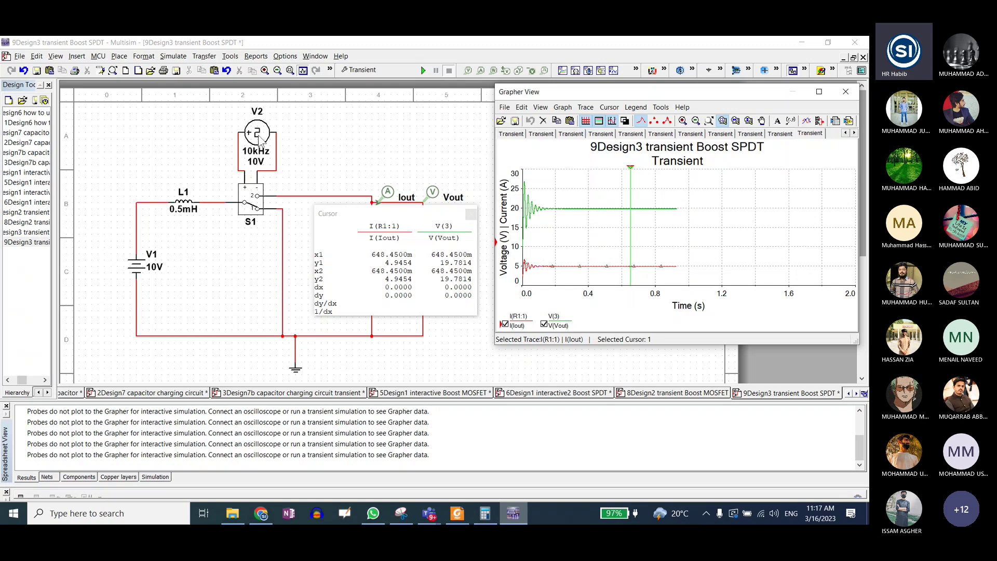
pyautogui.doubleClick(270, 165)
pyautogui.click(267, 153)
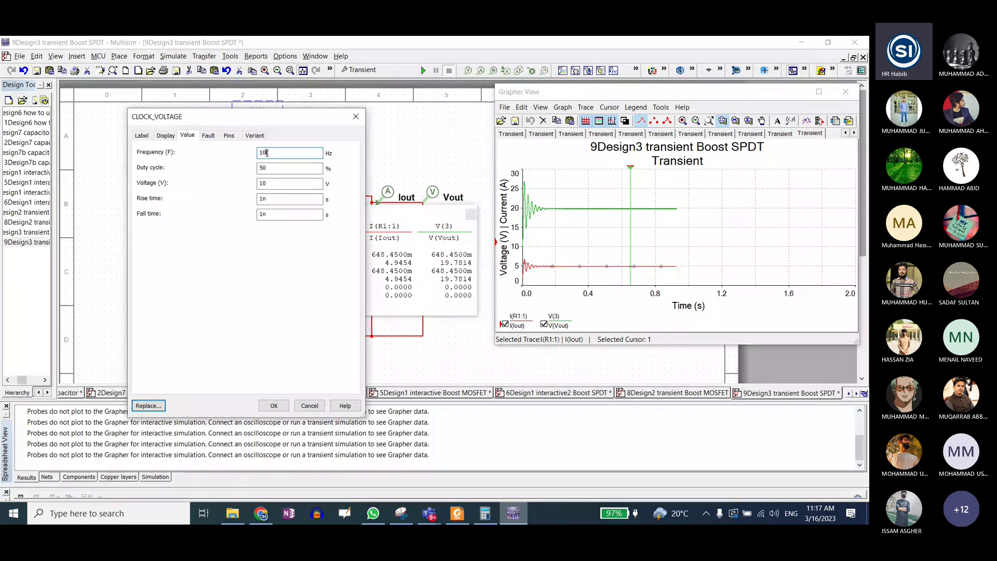
pyautogui.press('BackSpace')
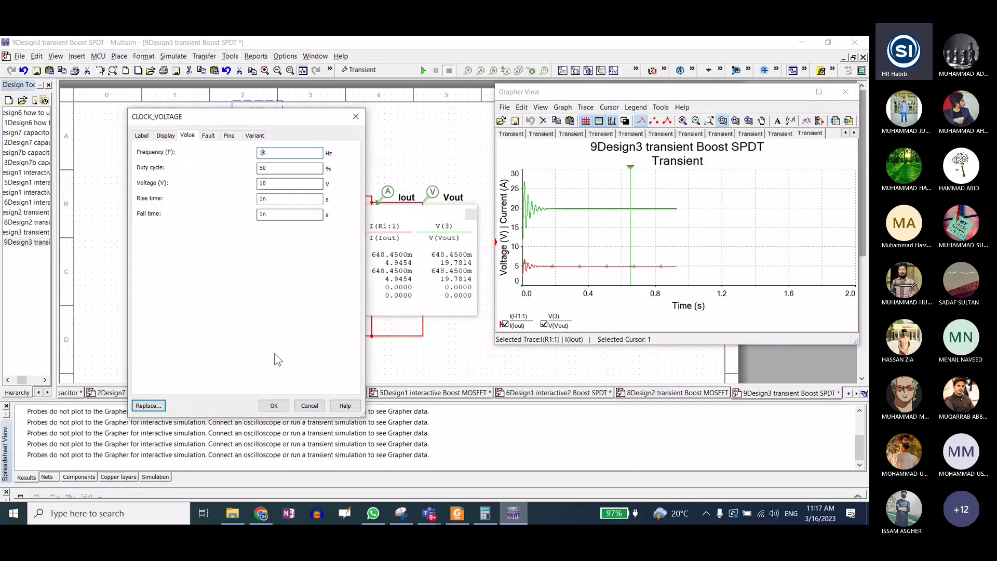
pyautogui.click(275, 404)
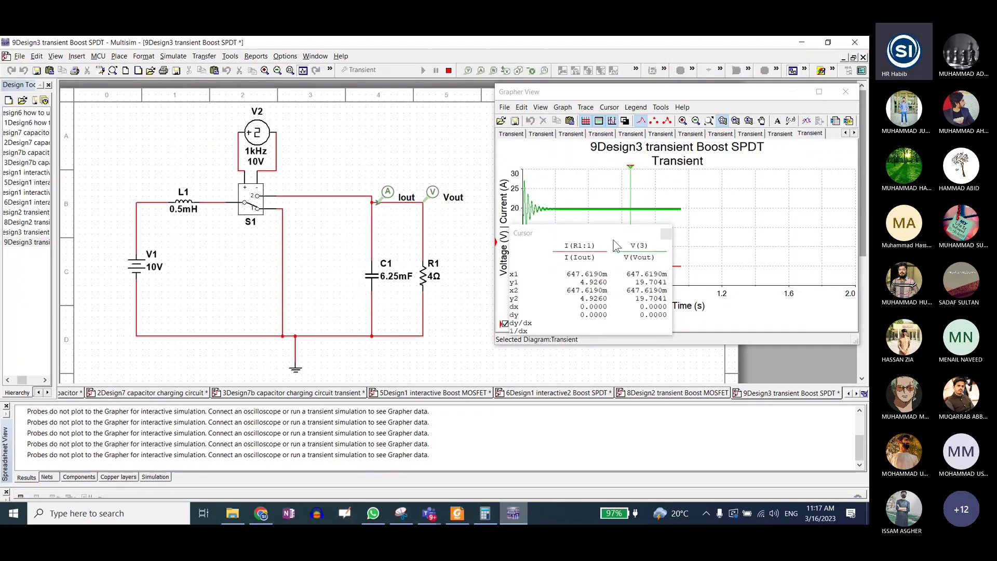
# Move the cursor readings off the graph and zoom in on the output current ripple at about 646.4 to 648.8 ms
pyautogui.moveTo(617, 256); pyautogui.dragTo(635, 276)
pyautogui.moveTo(686, 213); pyautogui.dragTo(717, 242)
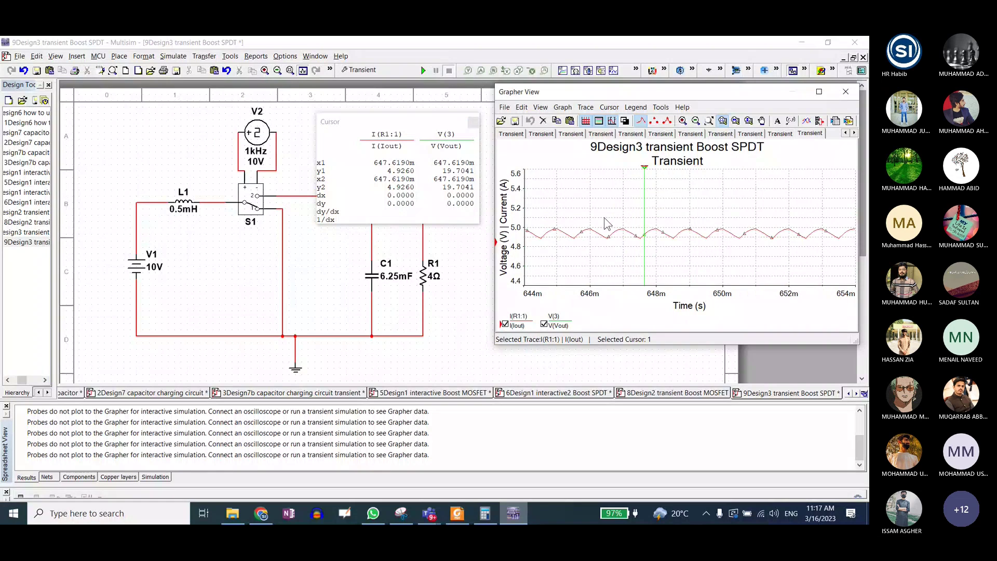
pyautogui.moveTo(647, 170); pyautogui.dragTo(652, 171)
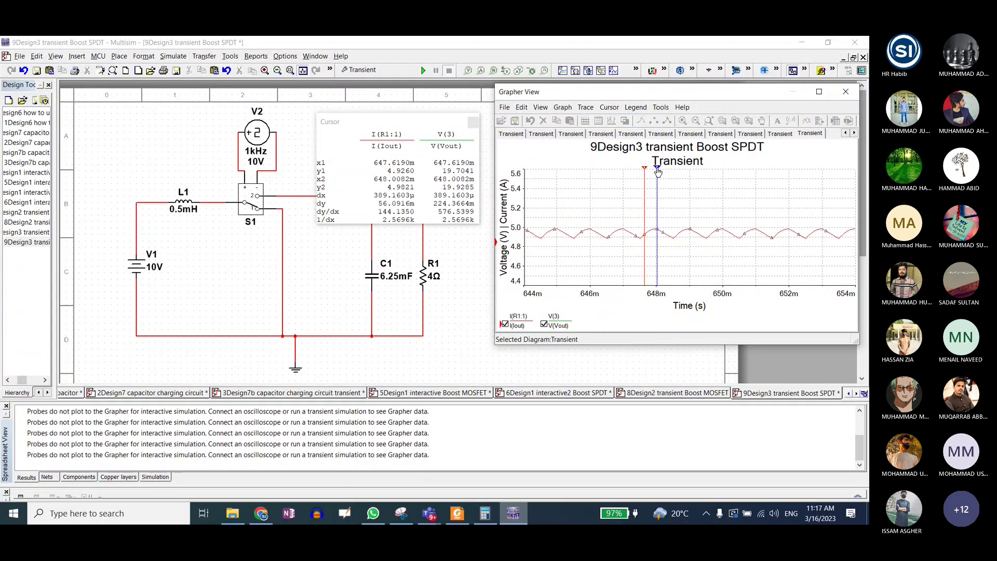
pyautogui.moveTo(602, 207); pyautogui.dragTo(681, 254)
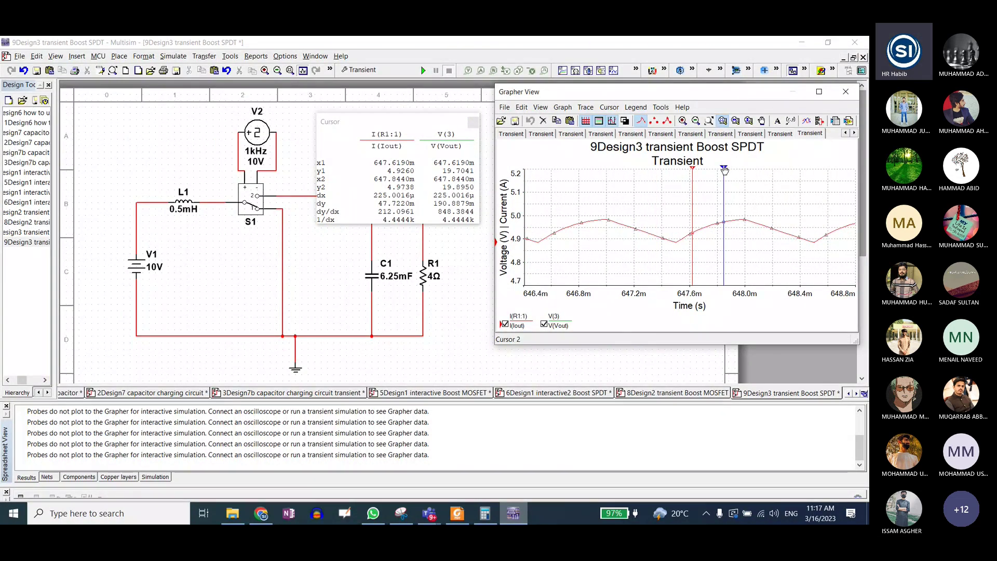
# Measure the 1 kHz ripple with cursor 2 on the trough at 647.5 ms and cursor 1 on the peak at 647 ms
pyautogui.moveTo(723, 167); pyautogui.dragTo(576, 170)
pyautogui.rightClick(634, 168)
pyautogui.click(681, 236)
pyautogui.rightClick(576, 170)
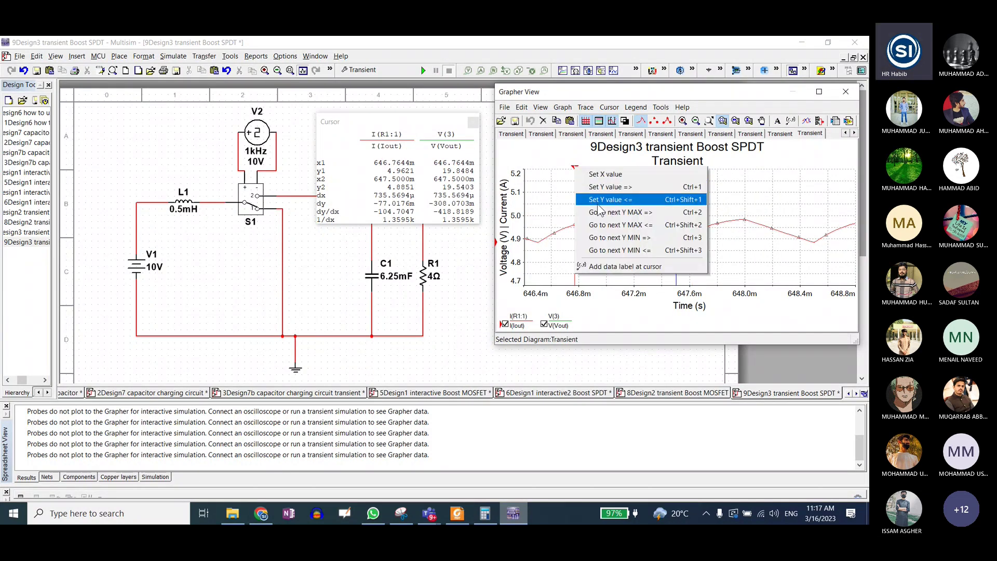
pyautogui.click(603, 234)
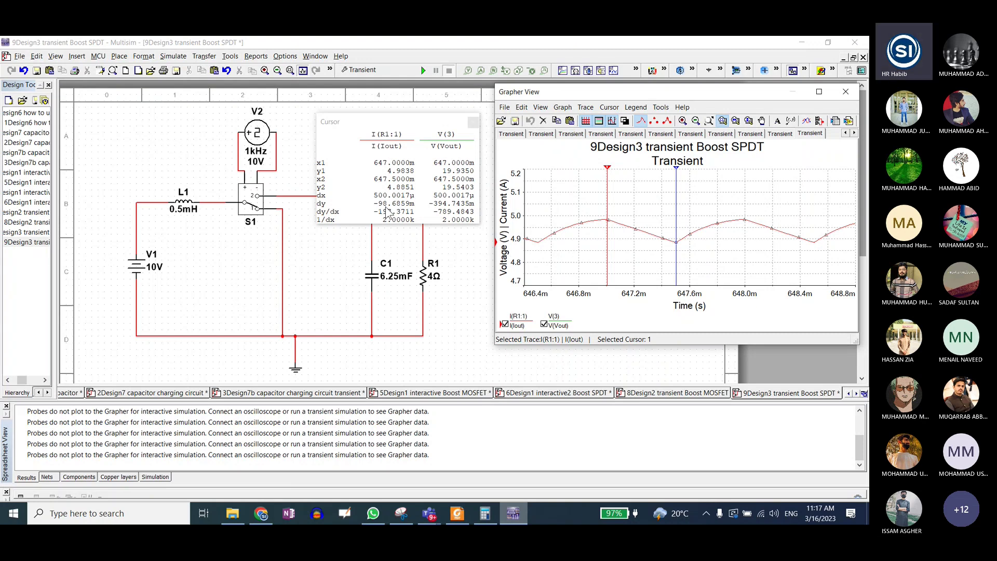
# Set the frequency of clock source V2 back to 10 kHz and rerun the transient simulation
pyautogui.click(257, 133)
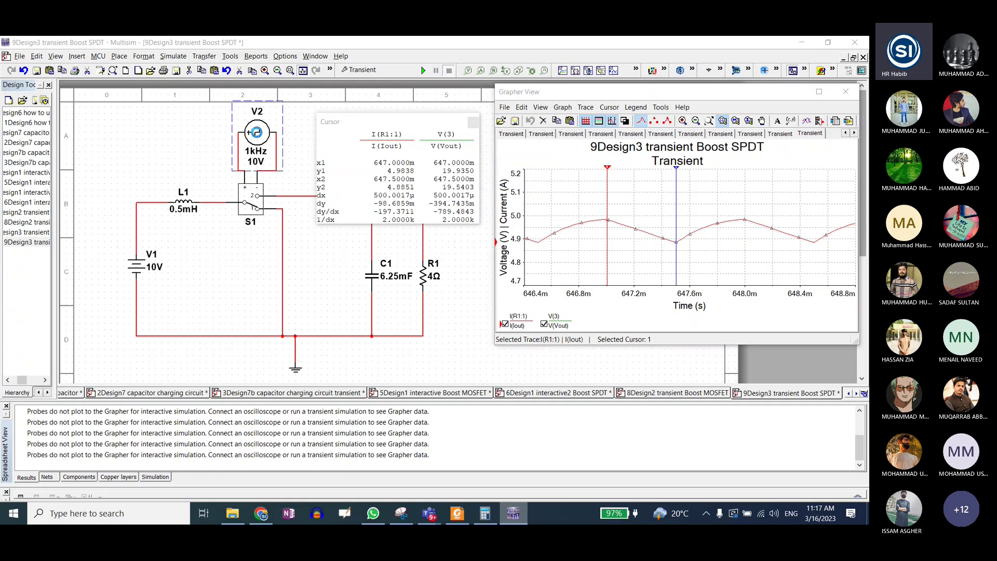
pyautogui.doubleClick(256, 133)
pyautogui.click(263, 152)
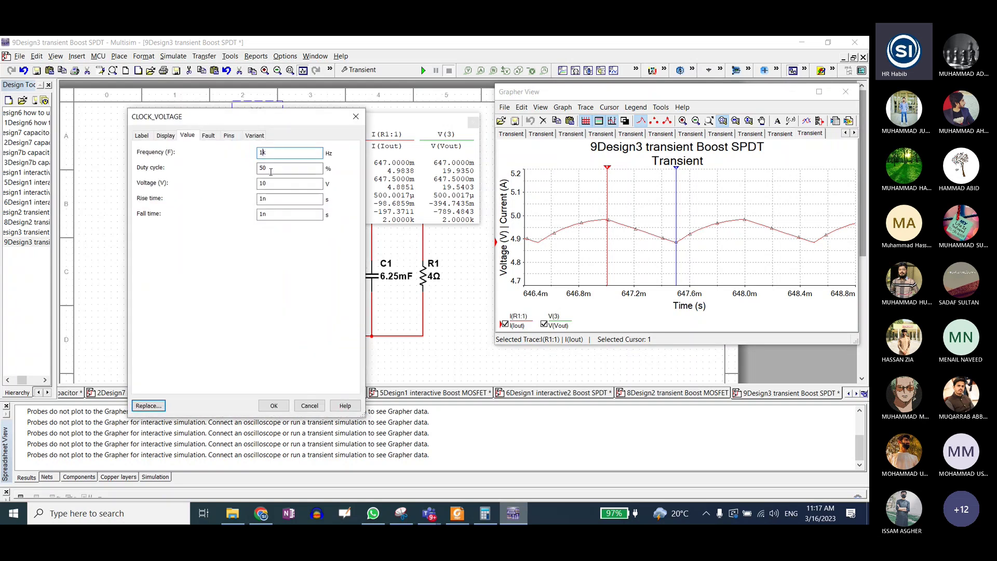
pyautogui.write('0')
pyautogui.click(274, 406)
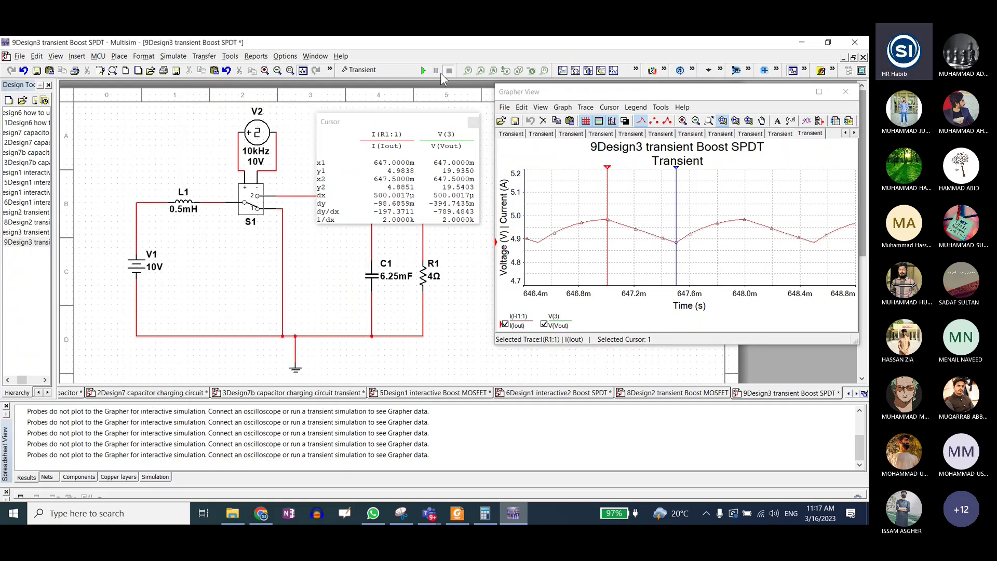
pyautogui.click(423, 70)
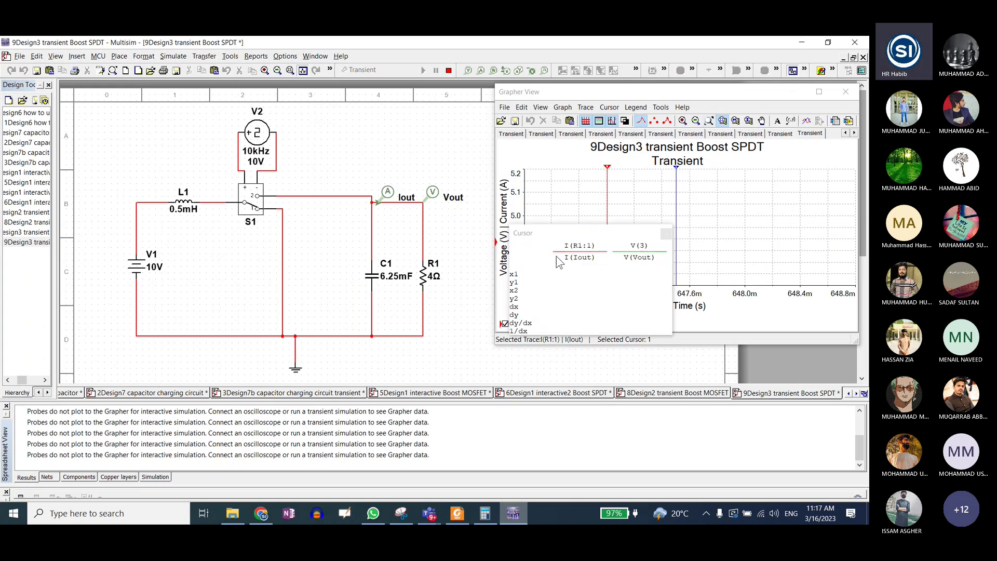
# Restore the full graph and zoom in on the output current ripple at about 348.38 to 348.60 ms
pyautogui.click(710, 121)
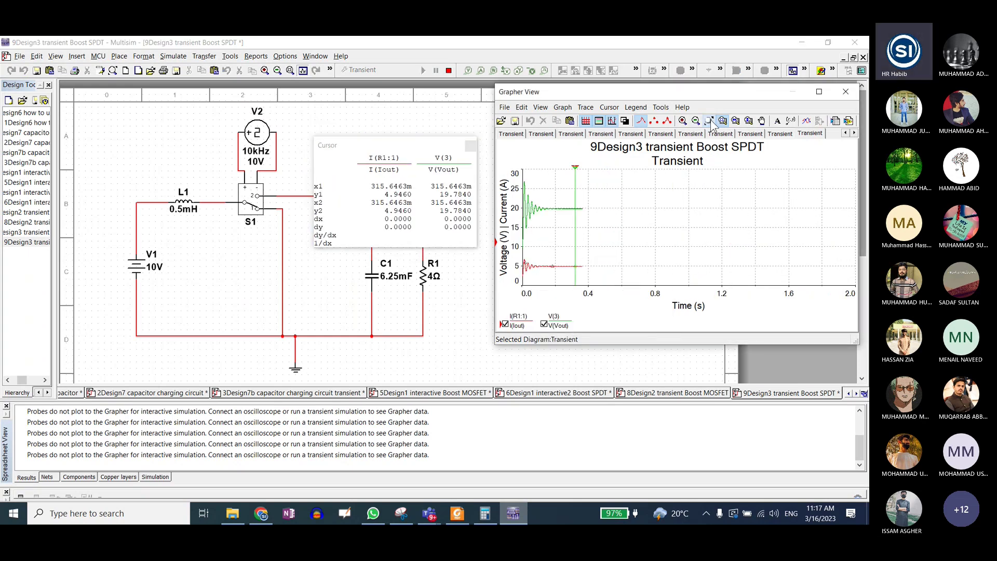
pyautogui.click(591, 264)
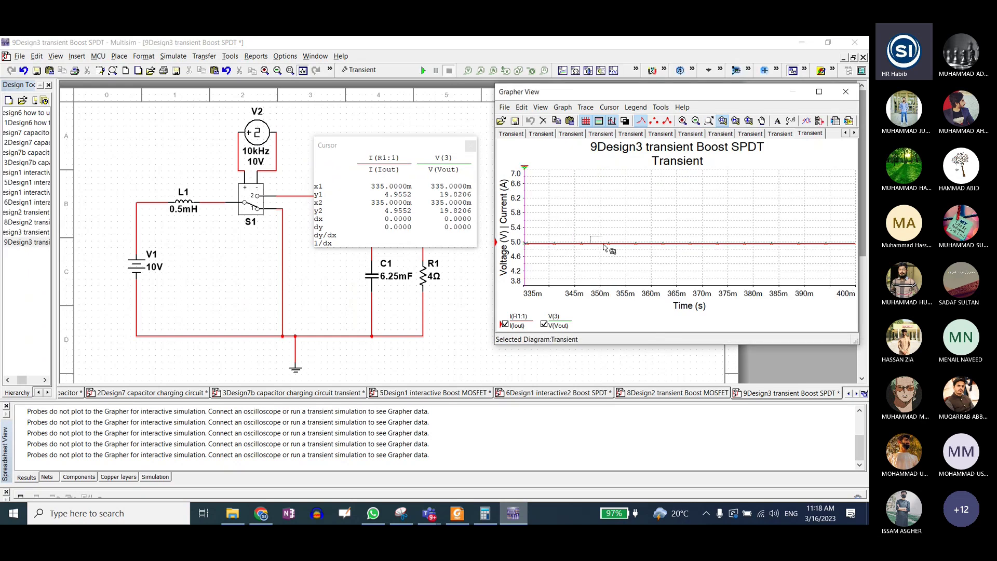
pyautogui.scroll(3, 597, 241)
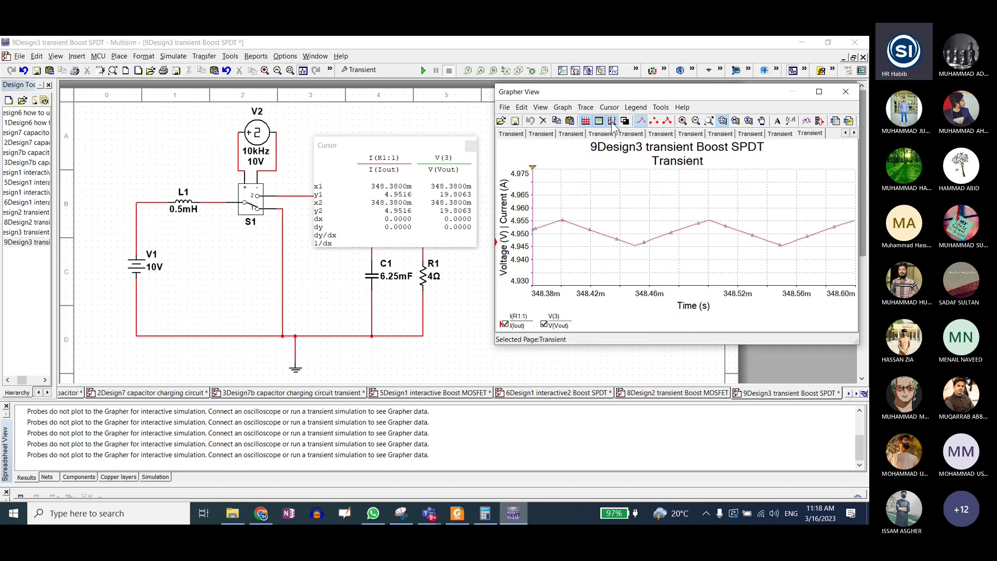
# Measure the output current ripple with cursor 1 on the trough at 348.45 ms and cursor 2 on the peak at 348.40 ms
pyautogui.moveTo(534, 170); pyautogui.dragTo(620, 171)
pyautogui.rightClick(619, 182)
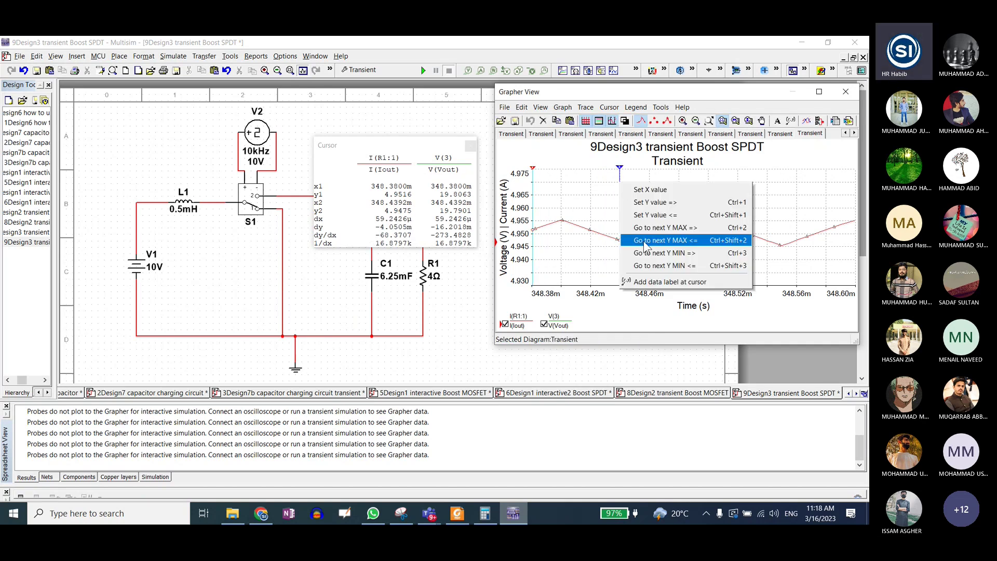
pyautogui.click(646, 253)
pyautogui.moveTo(533, 169); pyautogui.dragTo(543, 169)
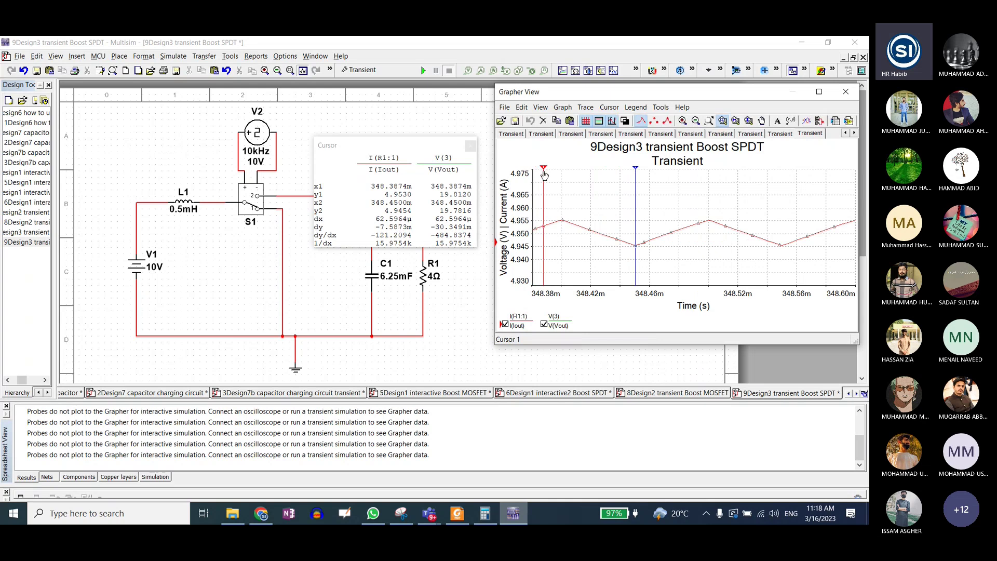
pyautogui.rightClick(544, 174)
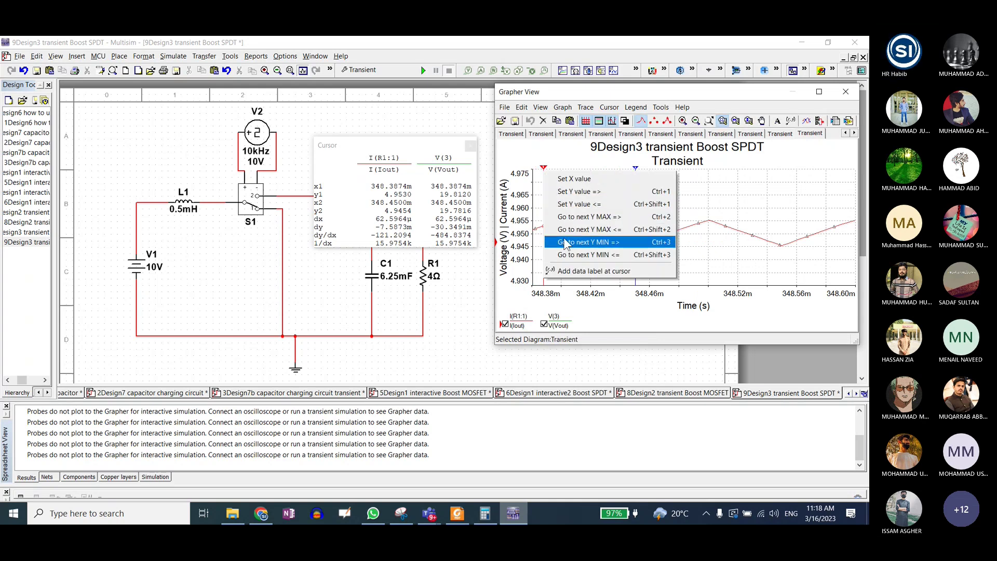
pyautogui.click(565, 244)
pyautogui.moveTo(635, 168); pyautogui.dragTo(546, 169)
pyautogui.rightClick(547, 175)
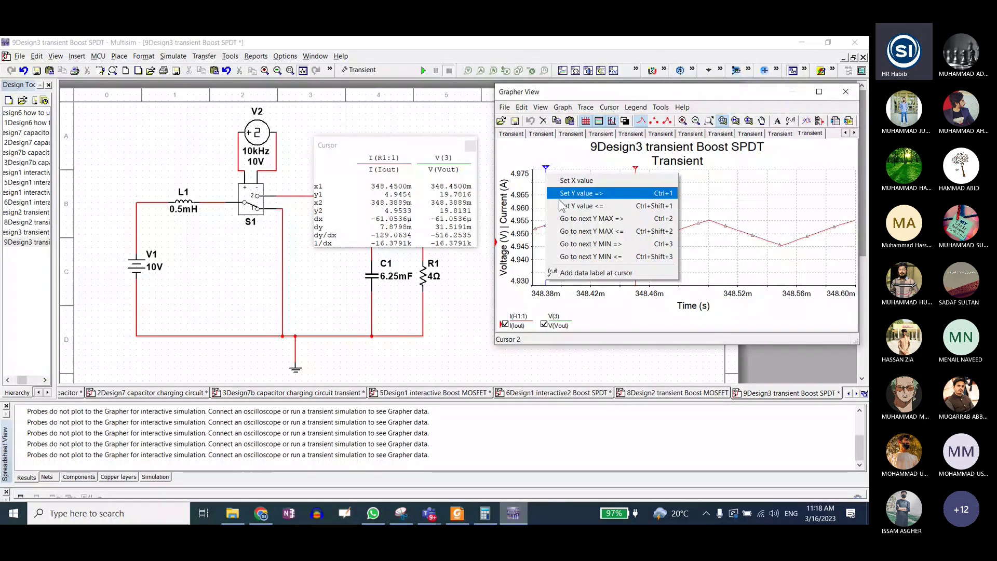
pyautogui.click(568, 219)
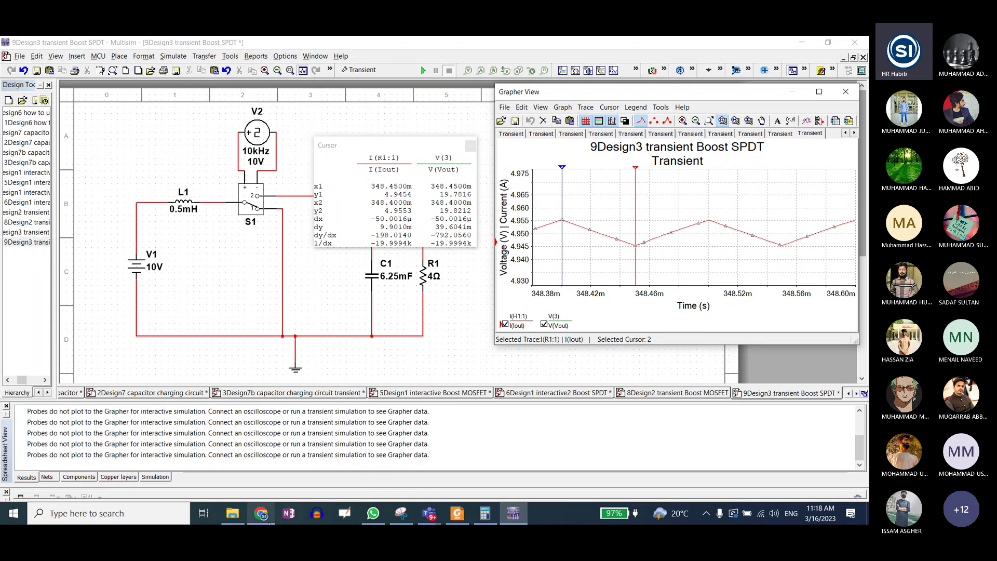
# Switch to Chrome and review the lab objective on how switching frequency and capacitor/inductor values affect ripple voltage and ripple current
pyautogui.click(262, 513)
pyautogui.moveTo(138, 280); pyautogui.dragTo(304, 281)
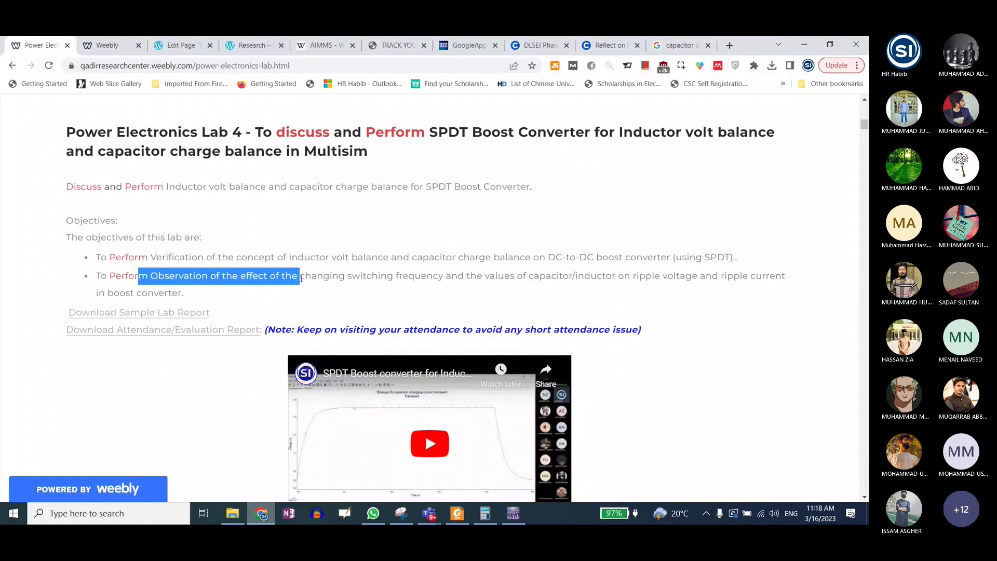
pyautogui.click(354, 280)
pyautogui.moveTo(137, 276); pyautogui.dragTo(781, 276)
pyautogui.click(382, 276)
pyautogui.click(568, 277)
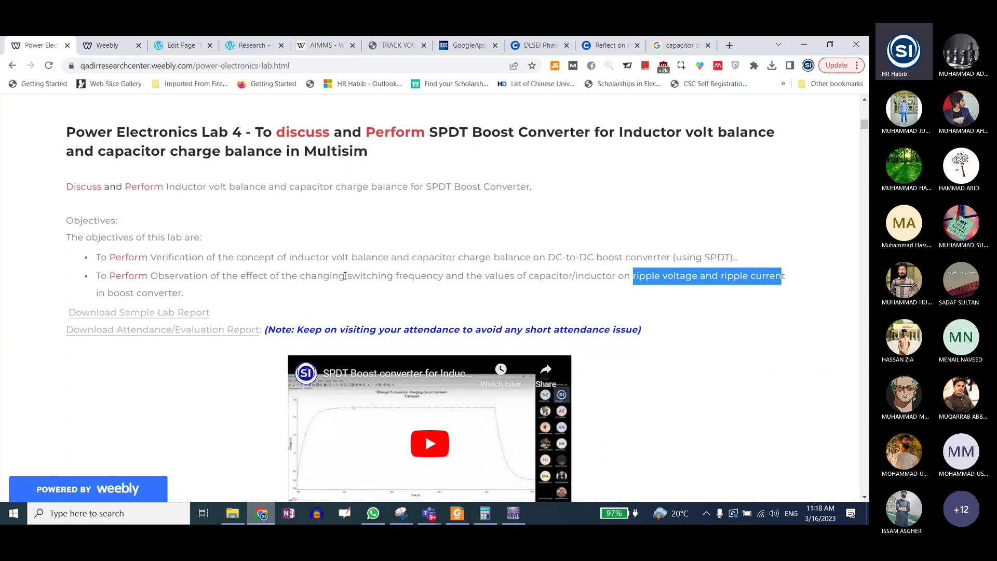
pyautogui.moveTo(333, 276); pyautogui.dragTo(443, 276)
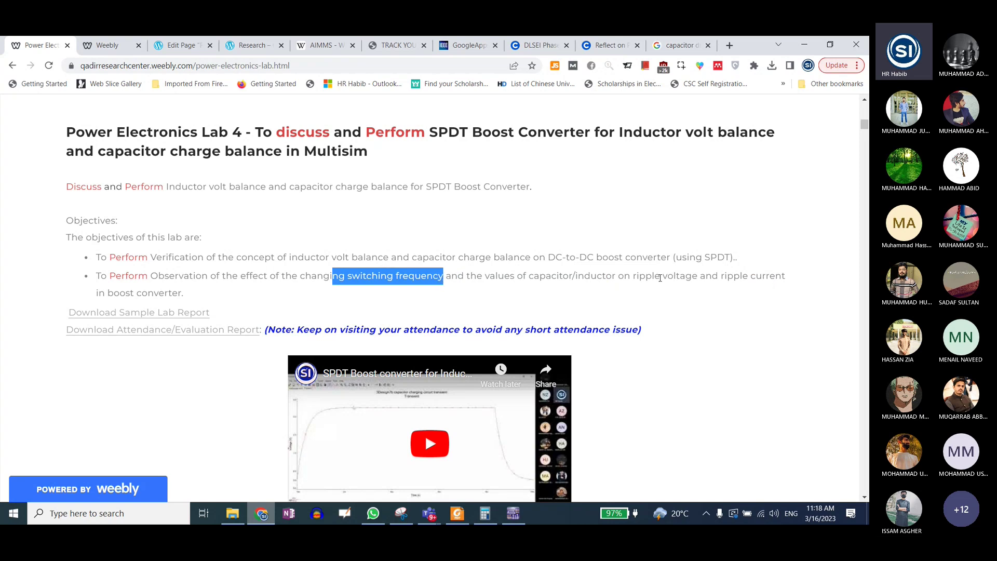
pyautogui.moveTo(634, 276); pyautogui.dragTo(787, 278)
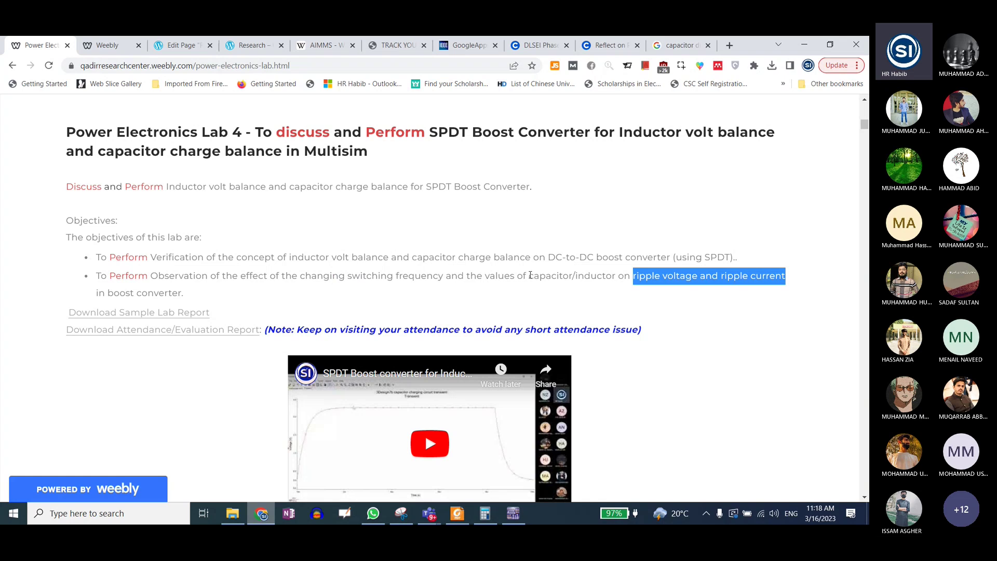
pyautogui.moveTo(528, 276); pyautogui.dragTo(573, 275)
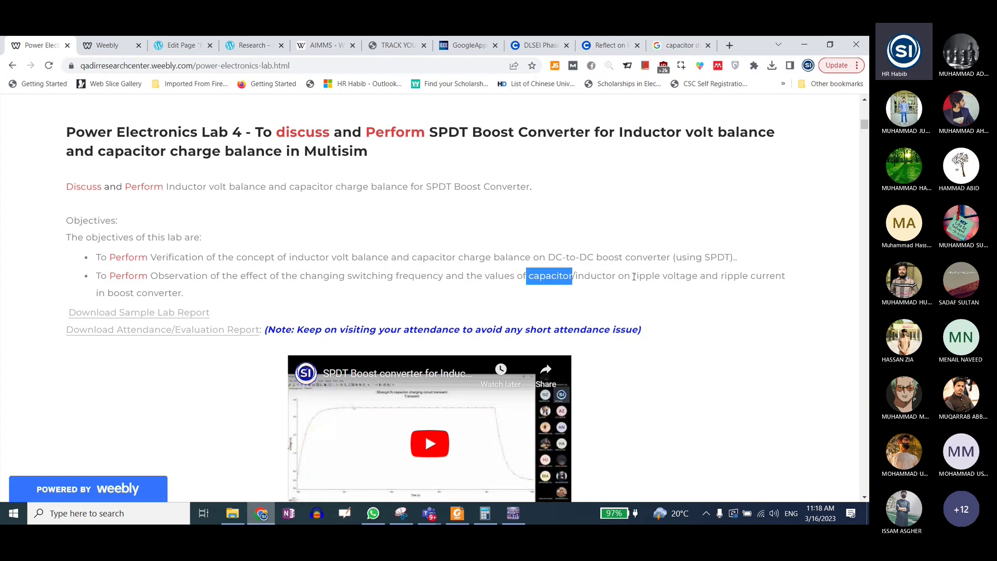
pyautogui.moveTo(633, 276); pyautogui.dragTo(697, 276)
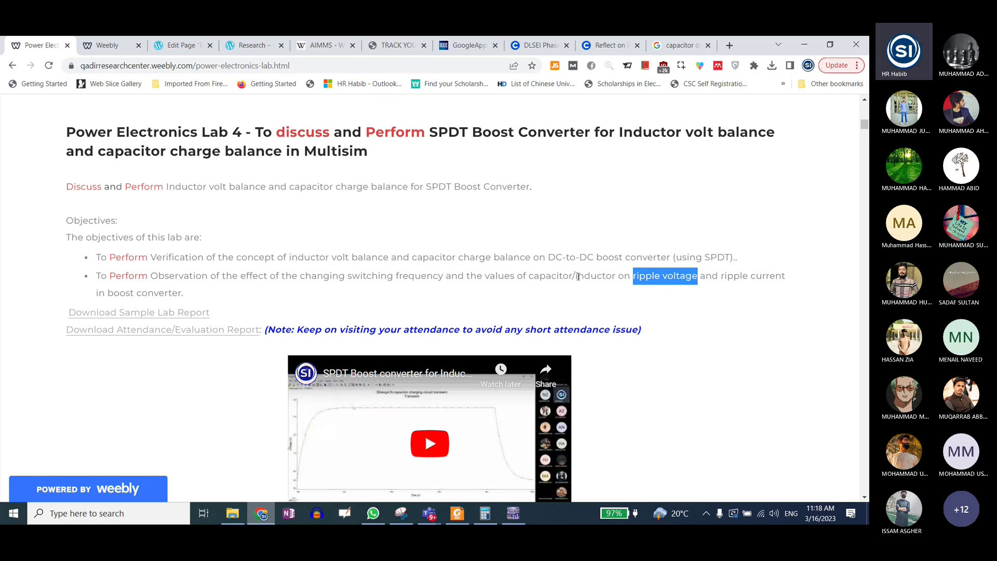
# Reread the second lab objective, picking out ripple voltage and ripple current in the boost converter
pyautogui.moveTo(578, 276); pyautogui.dragTo(625, 276)
pyautogui.moveTo(720, 276); pyautogui.dragTo(781, 276)
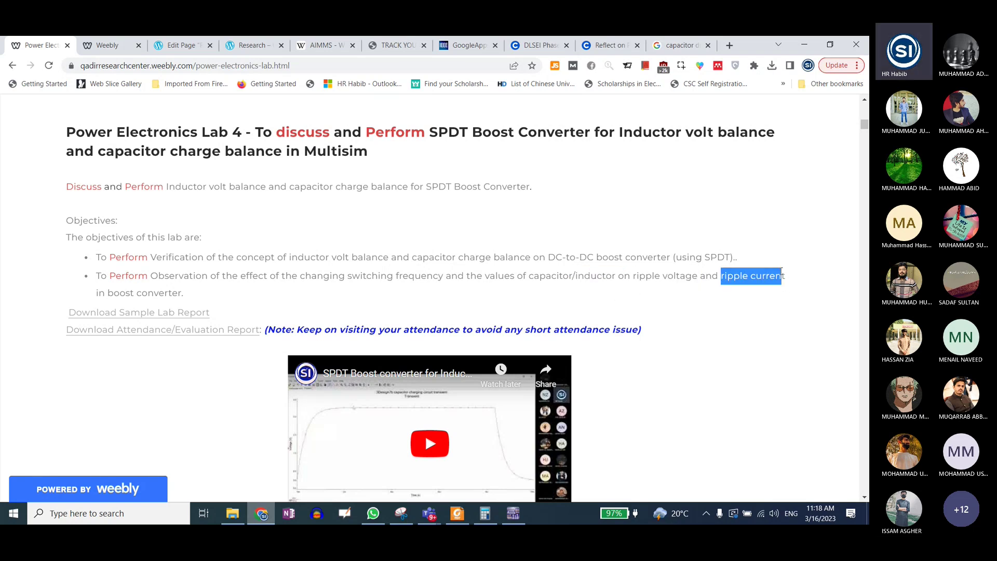
pyautogui.moveTo(172, 293); pyautogui.dragTo(101, 275)
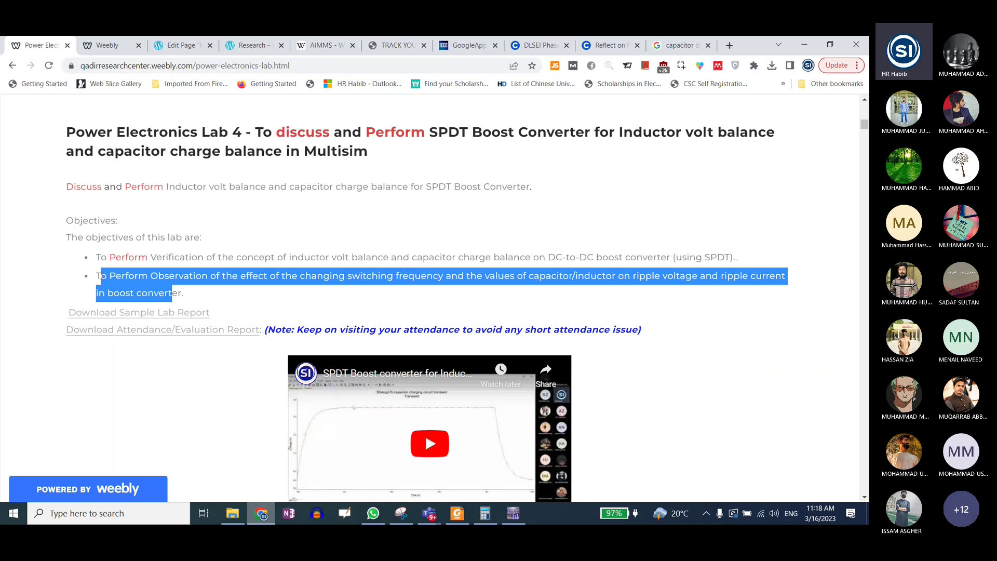
pyautogui.click(113, 293)
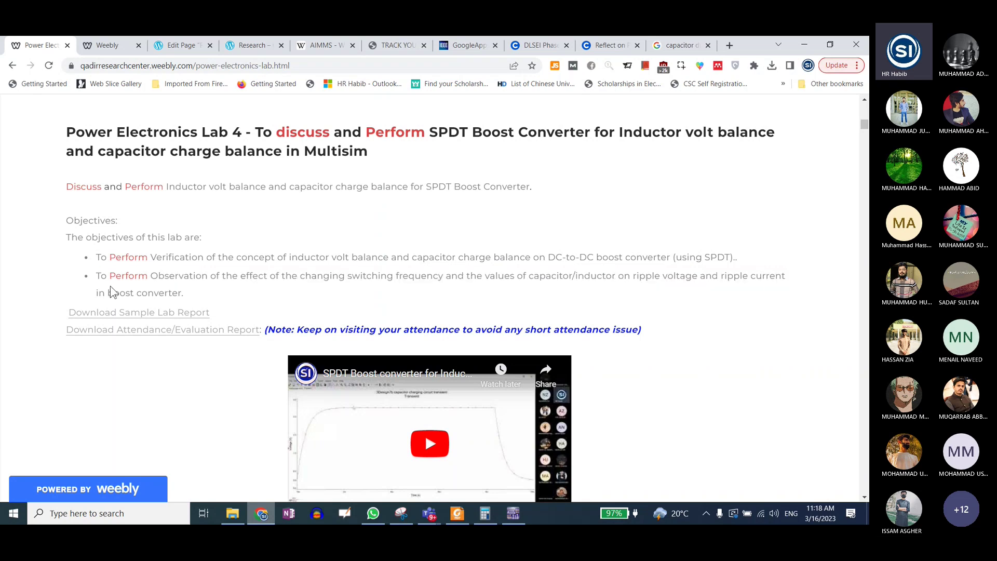
pyautogui.moveTo(127, 273); pyautogui.dragTo(101, 280)
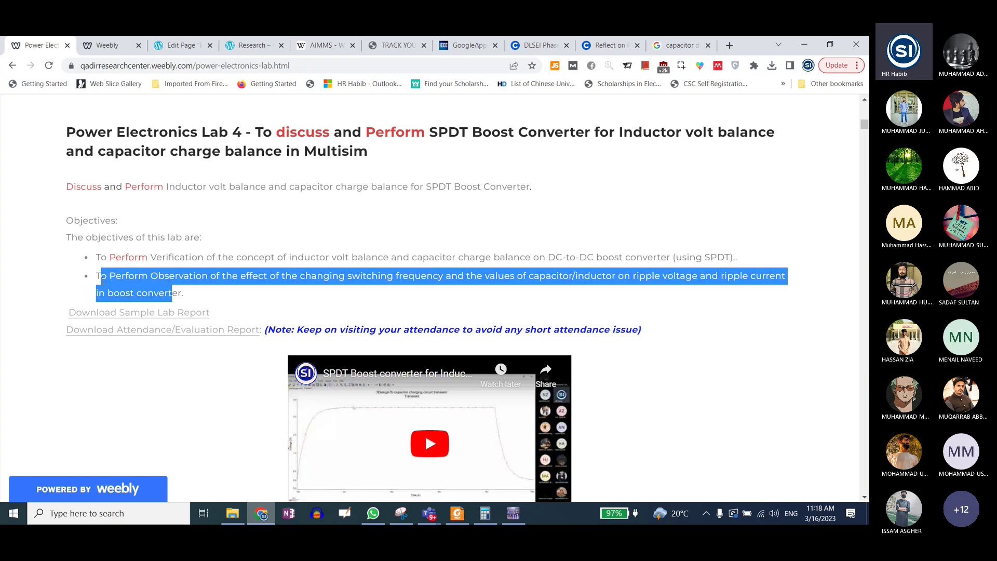
pyautogui.click(145, 271)
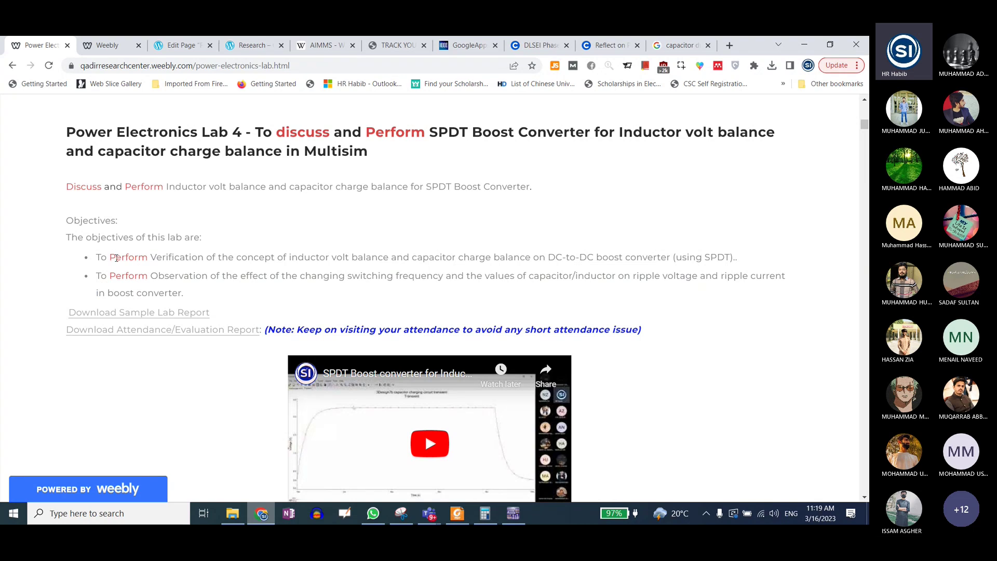
# Read the first lab objective on verifying inductor volt balance and capacitor charge balance for the SPDT boost converter
pyautogui.moveTo(116, 259); pyautogui.dragTo(649, 258)
pyautogui.click(401, 271)
pyautogui.moveTo(172, 261); pyautogui.dragTo(552, 270)
pyautogui.click(297, 257)
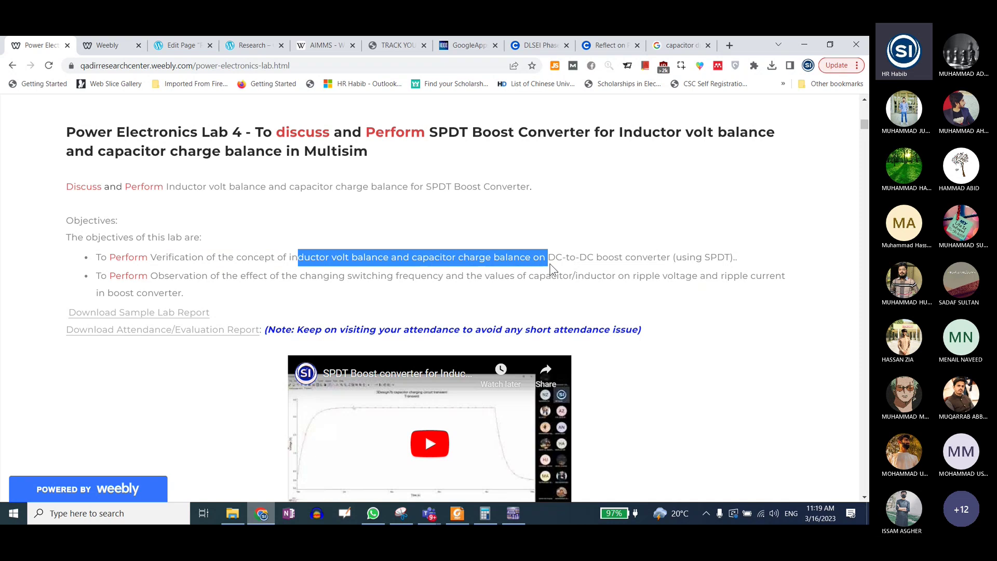
# Open the design 10Design4 transient ref pe lab lab6 inductor volt balance Boost SPDT from the Lab4 selected folder in Multisim
pyautogui.click(227, 516)
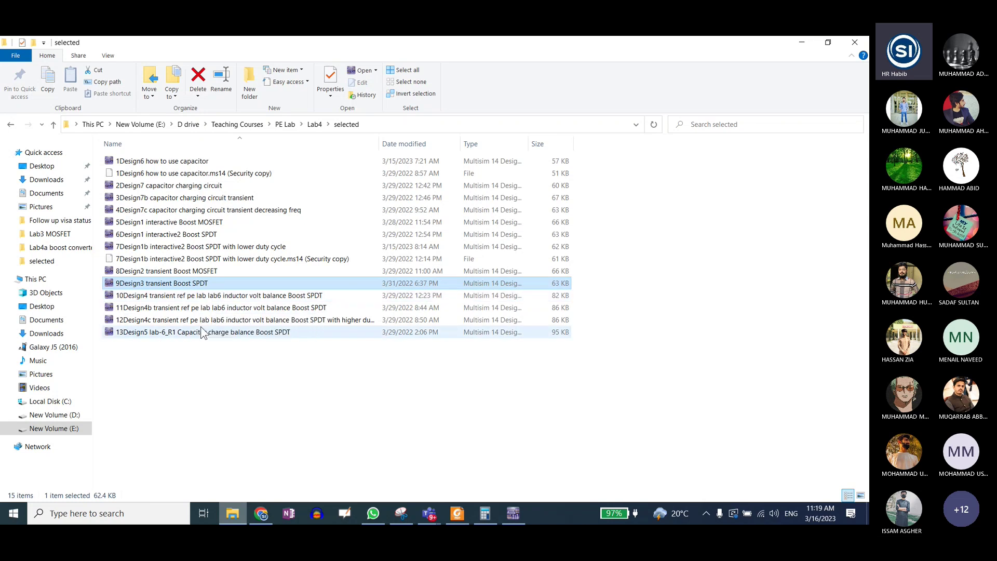
pyautogui.doubleClick(216, 298)
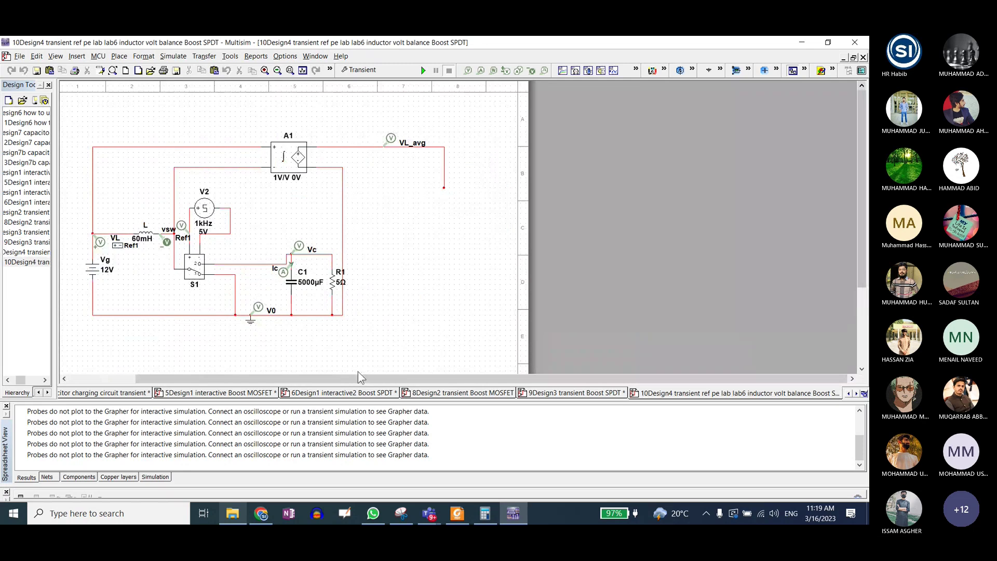
pyautogui.scroll(2, 198, 230)
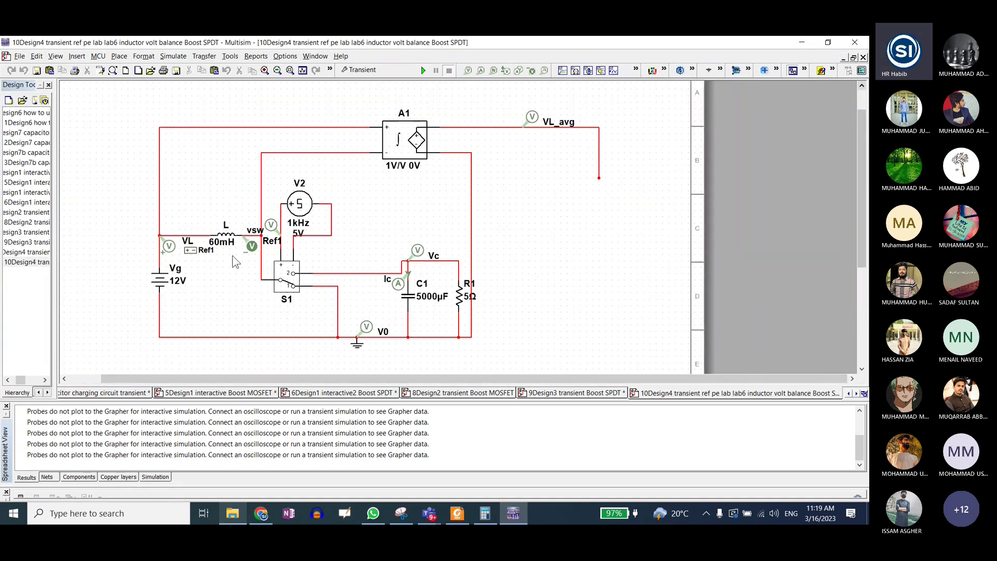
# Compare the source, inductor, switch, capacitor and load of the 10Design4 circuit with the 9Design3 transient Boost SPDT circuit
pyautogui.click(158, 288)
pyautogui.click(589, 393)
pyautogui.click(188, 205)
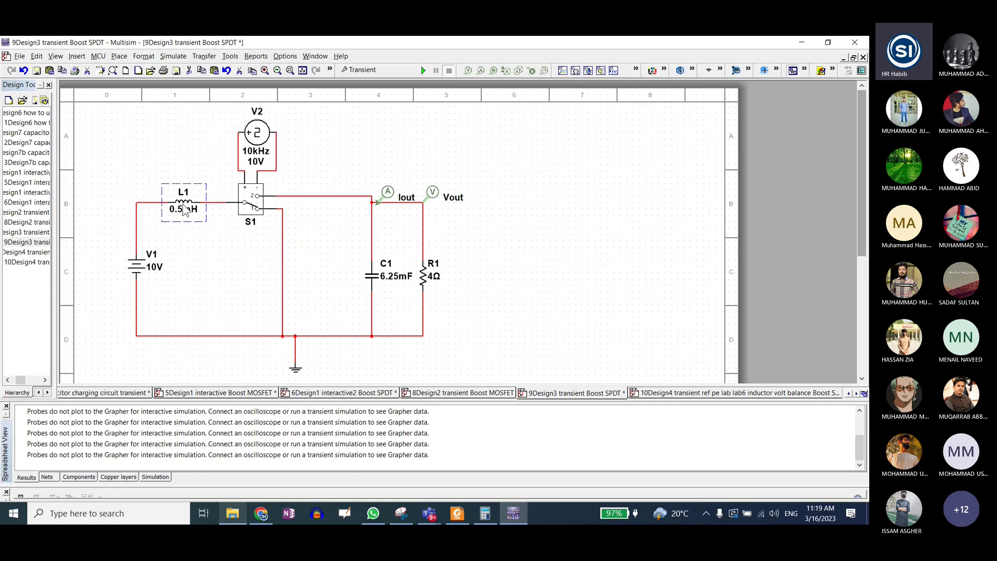
pyautogui.click(670, 393)
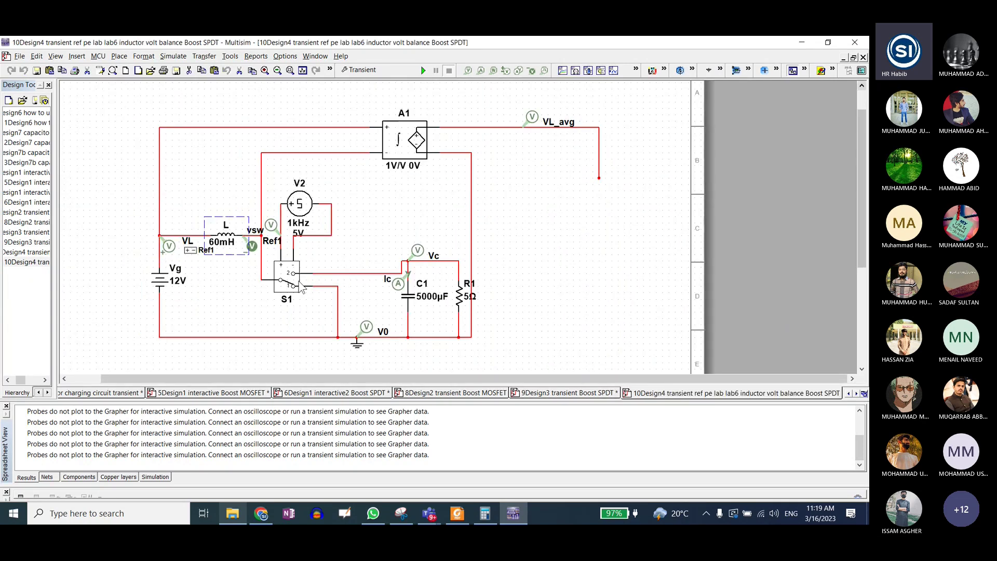
pyautogui.click(569, 395)
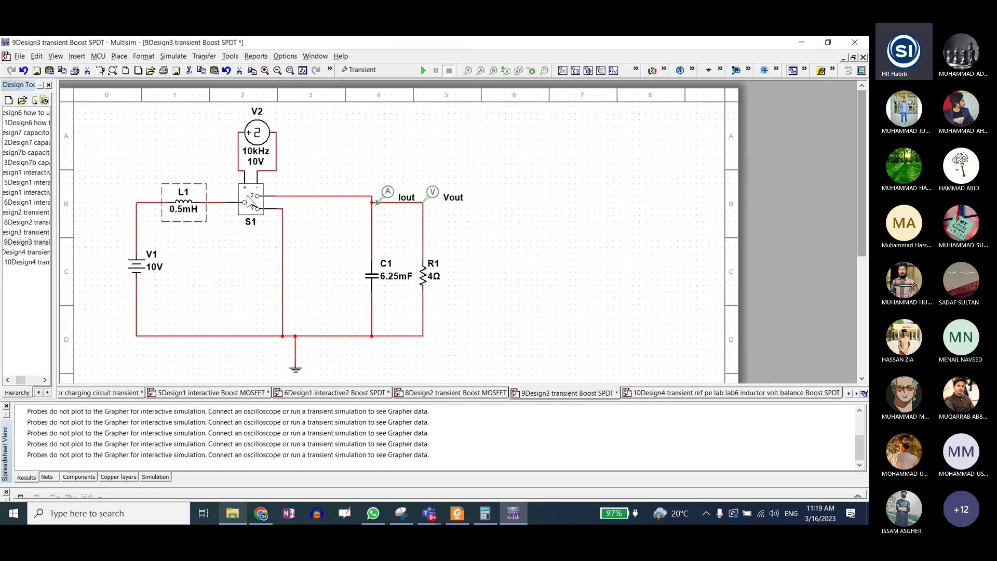
pyautogui.click(678, 394)
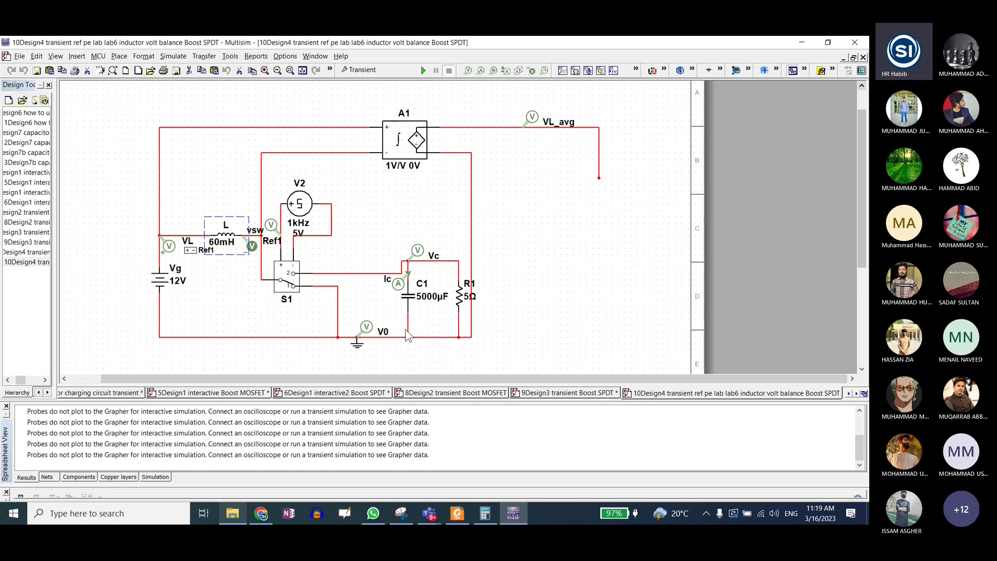
pyautogui.click(603, 394)
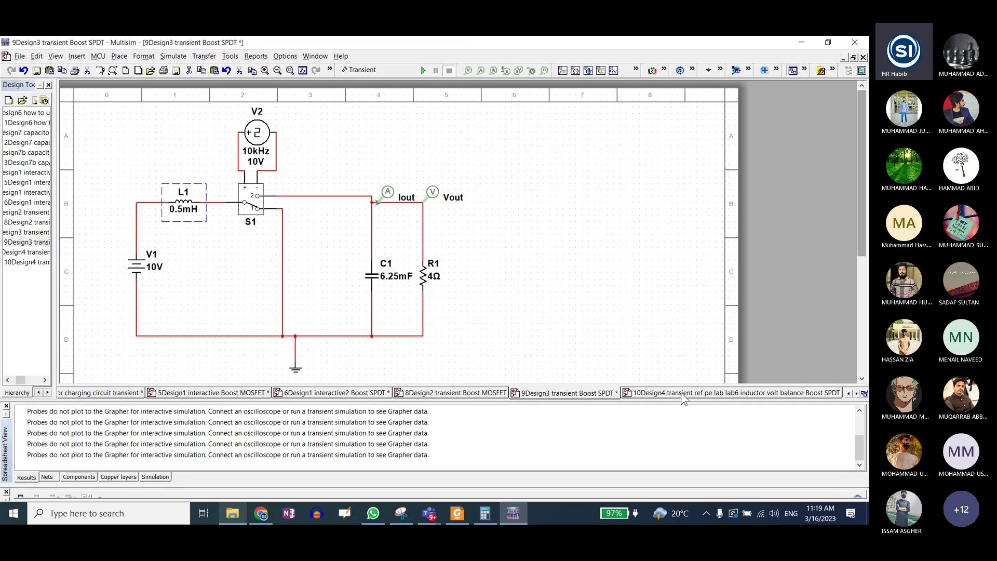
pyautogui.hotkey('ctrl', 'Tab')
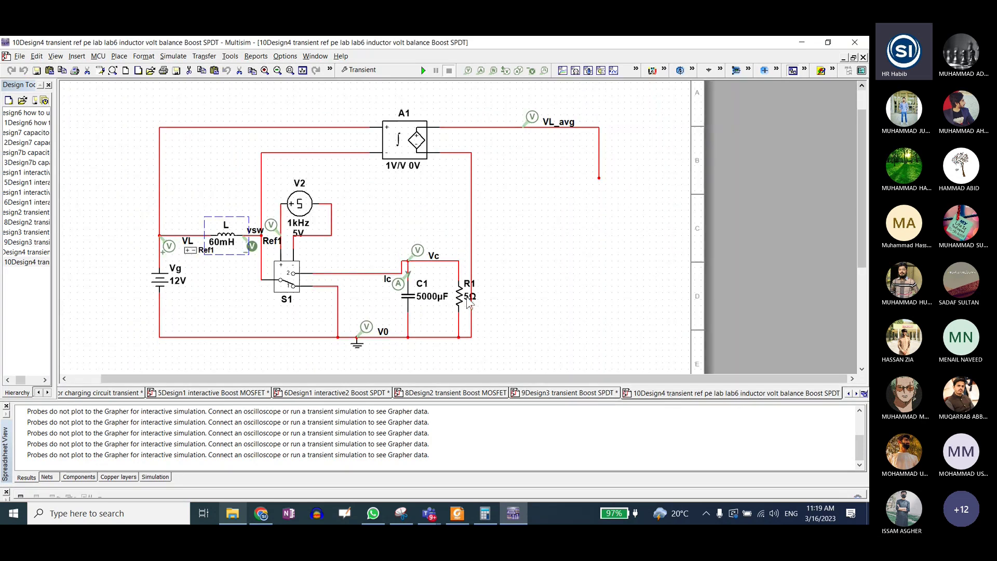
pyautogui.click(404, 144)
# Switch to Chrome and review the terms inductor volt balance and capacitor charge balance in the first lab objective
pyautogui.click(264, 513)
pyautogui.click(311, 257)
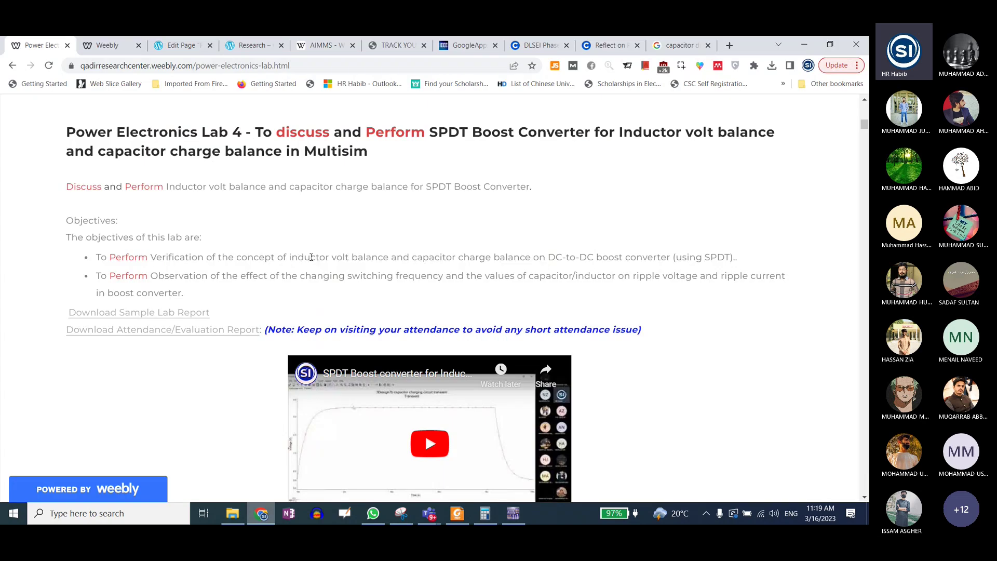
pyautogui.moveTo(290, 258); pyautogui.dragTo(531, 257)
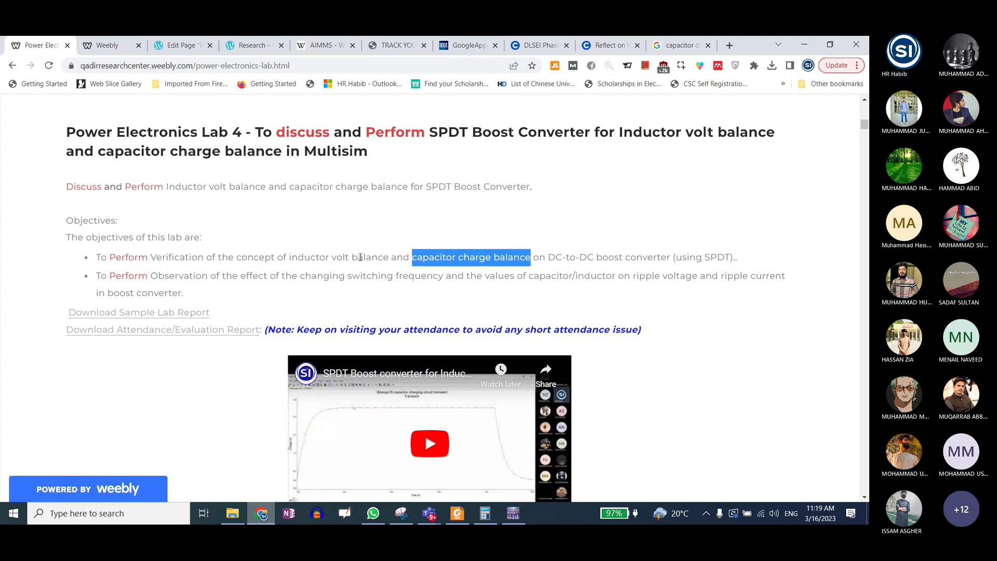
pyautogui.moveTo(289, 258); pyautogui.dragTo(390, 256)
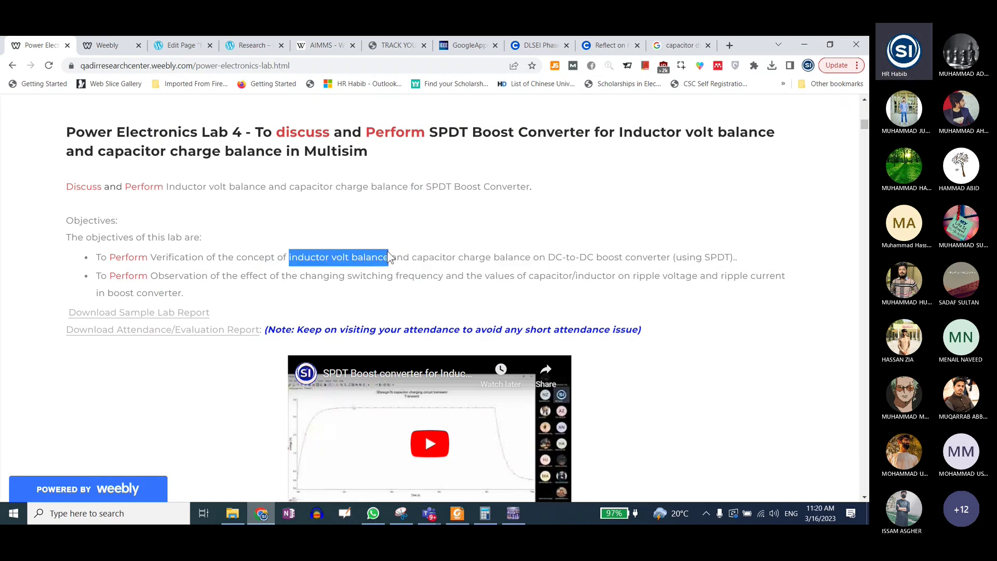
pyautogui.click(290, 258)
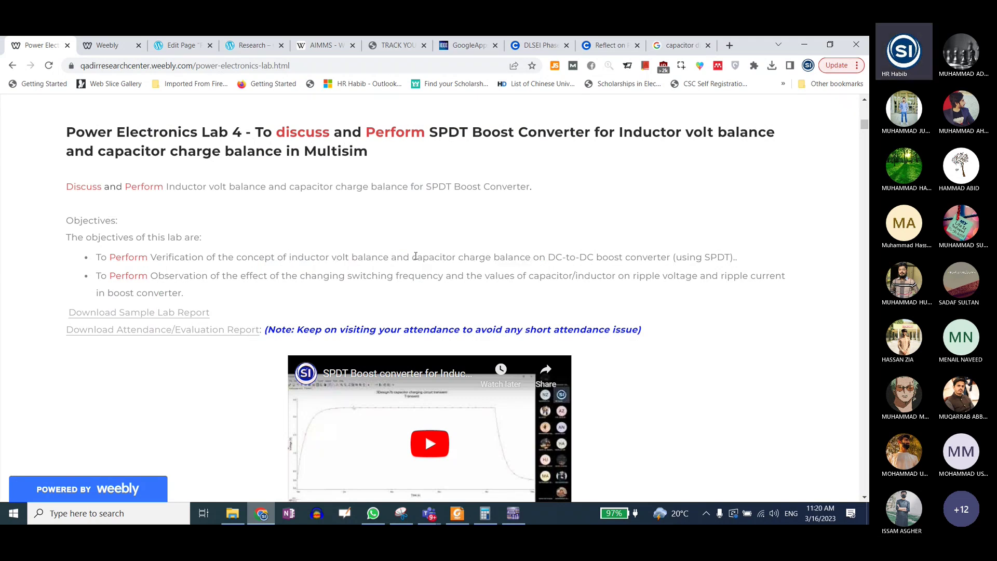
pyautogui.moveTo(414, 258); pyautogui.dragTo(532, 255)
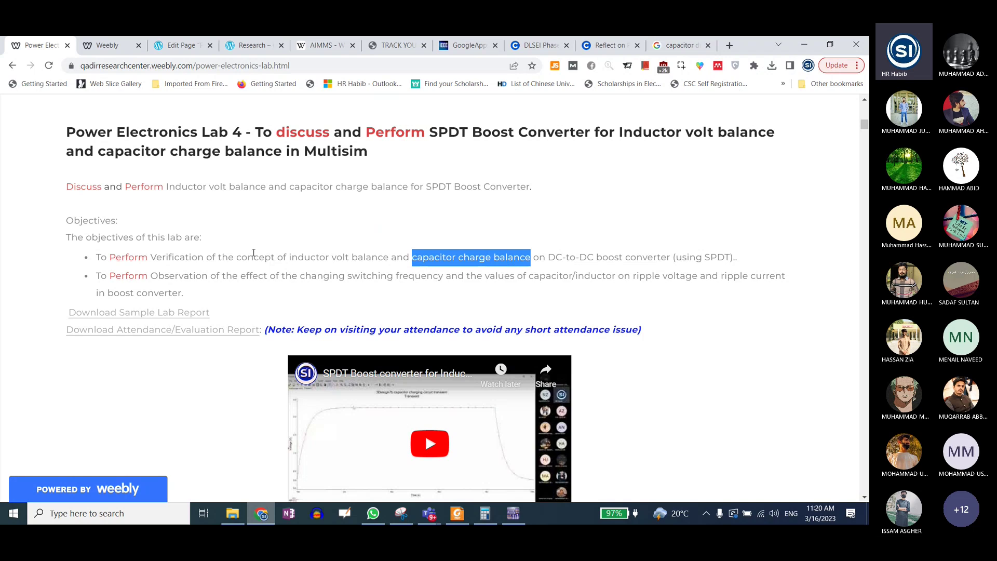
pyautogui.moveTo(238, 258); pyautogui.dragTo(359, 259)
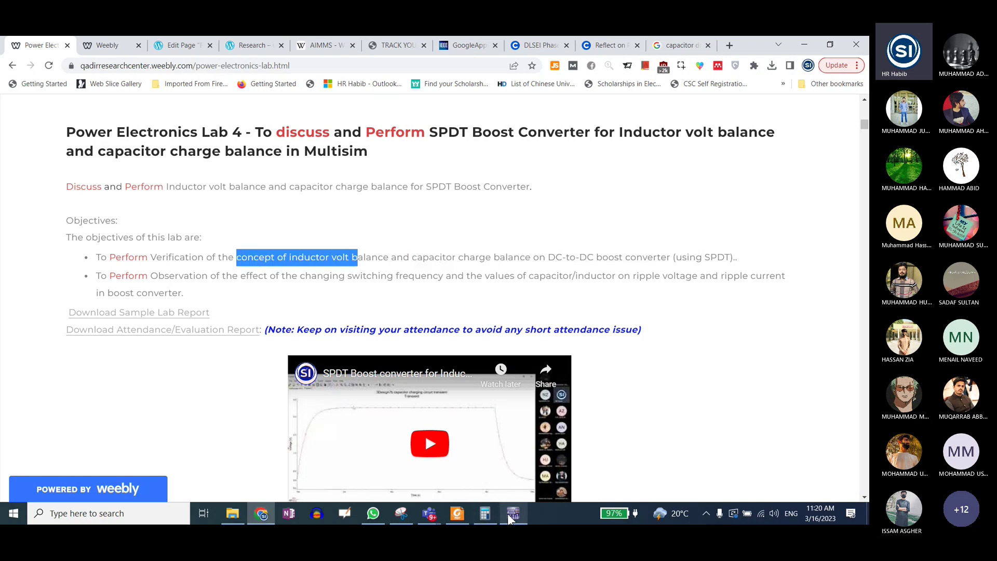
# Switch to Multisim and examine the integrator block A1 that feeds the VL_avg probe
pyautogui.click(507, 513)
pyautogui.click(366, 334)
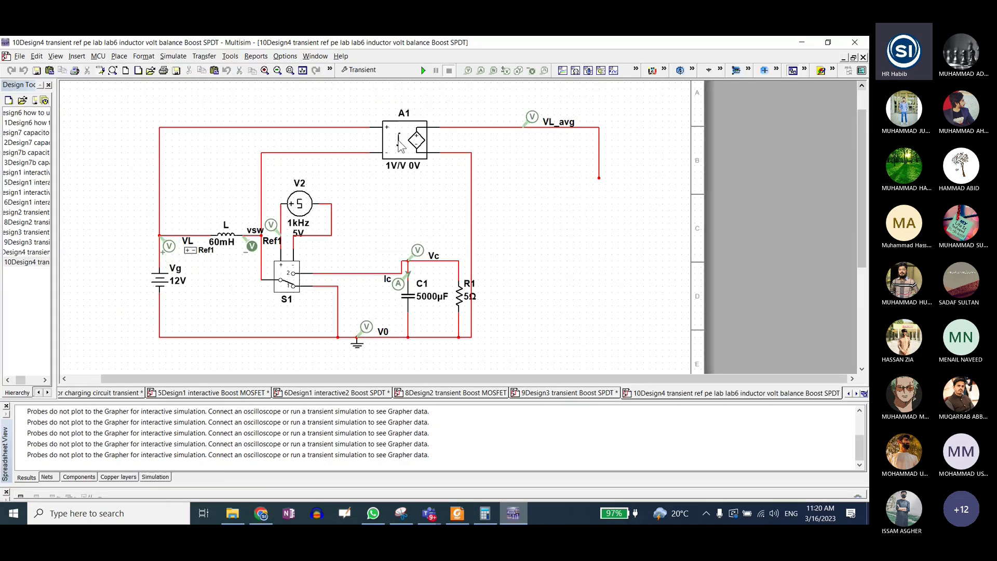
pyautogui.doubleClick(400, 144)
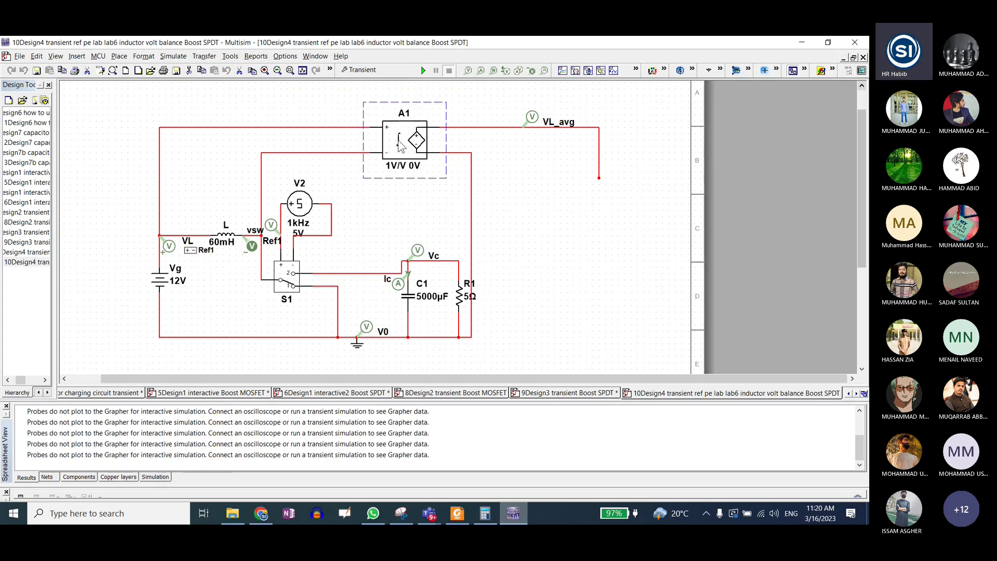
pyautogui.click(351, 123)
# Switch to Chrome and reread the inductor volt balance part of the first lab objective
pyautogui.click(259, 517)
pyautogui.click(317, 257)
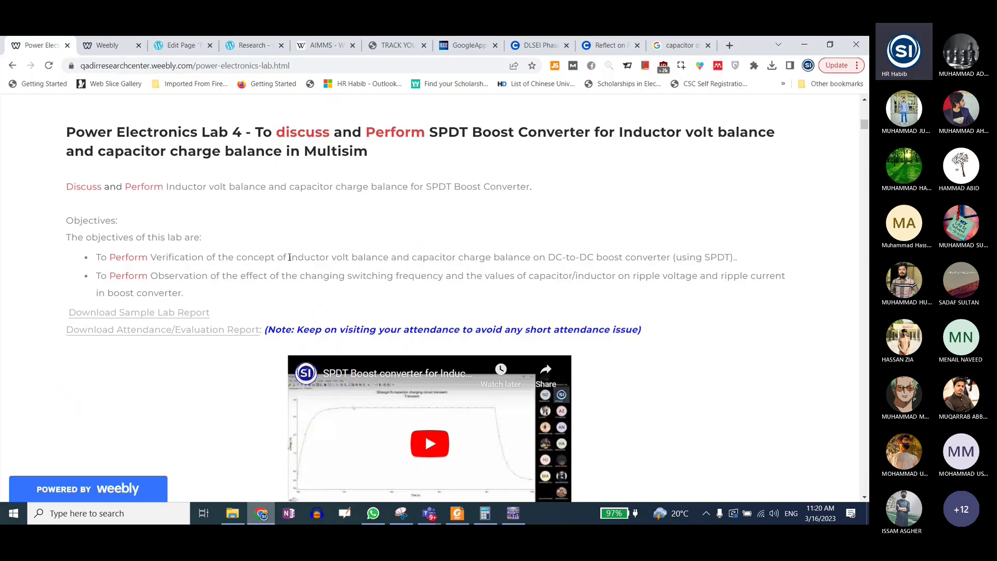
pyautogui.moveTo(289, 257); pyautogui.dragTo(389, 258)
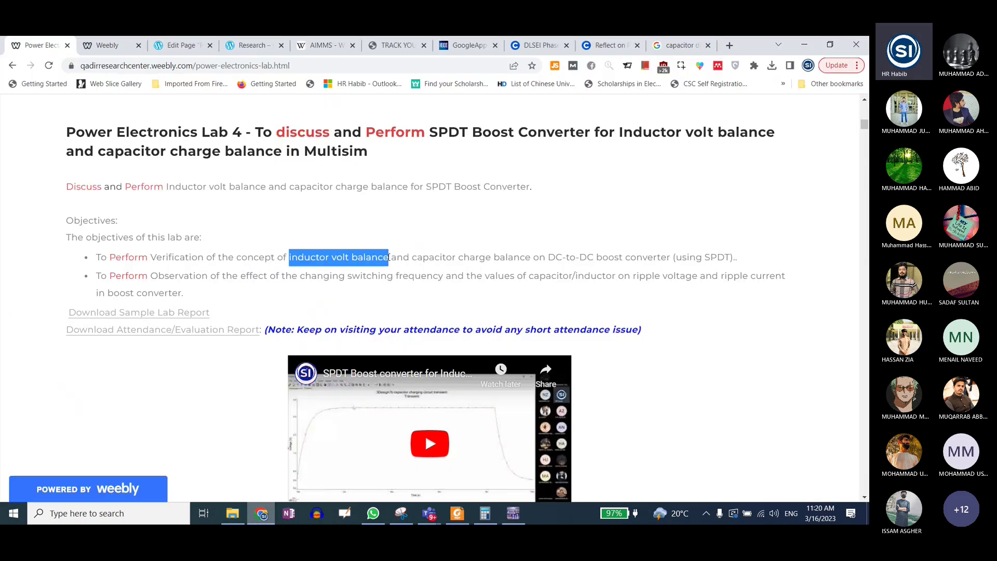
# Return to Multisim, check the settings of clock source V2, and run the transient simulation of 10Design4
pyautogui.click(262, 514)
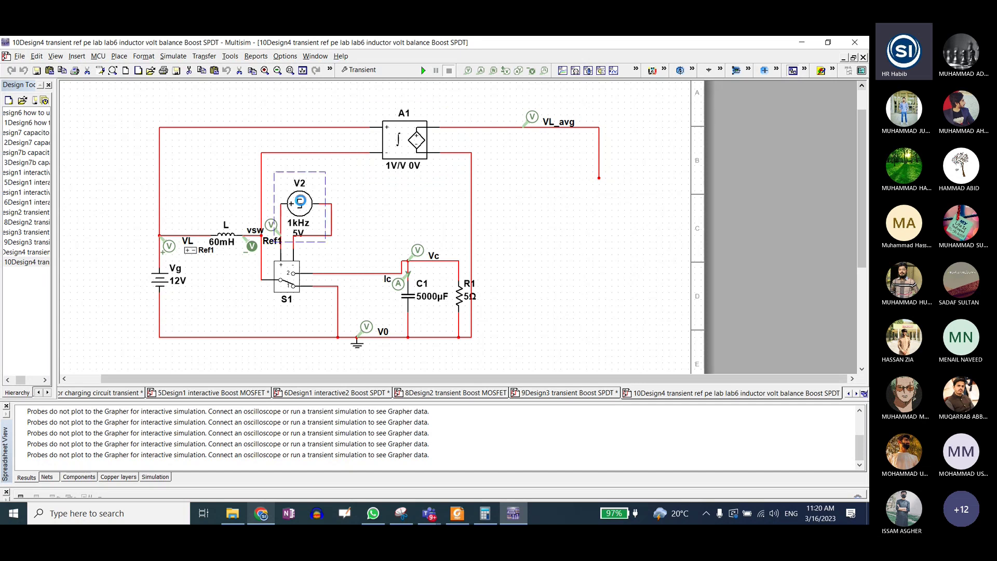
pyautogui.doubleClick(300, 204)
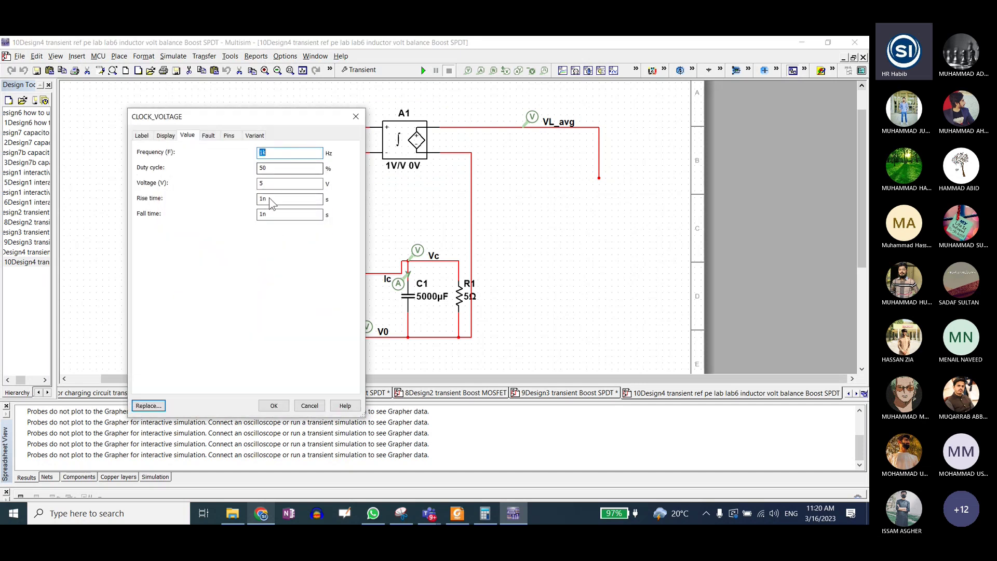
pyautogui.click(309, 405)
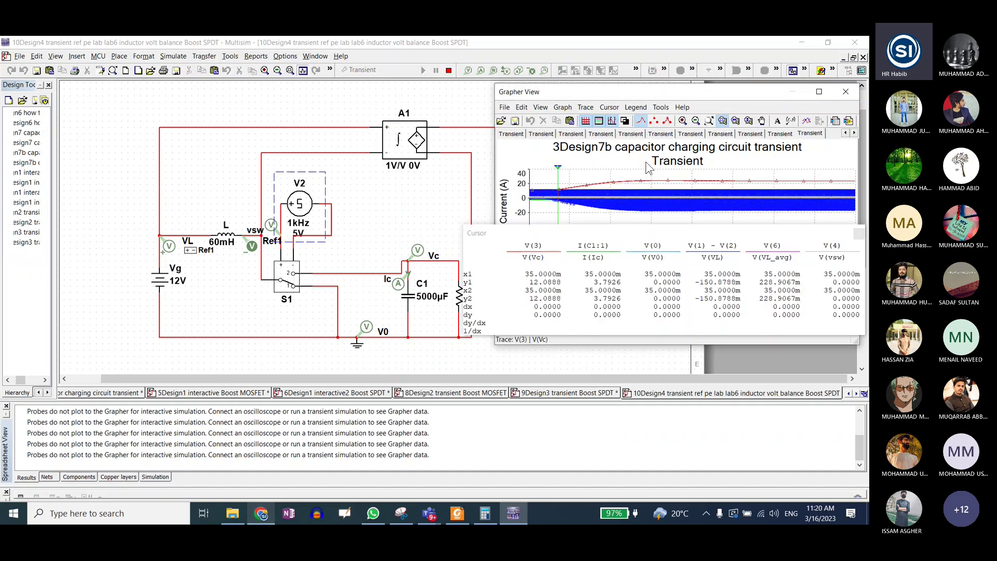
# Separate the graph and cursor windows, and hide the Vc, Ic, V0, VL and vsw traces, leaving only VL_avg plotted
pyautogui.moveTo(687, 239); pyautogui.dragTo(694, 393)
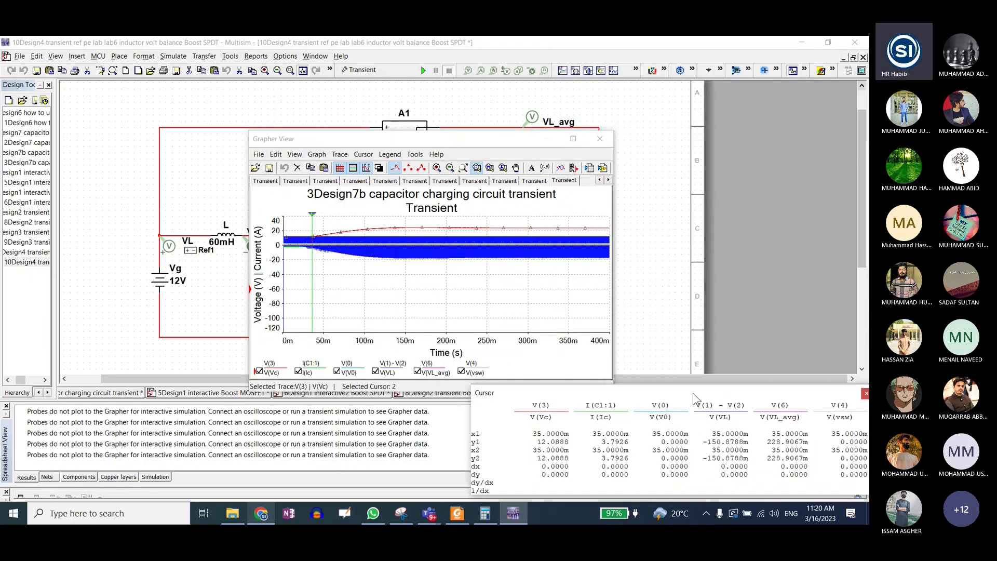
pyautogui.moveTo(488, 138)
pyautogui.mouseDown()
pyautogui.moveTo(301, 107)
pyautogui.moveTo(404, 83)
pyautogui.moveTo(397, 88)
pyautogui.mouseUp()
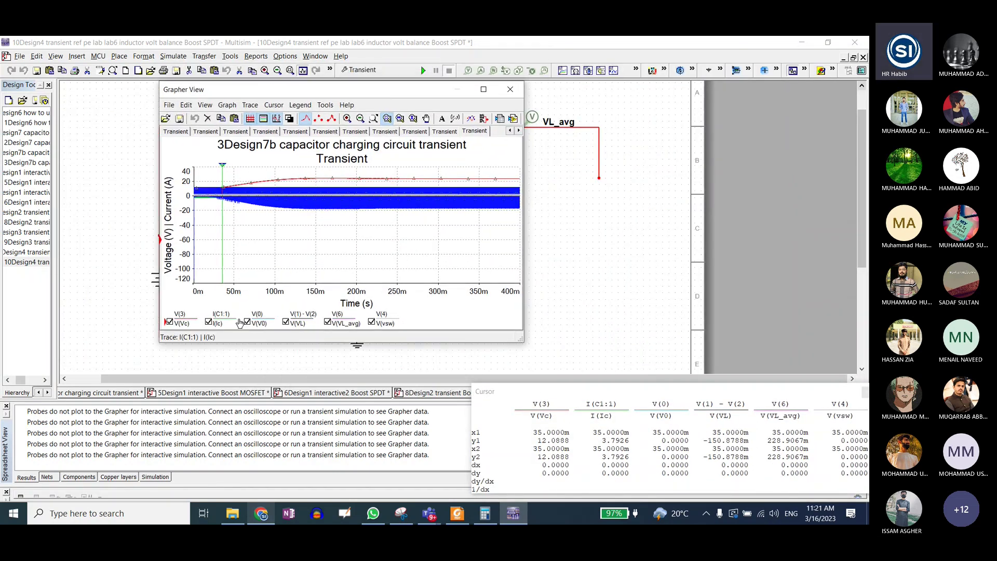
pyautogui.click(285, 322)
pyautogui.click(371, 322)
pyautogui.click(247, 322)
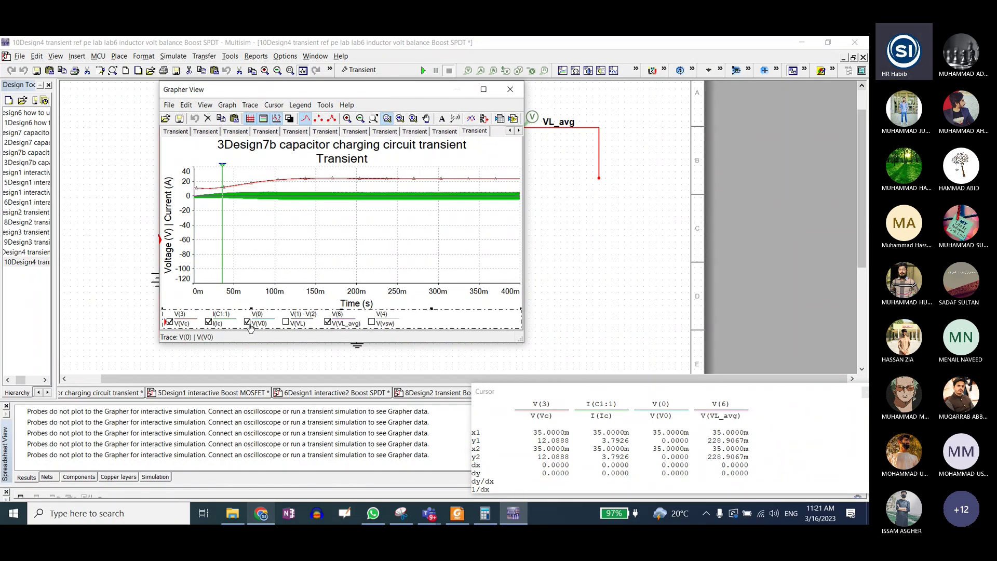
pyautogui.click(209, 322)
pyautogui.click(169, 322)
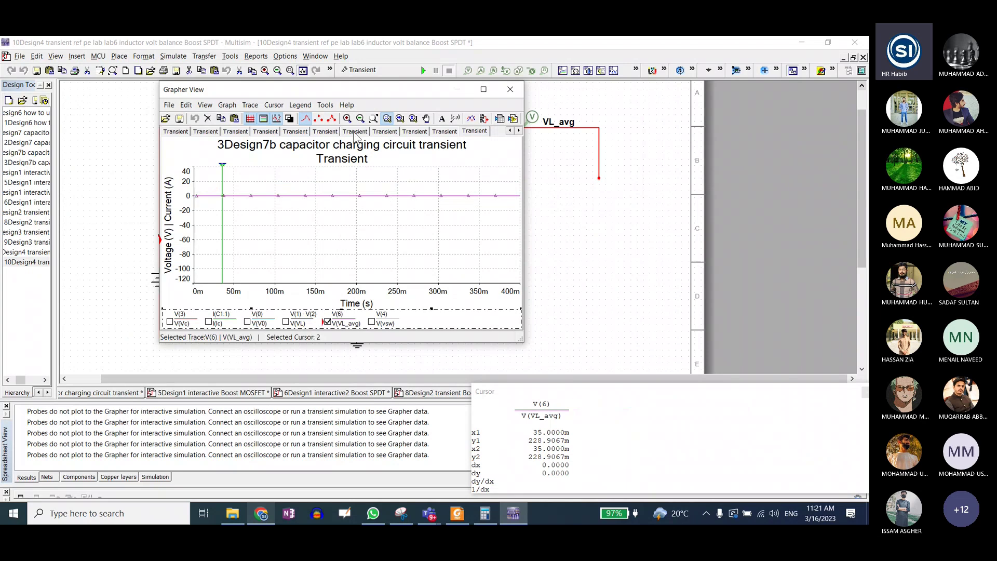
# Check the VL_avg probe in the circuit and restore the graph scale to fit the VL_avg trace
pyautogui.moveTo(366, 89); pyautogui.dragTo(409, 224)
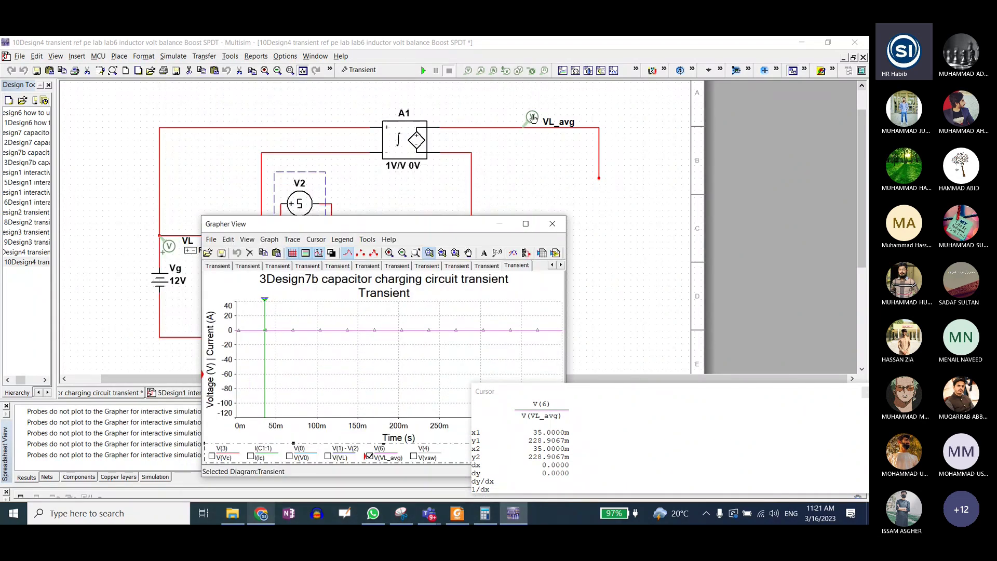
pyautogui.moveTo(339, 228); pyautogui.dragTo(357, 117)
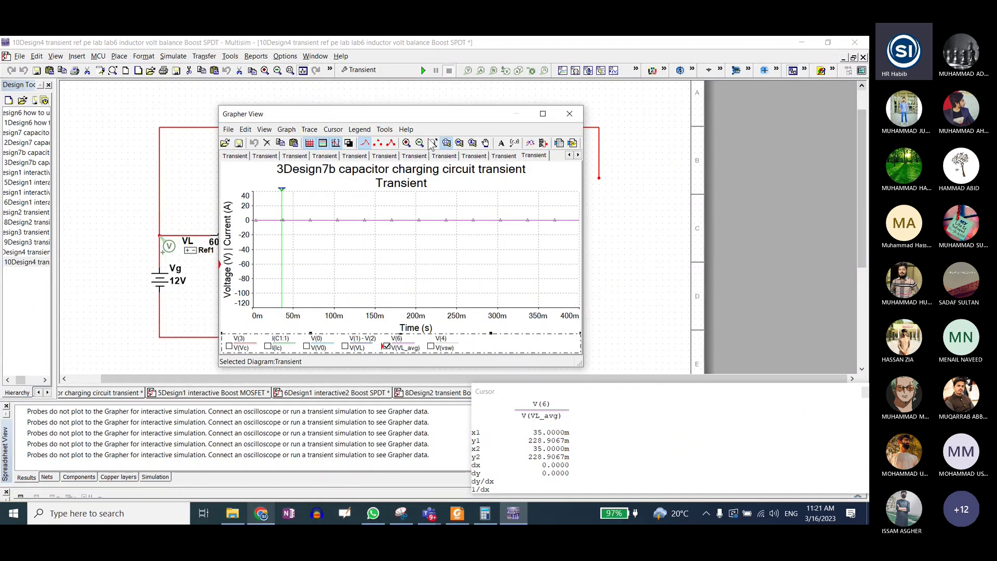
pyautogui.click(432, 144)
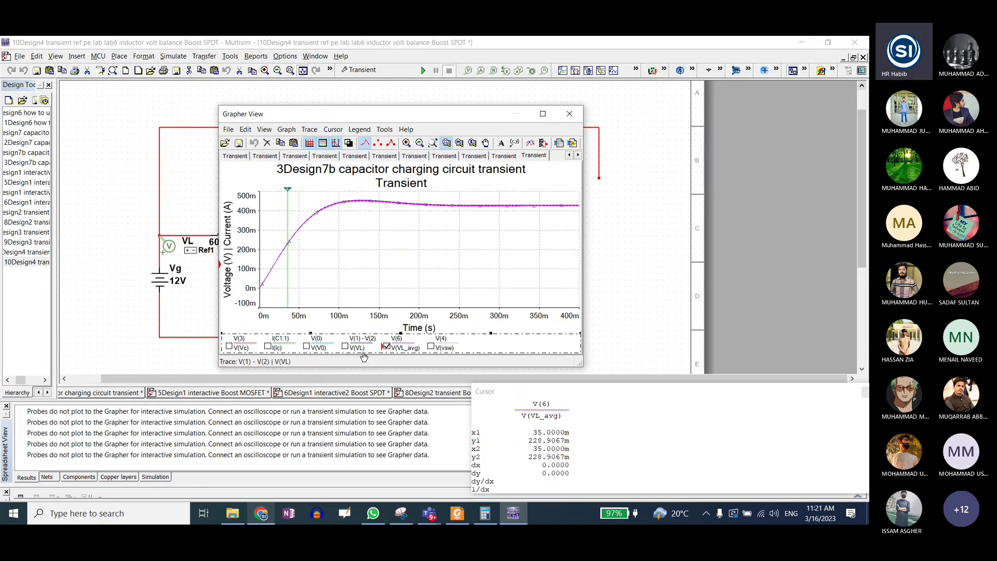
# Plot the VL trace together with VL_avg and restore the graph scale to fit both traces
pyautogui.moveTo(424, 116)
pyautogui.mouseDown()
pyautogui.moveTo(421, 328)
pyautogui.moveTo(447, 344)
pyautogui.moveTo(426, 379)
pyautogui.moveTo(422, 106)
pyautogui.mouseUp()
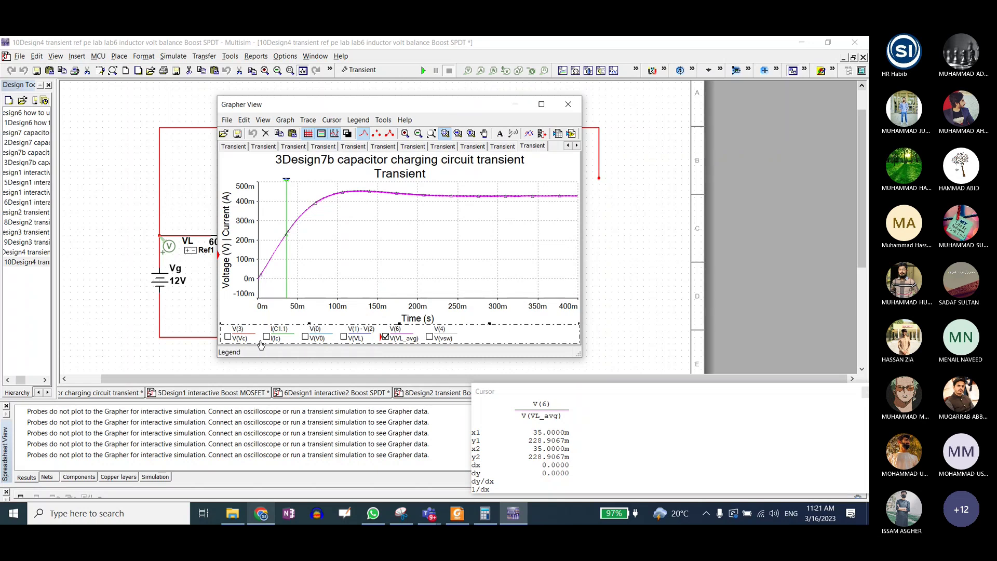
pyautogui.click(344, 338)
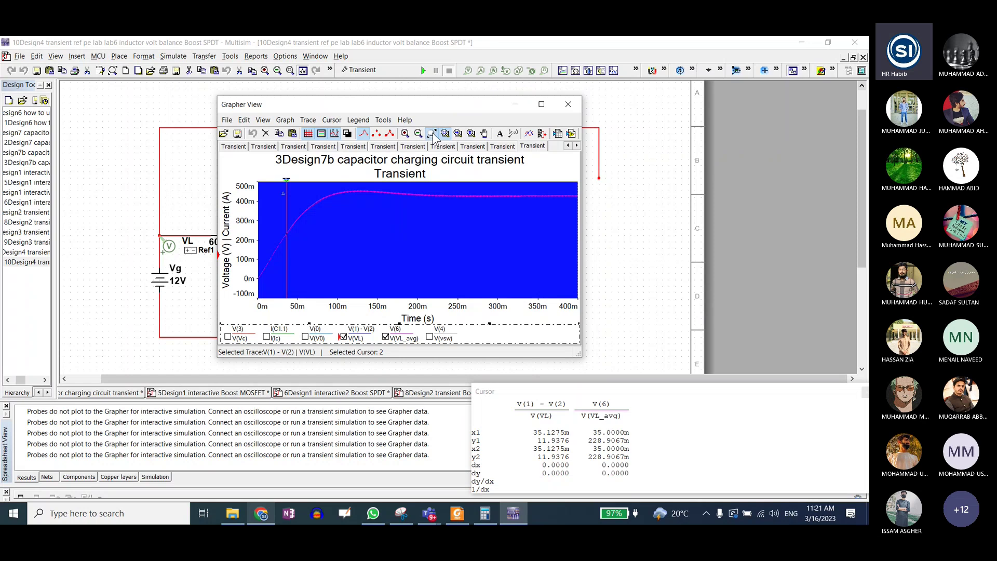
pyautogui.click(433, 134)
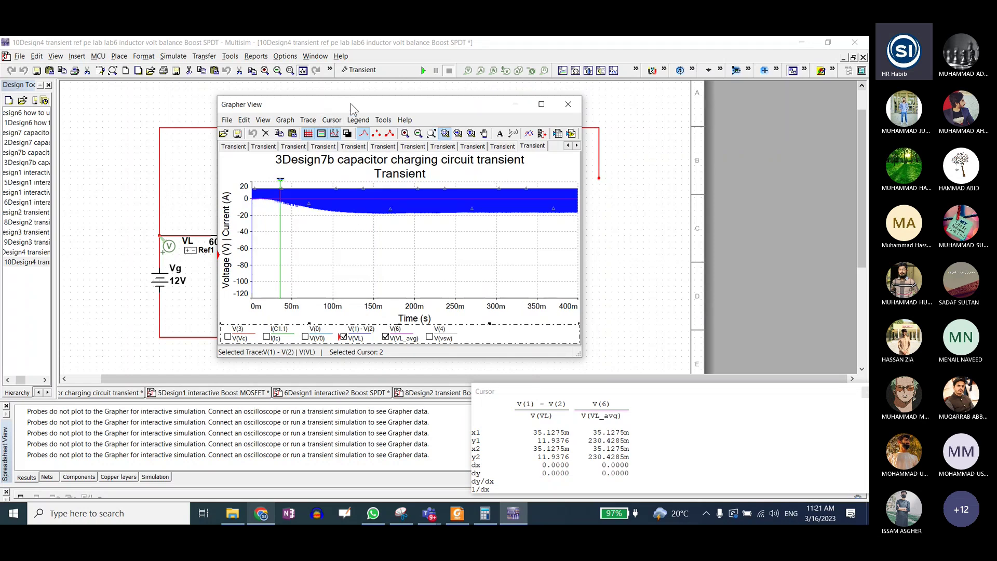
# Move the graph window aside to check the averaging block A1 and the VL_avg probe, with only VL_avg plotted
pyautogui.moveTo(350, 104); pyautogui.dragTo(507, 108)
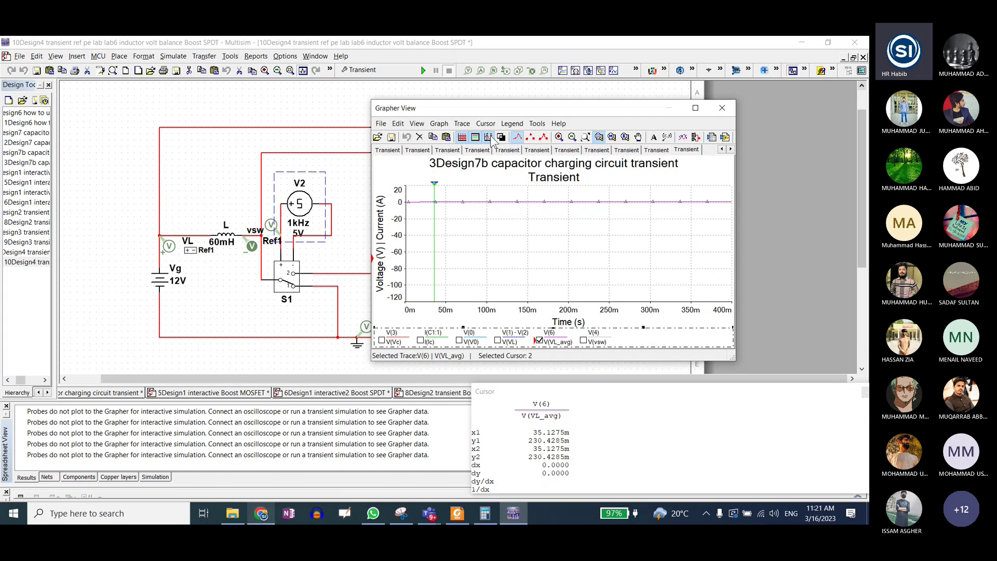
pyautogui.moveTo(513, 111); pyautogui.dragTo(502, 159)
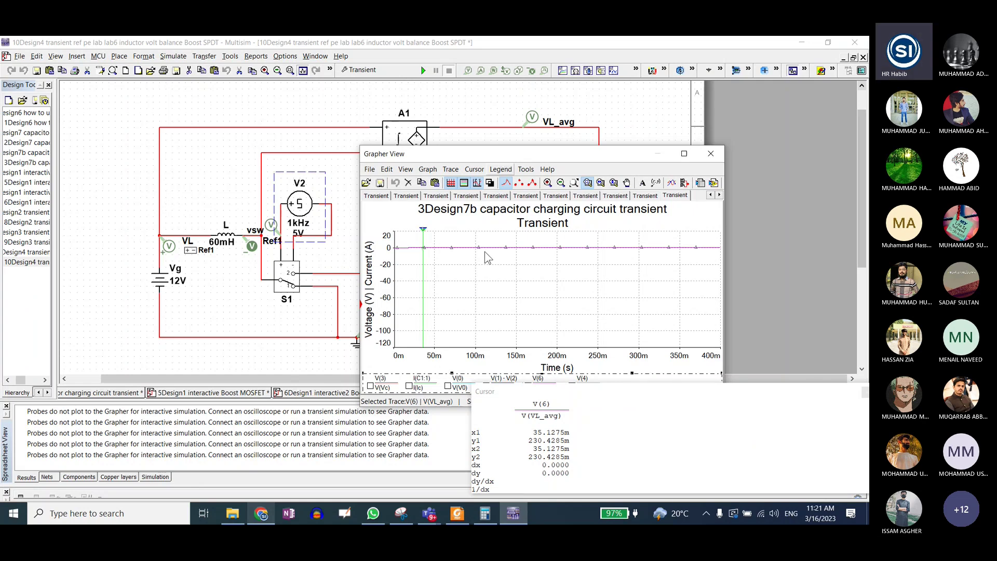
pyautogui.moveTo(526, 158); pyautogui.dragTo(523, 111)
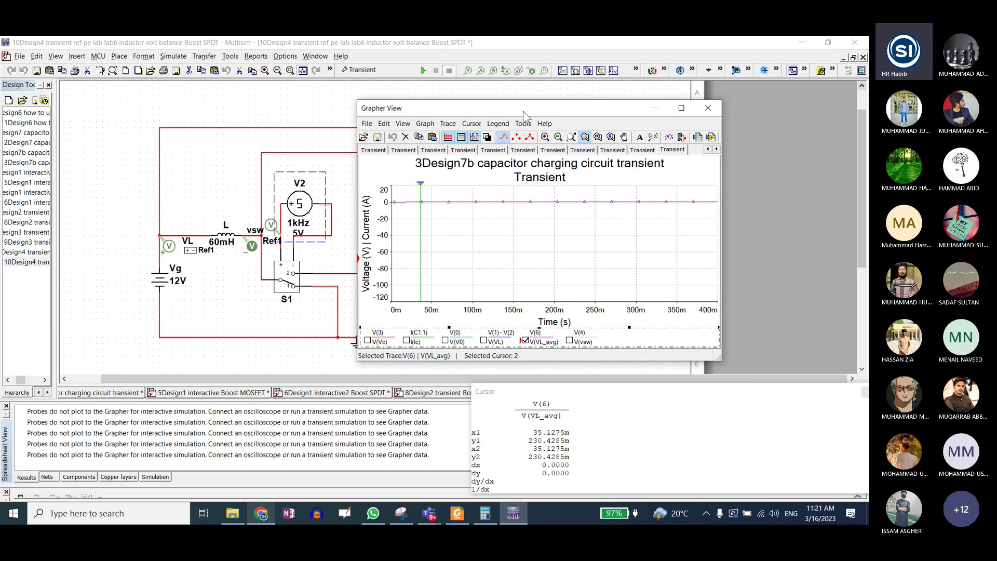
# Show the VL trace, hide VL_avg, and zoom in on the steady-state switching cycles from about 217.8 to 220.6 ms
pyautogui.click(483, 340)
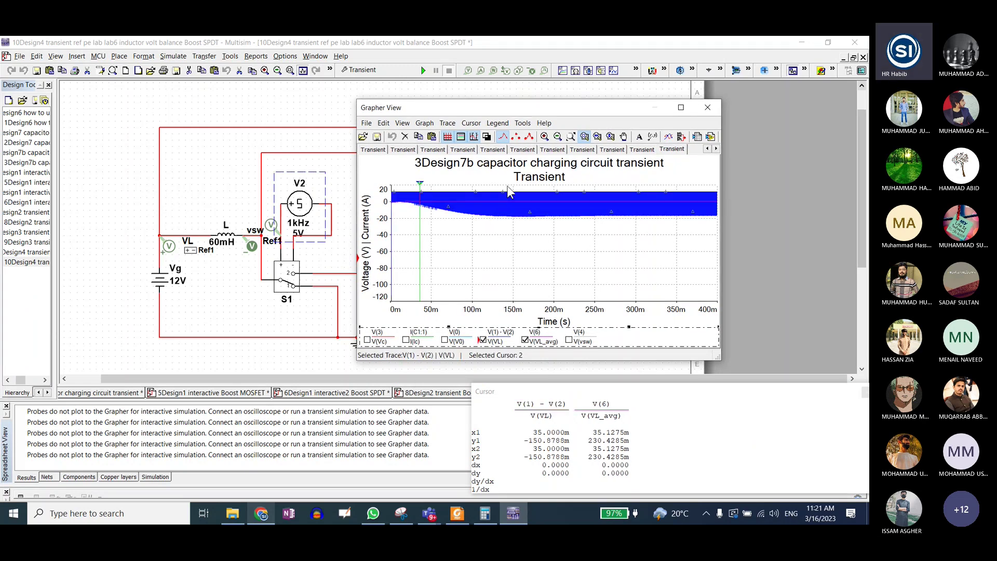
pyautogui.click(556, 200)
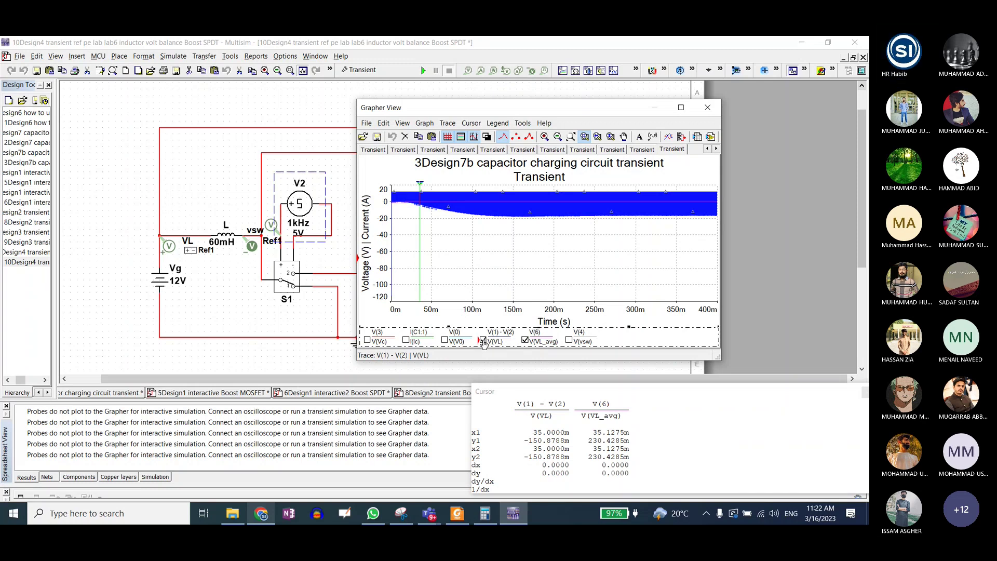
pyautogui.press('Delete')
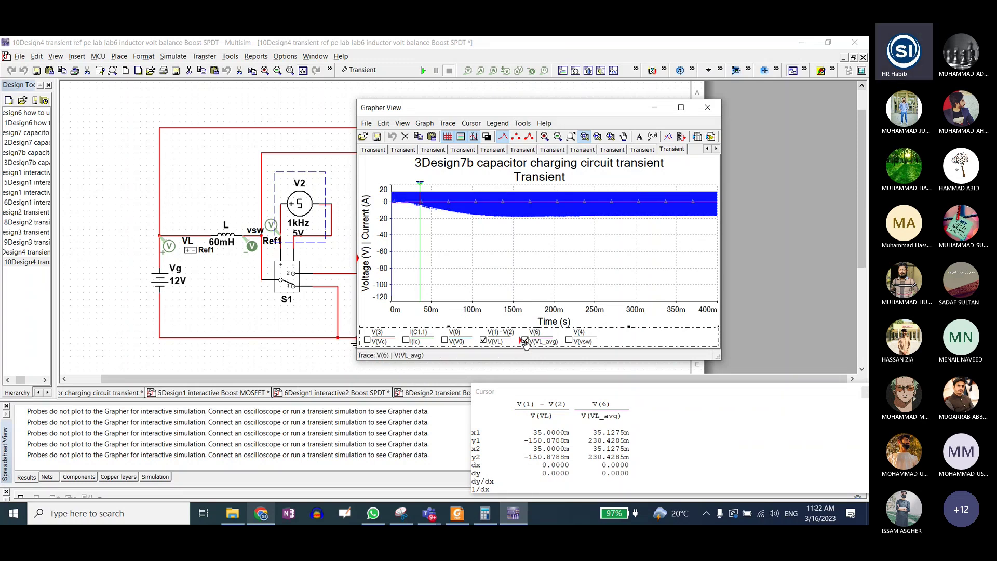
pyautogui.moveTo(564, 188); pyautogui.dragTo(580, 220)
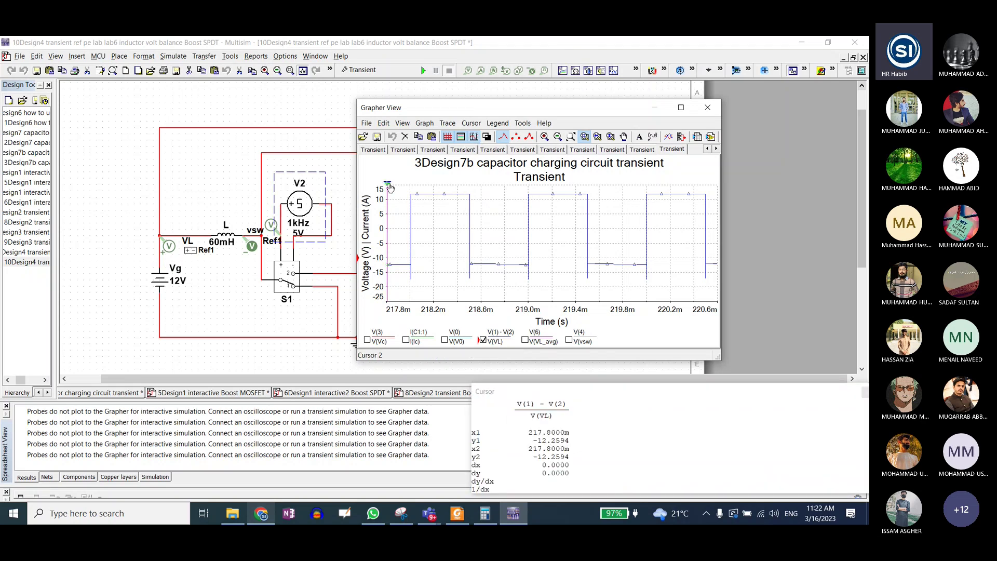
# Measure VL with one cursor on its positive level and the other on its negative level, placing the cursor readings beside the graph
pyautogui.moveTo(388, 186); pyautogui.dragTo(500, 205)
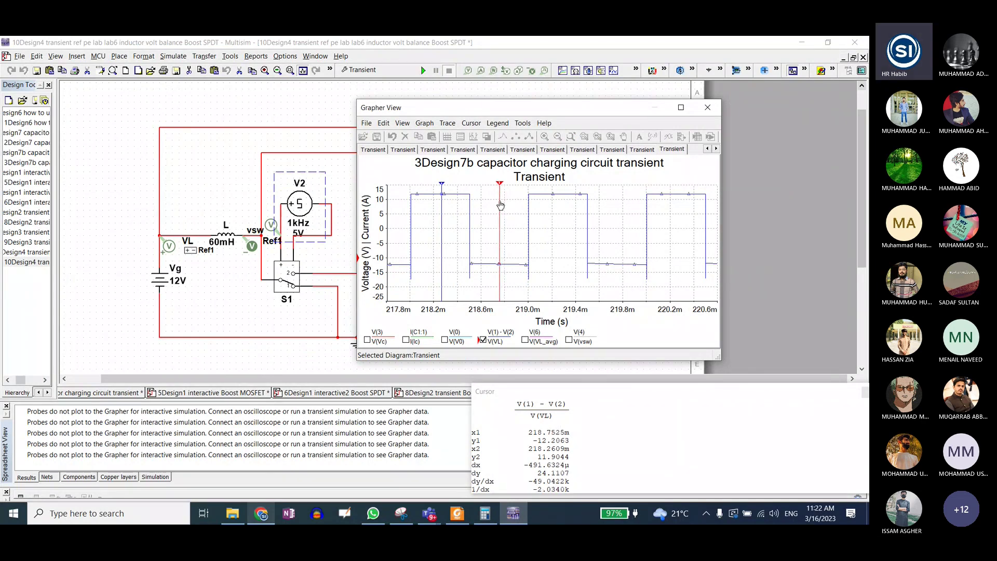
pyautogui.click(411, 268)
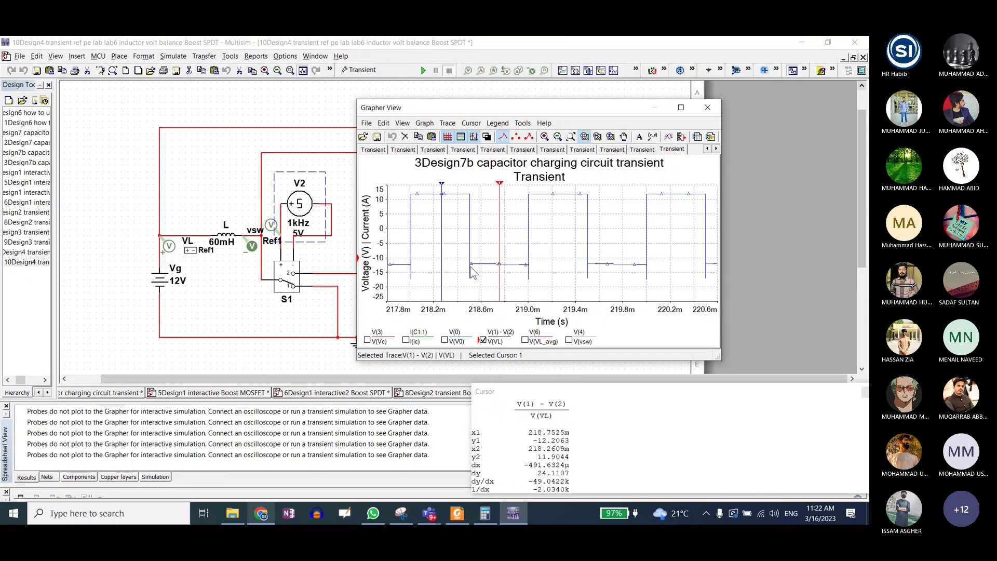
pyautogui.click(442, 186)
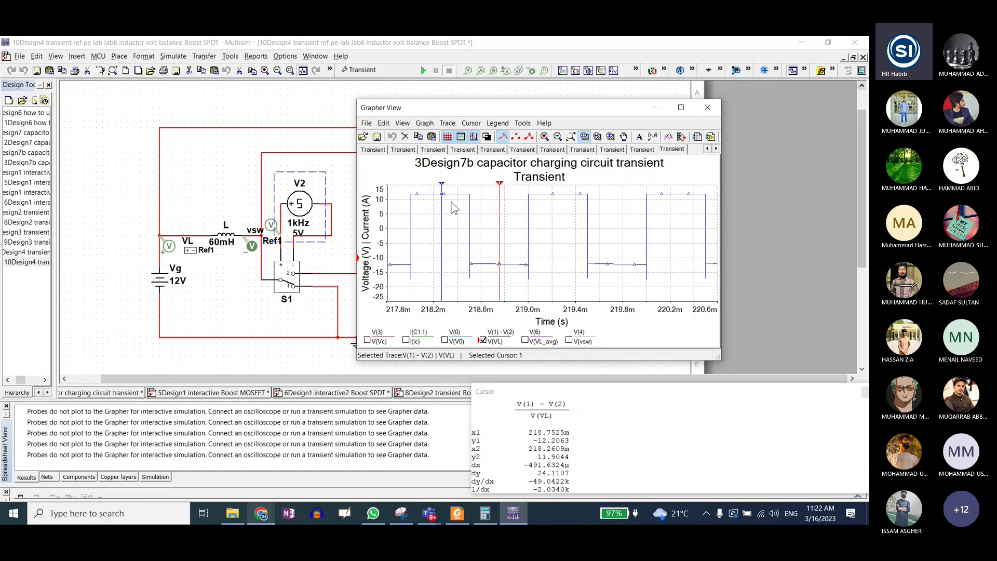
pyautogui.moveTo(442, 186)
pyautogui.mouseDown()
pyautogui.moveTo(422, 186)
pyautogui.moveTo(437, 188)
pyautogui.mouseUp()
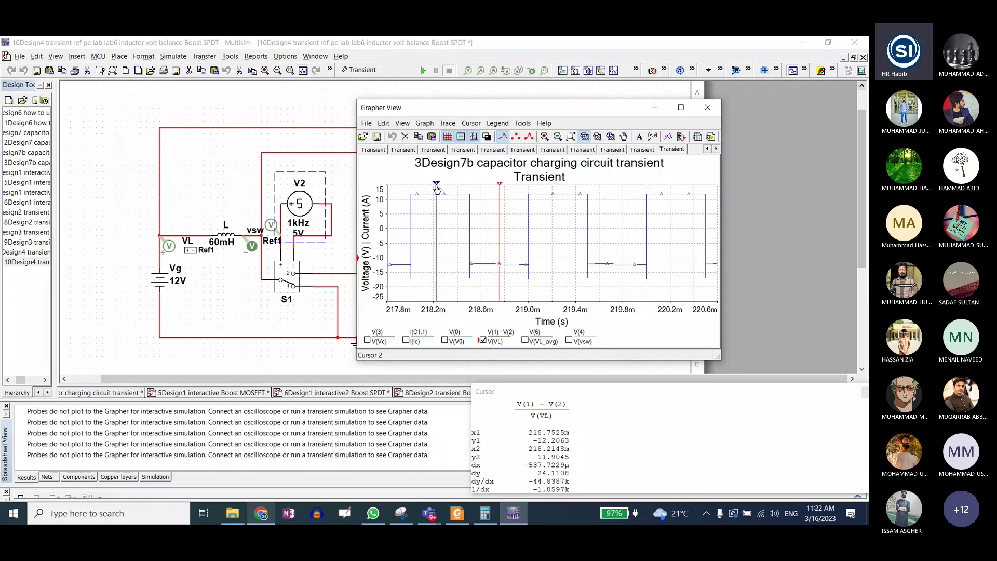
pyautogui.moveTo(515, 390); pyautogui.dragTo(332, 89)
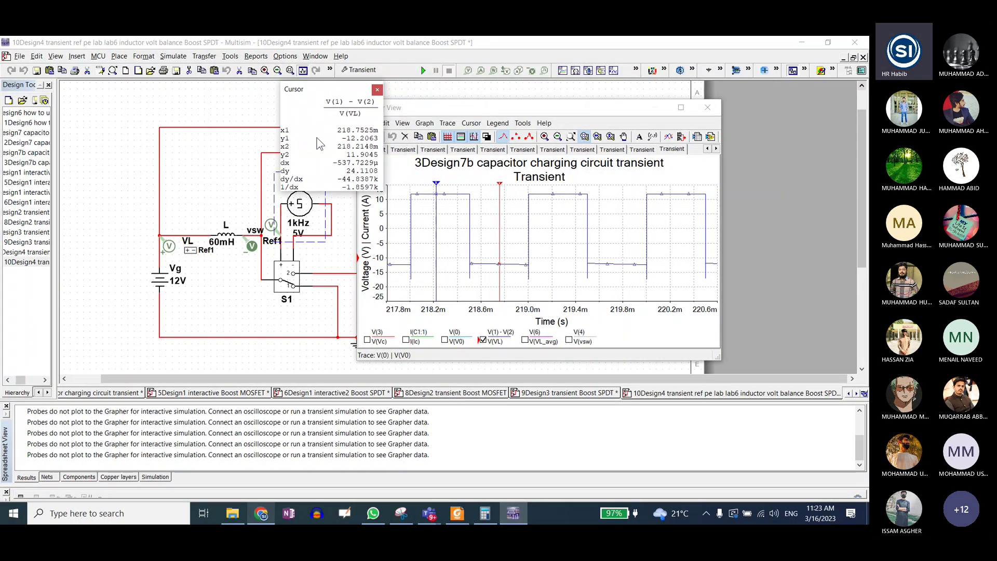
pyautogui.moveTo(437, 190); pyautogui.dragTo(439, 187)
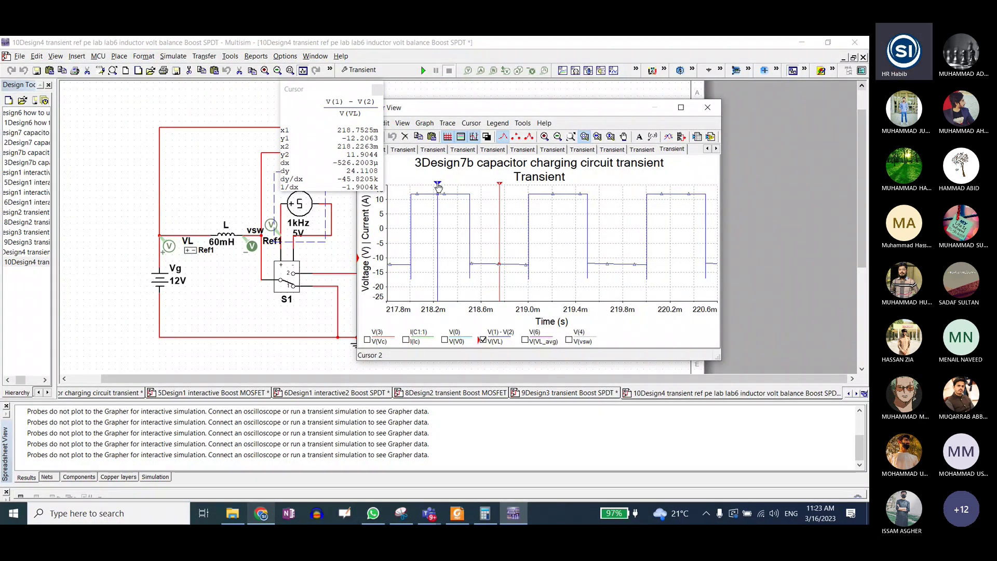
# Zoom in on one VL switching period from about 217.9 to 219.1 ms and try to check clock source V2's settings
pyautogui.moveTo(400, 190); pyautogui.dragTo(543, 287)
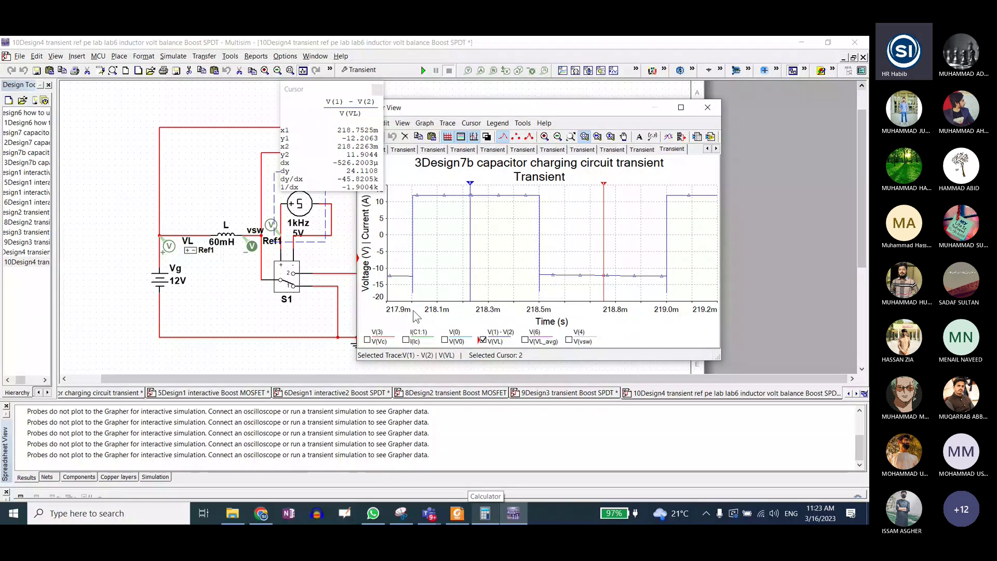
pyautogui.moveTo(408, 190); pyautogui.dragTo(674, 301)
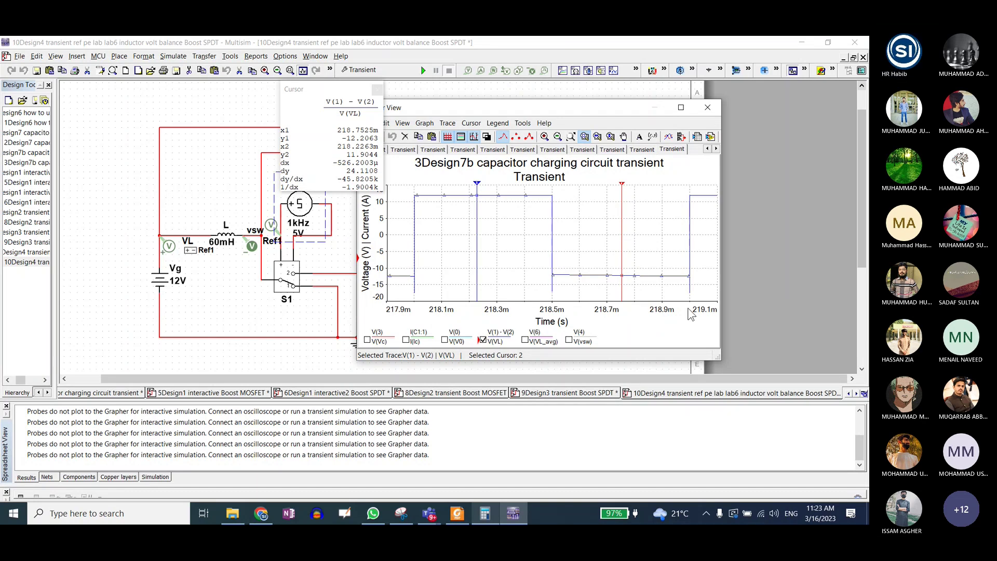
pyautogui.doubleClick(315, 232)
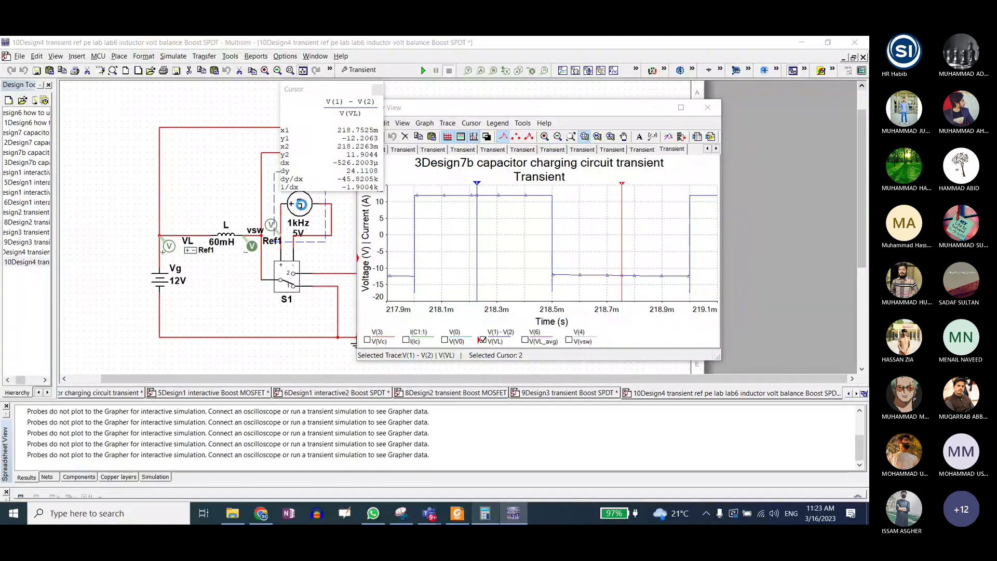
pyautogui.press('Escape')
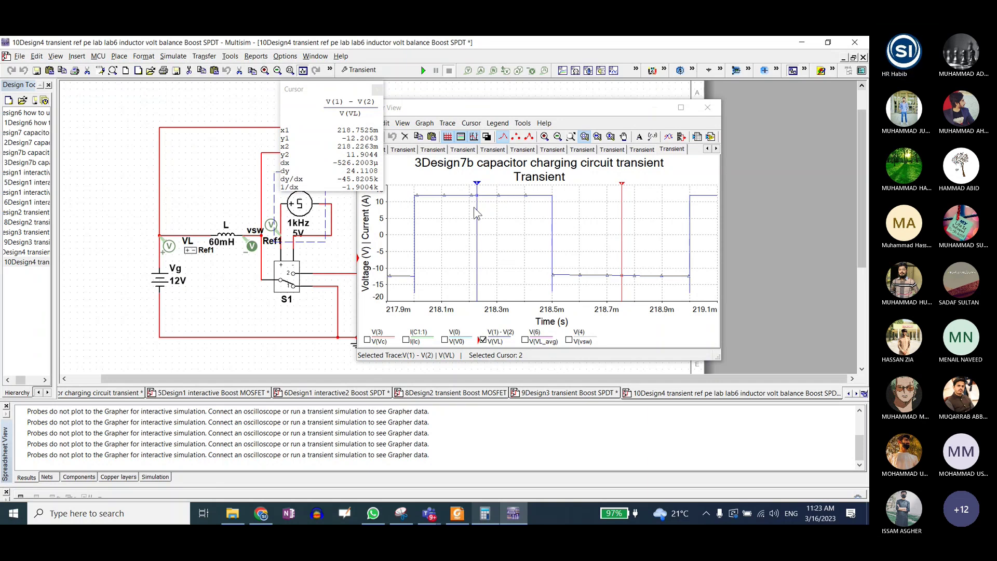
# Fine-tune both cursors within the on and off intervals to read VL's positive and negative levels
pyautogui.moveTo(477, 184); pyautogui.dragTo(479, 186)
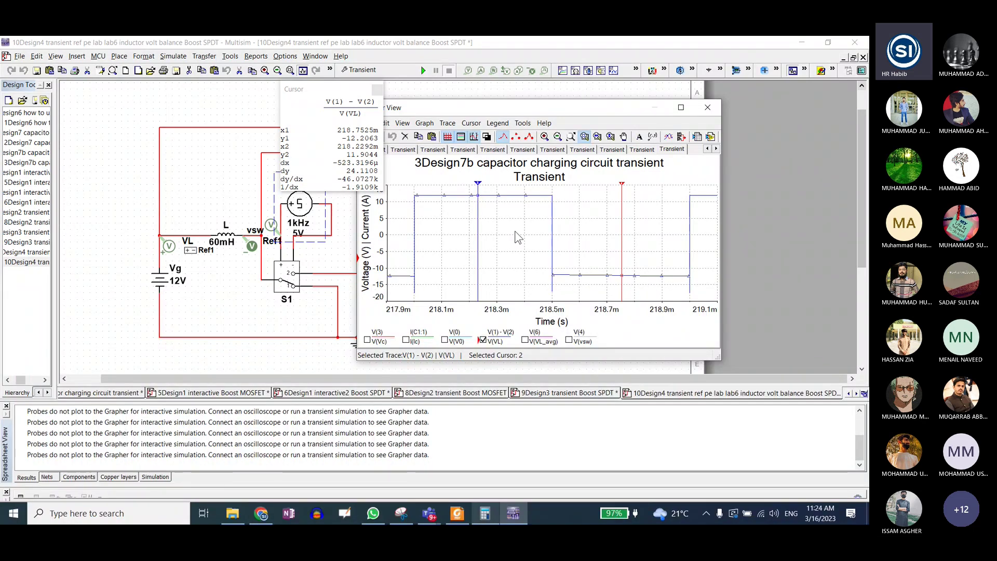
pyautogui.moveTo(478, 186); pyautogui.dragTo(478, 186)
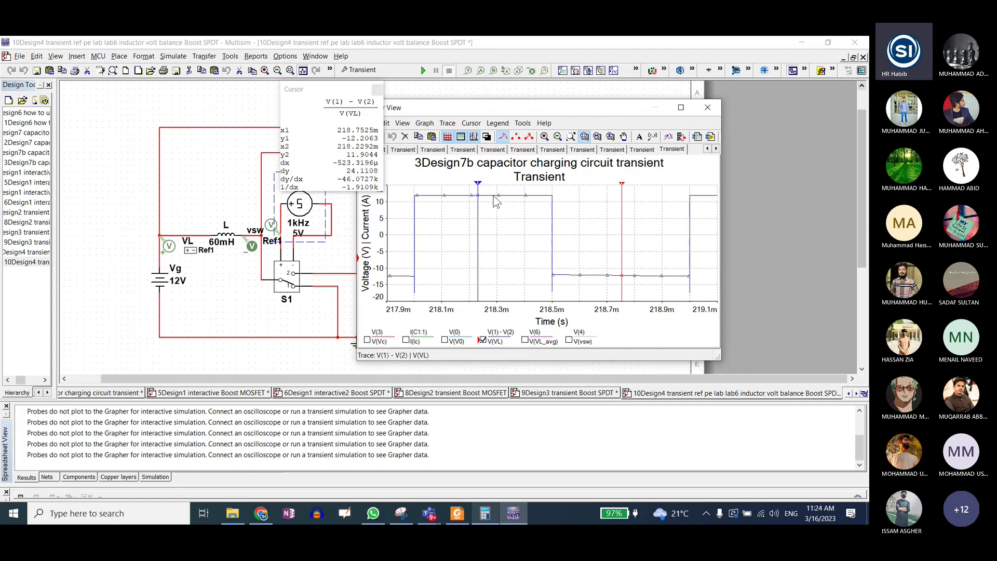
pyautogui.click(522, 202)
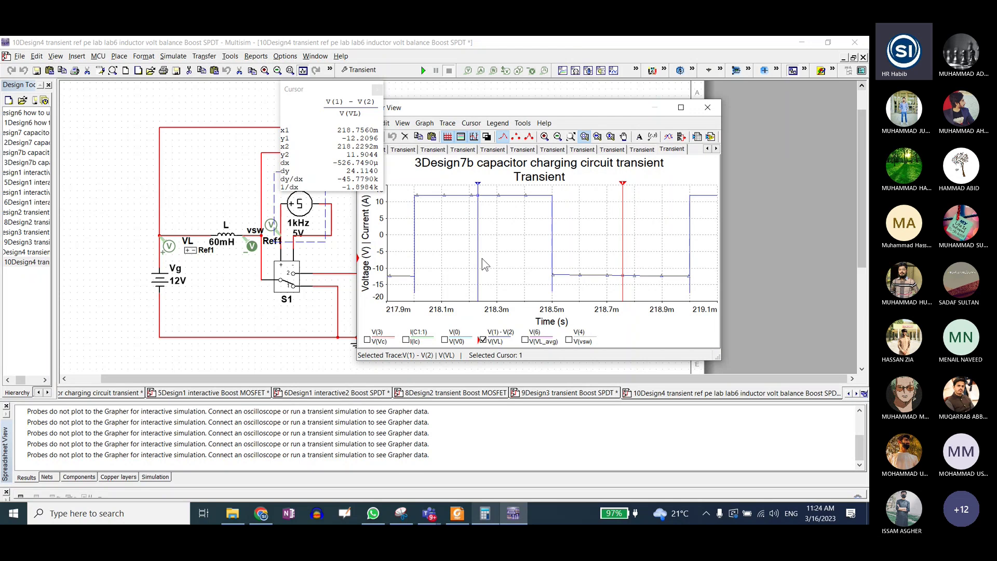
# Switch to Calculator and compute the duration of VL's positive interval as 218.5 − 218
pyautogui.click(483, 516)
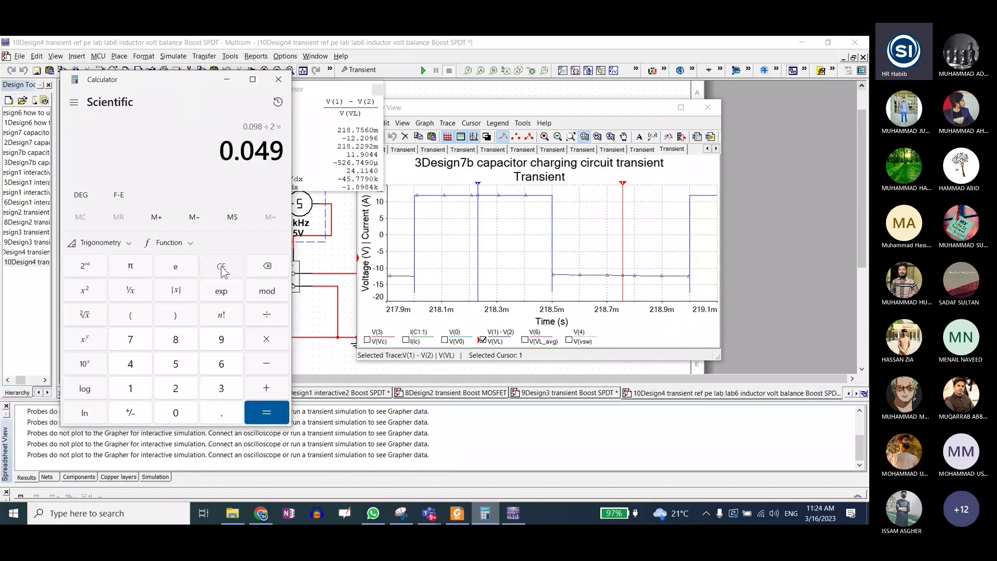
pyautogui.click(222, 268)
pyautogui.write('218')
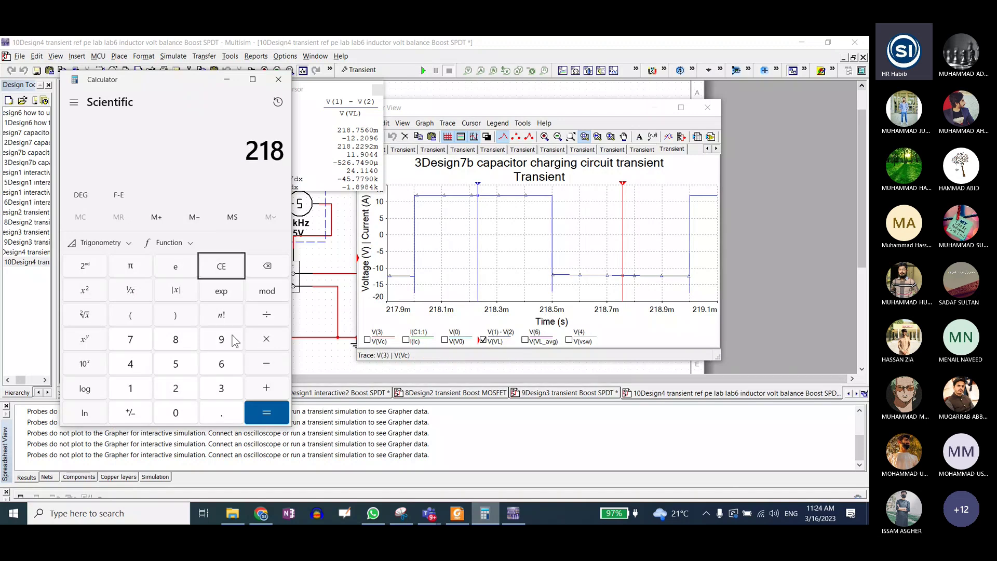
pyautogui.write('.5')
pyautogui.press('-')
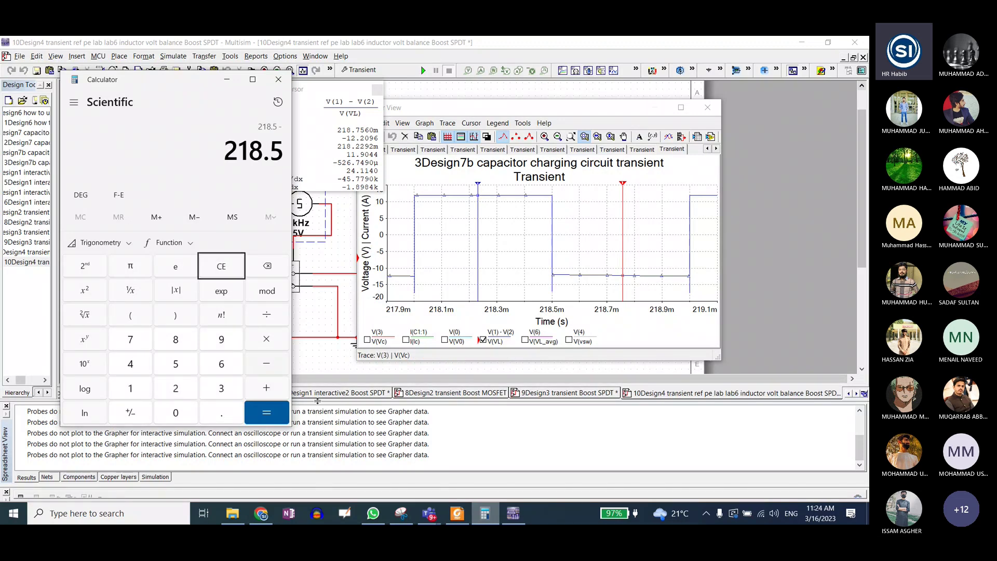
pyautogui.write('218')
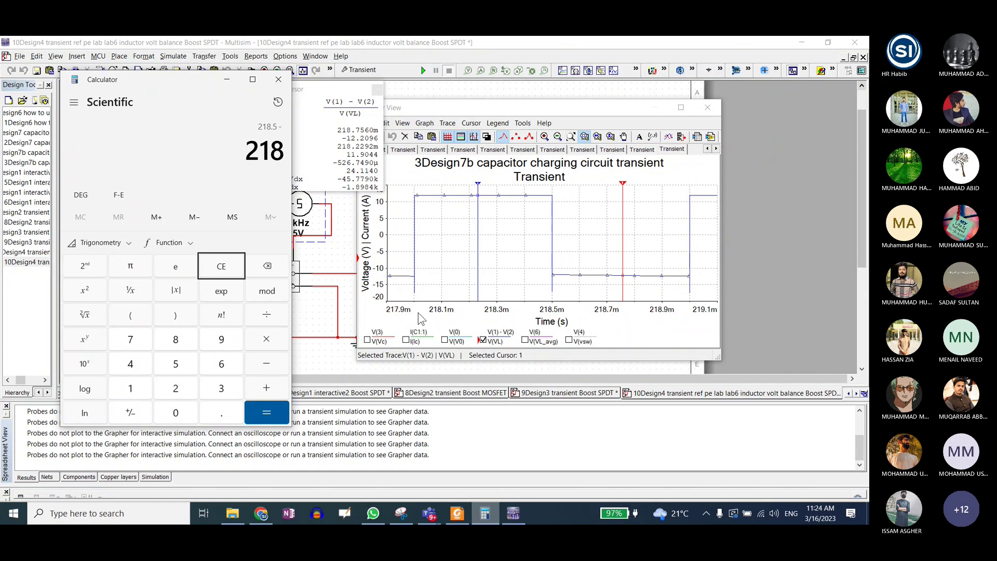
pyautogui.press('Return')
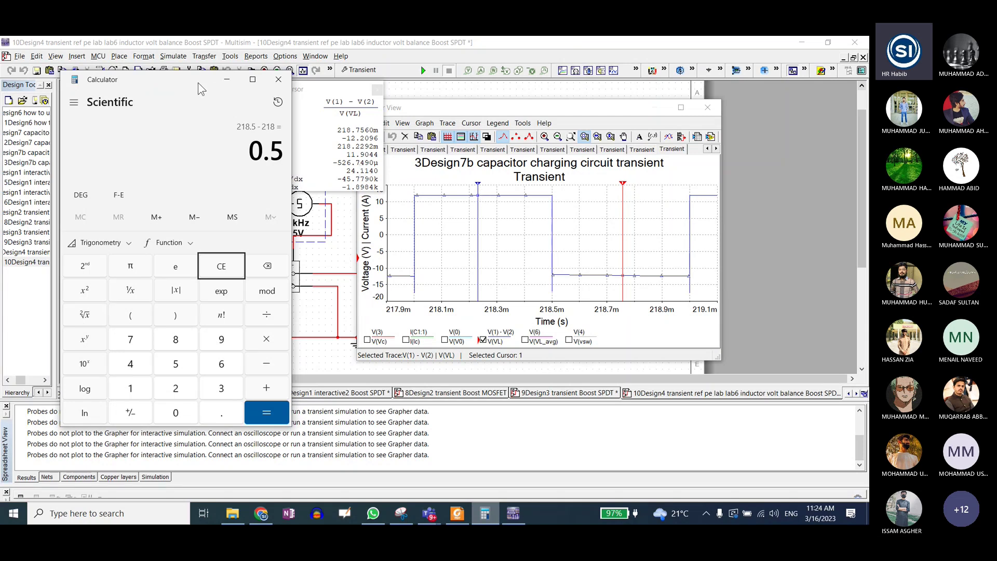
# Uncover the cursor readings and multiply the computed on-time by 11.9 to get the positive volt-second area
pyautogui.moveTo(198, 83); pyautogui.dragTo(177, 85)
pyautogui.press('*')
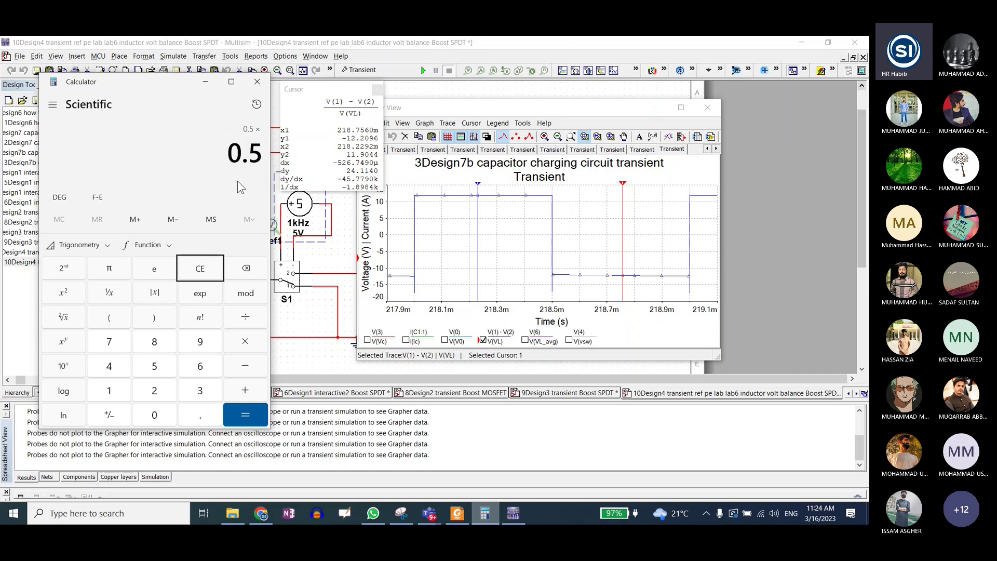
pyautogui.write('11.9')
pyautogui.press('Return')
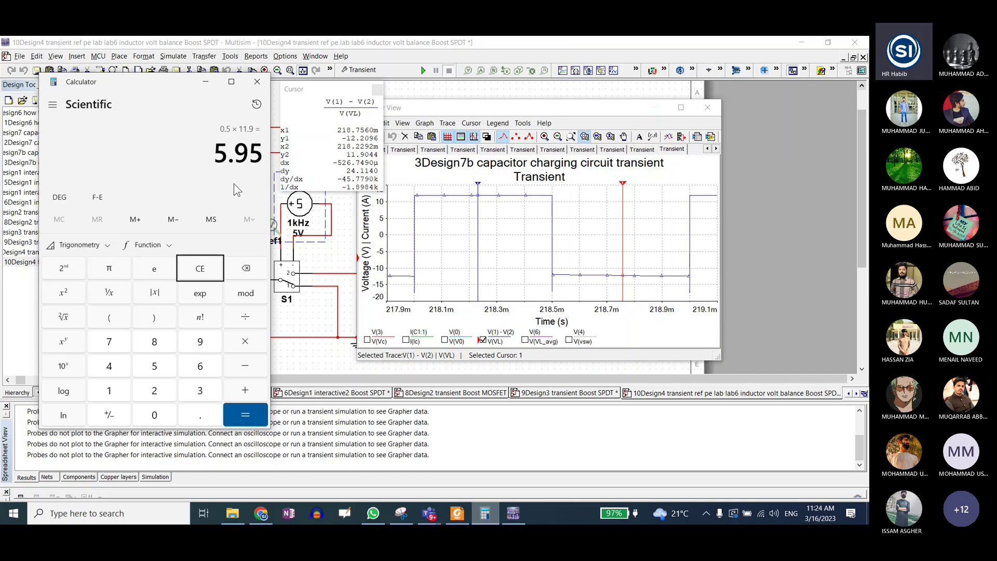
# Clear the calculation and compute the duration of VL's negative interval as 219 − 218.5
pyautogui.click(213, 273)
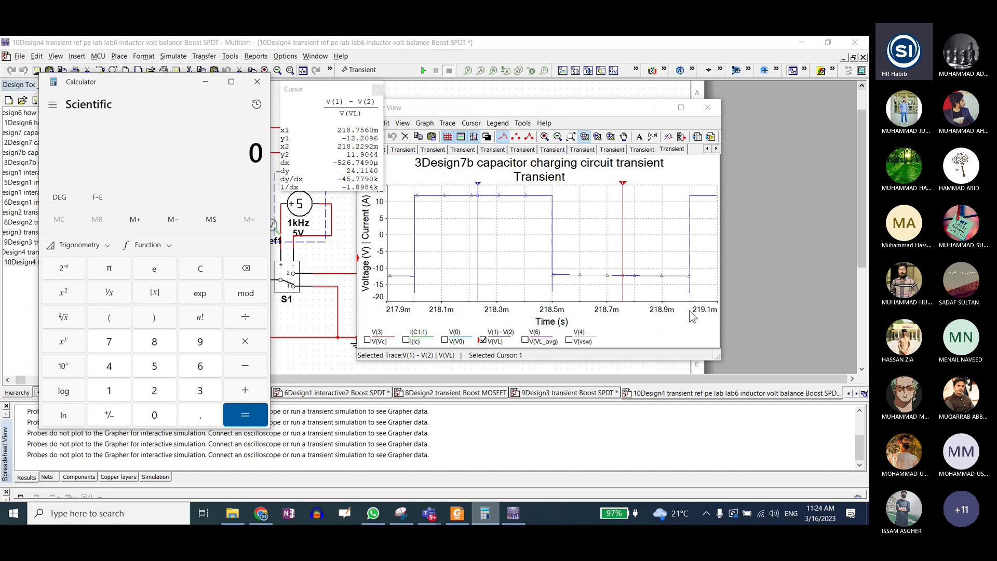
pyautogui.write('219 - ')
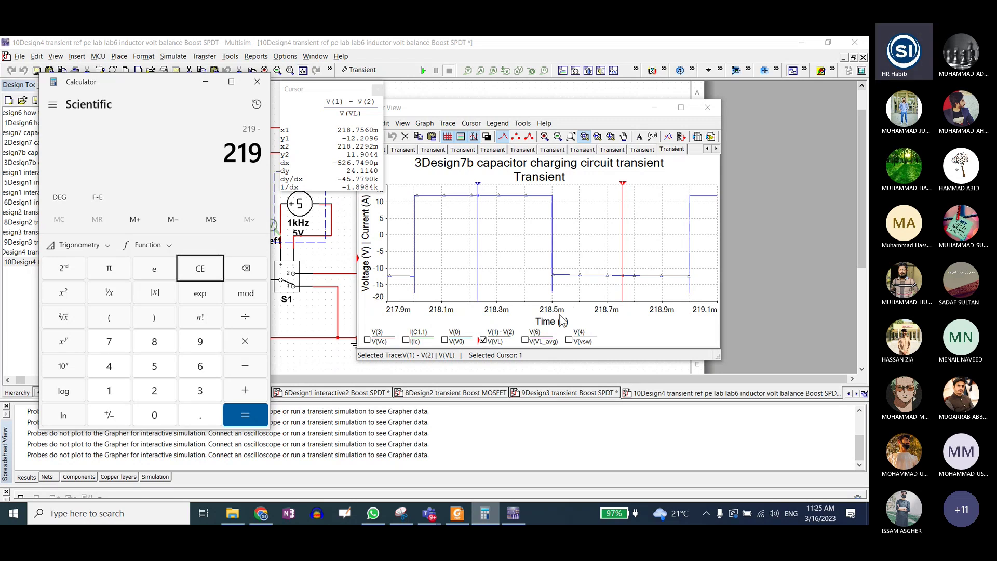
pyautogui.write('218.5')
pyautogui.press('Return')
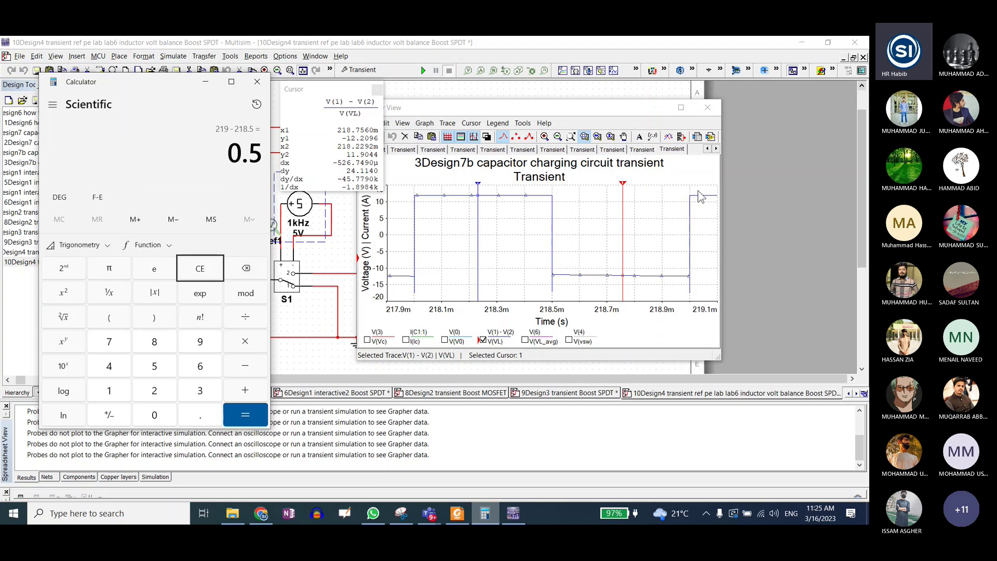
# Return to the graph, zoom in on VL's negative interval, restore the full scale, and zoom in on about 210 to 245 ms
pyautogui.moveTo(701, 197); pyautogui.dragTo(549, 299)
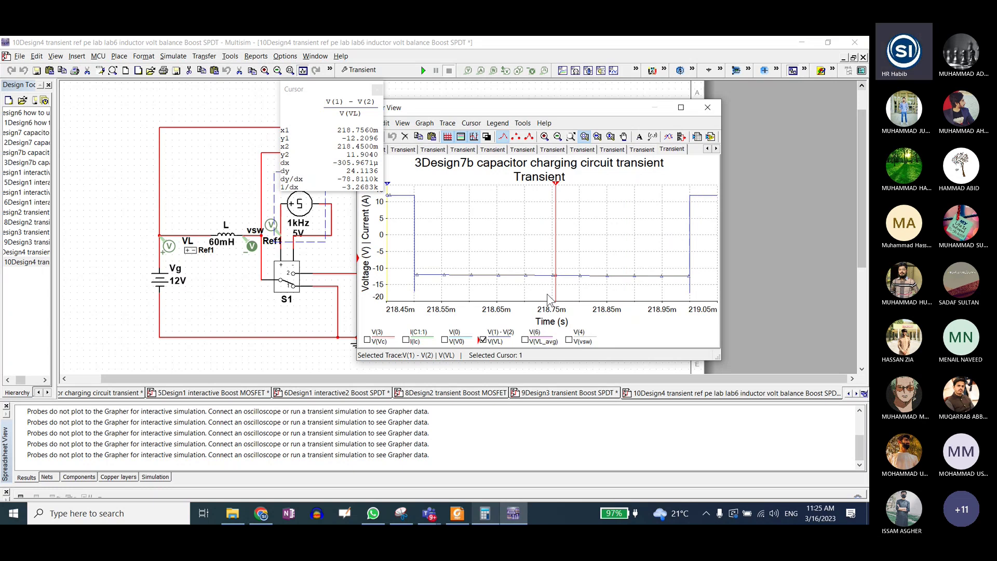
pyautogui.click(571, 136)
pyautogui.moveTo(603, 186); pyautogui.dragTo(569, 234)
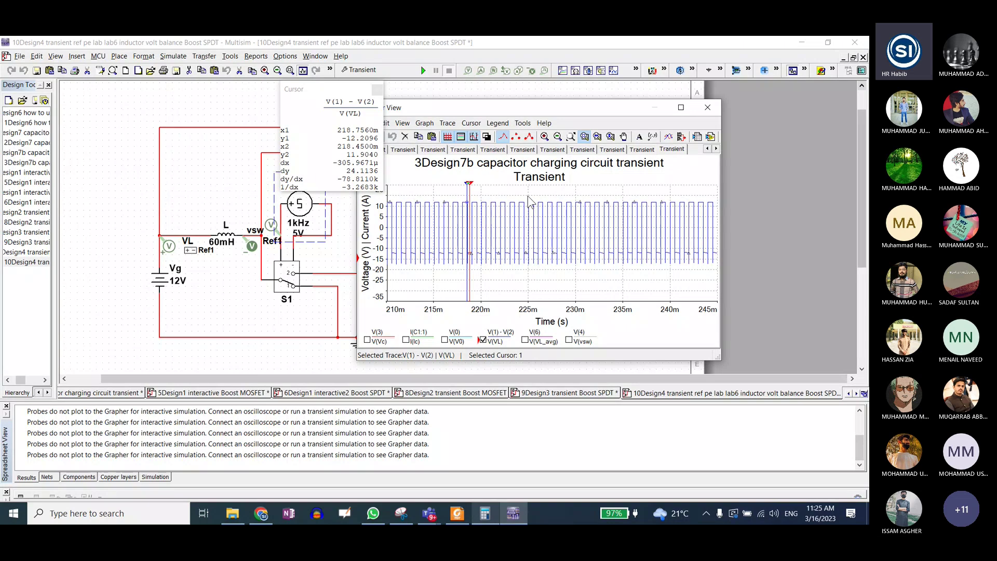
# Restore the full scale and zoom in on VL from about 376.8 to 378.8 ms
pyautogui.click(570, 136)
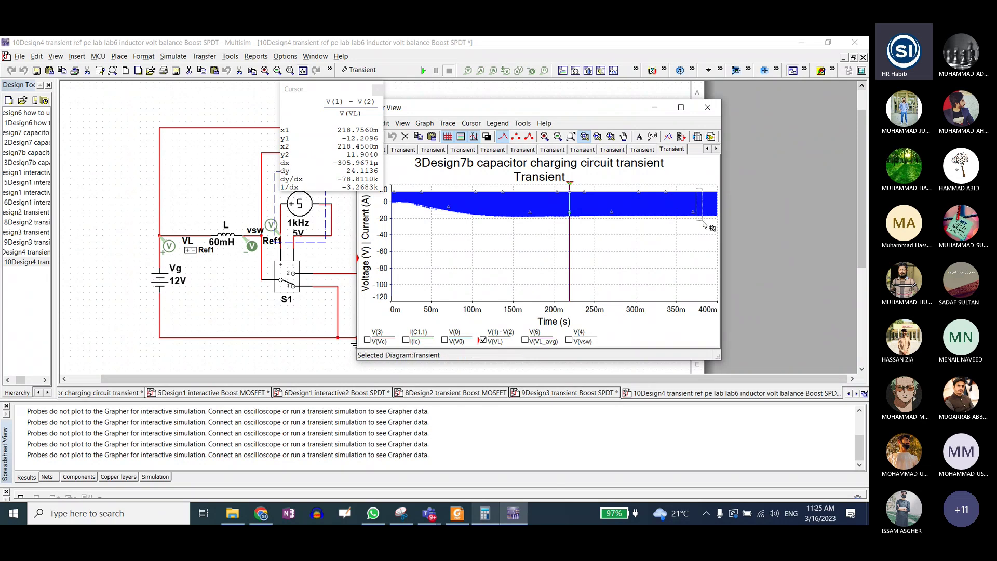
pyautogui.moveTo(695, 187); pyautogui.dragTo(686, 223)
pyautogui.moveTo(517, 200); pyautogui.dragTo(586, 297)
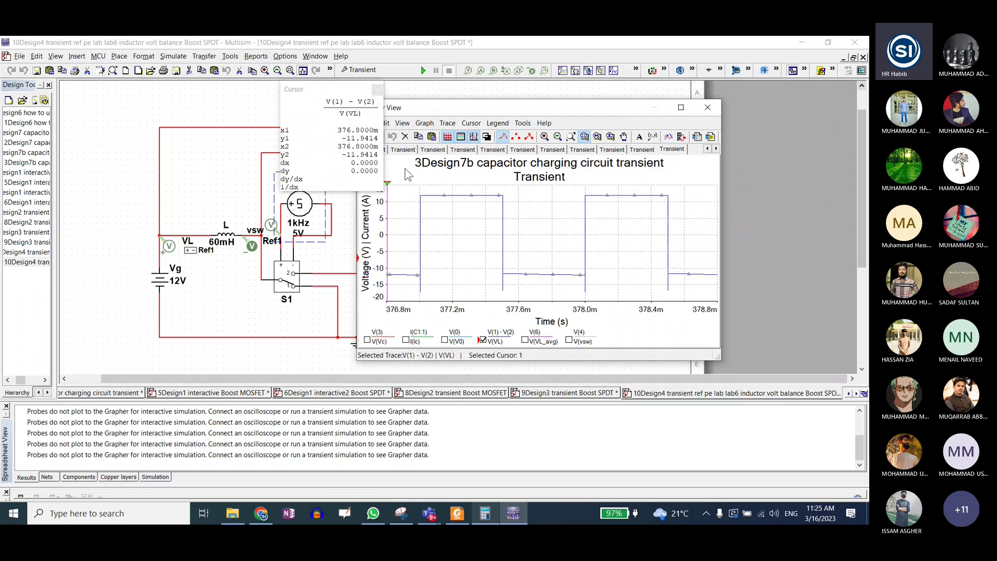
# Move the cursor readings clear of the graph and place the cursors on VL's positive level at about 377.25 ms and negative level at about 377.76 ms
pyautogui.moveTo(384, 180); pyautogui.dragTo(393, 180)
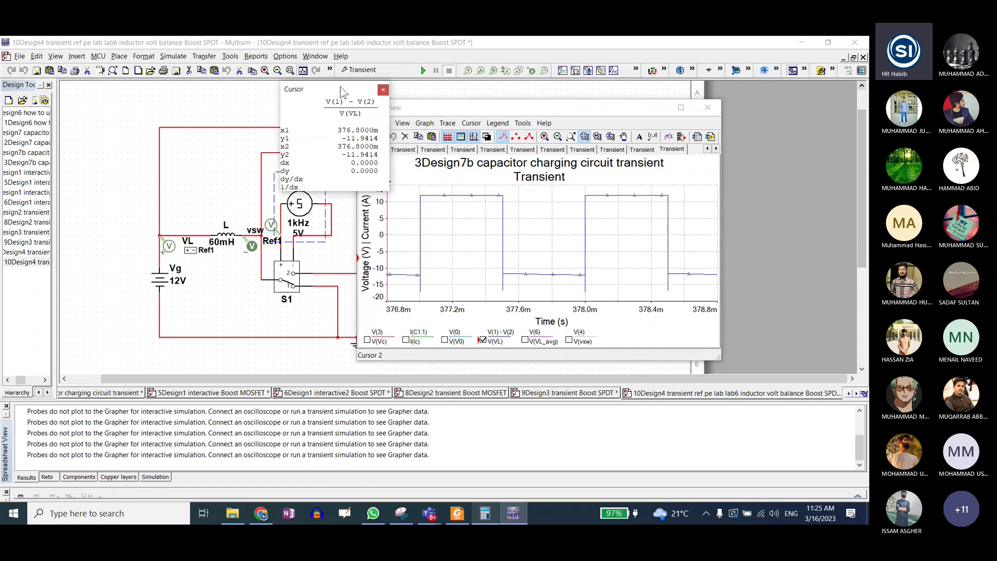
pyautogui.moveTo(341, 86); pyautogui.dragTo(276, 84)
pyautogui.moveTo(387, 183); pyautogui.dragTo(546, 198)
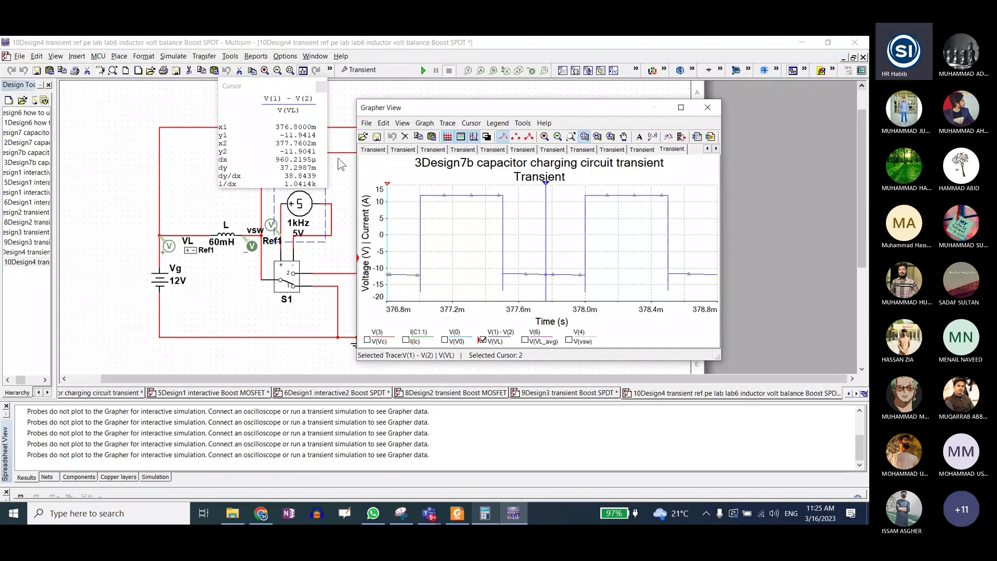
pyautogui.moveTo(388, 185); pyautogui.dragTo(461, 207)
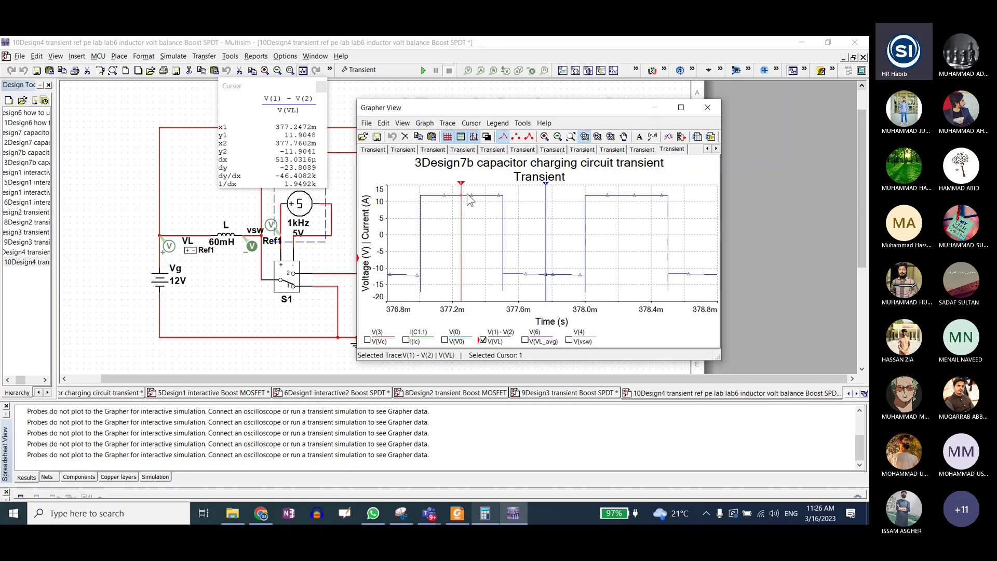
# Restore the full time range and display only the VL_avg trace, scaled to fit the graph
pyautogui.click(570, 138)
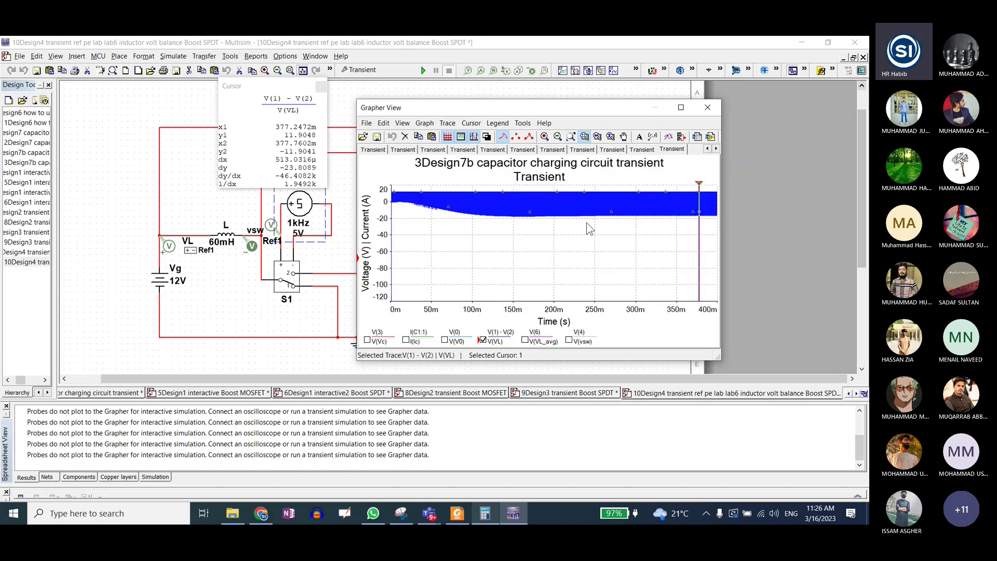
pyautogui.click(525, 340)
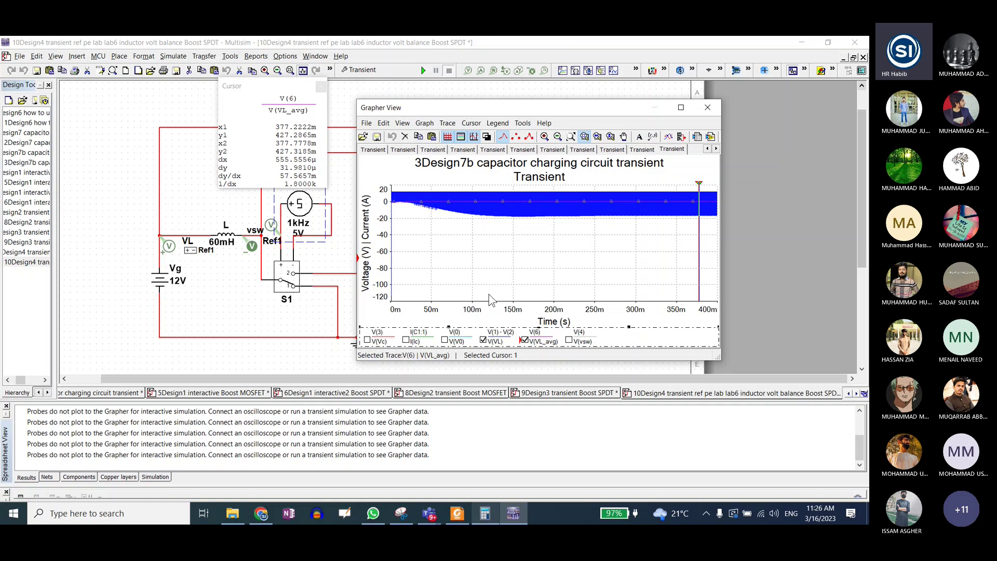
pyautogui.click(483, 341)
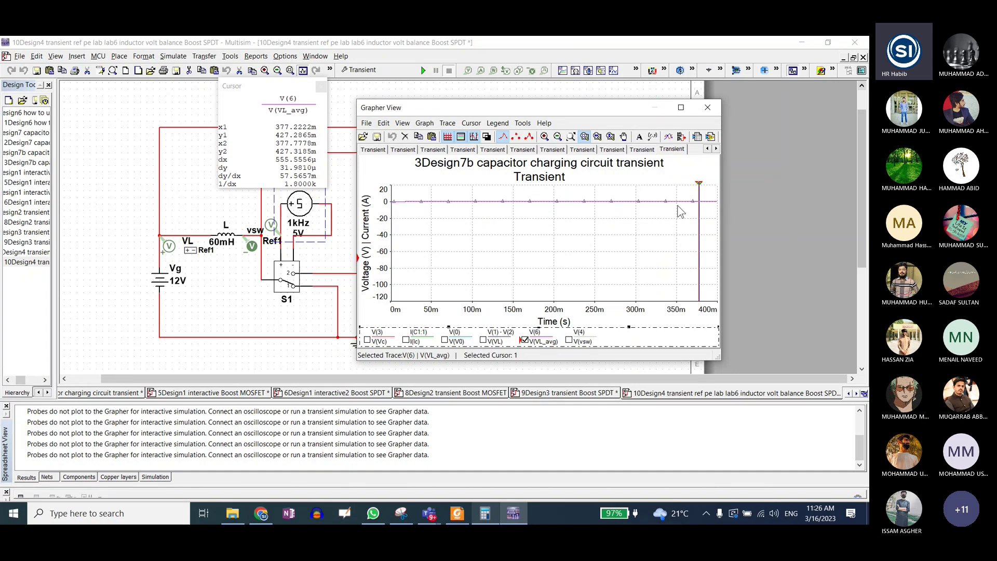
pyautogui.click(570, 137)
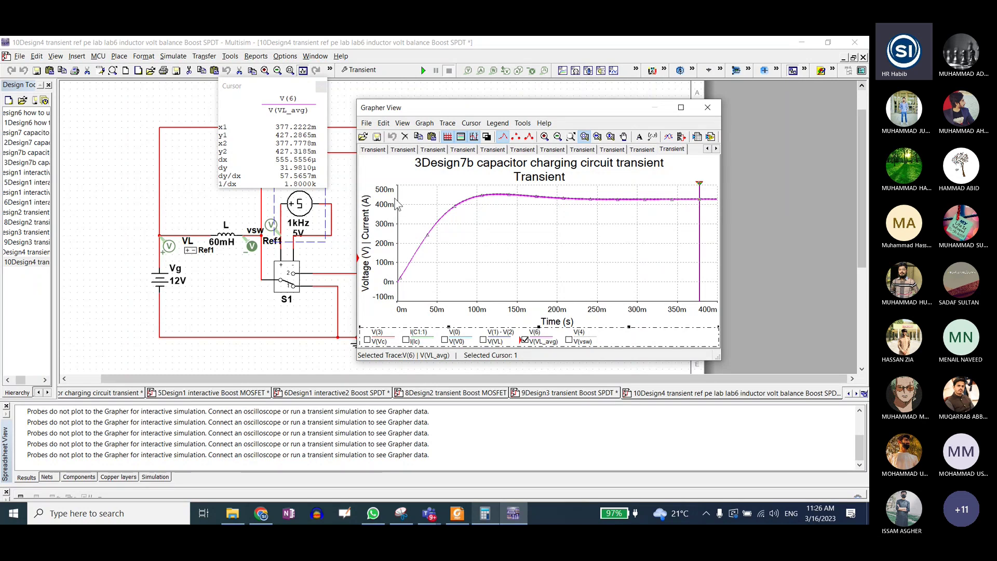
# Move the graph window down to uncover integrator A1 and the VL_avg probe, and inspect the settled end of the VL_avg curve
pyautogui.click(693, 200)
pyautogui.moveTo(559, 104); pyautogui.dragTo(572, 170)
pyautogui.click(409, 136)
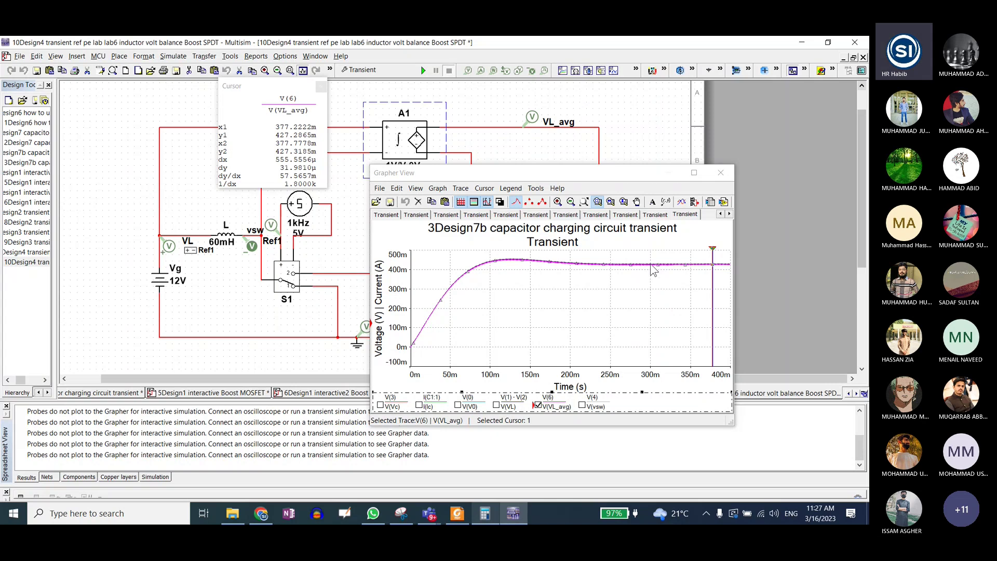
pyautogui.click(705, 268)
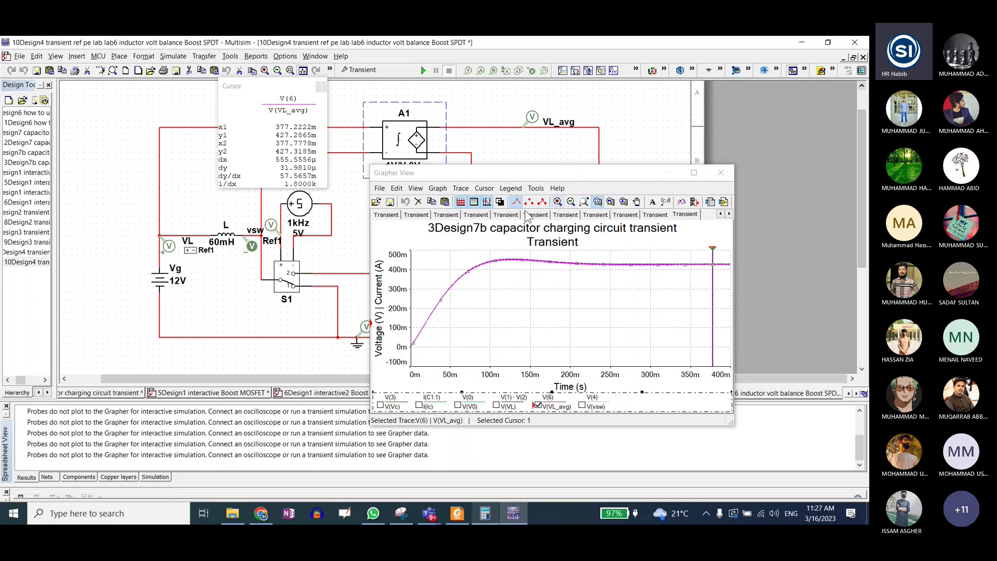
# Display the VL trace together with VL_avg over the full simulation time
pyautogui.click(585, 203)
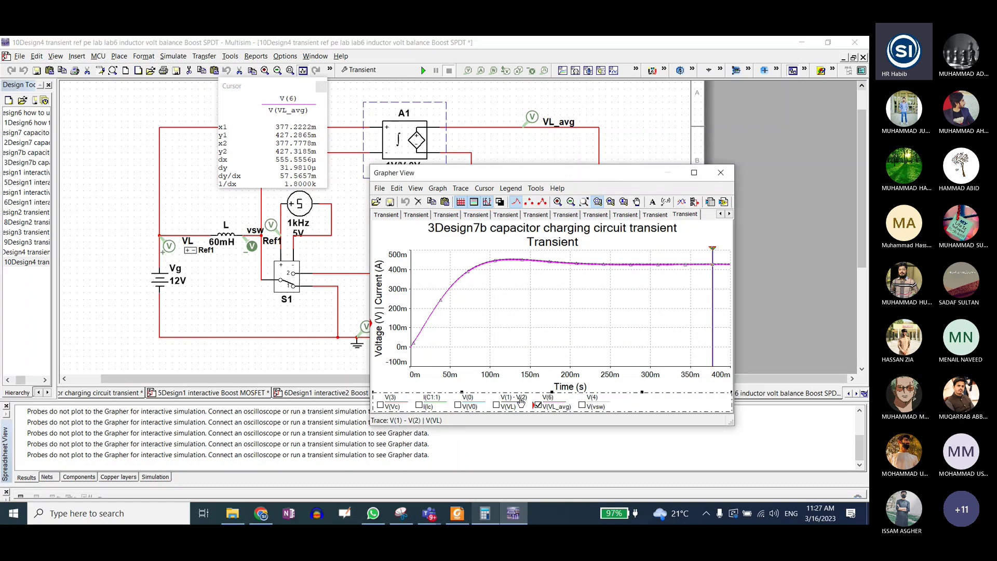
pyautogui.click(496, 406)
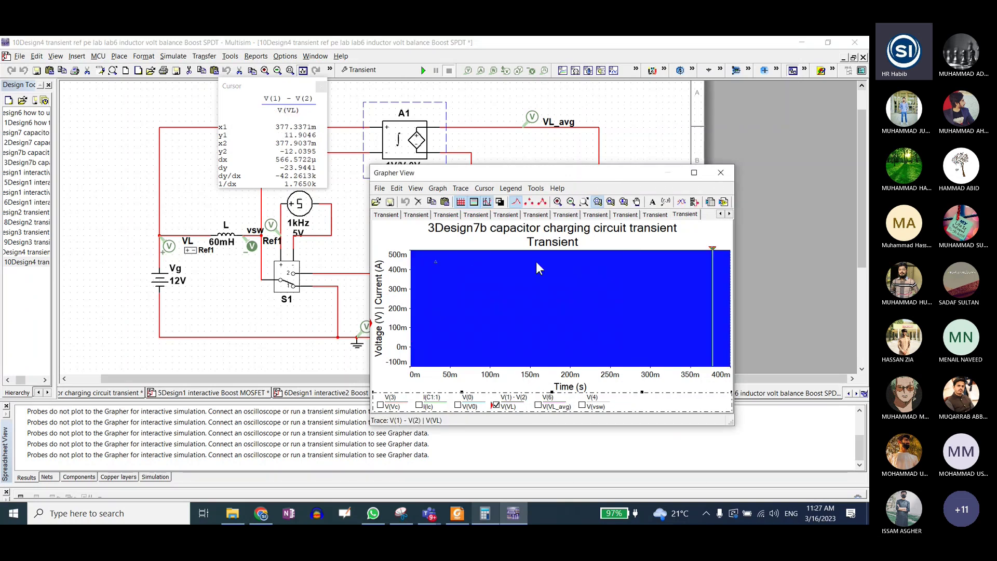
pyautogui.click(538, 405)
pyautogui.click(538, 406)
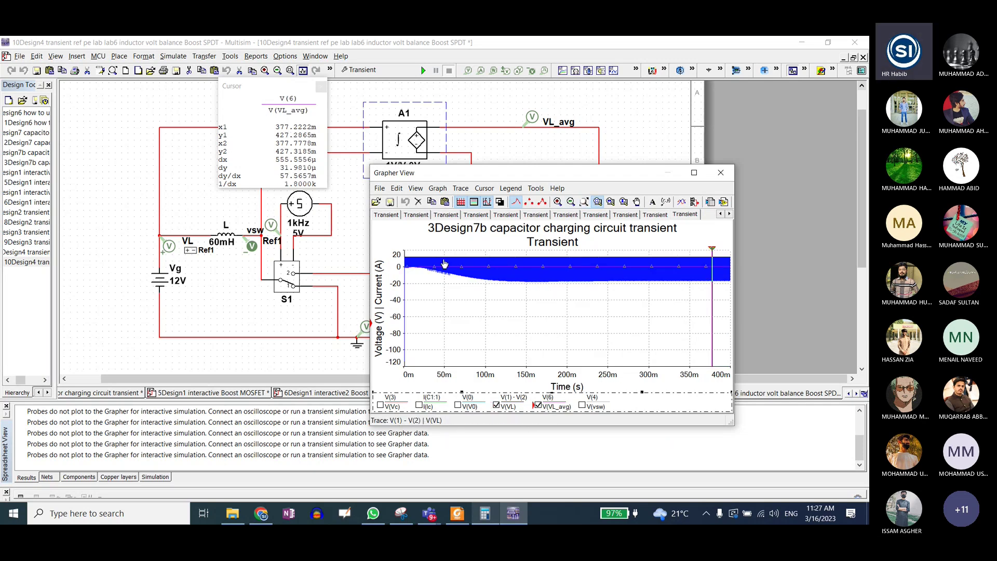
# Zoom in to about 98.8 to 100.2 ms and place the cursors at about 99.21 and 99.76 ms, in VL's positive and negative intervals
pyautogui.moveTo(484, 254); pyautogui.dragTo(493, 296)
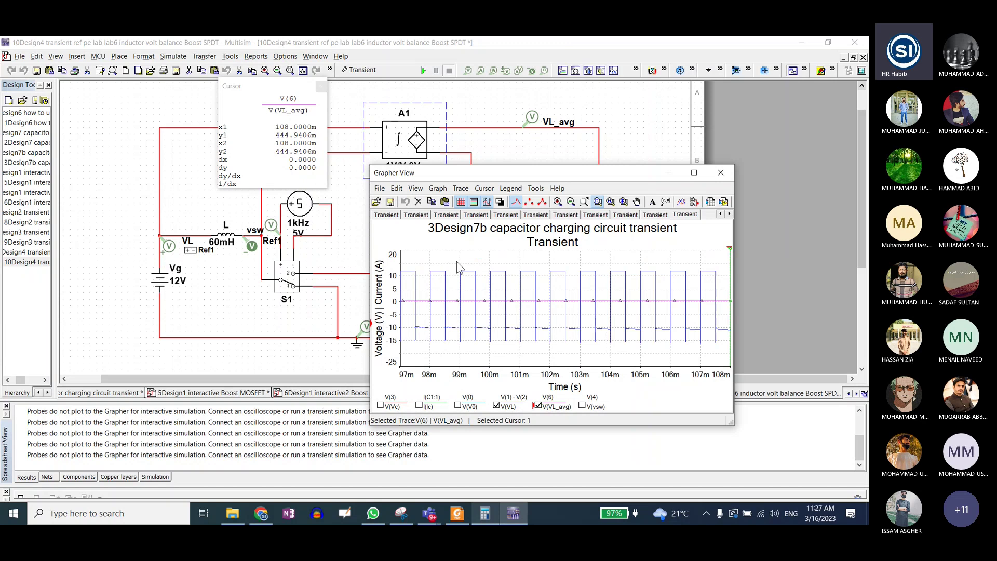
pyautogui.moveTo(457, 261); pyautogui.dragTo(504, 358)
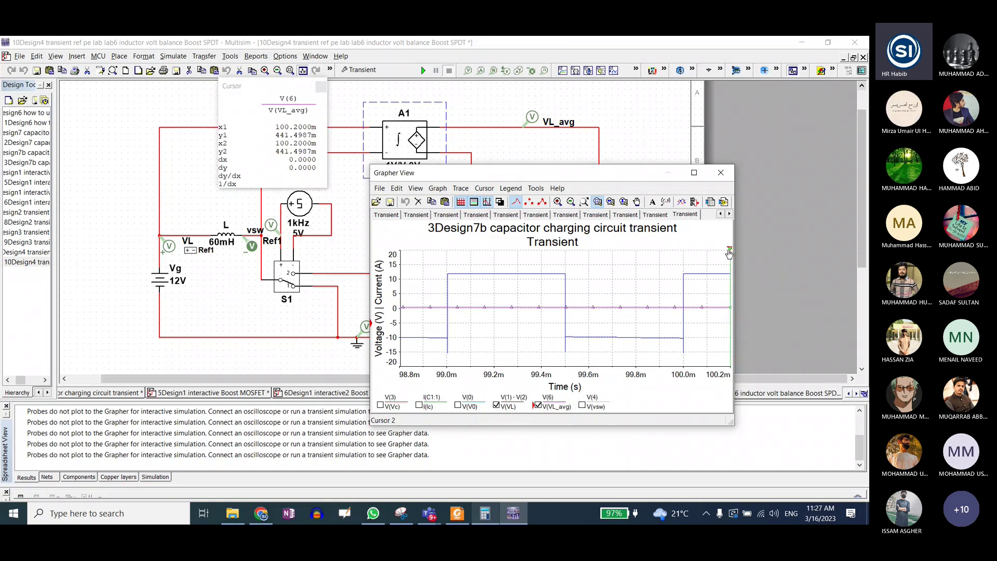
pyautogui.moveTo(729, 254); pyautogui.dragTo(499, 250)
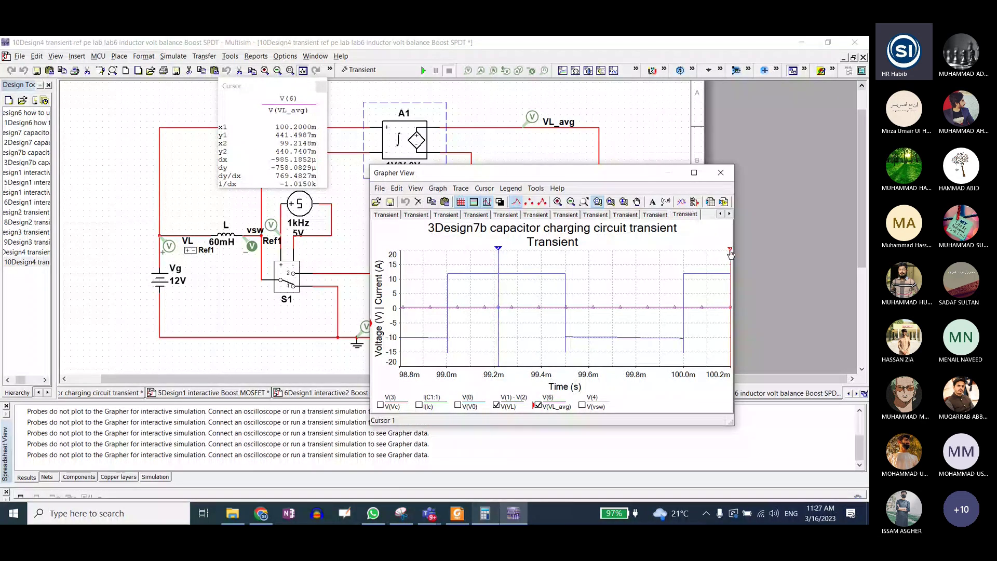
pyautogui.moveTo(731, 253); pyautogui.dragTo(627, 254)
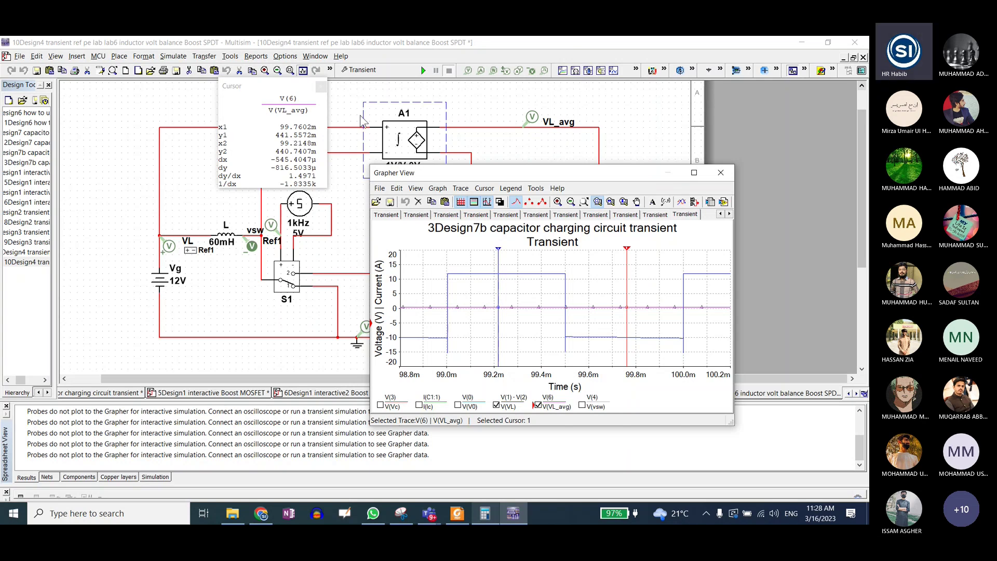
# Restore the full scale, zoom in on the startup at about 28.8 to 30.2 ms, and place the cursors at about 29.22 and 29.74 ms
pyautogui.click(584, 202)
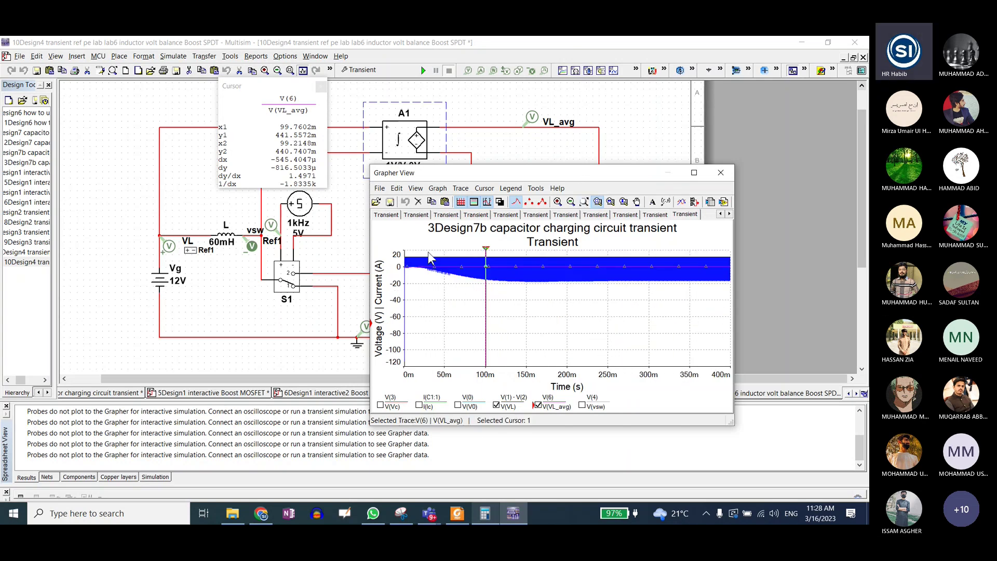
pyautogui.moveTo(427, 258); pyautogui.dragTo(451, 327)
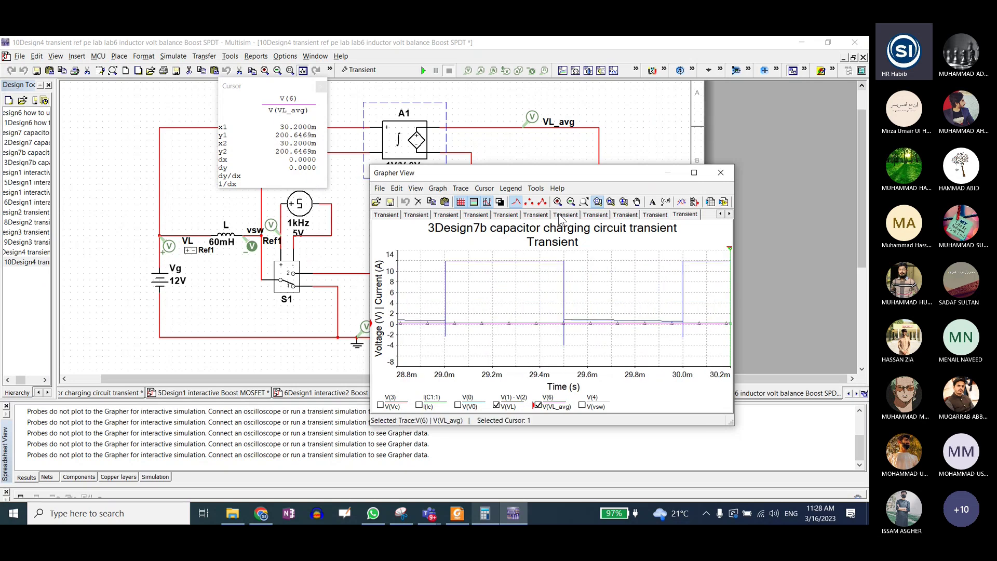
pyautogui.moveTo(729, 291); pyautogui.dragTo(621, 291)
pyautogui.moveTo(726, 254); pyautogui.dragTo(494, 304)
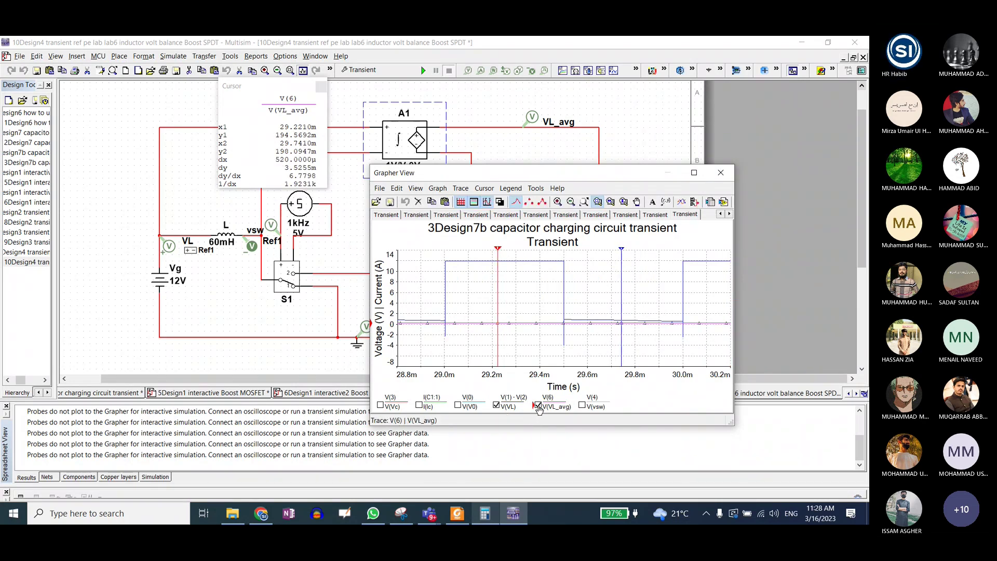
# Display VL without VL_avg and readjust the cursors to about 29.24 and 29.75 ms to read its two levels during startup
pyautogui.click(496, 405)
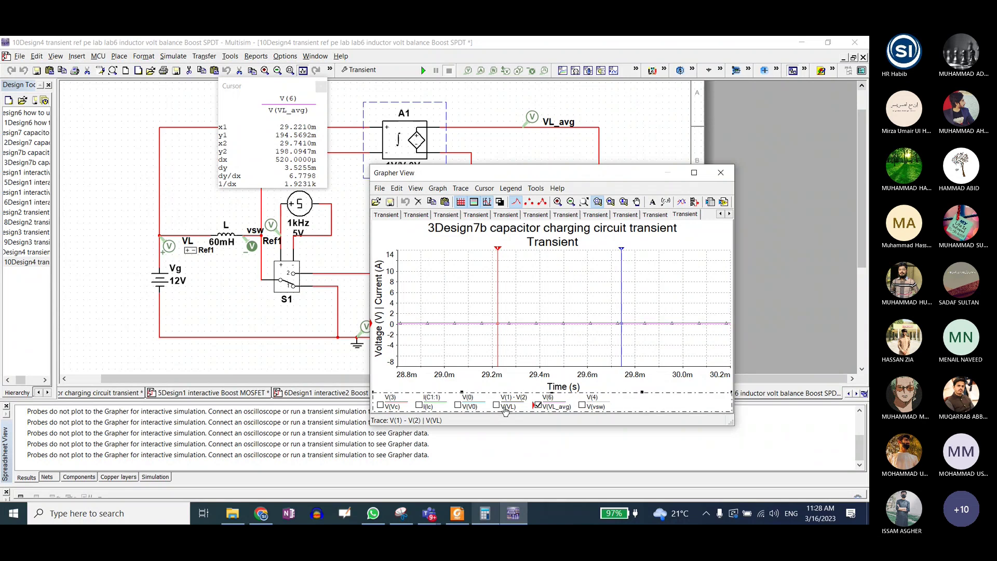
pyautogui.click(497, 405)
pyautogui.click(538, 405)
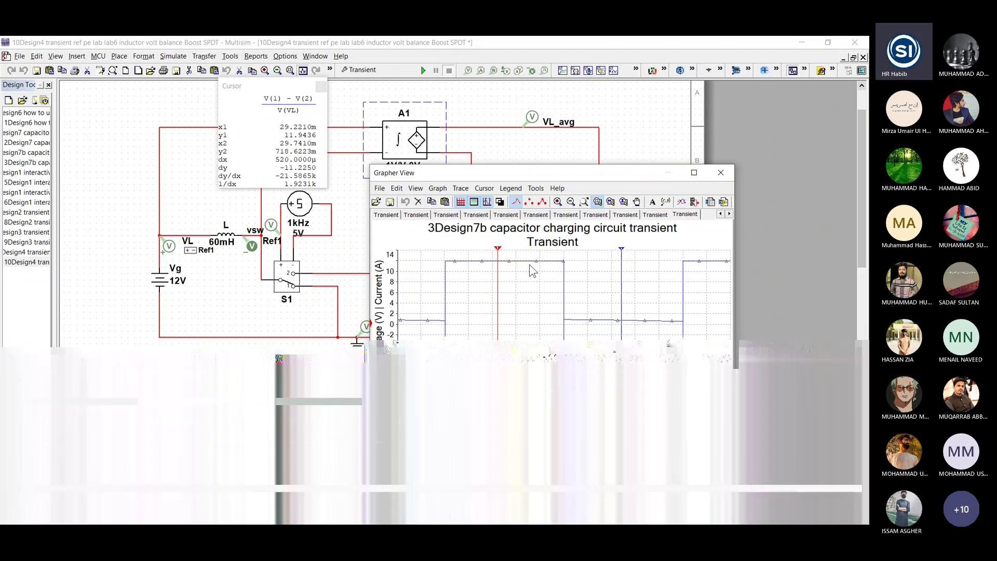
pyautogui.moveTo(497, 250); pyautogui.dragTo(503, 253)
pyautogui.moveTo(621, 250); pyautogui.dragTo(623, 255)
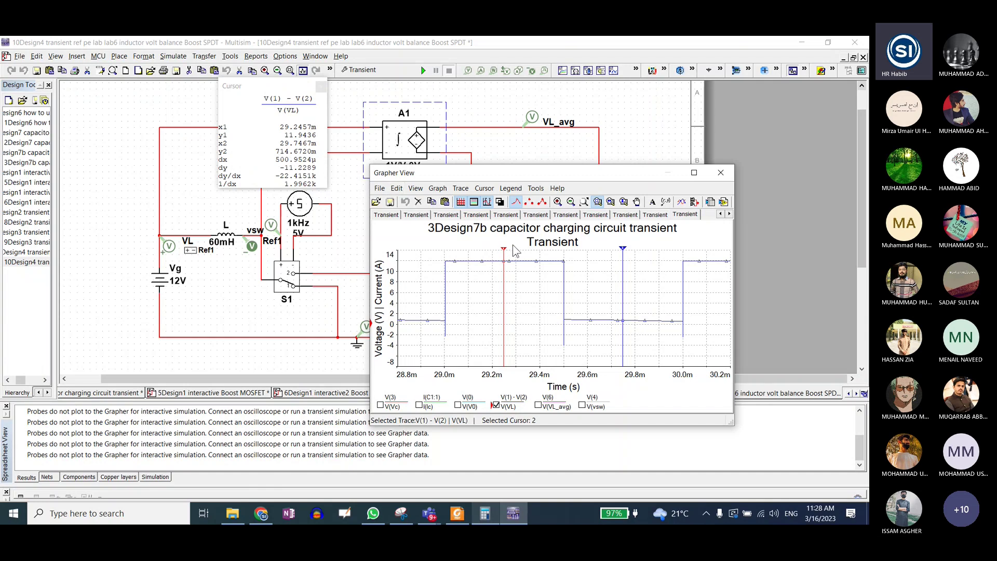
pyautogui.moveTo(504, 252); pyautogui.dragTo(503, 253)
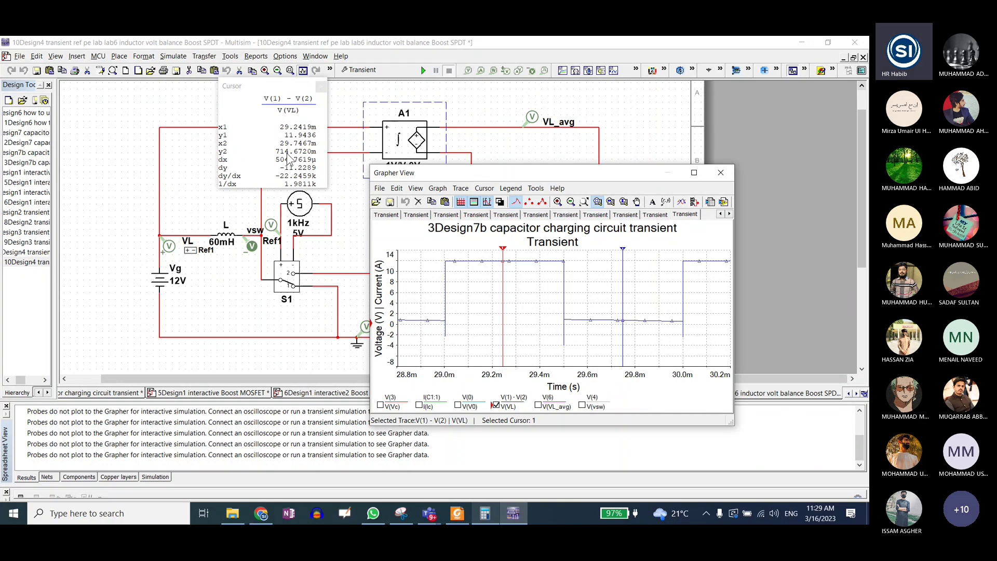
# Restore the full scale and replace the VL trace with VL_avg alone
pyautogui.click(584, 201)
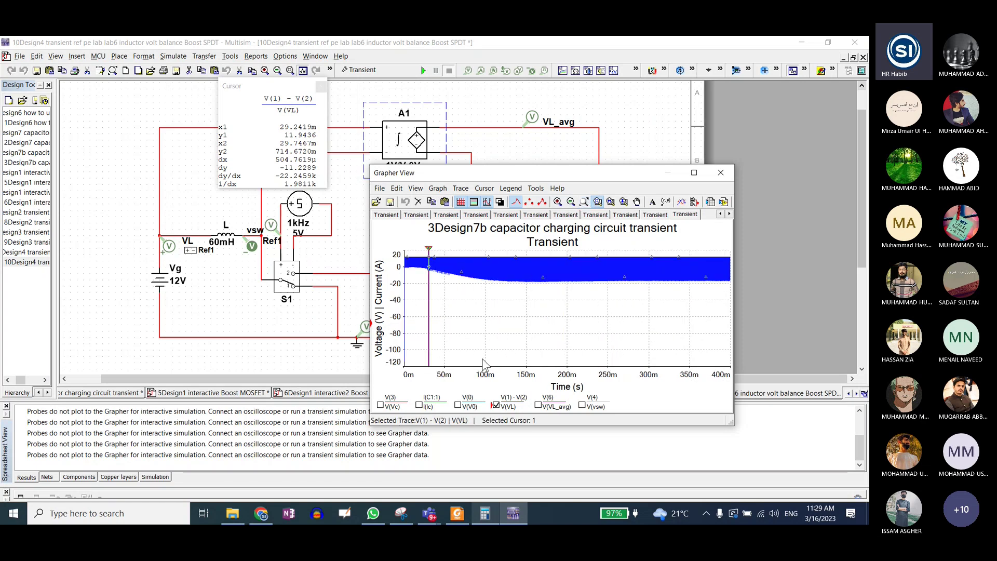
pyautogui.click(538, 405)
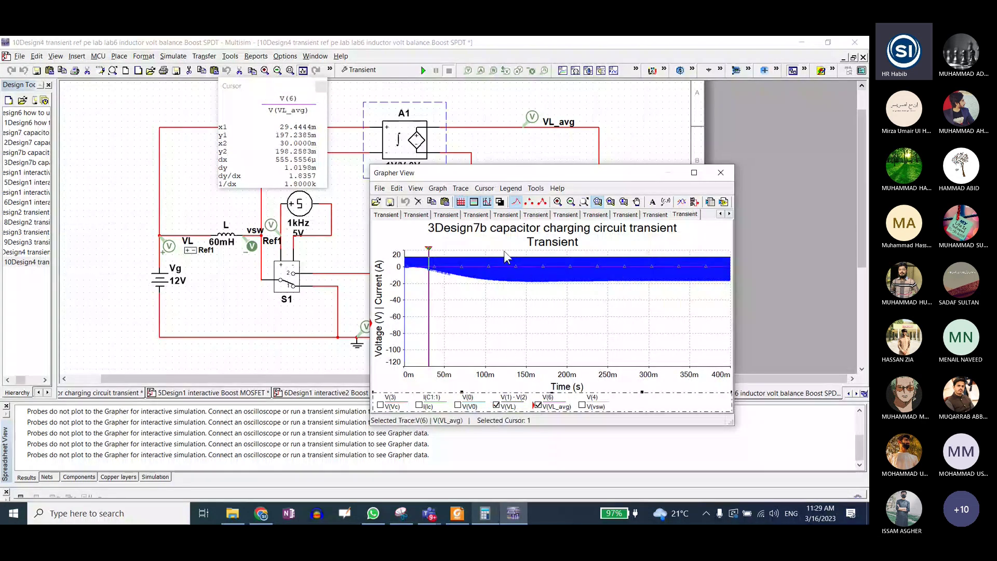
pyautogui.click(496, 405)
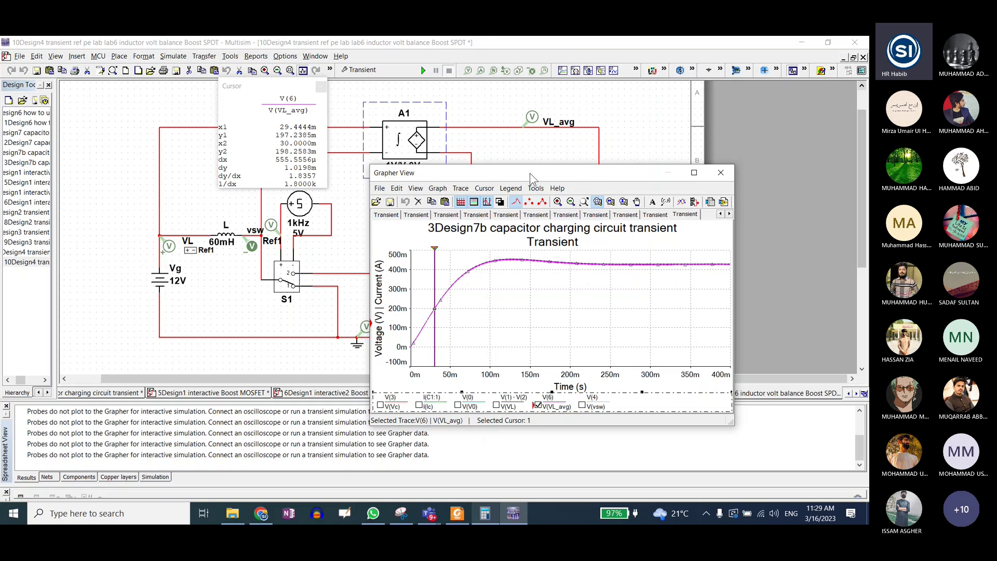
# Switch to the Power Electronics Lab 4 page in Chrome and highlight "inductor volt balance" in the first objective
pyautogui.click(261, 513)
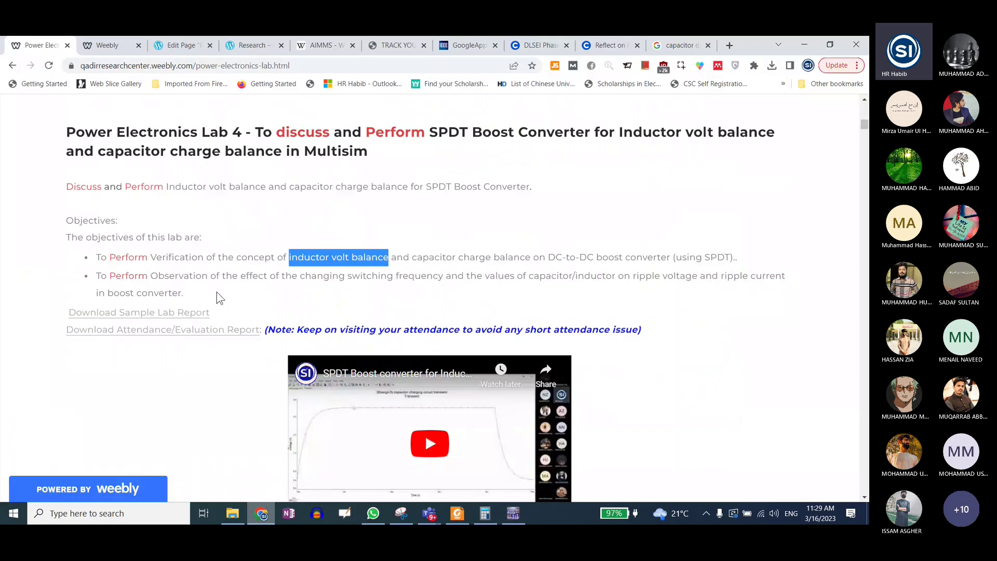
pyautogui.click(408, 256)
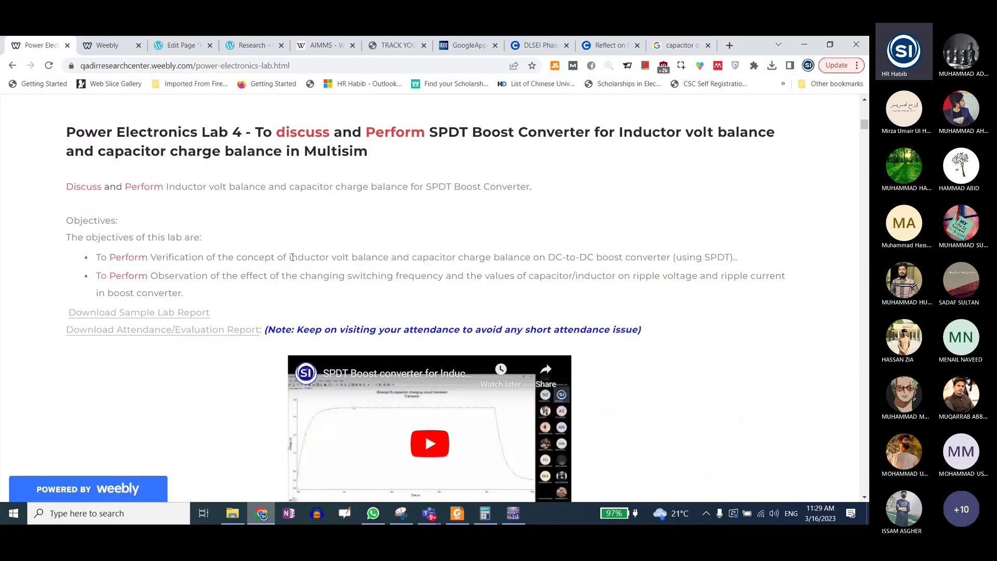
pyautogui.moveTo(290, 258); pyautogui.dragTo(388, 257)
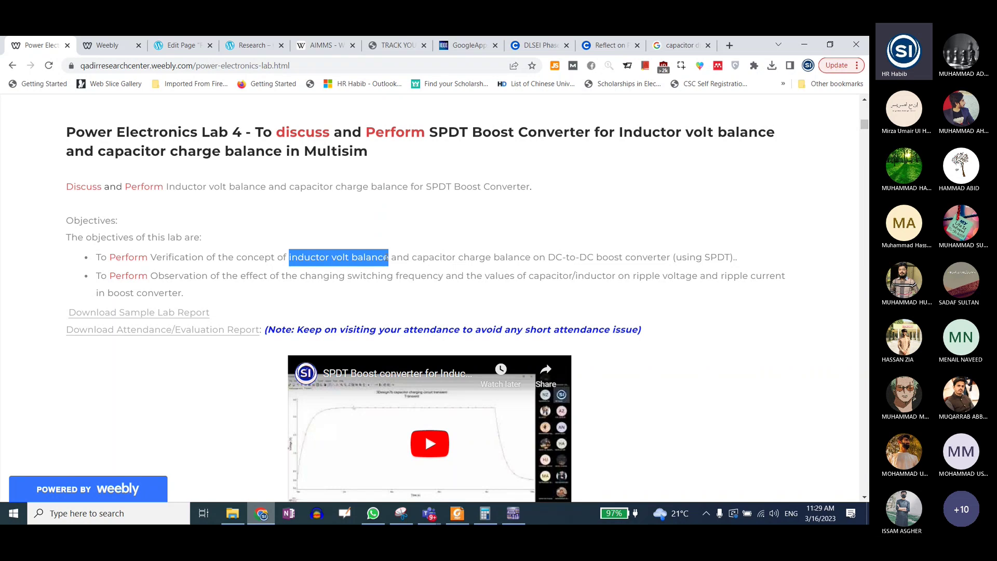
pyautogui.moveTo(342, 276); pyautogui.dragTo(410, 277)
pyautogui.moveTo(289, 258); pyautogui.dragTo(389, 257)
pyautogui.click(355, 257)
pyautogui.moveTo(289, 258)
pyautogui.mouseDown()
pyautogui.moveTo(349, 257)
pyautogui.moveTo(288, 257)
pyautogui.mouseUp()
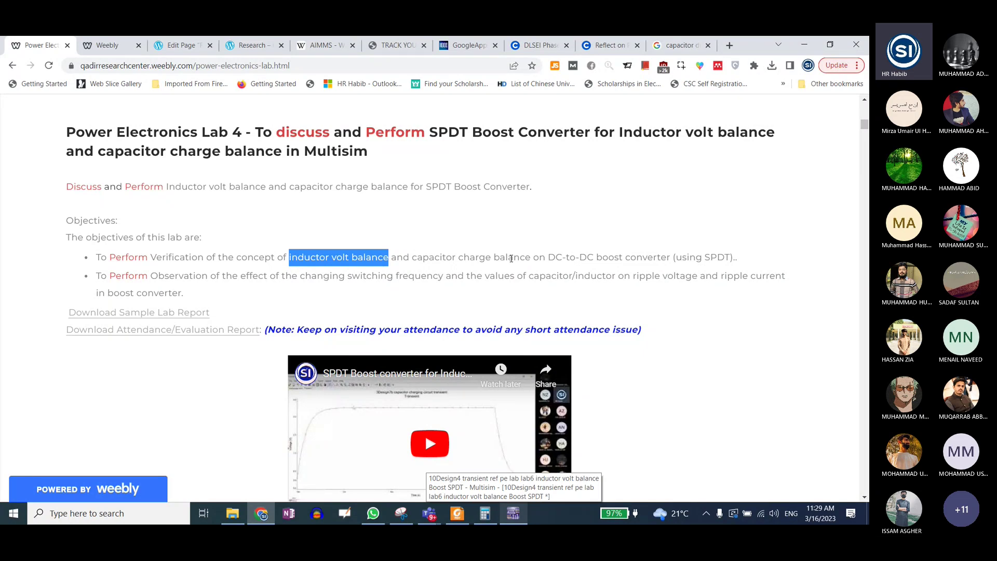
# Return to Multisim and bring the boost converter schematic and the VL_avg graph back into view
pyautogui.click(513, 514)
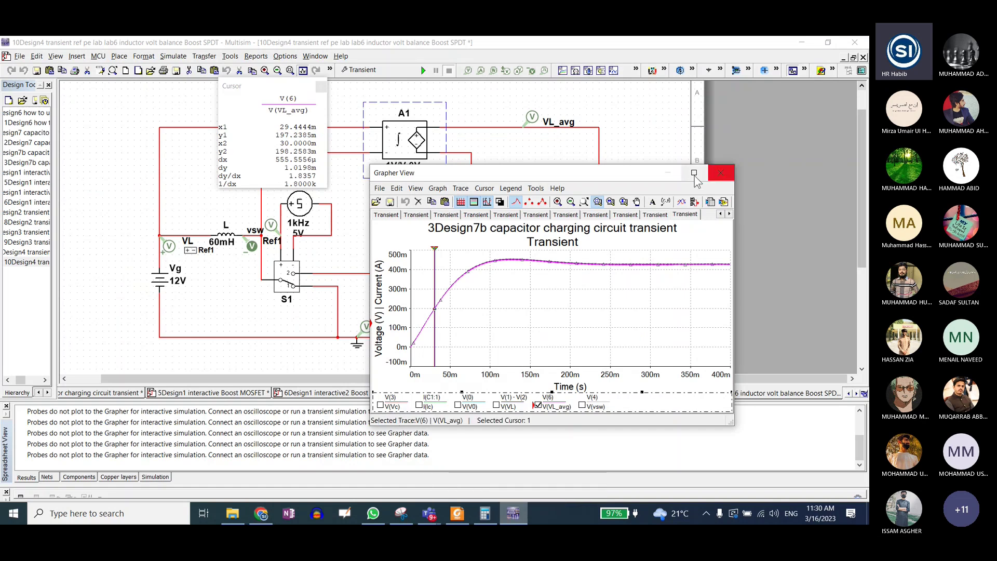
pyautogui.click(636, 142)
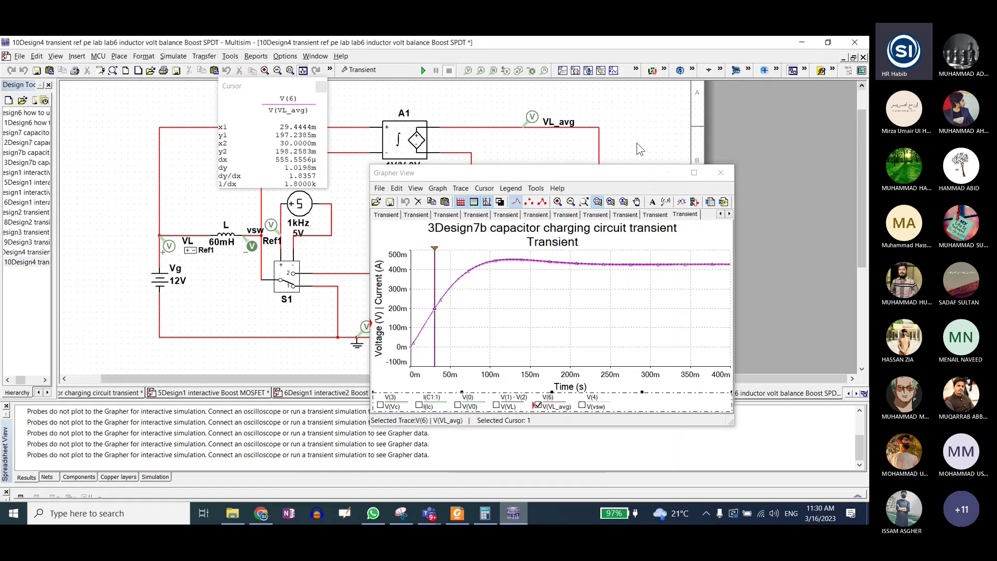
pyautogui.click(456, 513)
pyautogui.click(521, 516)
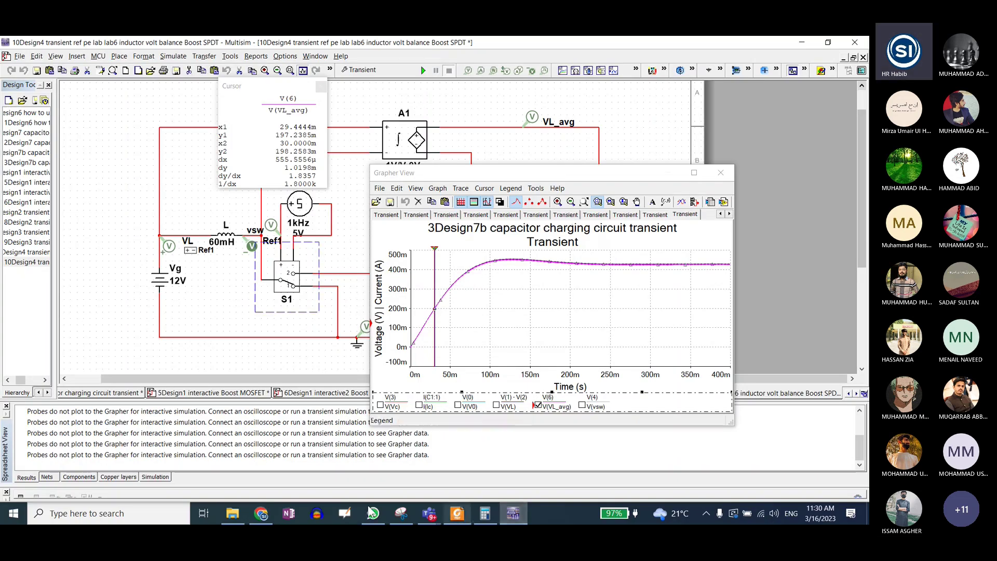
# Switch to the Power Electronics Lab 4 page in Chrome and highlight "inductor volt balance" and "capacitor charge balance" in the first objective
pyautogui.click(261, 514)
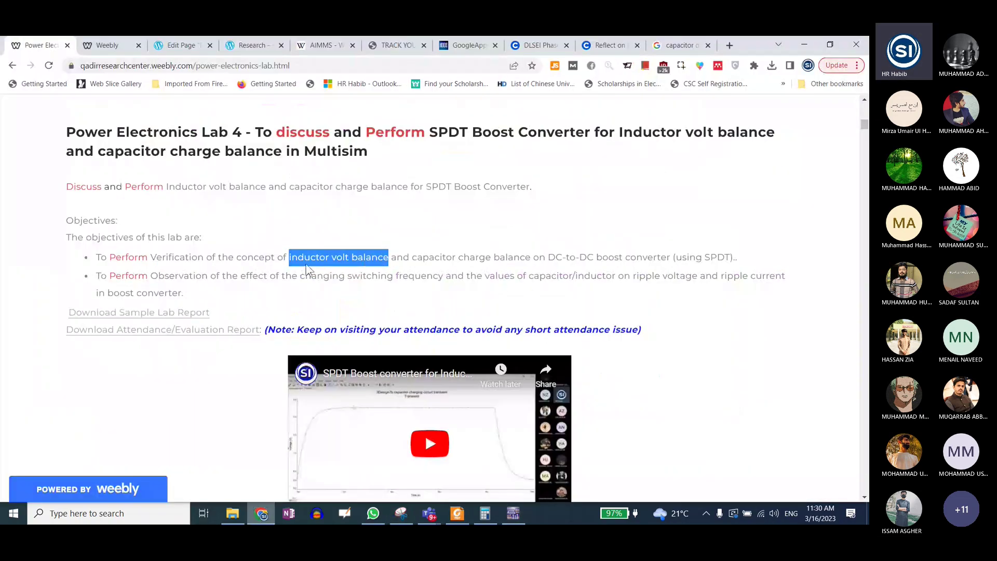
pyautogui.moveTo(290, 257); pyautogui.dragTo(385, 259)
pyautogui.moveTo(411, 258); pyautogui.dragTo(534, 259)
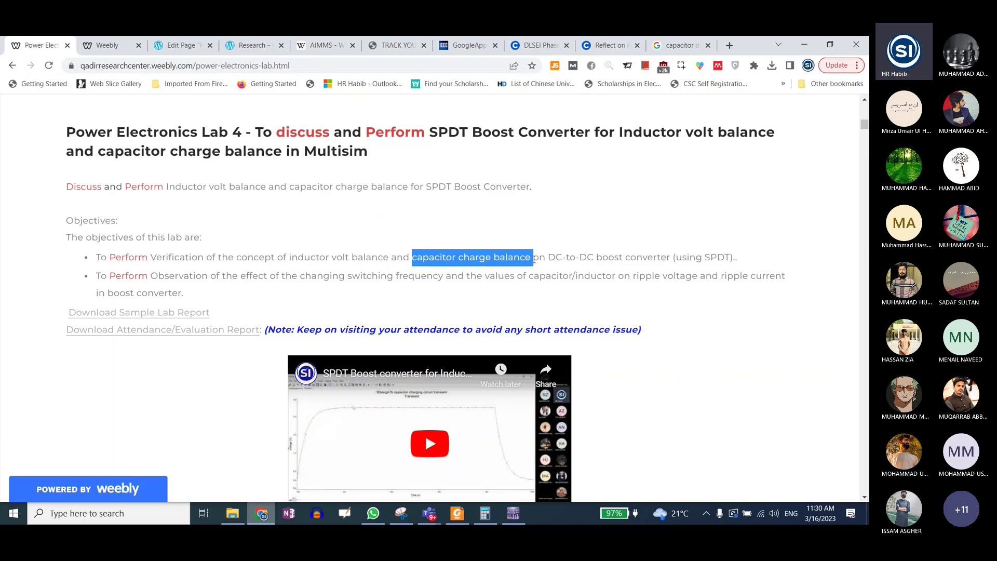
# From the selected folder in File Explorer, open the 11Design4b design and the 12Design4c design with higher duty cycle in Multisim
pyautogui.click(262, 513)
pyautogui.click(232, 513)
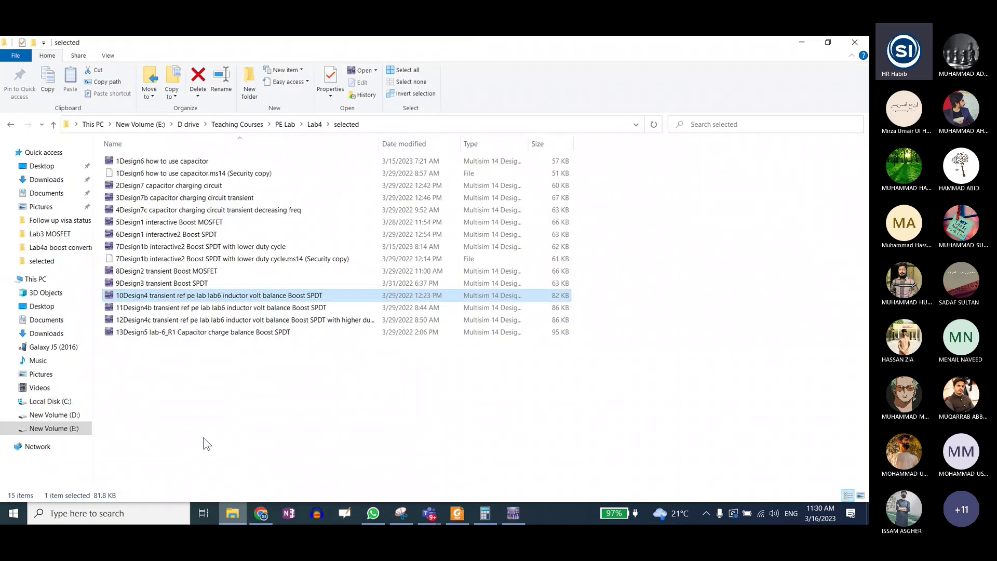
pyautogui.doubleClick(171, 309)
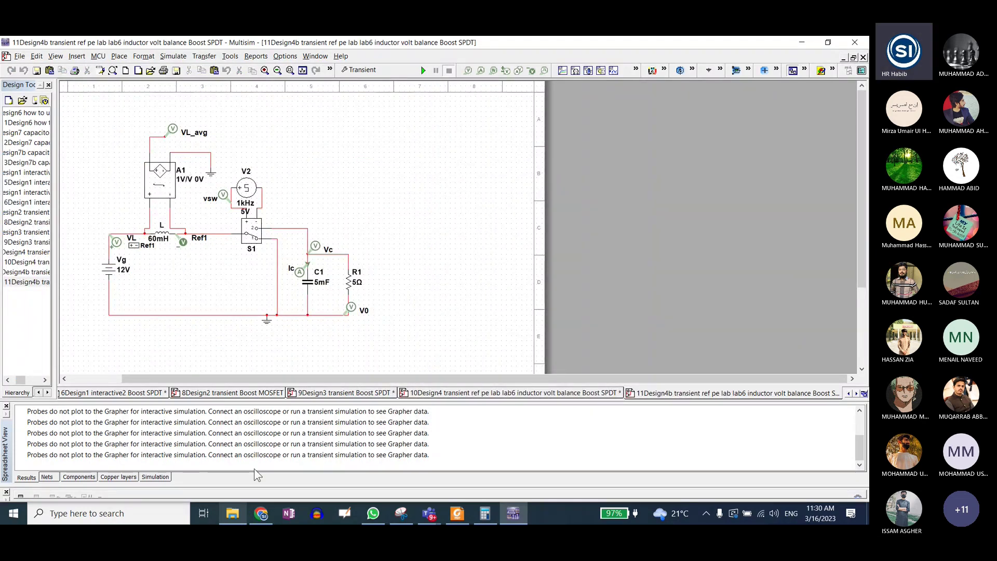
pyautogui.click(233, 513)
pyautogui.doubleClick(183, 321)
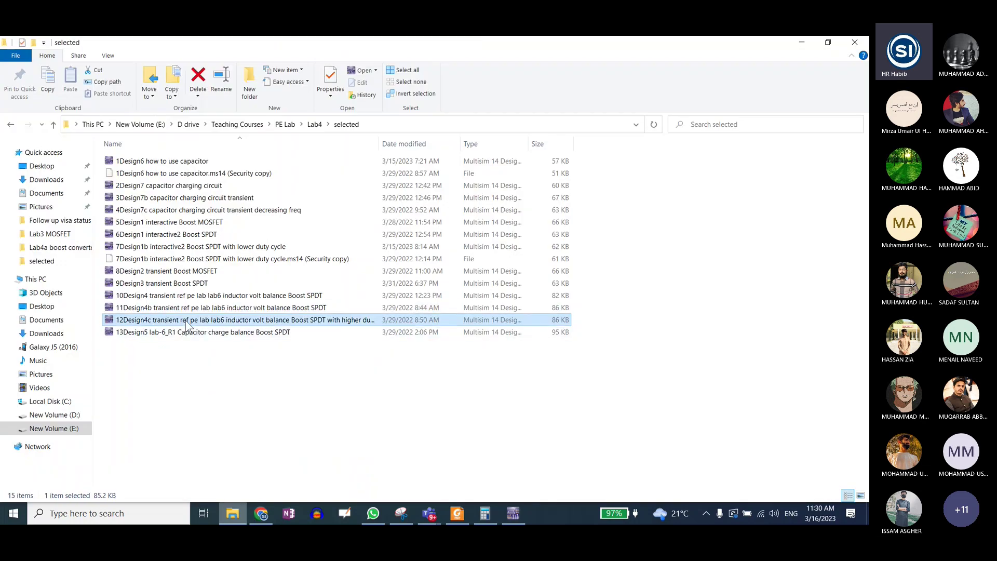
pyautogui.moveTo(466, 381); pyautogui.dragTo(405, 382)
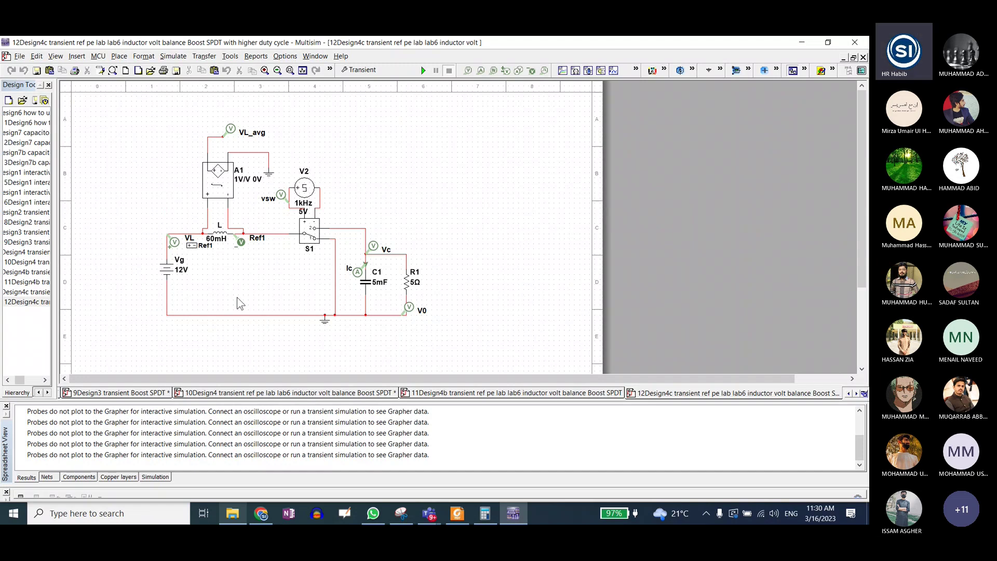
# Widen the Name column in File Explorer to read the full design names, and return to the 10Design4 schematic in Multisim
pyautogui.click(233, 513)
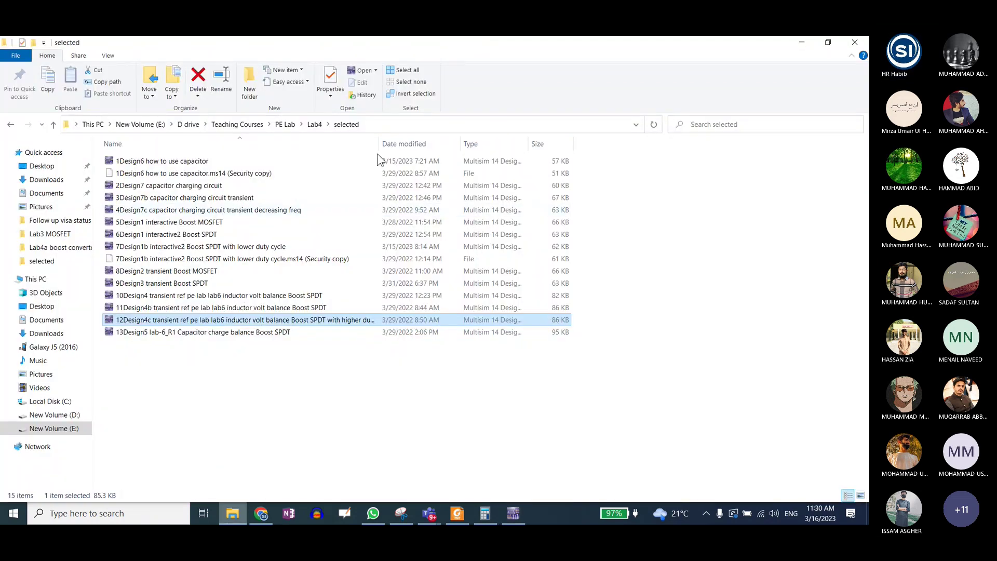
pyautogui.moveTo(378, 144); pyautogui.dragTo(464, 145)
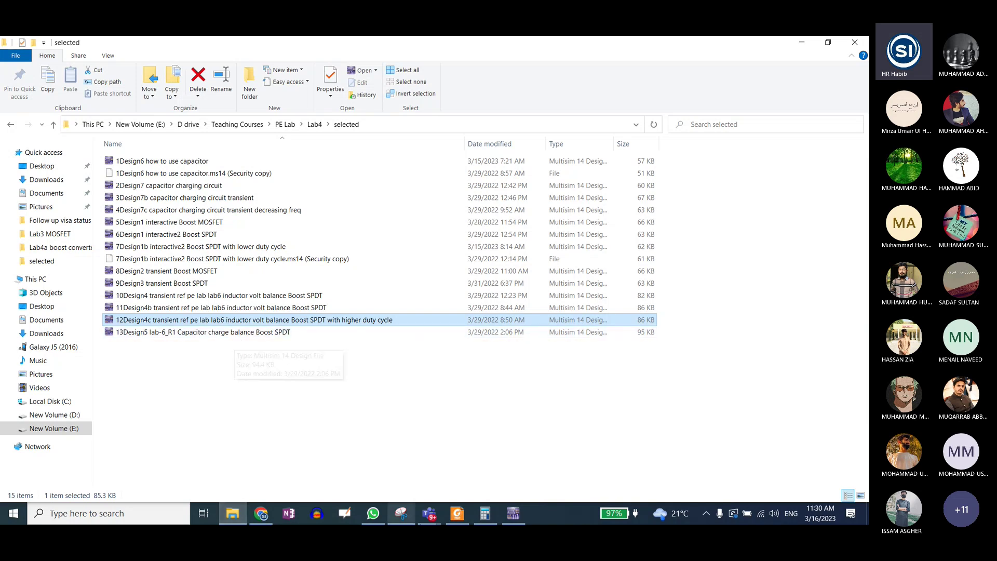
pyautogui.click(507, 522)
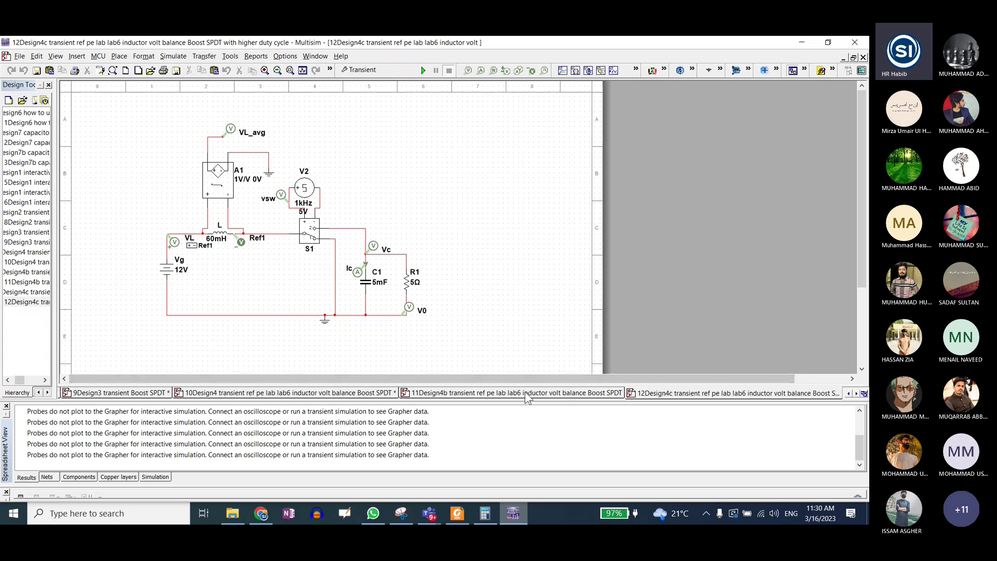
pyautogui.click(365, 393)
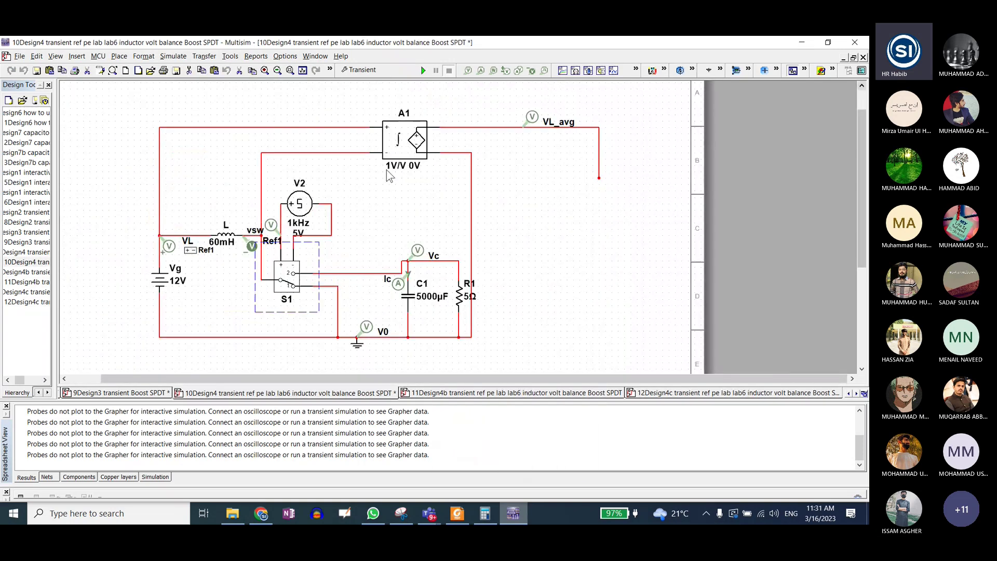
# Rerun the transient simulation, arrange the graph and cursor windows beside the schematic, and display VL together with VL_avg
pyautogui.click(422, 70)
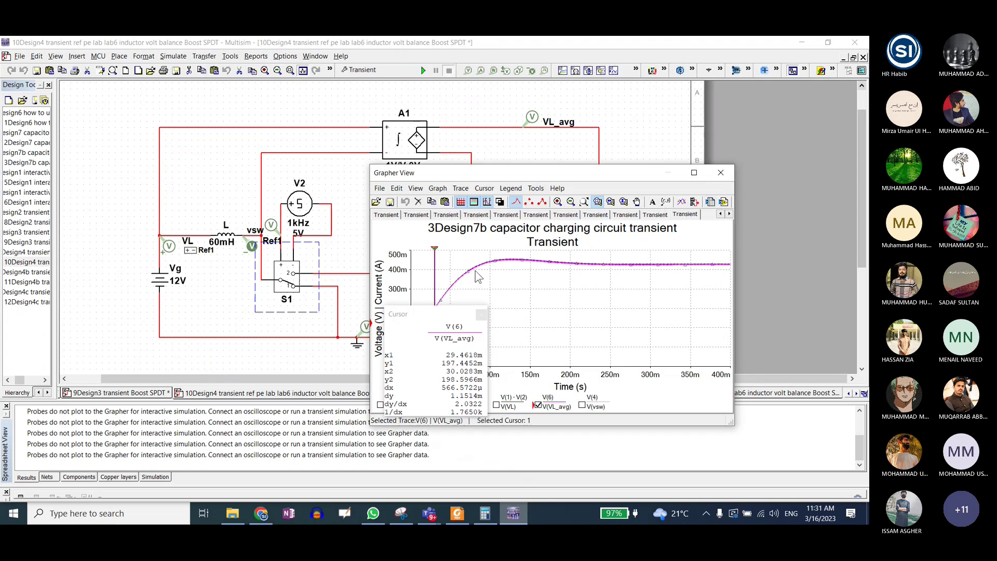
pyautogui.moveTo(538, 177); pyautogui.dragTo(625, 101)
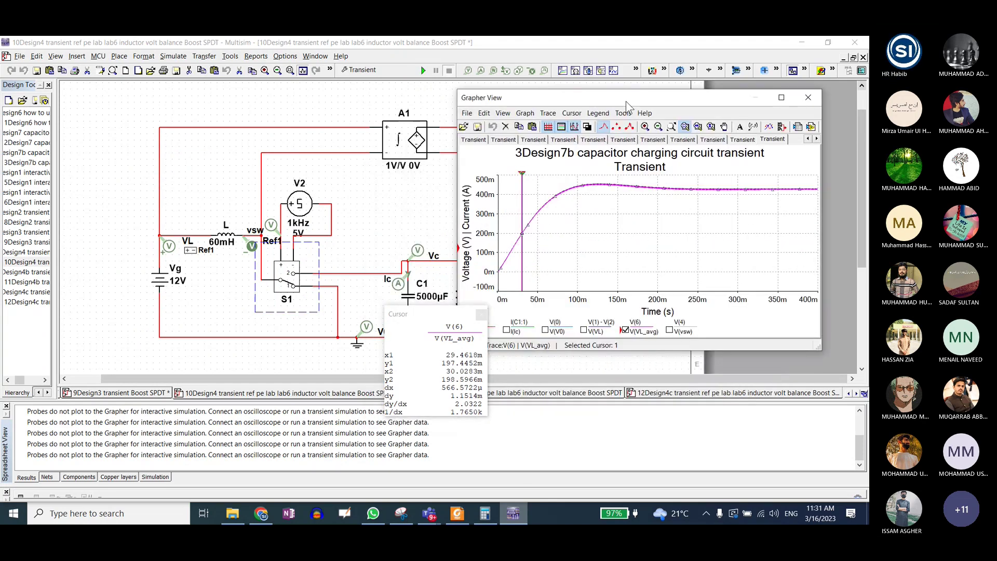
pyautogui.moveTo(441, 310); pyautogui.dragTo(381, 339)
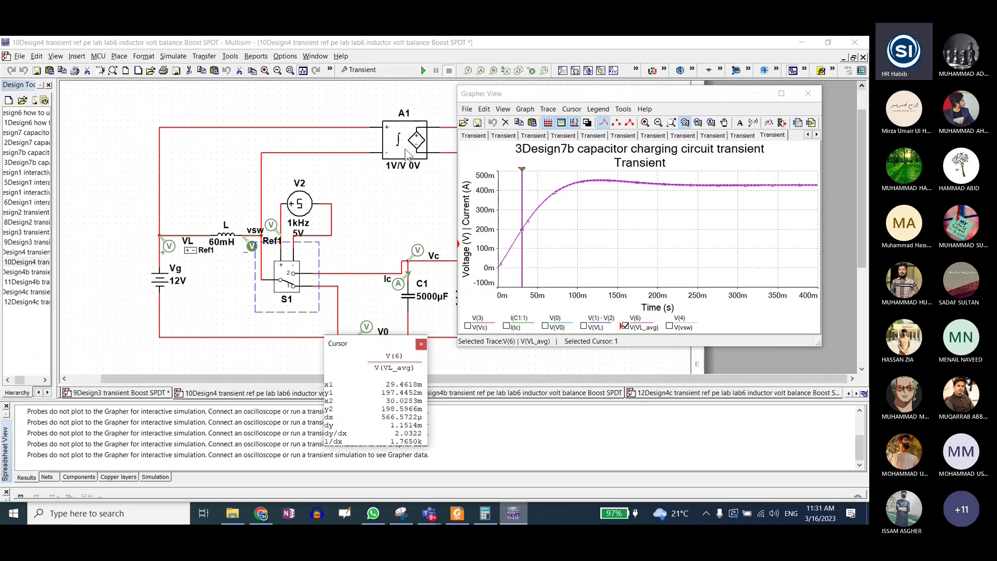
pyautogui.click(672, 123)
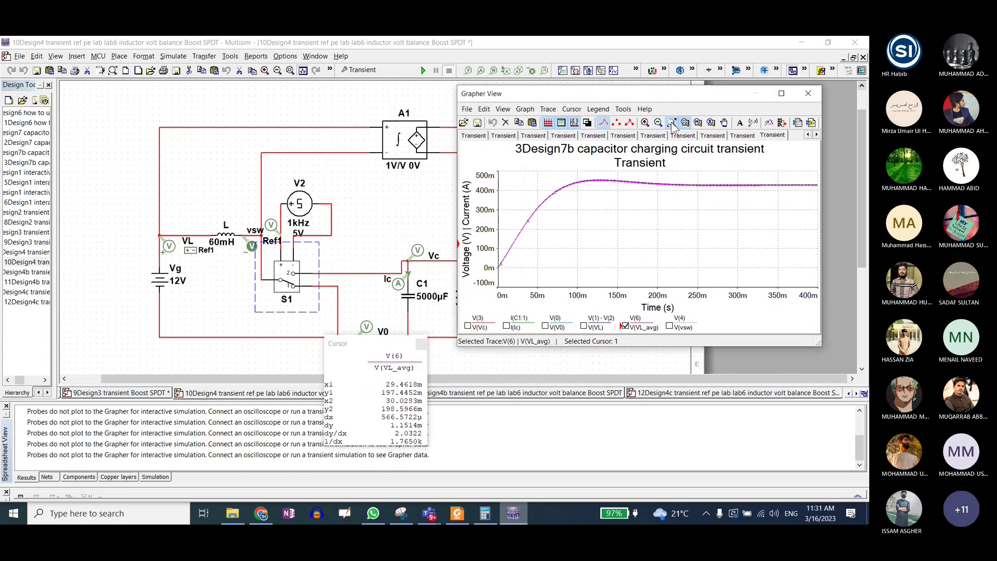
pyautogui.click(584, 326)
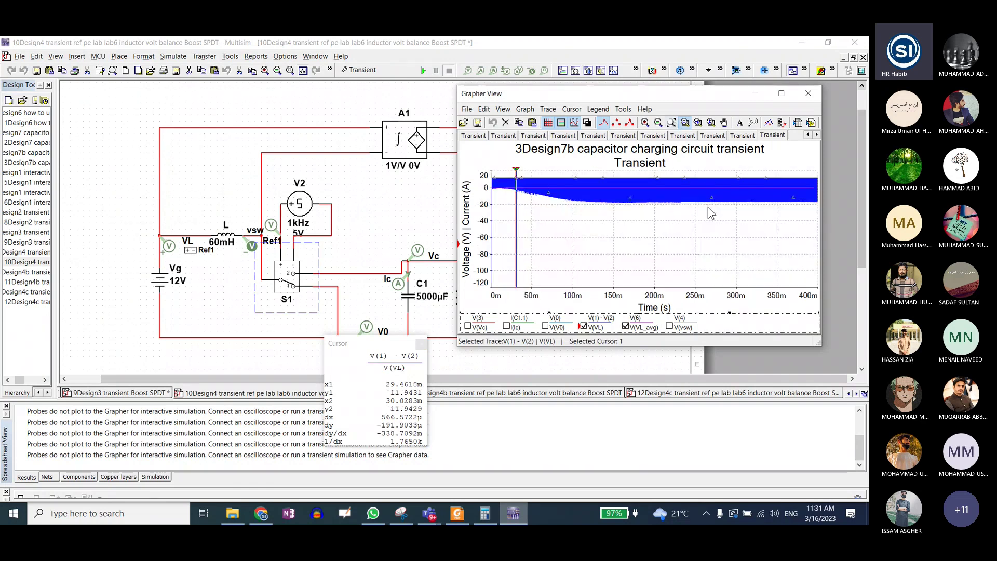
# Set the duty cycle of clock source V2 to 80% and rerun the transient simulation
pyautogui.doubleClick(305, 204)
pyautogui.press('Tab')
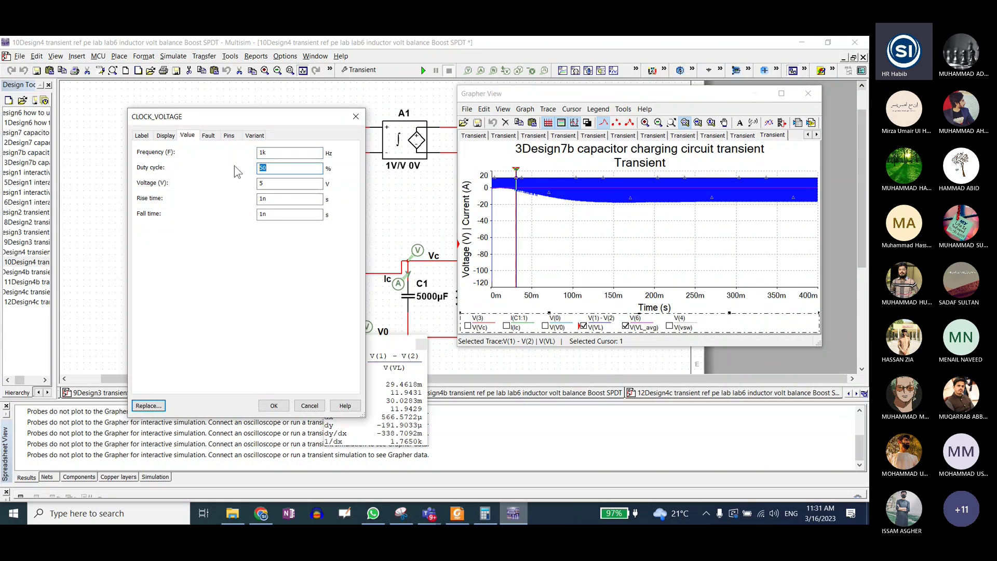
pyautogui.write('80')
pyautogui.click(271, 404)
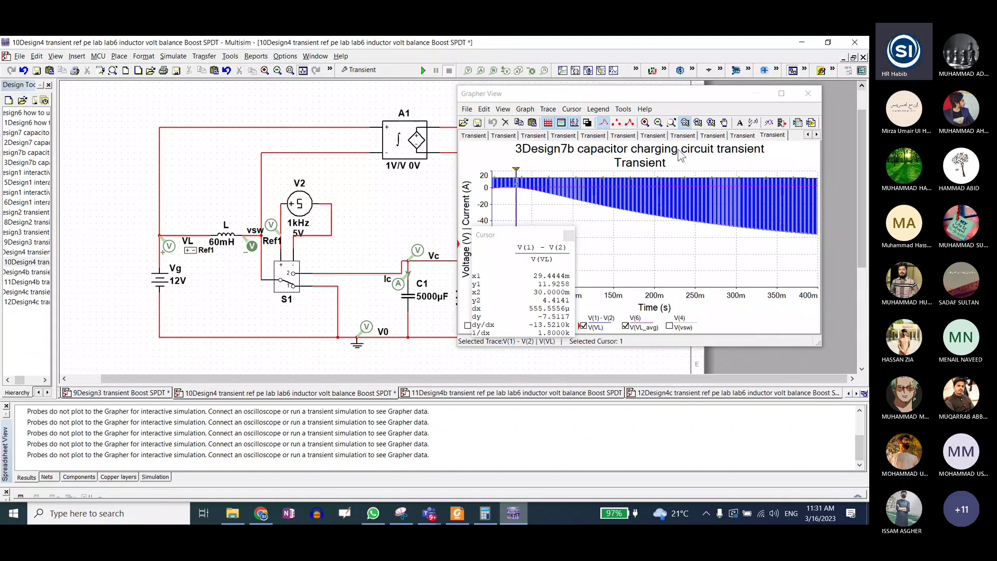
# Zoom the graph in on the VL pulses between about 374.6 and 377 ms and move the cursor readout off the plot
pyautogui.click(673, 123)
pyautogui.click(802, 187)
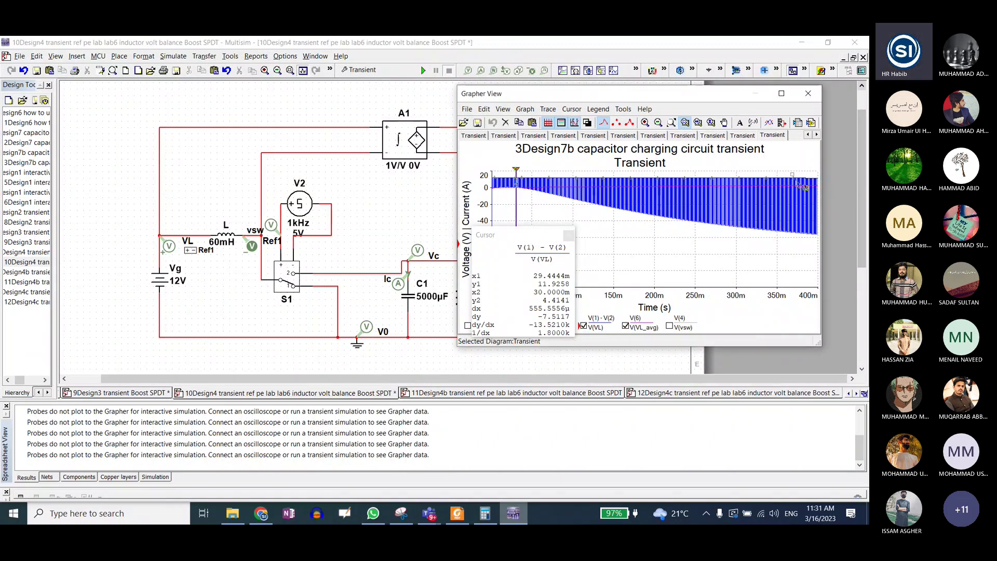
pyautogui.moveTo(803, 187); pyautogui.dragTo(804, 188)
pyautogui.moveTo(633, 177); pyautogui.dragTo(668, 273)
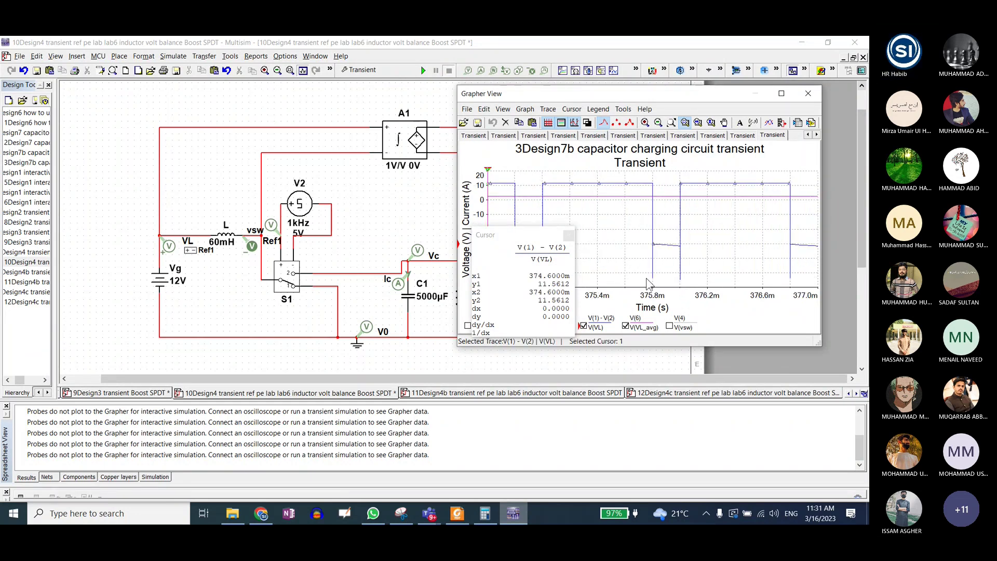
pyautogui.moveTo(518, 228); pyautogui.dragTo(398, 176)
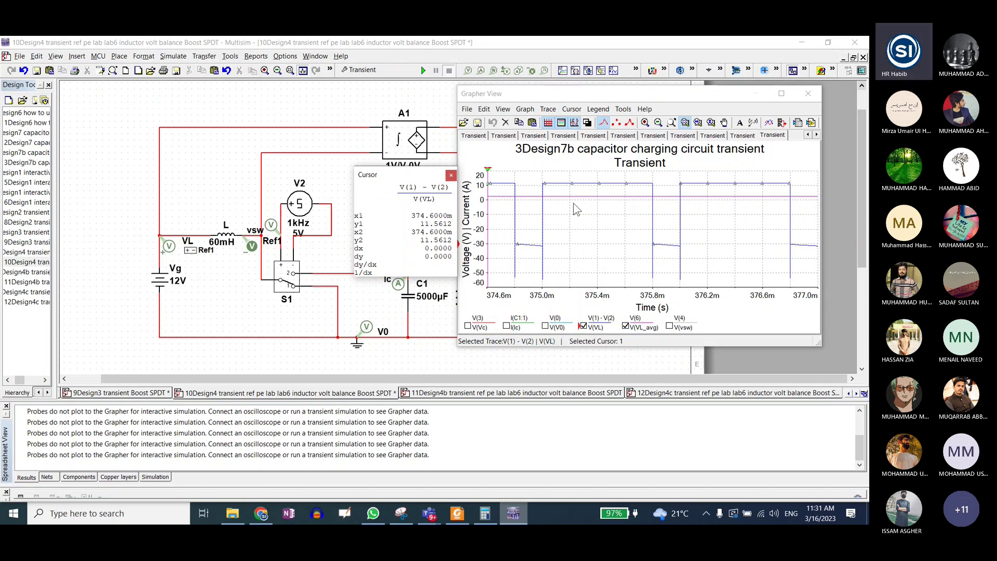
# Place the cursors at about 375.37 and 375.91 ms to read VL's high and low levels
pyautogui.click(575, 125)
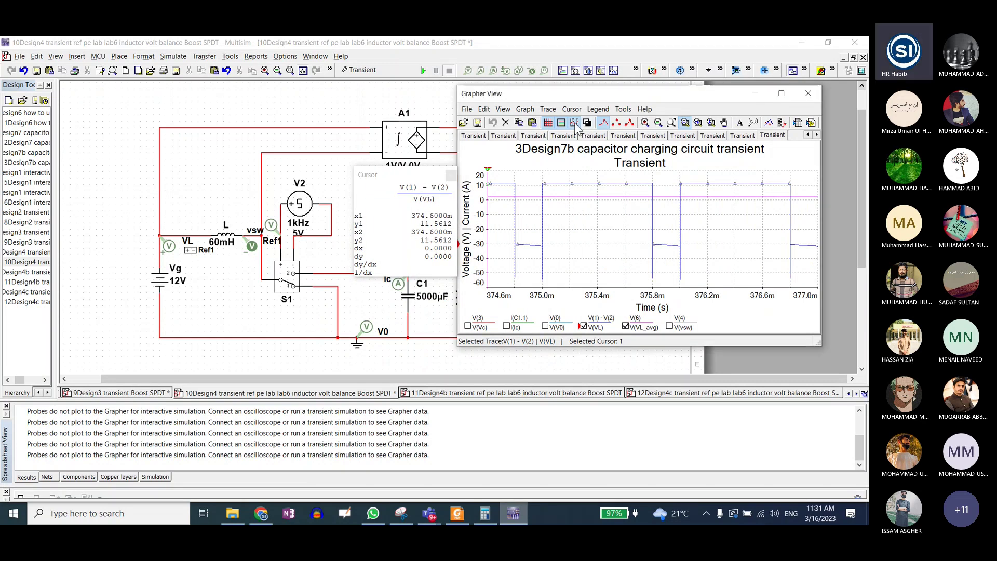
pyautogui.moveTo(488, 172); pyautogui.dragTo(578, 175)
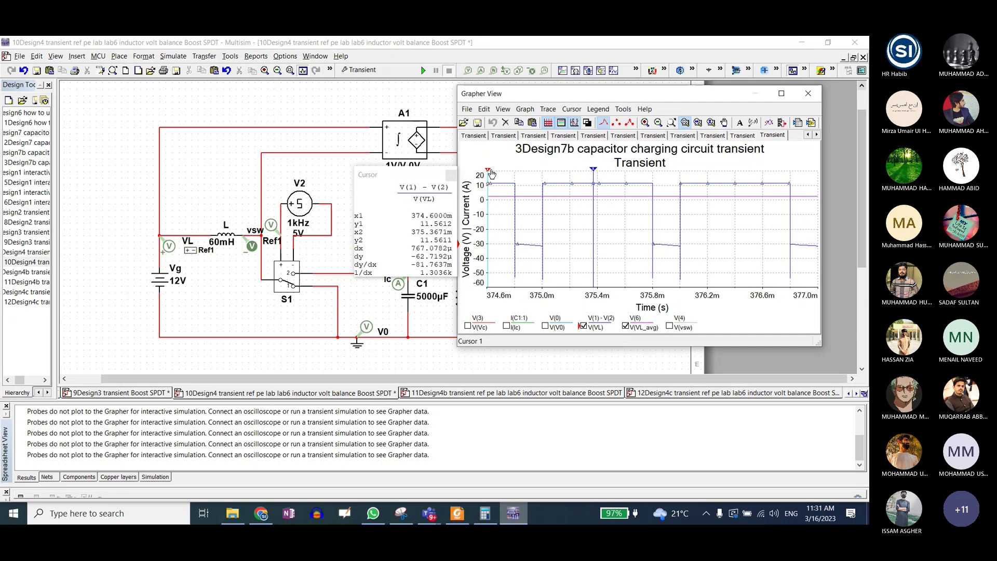
pyautogui.click(668, 244)
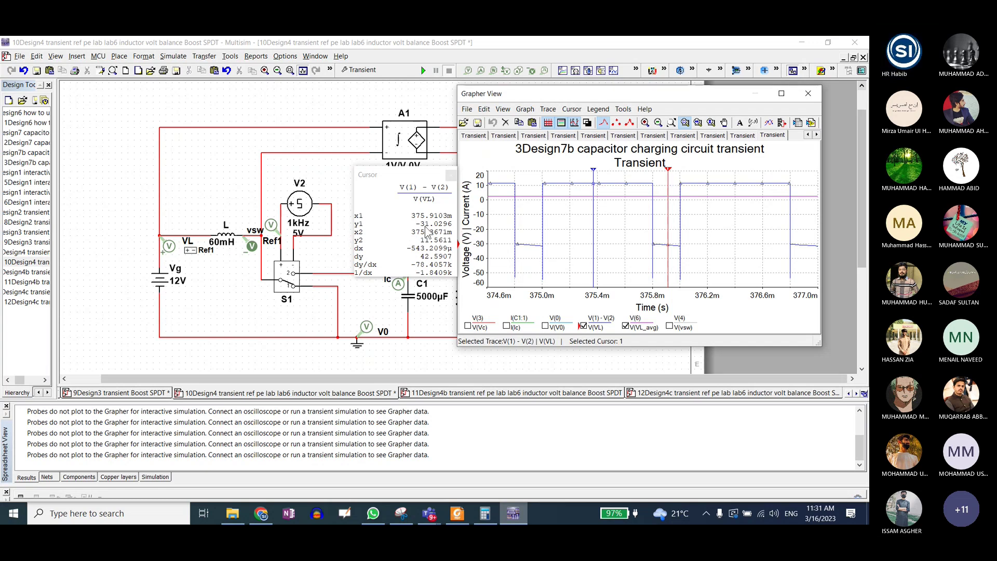
# Switch to Calculator and compute the duration of VL's high interval as 375.8 − 375
pyautogui.click(485, 512)
pyautogui.click(200, 268)
pyautogui.click(613, 263)
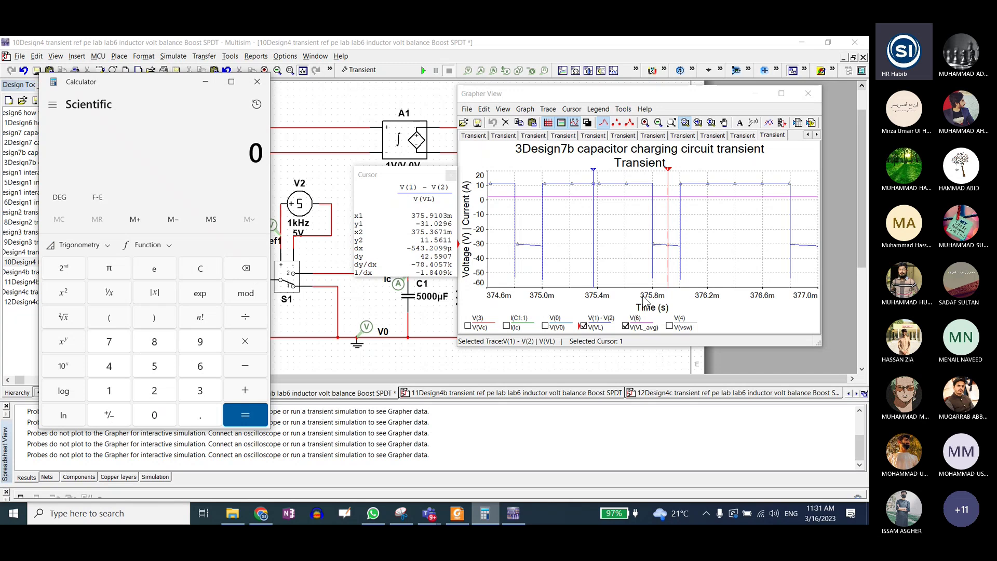
pyautogui.write('3')
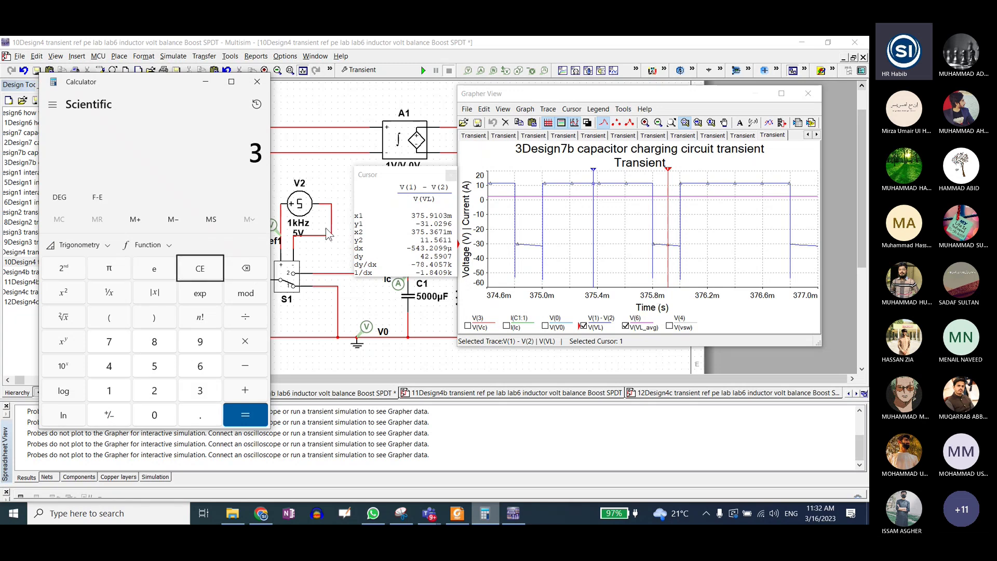
pyautogui.write('75.8')
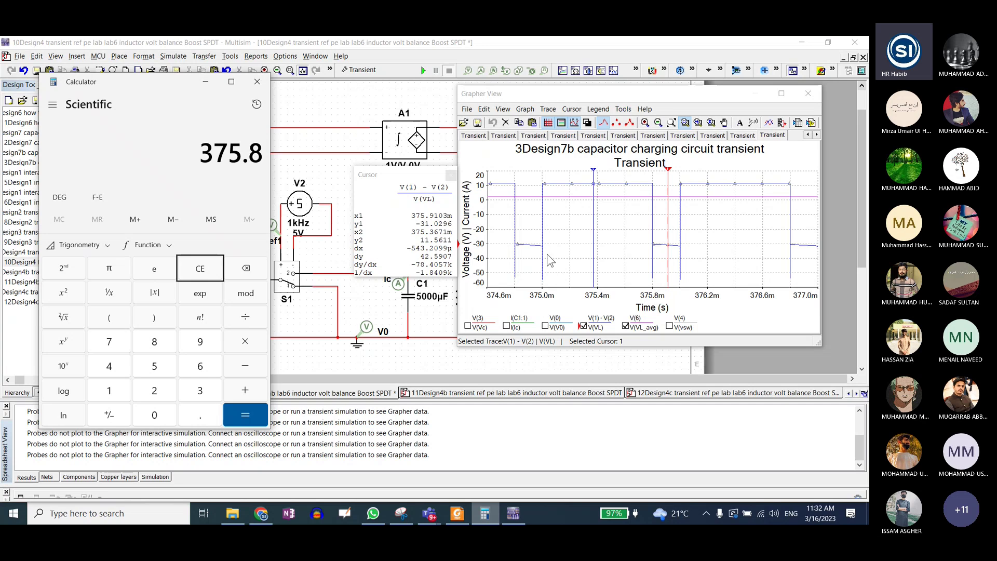
pyautogui.write('375')
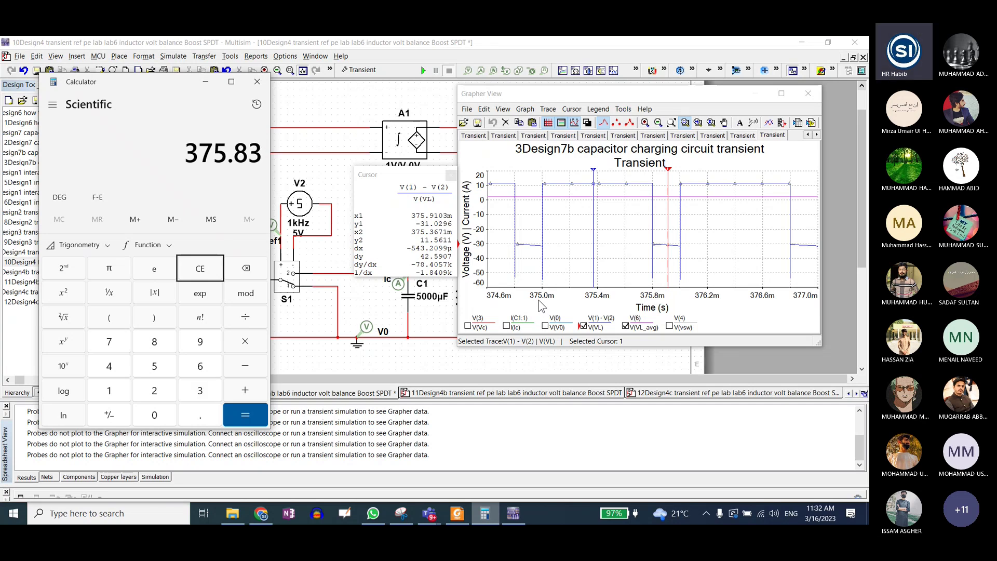
pyautogui.press('BackSpace')
pyautogui.press('BackSpace')
pyautogui.press('BackSpace')
pyautogui.press('-')
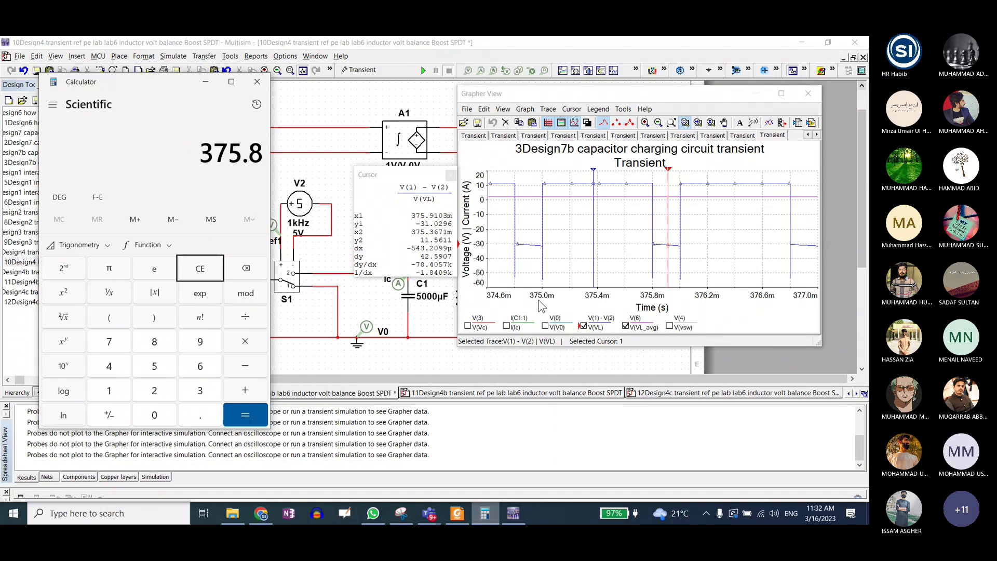
pyautogui.write('375')
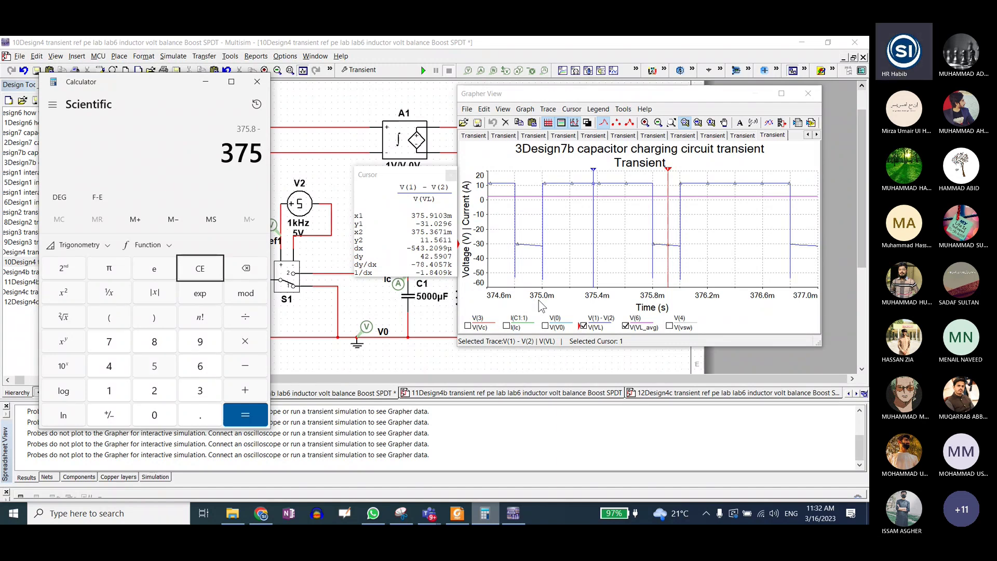
pyautogui.press('Return')
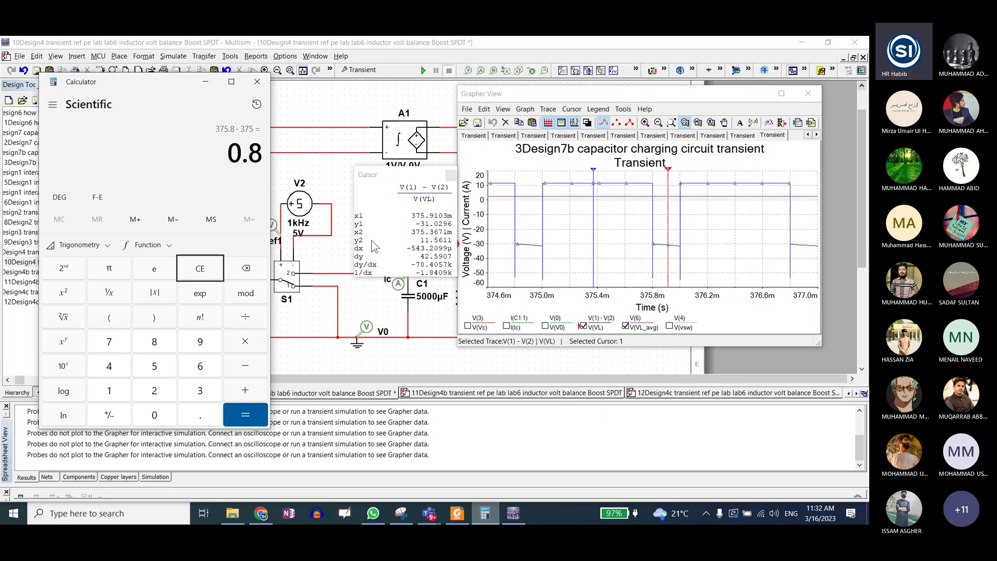
# Multiply the high-interval duration by 11.56 to get the positive volt-second area
pyautogui.press('*')
pyautogui.write('11.56')
pyautogui.press('Return')
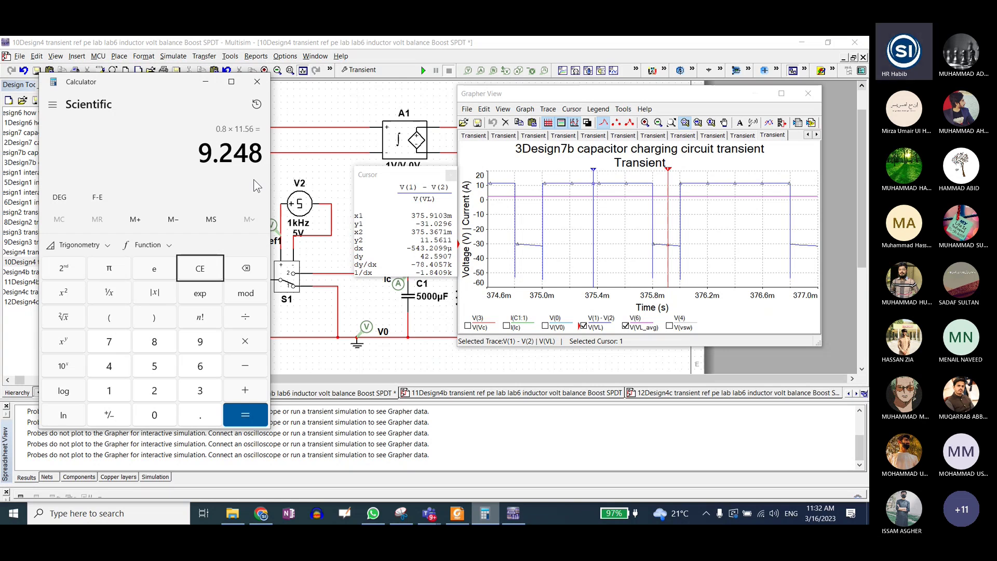
# Calculate the negative volt-second area as 31 × 0.2, and return to the full-scale VL graph in Multisim
pyautogui.click(208, 276)
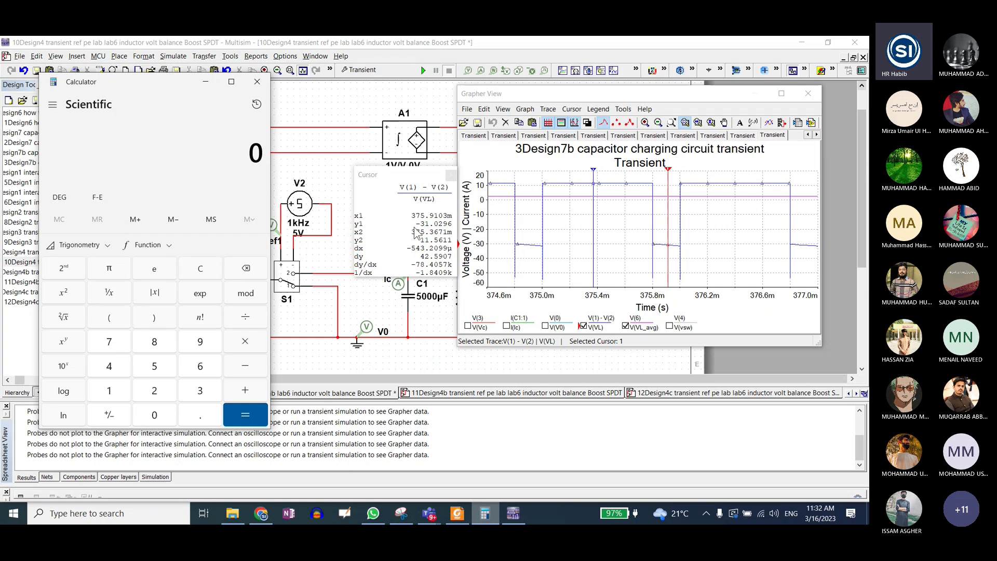
pyautogui.write('31')
pyautogui.press('*')
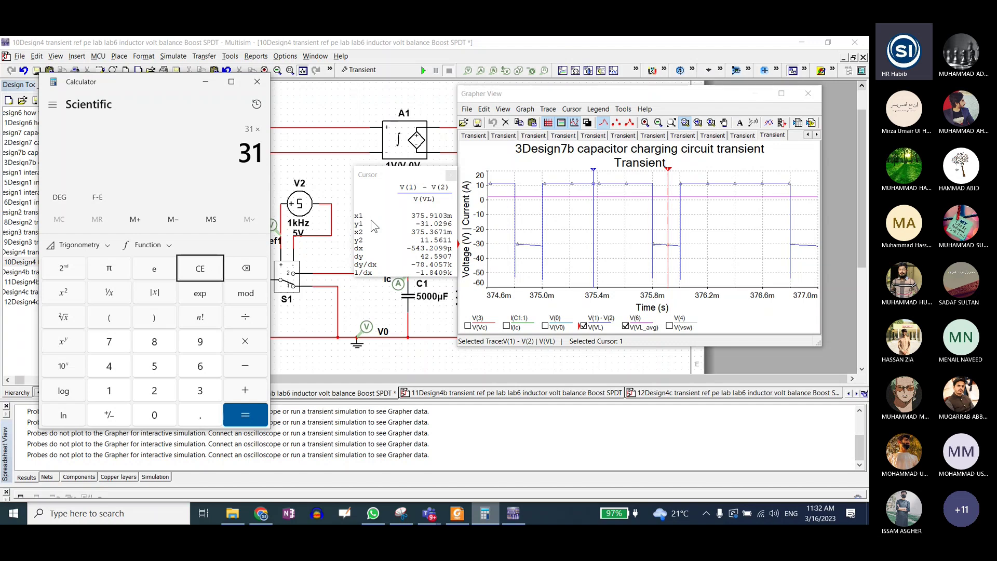
pyautogui.write('0.2')
pyautogui.press('Return')
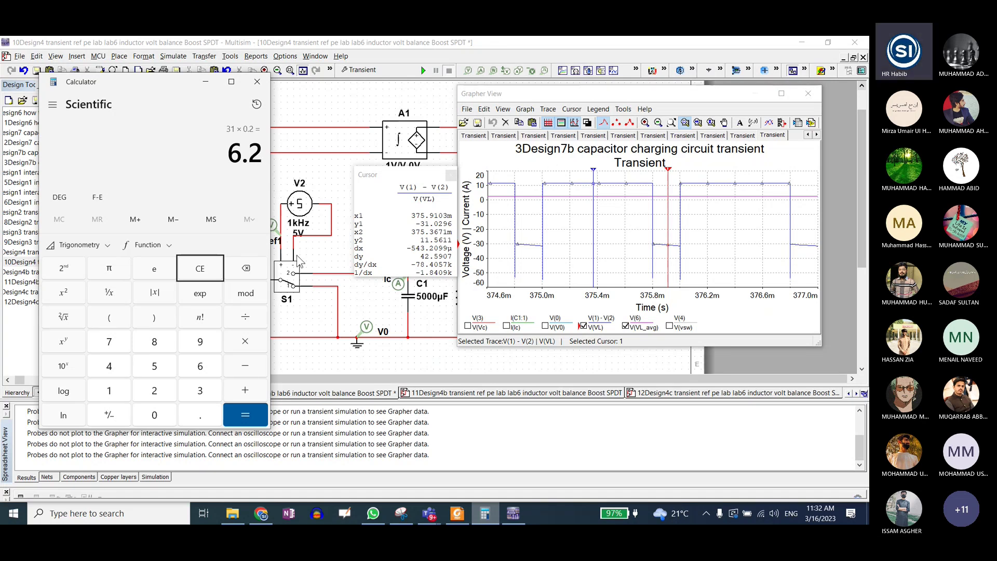
pyautogui.click(200, 269)
pyautogui.click(740, 220)
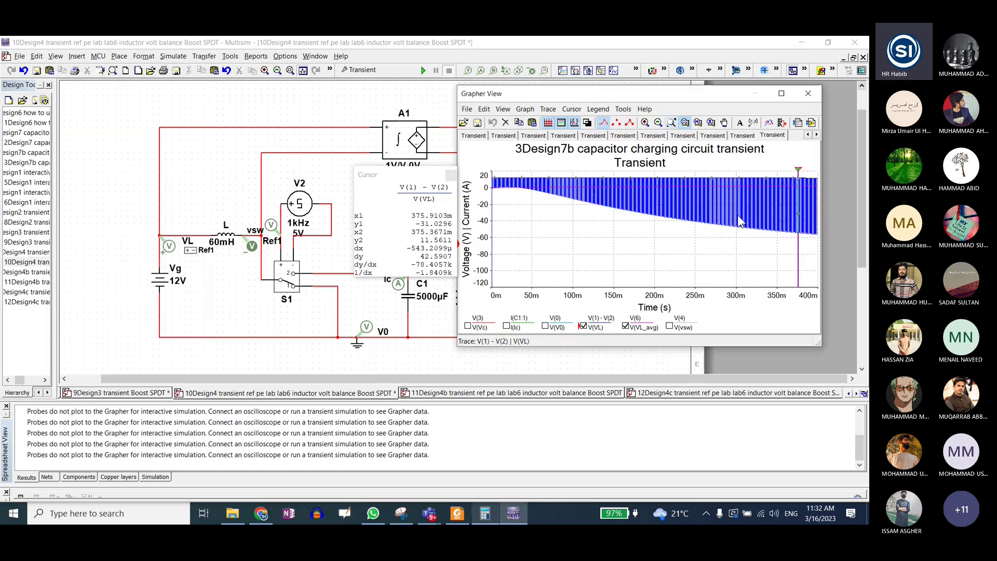
# Set the transient analysis end time to 0.8 s and rerun the simulation
pyautogui.click(823, 208)
pyautogui.click(591, 197)
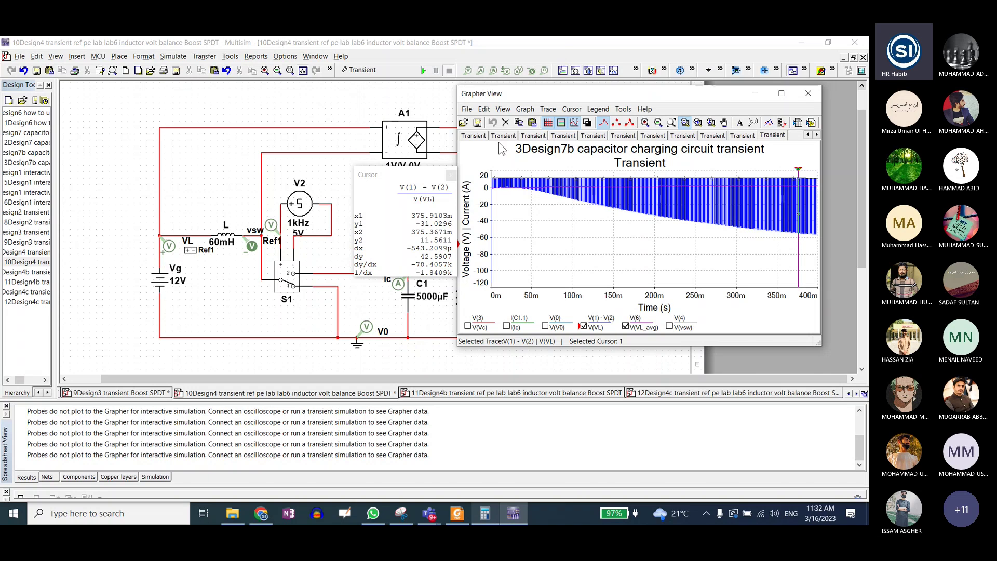
pyautogui.click(359, 70)
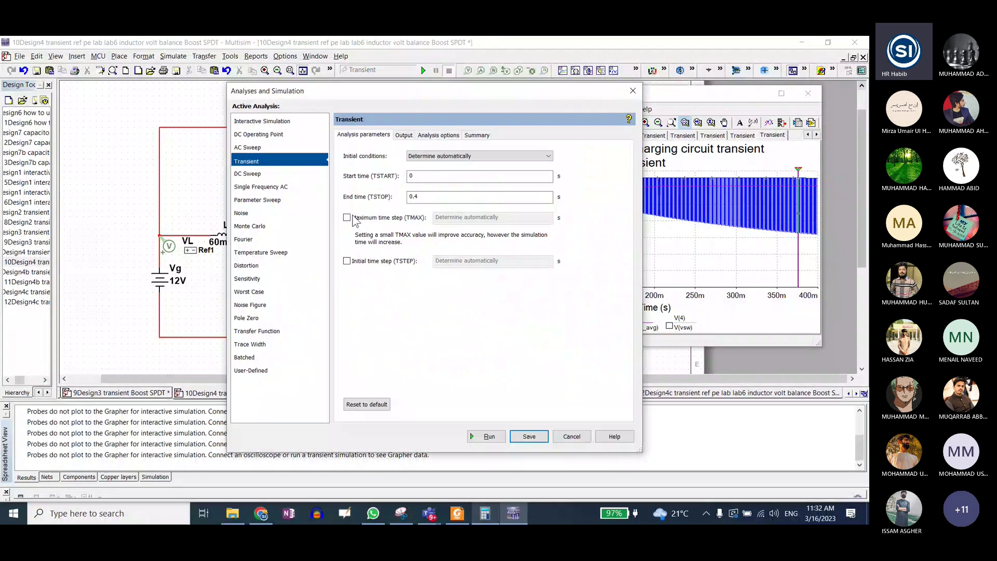
pyautogui.click(416, 196)
pyautogui.click(484, 436)
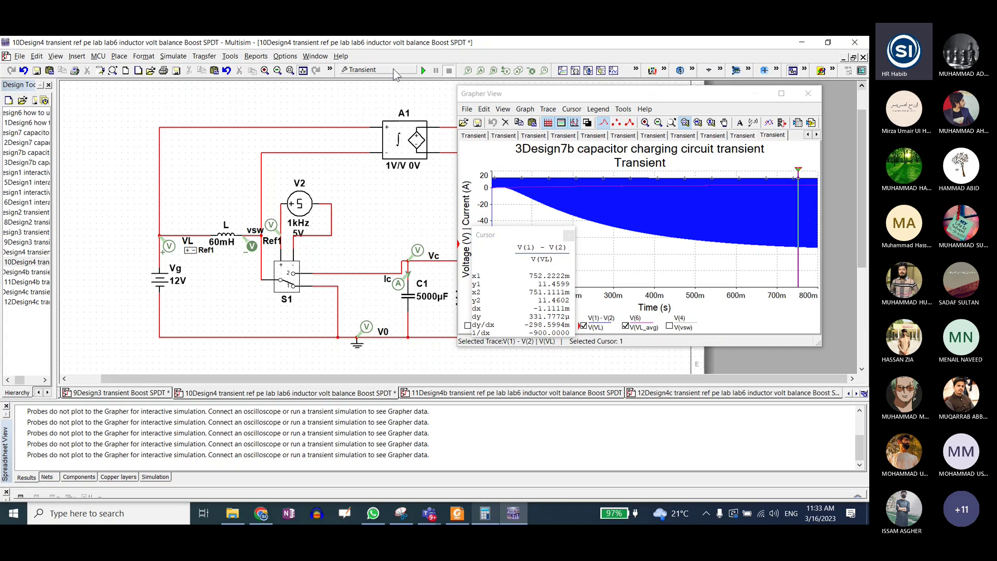
# Set the transient analysis end time to 1.6 s and rerun the simulation
pyautogui.click(362, 70)
pyautogui.doubleClick(415, 197)
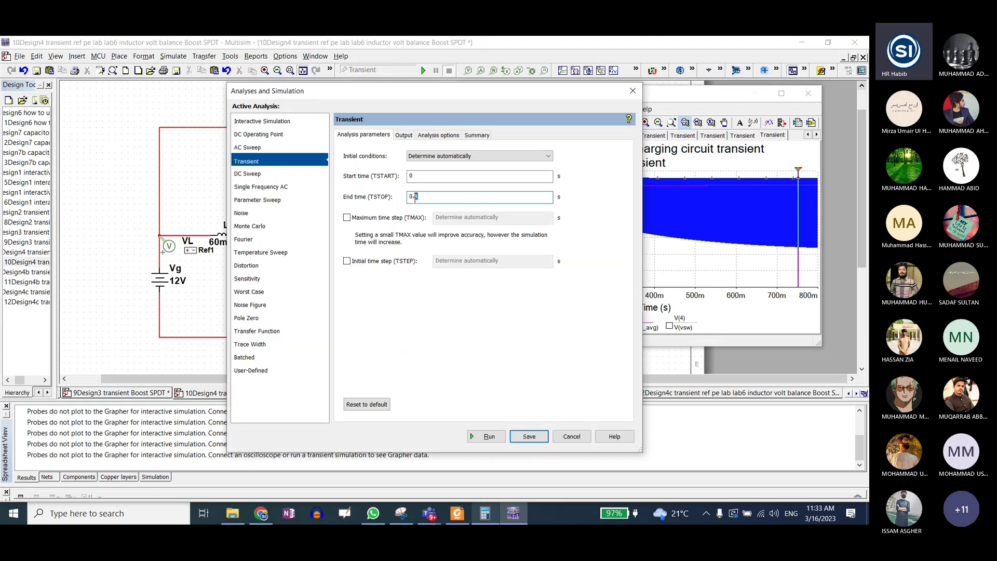
pyautogui.moveTo(415, 200); pyautogui.dragTo(405, 201)
pyautogui.write('1.5')
pyautogui.click(485, 436)
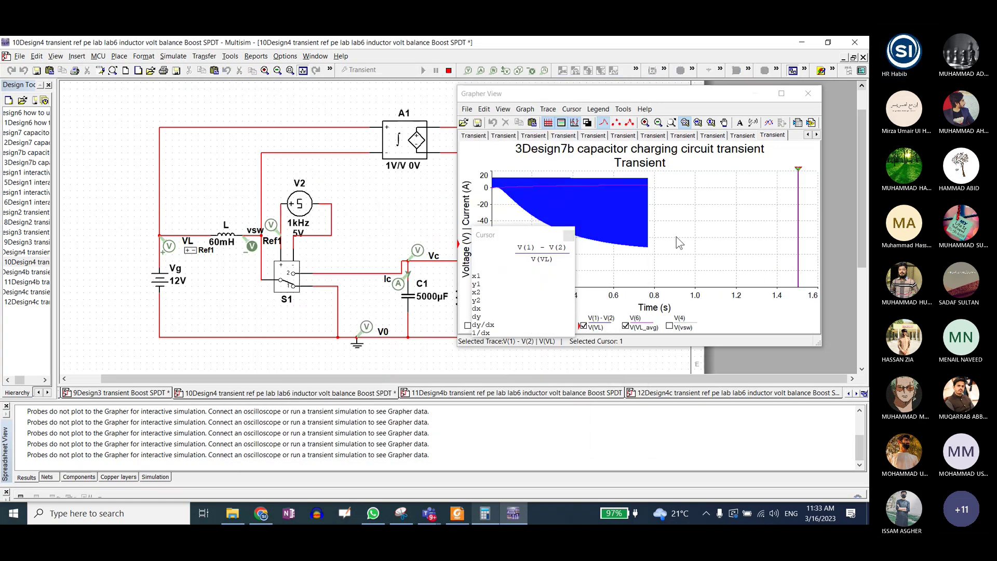
# Zoom in on a few VL cycles near 1.54 s and place the cursors at about 1.5394 s and 1.5399 s on its high and low levels
pyautogui.click(805, 179)
pyautogui.moveTo(805, 179); pyautogui.dragTo(810, 270)
pyautogui.moveTo(628, 175); pyautogui.dragTo(658, 284)
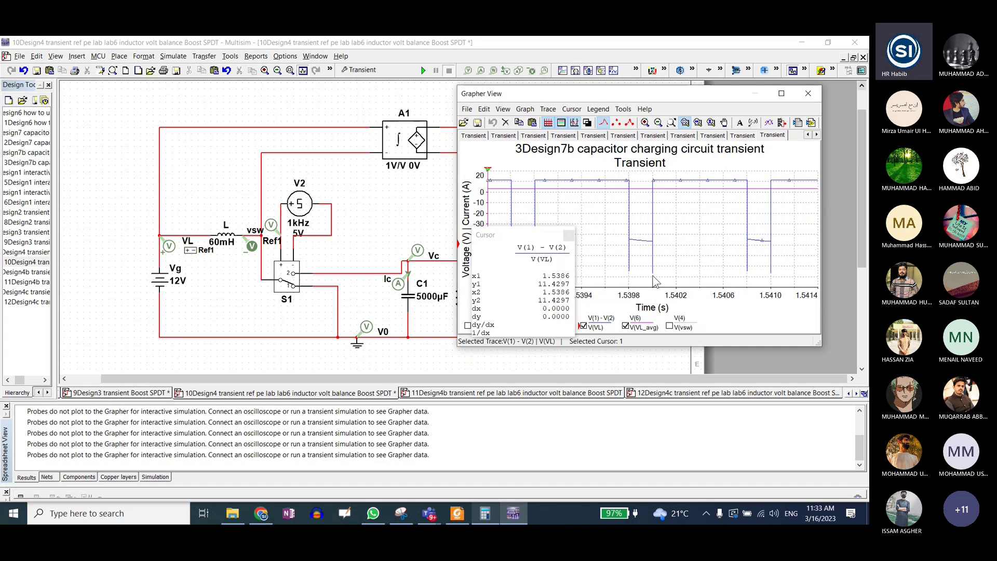
pyautogui.moveTo(522, 232); pyautogui.dragTo(389, 162)
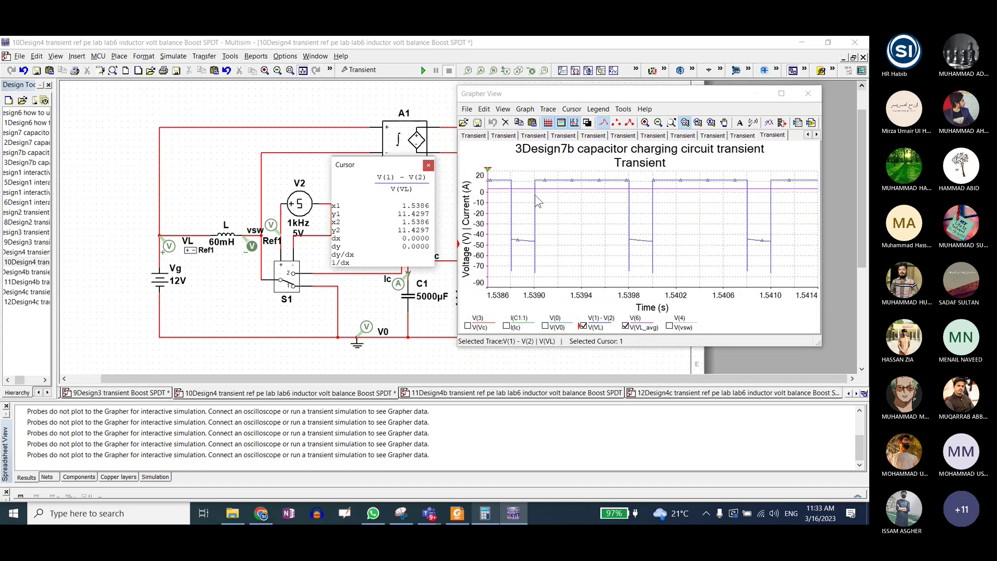
pyautogui.click(567, 136)
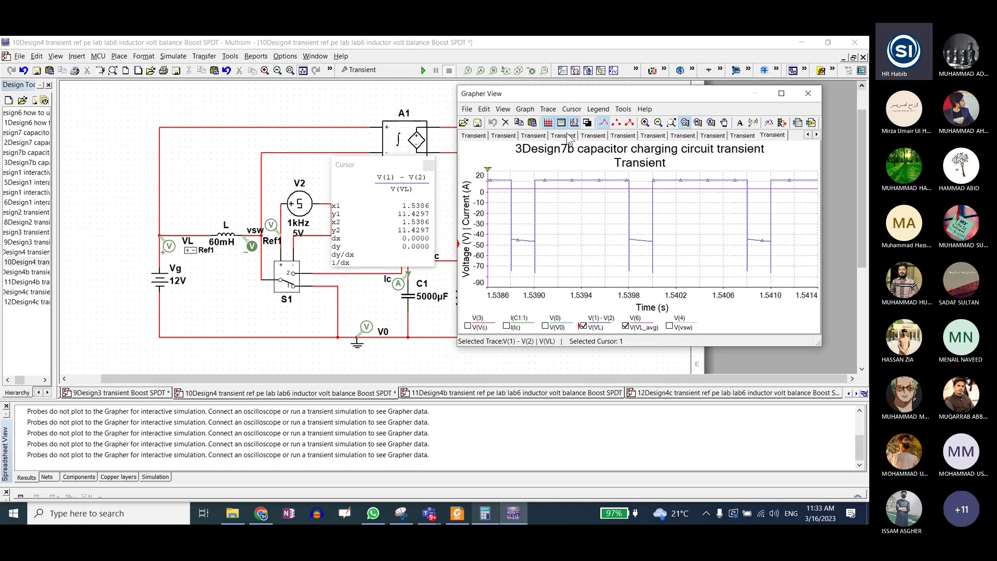
pyautogui.moveTo(492, 178); pyautogui.dragTo(574, 175)
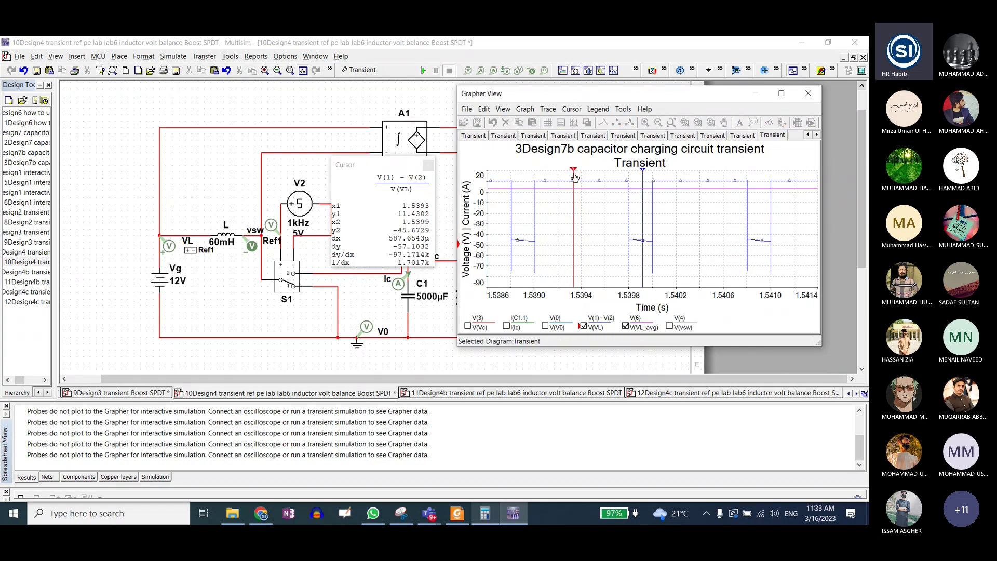
pyautogui.click(578, 177)
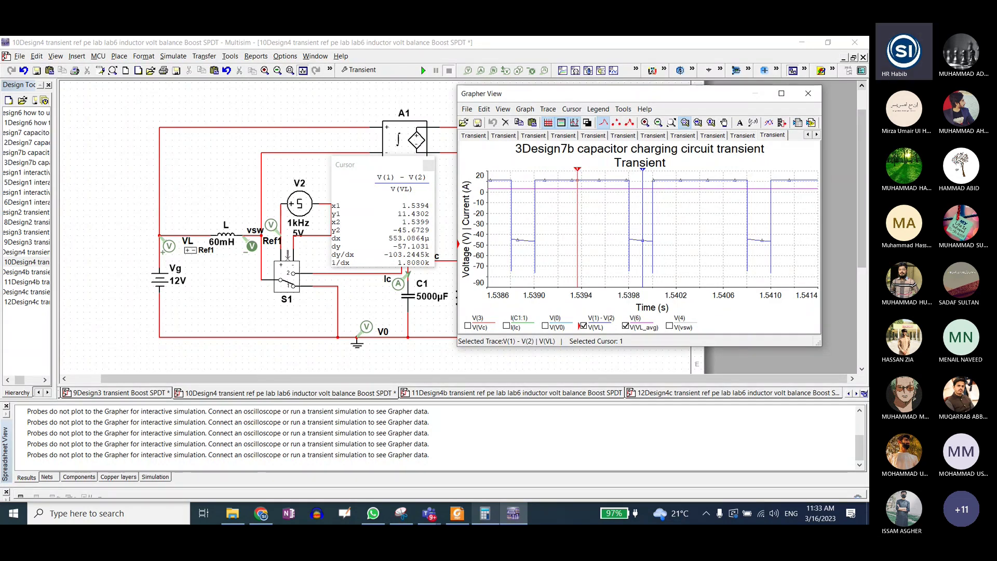
# Switch to Calculator and compute the positive volt-second area as 11.4 × 0.8
pyautogui.press('XF86Calculator')
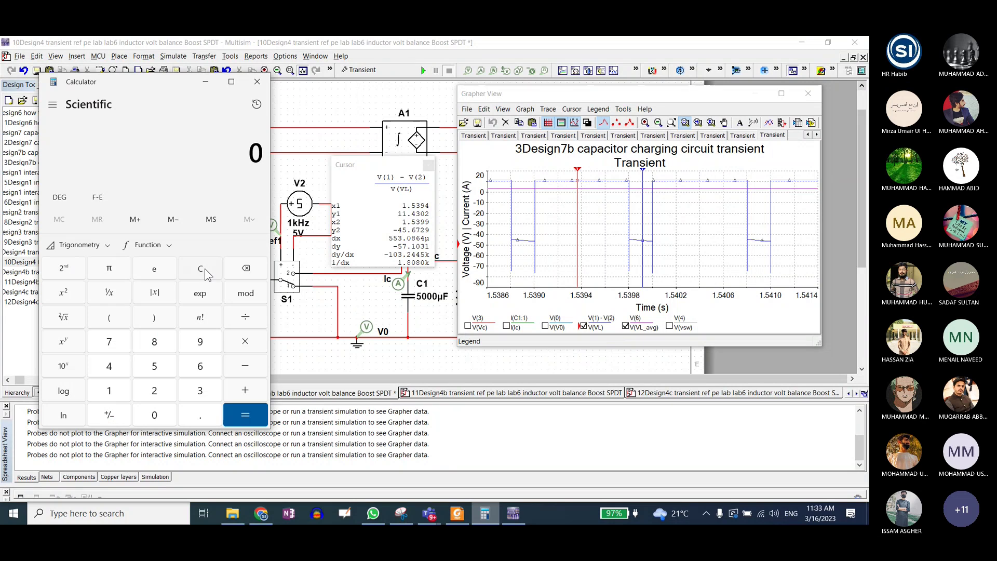
pyautogui.write('11.4*')
pyautogui.write('0.8')
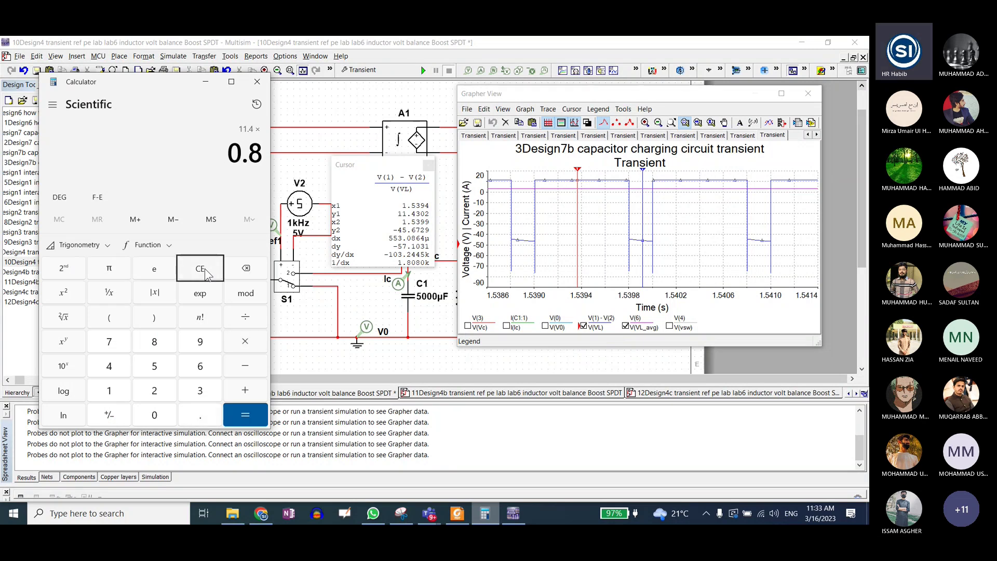
pyautogui.press('Return')
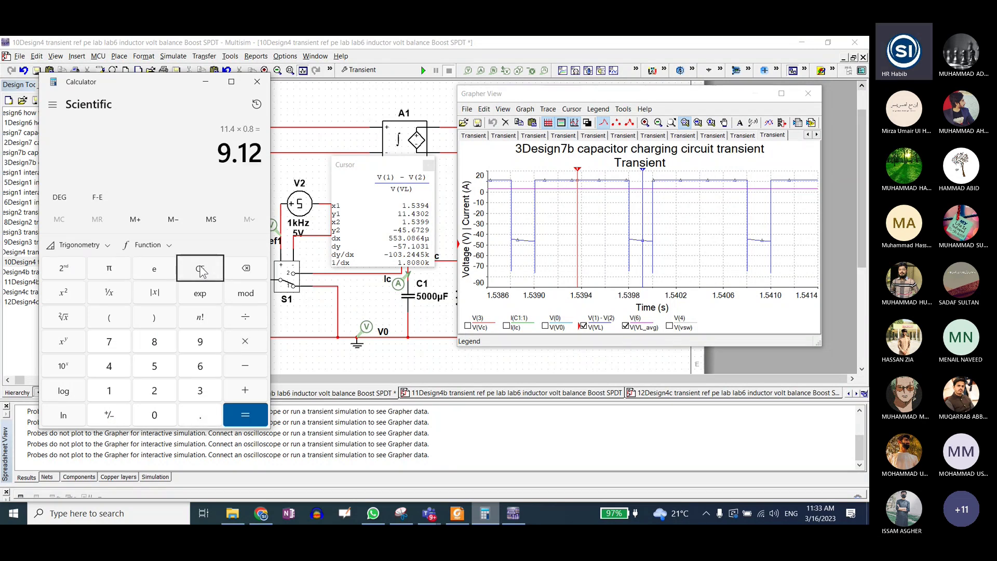
# Clear the calculation and compute the negative volt-second area as 45.6 × 0.2
pyautogui.click(201, 271)
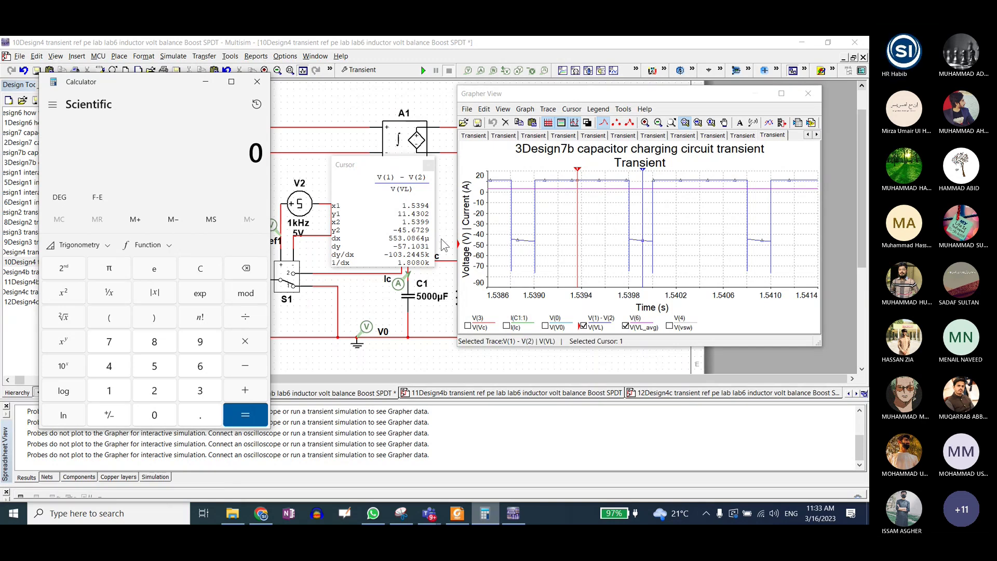
pyautogui.write('4')
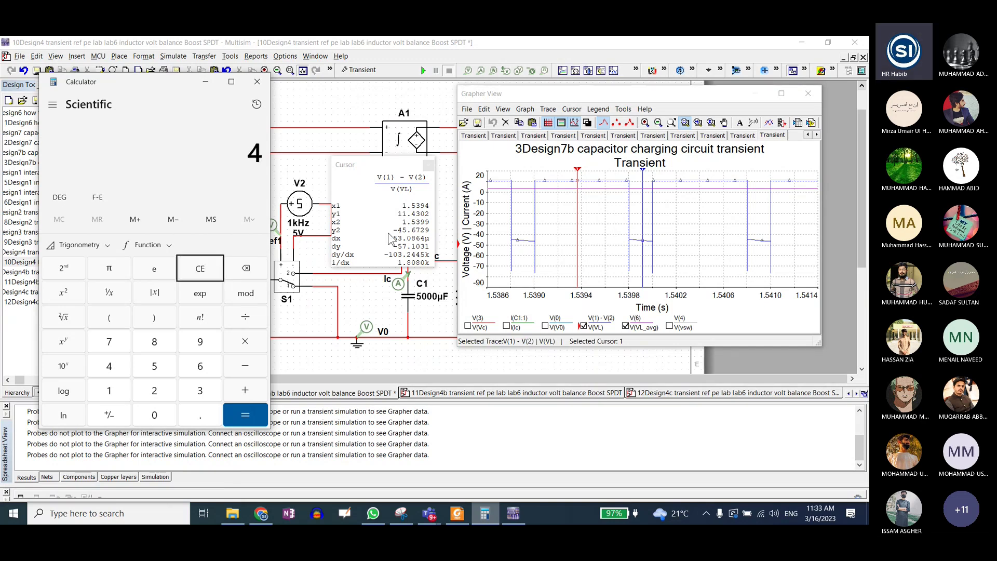
pyautogui.write('5.6*0.2')
pyautogui.press('Return')
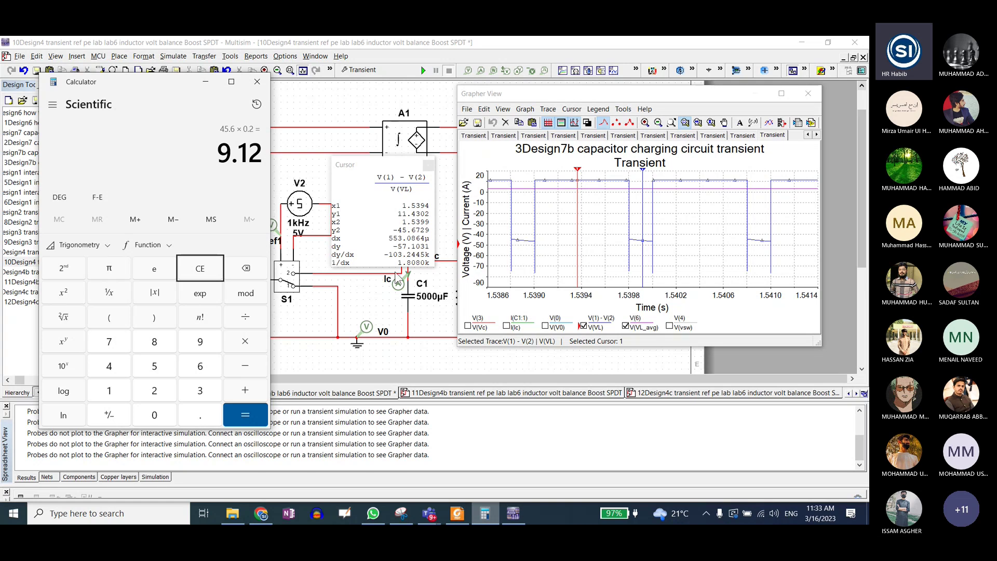
# Check the capacitor charge balance objective on the lab page in Chrome, and open 13Design5 lab-6_R1 Capacitor charge balance Boost SPDT from File Explorer
pyautogui.click(269, 520)
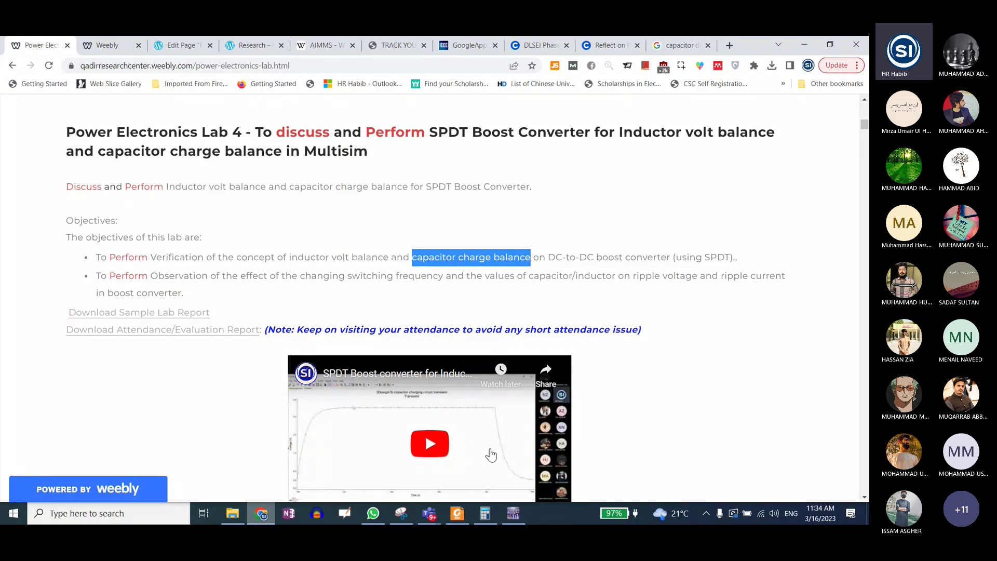
pyautogui.moveTo(412, 257); pyautogui.dragTo(469, 257)
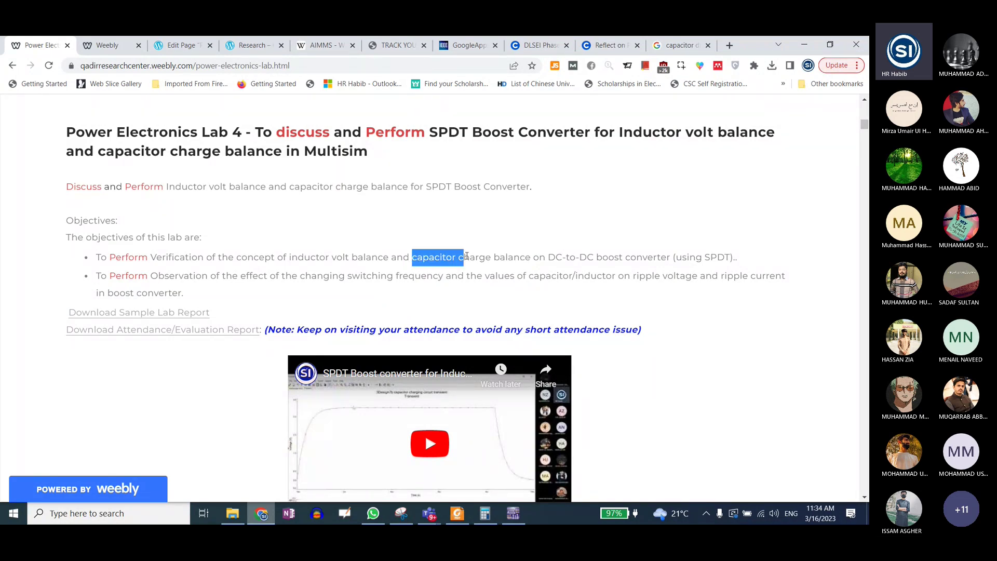
pyautogui.click(232, 514)
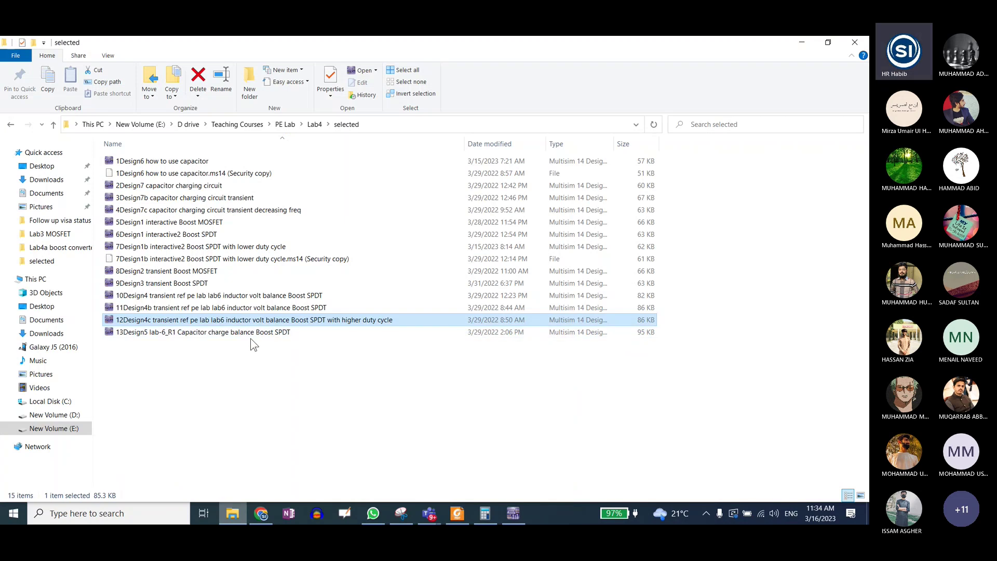
pyautogui.doubleClick(247, 334)
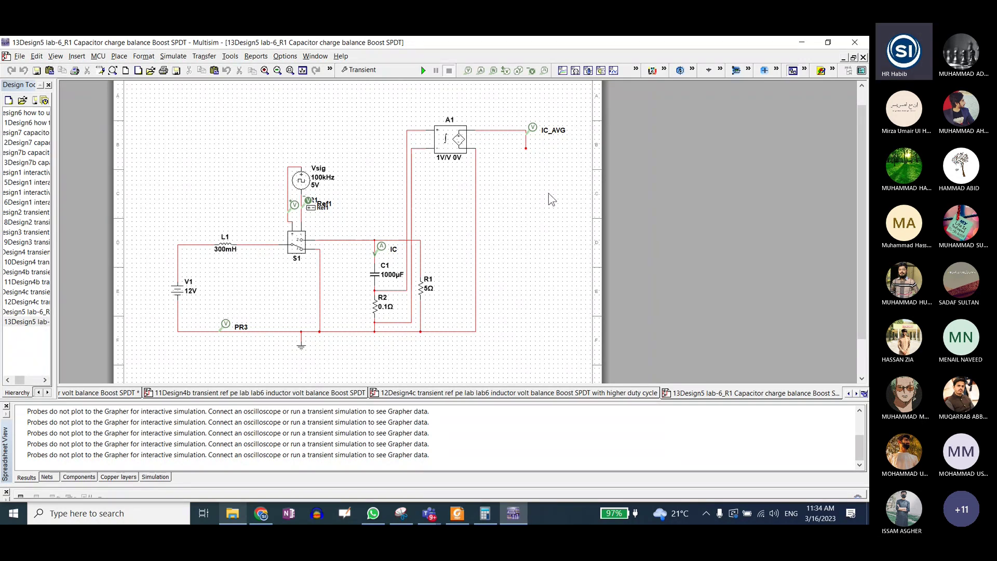
# Compare the charge balance circuit with 12Design4c, and inspect the properties of integrator A1 and resistor R2 without changing them
pyautogui.click(595, 394)
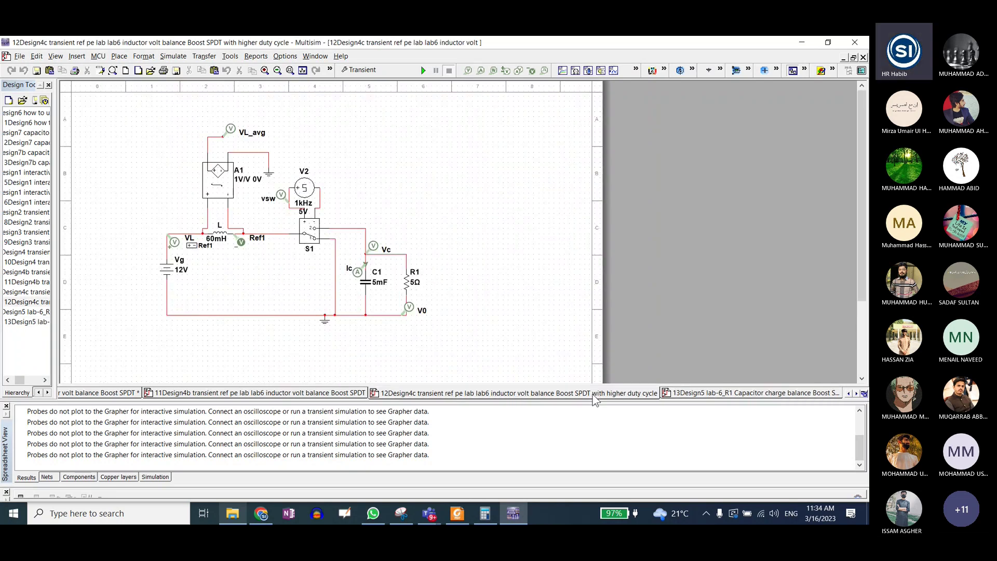
pyautogui.click(684, 396)
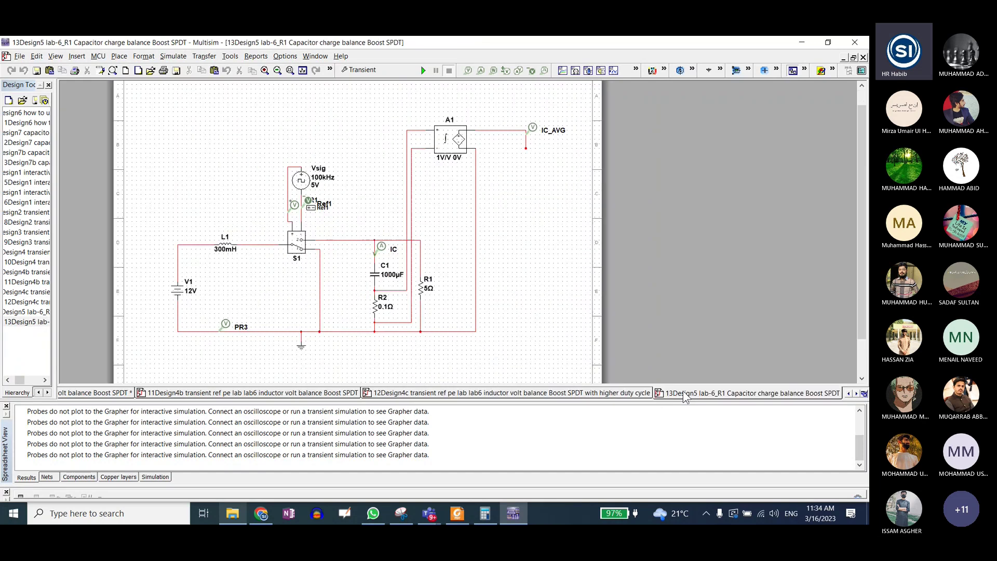
pyautogui.doubleClick(450, 147)
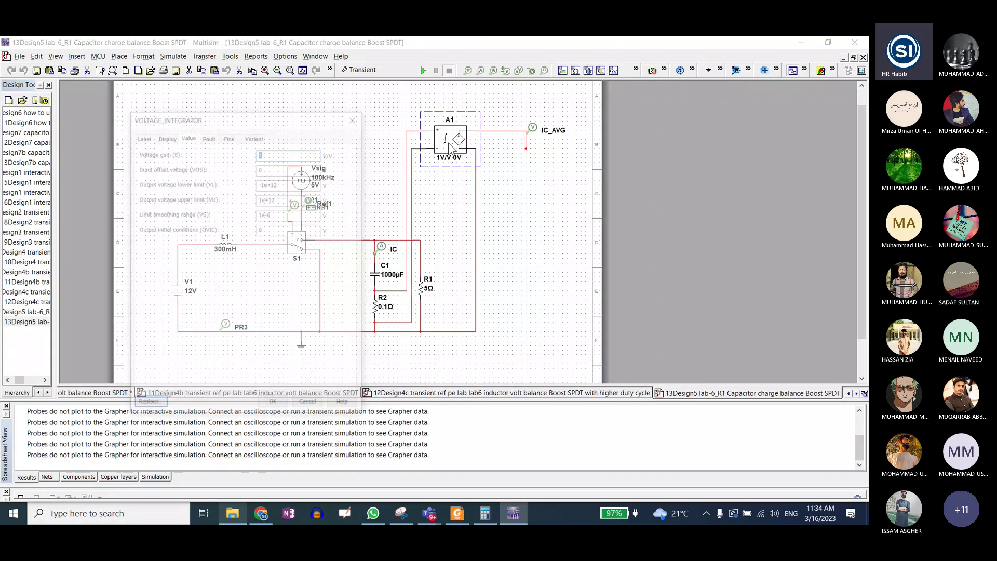
pyautogui.press('Escape')
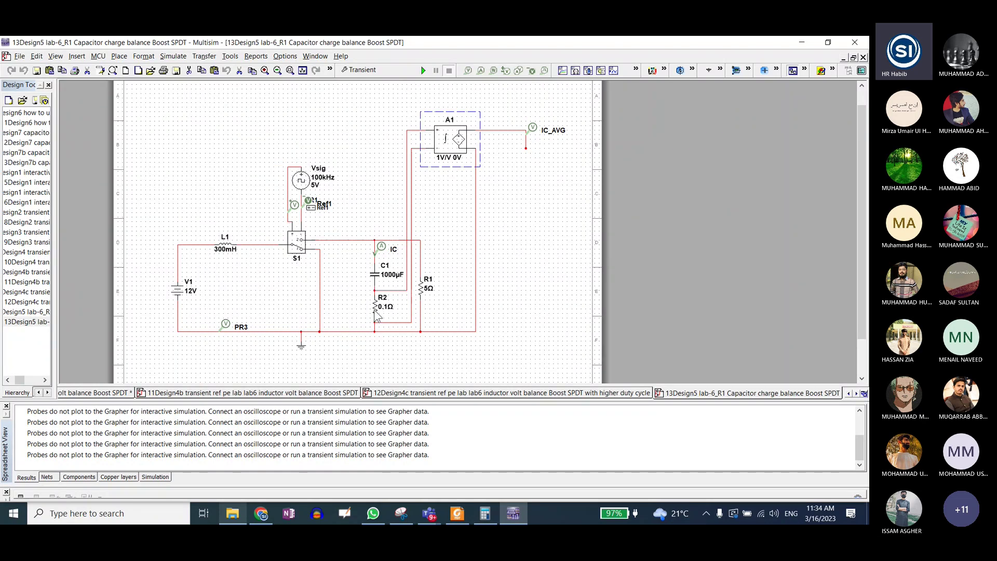
pyautogui.doubleClick(377, 311)
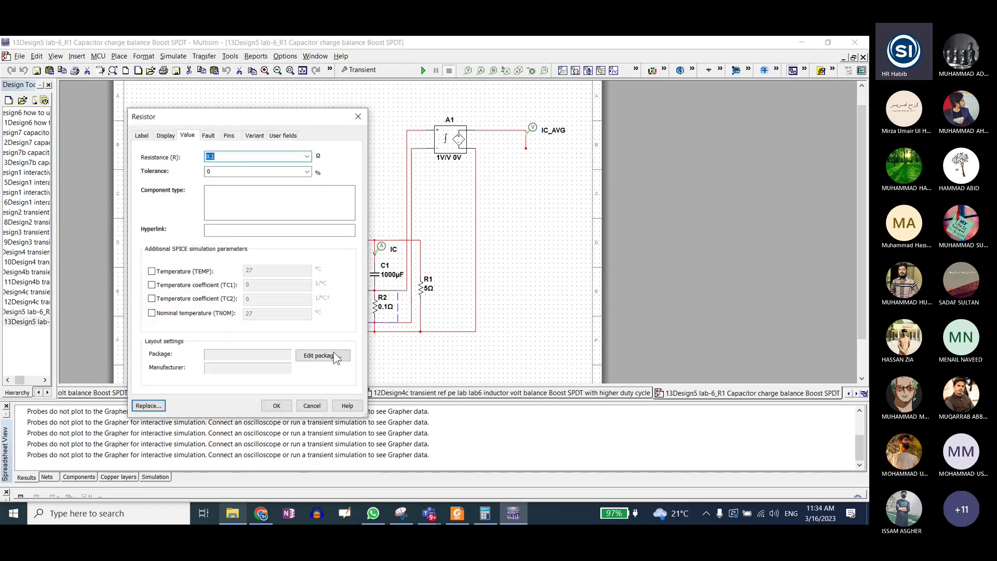
pyautogui.click(306, 407)
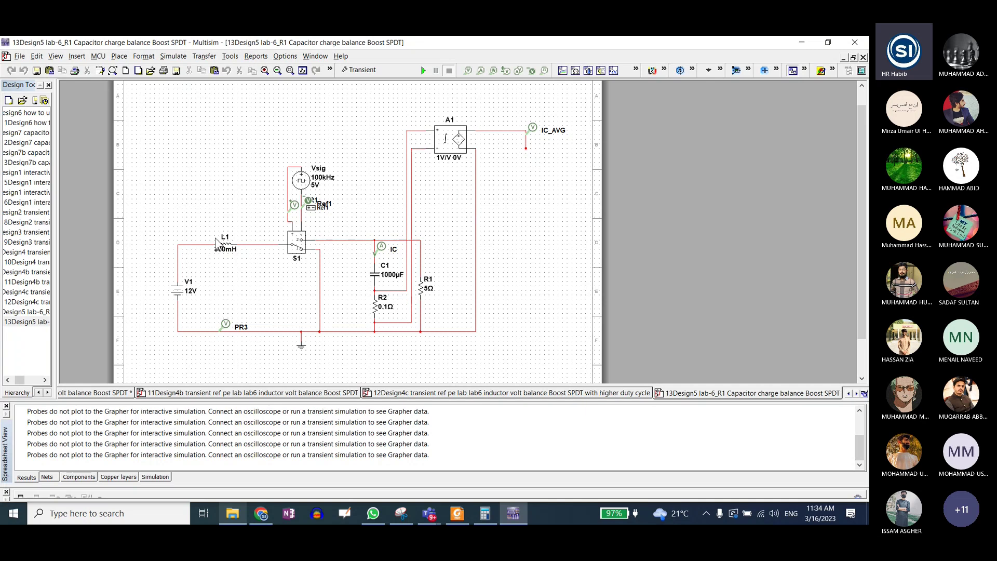
# Highlight the inductor volt balance and capacitor charge balance objectives on the lab page in Chrome, and return to Multisim
pyautogui.click(261, 513)
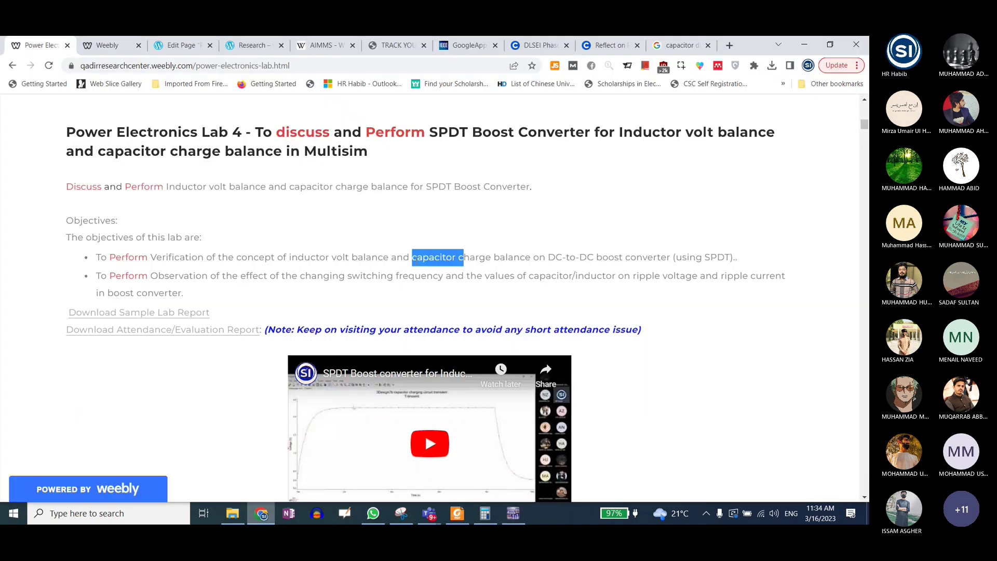
pyautogui.moveTo(288, 257); pyautogui.dragTo(390, 254)
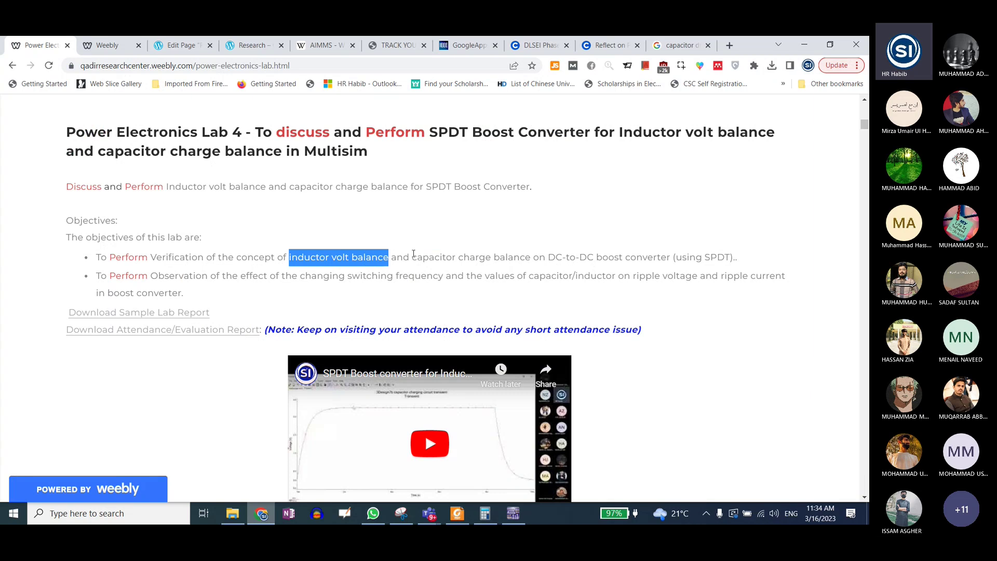
pyautogui.moveTo(413, 253); pyautogui.dragTo(528, 257)
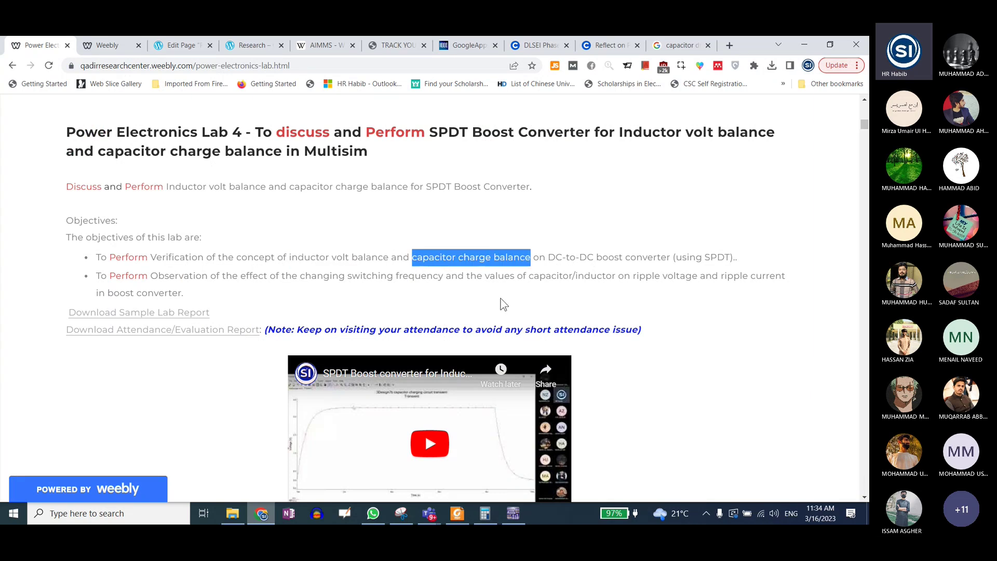
pyautogui.click(512, 519)
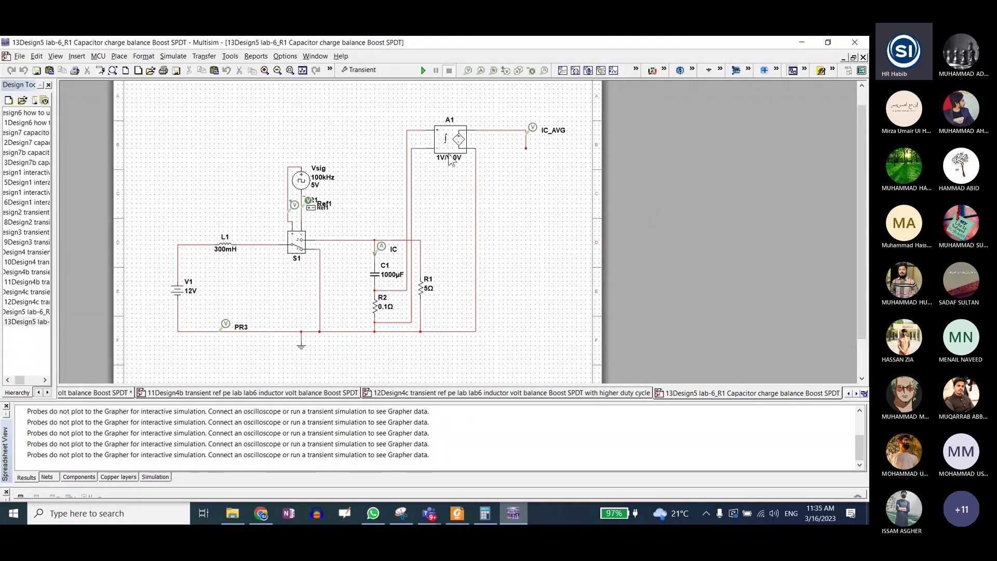
# Run the transient simulation of the charge balance circuit, show only the IC and IC_AVG traces, and move the cursor readout away from the capacitor branch
pyautogui.click(423, 71)
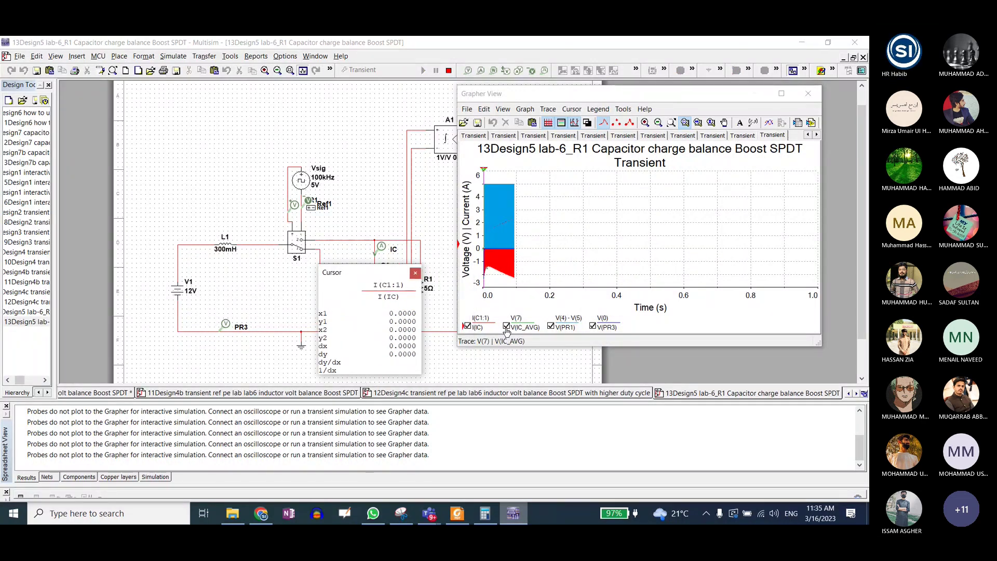
pyautogui.click(553, 328)
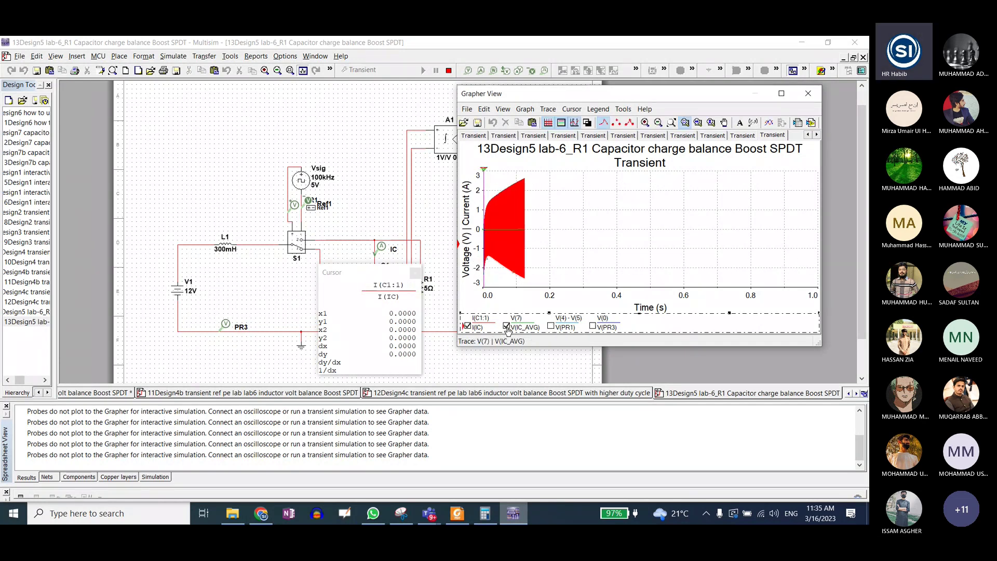
pyautogui.click(530, 230)
pyautogui.click(529, 230)
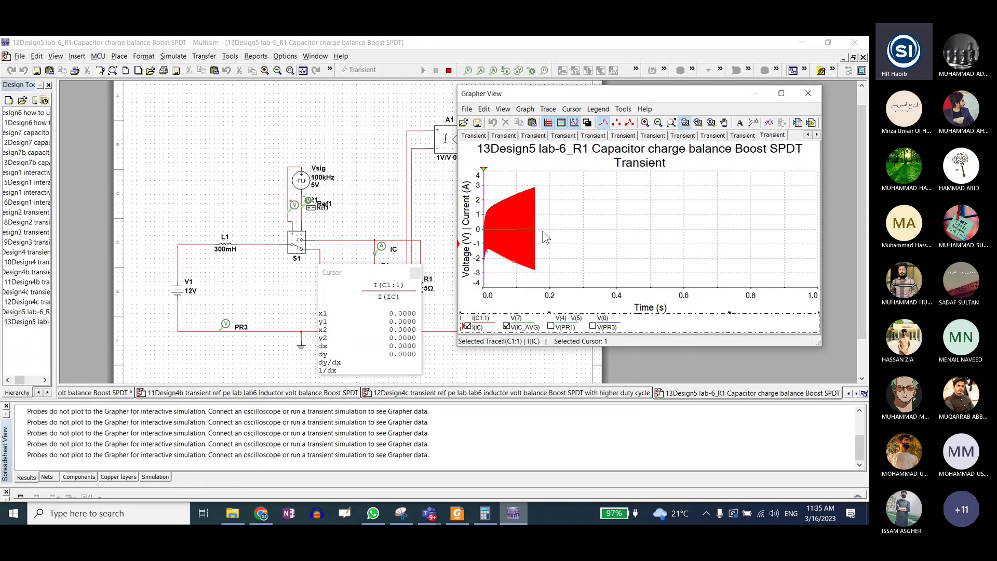
pyautogui.moveTo(328, 267); pyautogui.dragTo(139, 109)
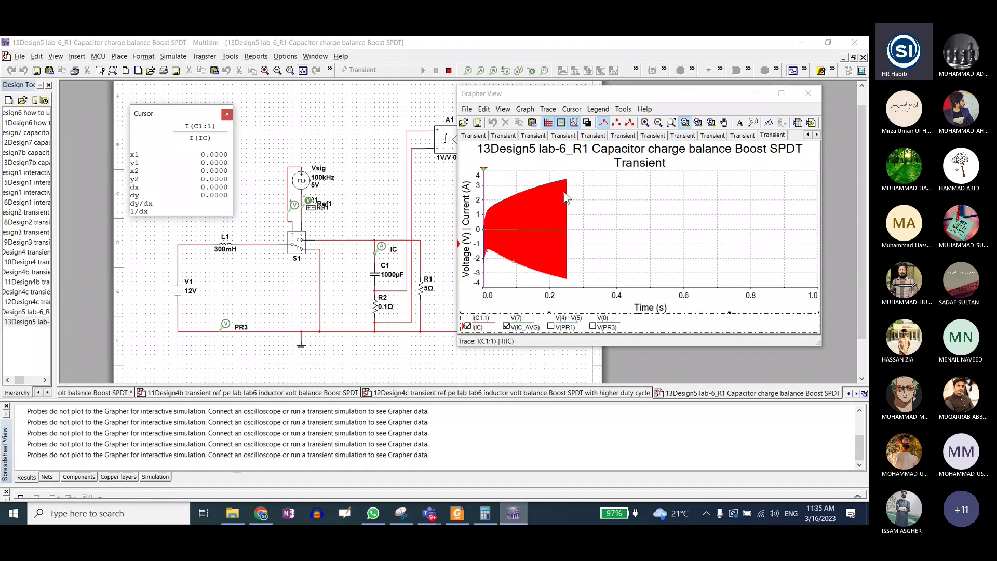
pyautogui.click(566, 196)
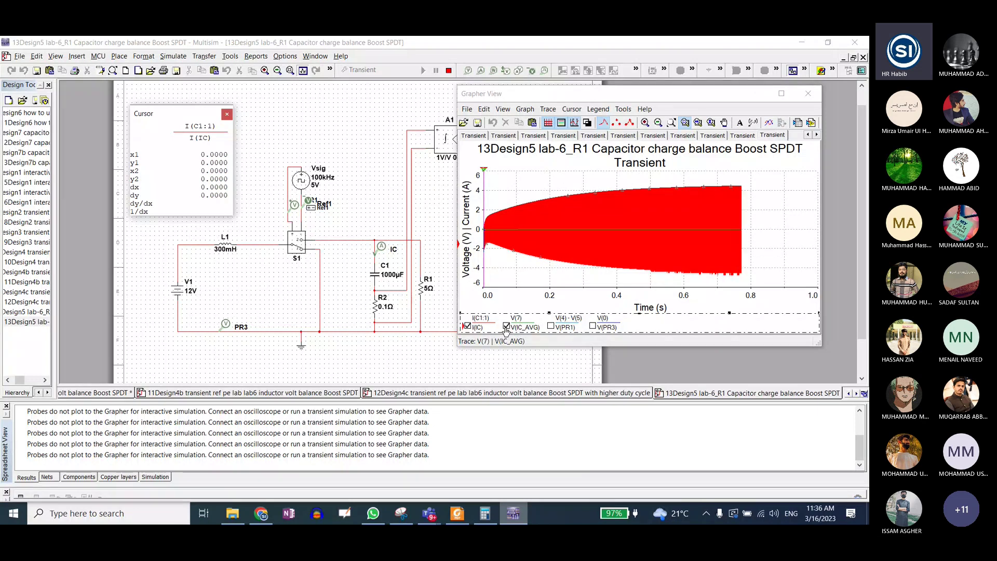
# Isolate the IC_AVG trace fitted to the graph, and restore the IC trace with the graph scaled to all enabled signals
pyautogui.click(467, 326)
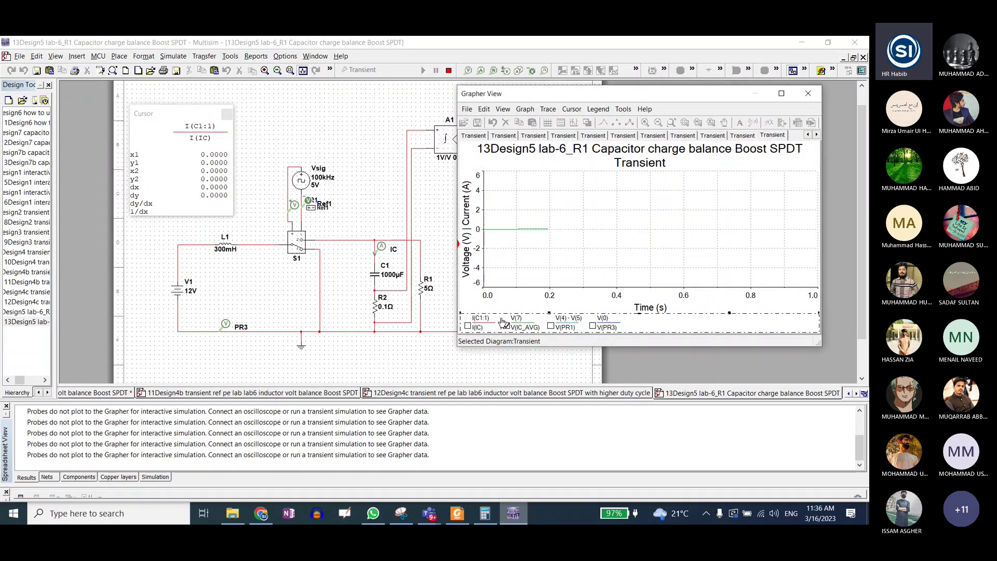
pyautogui.click(671, 124)
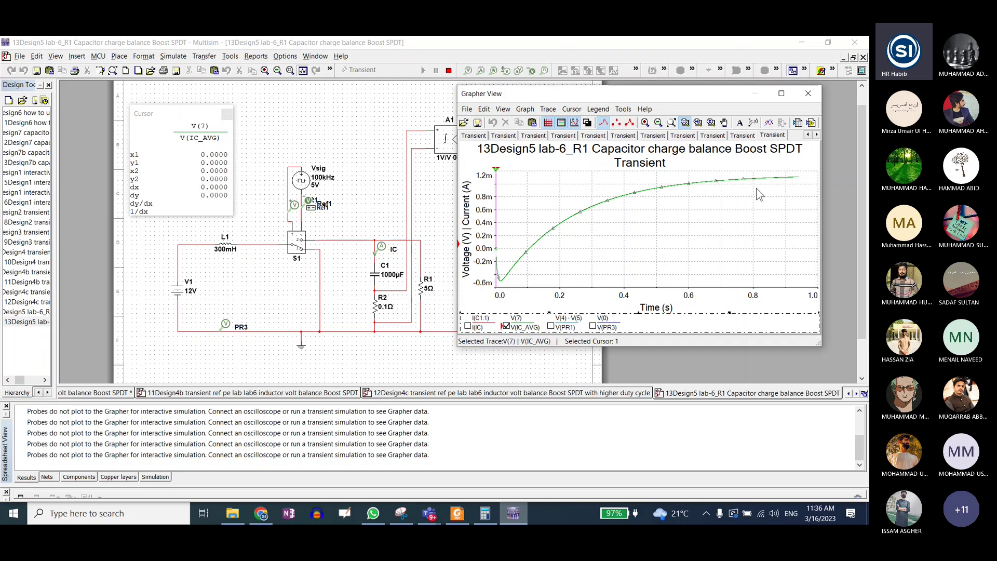
pyautogui.click(631, 136)
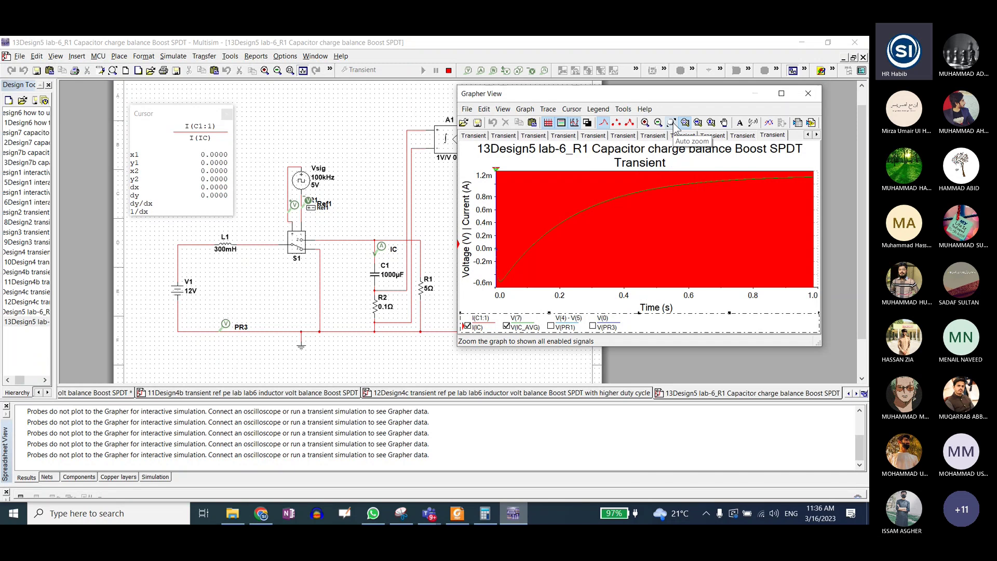
pyautogui.click(673, 124)
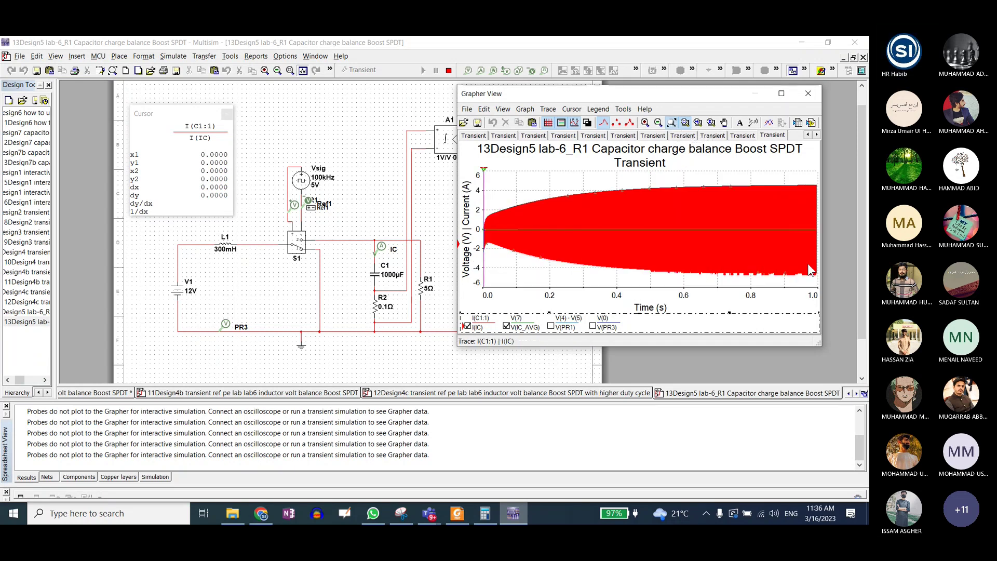
# Review the transient analysis end time and maximum time step, and save the settings without changing them
pyautogui.click(599, 121)
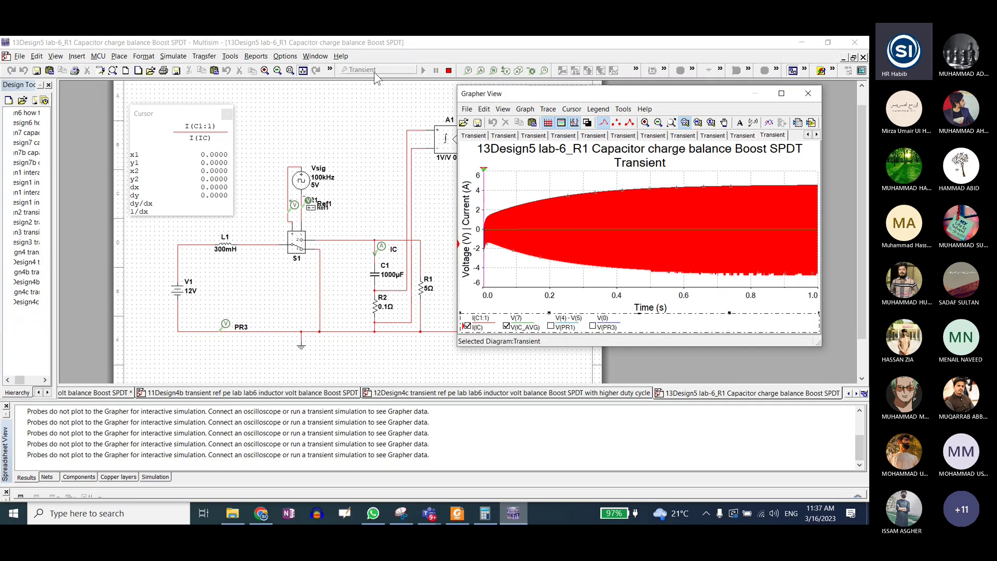
pyautogui.click(374, 72)
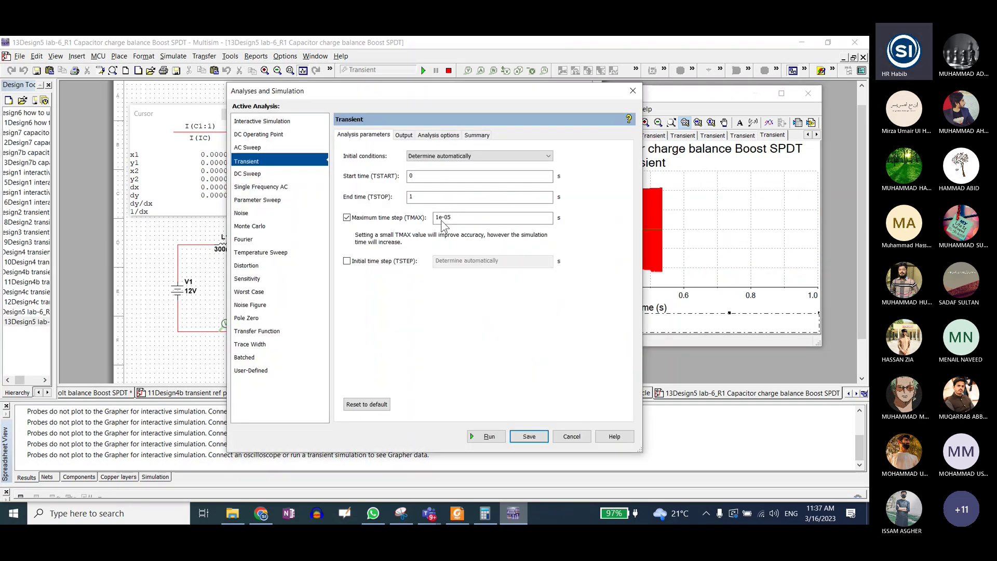
pyautogui.click(529, 437)
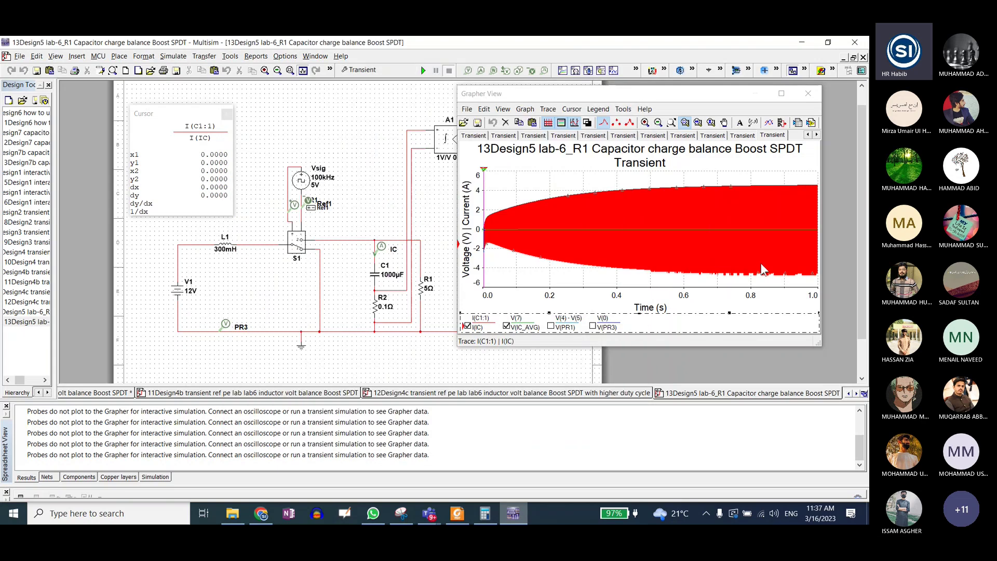
# Magnify the last few switching cycles of the IC waveform and place one cursor on its high level and the other on its low level
pyautogui.click(762, 268)
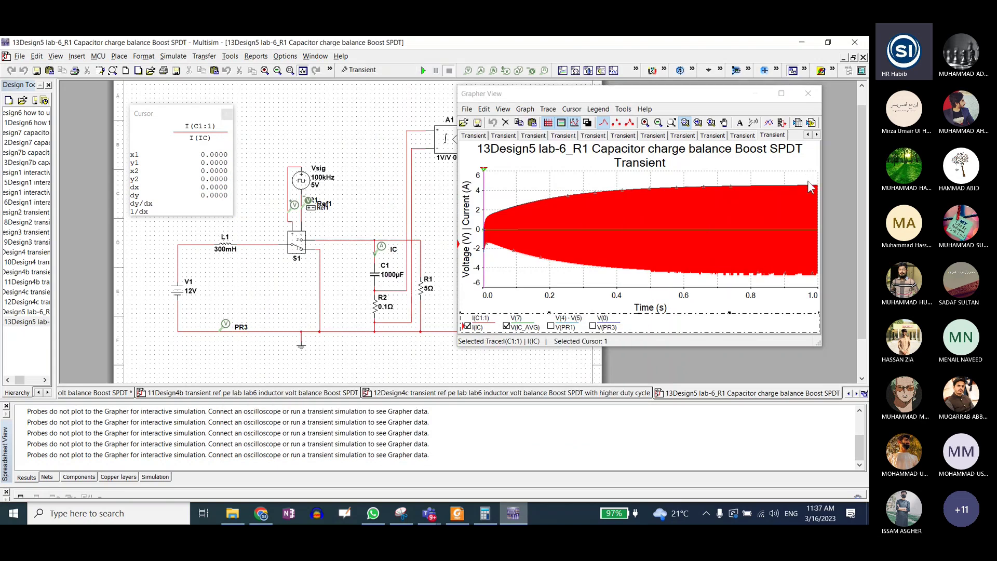
pyautogui.click(810, 195)
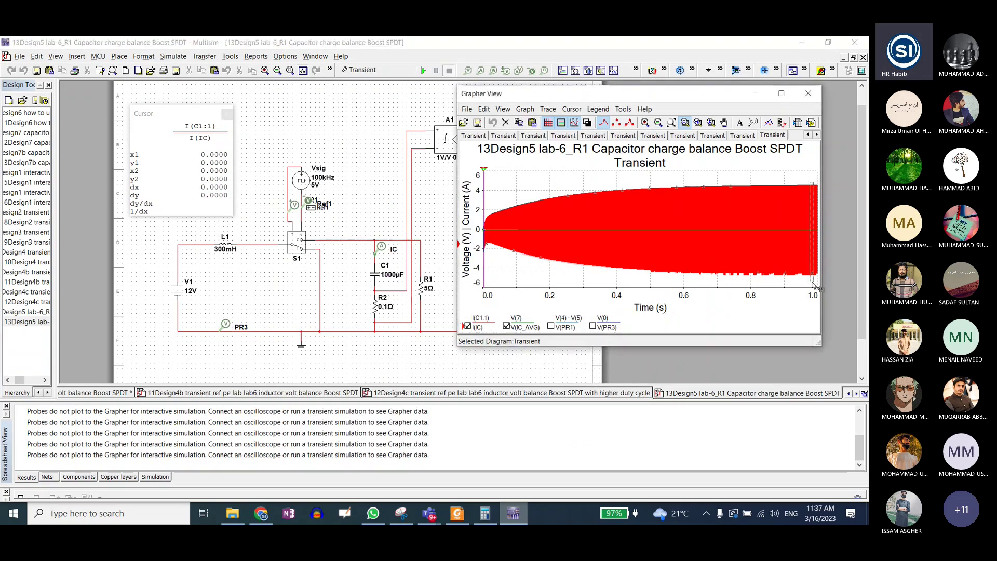
pyautogui.moveTo(811, 181); pyautogui.dragTo(818, 283)
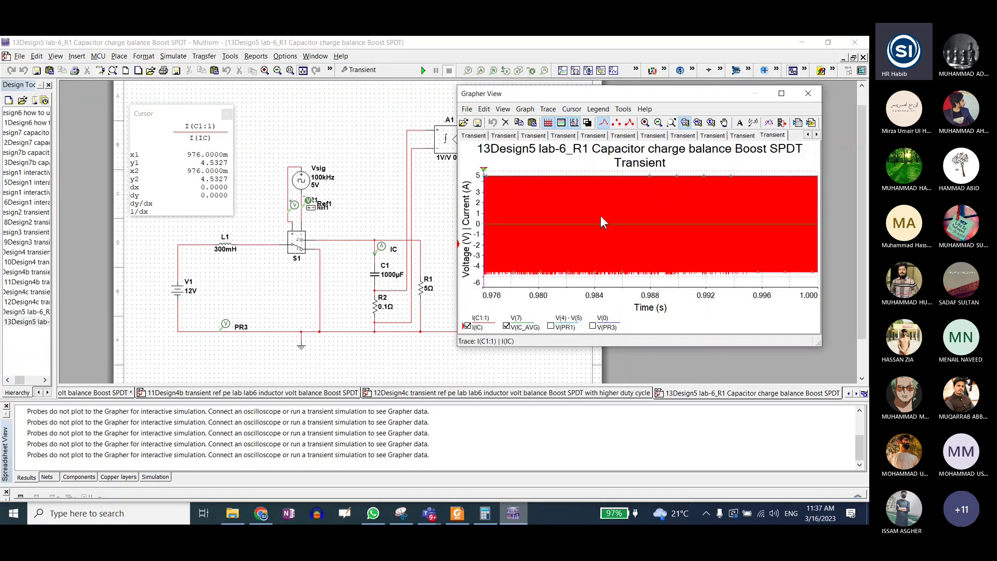
pyautogui.moveTo(805, 171); pyautogui.dragTo(819, 276)
pyautogui.moveTo(769, 189); pyautogui.dragTo(802, 283)
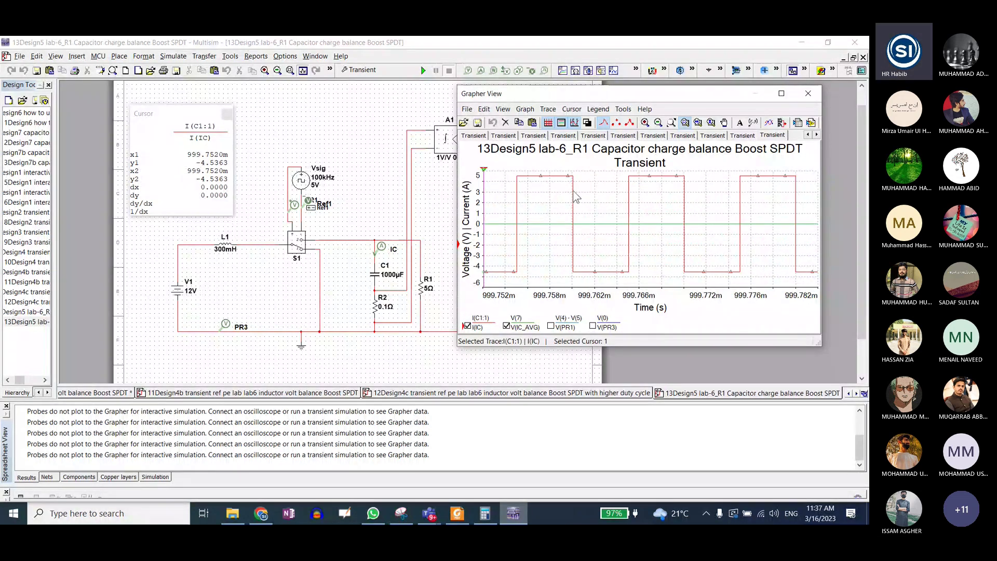
pyautogui.moveTo(484, 208); pyautogui.dragTo(602, 193)
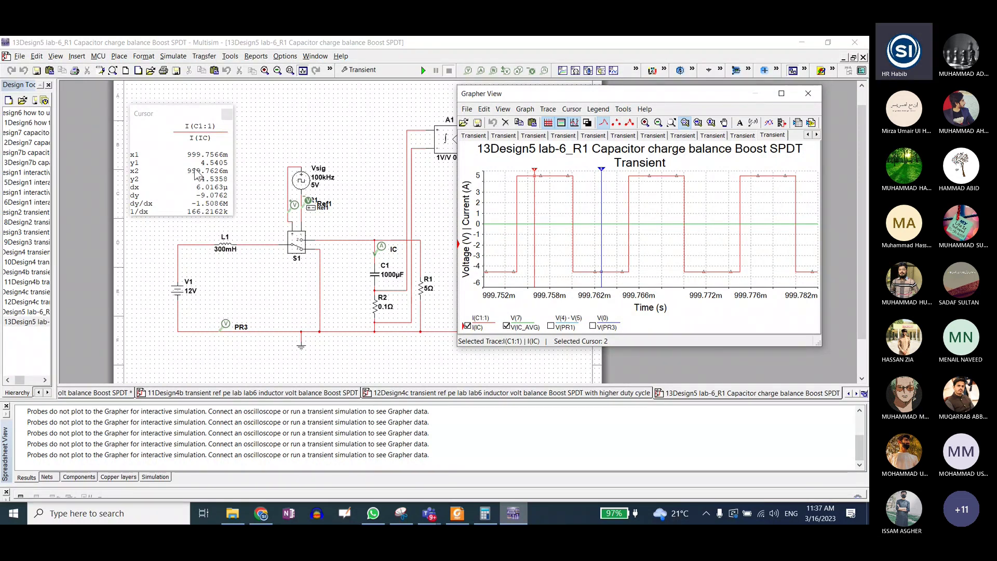
# Set the duty cycle of the clock source Vsig to 90%
pyautogui.doubleClick(301, 180)
pyautogui.press('Tab')
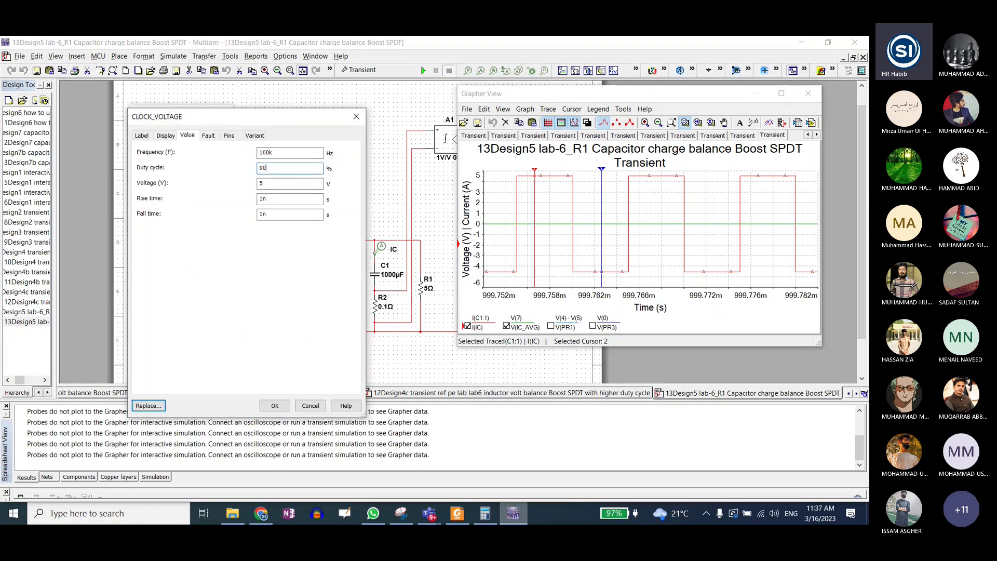
pyautogui.write('90')
pyautogui.click(275, 405)
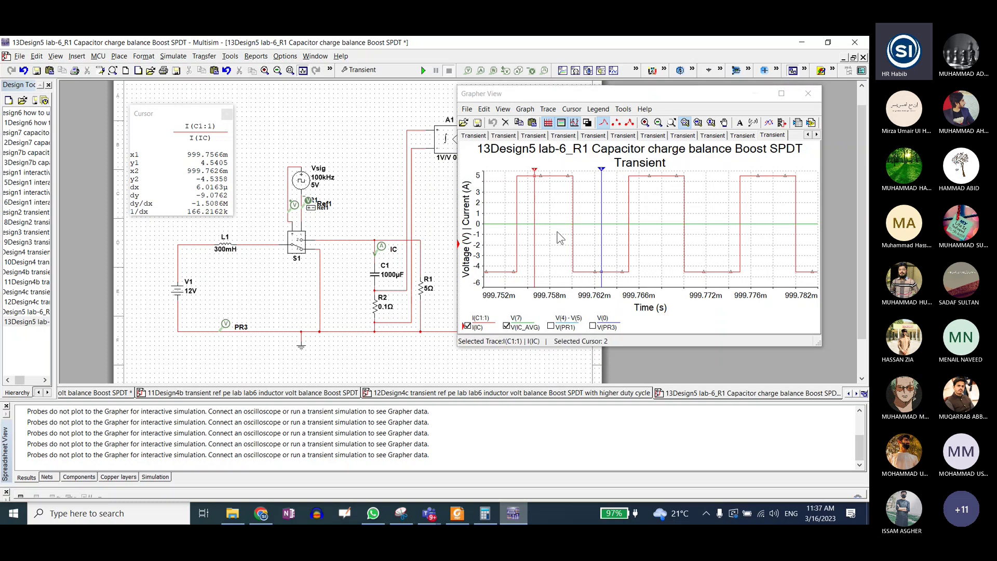
# Switch to the lab page in Chrome and highlight the capacitor/inductor and ripple voltage wording in the second objective
pyautogui.click(269, 513)
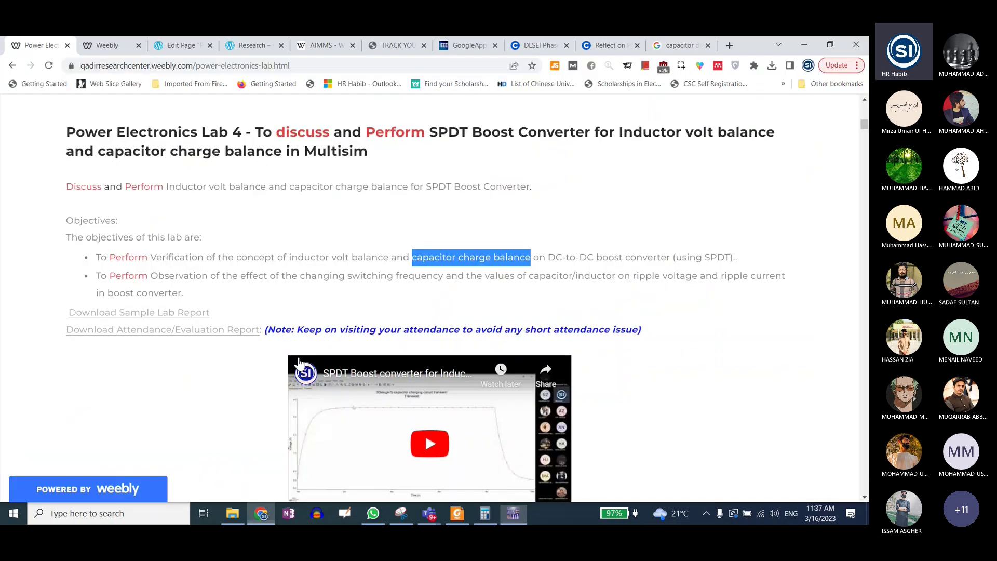
pyautogui.click(350, 271)
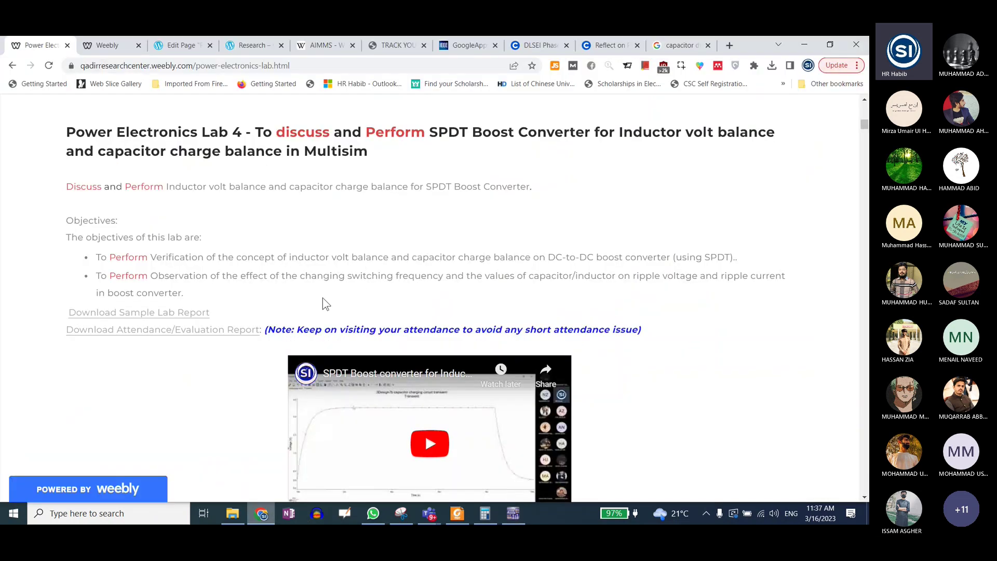
pyautogui.moveTo(347, 277); pyautogui.dragTo(613, 278)
pyautogui.moveTo(721, 278); pyautogui.dragTo(523, 275)
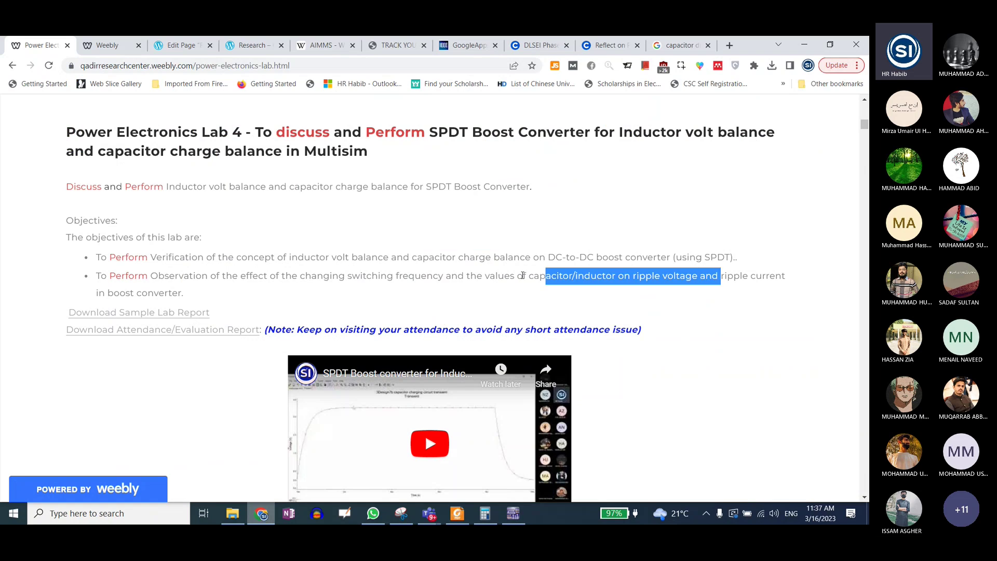
pyautogui.click(658, 276)
pyautogui.moveTo(633, 277)
pyautogui.mouseDown()
pyautogui.moveTo(783, 282)
pyautogui.moveTo(623, 278)
pyautogui.mouseUp()
pyautogui.click(790, 282)
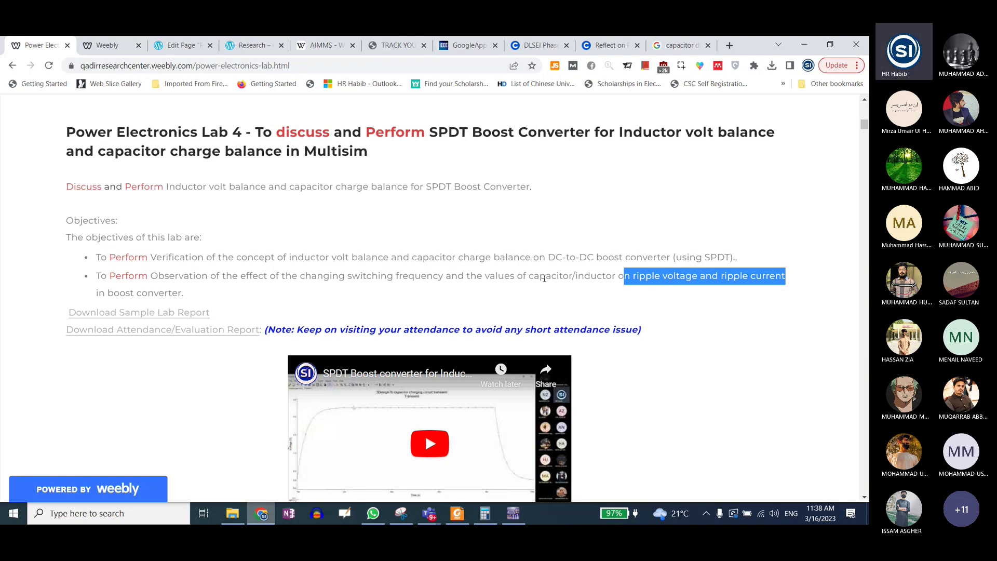
pyautogui.moveTo(530, 276); pyautogui.dragTo(569, 277)
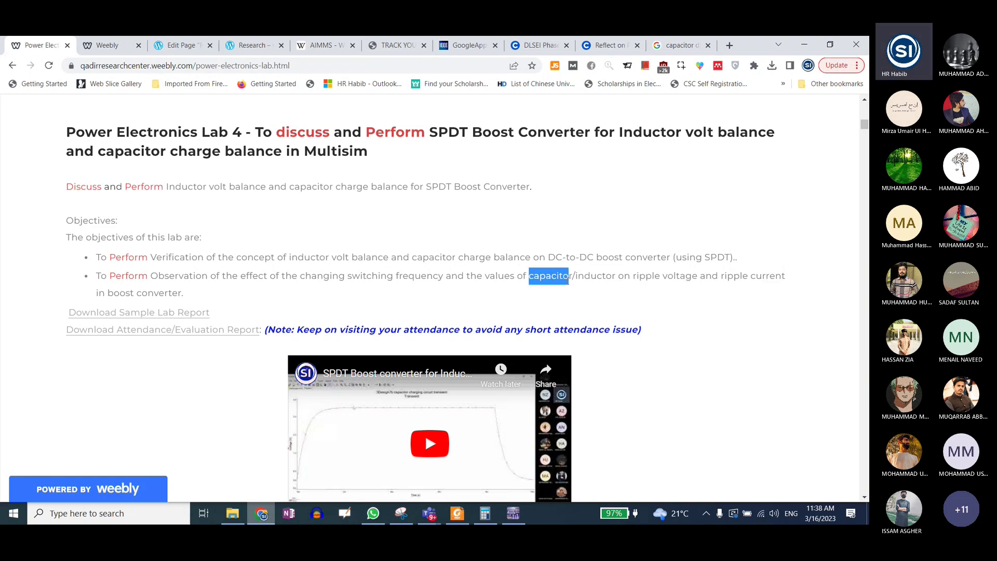
pyautogui.moveTo(633, 276); pyautogui.dragTo(695, 279)
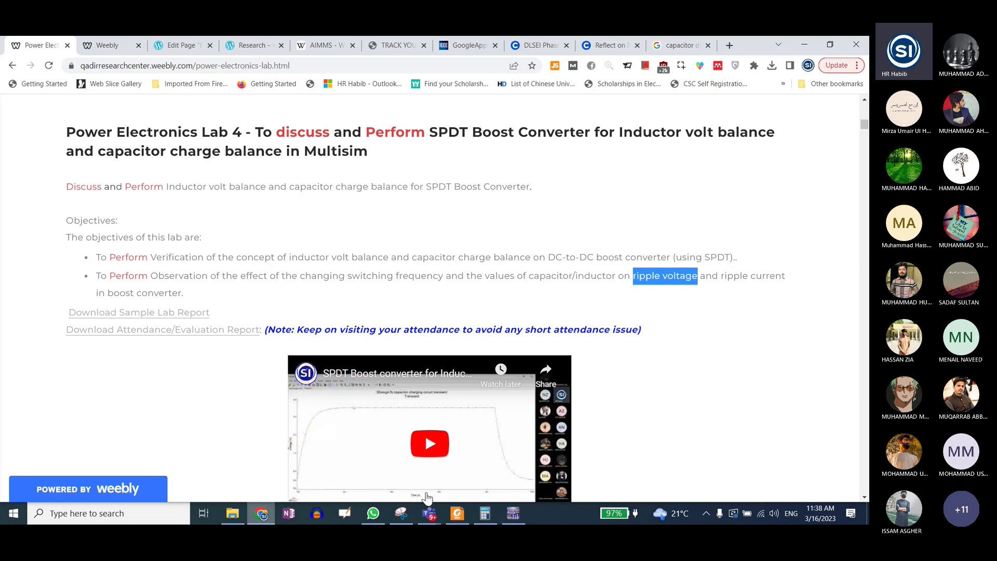
# Relate the ripple voltage and ripple current objective on the lab page to the capacitor and inductor value formulas in Notes.pdf
pyautogui.click(457, 513)
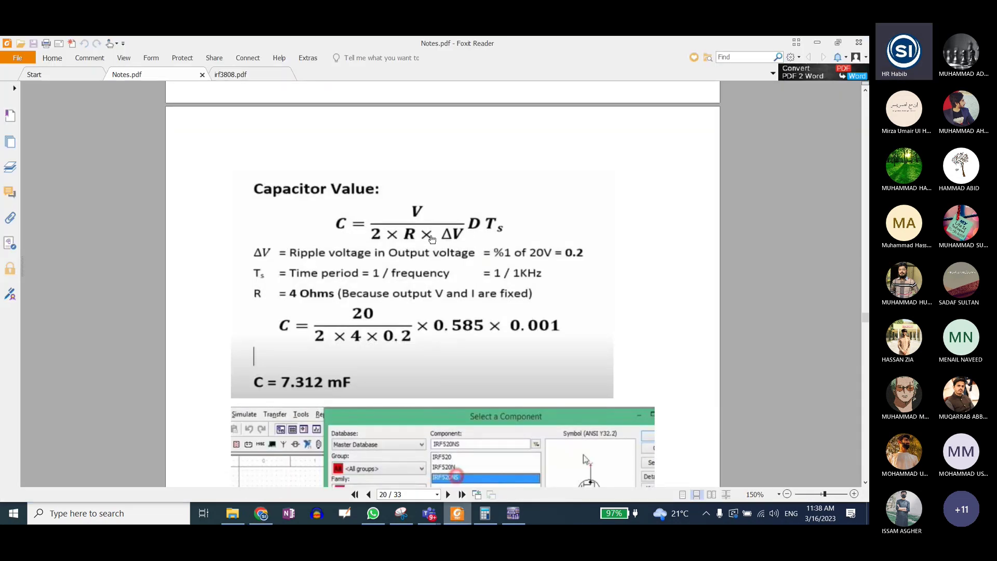
pyautogui.click(513, 513)
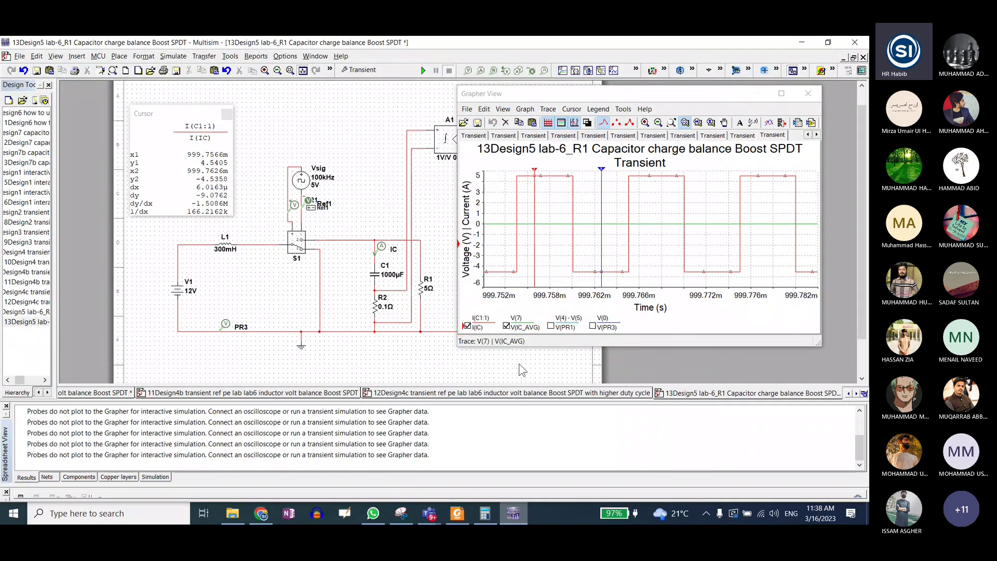
pyautogui.click(262, 513)
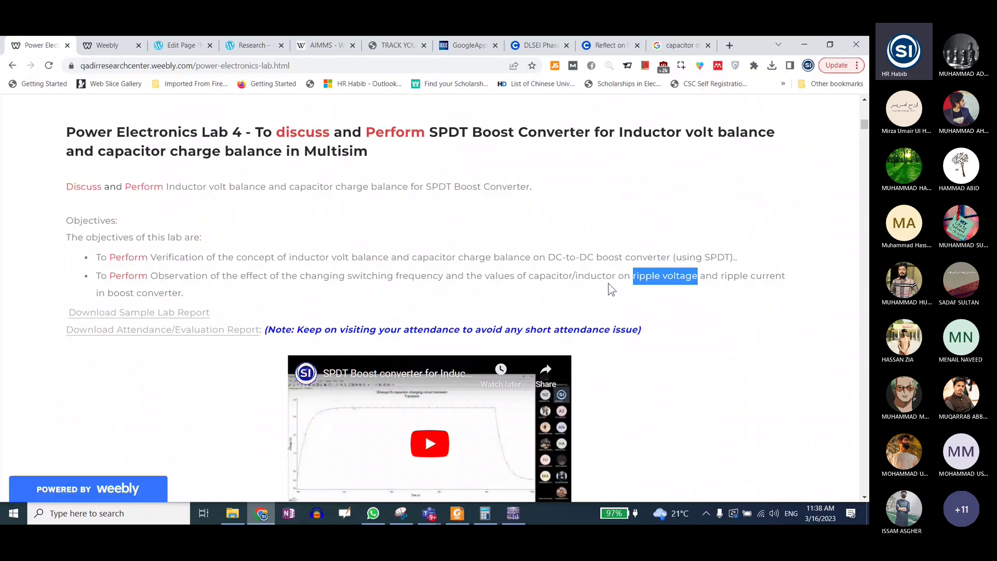
pyautogui.click(576, 276)
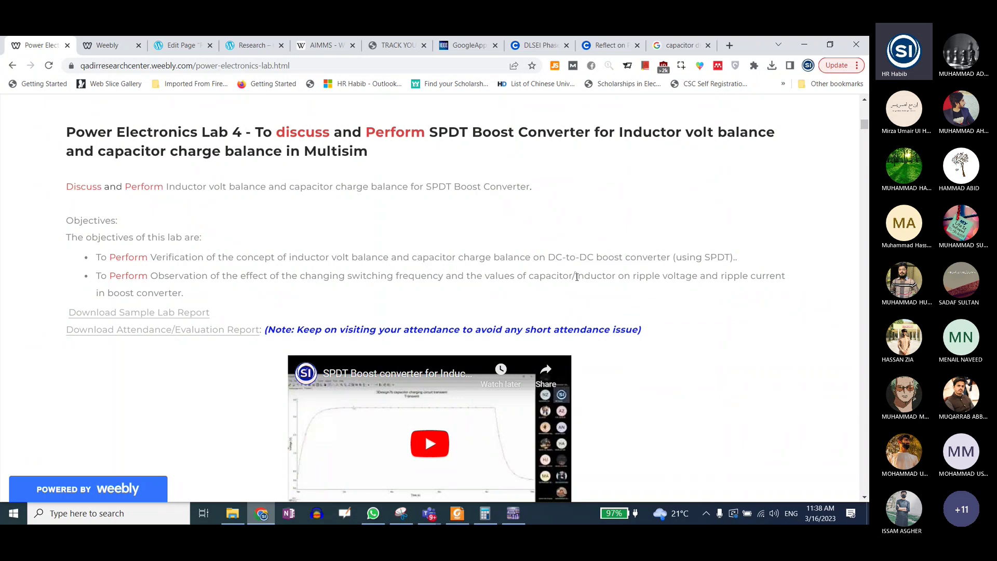
pyautogui.moveTo(721, 276); pyautogui.dragTo(780, 274)
pyautogui.hotkey('alt', 'Tab')
pyautogui.scroll(5, 379, 281)
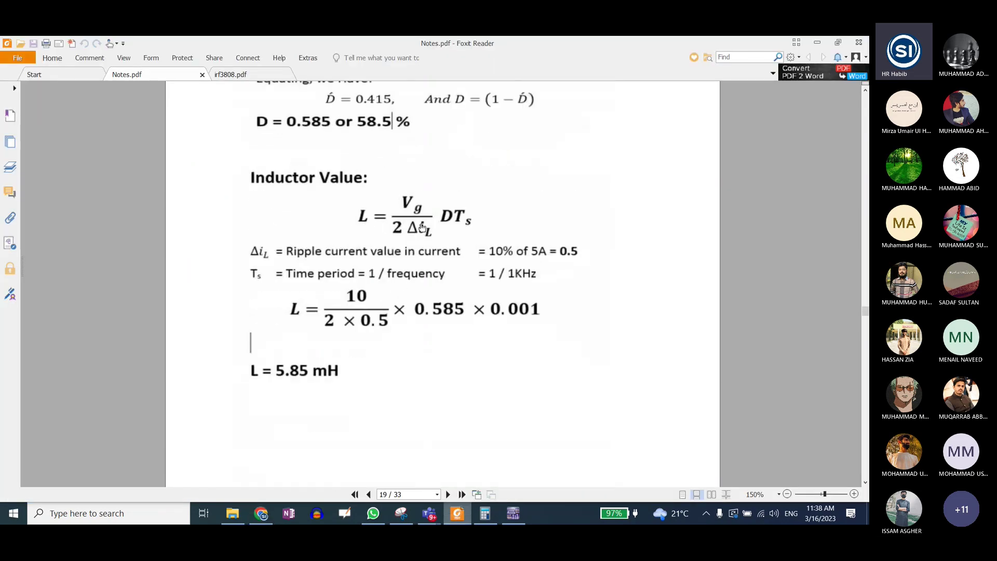
# Highlight the changing switching frequency wording in Chrome, and review the period term in the inductor and capacitor formulas in Notes.pdf
pyautogui.click(261, 514)
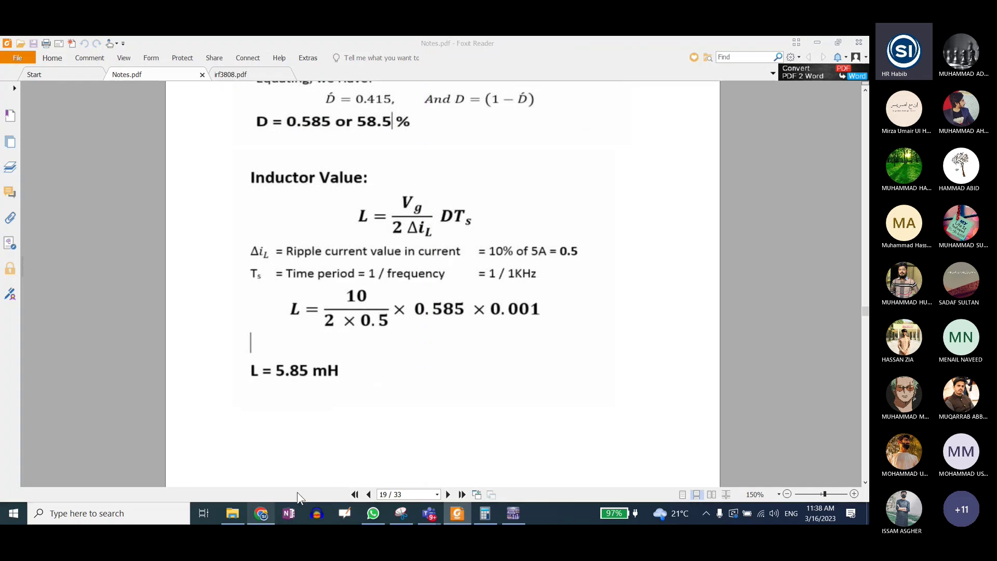
pyautogui.moveTo(304, 276); pyautogui.dragTo(443, 276)
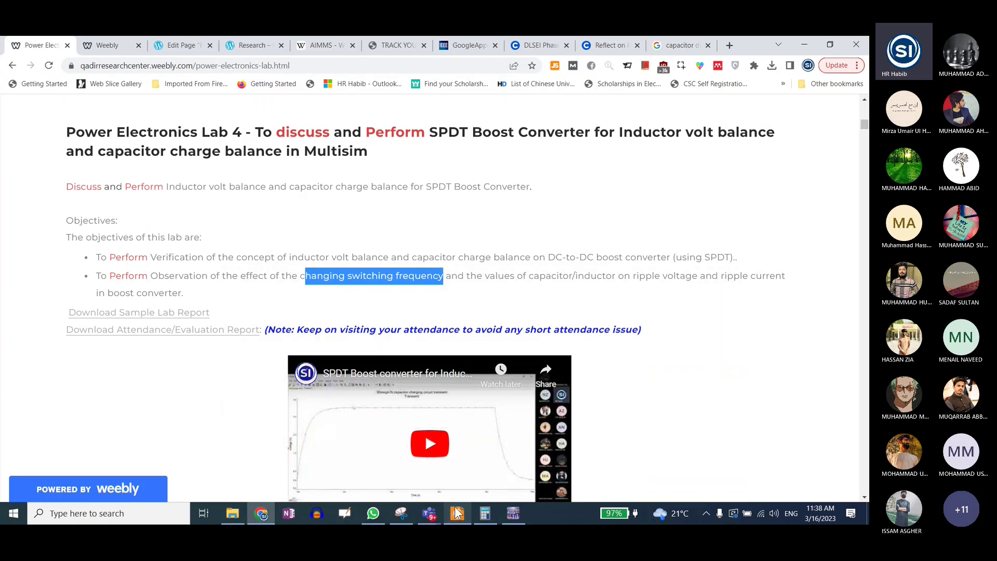
pyautogui.click(457, 514)
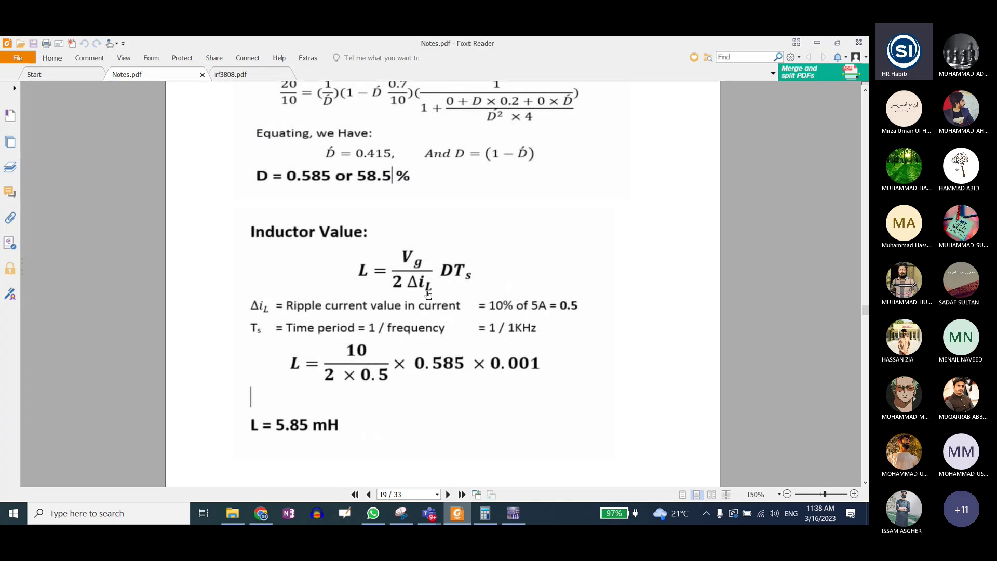
pyautogui.scroll(-8, 422, 343)
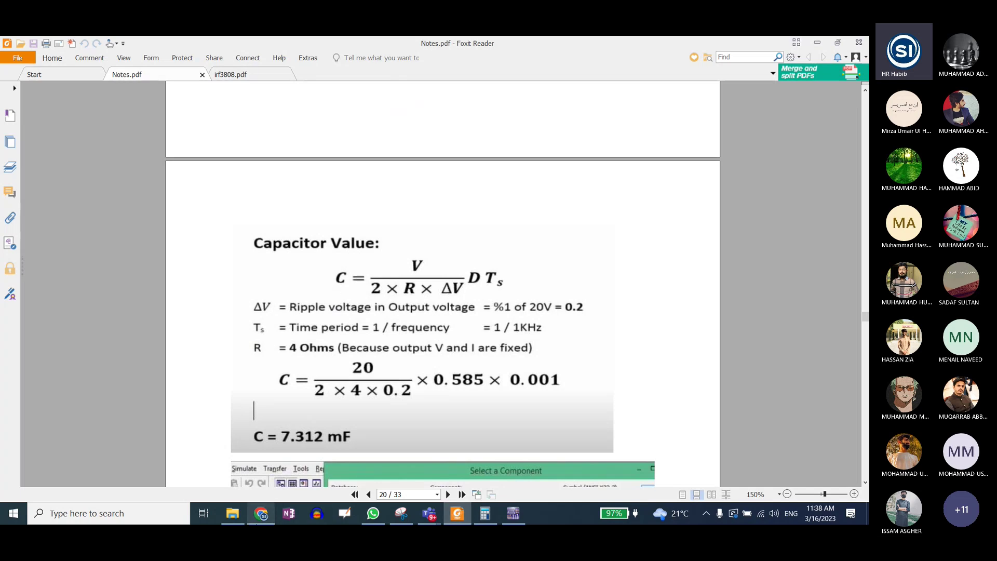
# Return to the lab page in Chrome and highlight inductor volt balance and capacitor charge balance in the first objective
pyautogui.hotkey('alt', 'Tab')
pyautogui.click(538, 257)
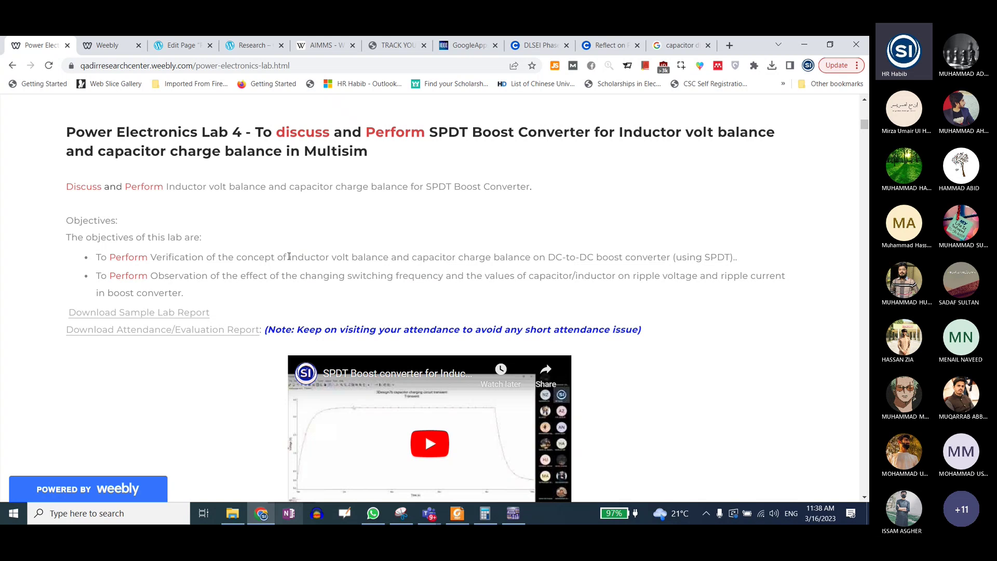
pyautogui.moveTo(289, 257); pyautogui.dragTo(389, 252)
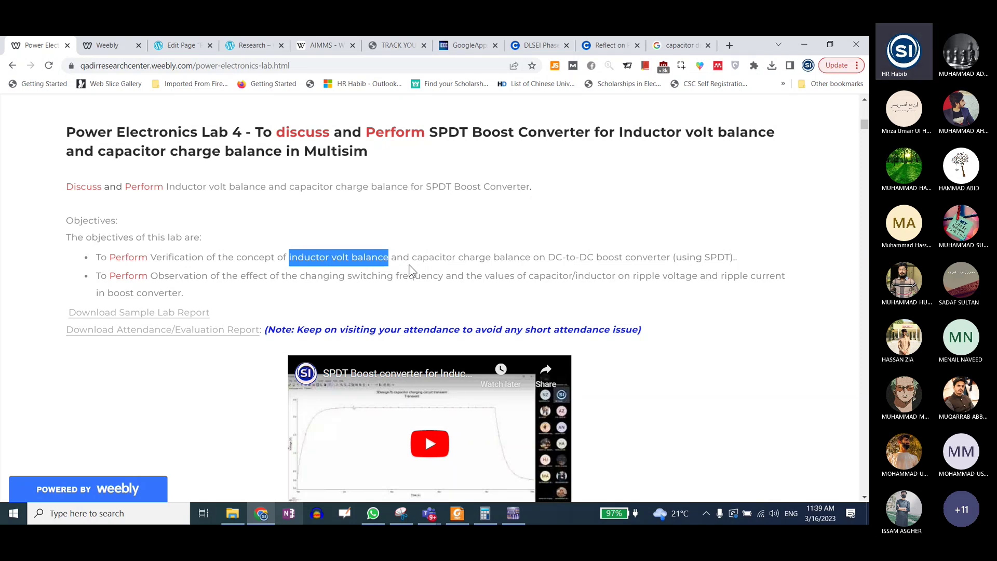
pyautogui.moveTo(411, 257); pyautogui.dragTo(533, 258)
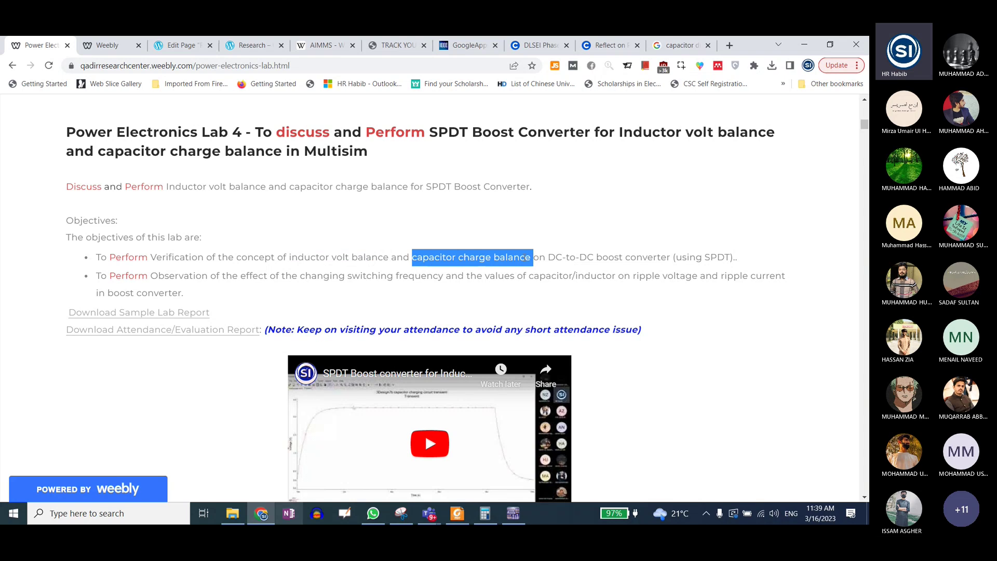
pyautogui.click(453, 259)
pyautogui.moveTo(413, 257); pyautogui.dragTo(532, 258)
pyautogui.click(422, 255)
pyautogui.moveTo(414, 257); pyautogui.dragTo(530, 259)
pyautogui.click(453, 253)
pyautogui.moveTo(413, 258); pyautogui.dragTo(538, 258)
pyautogui.click(529, 254)
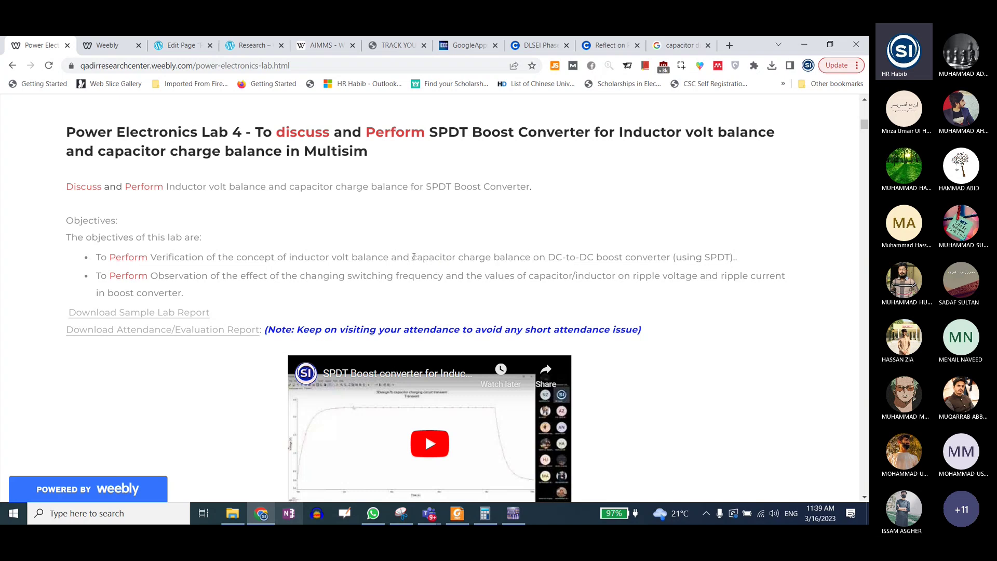
pyautogui.moveTo(413, 258); pyautogui.dragTo(531, 254)
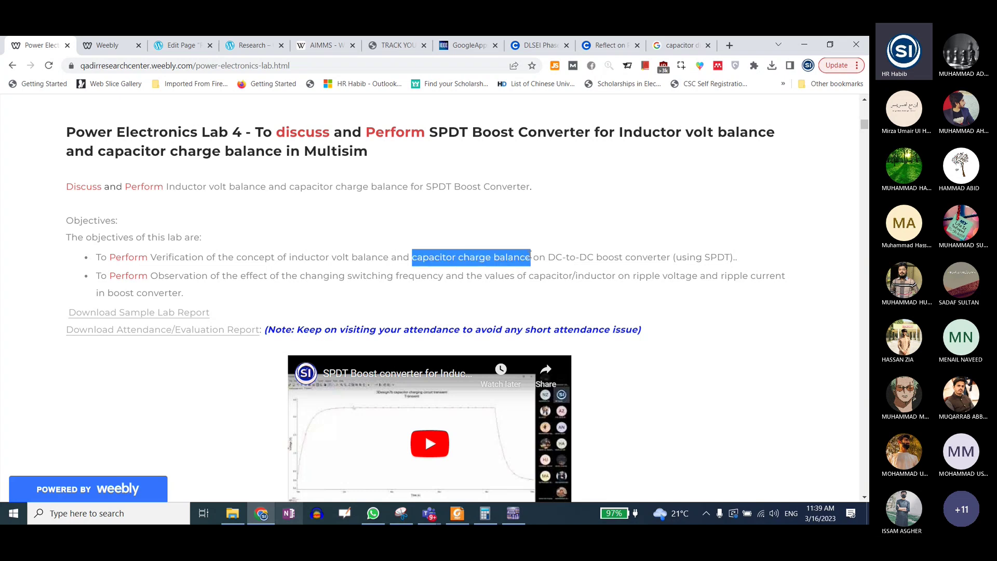
pyautogui.click(488, 258)
pyautogui.moveTo(412, 258); pyautogui.dragTo(531, 259)
pyautogui.click(562, 258)
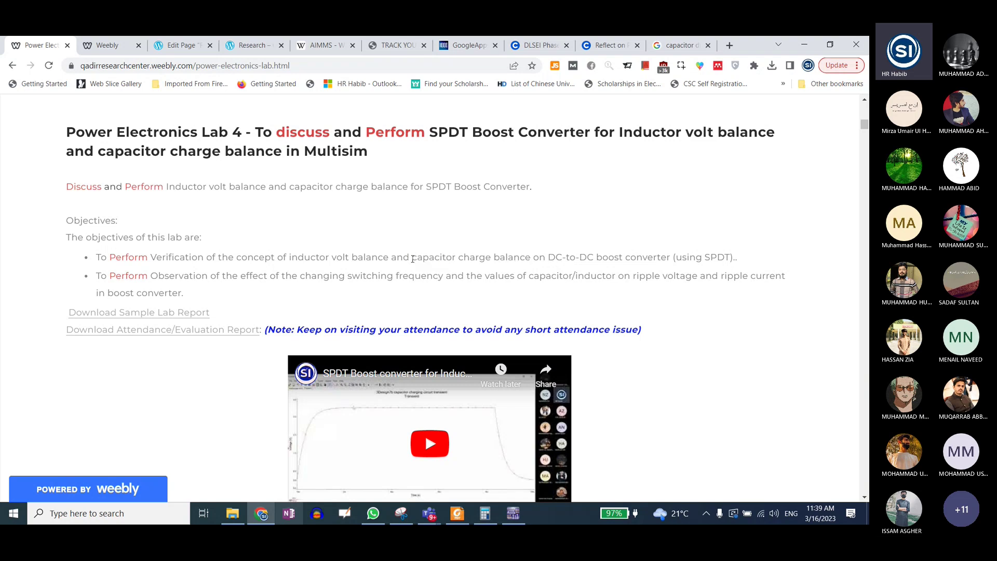
pyautogui.moveTo(412, 257); pyautogui.dragTo(534, 258)
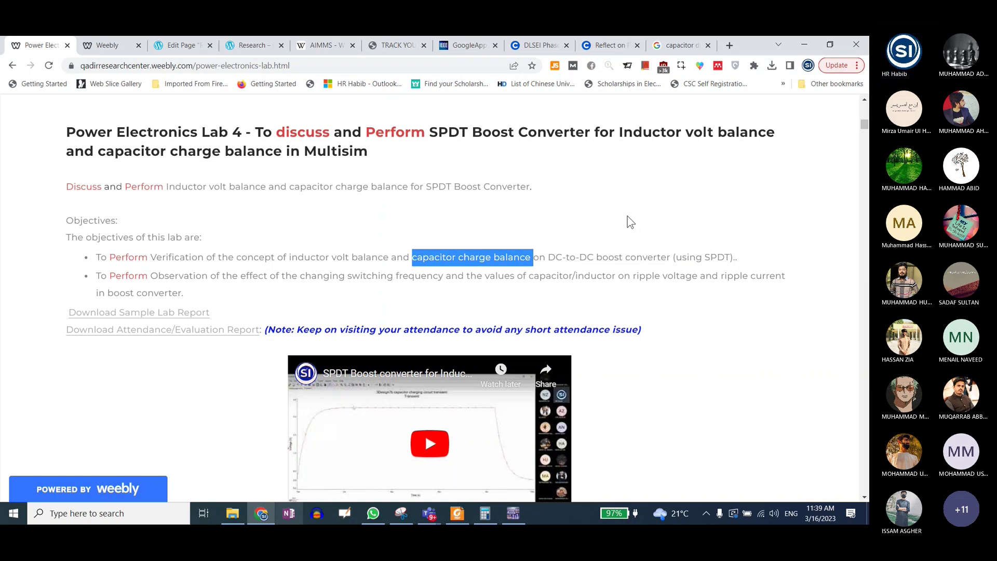
pyautogui.moveTo(412, 258); pyautogui.dragTo(534, 257)
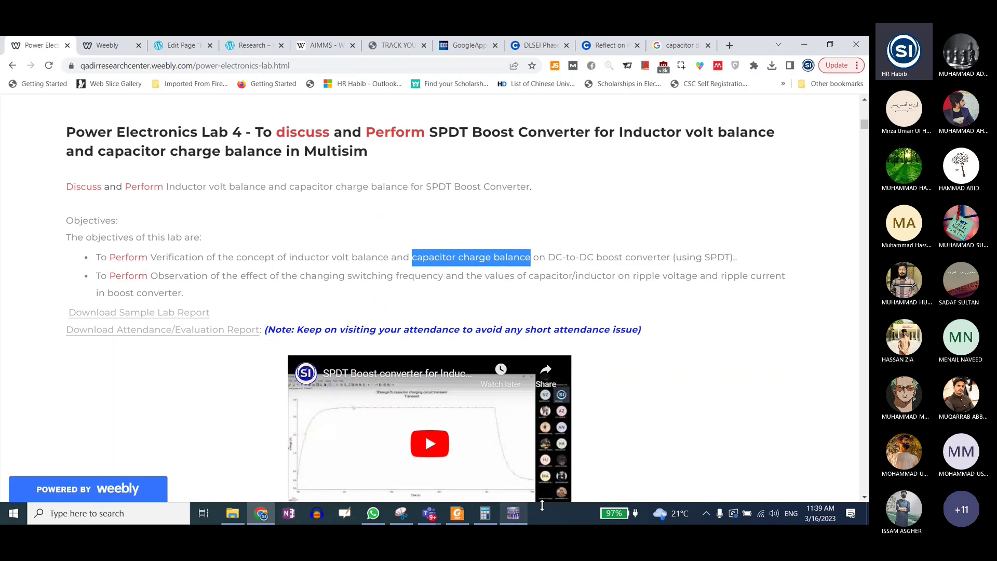
# Switch to the PE Lab meeting window in Microsoft Teams and open the recording and transcription options
pyautogui.click(429, 513)
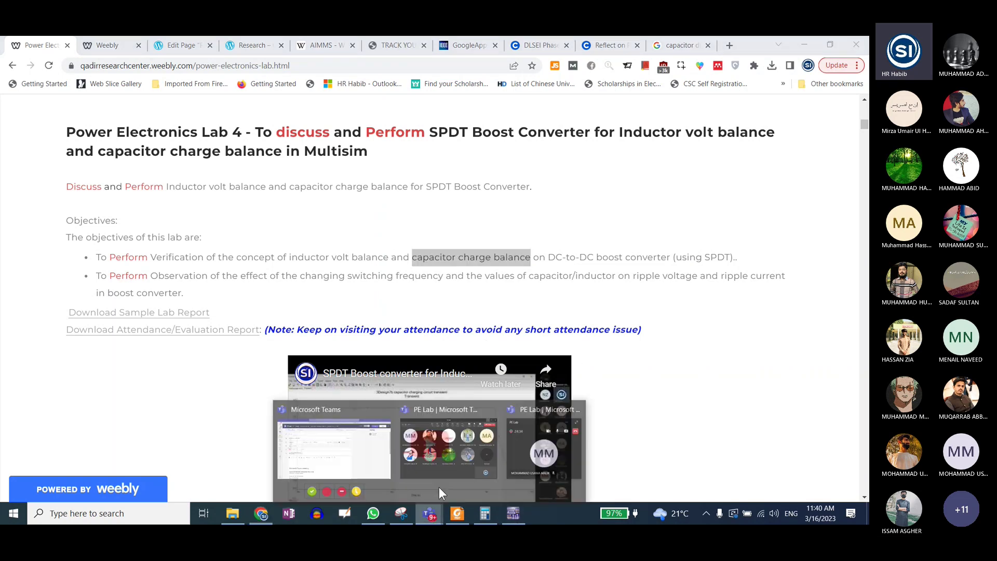
pyautogui.click(441, 452)
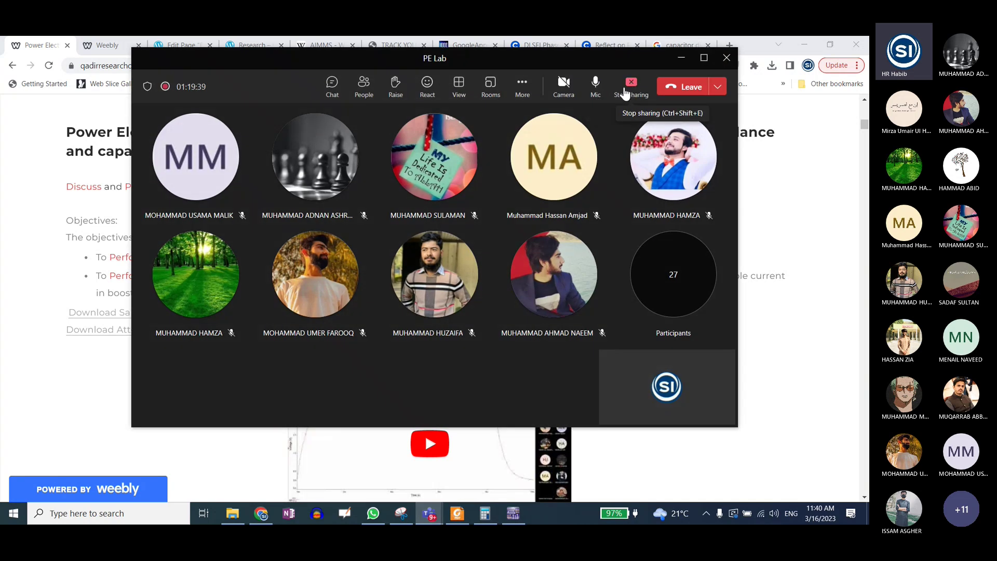
pyautogui.click(522, 86)
pyautogui.moveTo(535, 117)
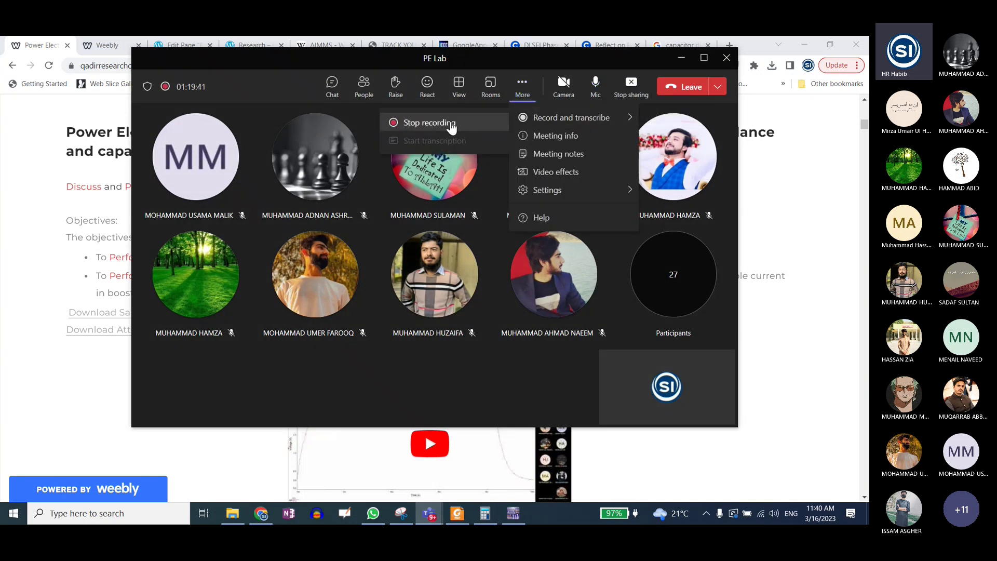